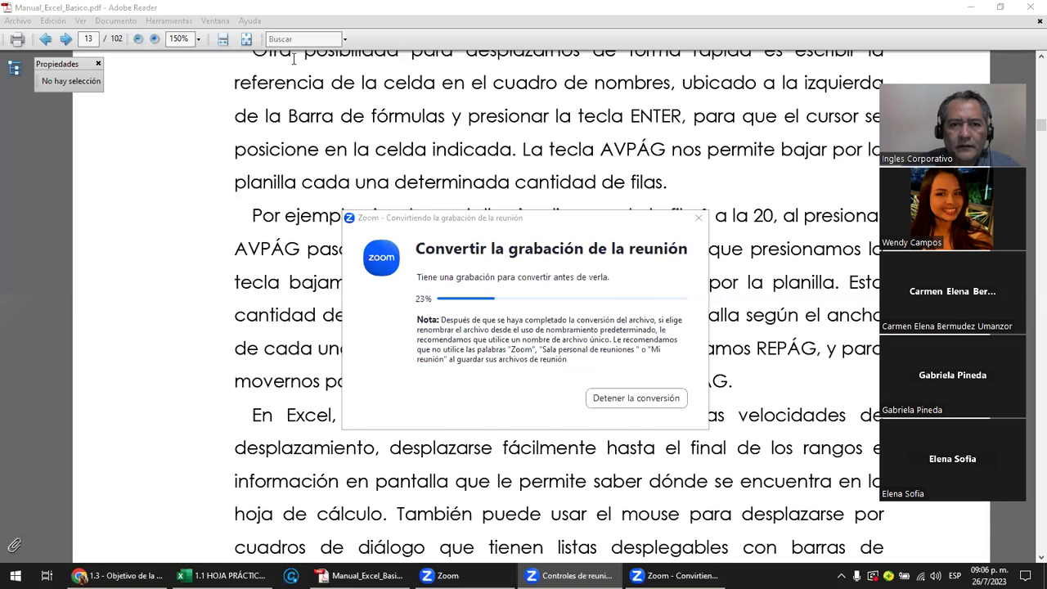
# Step: In the Manual_Excel_Basico PDF, go to the table of contents and follow the Conceptos Básicos de Excel link
pyautogui.click(292, 59)
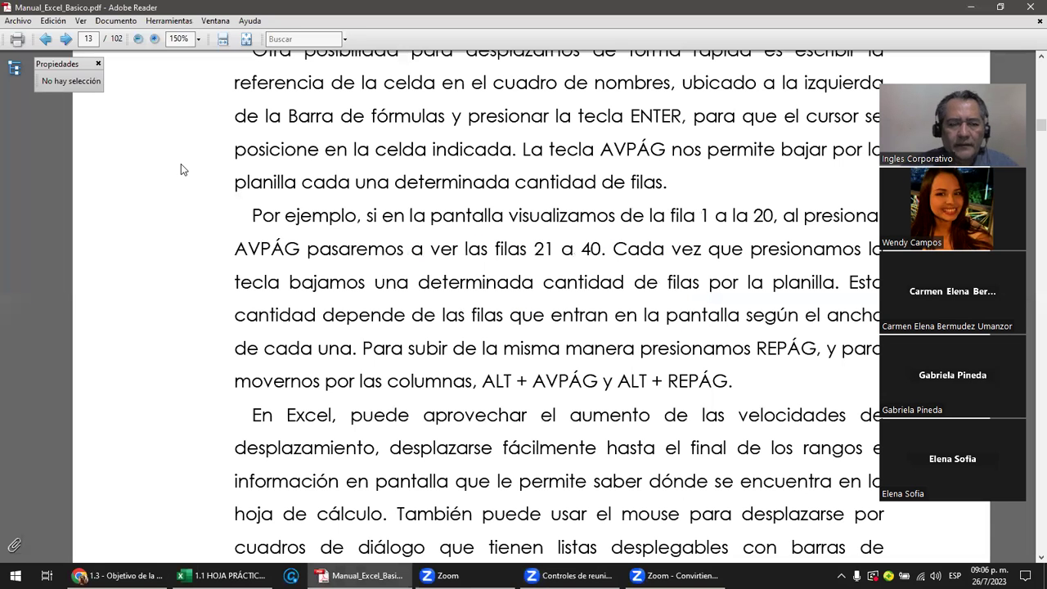
pyautogui.press('Home')
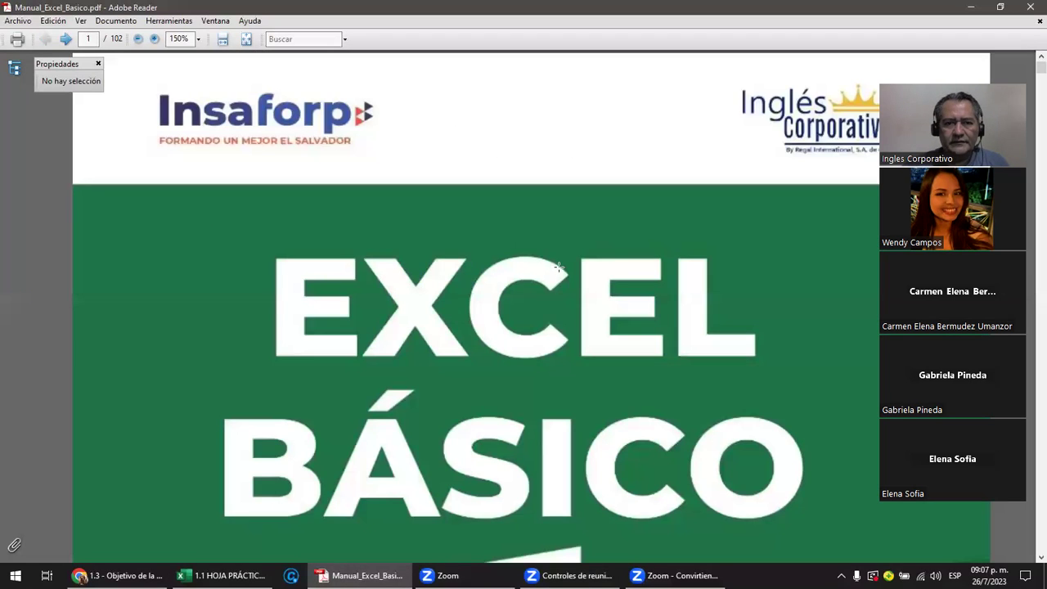
pyautogui.scroll(-1, 562, 267)
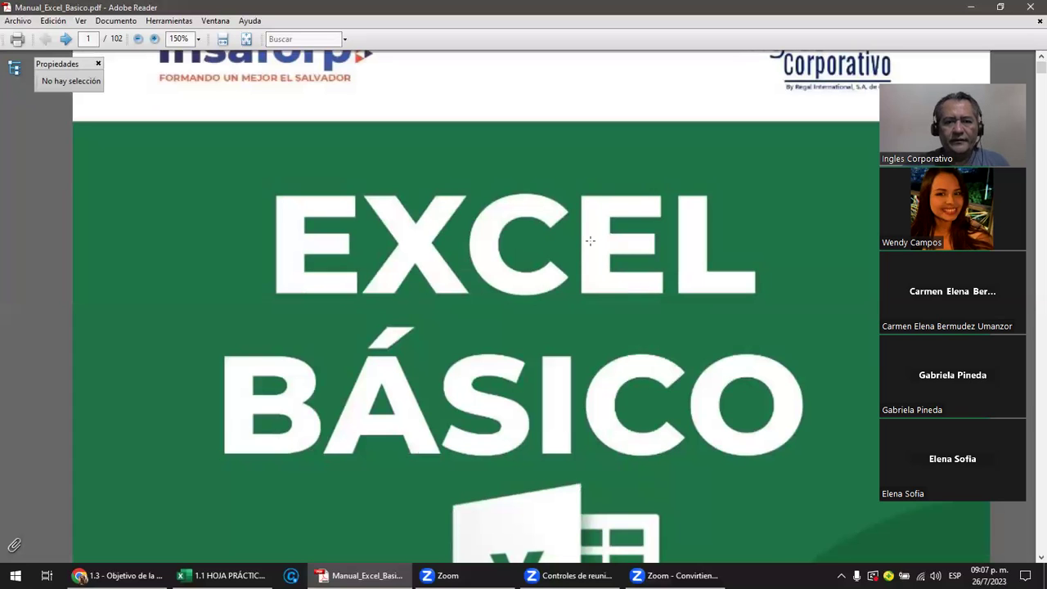
pyautogui.scroll(-10, 590, 241)
pyautogui.scroll(-4, 592, 246)
pyautogui.scroll(-2, 597, 250)
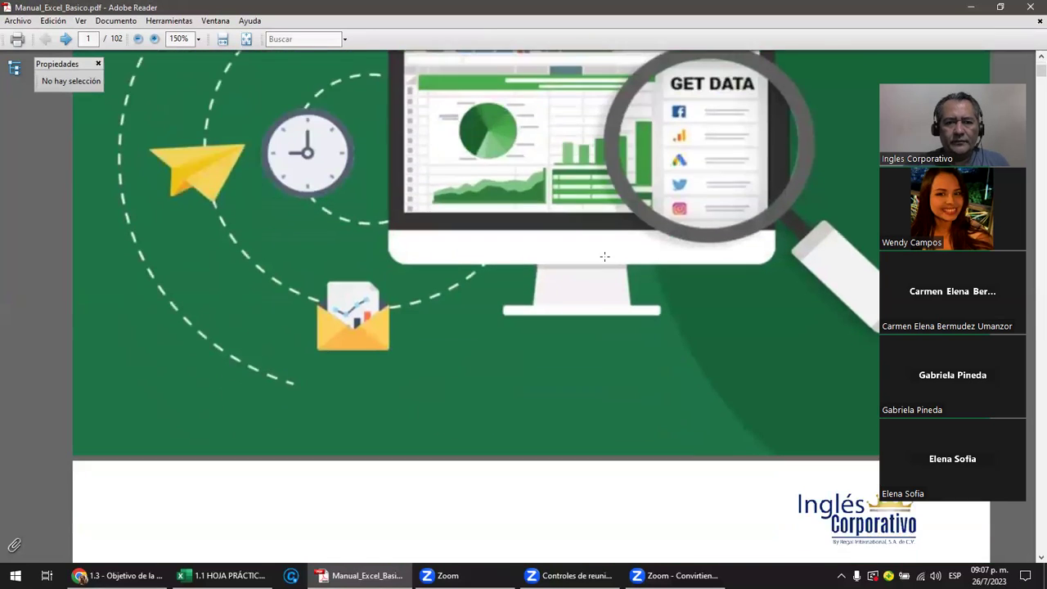
pyautogui.scroll(-3, 605, 257)
pyautogui.scroll(-4, 605, 257)
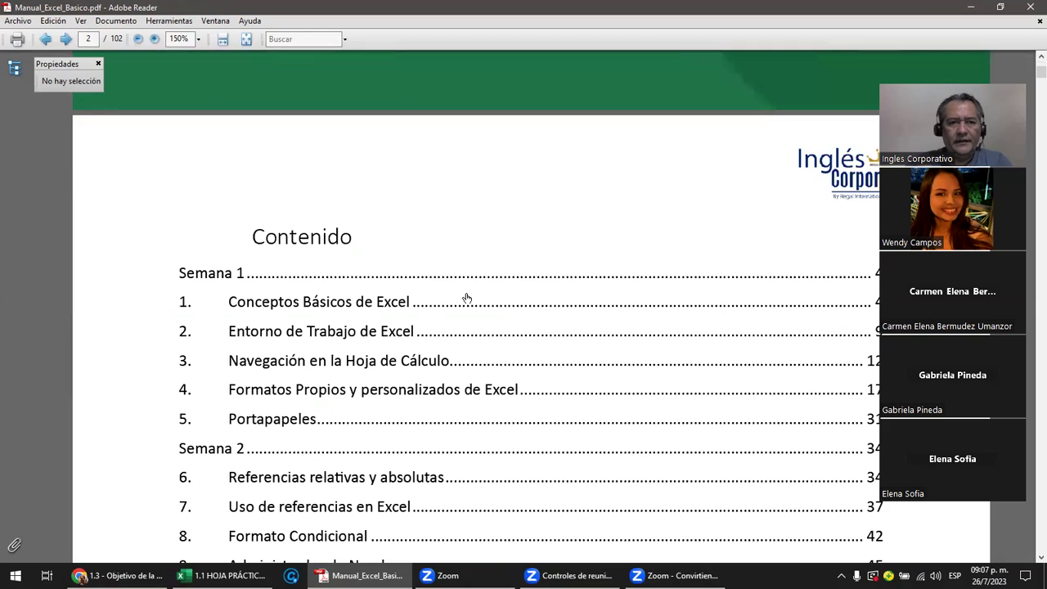
pyautogui.scroll(-1, 383, 313)
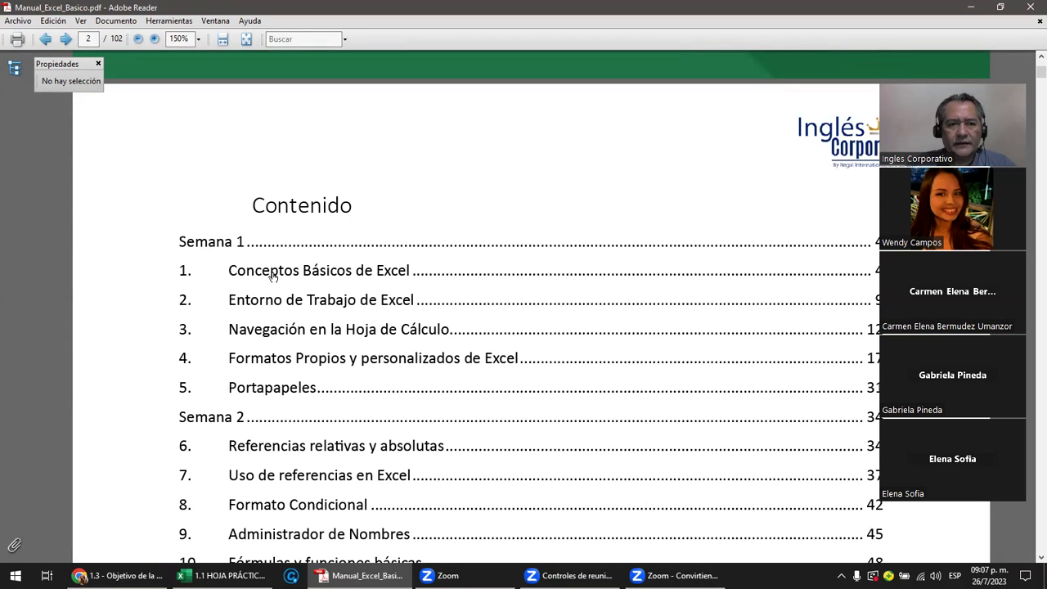
pyautogui.click(326, 271)
# Step: Scroll the manual to page 6's PLANILLA DE CÁLCULO section and close the Excel window
pyautogui.scroll(5, 331, 267)
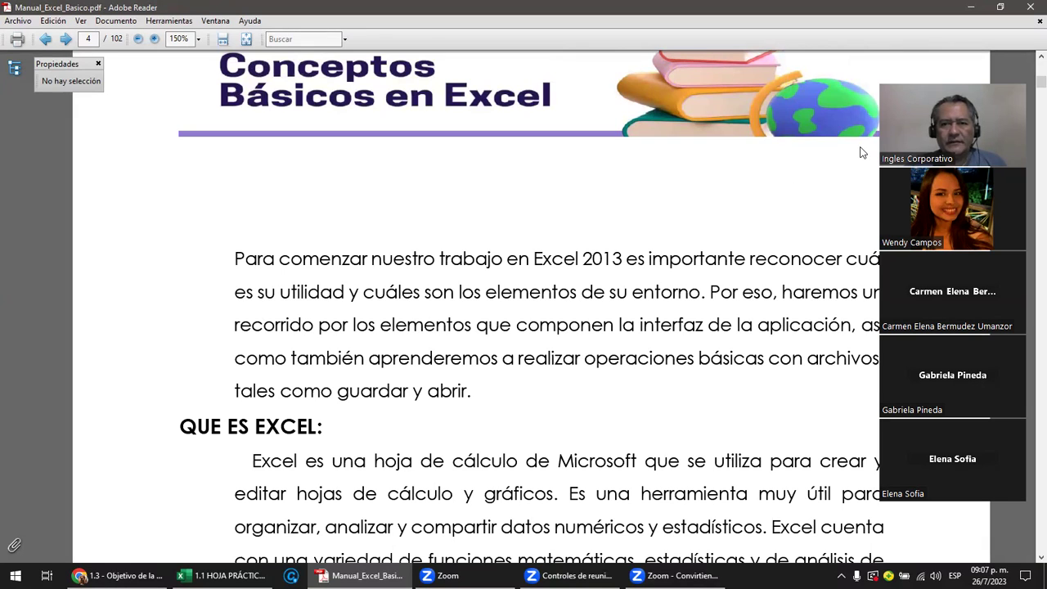
pyautogui.scroll(-2, 508, 281)
pyautogui.scroll(-2, 515, 282)
pyautogui.scroll(-2, 526, 282)
pyautogui.scroll(-5, 526, 282)
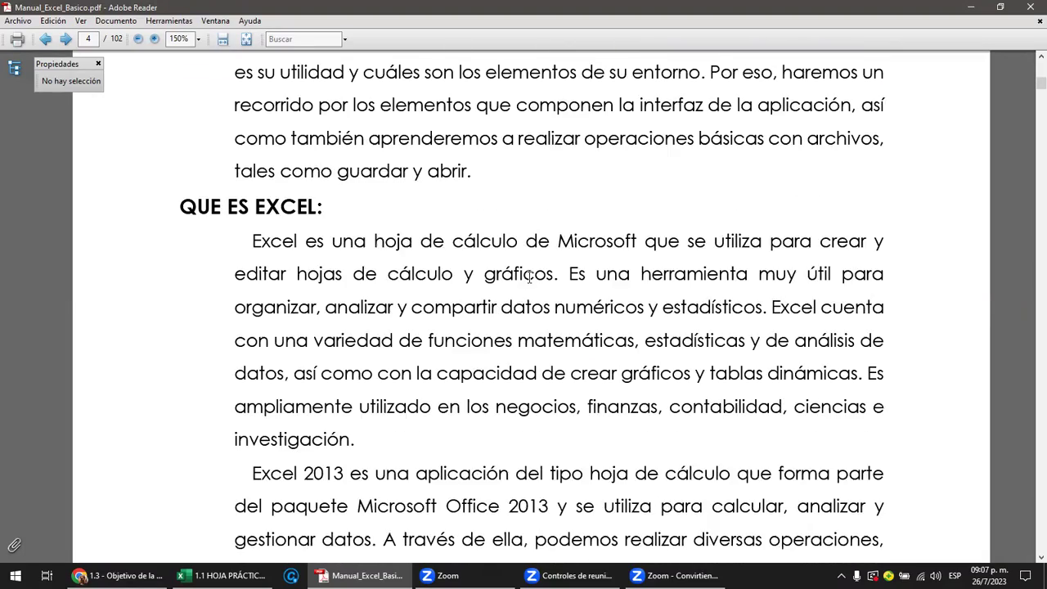
pyautogui.scroll(-2, 533, 283)
pyautogui.scroll(-1, 530, 264)
pyautogui.scroll(-1, 530, 264)
pyautogui.scroll(-1, 535, 260)
pyautogui.scroll(-1, 535, 260)
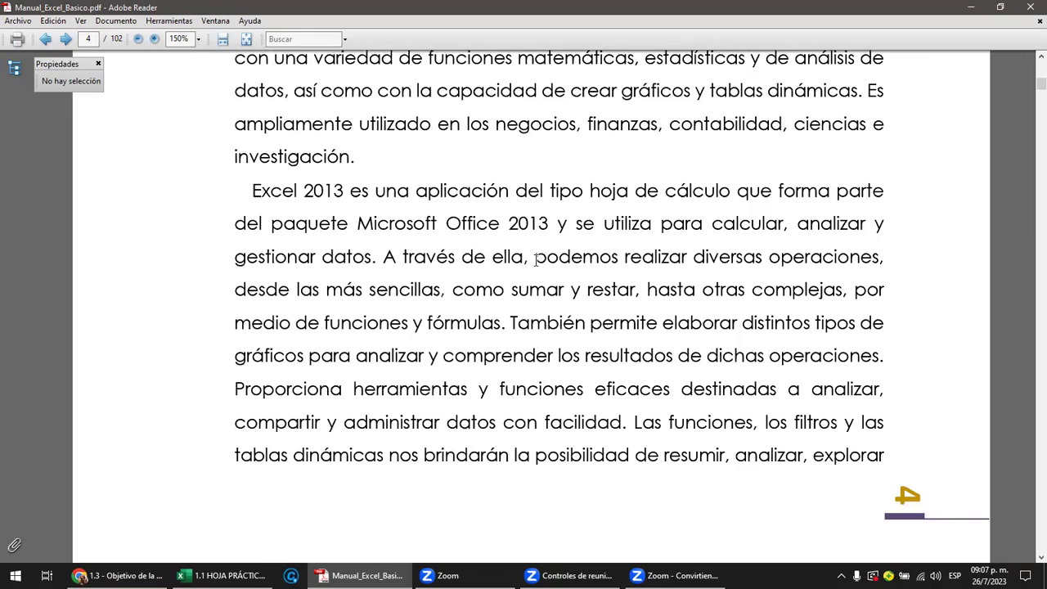
pyautogui.scroll(-1, 536, 260)
pyautogui.scroll(-2, 536, 261)
pyautogui.scroll(-4, 536, 263)
pyautogui.scroll(-2, 536, 266)
pyautogui.scroll(-2, 537, 268)
pyautogui.scroll(-3, 538, 263)
pyautogui.scroll(-1, 537, 260)
pyautogui.scroll(-1, 537, 260)
pyautogui.scroll(-2, 535, 259)
pyautogui.scroll(-1, 537, 260)
pyautogui.scroll(-1, 536, 262)
pyautogui.scroll(-3, 540, 261)
pyautogui.scroll(-1, 542, 262)
pyautogui.scroll(-3, 543, 263)
pyautogui.scroll(-1, 540, 263)
pyautogui.scroll(-1, 537, 264)
pyautogui.scroll(-1, 535, 266)
pyautogui.scroll(-1, 534, 264)
pyautogui.scroll(-2, 537, 263)
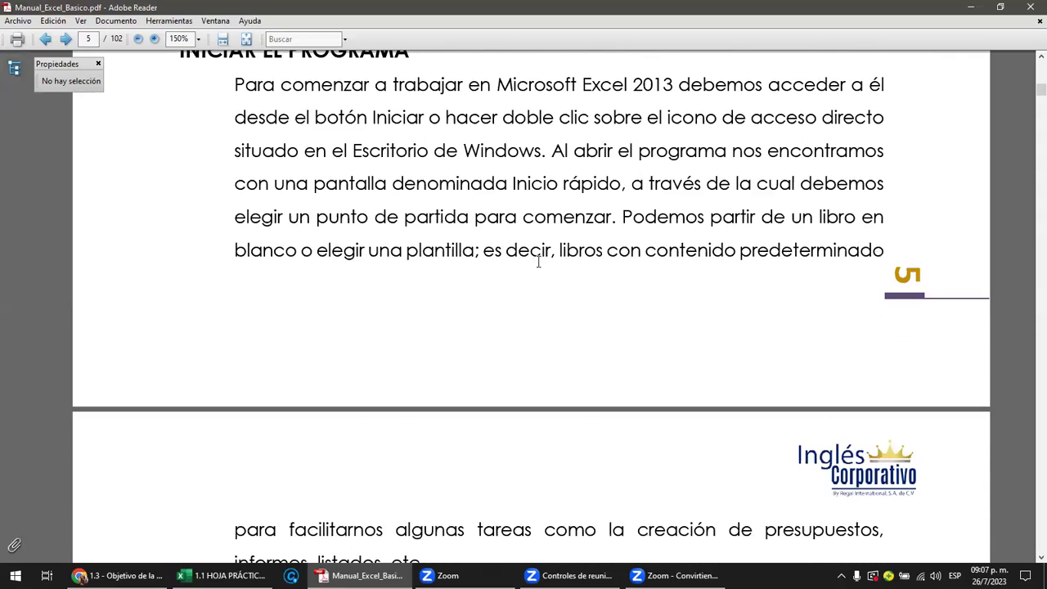
pyautogui.scroll(-2, 537, 264)
pyautogui.scroll(-1, 538, 262)
pyautogui.scroll(-3, 538, 261)
pyautogui.scroll(-2, 537, 264)
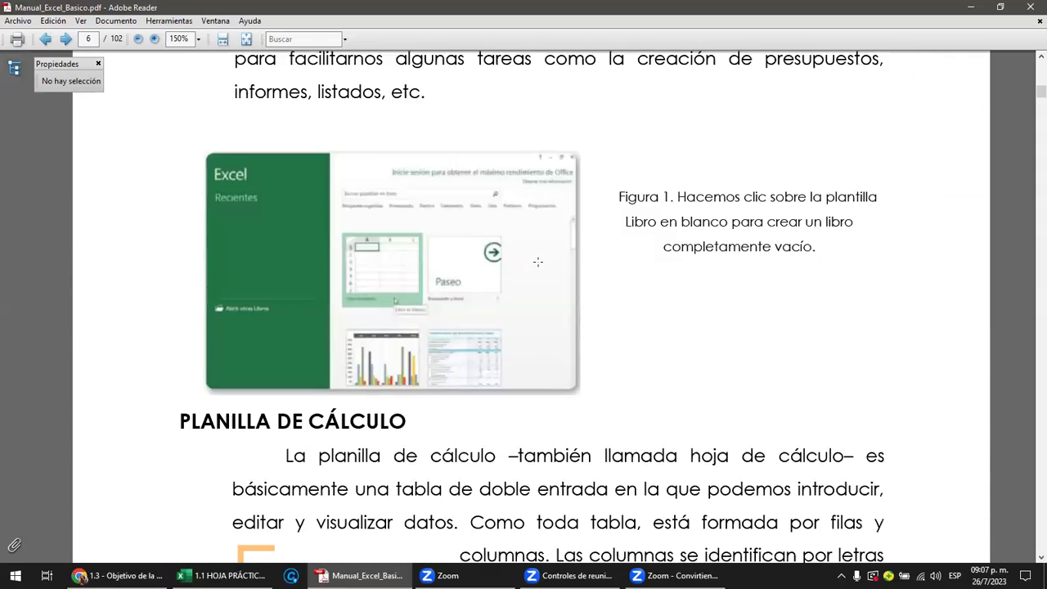
pyautogui.scroll(-1, 540, 264)
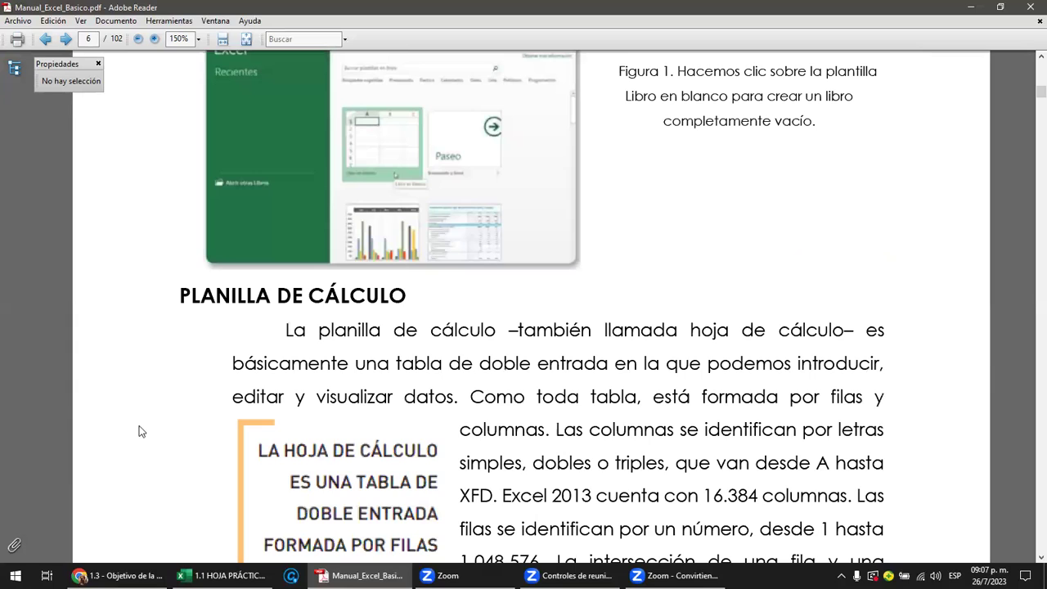
pyautogui.moveTo(213, 575)
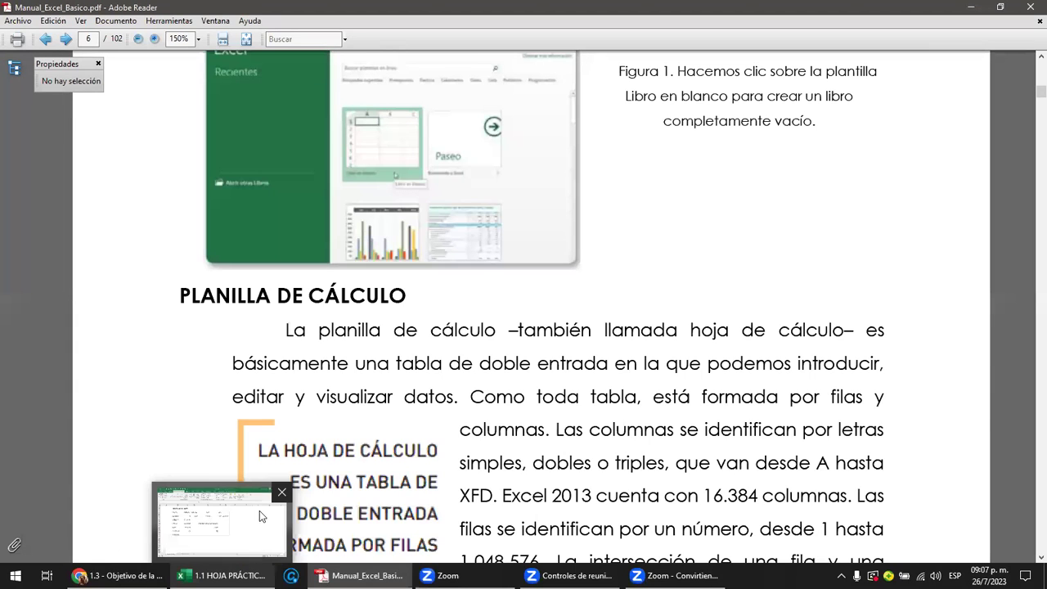
pyautogui.click(277, 493)
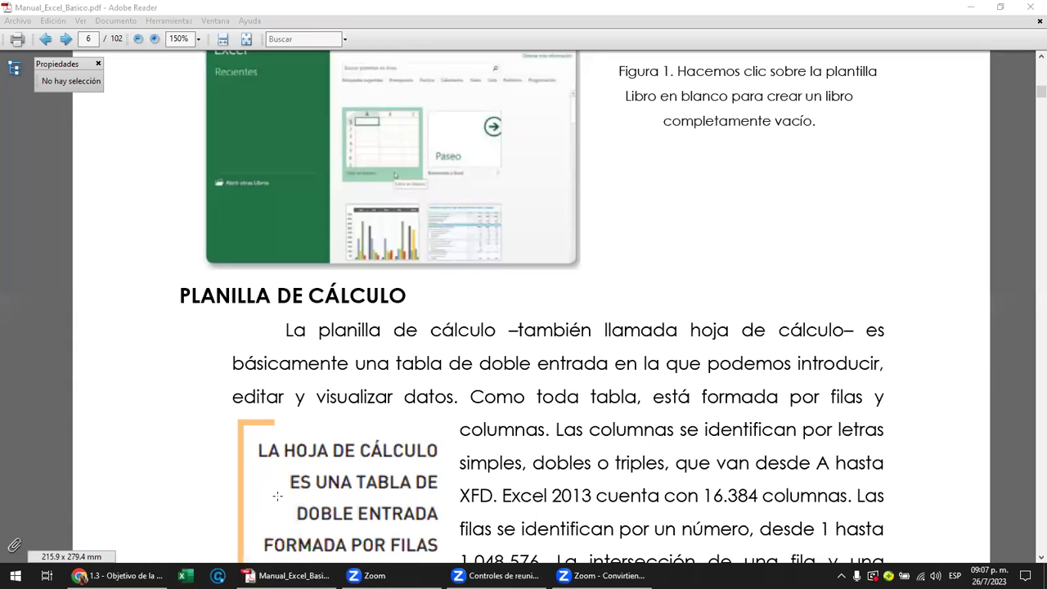
# Step: Go back four units in the Ingles Corporativo course to the class #1 forum, then switch to WhatsApp
pyautogui.click(118, 575)
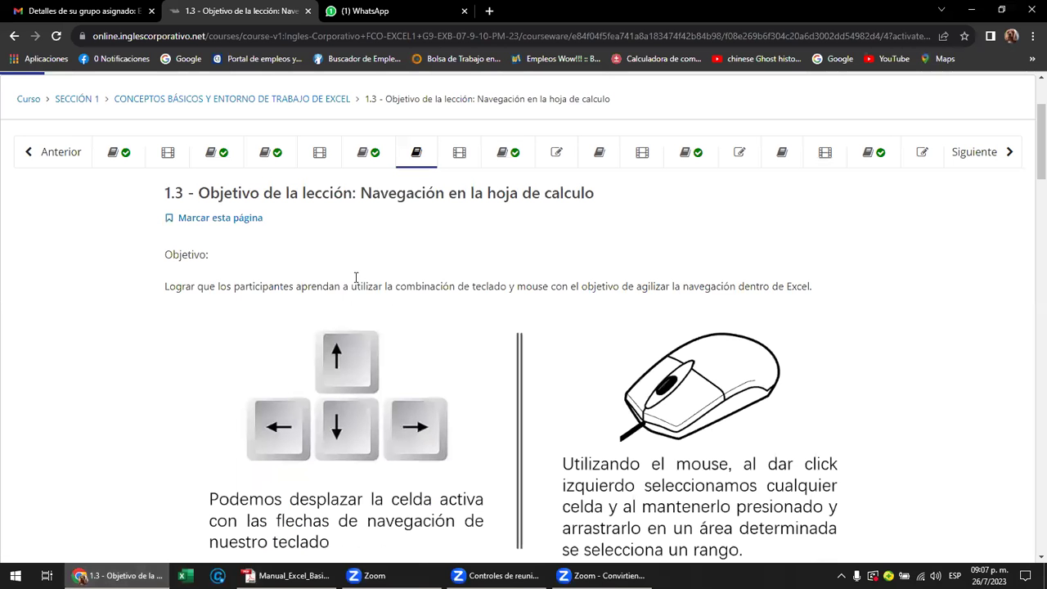
pyautogui.click(39, 161)
pyautogui.click(42, 158)
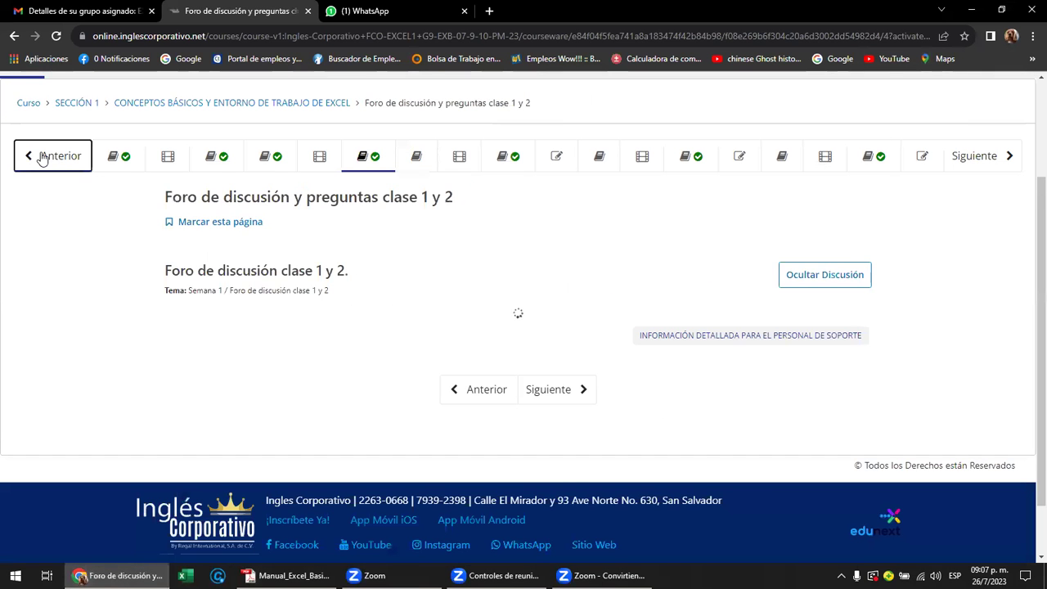
pyautogui.click(41, 157)
pyautogui.click(42, 158)
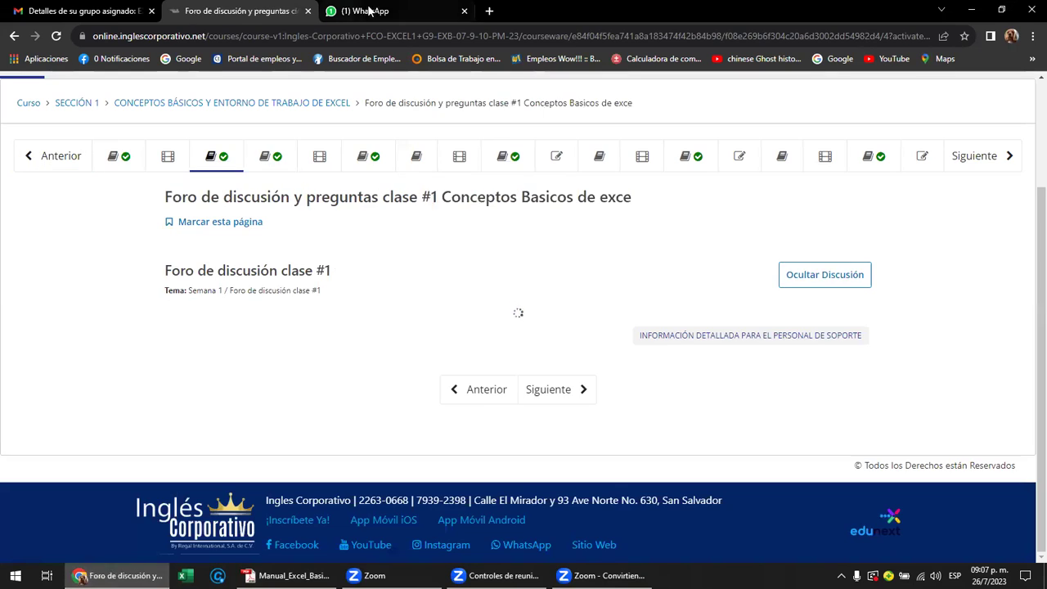
pyautogui.click(360, 15)
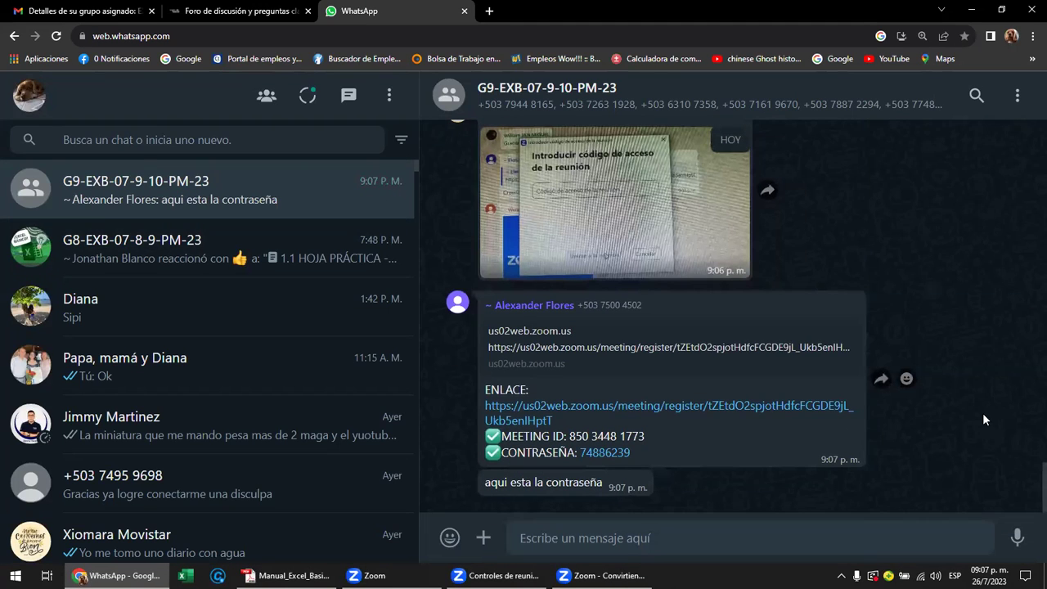
# Step: Scroll the G9-EXB-07-9-10-PM-23 chat up to the shared '1.1 HOJA PRÁCTICA - SECCION 1.xlsx' message
pyautogui.scroll(3, 954, 384)
pyautogui.scroll(3, 954, 384)
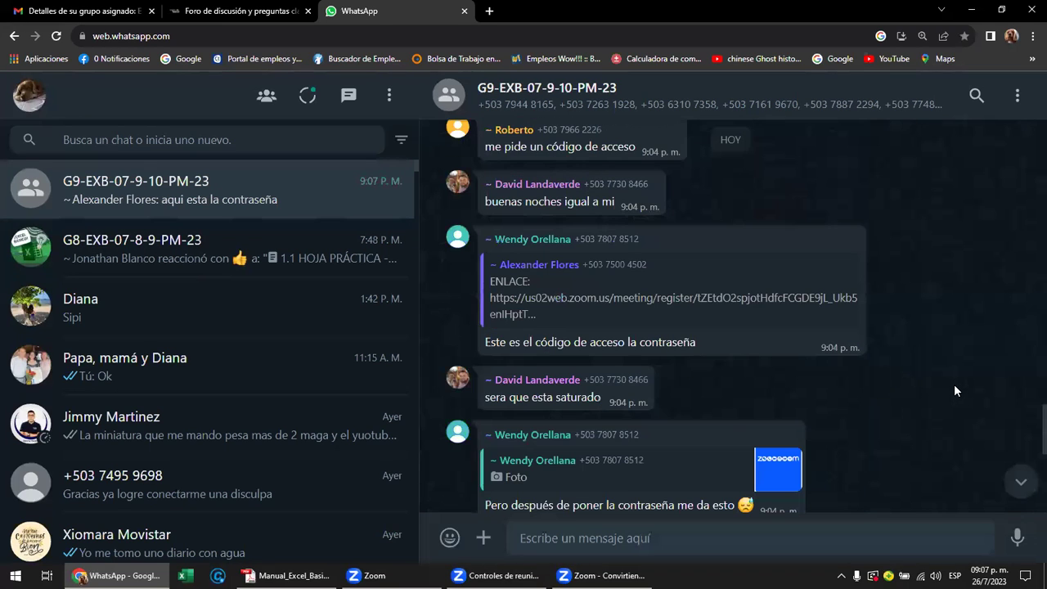
pyautogui.scroll(2, 953, 385)
pyautogui.scroll(2, 954, 384)
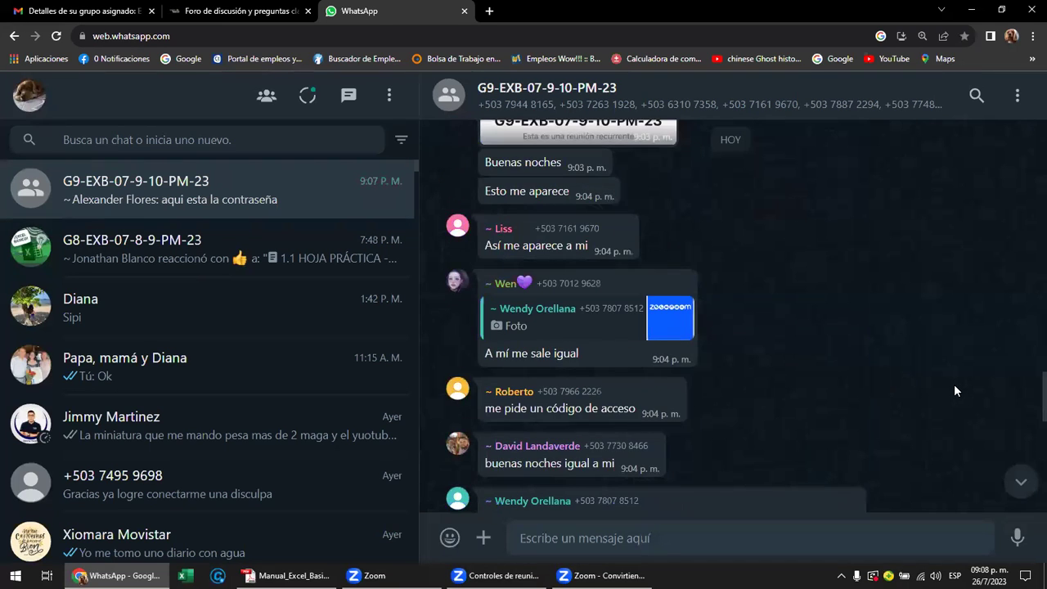
pyautogui.scroll(2, 953, 385)
pyautogui.scroll(2, 953, 385)
pyautogui.scroll(2, 954, 385)
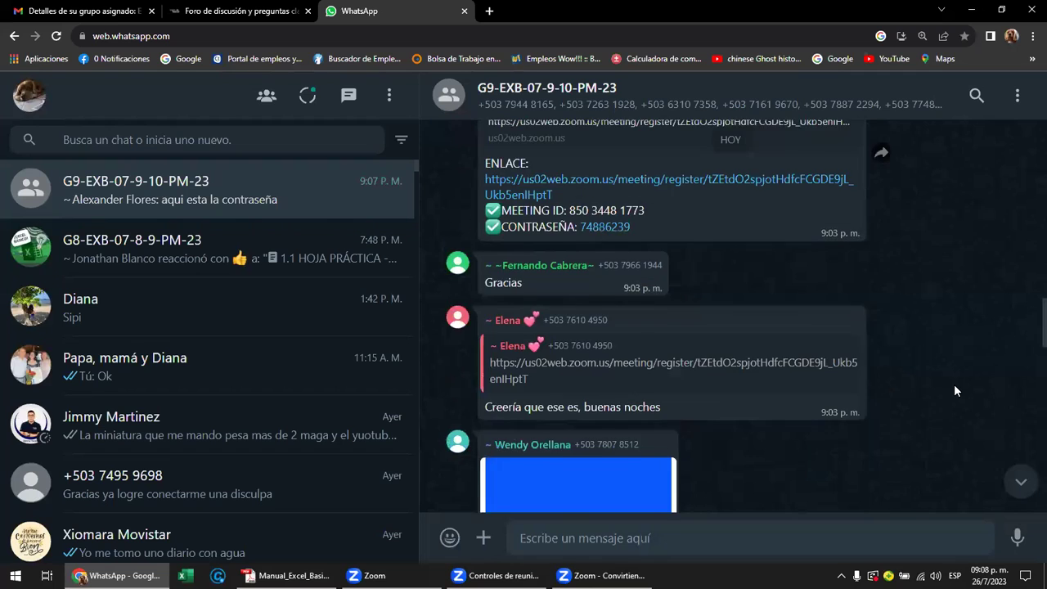
pyautogui.scroll(2, 953, 385)
pyautogui.scroll(2, 953, 385)
pyautogui.scroll(3, 954, 384)
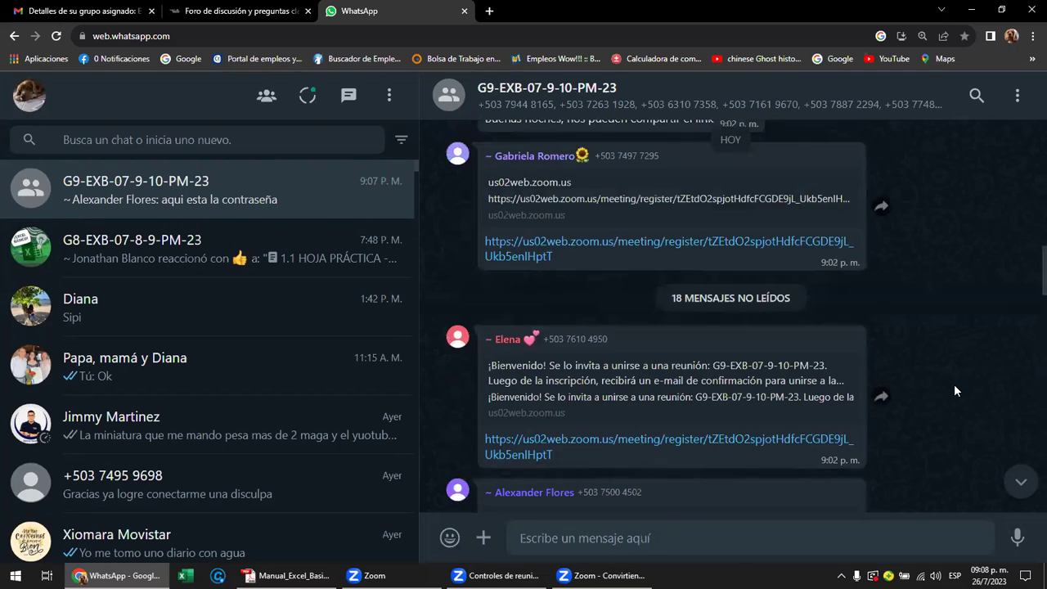
pyautogui.scroll(2, 953, 385)
pyautogui.scroll(5, 955, 392)
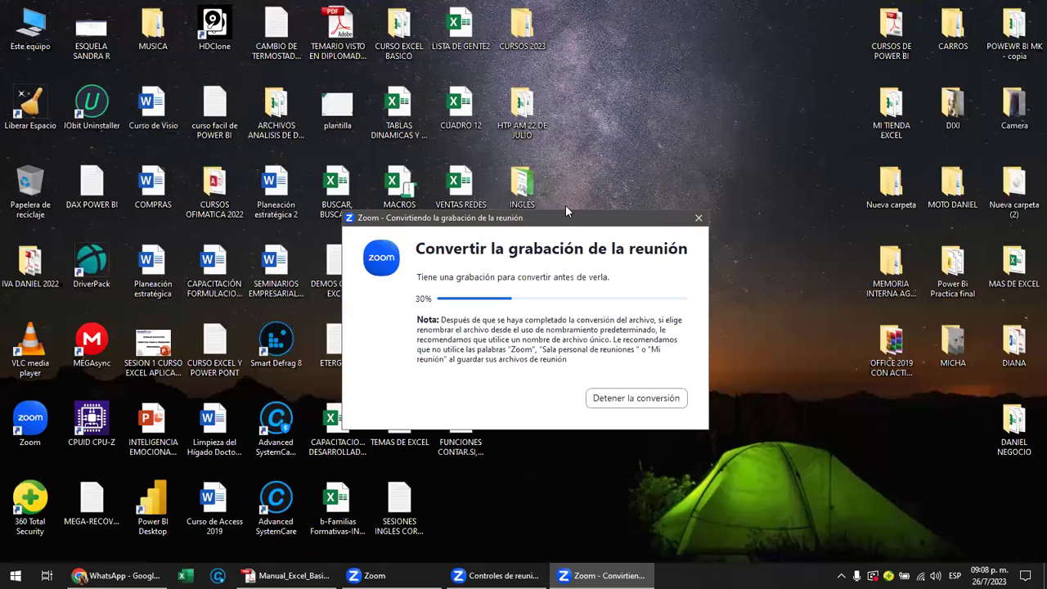
# Step: Browse INGLES CORPORATIVO > GRUPO 9 > SECCION 1 and open the '1.1 HOJA PRÁCTICA - SECCION 1' workbook
pyautogui.moveTo(565, 211); pyautogui.dragTo(389, 382)
pyautogui.click(525, 193)
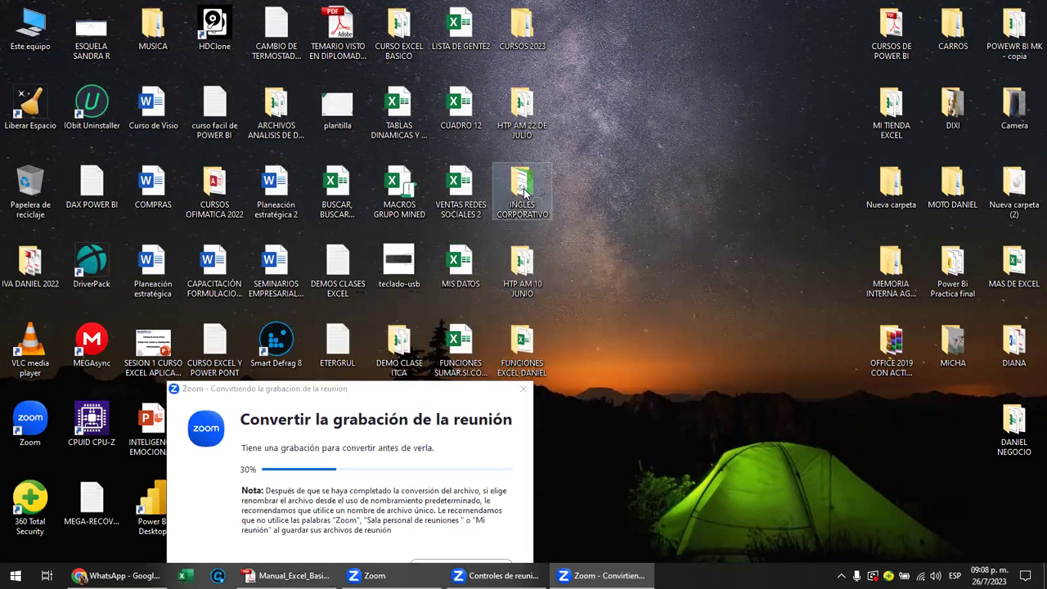
pyautogui.press('Return')
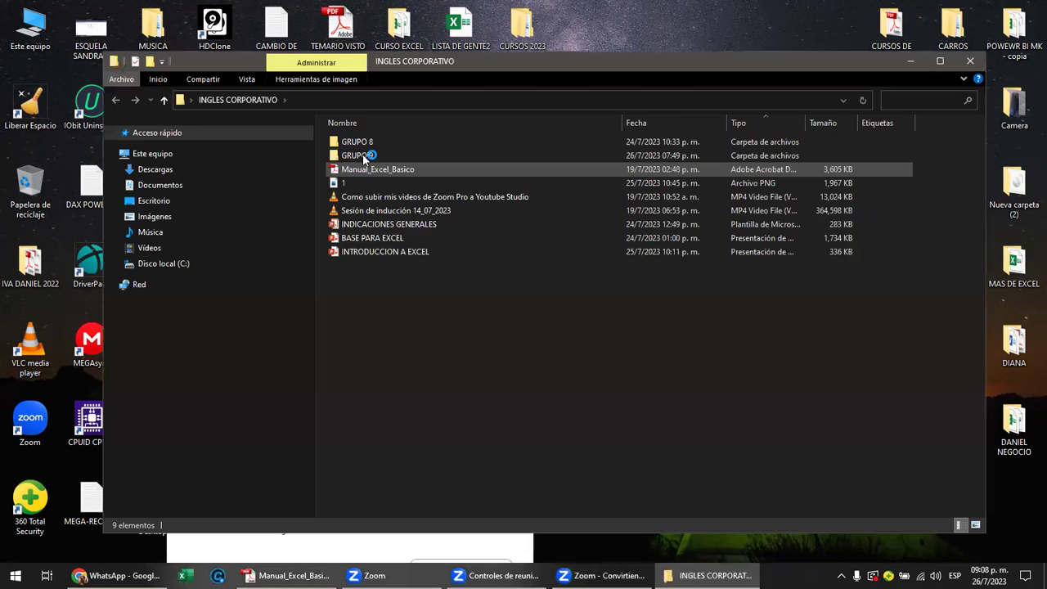
pyautogui.doubleClick(365, 156)
pyautogui.click(367, 143)
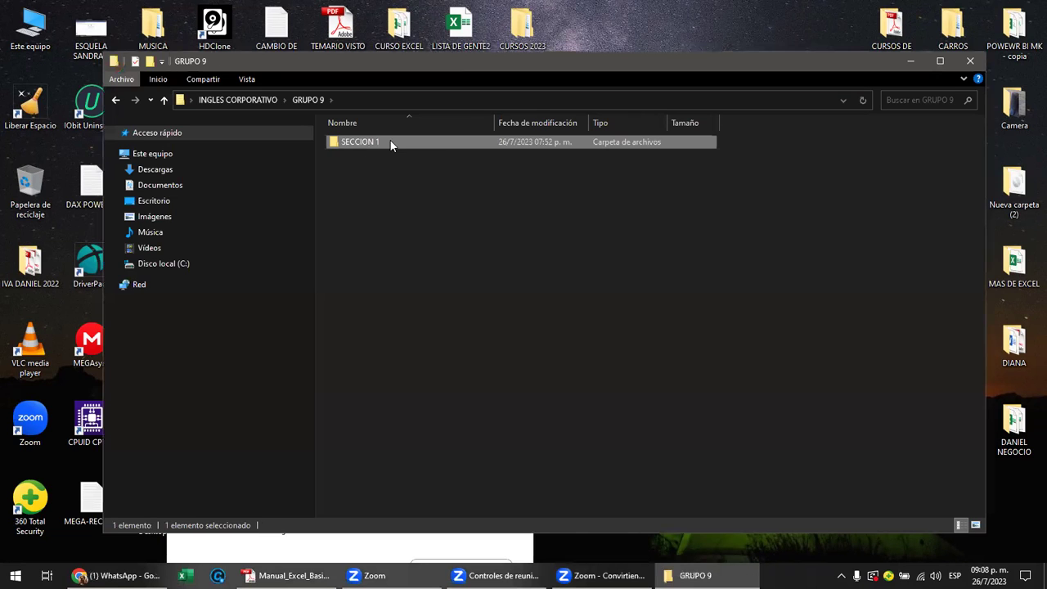
pyautogui.doubleClick(391, 143)
pyautogui.doubleClick(390, 141)
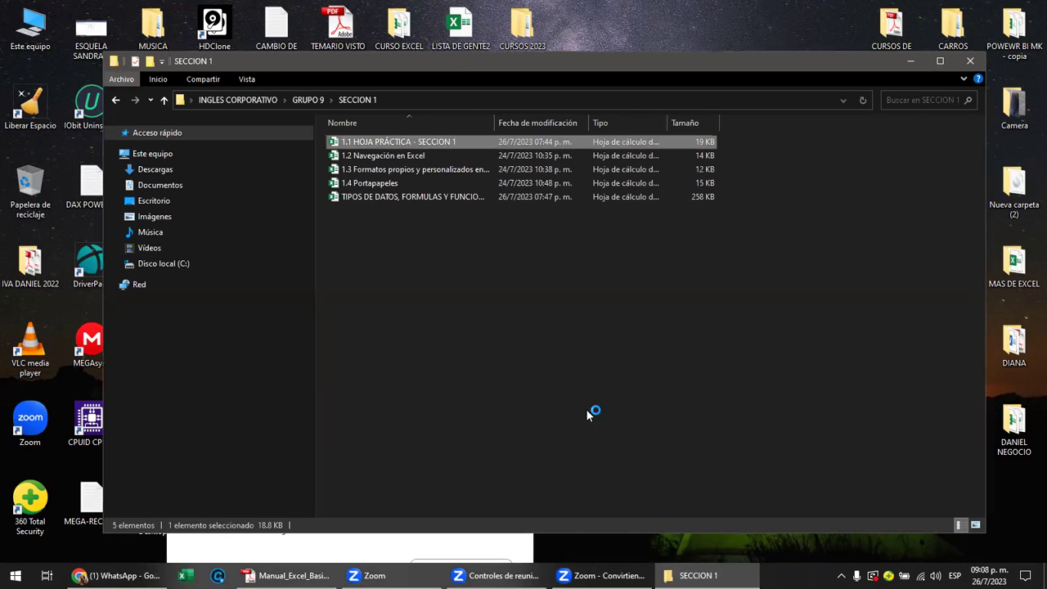
# Step: Enable editing and content in the 1.1 HOJA PRÁCTICA workbook, dismiss the link warning, then return to WhatsApp Web
pyautogui.press('Return')
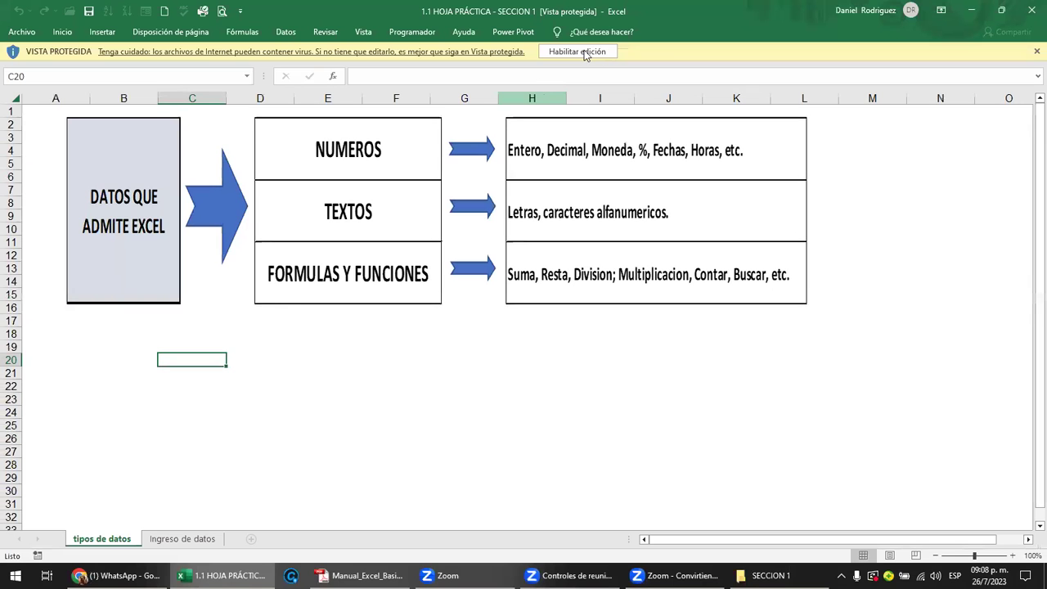
pyautogui.click(584, 53)
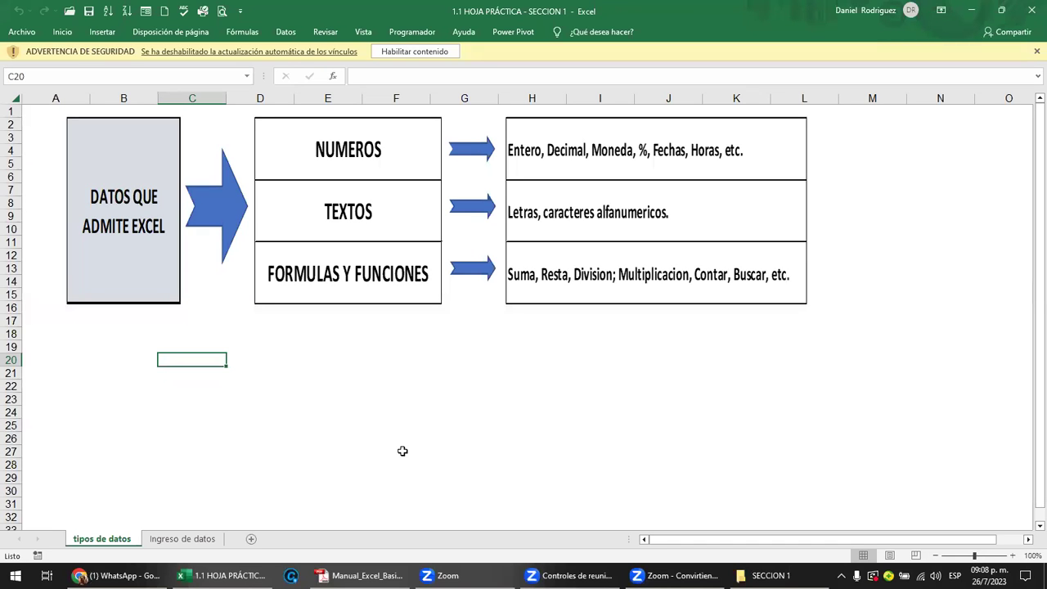
pyautogui.click(401, 54)
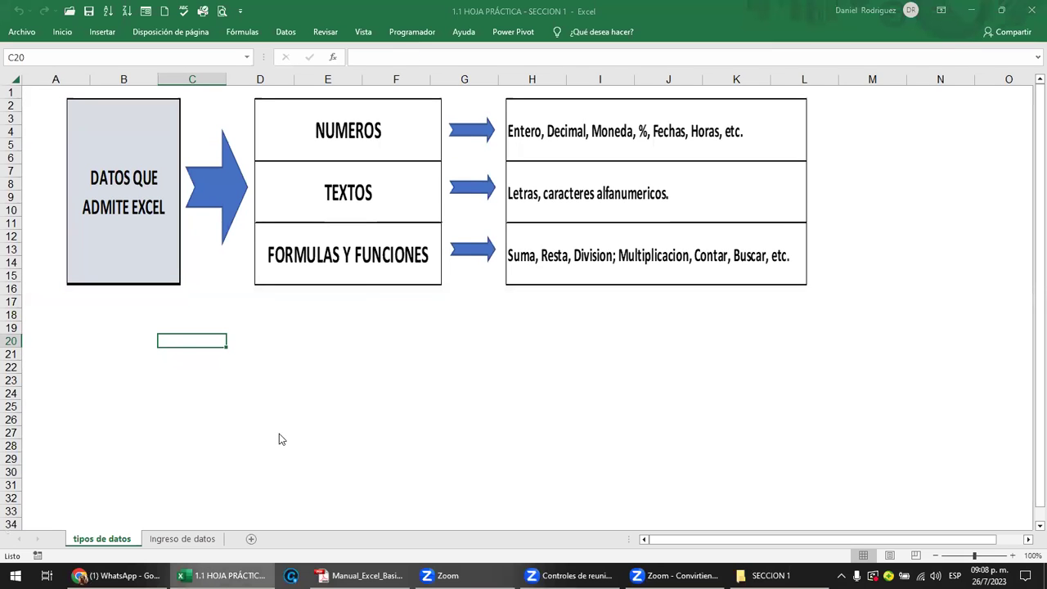
pyautogui.press('Return')
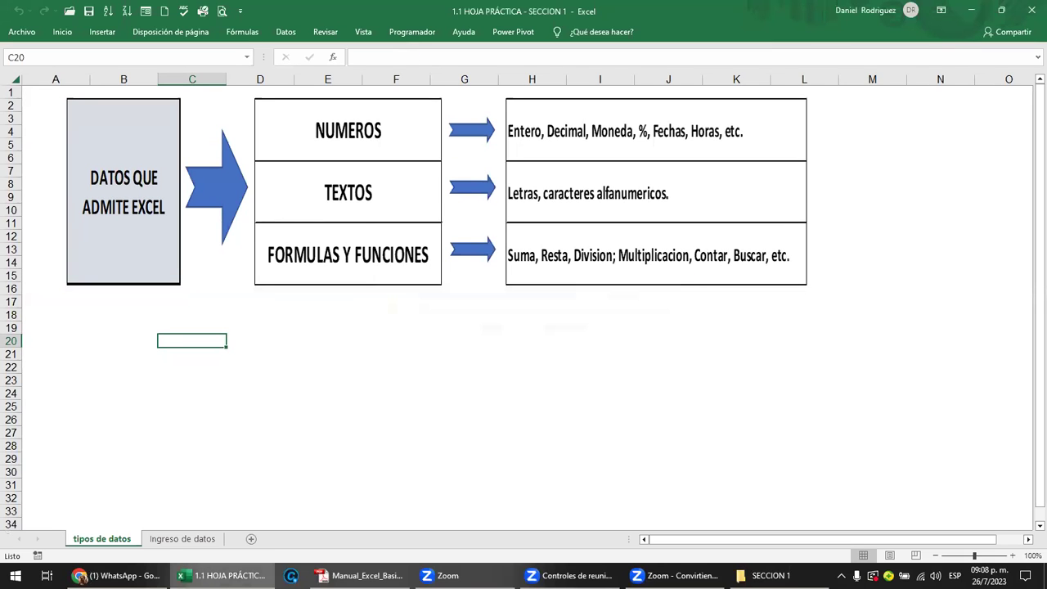
pyautogui.hotkey('alt', 'Tab')
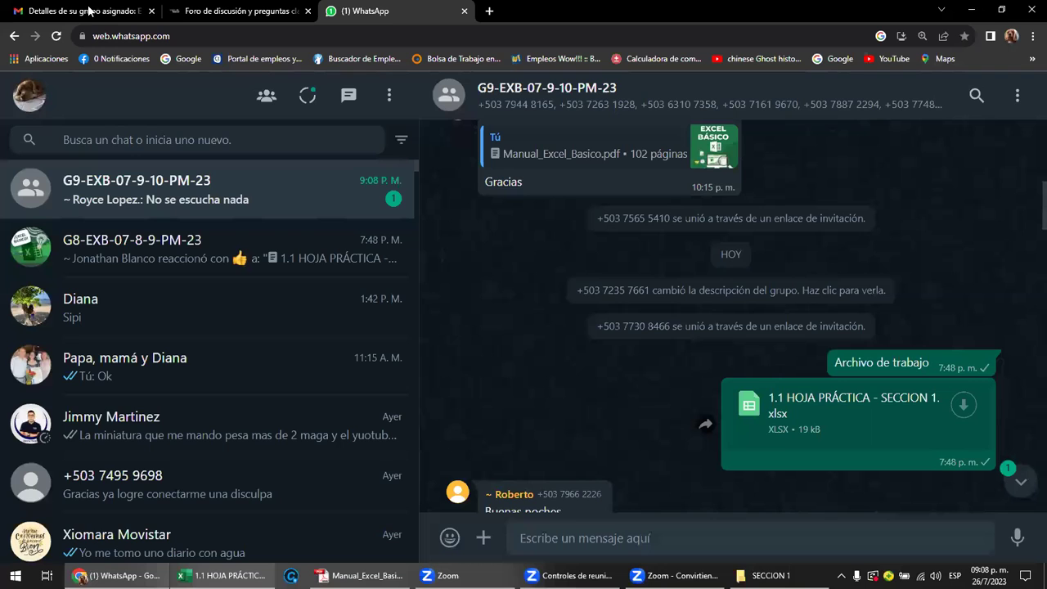
# Step: From the course forum tab, go back to the Videoconferencia #1 Conceptos Básicos de Excel recording
pyautogui.hotkey('ctrl', 'Tab')
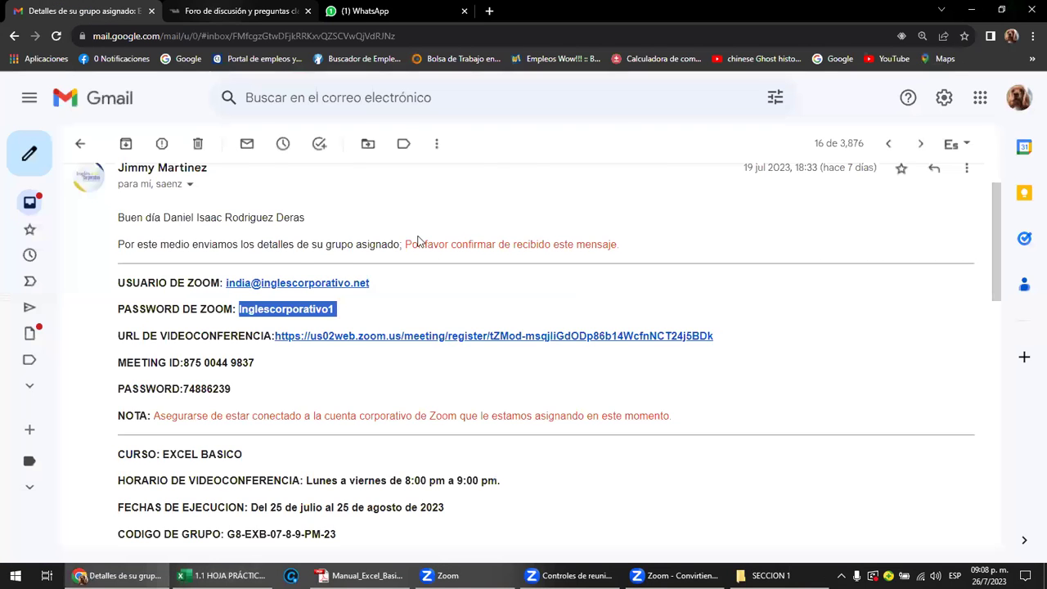
pyautogui.hotkey('ctrl', 'Tab')
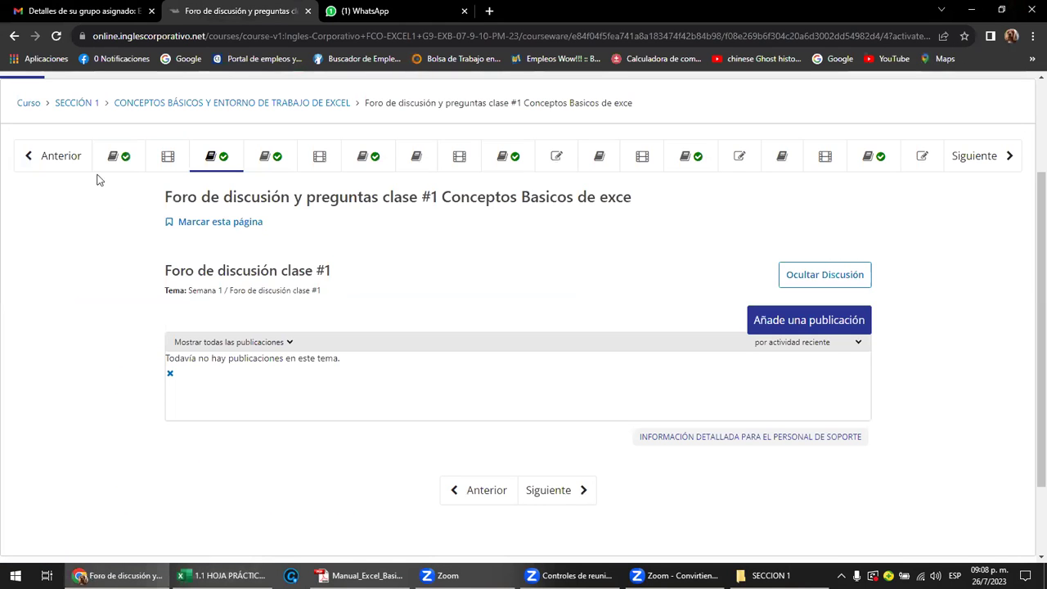
pyautogui.click(51, 156)
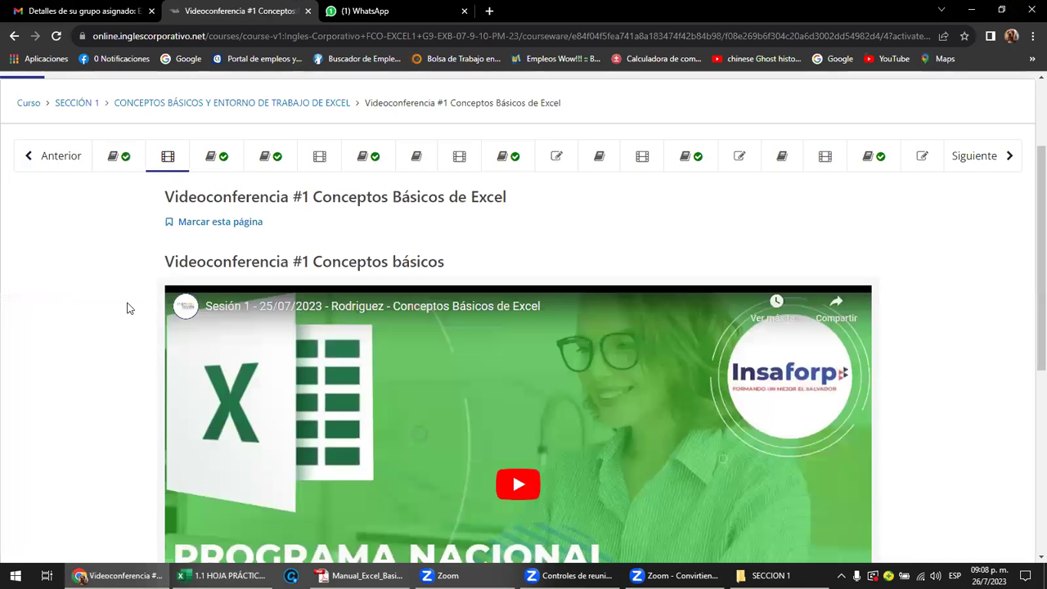
pyautogui.scroll(-2, 155, 310)
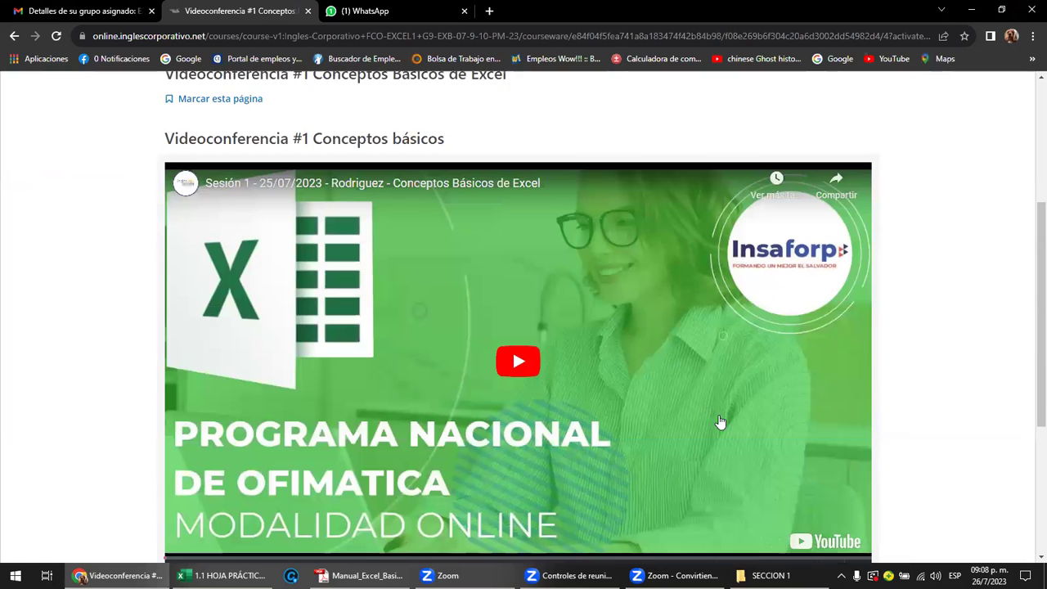
pyautogui.scroll(-1, 719, 422)
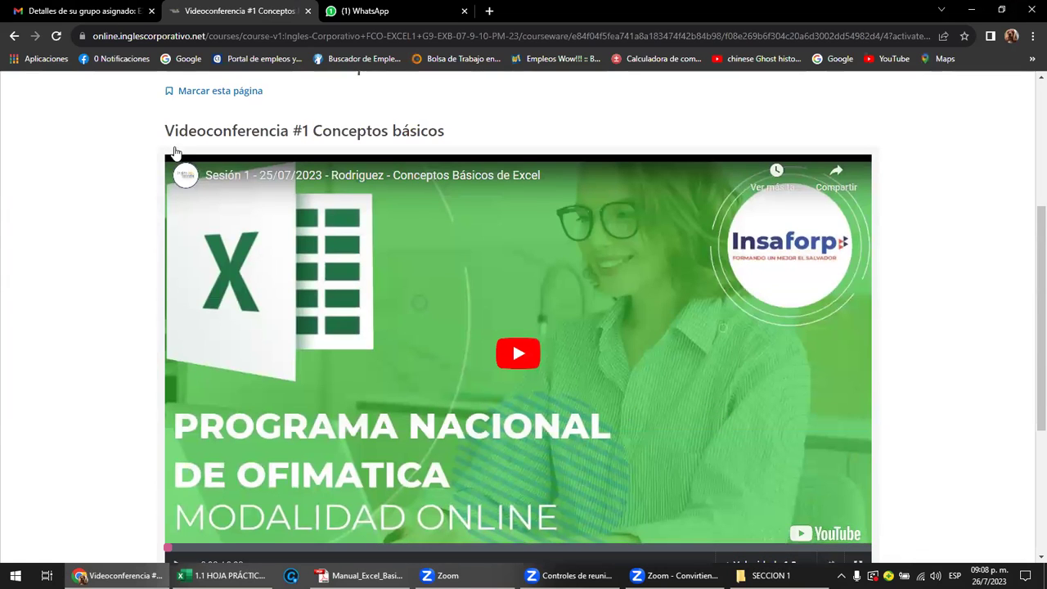
pyautogui.scroll(1, 171, 152)
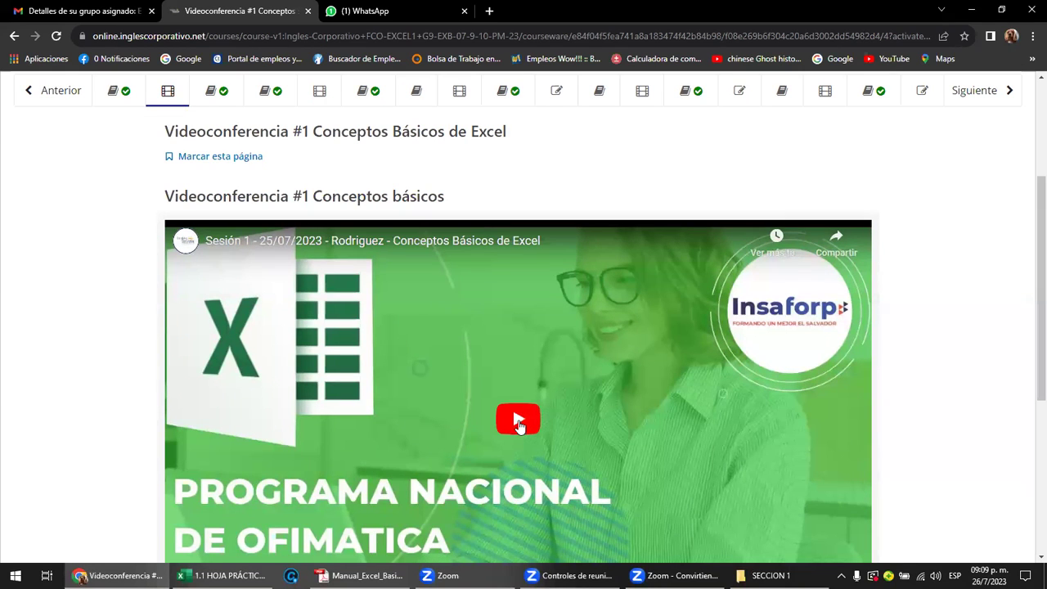
# Step: Play the class #1 recording from 44:46 and pause it around 44:48 on the blank worksheet
pyautogui.click(506, 381)
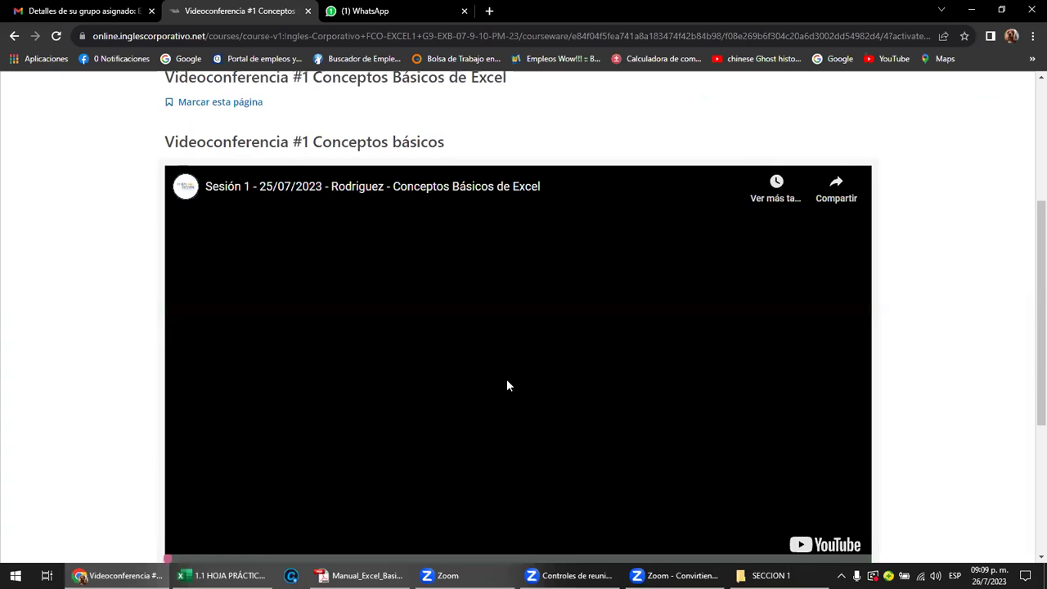
pyautogui.scroll(-2, 414, 351)
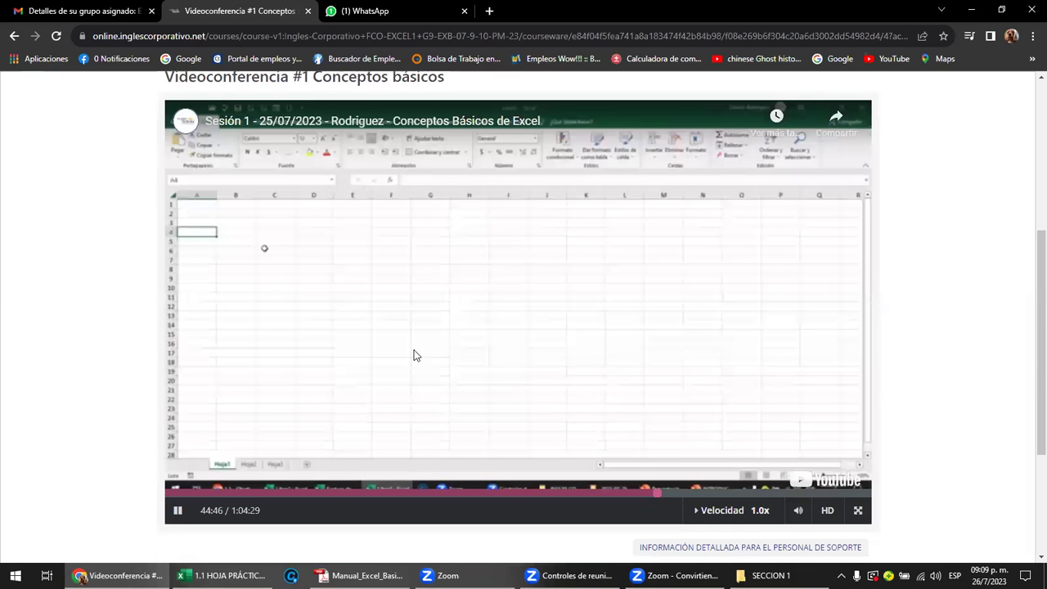
pyautogui.click(465, 324)
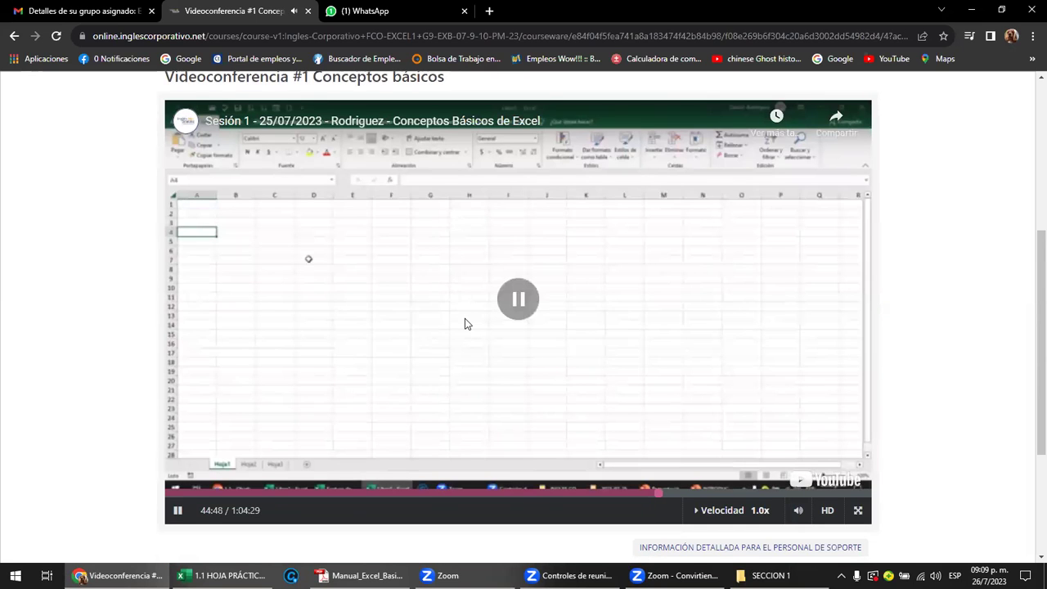
pyautogui.scroll(1, 465, 324)
pyautogui.scroll(1, 464, 324)
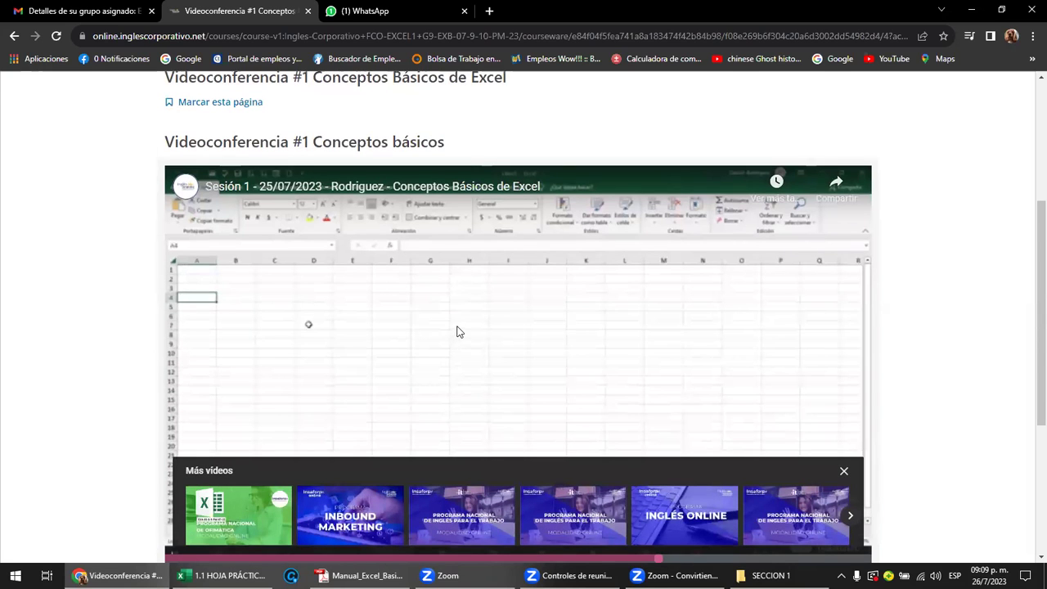
pyautogui.scroll(2, 457, 330)
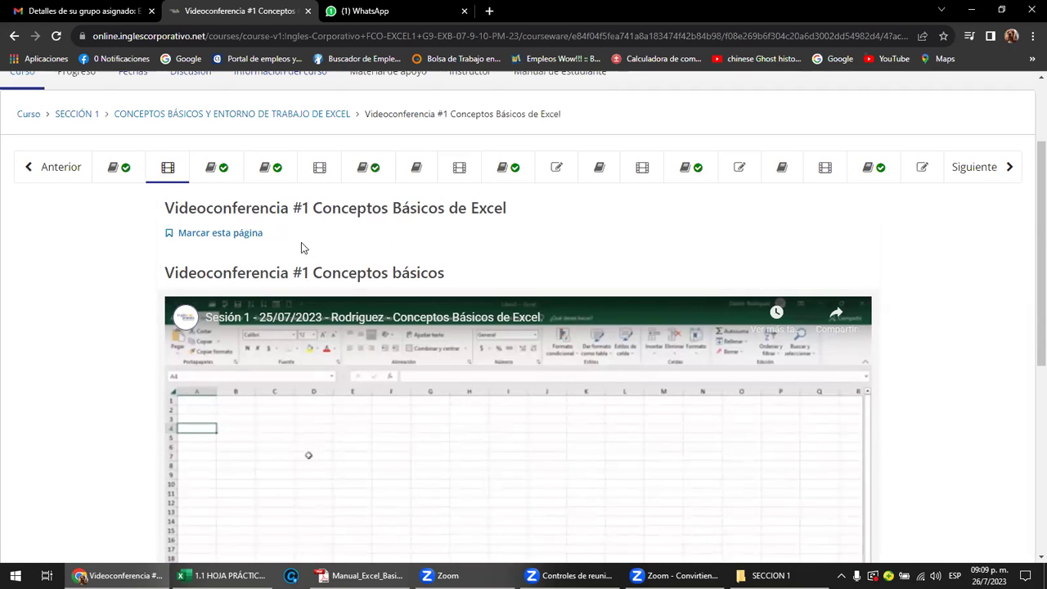
# Step: Open '1.1 Objetivo de la lección' and scroll through its ¿Qué es Excel?, CELDA, RANGO, CELDA ACTIVA and Filas slides
pyautogui.click(132, 168)
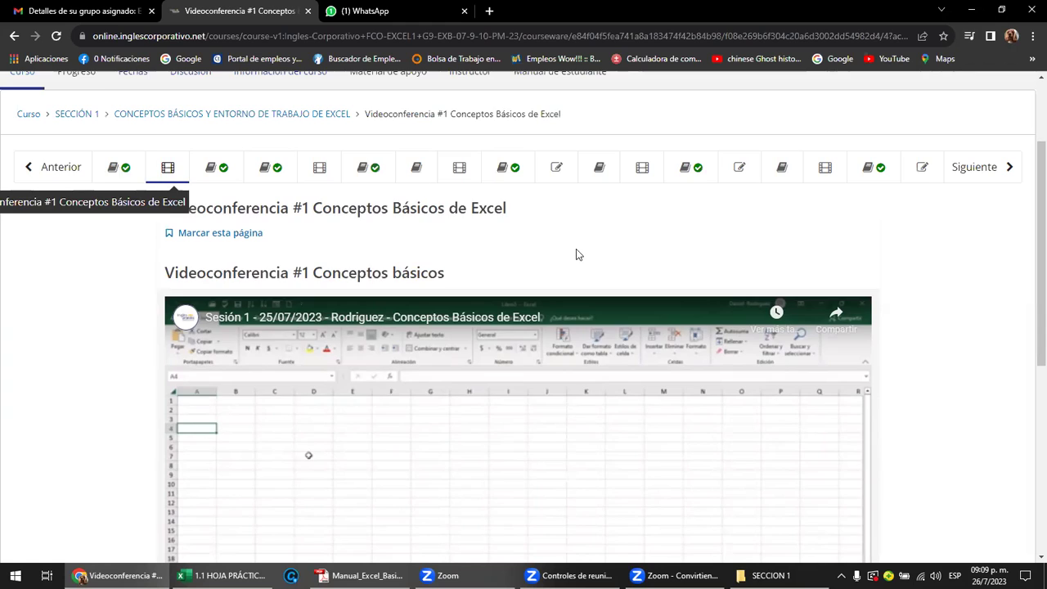
pyautogui.scroll(-3, 686, 300)
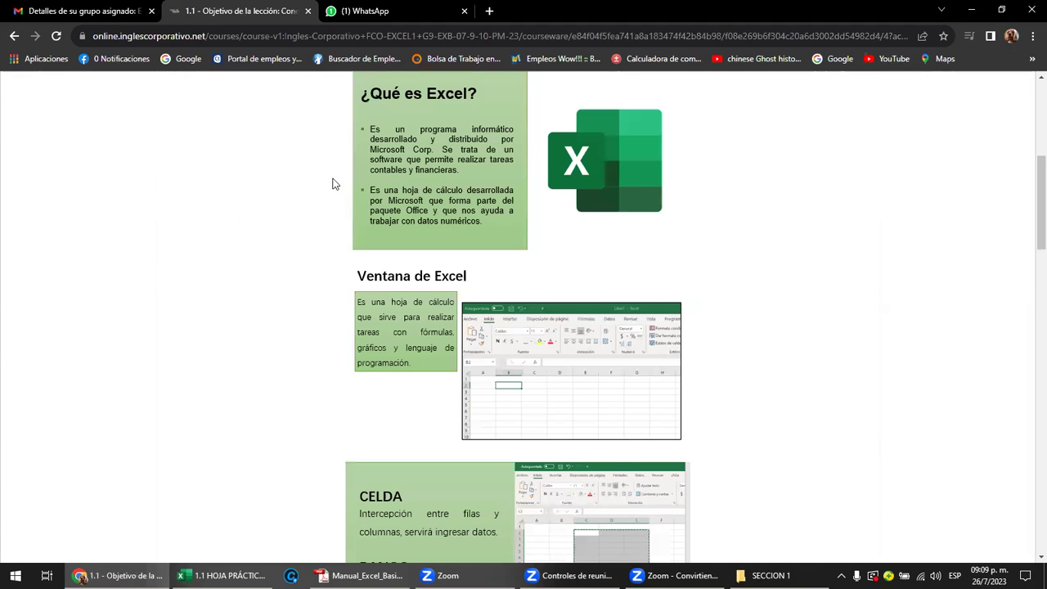
pyautogui.scroll(-1, 458, 229)
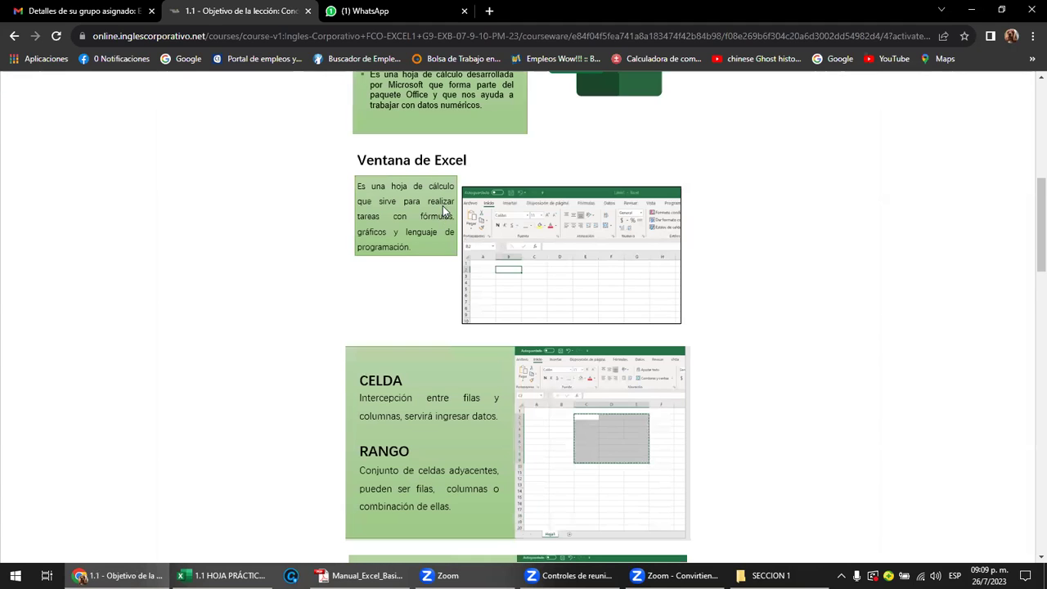
pyautogui.scroll(-1, 445, 210)
pyautogui.scroll(-2, 399, 251)
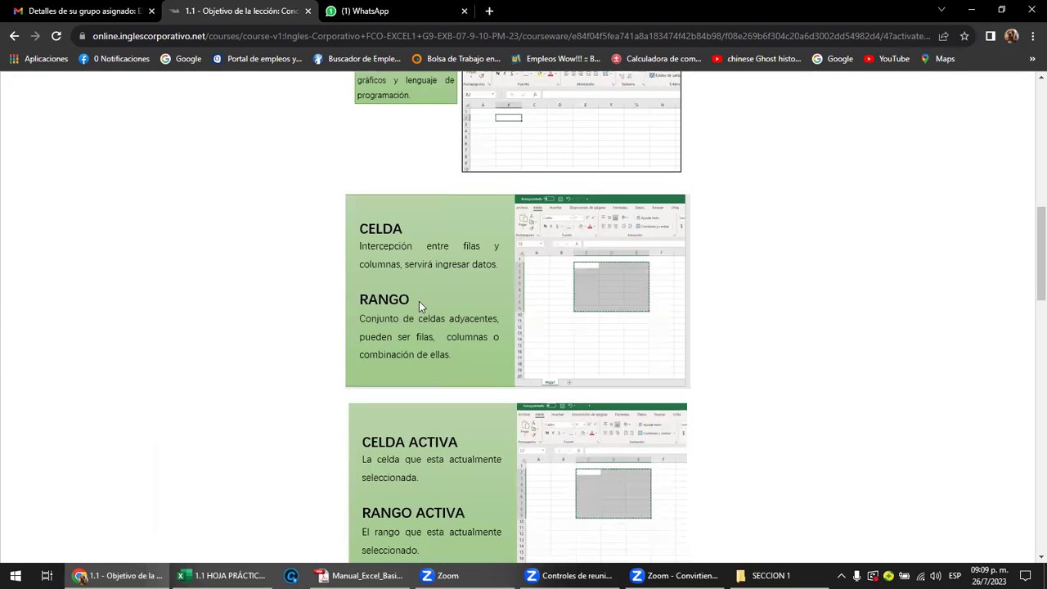
pyautogui.scroll(-2, 419, 301)
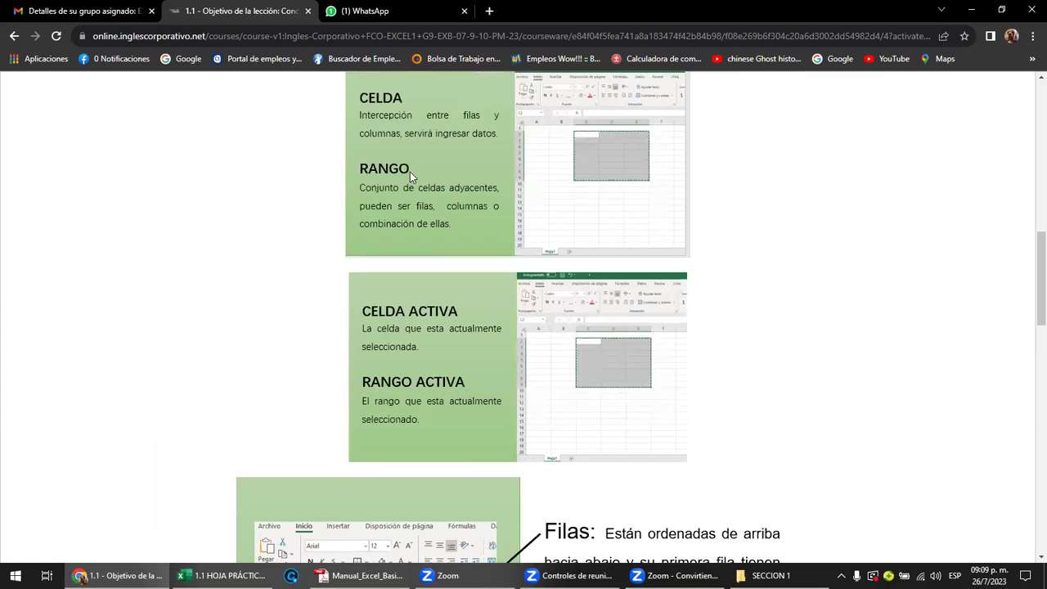
pyautogui.scroll(-2, 409, 172)
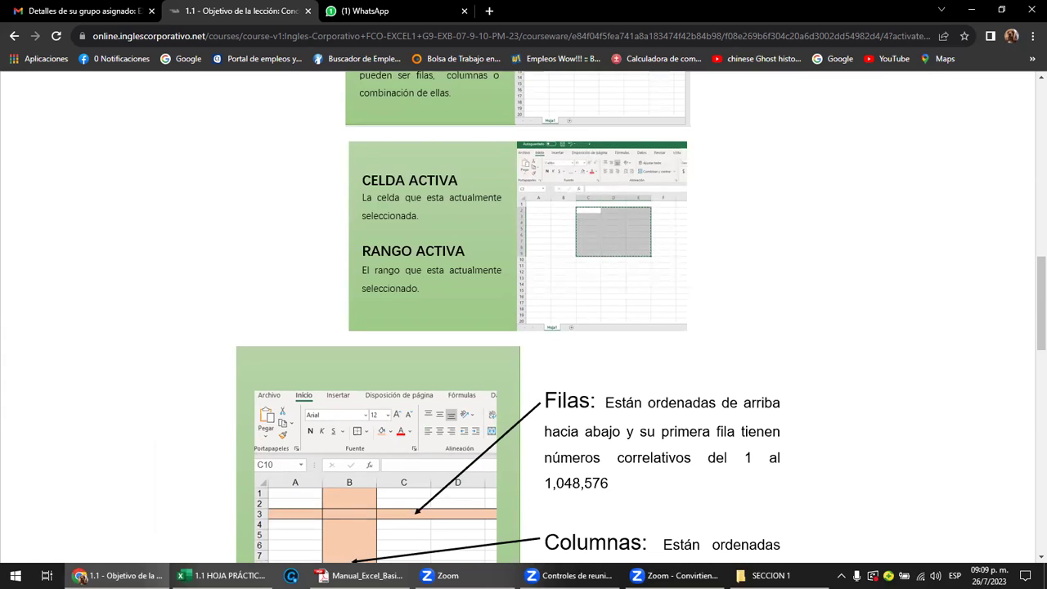
# Step: Open the Ingreso de datos sheet with the full ribbon pinned, then select the column B labels and C2:C17
pyautogui.moveTo(220, 575)
pyautogui.click(185, 540)
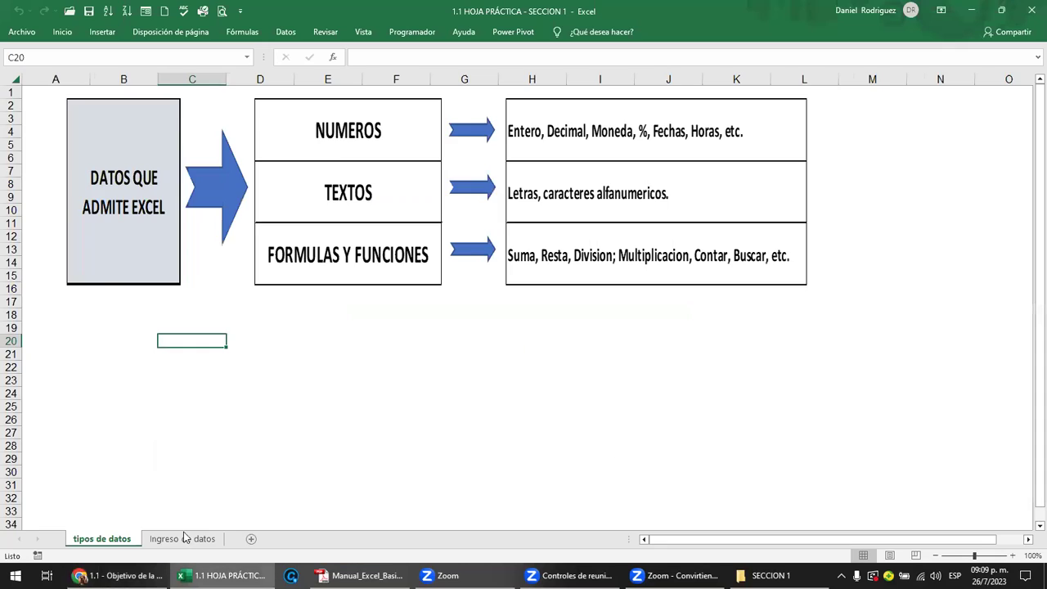
pyautogui.click(184, 538)
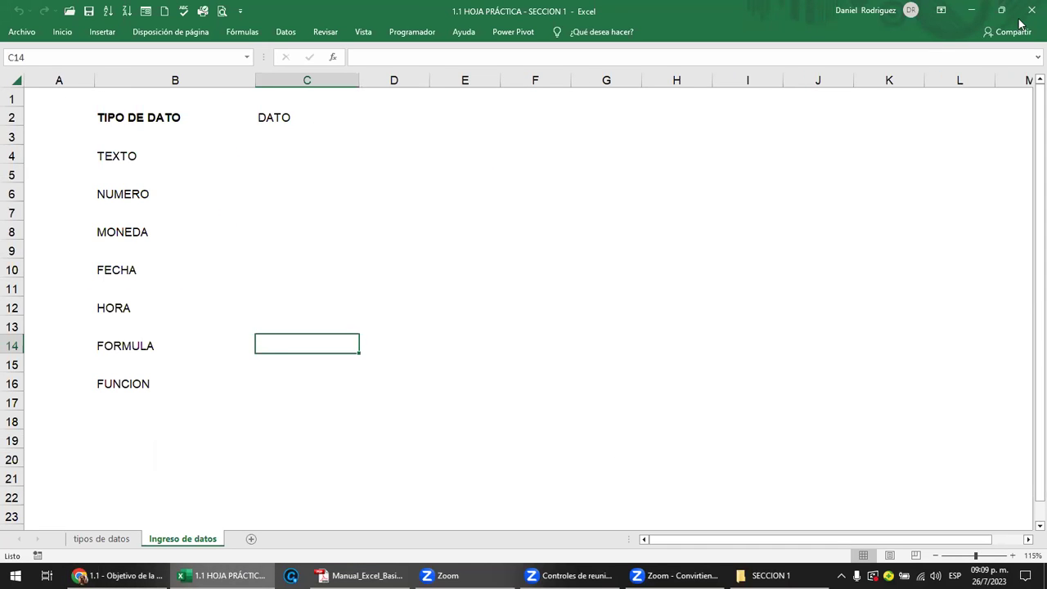
pyautogui.click(940, 10)
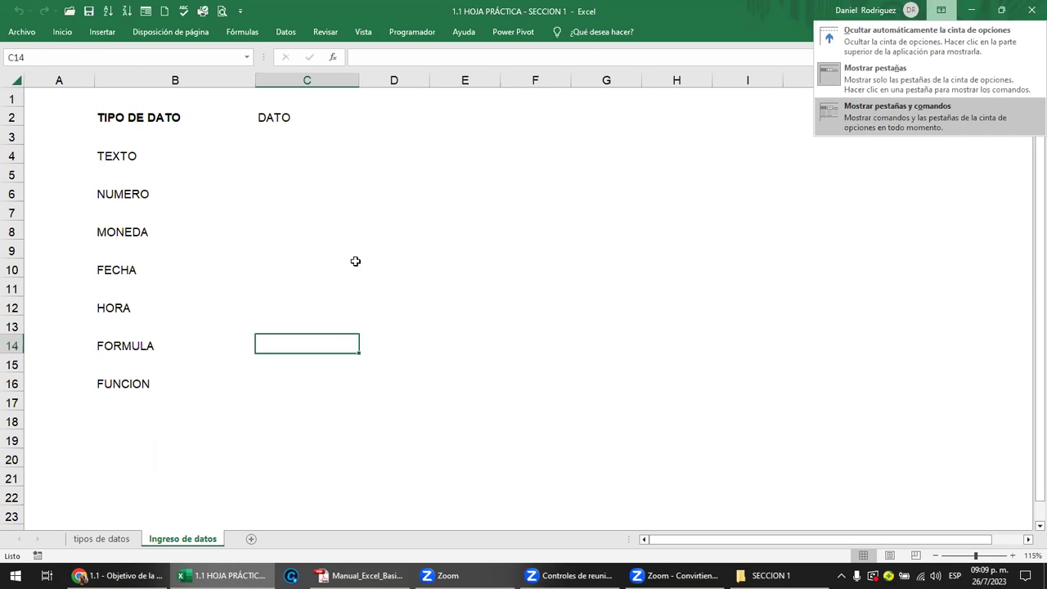
pyautogui.press('Return')
pyautogui.moveTo(128, 180); pyautogui.dragTo(124, 440)
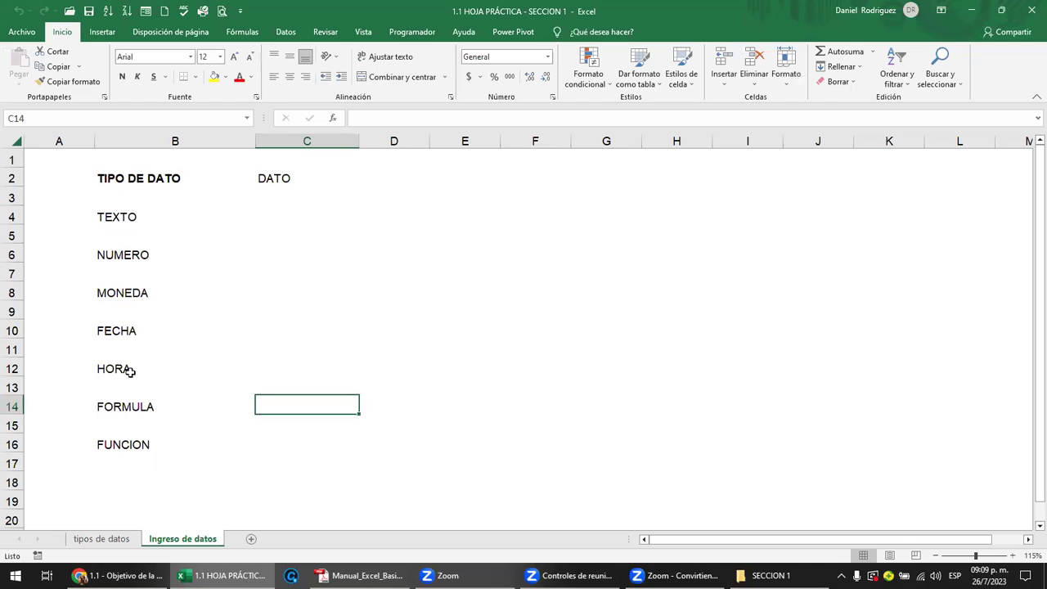
pyautogui.moveTo(289, 179); pyautogui.dragTo(299, 451)
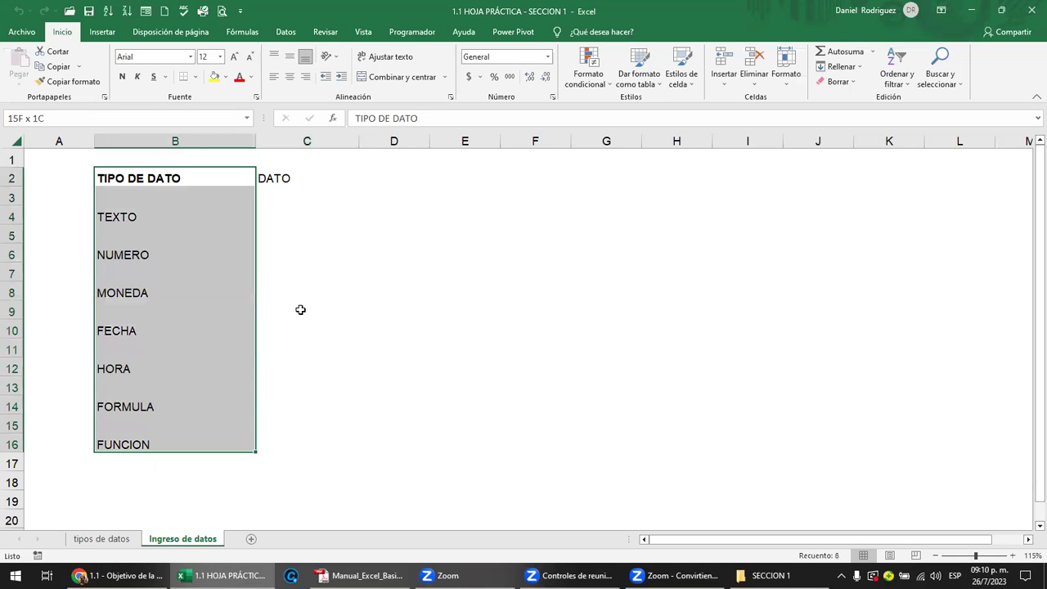
pyautogui.click(128, 178)
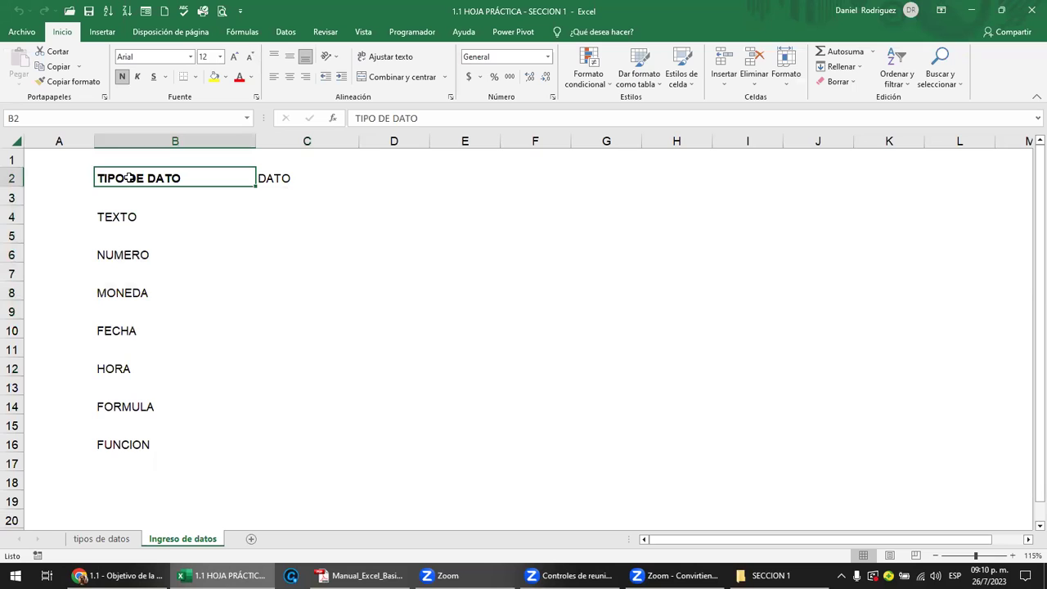
pyautogui.click(296, 183)
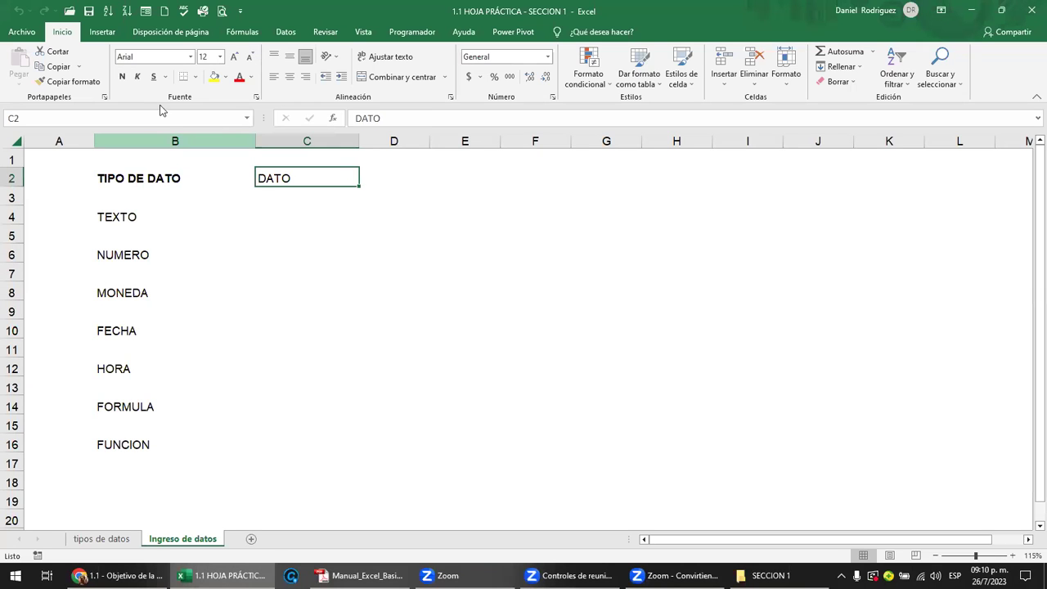
pyautogui.hotkey('ctrl', 'n')
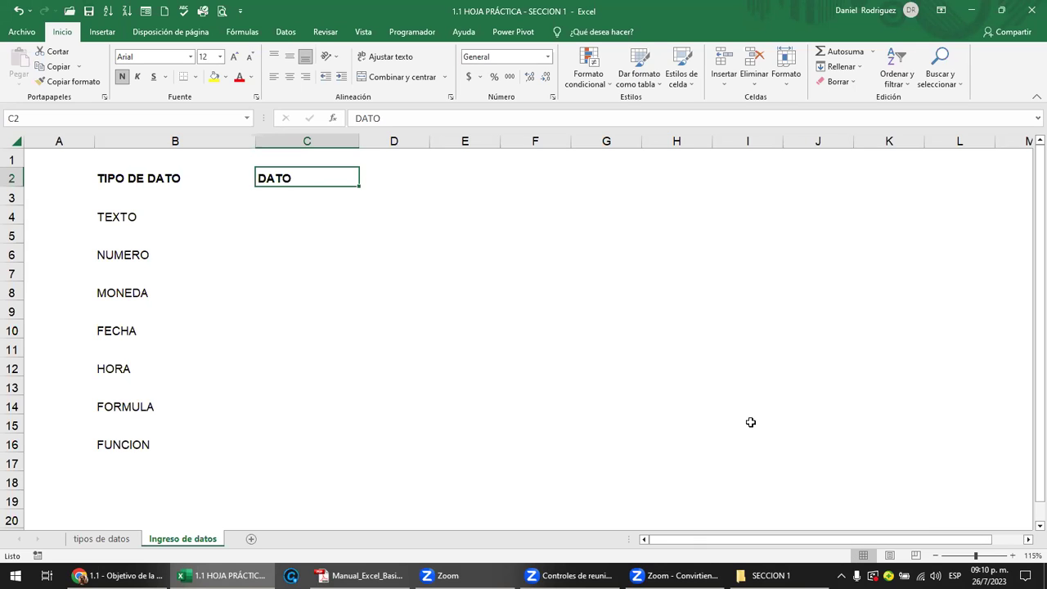
pyautogui.click(155, 212)
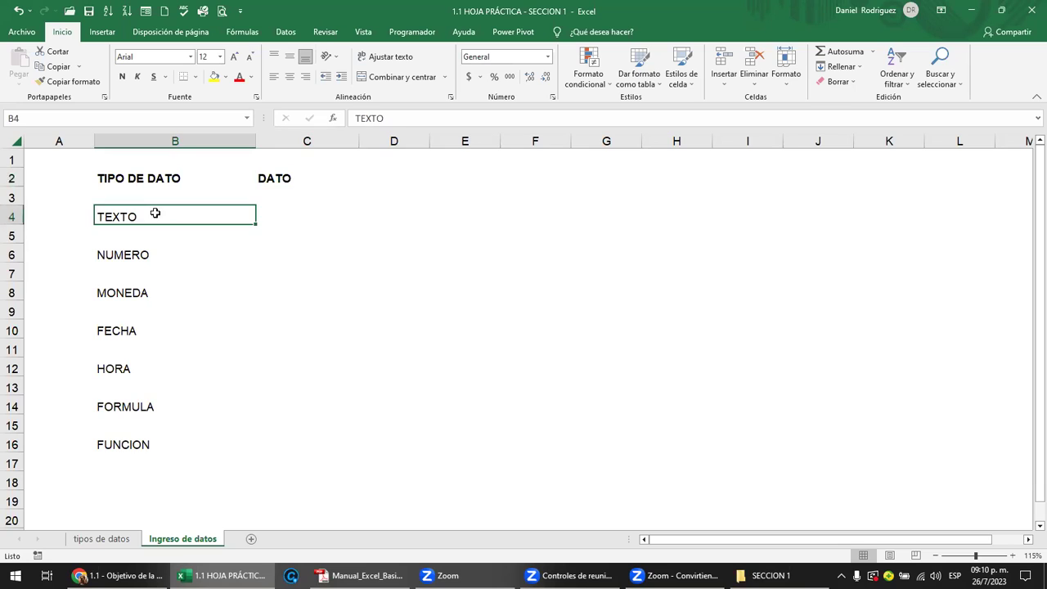
pyautogui.click(277, 177)
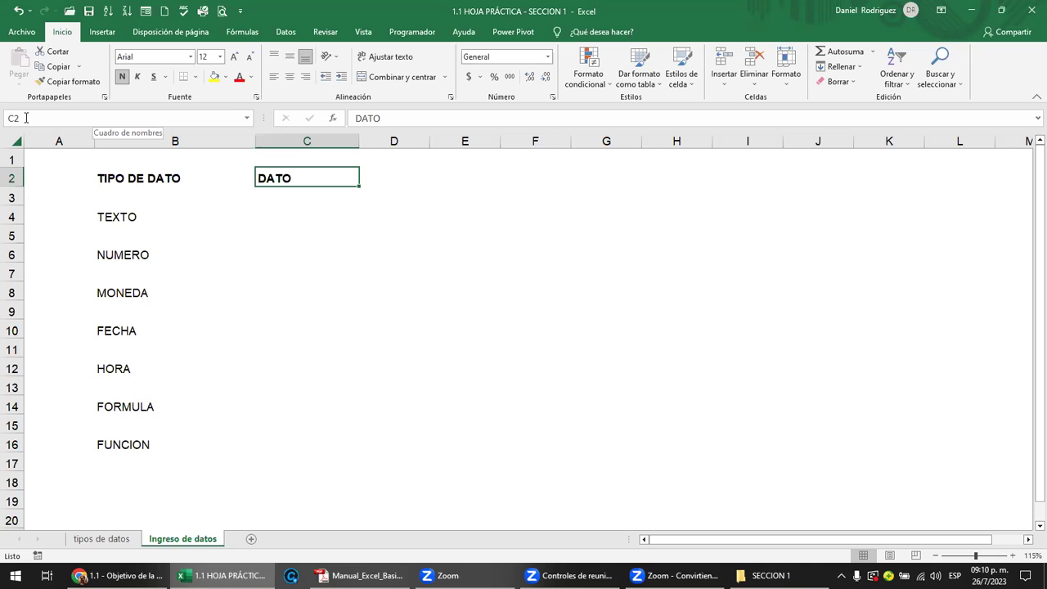
pyautogui.click(466, 181)
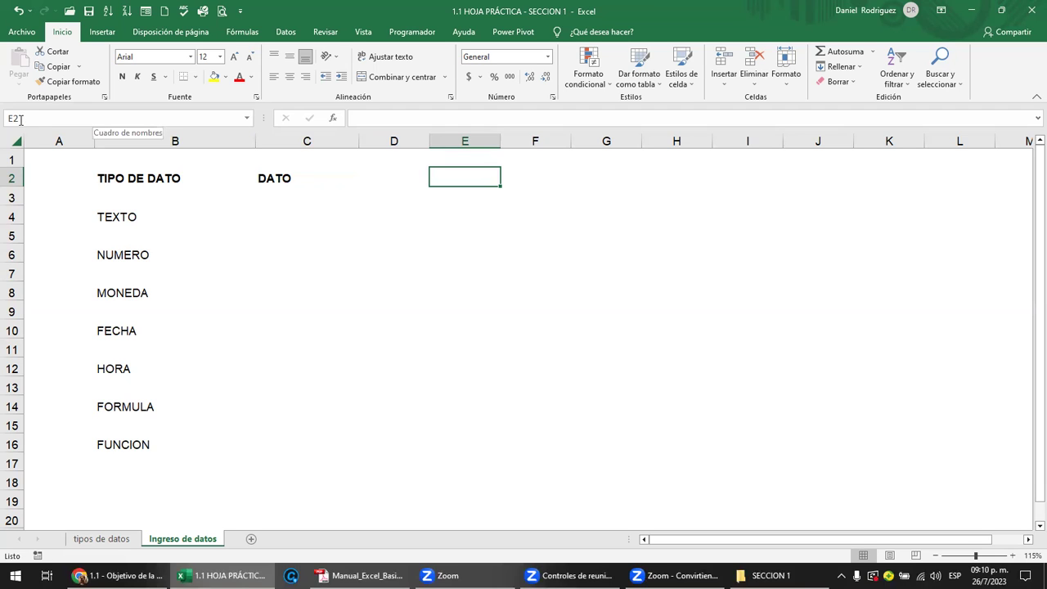
pyautogui.click(122, 443)
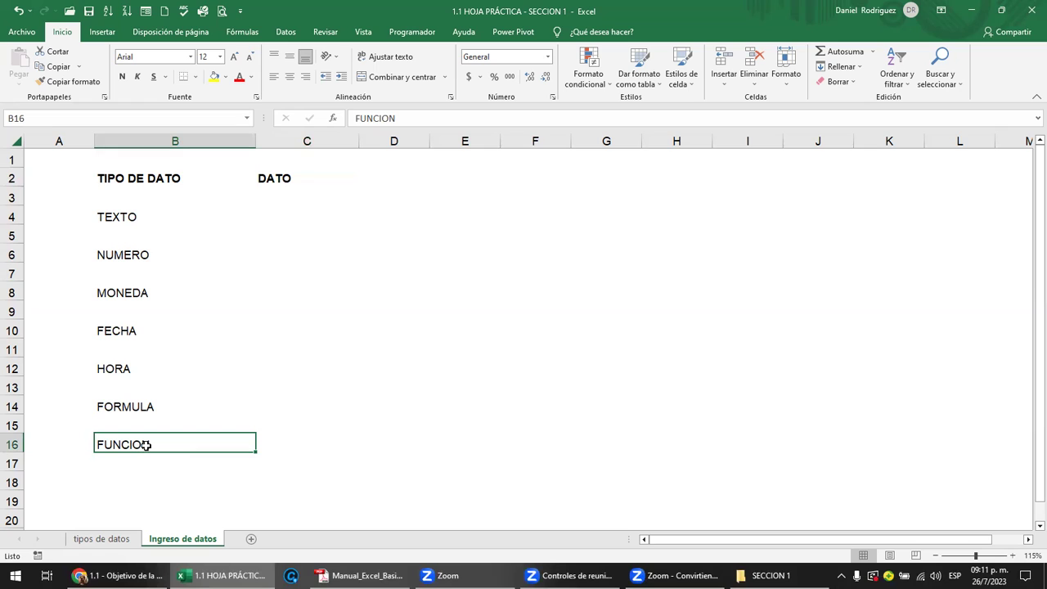
pyautogui.click(129, 178)
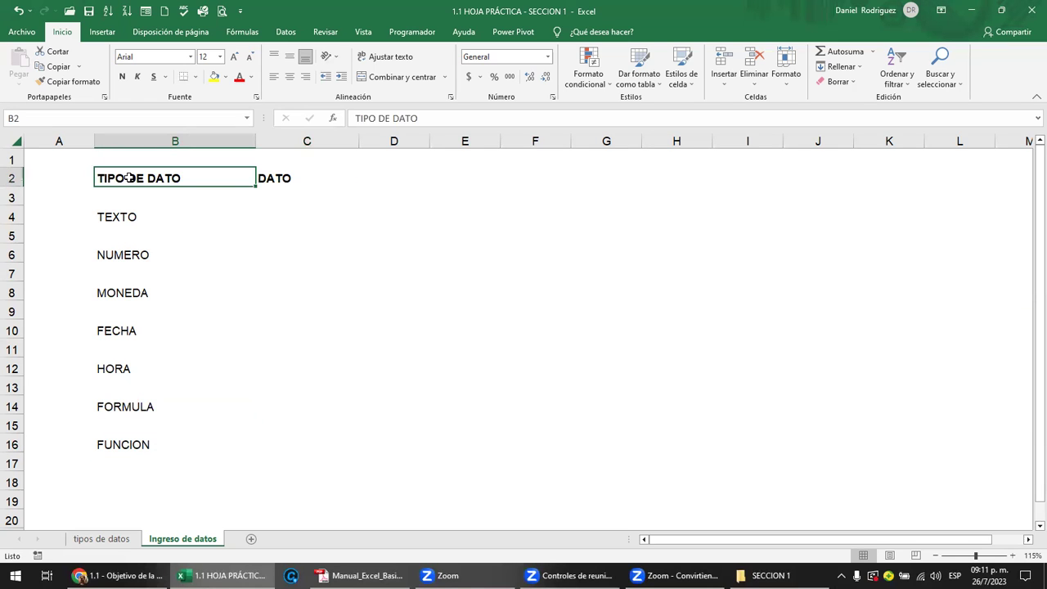
pyautogui.moveTo(128, 177); pyautogui.dragTo(117, 434)
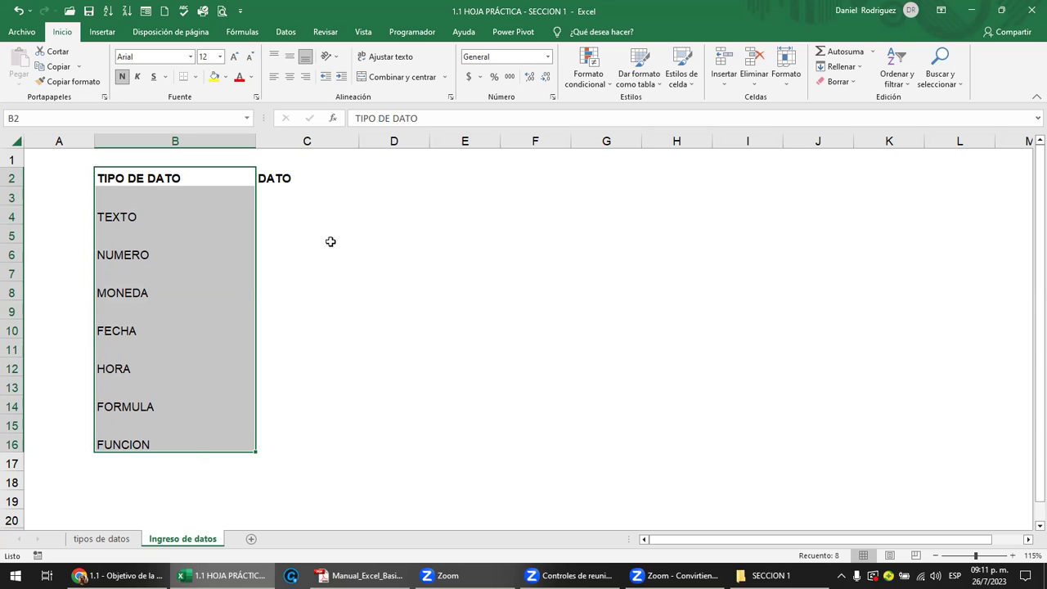
pyautogui.click(485, 223)
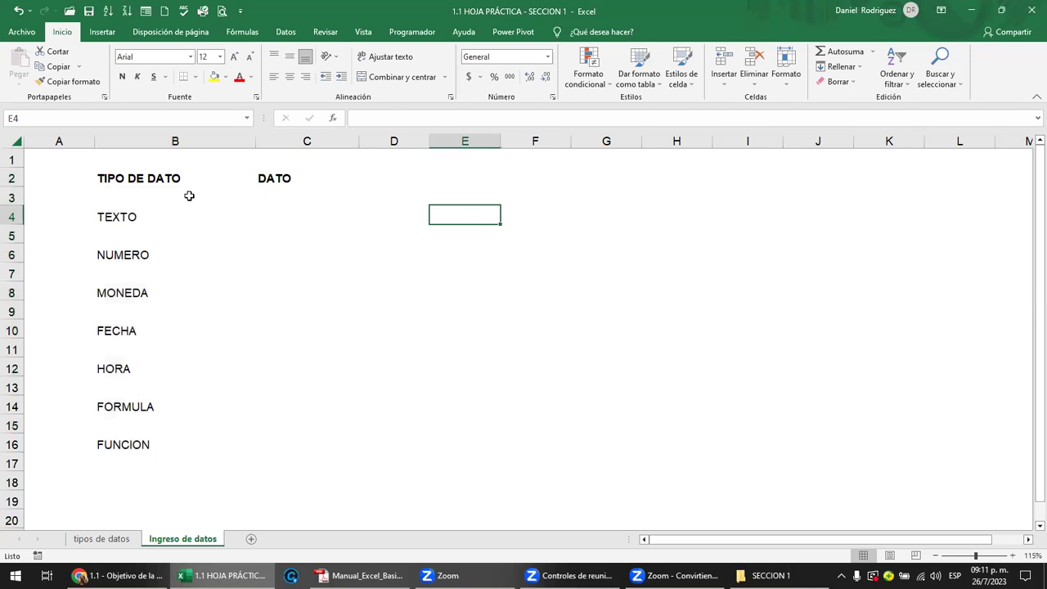
pyautogui.click(117, 178)
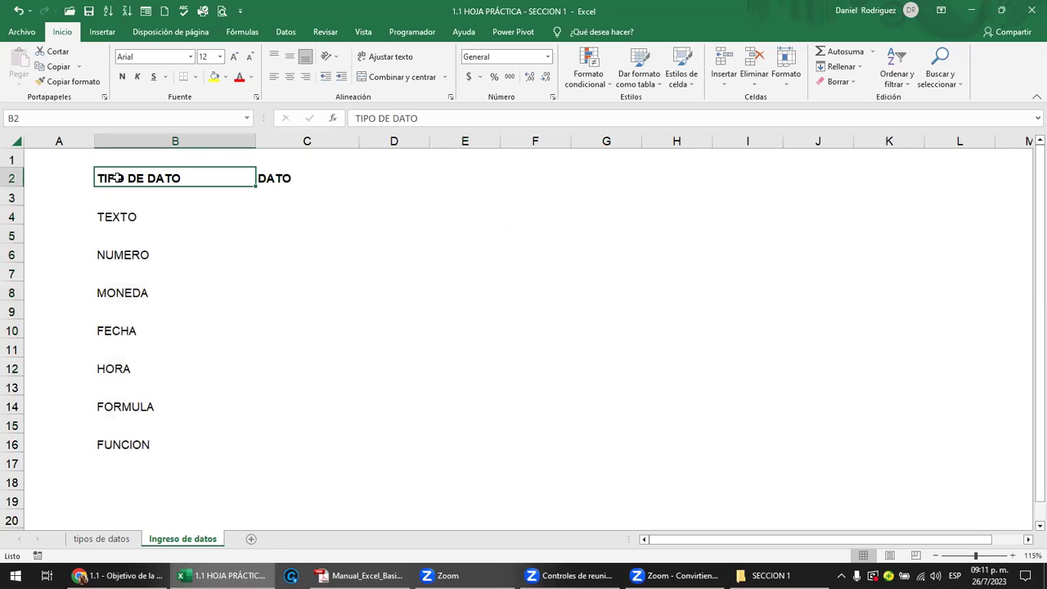
pyautogui.moveTo(117, 178); pyautogui.dragTo(274, 182)
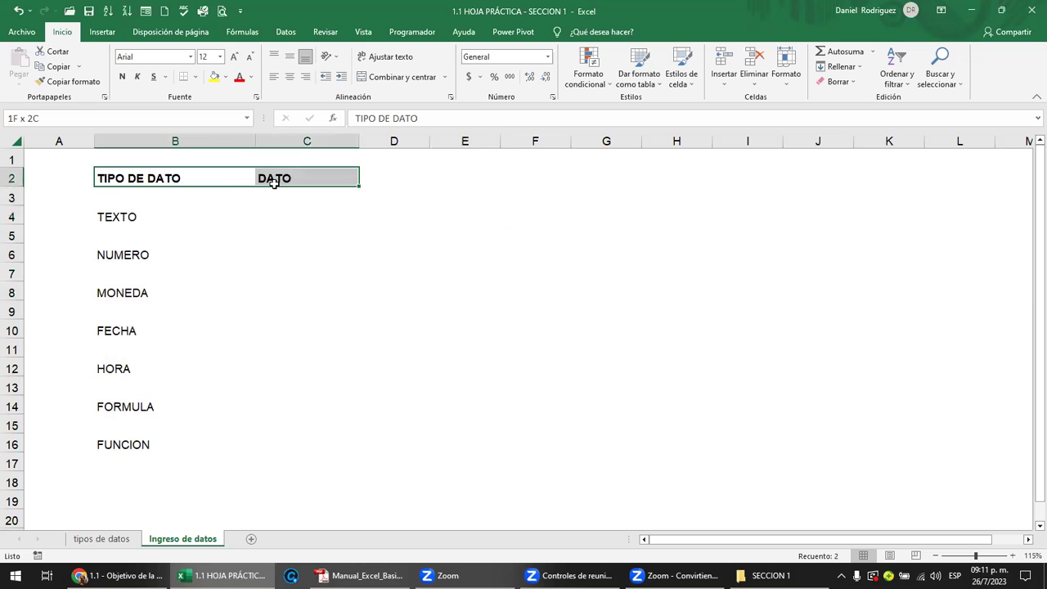
pyautogui.moveTo(274, 182); pyautogui.dragTo(273, 181)
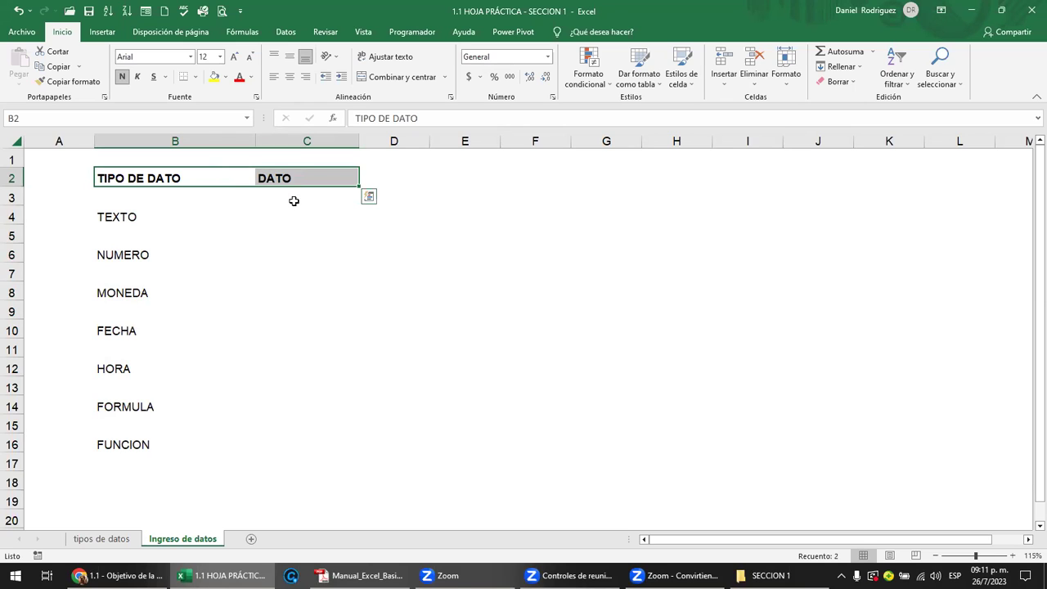
pyautogui.click(295, 234)
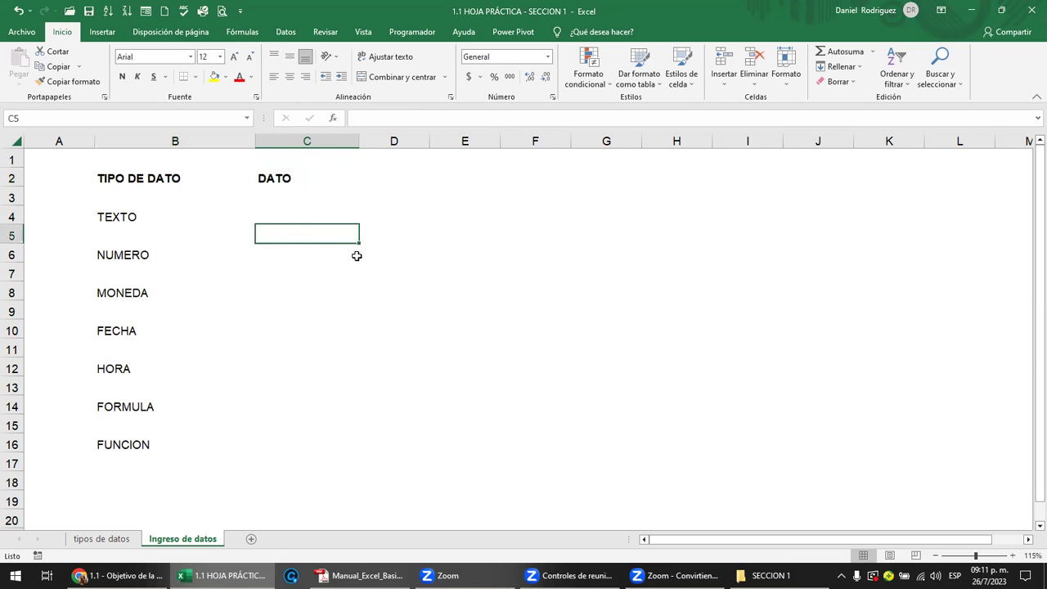
pyautogui.click(534, 172)
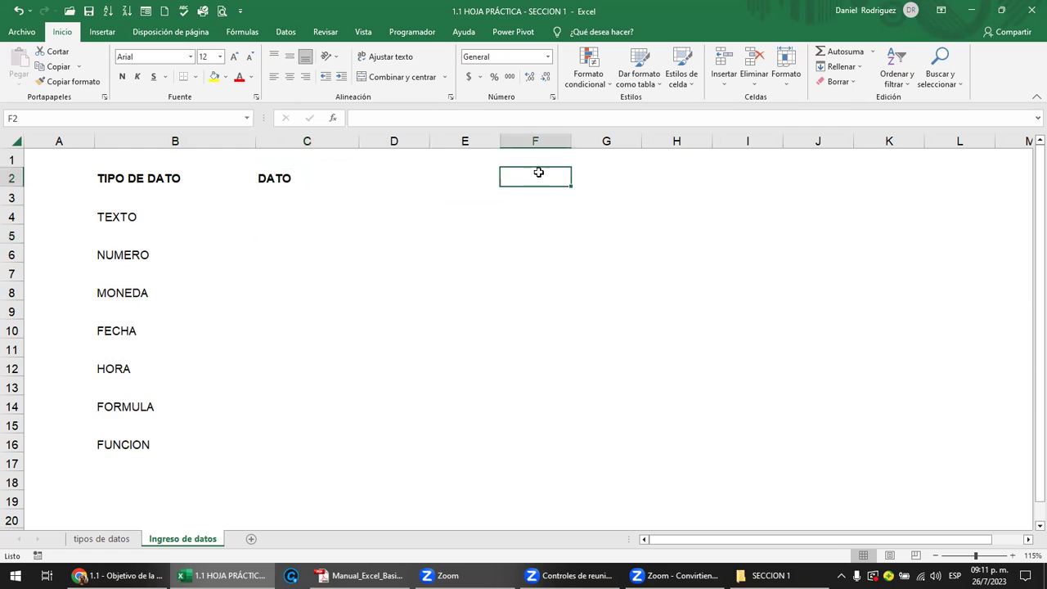
pyautogui.moveTo(110, 178); pyautogui.dragTo(261, 307)
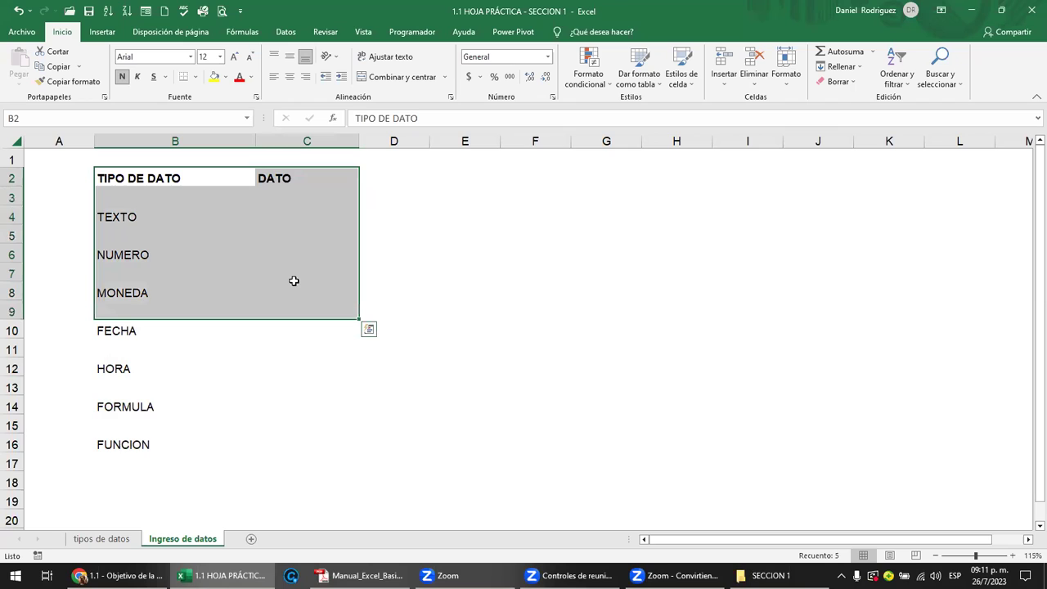
pyautogui.click(333, 254)
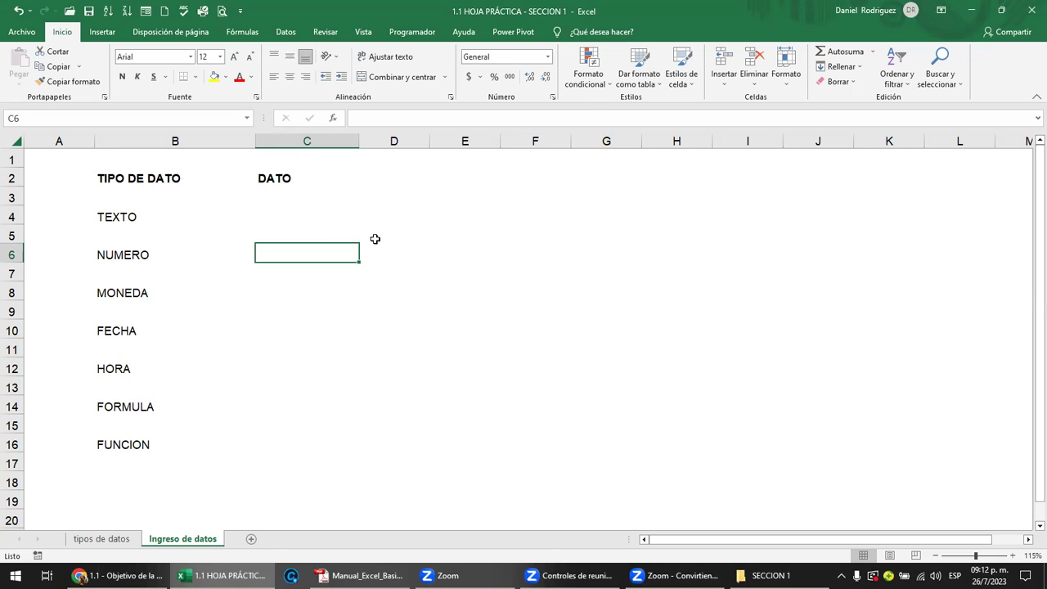
pyautogui.click(81, 577)
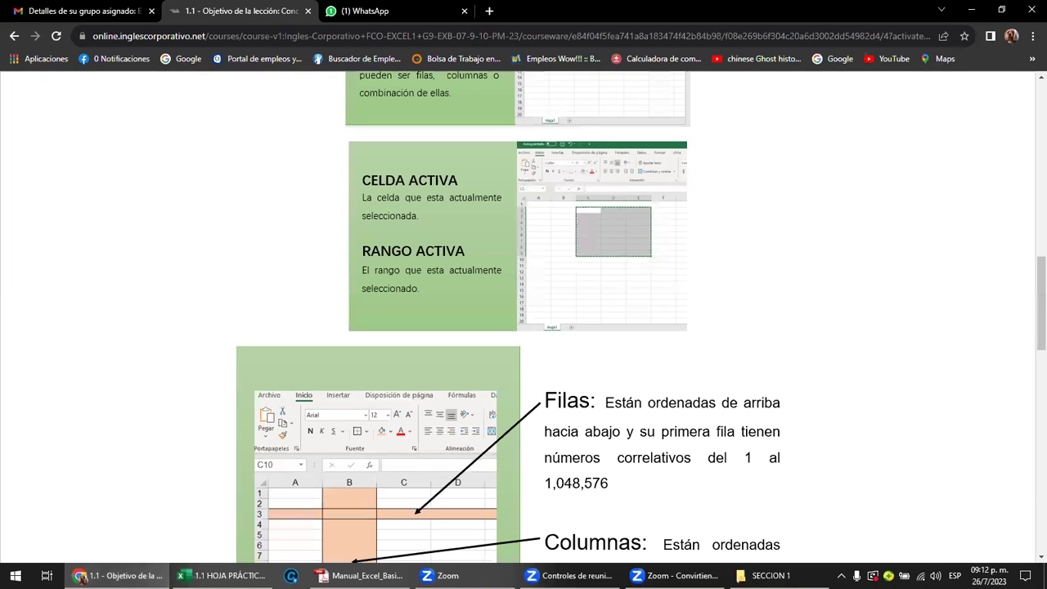
pyautogui.click(221, 576)
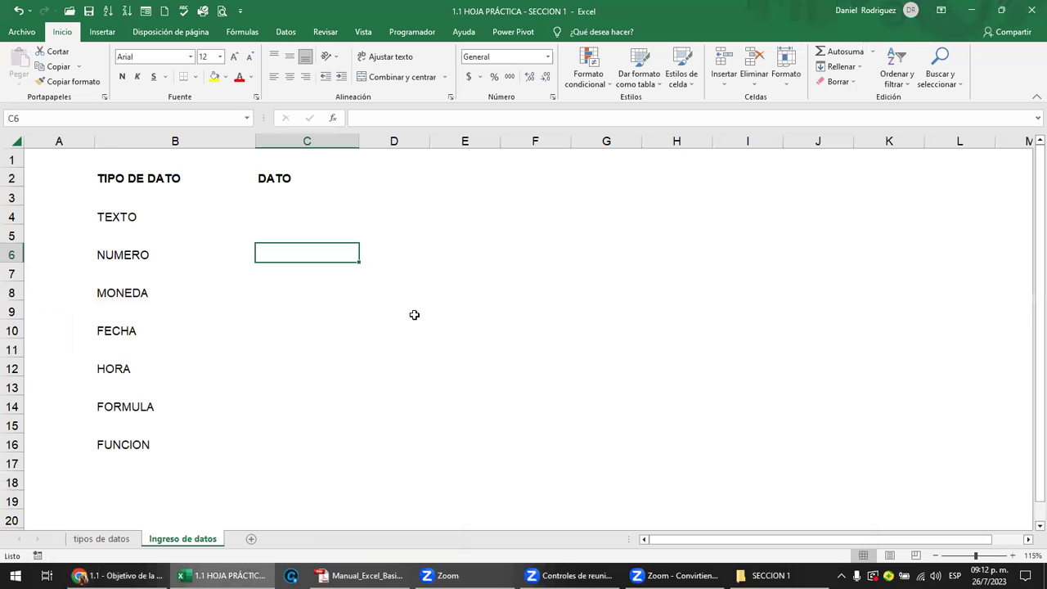
pyautogui.click(393, 142)
pyautogui.keyDown('ctrl'); pyautogui.click(11, 235); pyautogui.keyUp('ctrl')
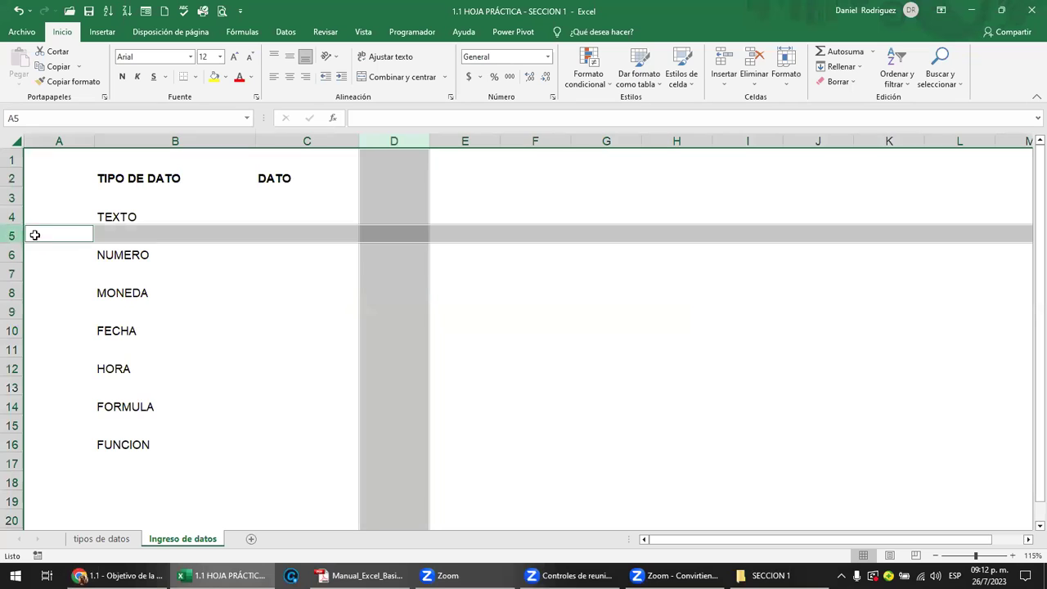
pyautogui.click(398, 237)
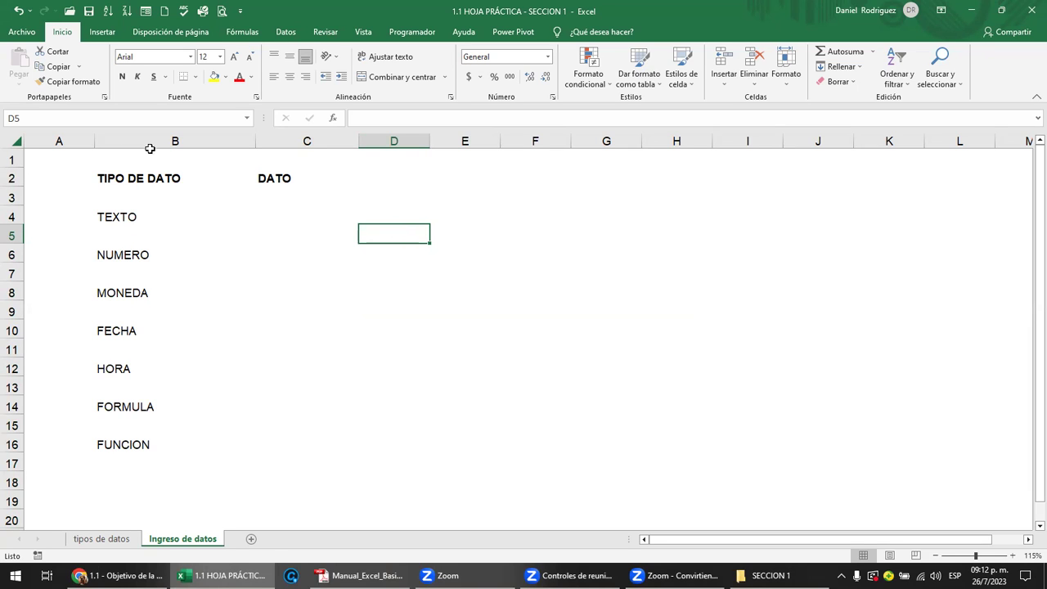
pyautogui.click(24, 118)
pyautogui.click(486, 182)
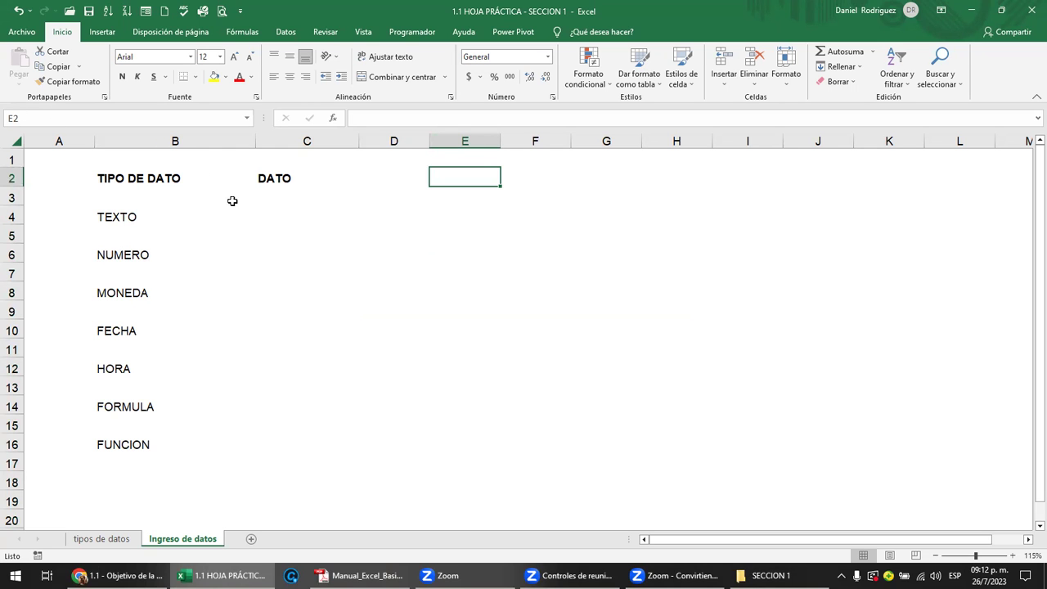
# Step: Scroll the course lesson to the 'Distribución de la ventana de Excel' diagram, then go back to Excel
pyautogui.click(127, 575)
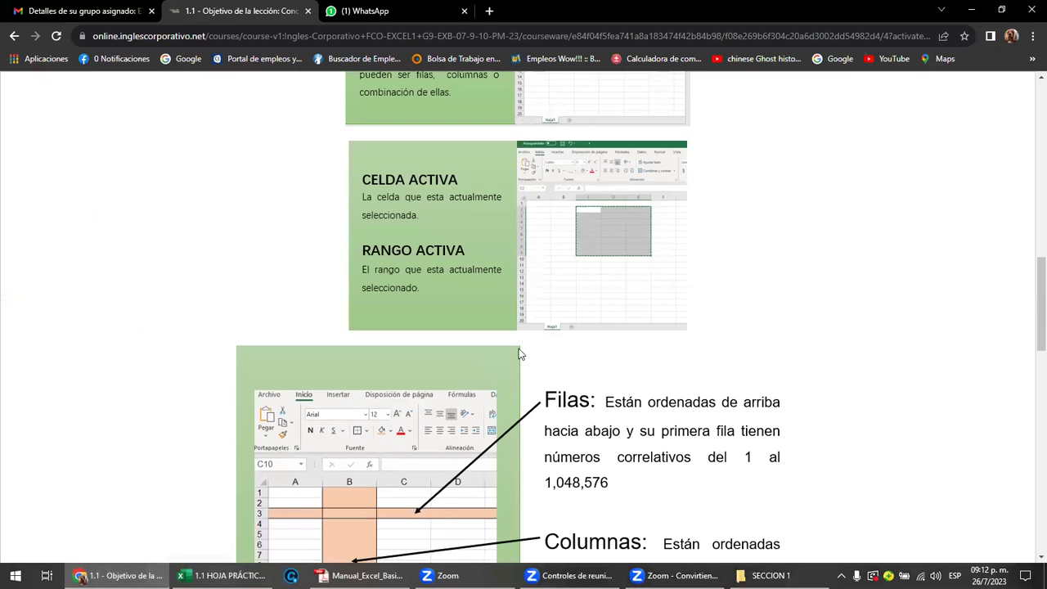
pyautogui.scroll(-4, 529, 352)
pyautogui.scroll(-2, 529, 352)
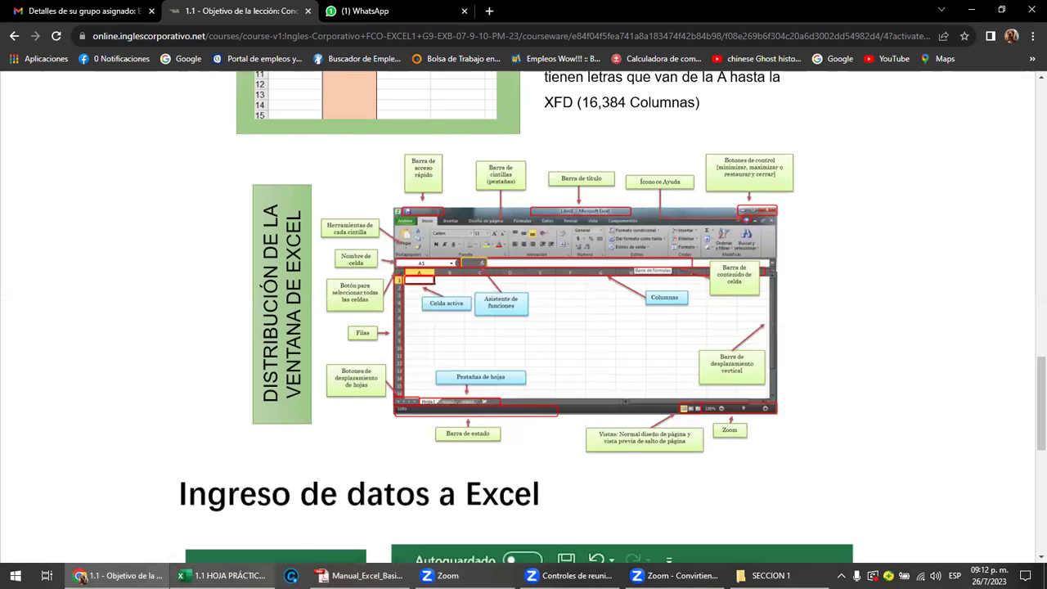
pyautogui.click(220, 574)
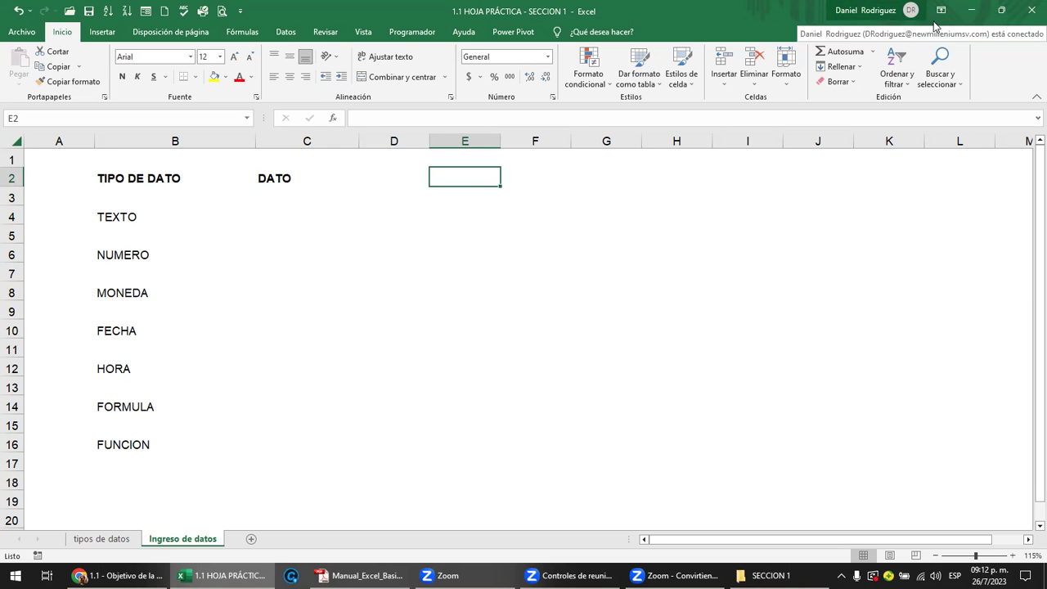
# Step: Maximize the Excel window and remove both sort commands from the Quick Access Toolbar
pyautogui.click(1001, 10)
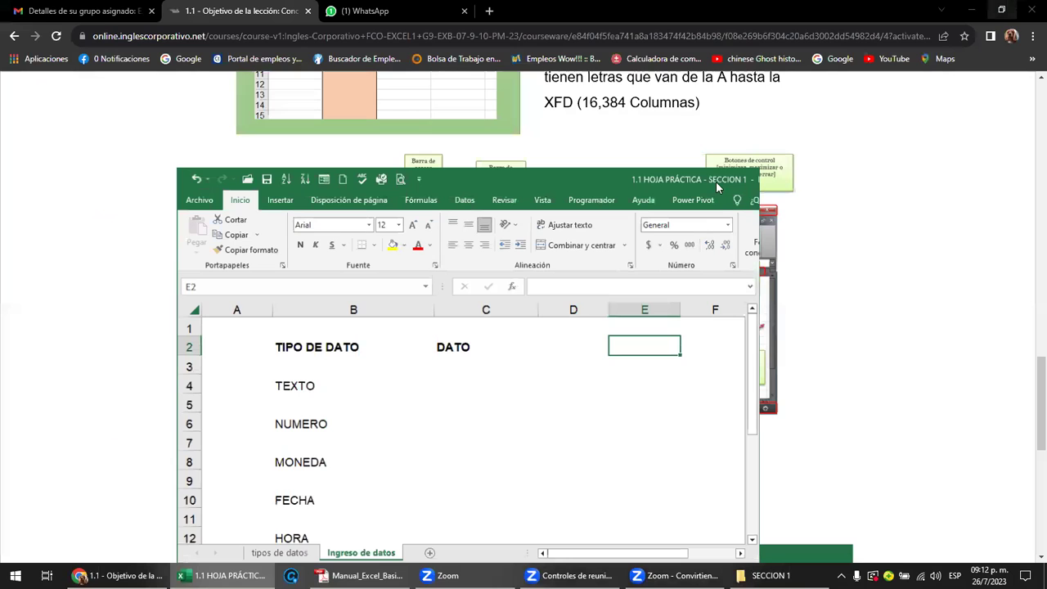
pyautogui.press('super+Up')
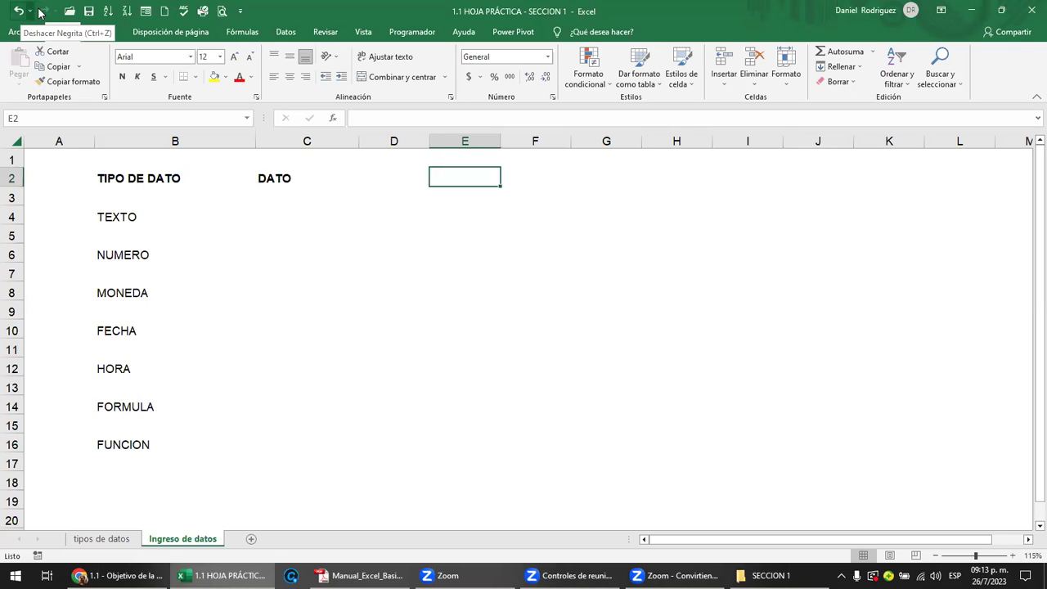
pyautogui.click(239, 11)
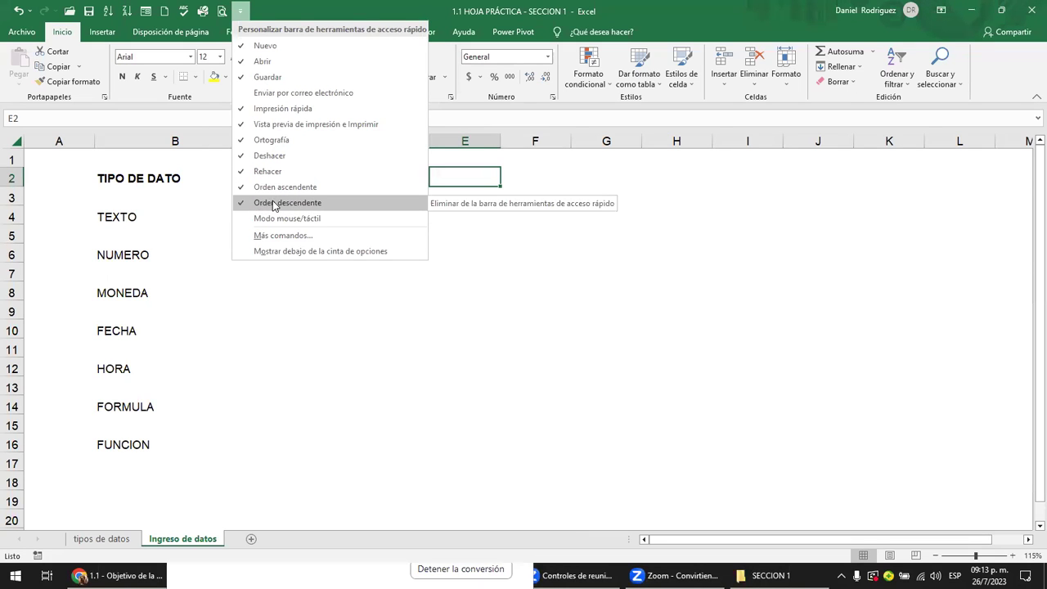
pyautogui.click(273, 203)
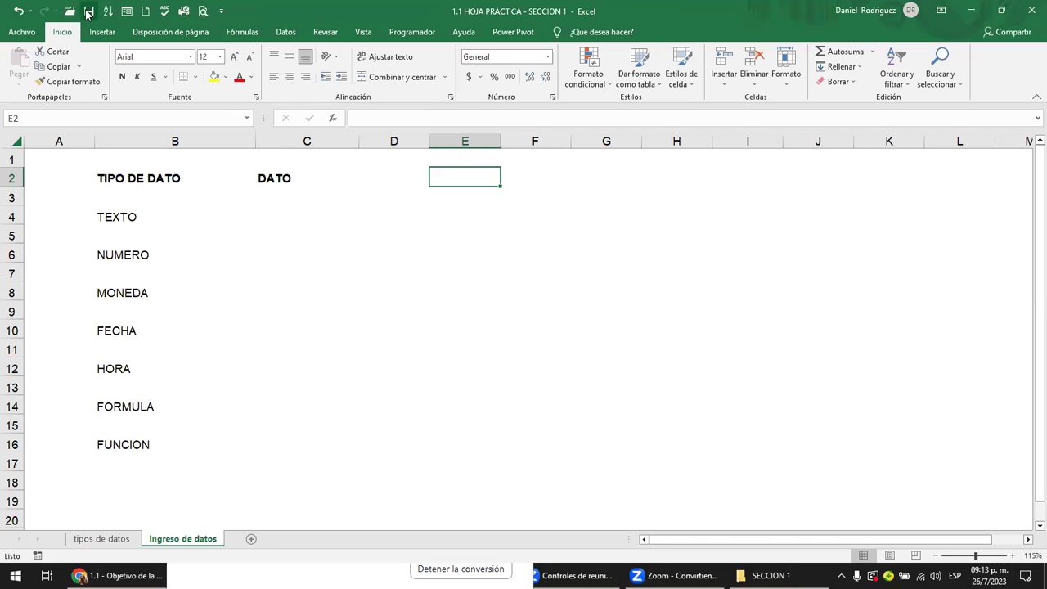
pyautogui.click(220, 10)
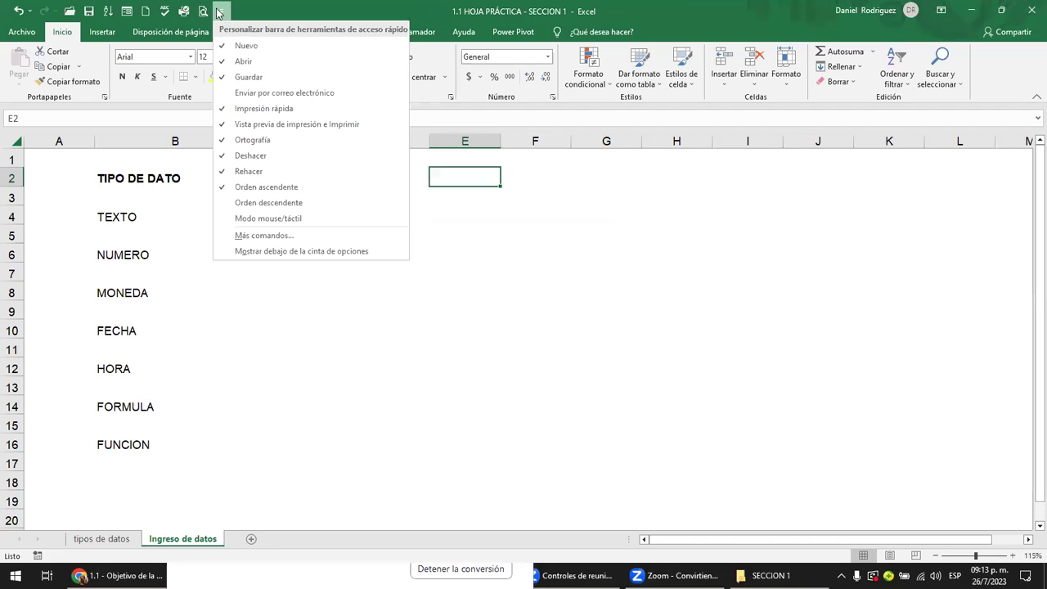
pyautogui.click(270, 188)
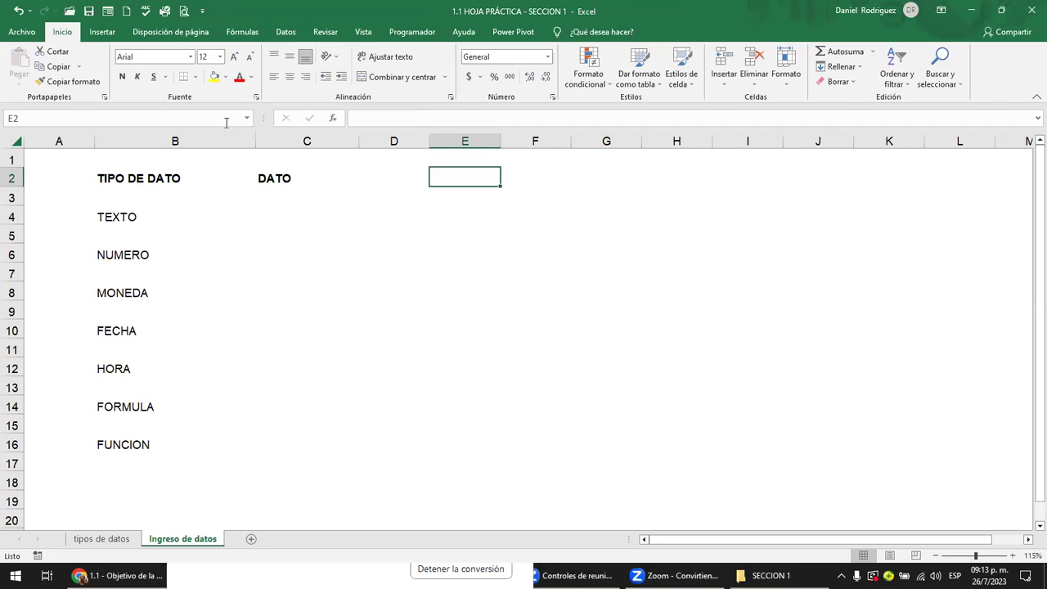
# Step: Add Orden ascendente and Orden descendente back to the Quick Access Toolbar
pyautogui.click(202, 11)
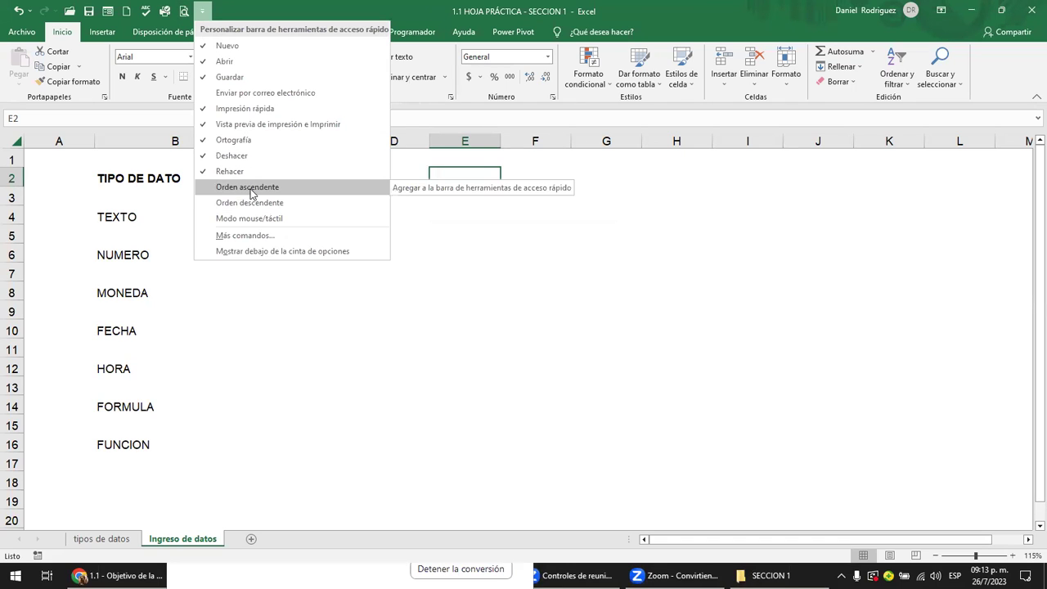
pyautogui.click(245, 191)
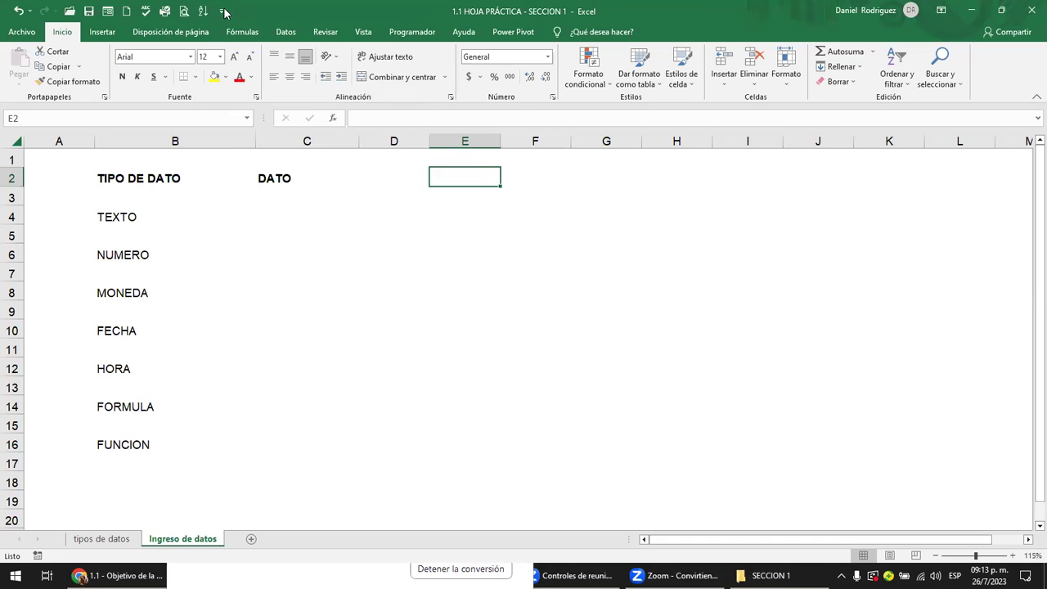
pyautogui.click(224, 12)
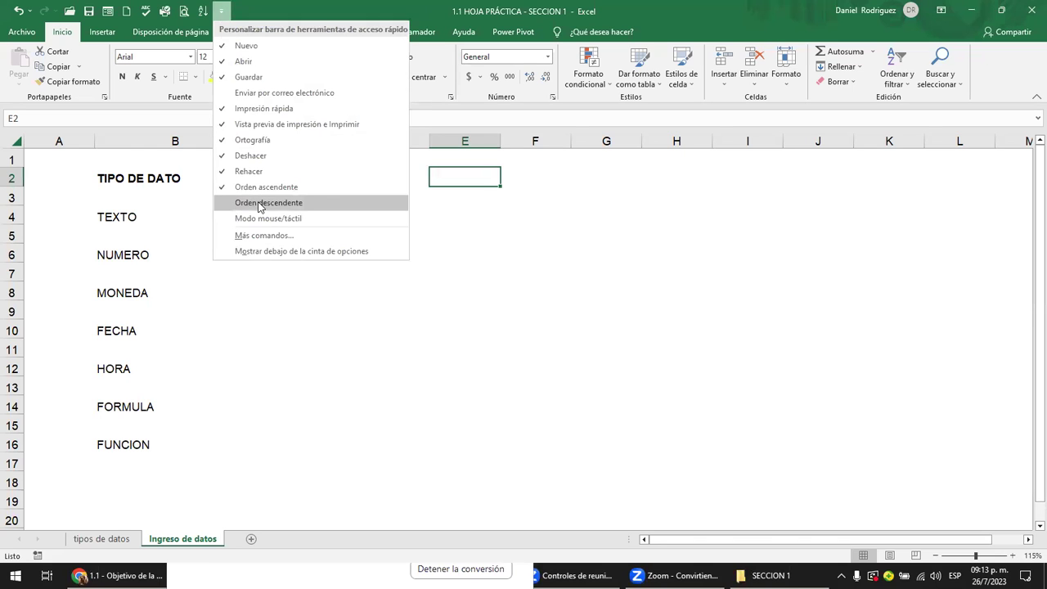
pyautogui.click(256, 202)
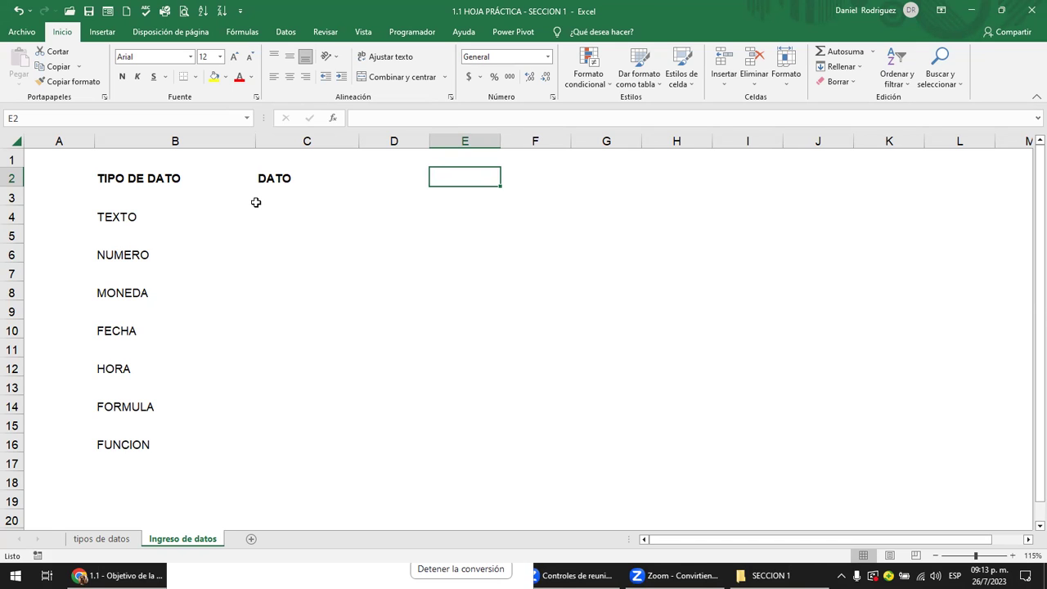
# Step: Show the Insertar tab, reviewing the Quick Access customize list without changes
pyautogui.click(240, 11)
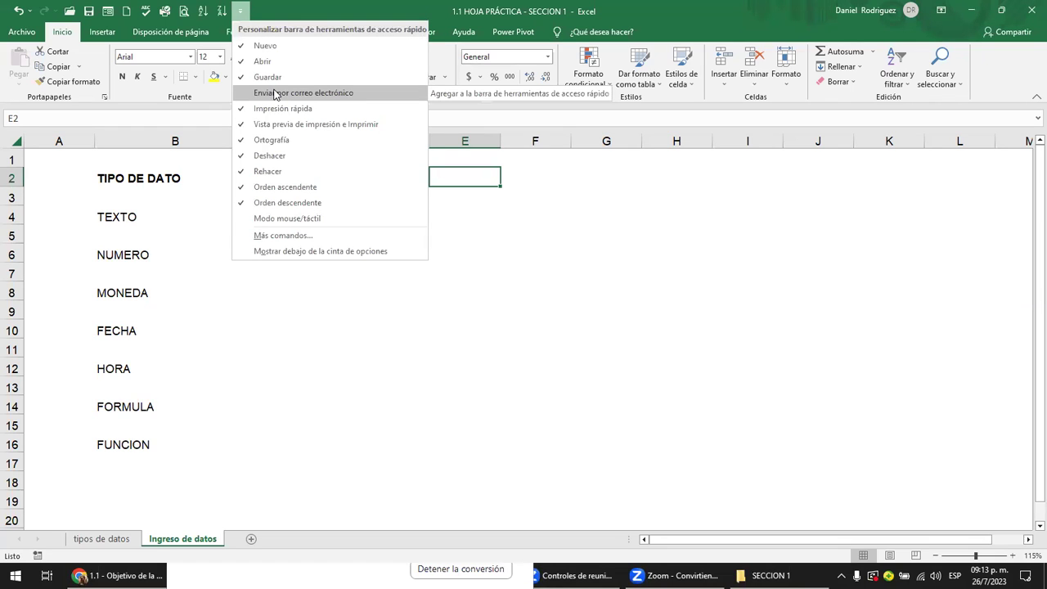
pyautogui.click(471, 216)
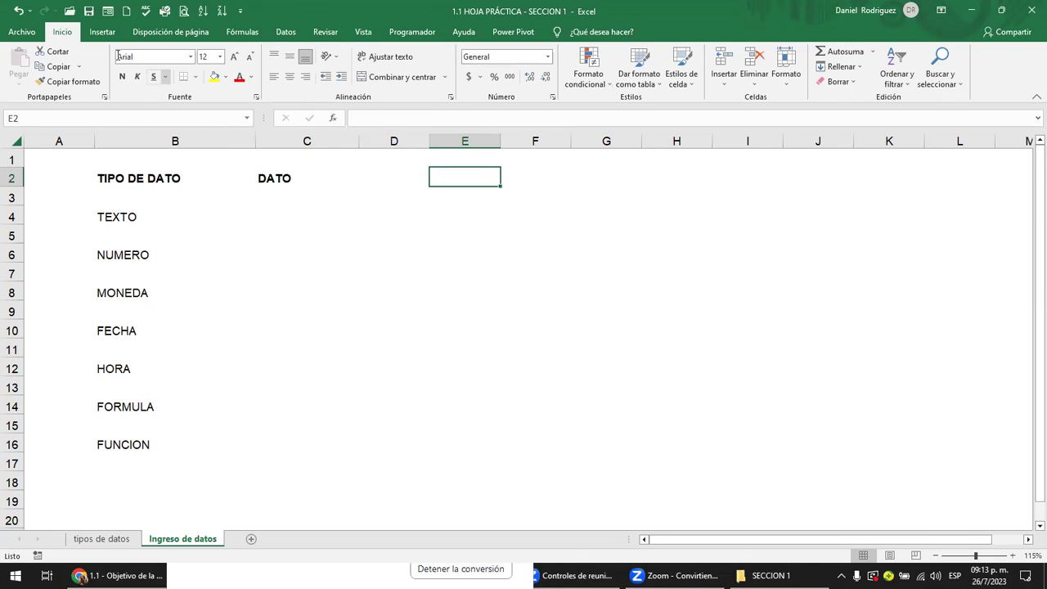
pyautogui.click(102, 33)
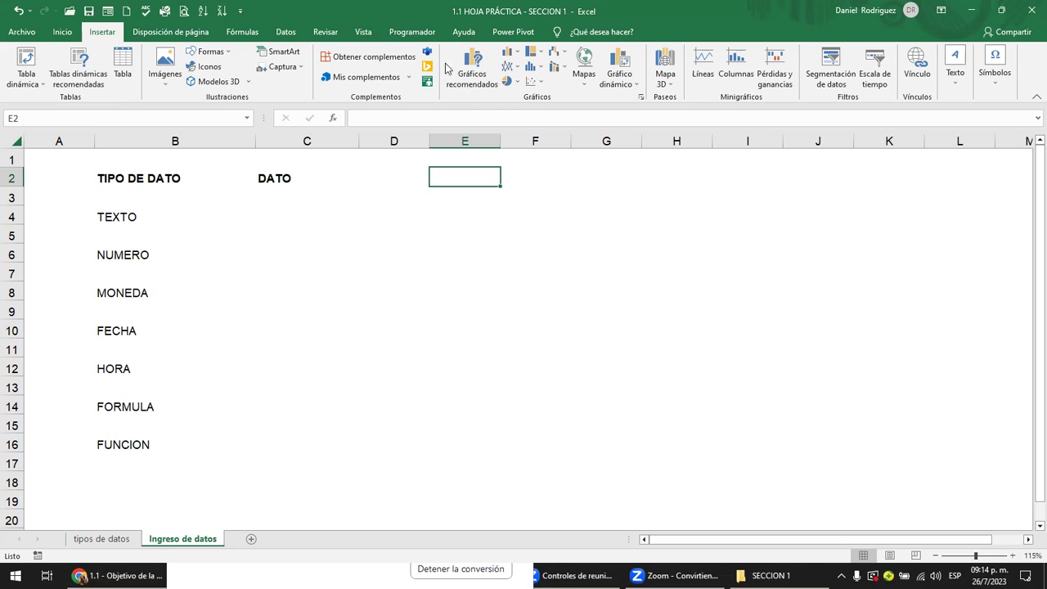
pyautogui.click(240, 11)
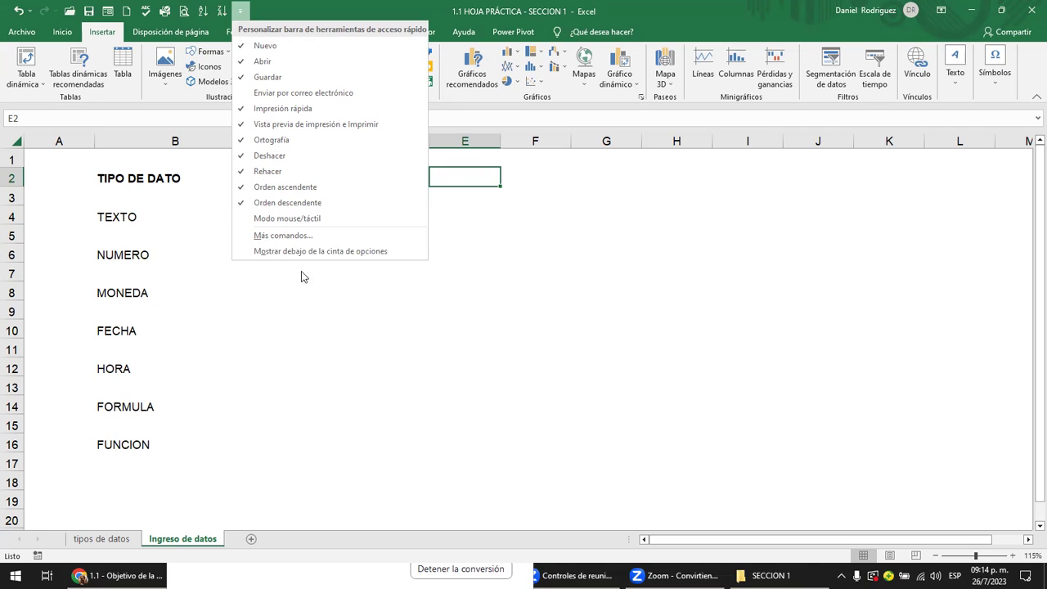
pyautogui.click(319, 293)
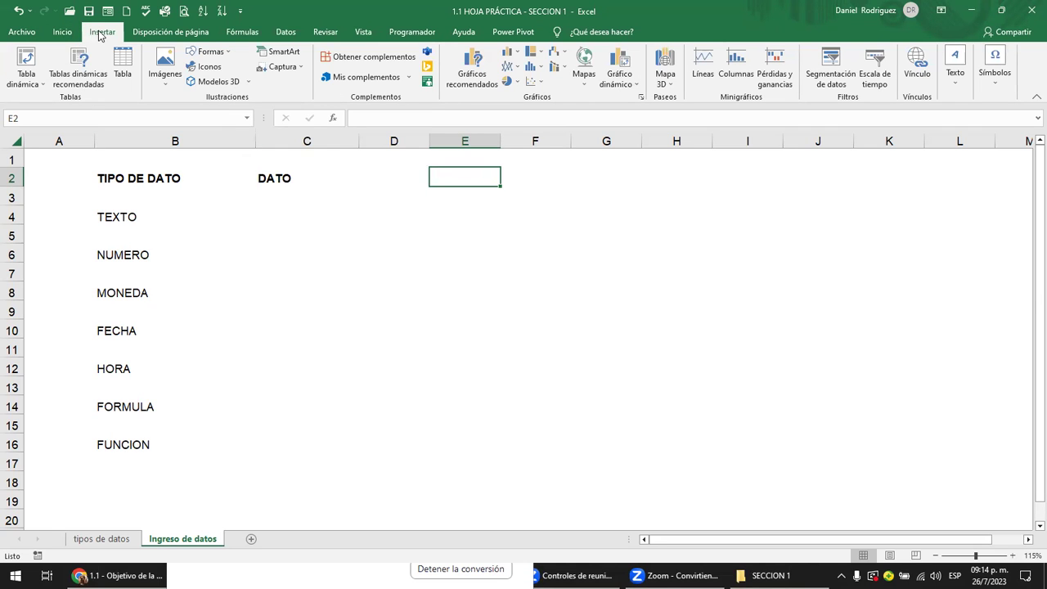
# Step: Browse the Inicio, Disposición de página, Fórmulas, Datos and Vista tabs, ending on Datos
pyautogui.click(78, 34)
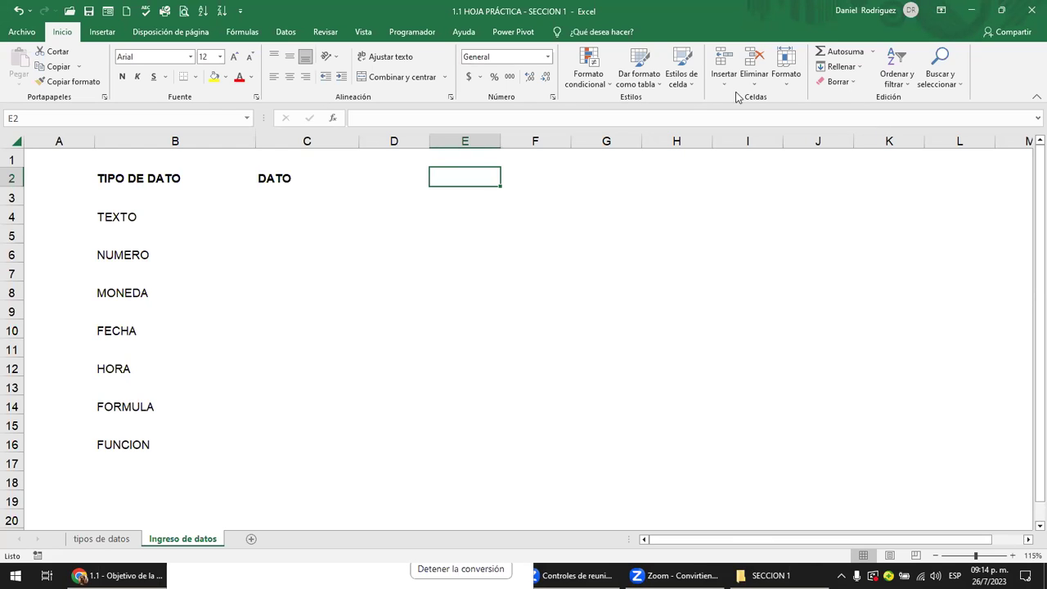
pyautogui.click(165, 36)
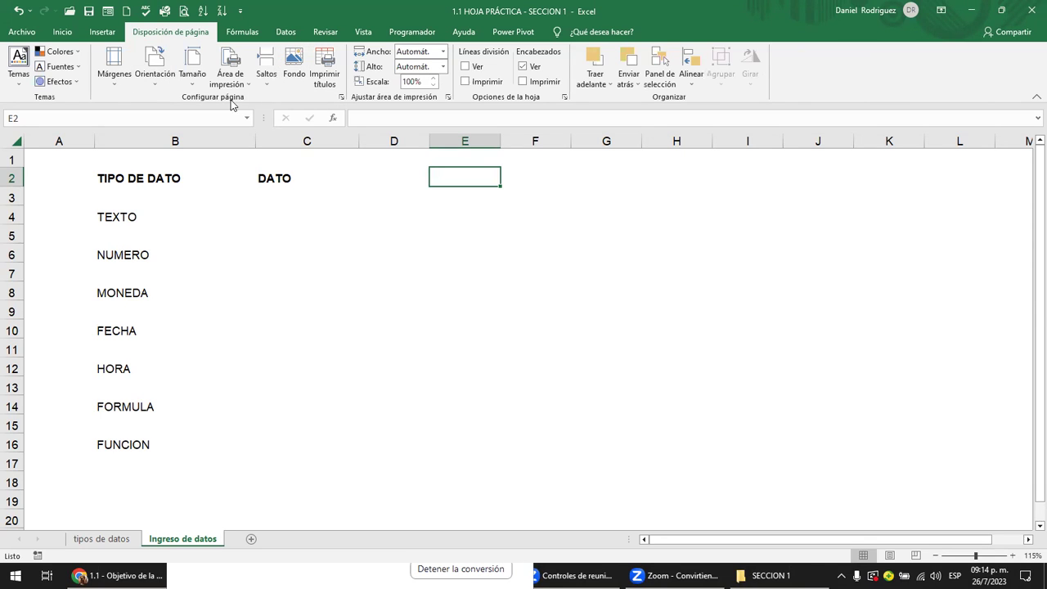
pyautogui.click(242, 33)
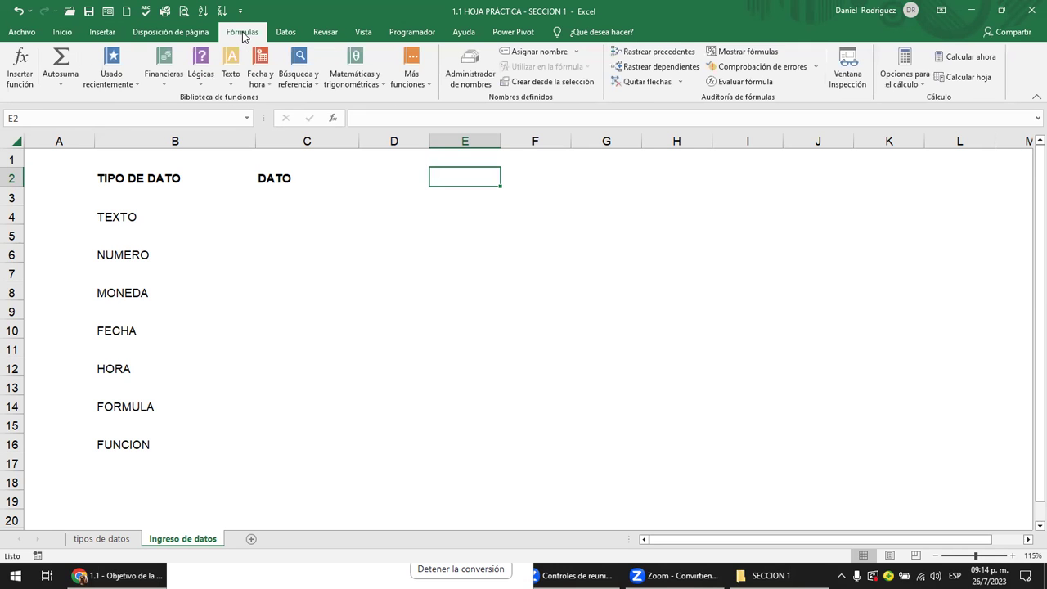
pyautogui.click(292, 34)
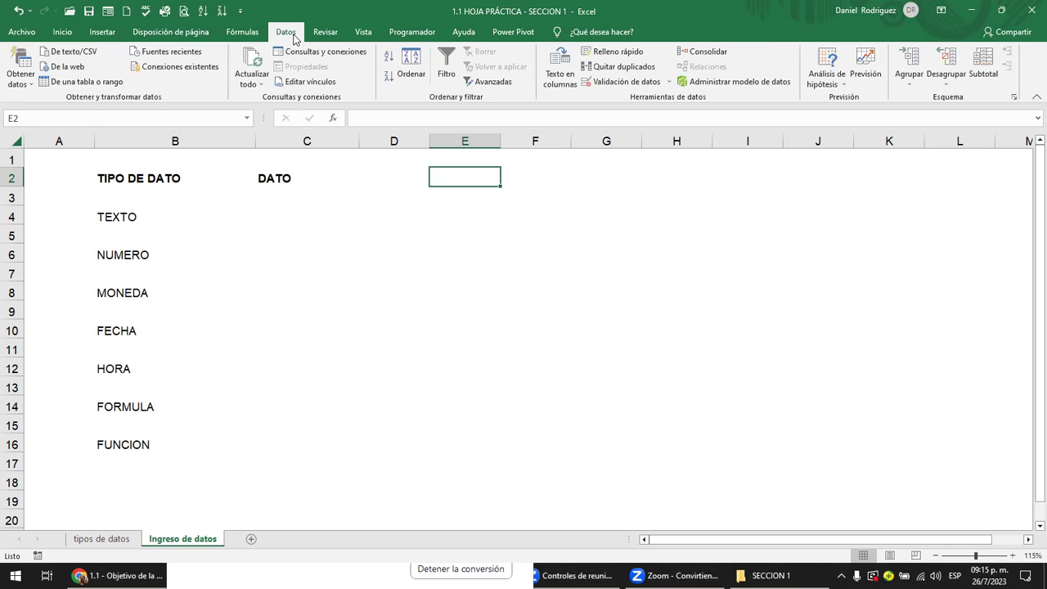
pyautogui.click(364, 34)
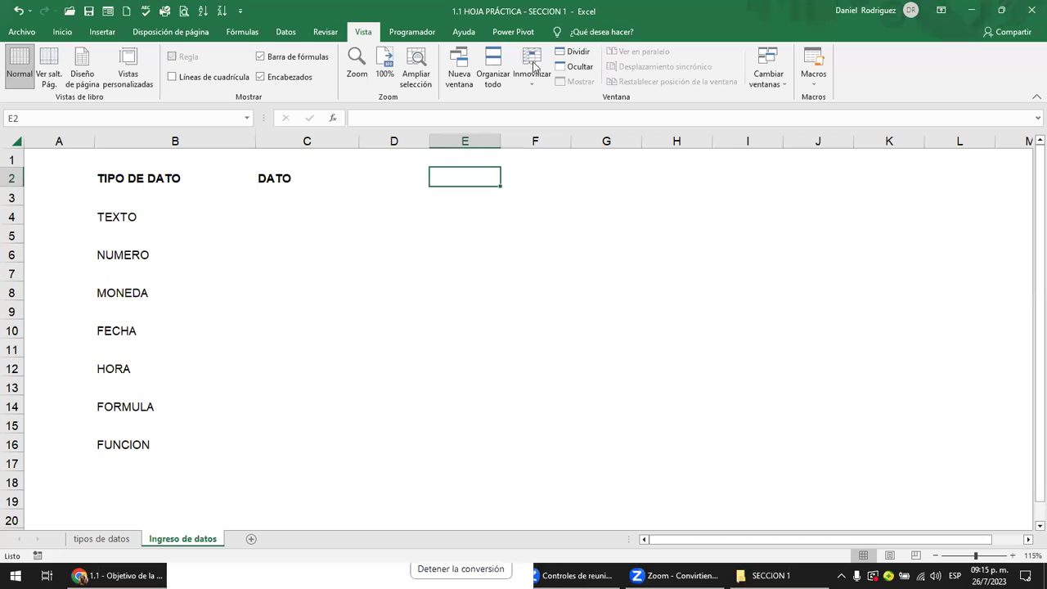
pyautogui.click(287, 33)
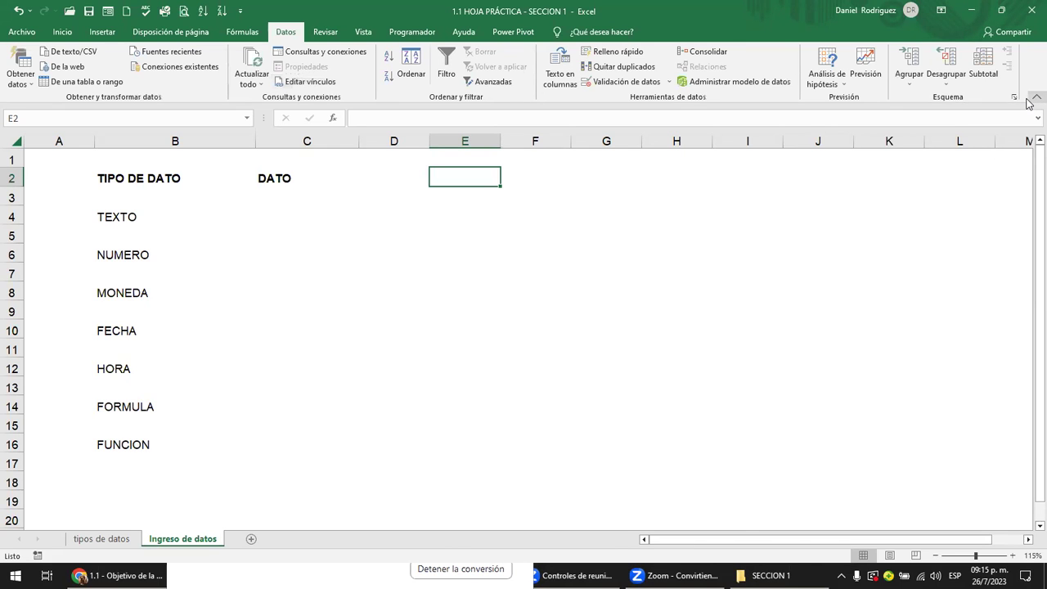
# Step: Collapse the ribbon to tab names and toggle it with Ctrl+F1, ending collapsed
pyautogui.click(1033, 97)
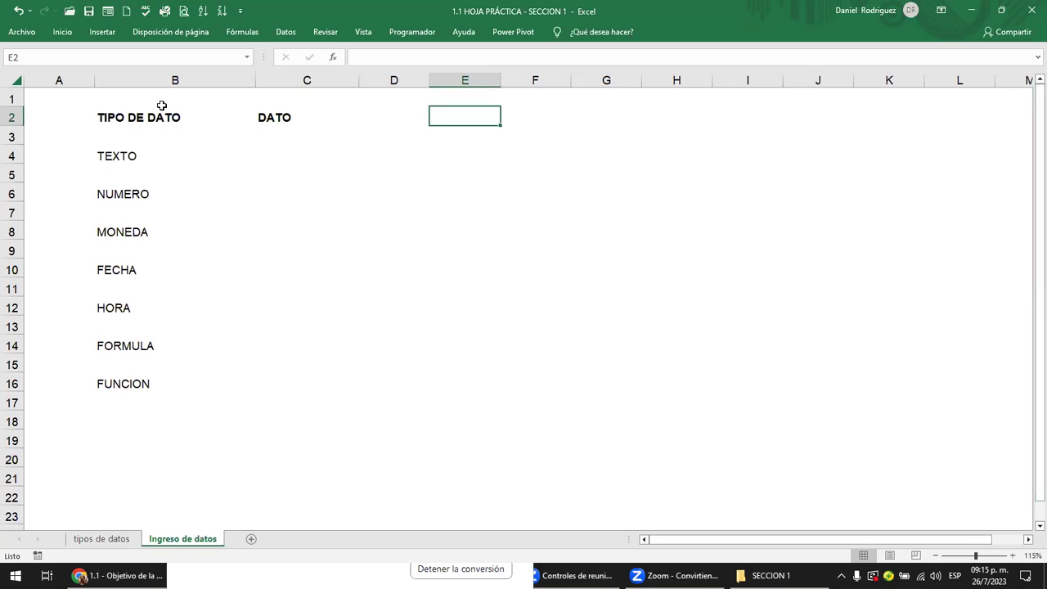
pyautogui.moveTo(52, 95)
pyautogui.mouseDown()
pyautogui.moveTo(232, 166)
pyautogui.moveTo(711, 441)
pyautogui.mouseUp()
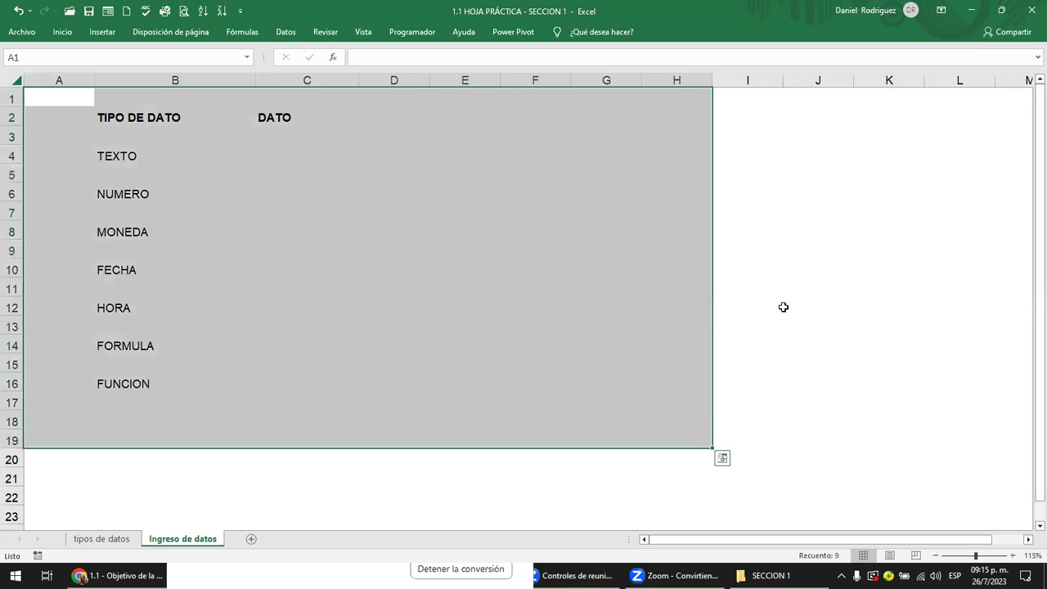
pyautogui.moveTo(606, 206); pyautogui.dragTo(808, 260)
pyautogui.click(808, 259)
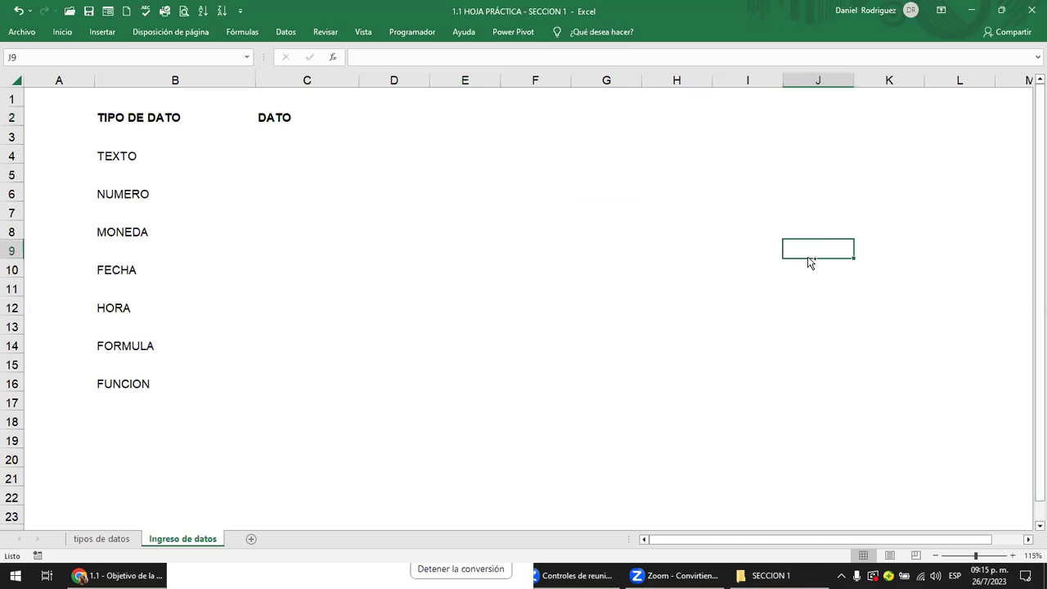
pyautogui.hotkey('ctrl', 'F1')
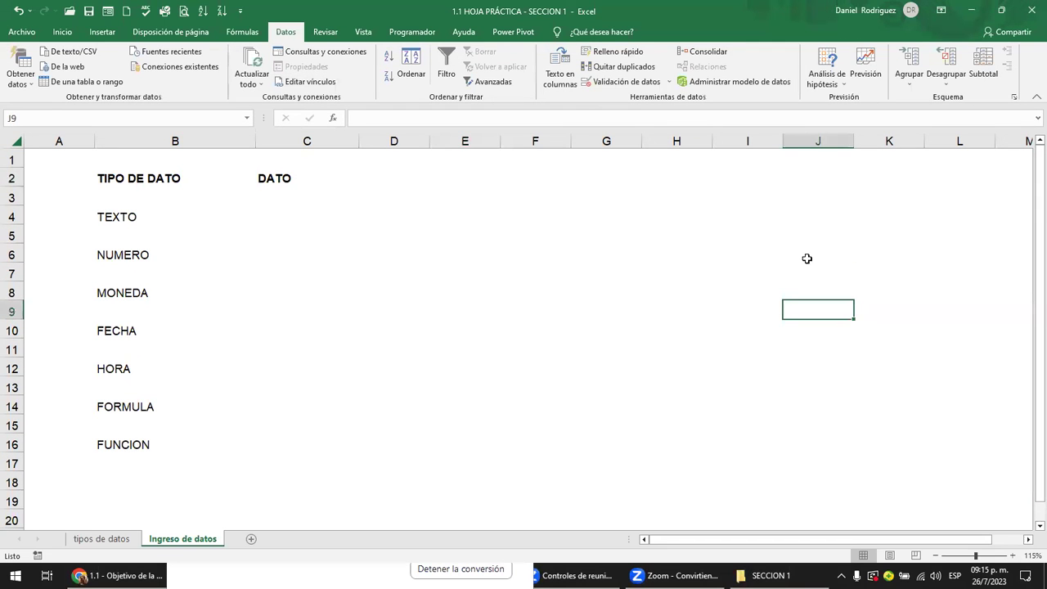
pyautogui.hotkey('ctrl', 'F1')
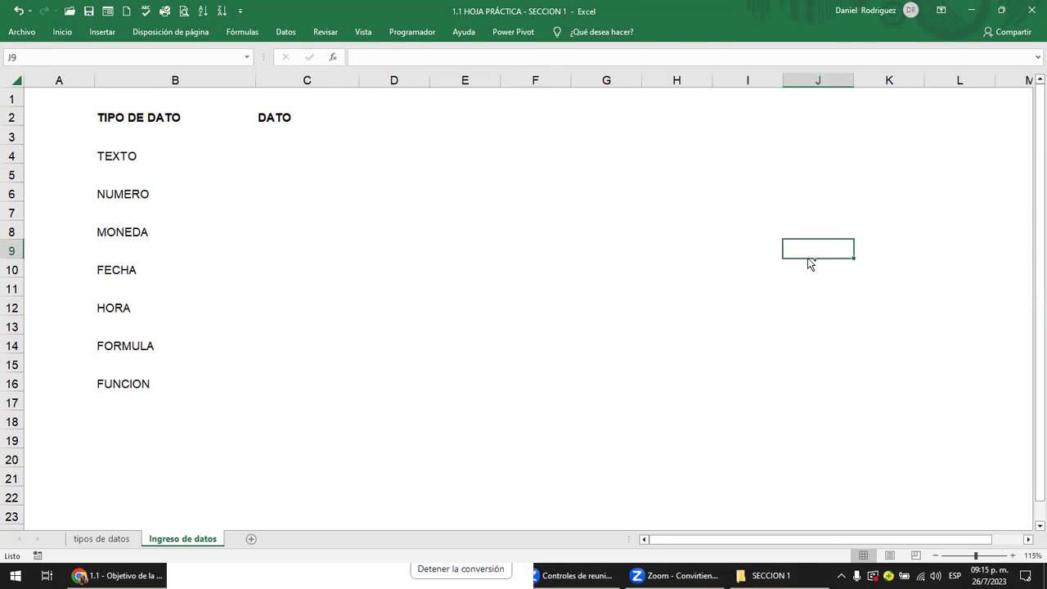
pyautogui.hotkey('ctrl', 'F1')
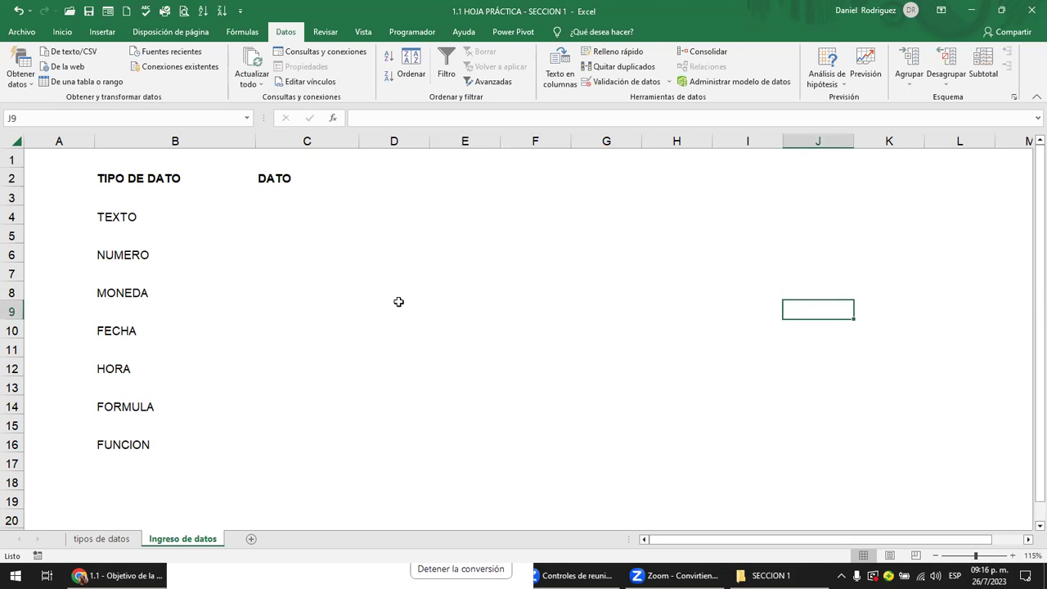
pyautogui.hotkey('ctrl', 'F1')
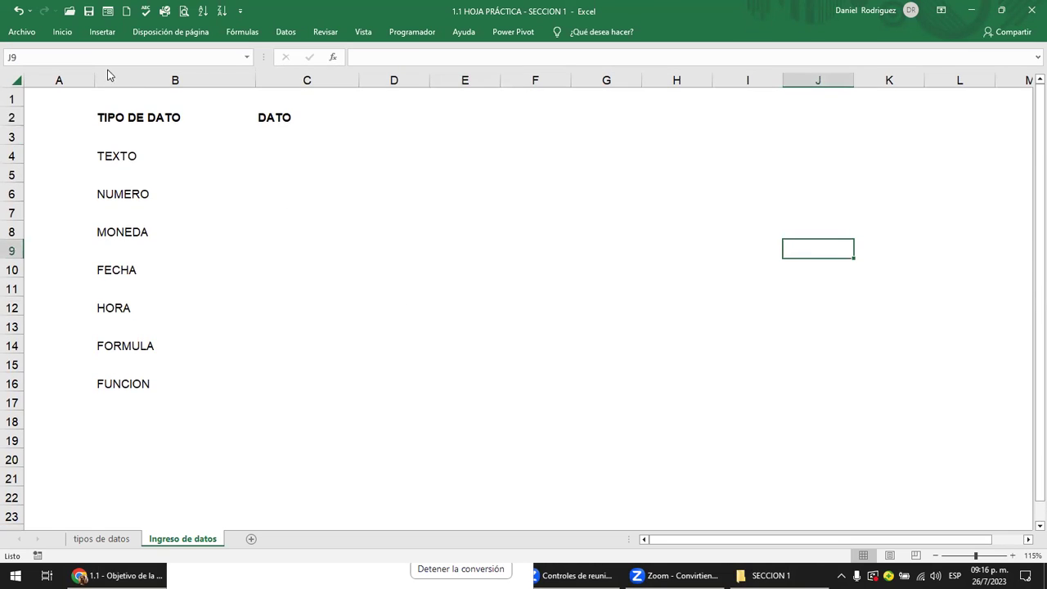
# Step: Preview Inicio and Insertar from the collapsed ribbon, then pin it open with Ctrl+F1
pyautogui.click(63, 32)
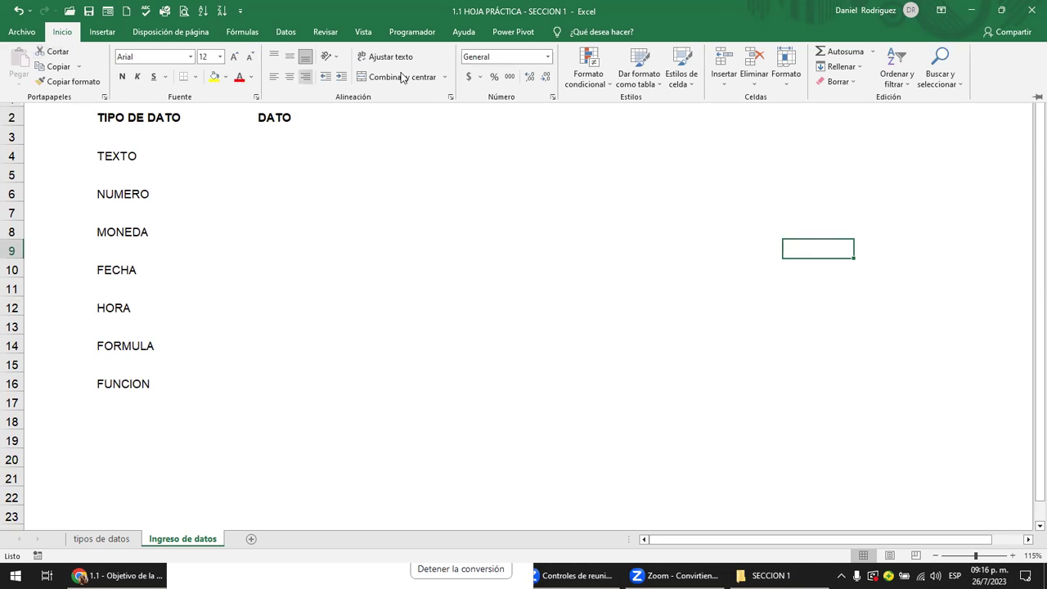
pyautogui.click(104, 33)
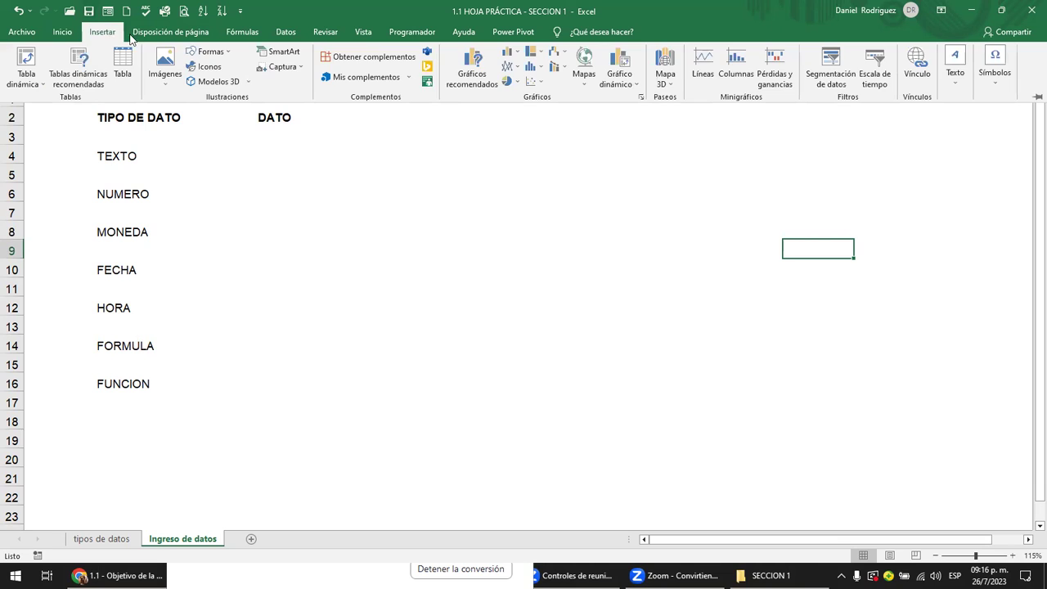
pyautogui.click(425, 188)
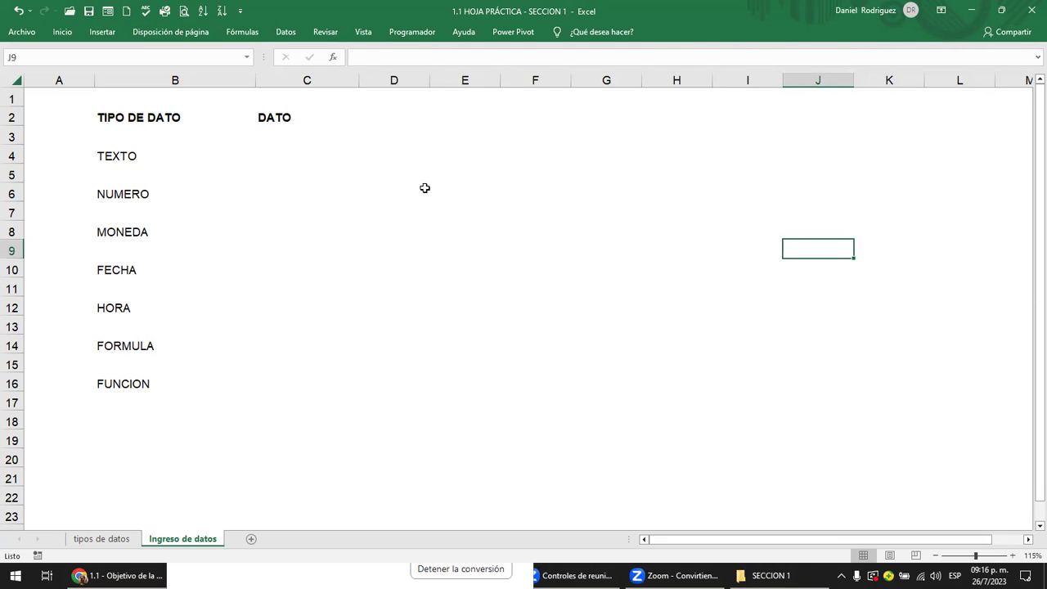
pyautogui.click(15, 82)
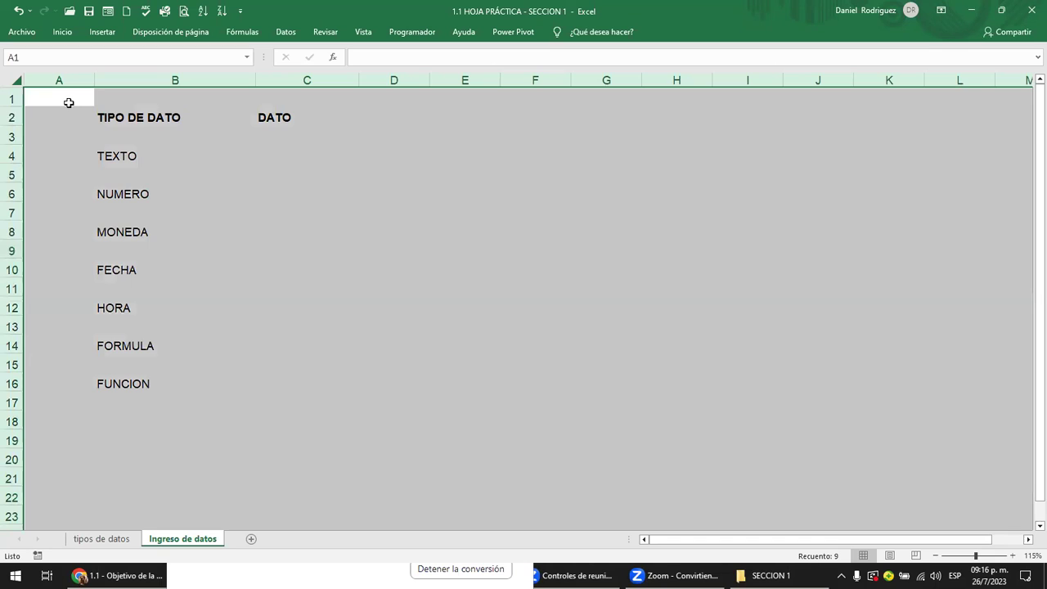
pyautogui.click(82, 99)
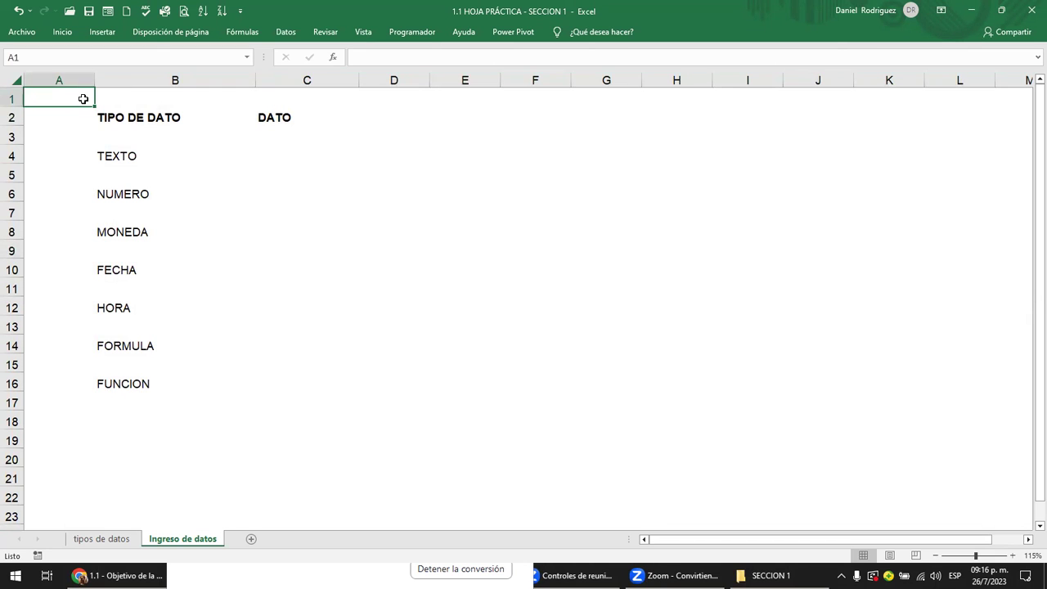
pyautogui.hotkey('ctrl', 'F1')
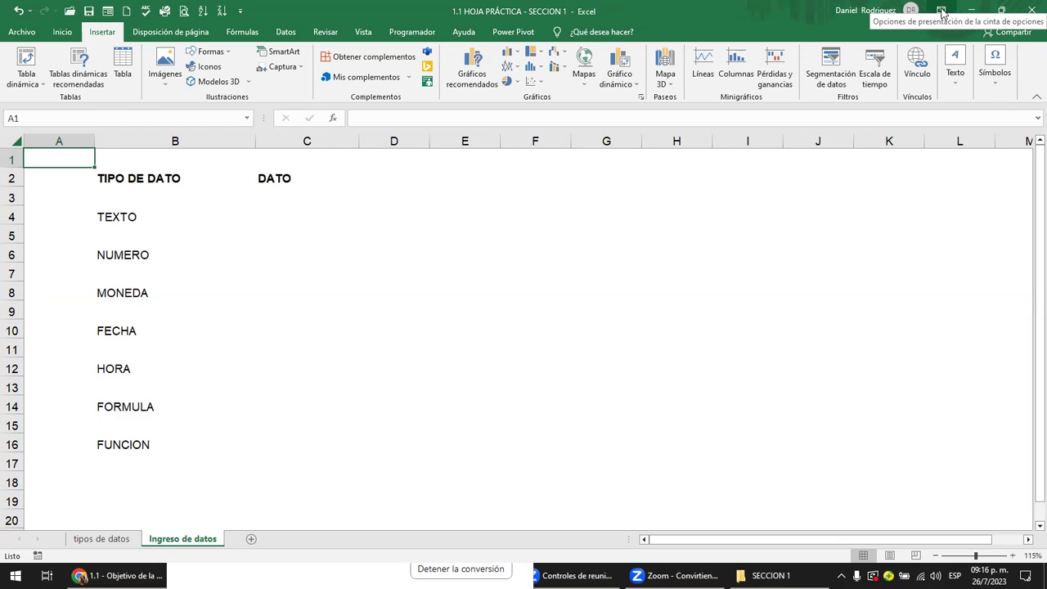
# Step: Try the ribbon's Auto-hide and tabs-only display options, peeking at Datos and Vista
pyautogui.click(942, 11)
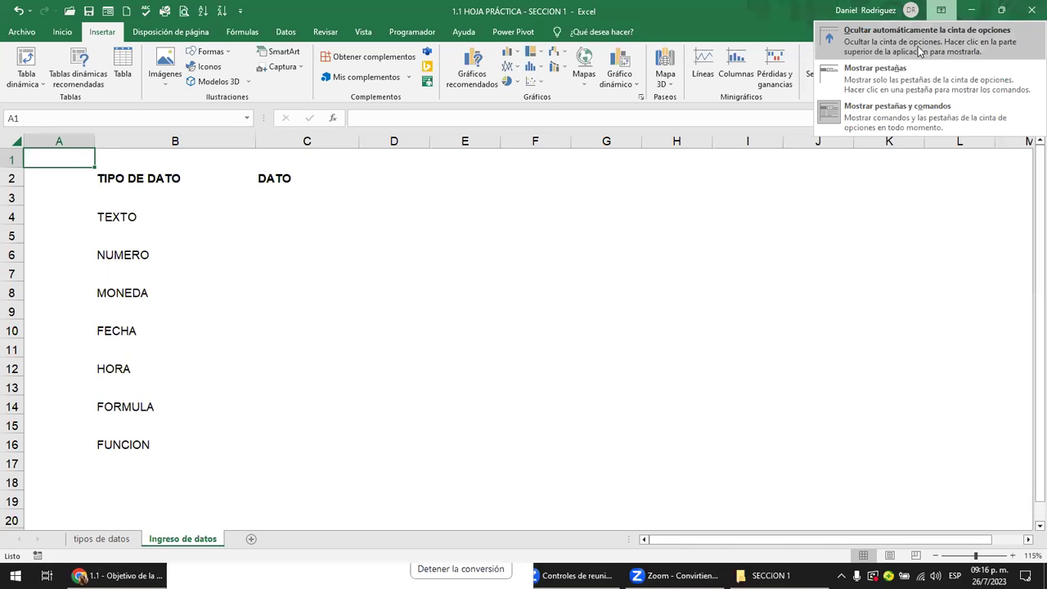
pyautogui.click(913, 39)
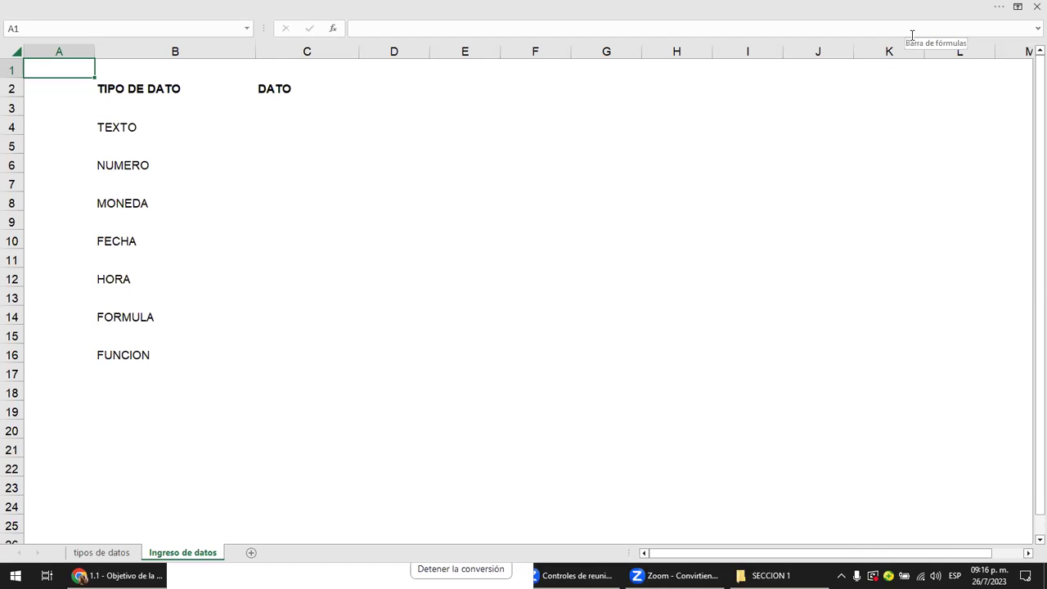
pyautogui.click(1017, 6)
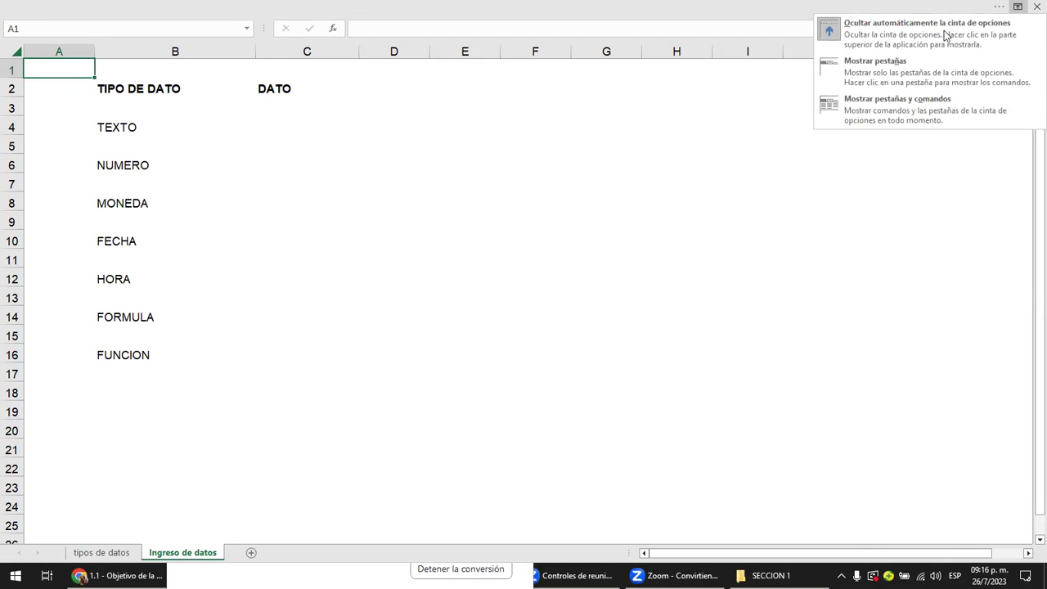
pyautogui.click(887, 72)
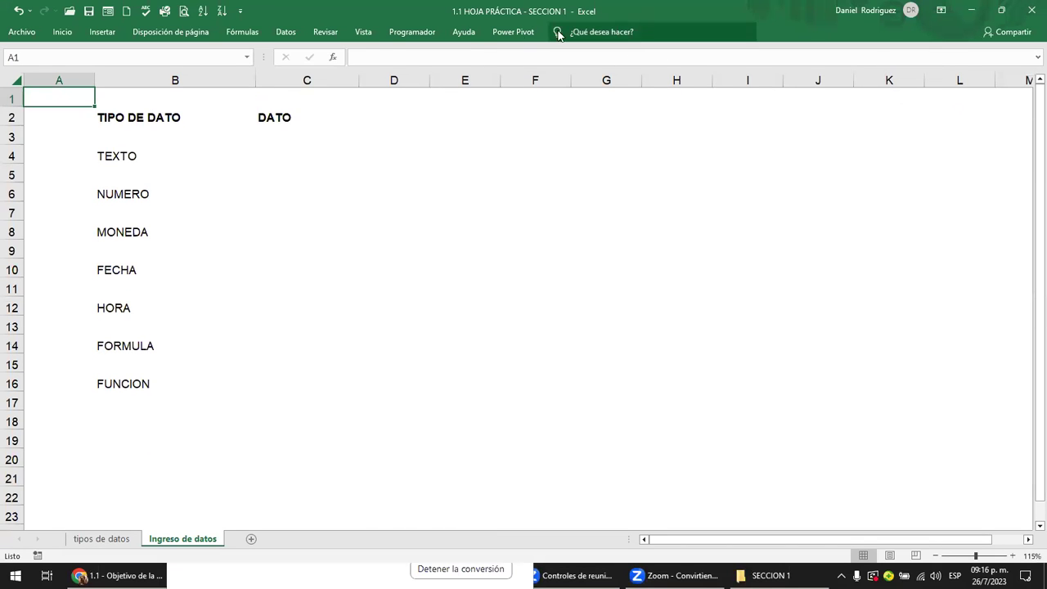
pyautogui.click(291, 37)
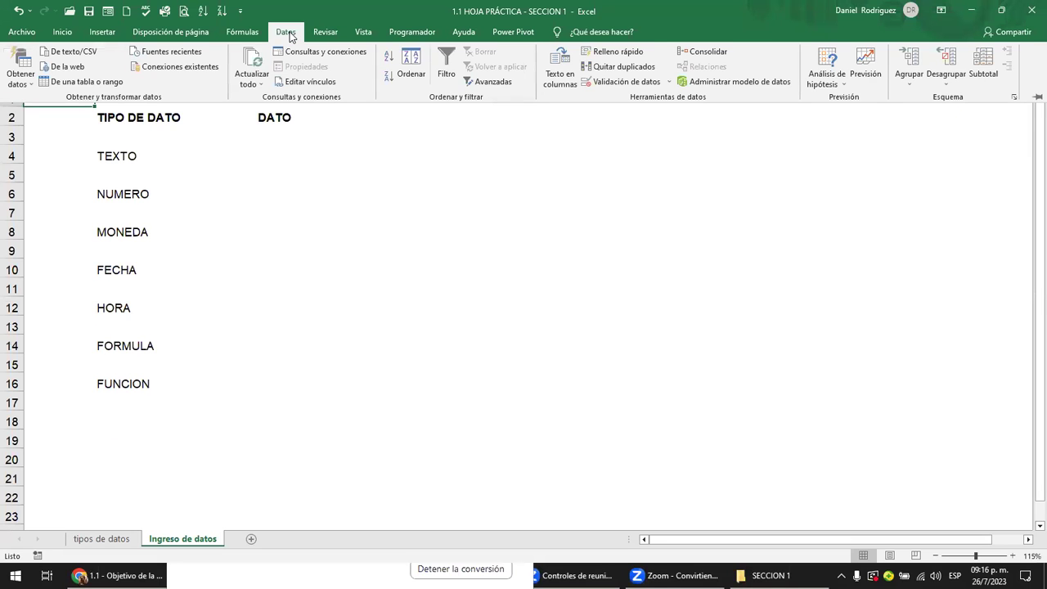
pyautogui.click(355, 34)
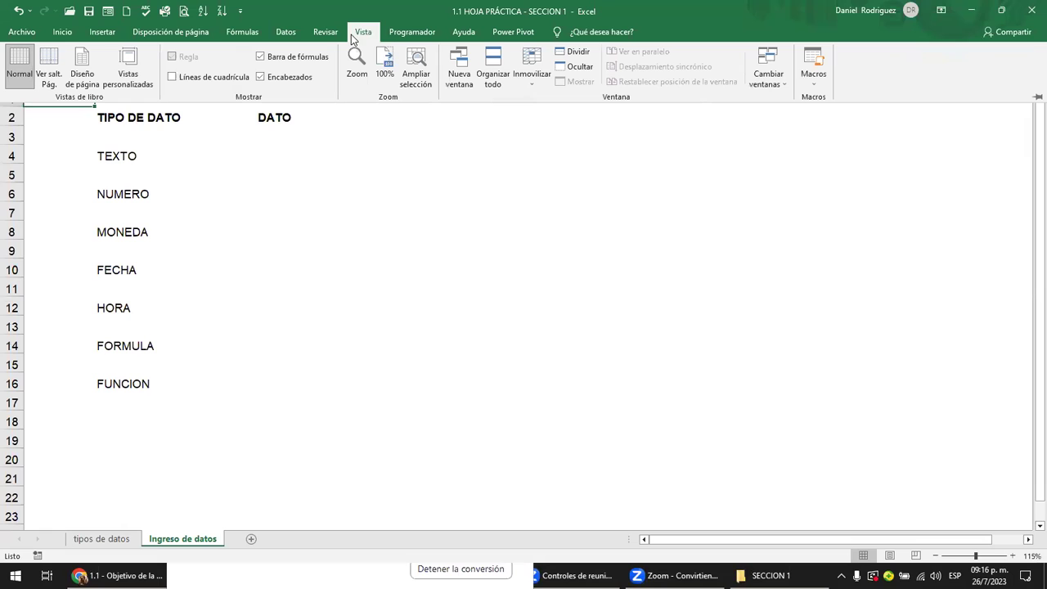
# Step: Set the ribbon to Mostrar pestañas y comandos, auto-hide it once more, then restore it
pyautogui.click(940, 10)
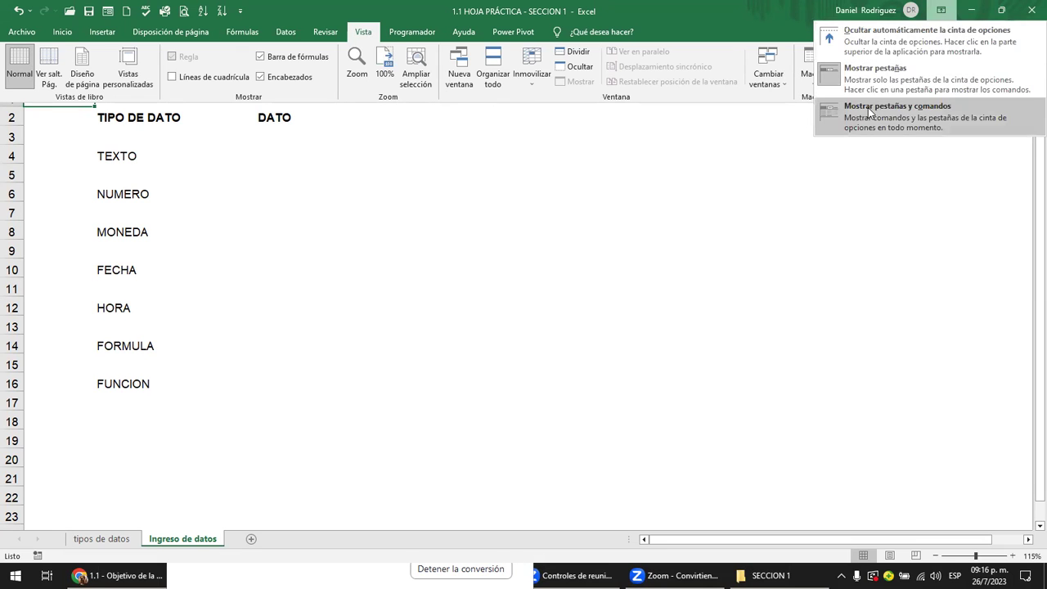
pyautogui.click(929, 121)
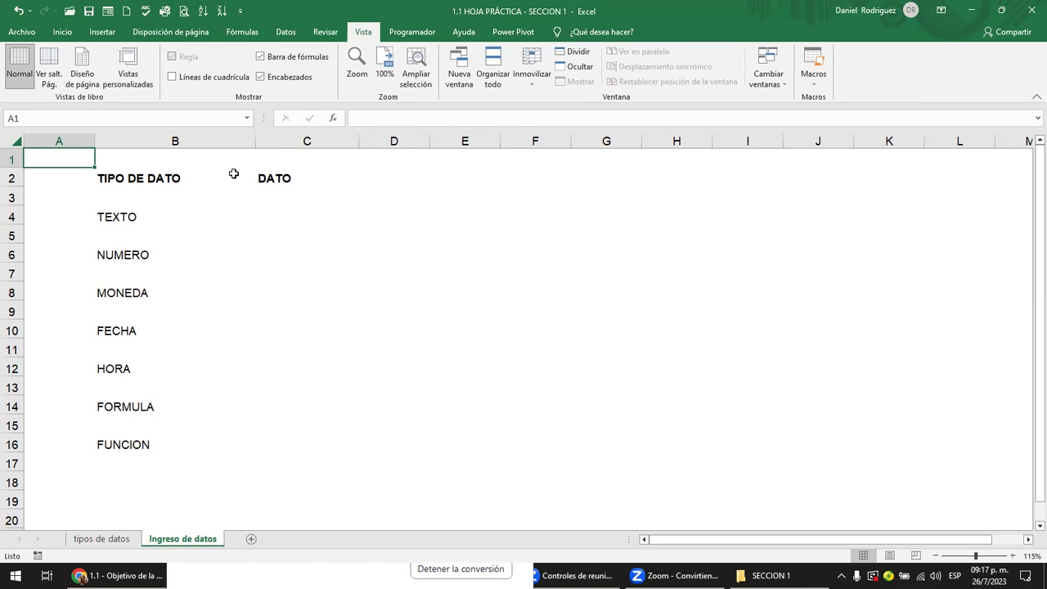
pyautogui.click(942, 11)
pyautogui.click(927, 38)
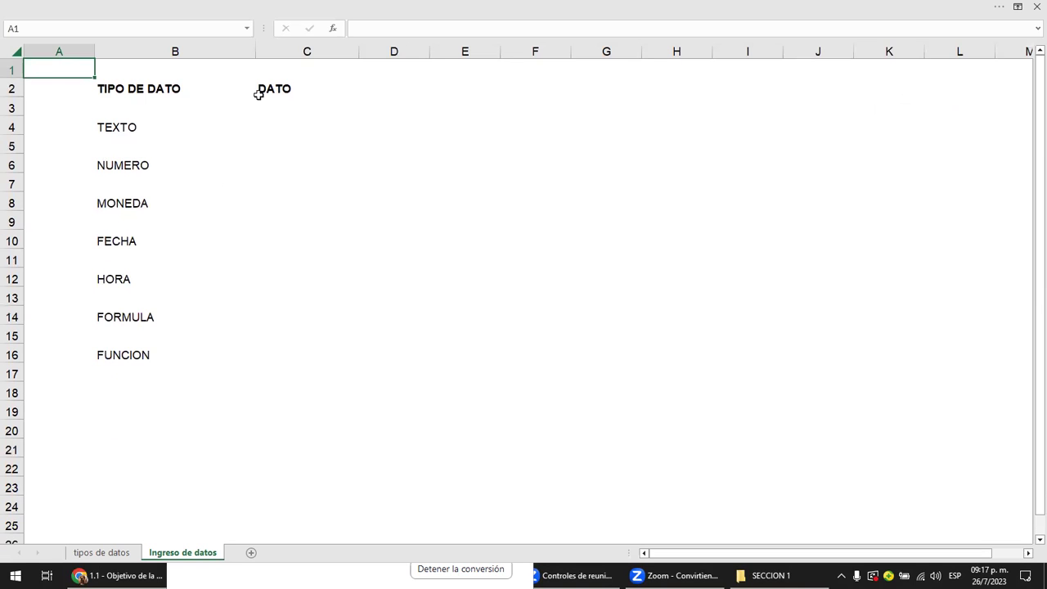
pyautogui.click(13, 53)
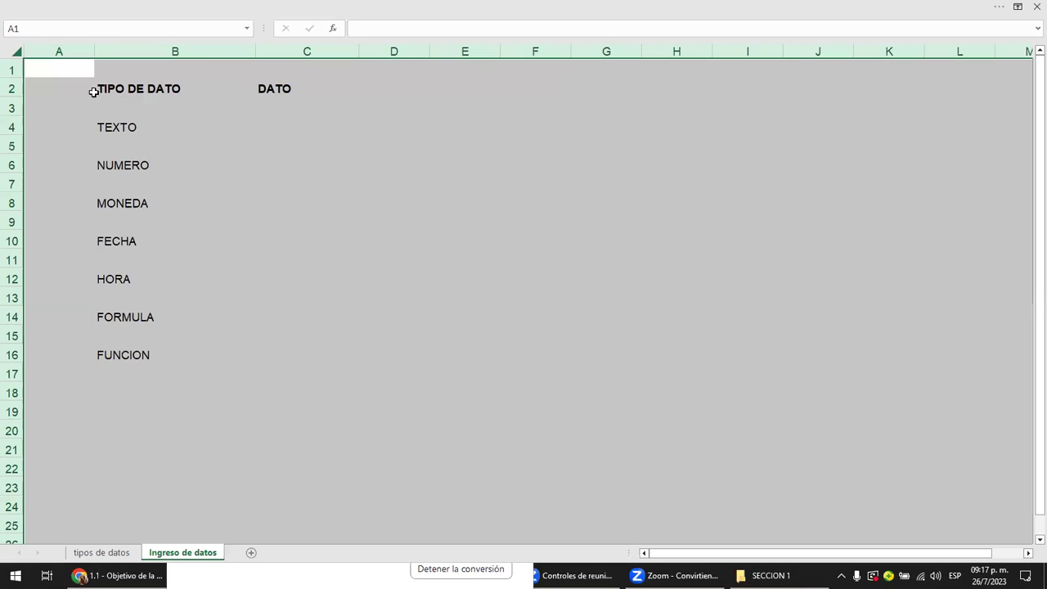
pyautogui.click(431, 185)
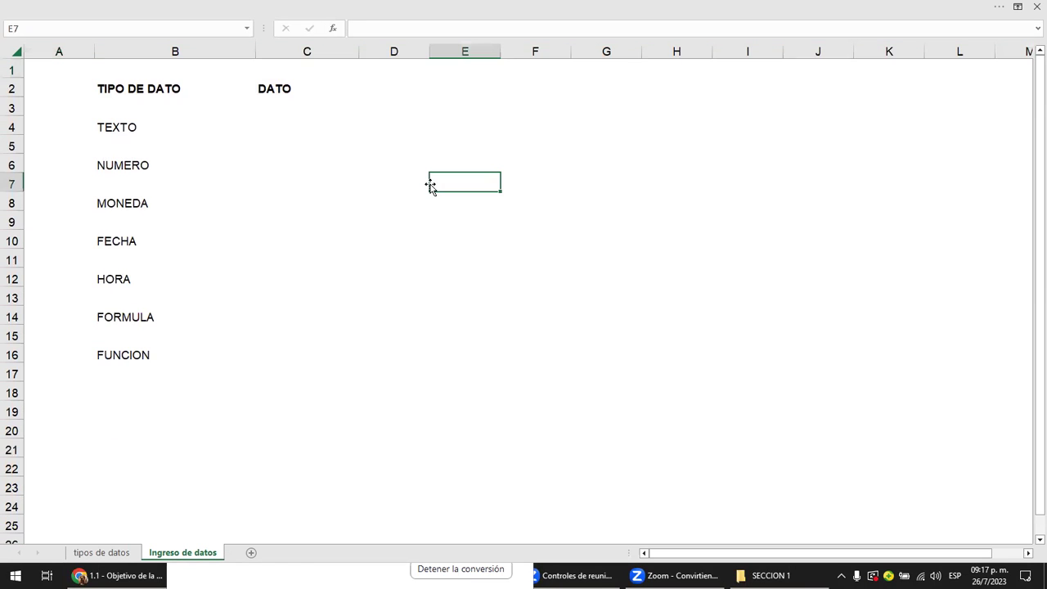
pyautogui.click(1017, 7)
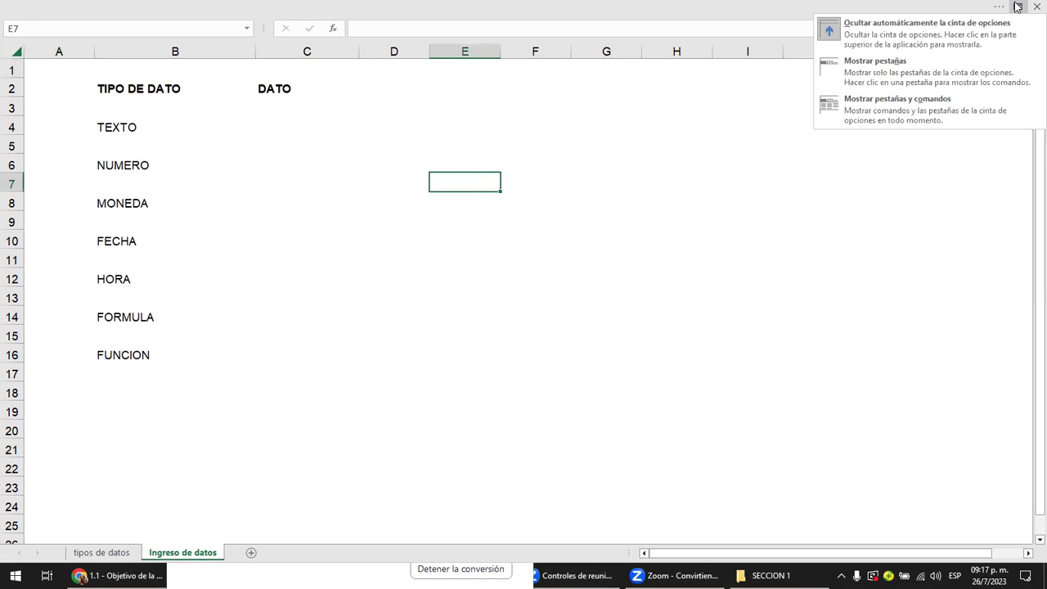
pyautogui.click(900, 107)
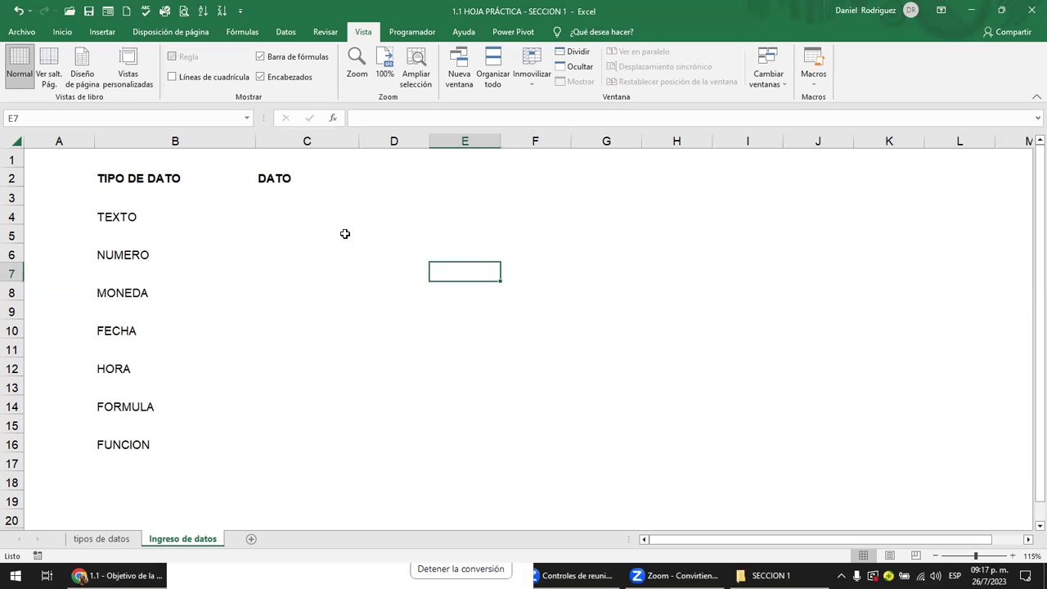
pyautogui.click(44, 118)
pyautogui.write('B2')
pyautogui.press('Return')
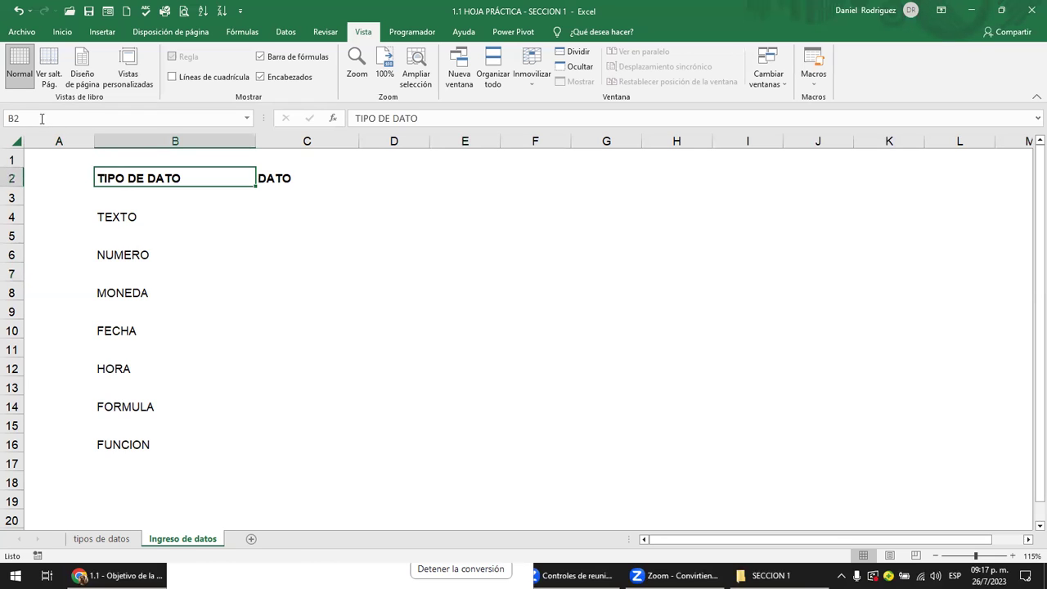
pyautogui.click(342, 175)
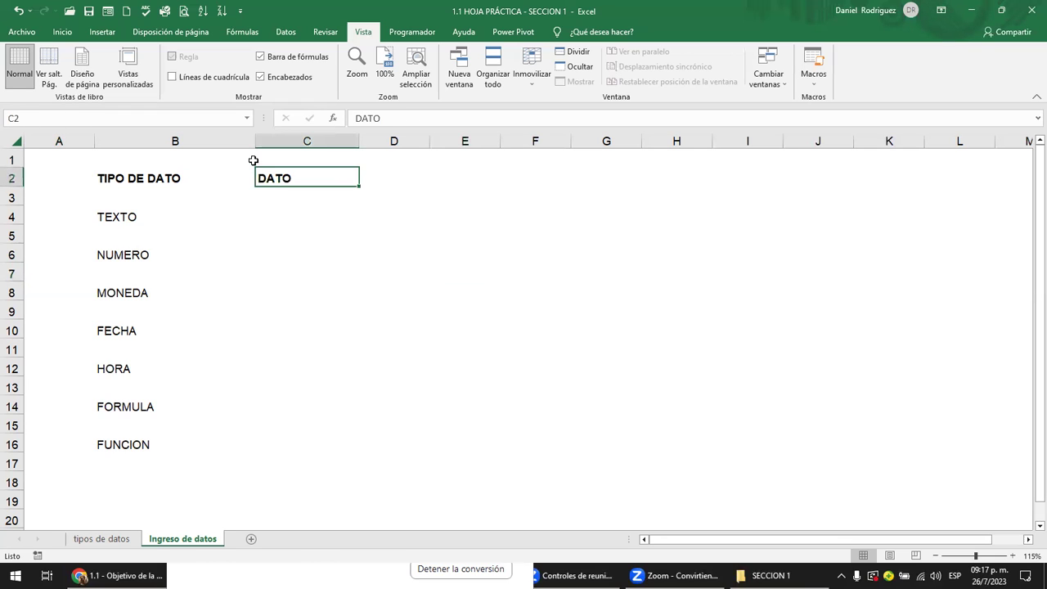
pyautogui.click(454, 249)
pyautogui.click(188, 115)
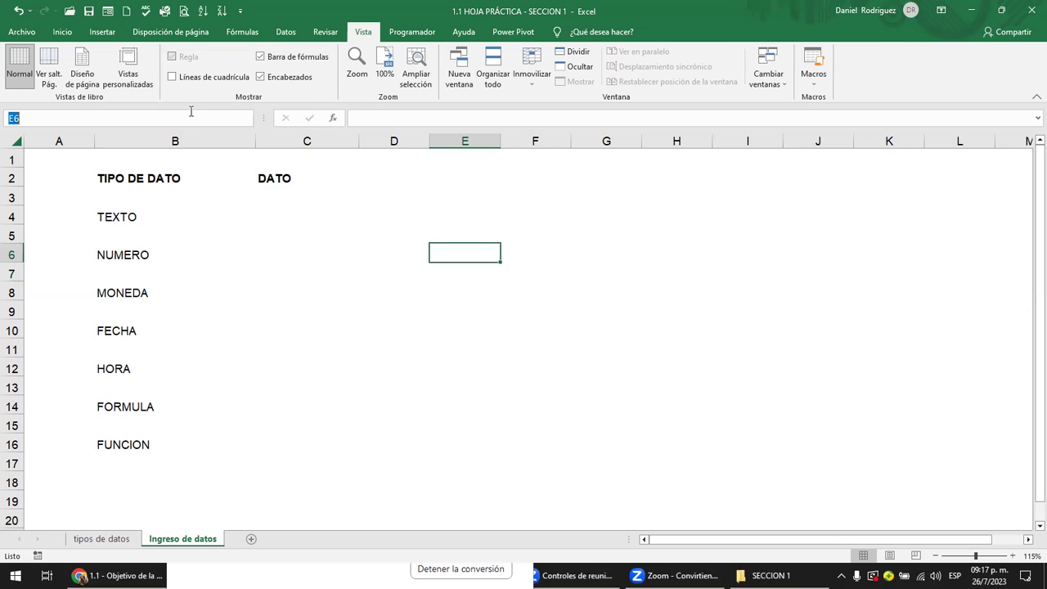
pyautogui.click(373, 120)
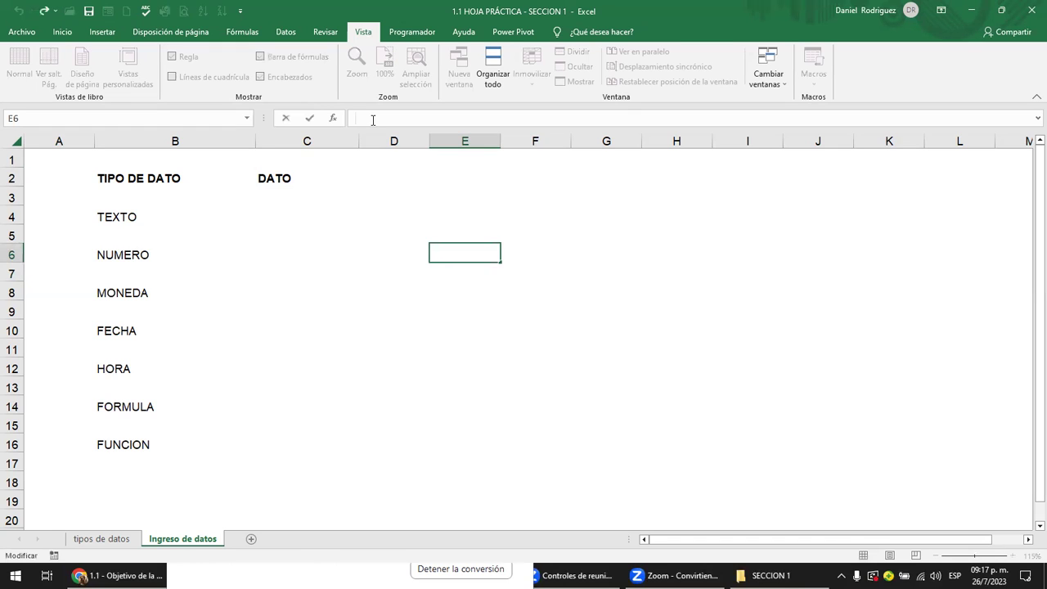
pyautogui.click(278, 178)
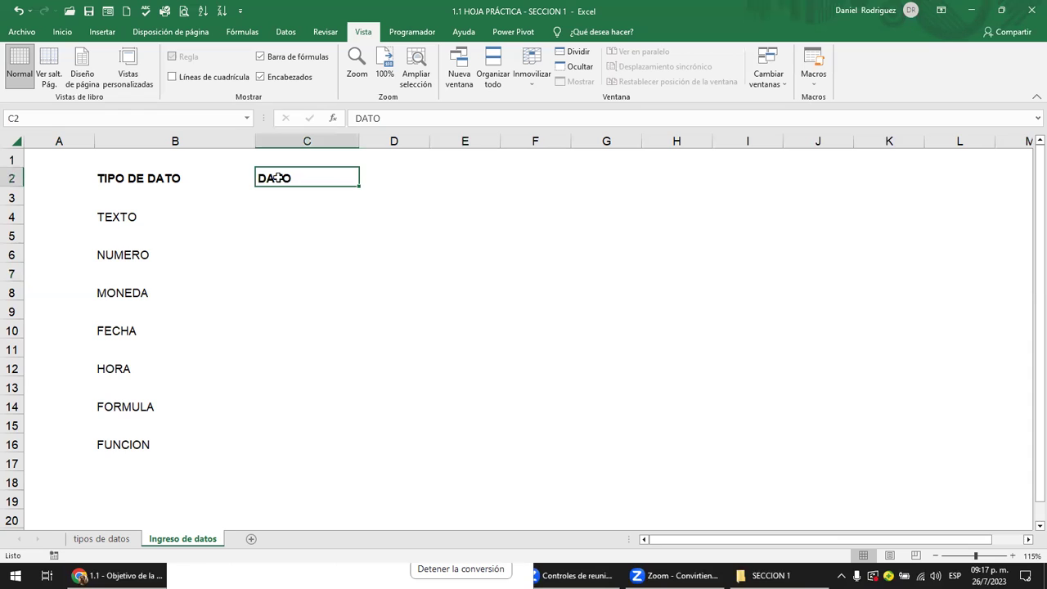
pyautogui.click(391, 117)
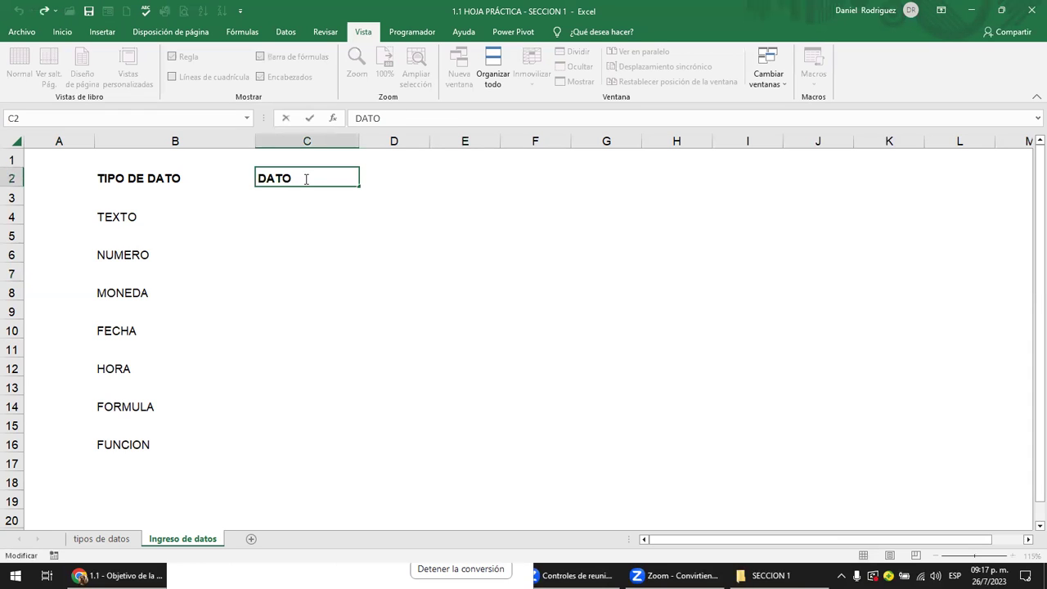
pyautogui.click(310, 215)
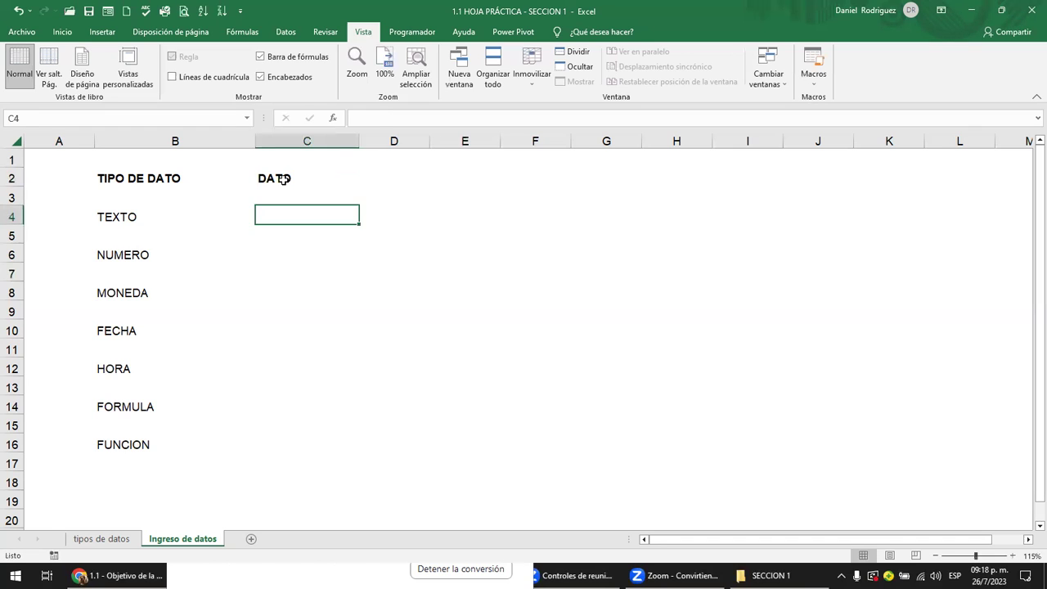
pyautogui.click(282, 179)
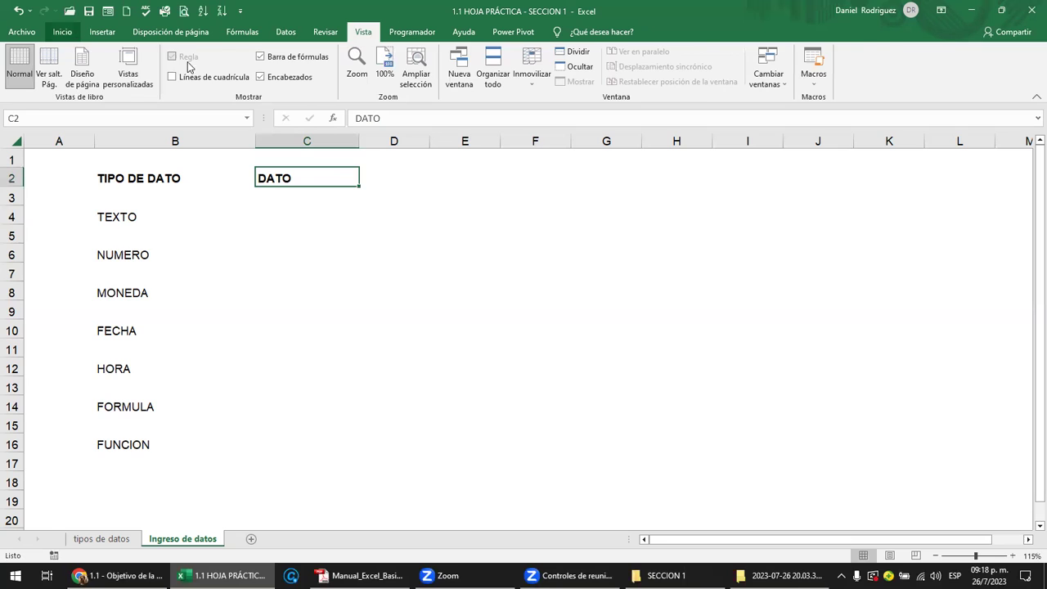
pyautogui.click(251, 76)
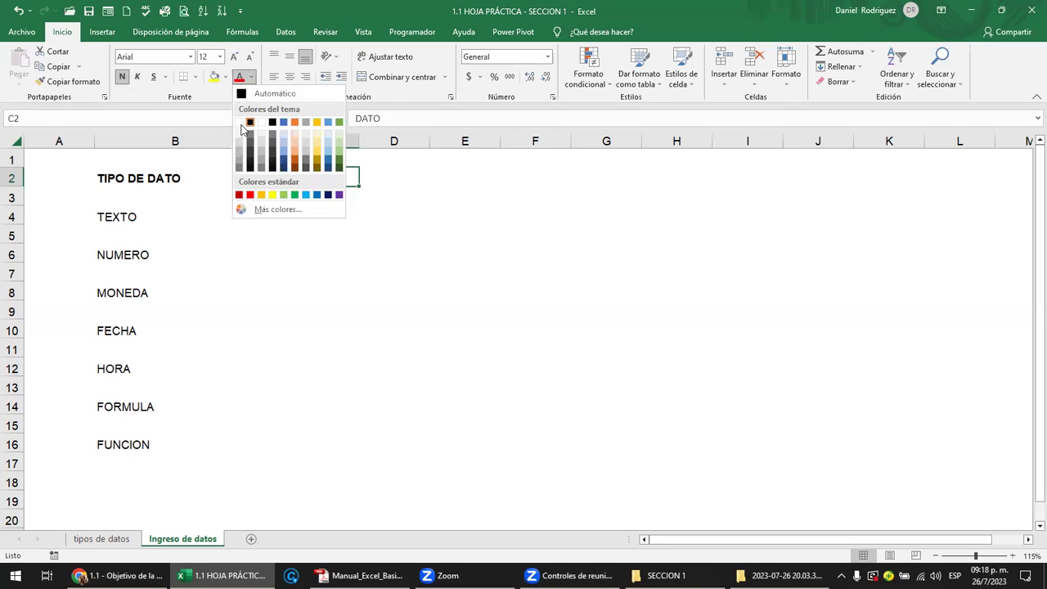
pyautogui.click(240, 123)
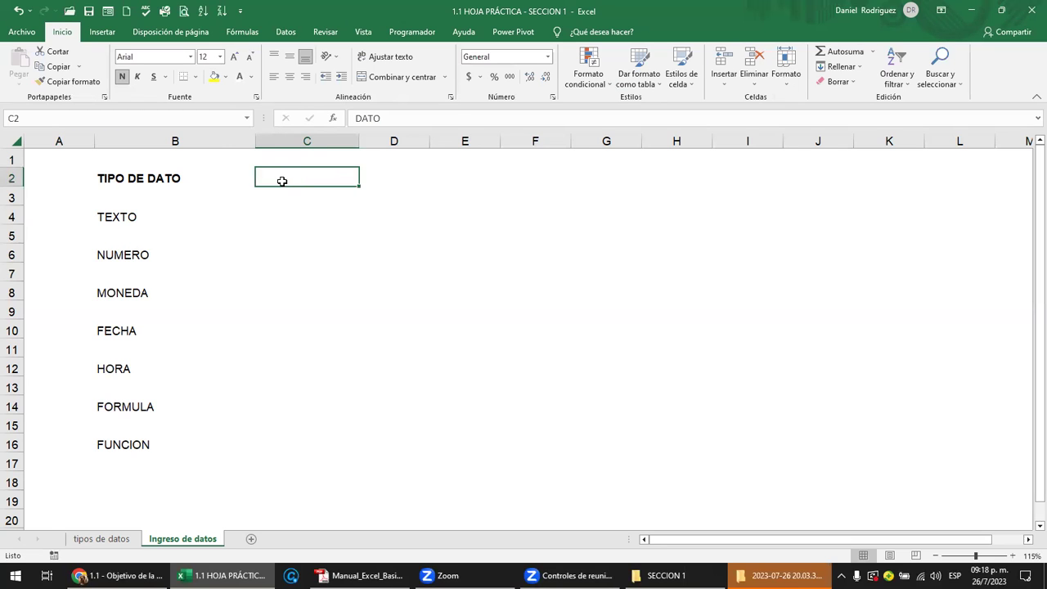
pyautogui.click(401, 119)
pyautogui.doubleClick(367, 118)
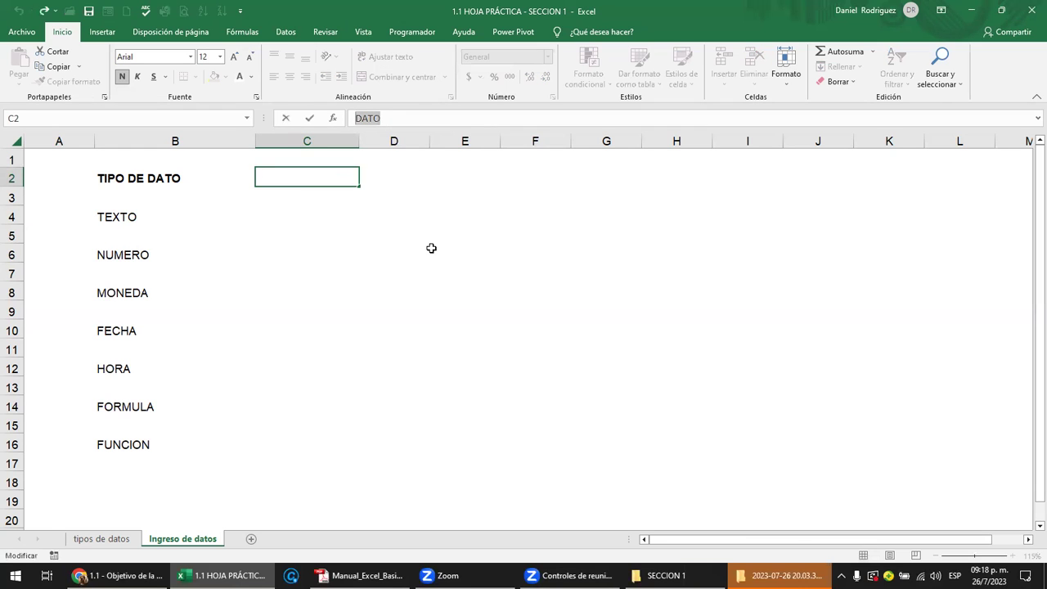
pyautogui.click(346, 224)
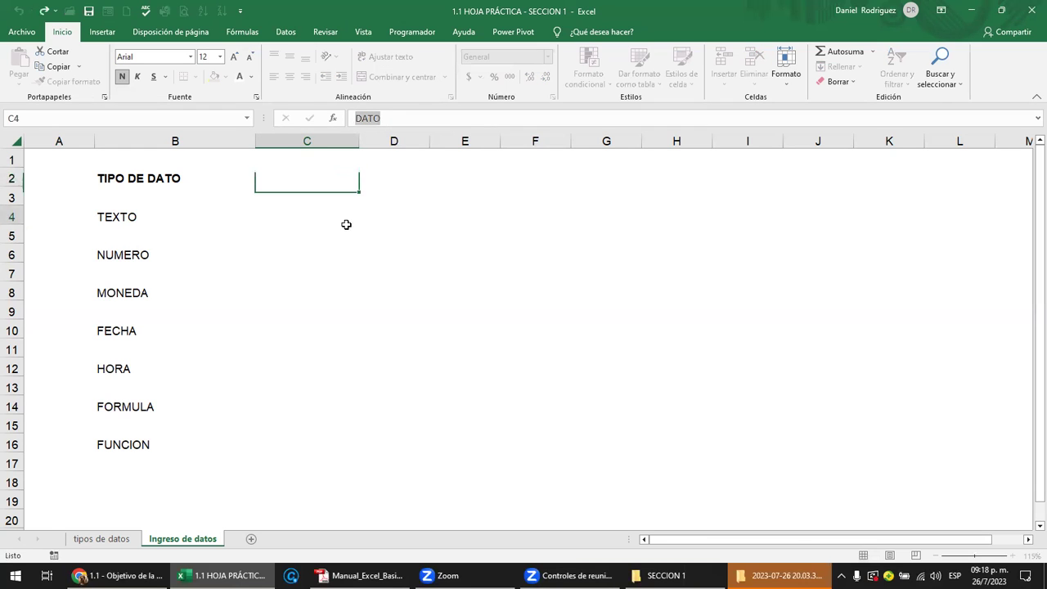
pyautogui.click(299, 171)
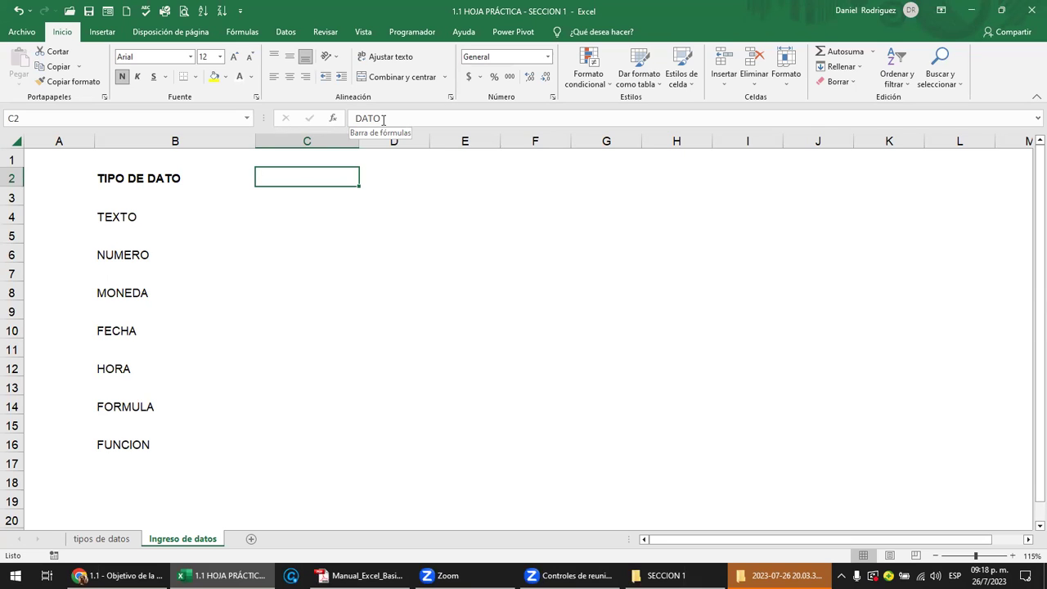
pyautogui.click(253, 78)
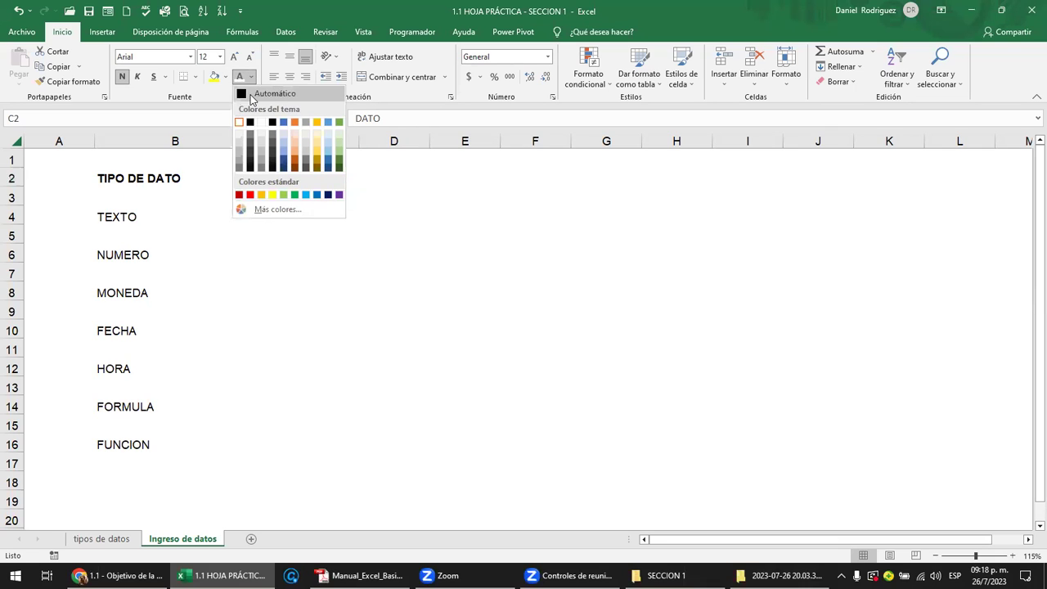
pyautogui.click(250, 98)
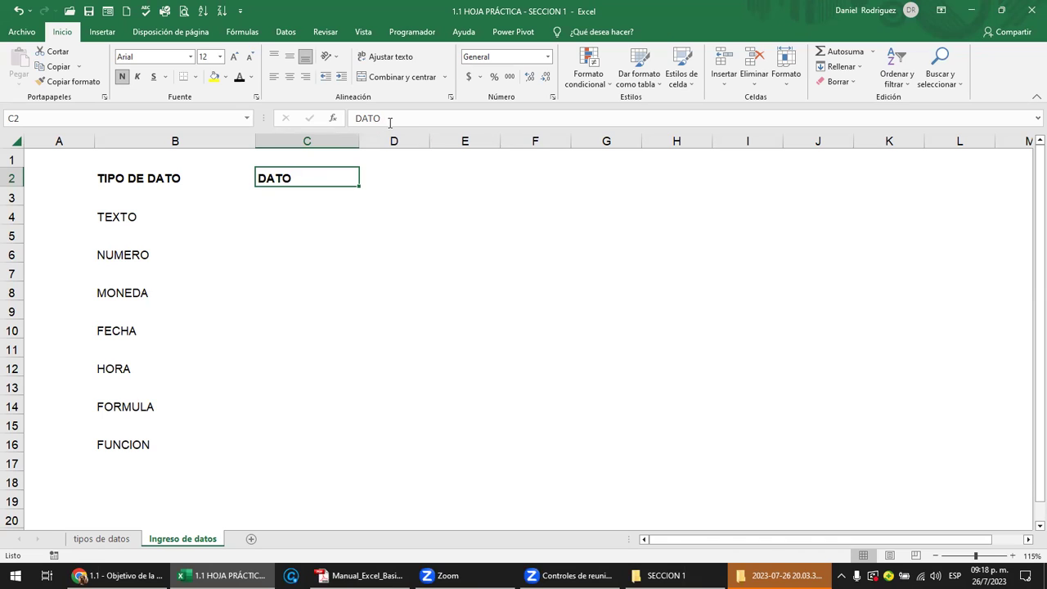
pyautogui.moveTo(390, 122); pyautogui.dragTo(349, 122)
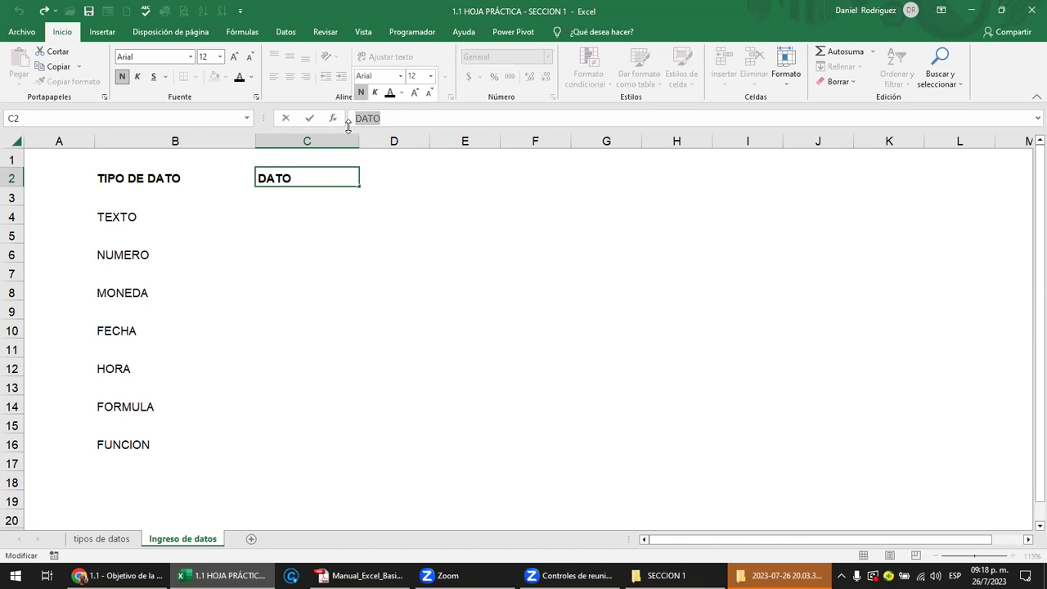
# Step: Enter a first name in C4 as the TEXTO example
pyautogui.click(290, 220)
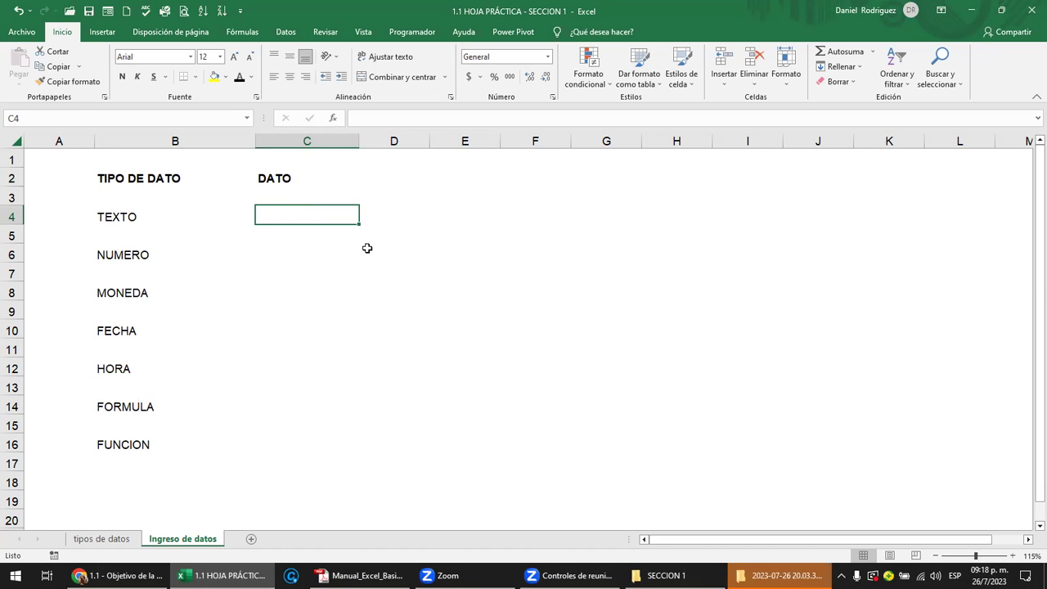
pyautogui.press('Left')
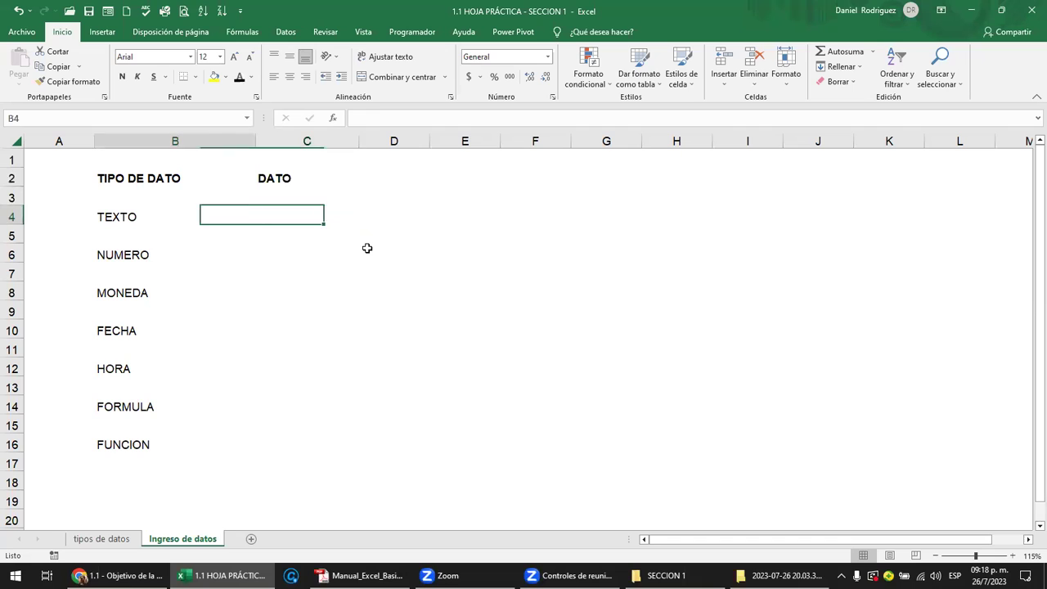
pyautogui.press('Right')
pyautogui.press('Left')
pyautogui.press('Left')
pyautogui.press('Right')
pyautogui.press('Right')
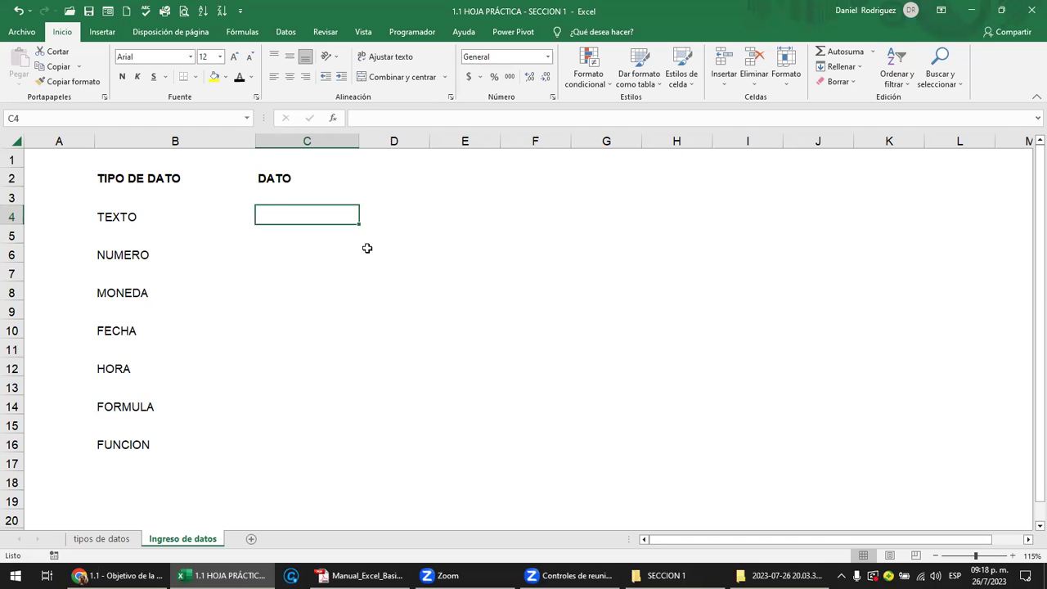
pyautogui.write('JUAN')
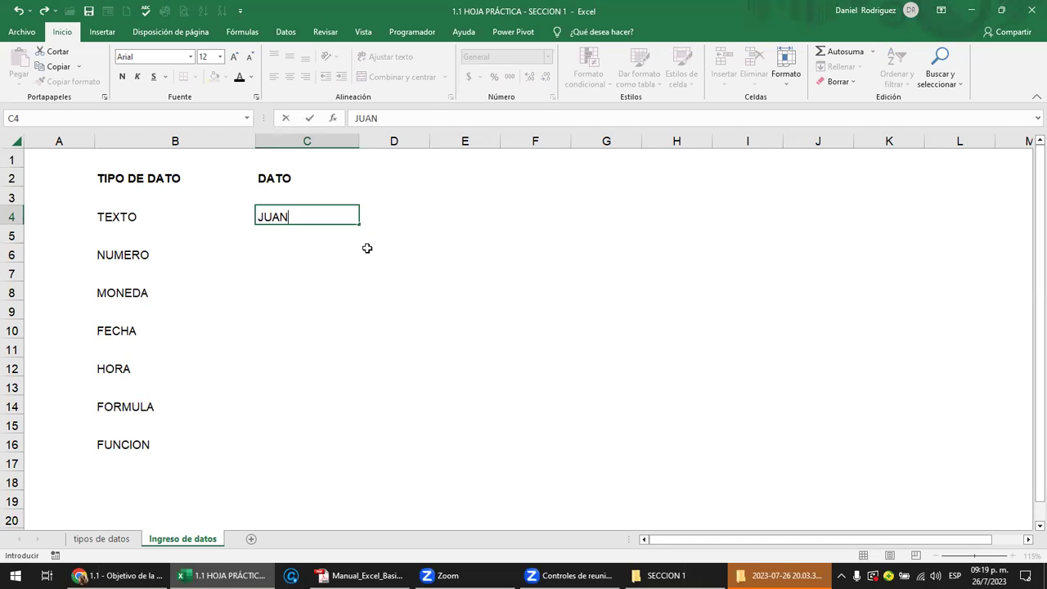
pyautogui.press('Return')
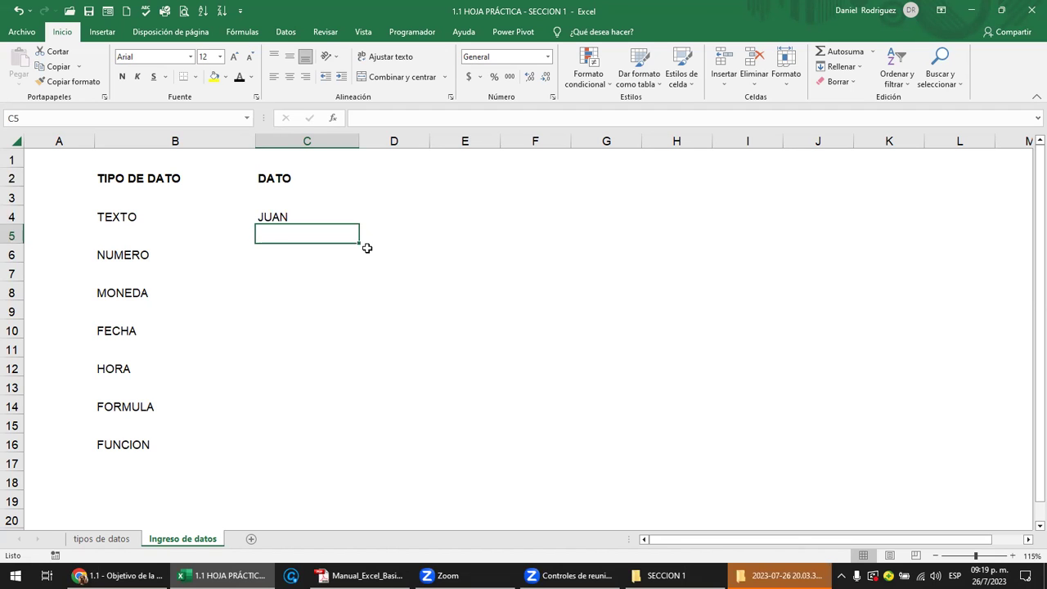
# Step: Overwrite C4 with a different first name and confirm it with the formula-bar checkmark
pyautogui.press('Up')
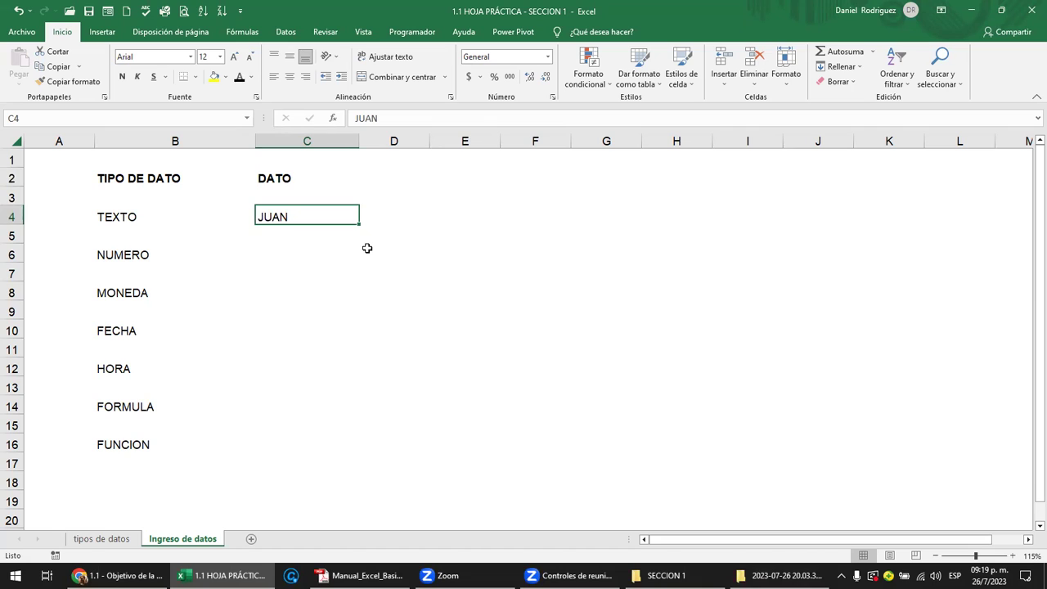
pyautogui.write('CARLOS')
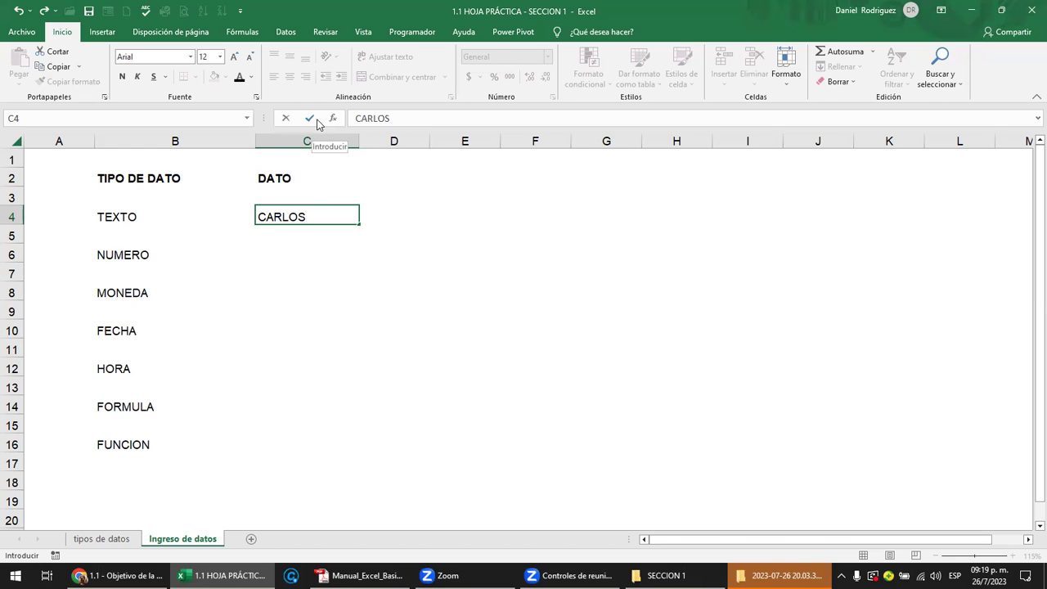
pyautogui.click(318, 122)
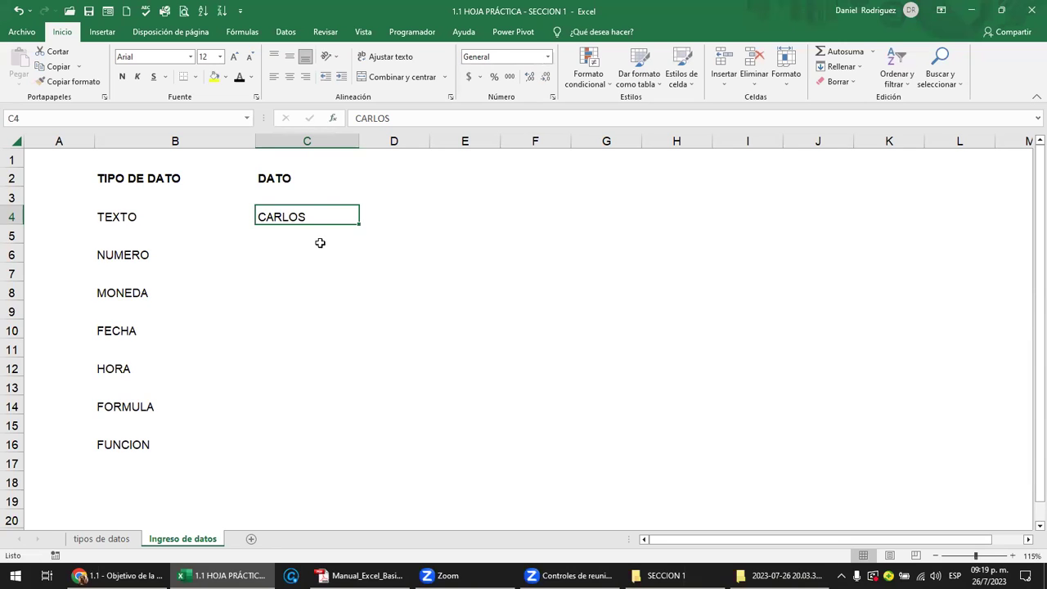
pyautogui.click(293, 270)
pyautogui.click(403, 212)
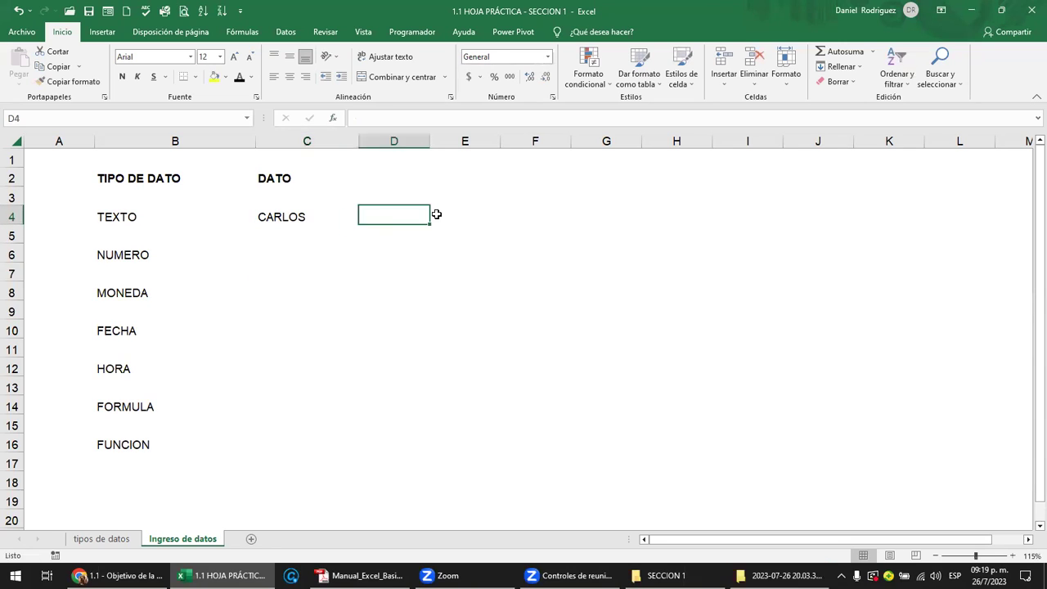
pyautogui.write('JUANA')
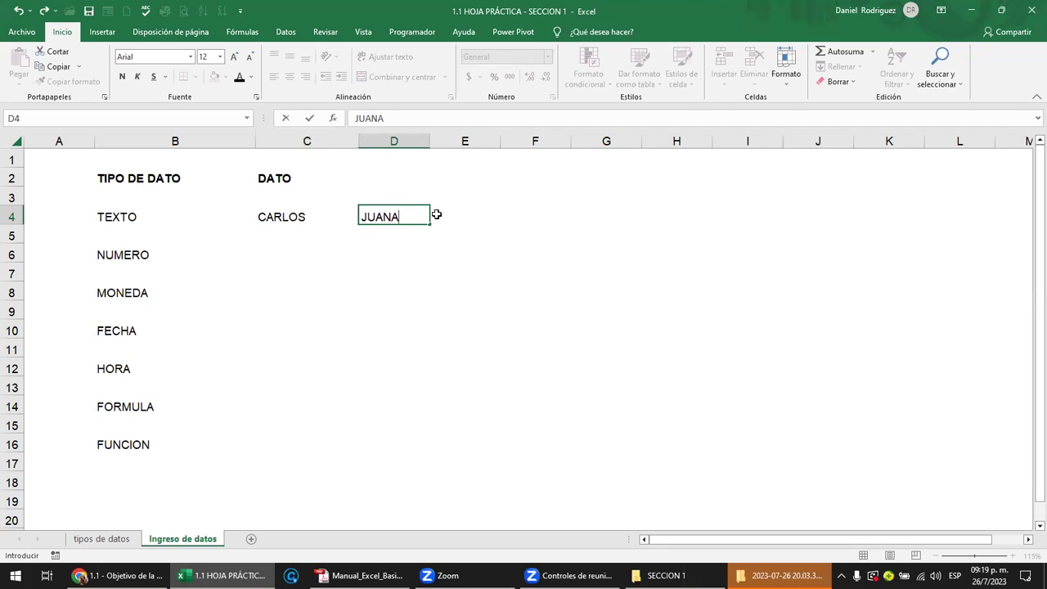
pyautogui.press('Escape')
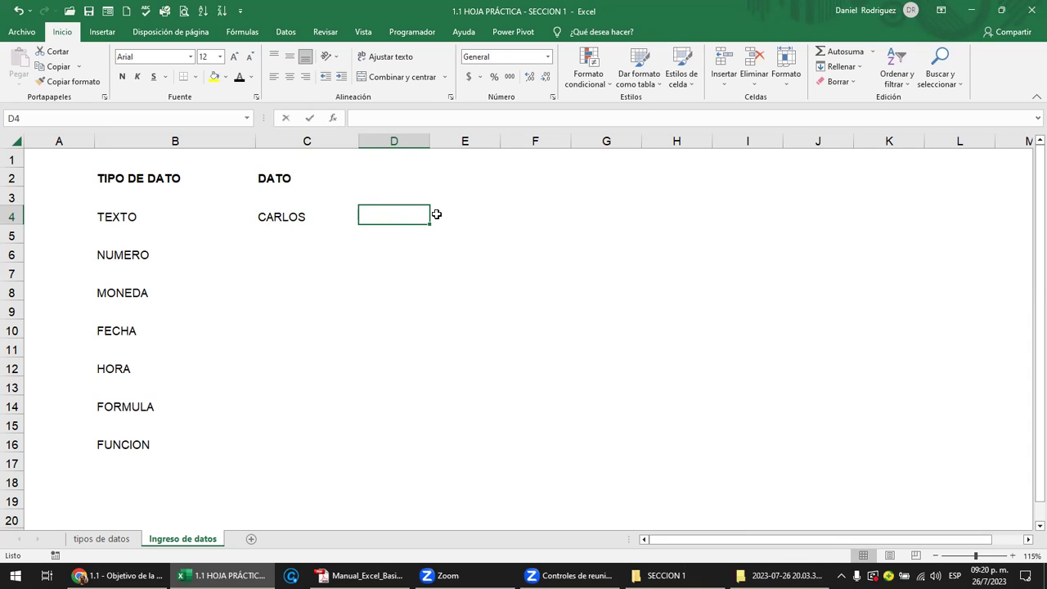
pyautogui.write('JUANA')
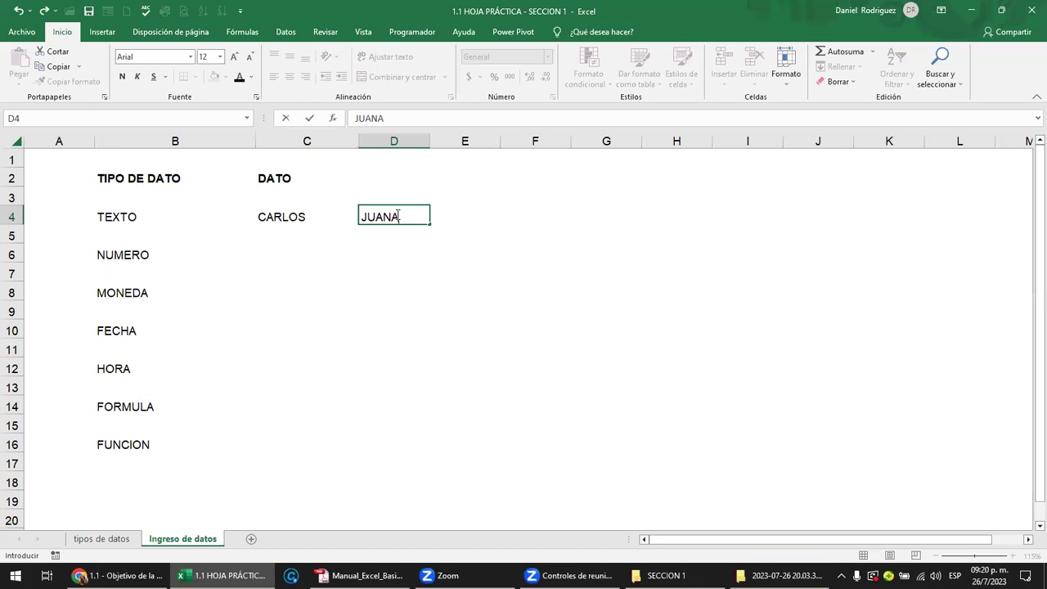
pyautogui.click(287, 120)
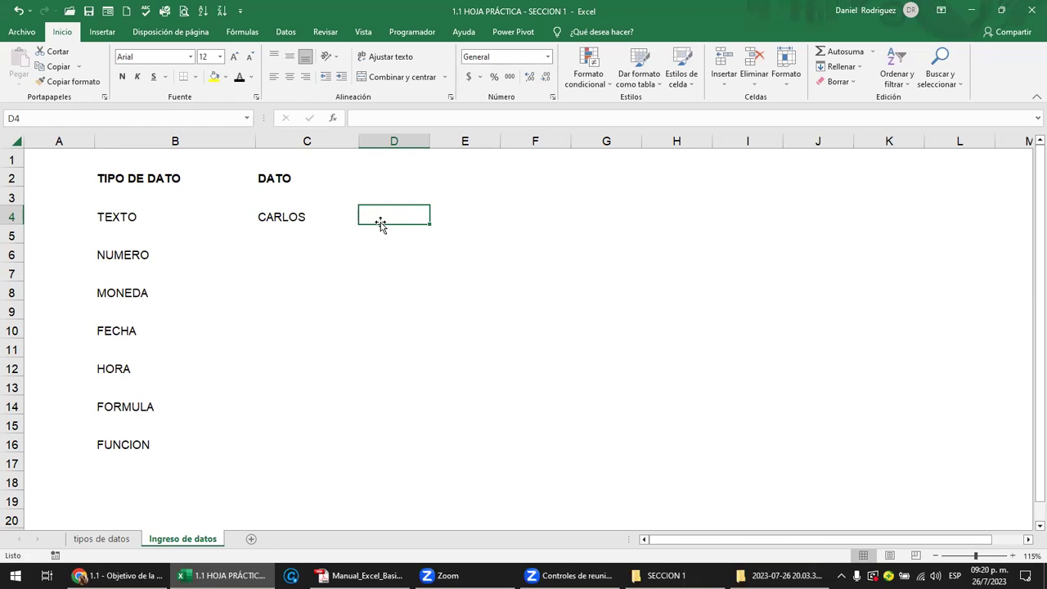
pyautogui.click(282, 216)
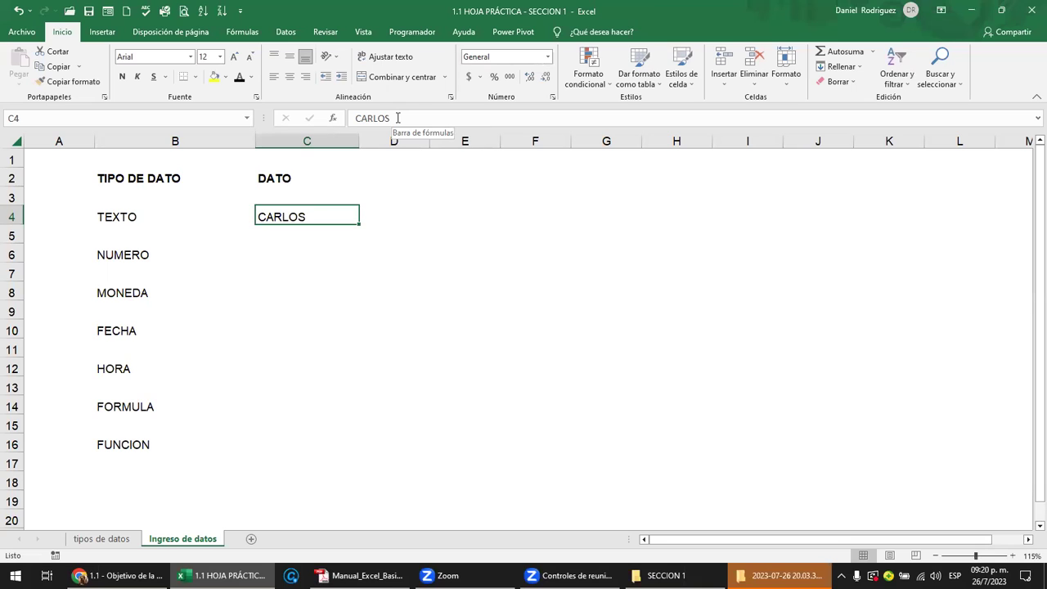
# Step: Delete the name in C4, leaving the DATO column empty
pyautogui.press('Delete')
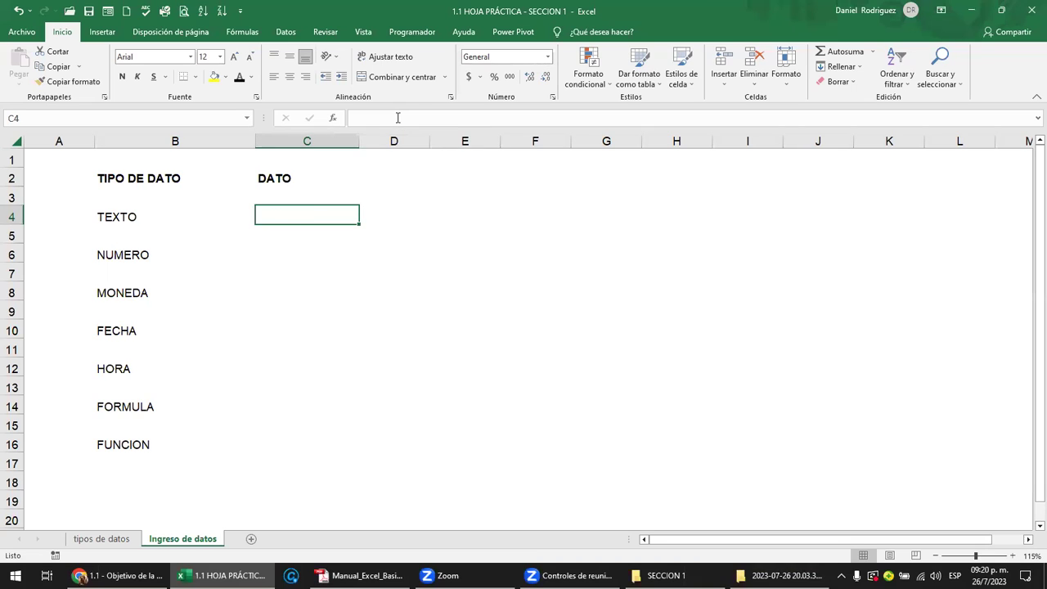
pyautogui.press('Right')
pyautogui.press('Left')
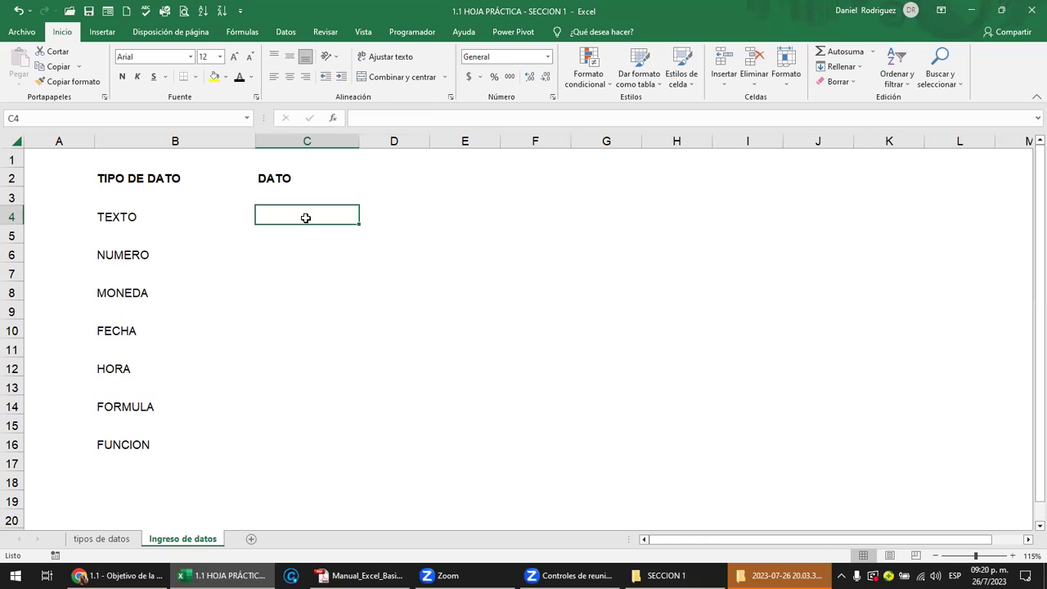
# Step: Open Insertar función for C4, browse the function list, then cancel
pyautogui.click(338, 119)
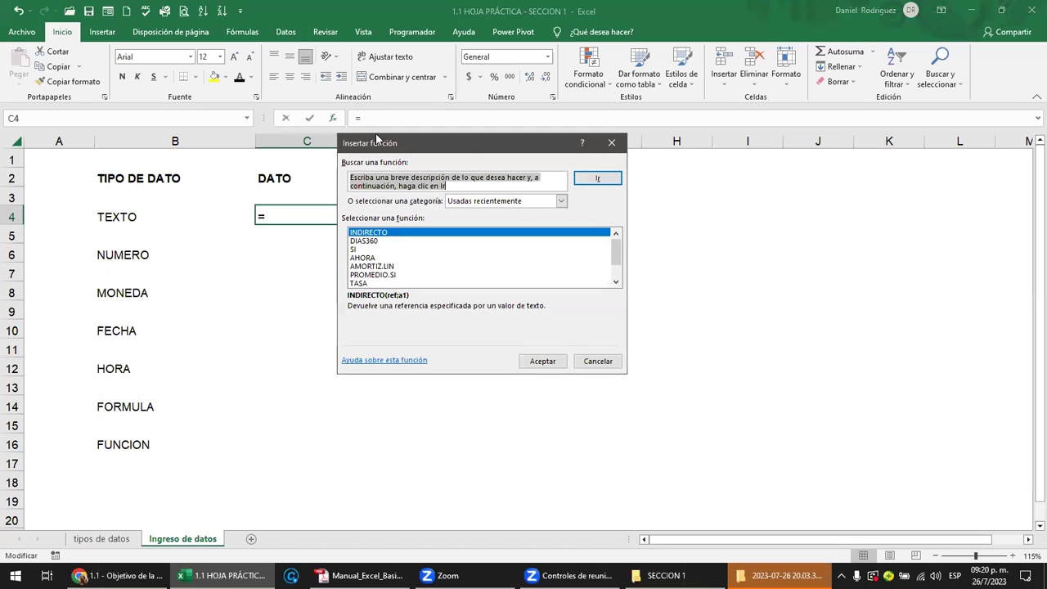
pyautogui.moveTo(415, 150); pyautogui.dragTo(494, 177)
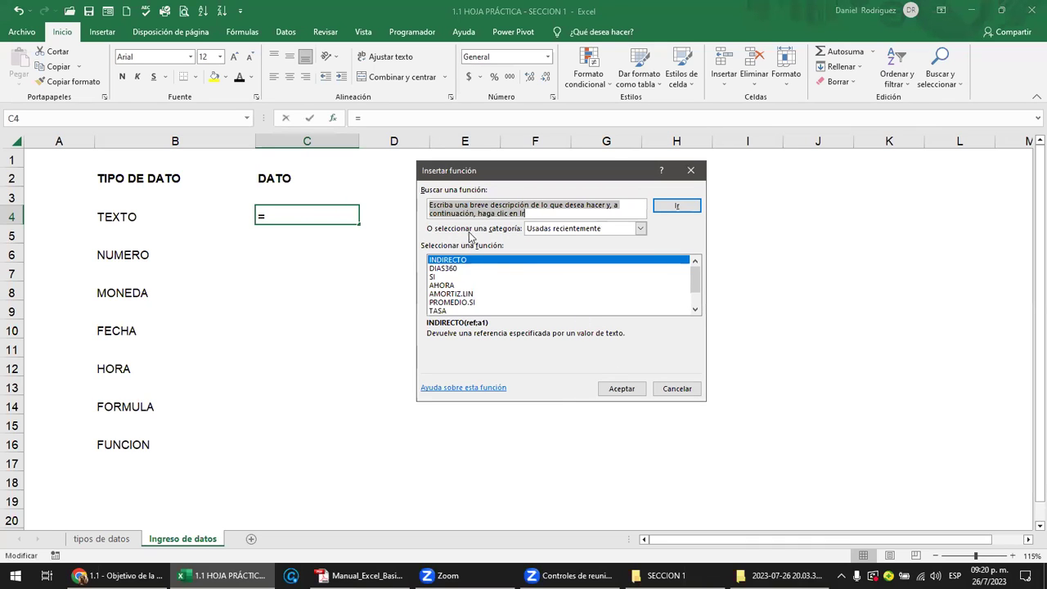
pyautogui.click(458, 261)
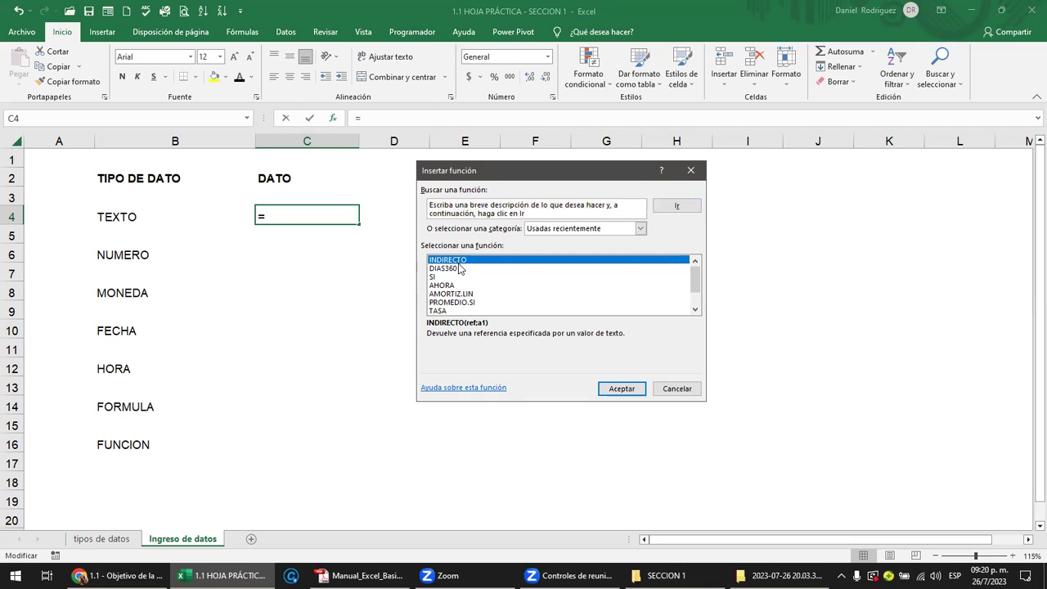
pyautogui.press('Down')
pyautogui.press('Down')
pyautogui.press('Down')
pyautogui.press('Down')
pyautogui.press('Down')
pyautogui.press('Down')
pyautogui.press('Down')
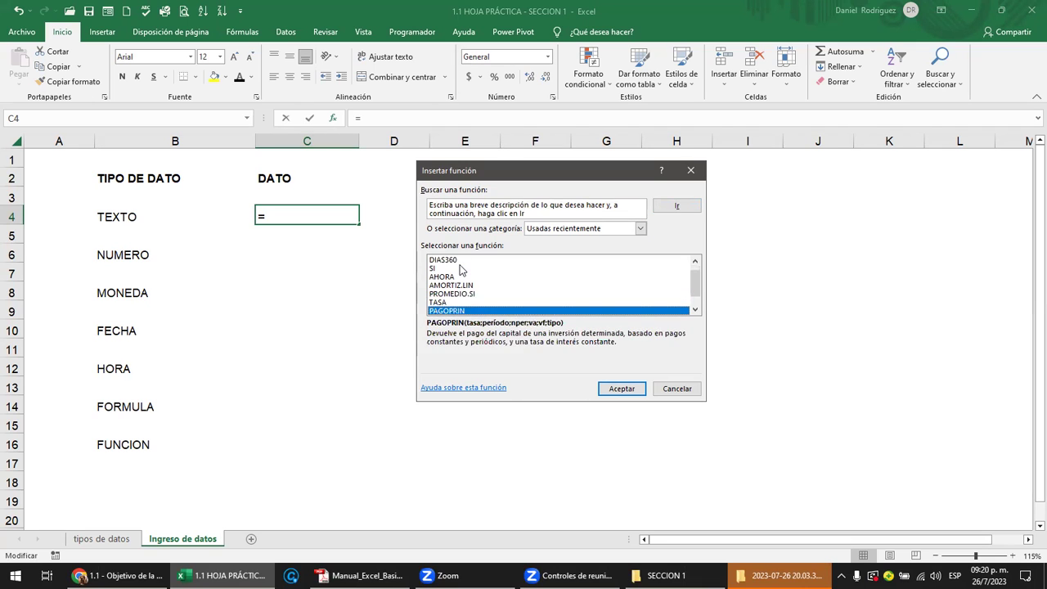
pyautogui.press('Down')
pyautogui.press('Down')
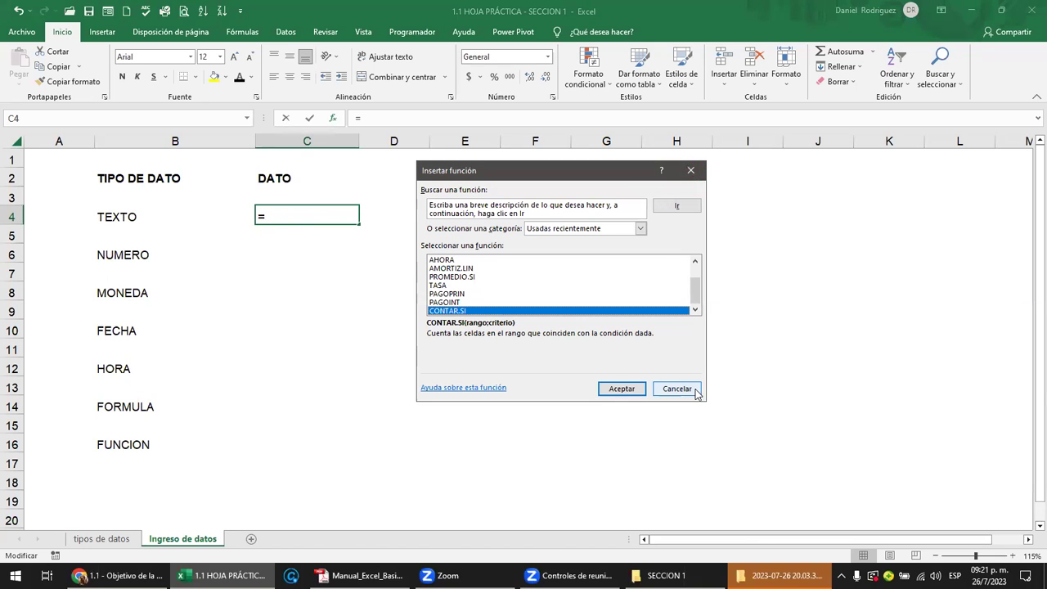
pyautogui.click(694, 390)
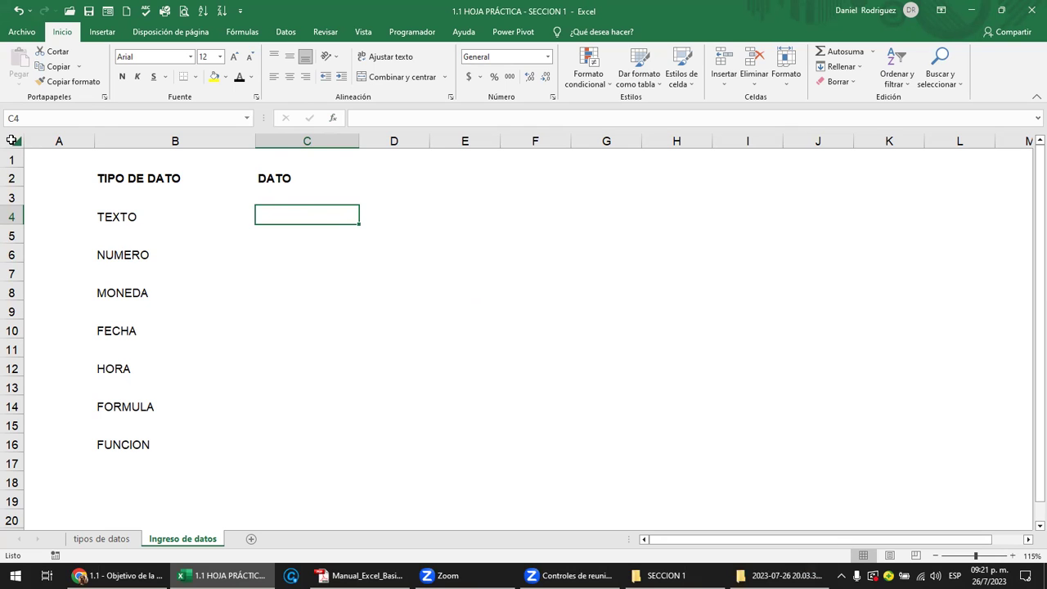
pyautogui.click(13, 140)
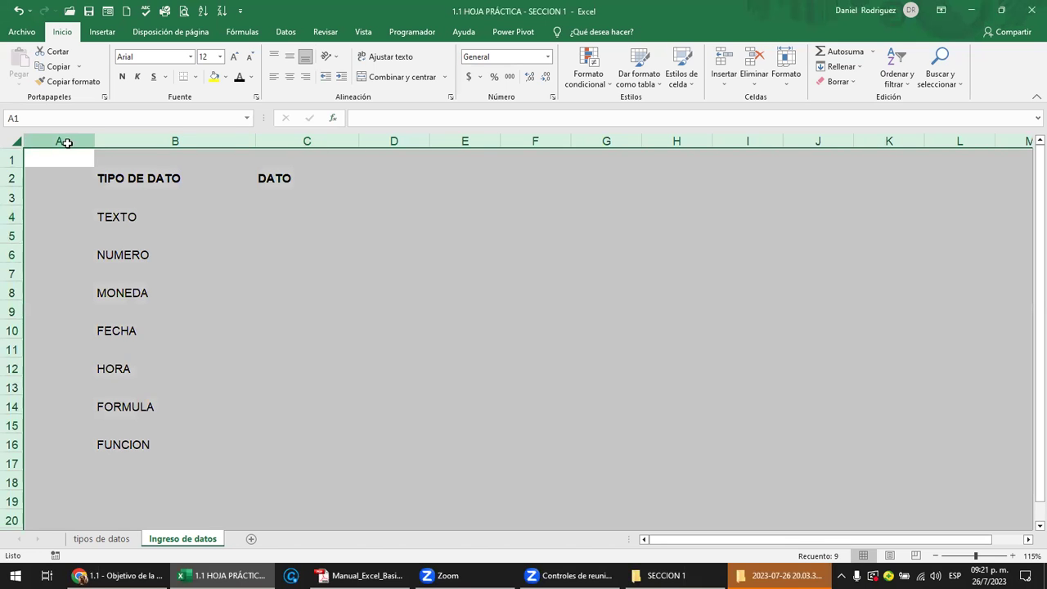
pyautogui.click(67, 142)
pyautogui.click(150, 142)
pyautogui.click(277, 141)
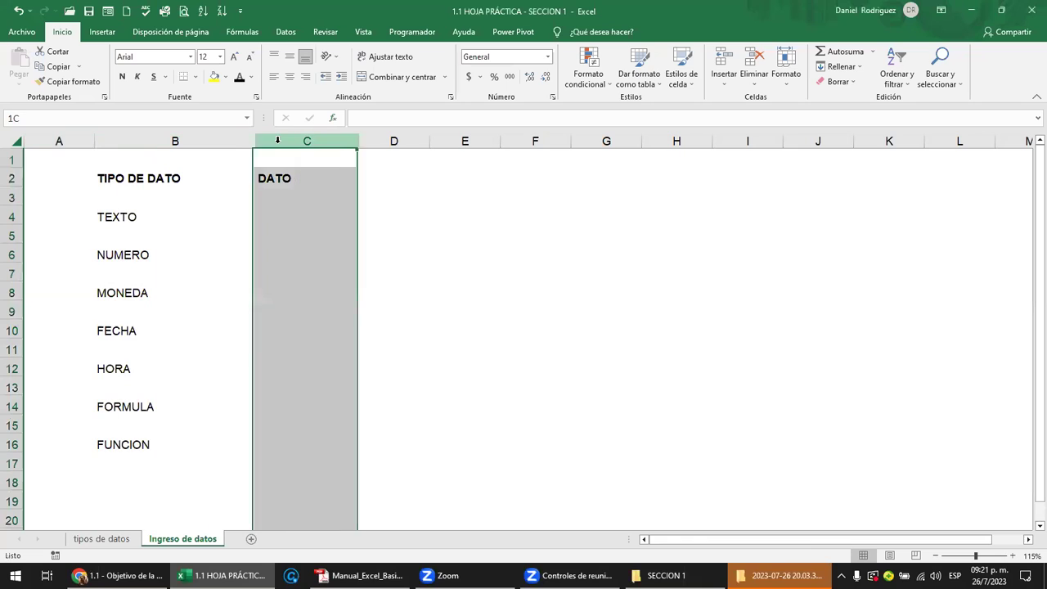
pyautogui.click(376, 172)
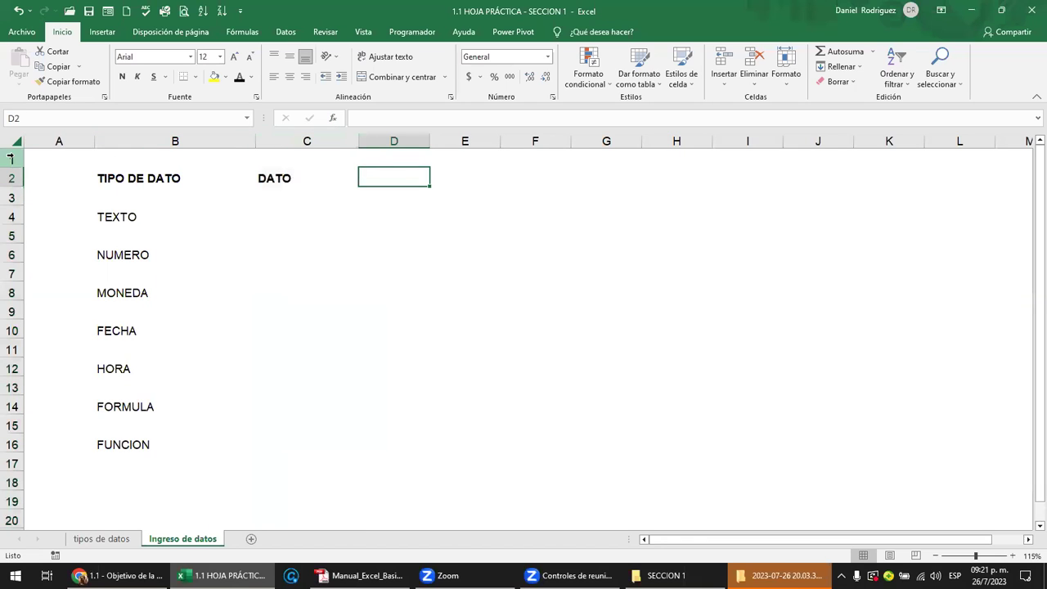
pyautogui.click(11, 158)
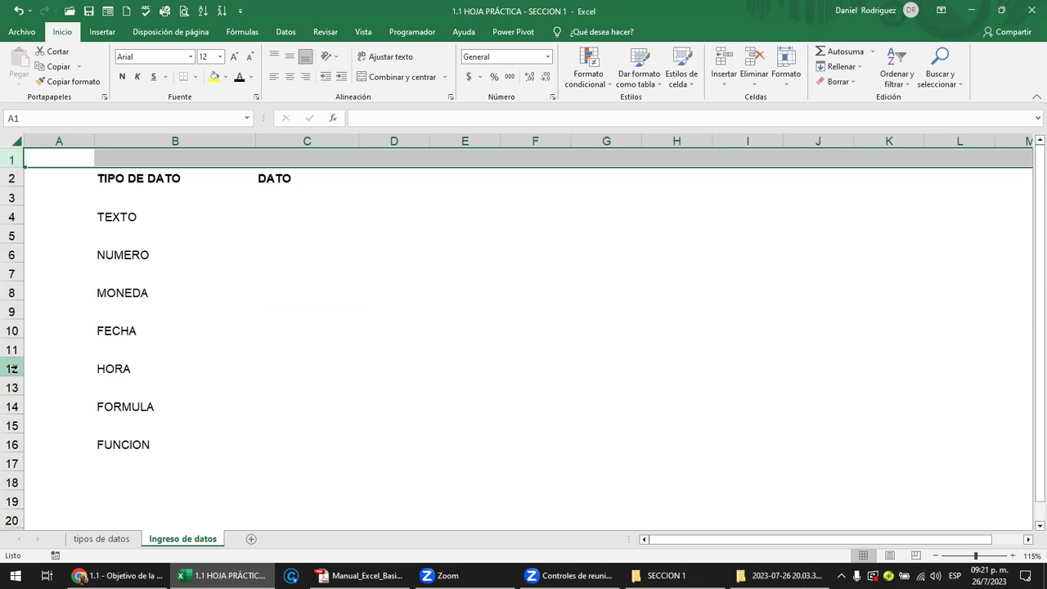
pyautogui.click(444, 334)
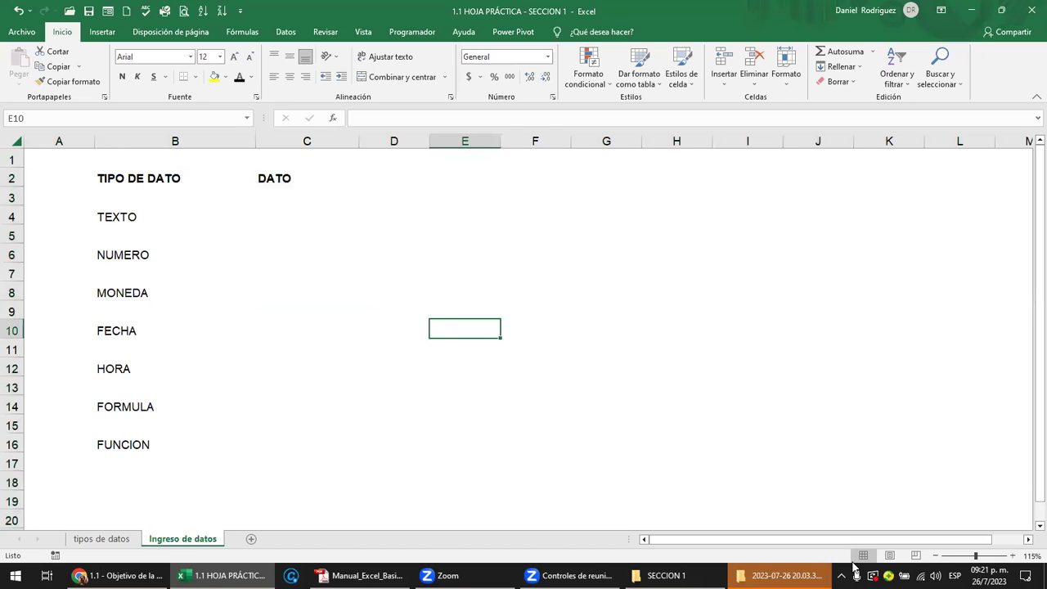
pyautogui.moveTo(1029, 252); pyautogui.dragTo(1029, 246)
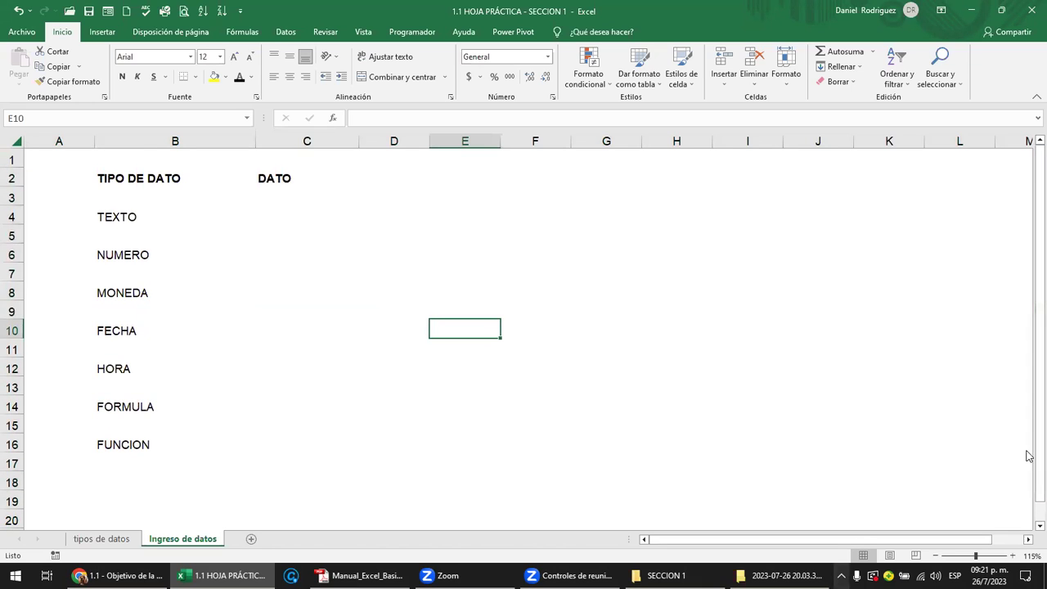
pyautogui.moveTo(1028, 455); pyautogui.dragTo(1031, 470)
pyautogui.moveTo(933, 542); pyautogui.dragTo(964, 540)
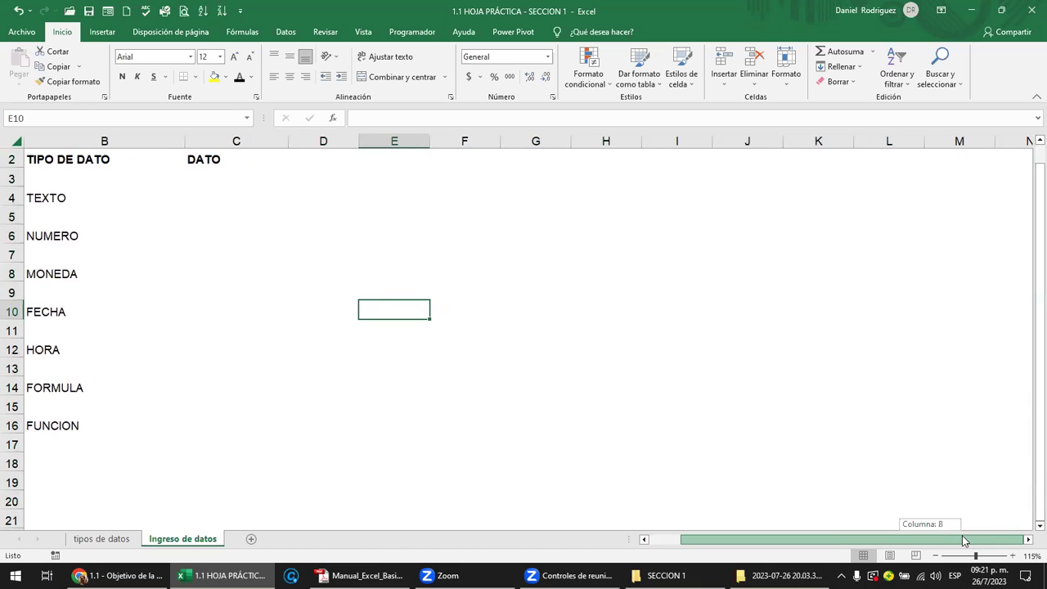
pyautogui.moveTo(964, 540); pyautogui.dragTo(965, 540)
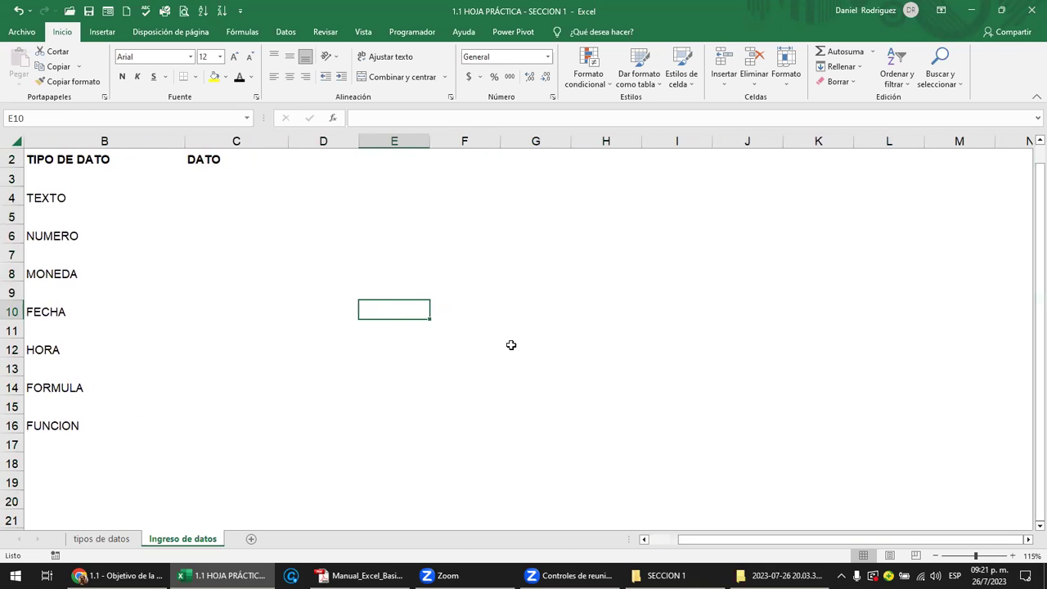
pyautogui.press('Up')
pyautogui.press('Up')
pyautogui.press('Left')
pyautogui.press('Left')
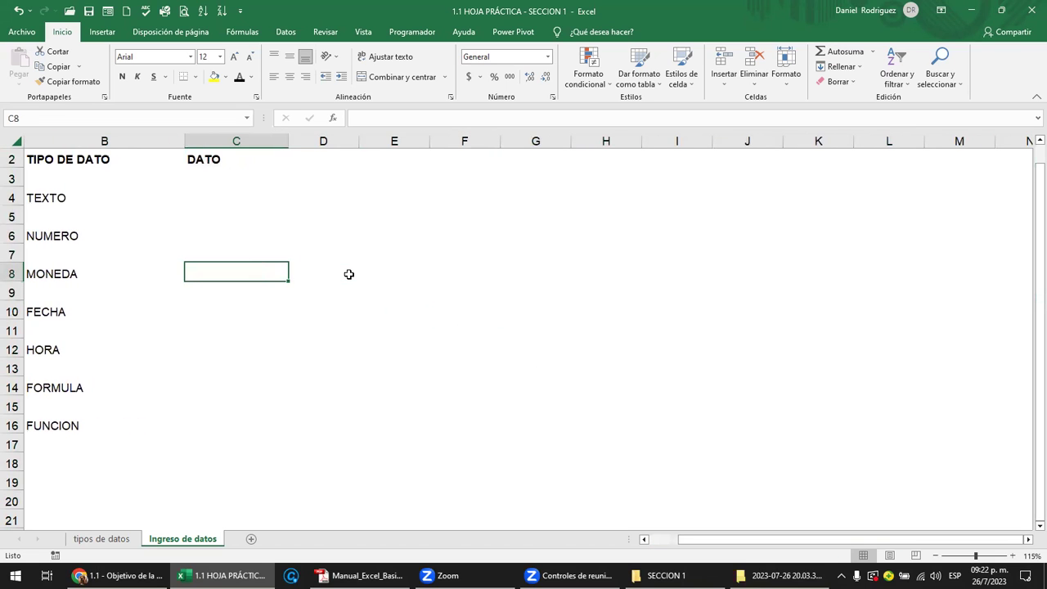
pyautogui.press('Left')
pyautogui.press('Left')
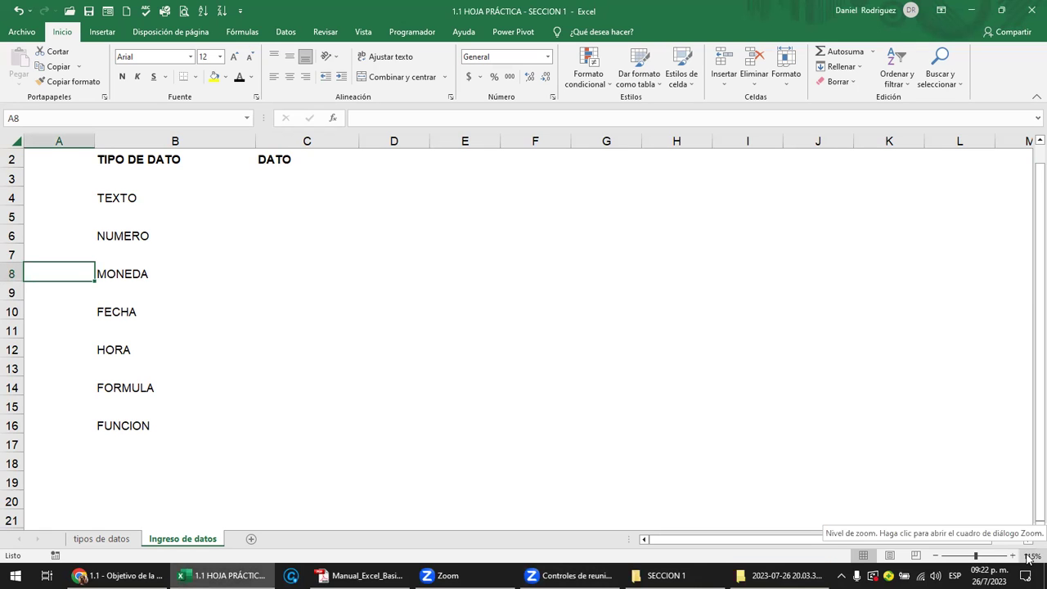
# Step: Set a custom 190% zoom through the status-bar zoom dialog
pyautogui.click(1029, 558)
pyautogui.click(509, 345)
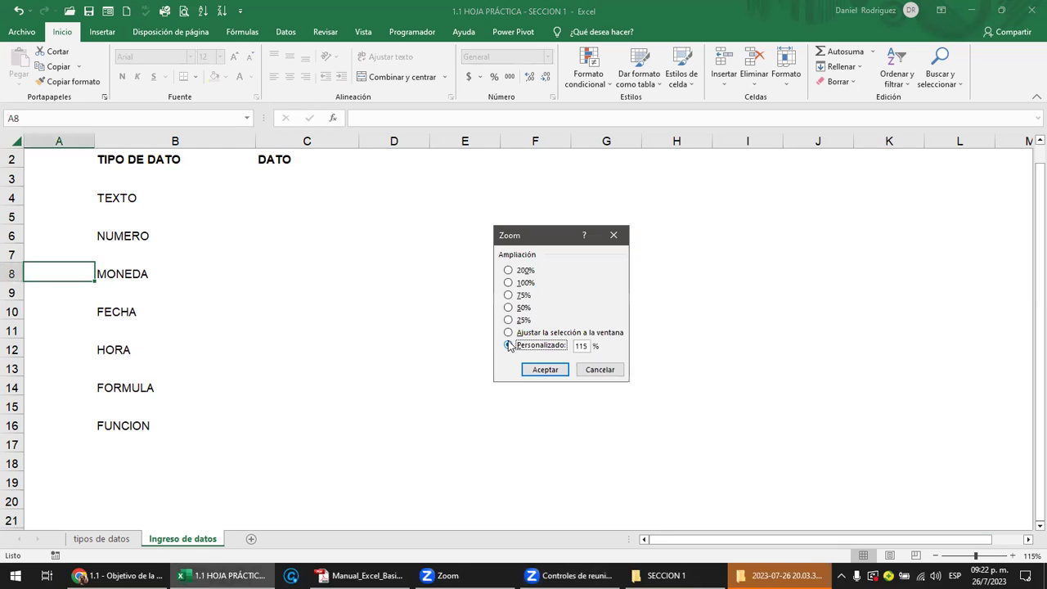
pyautogui.click(511, 273)
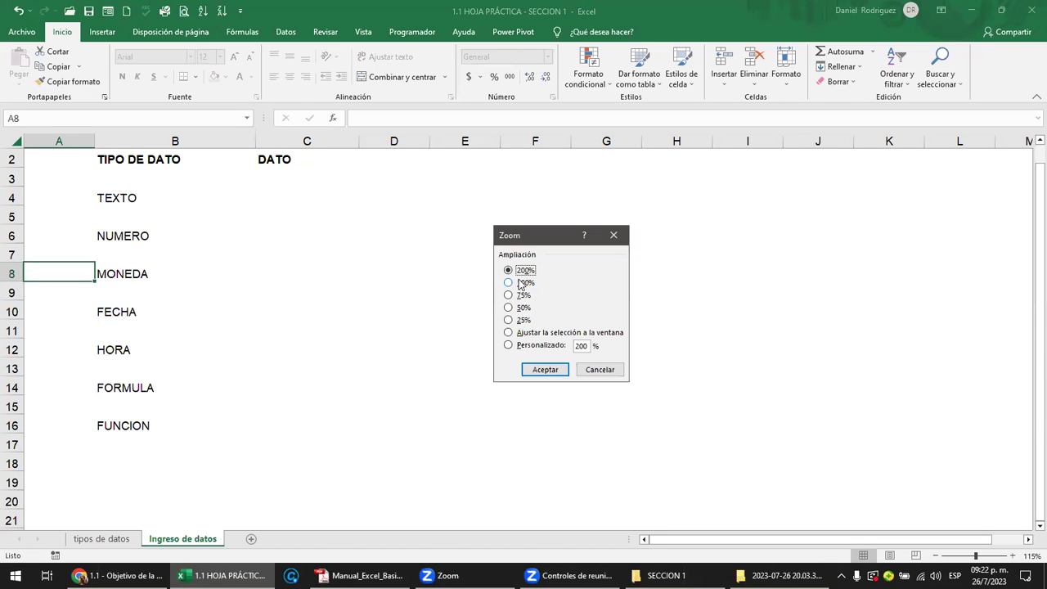
pyautogui.doubleClick(589, 346)
pyautogui.write('190')
pyautogui.press('Return')
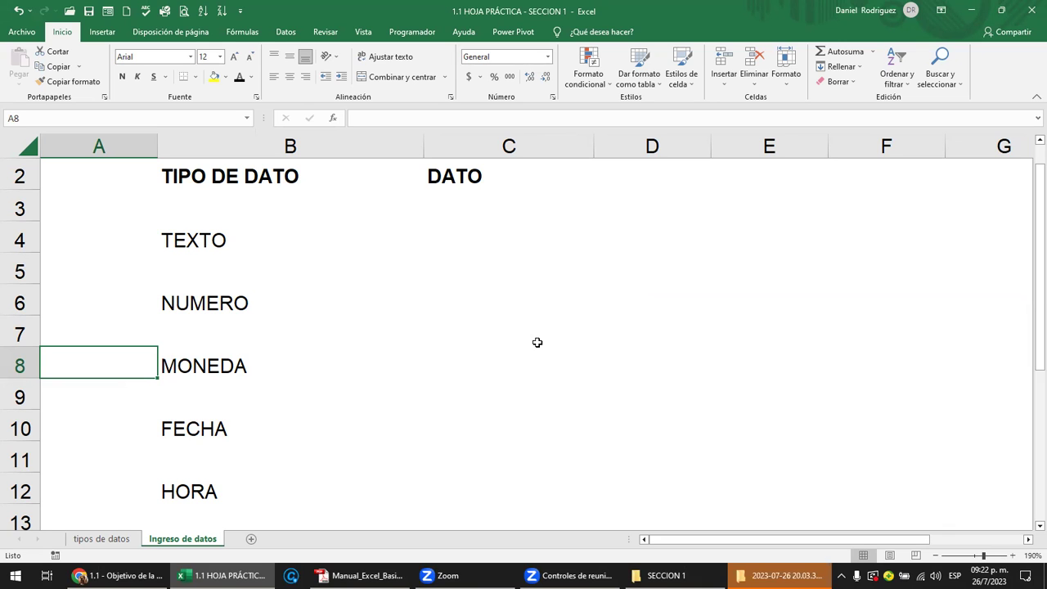
pyautogui.scroll(4, 537, 342)
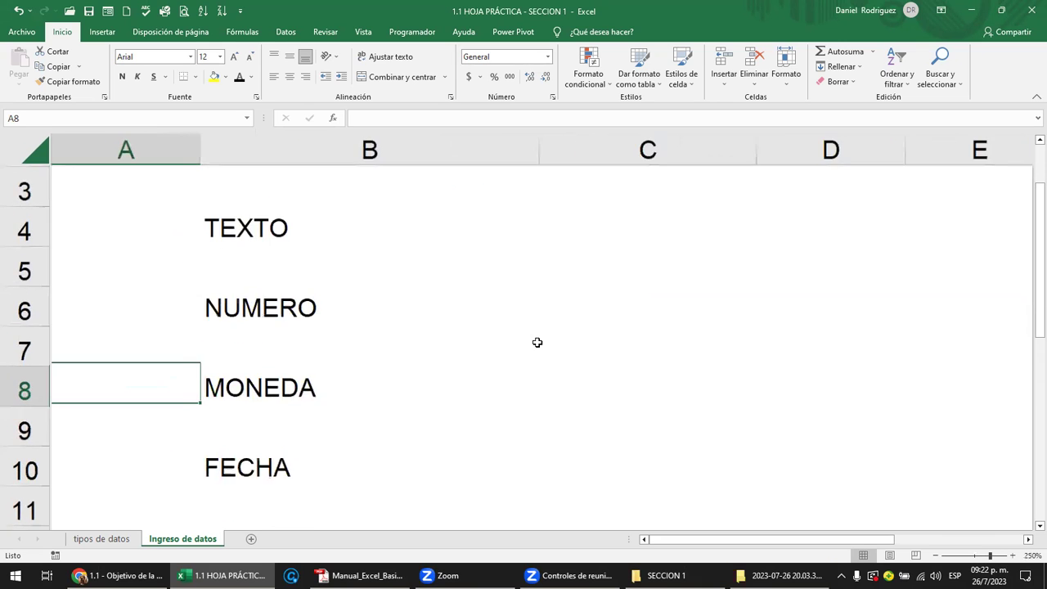
pyautogui.scroll(-3, 583, 351)
pyautogui.scroll(-2, 450, 368)
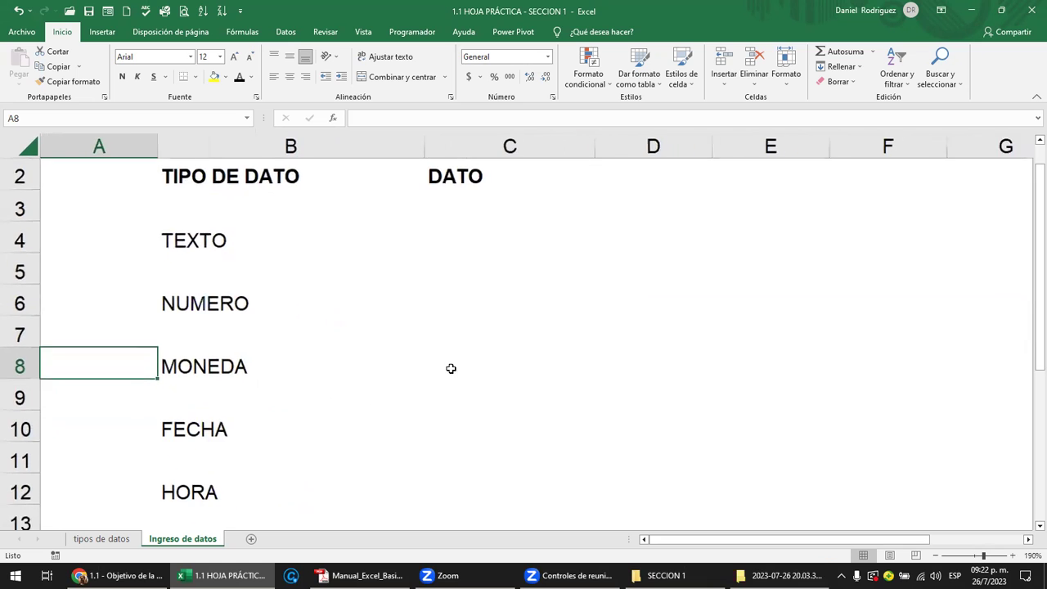
pyautogui.scroll(-2, 451, 368)
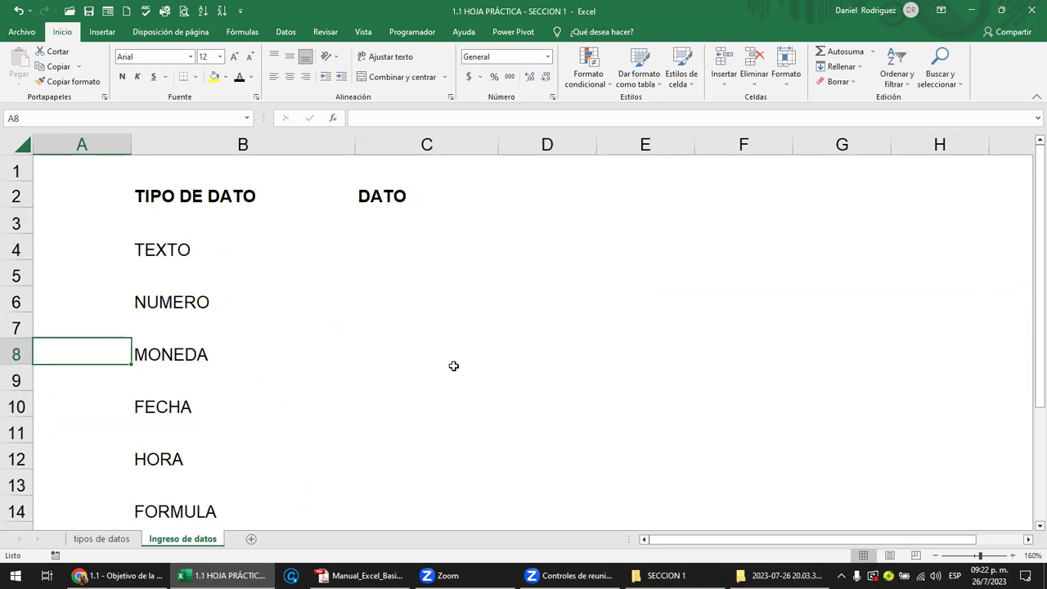
pyautogui.scroll(-1, 453, 365)
pyautogui.scroll(2, 453, 365)
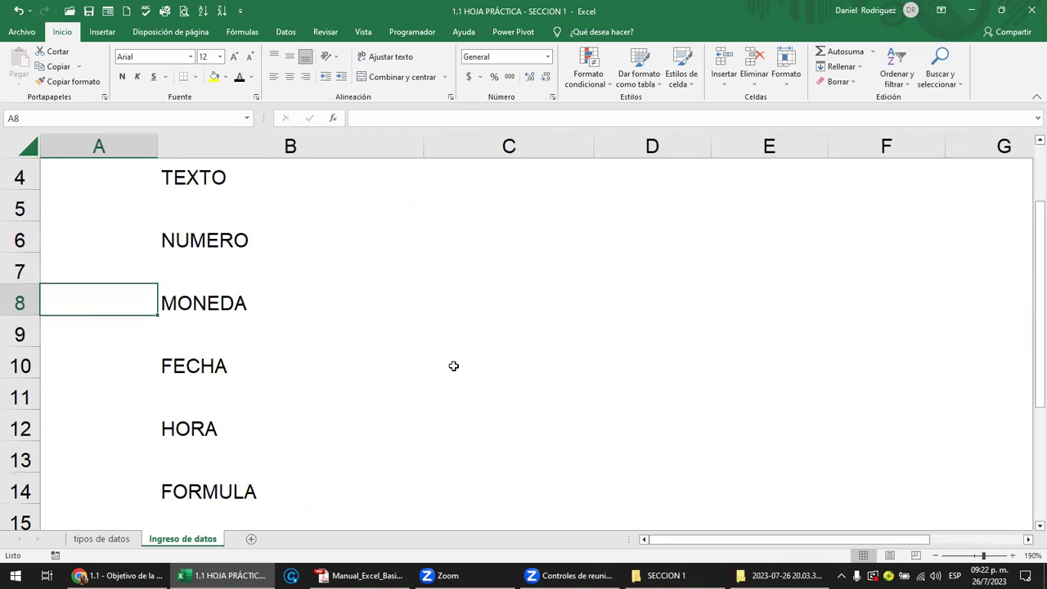
pyautogui.scroll(1, 453, 366)
pyautogui.scroll(-3, 456, 368)
pyautogui.scroll(1, 458, 369)
pyautogui.scroll(2, 460, 369)
pyautogui.scroll(-3, 460, 369)
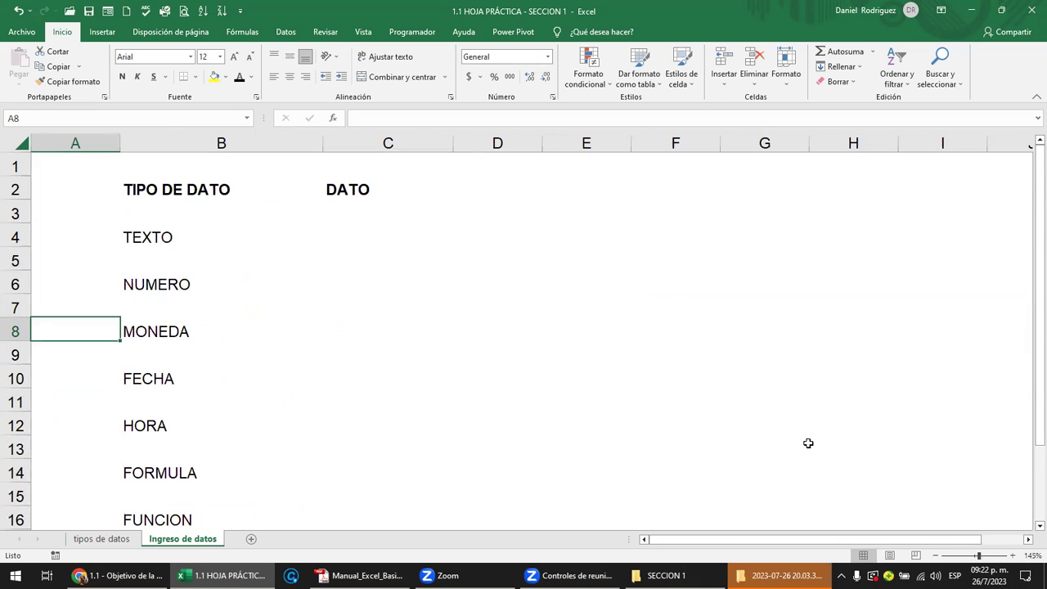
pyautogui.moveTo(977, 555); pyautogui.dragTo(974, 554)
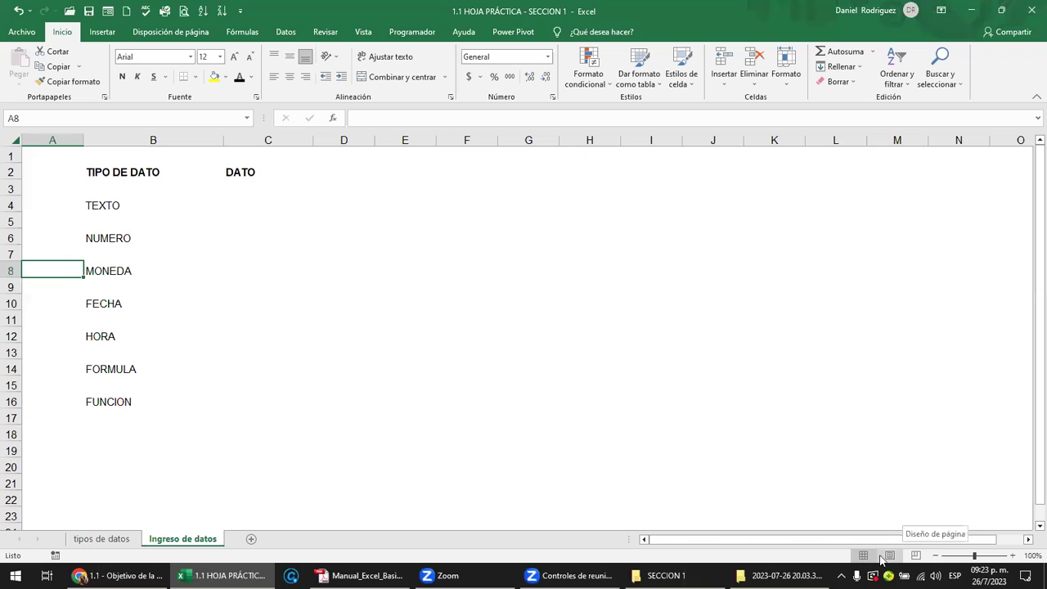
pyautogui.click(70, 170)
pyautogui.click(109, 170)
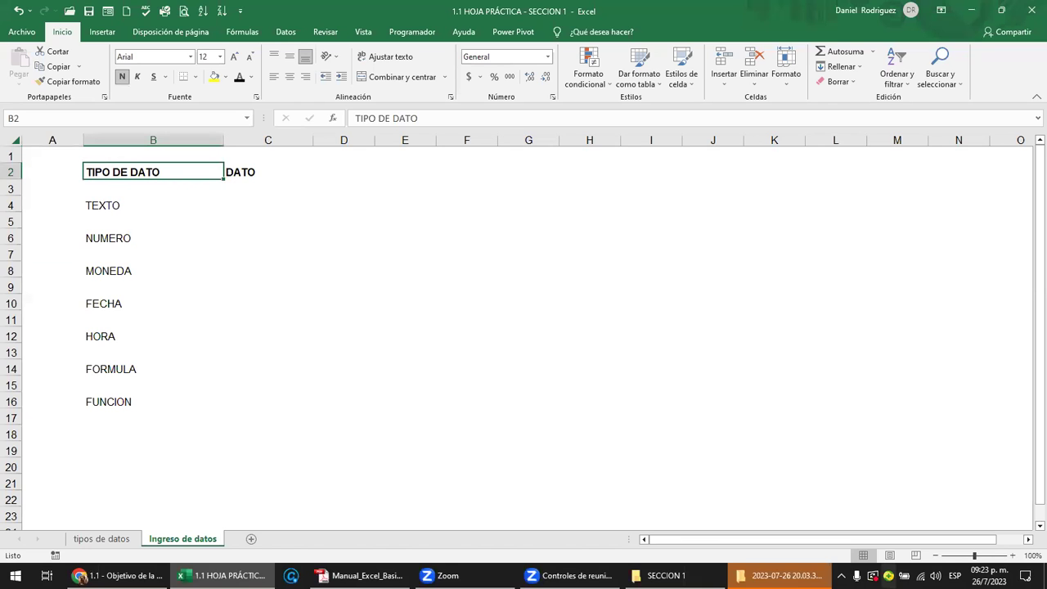
pyautogui.click(127, 202)
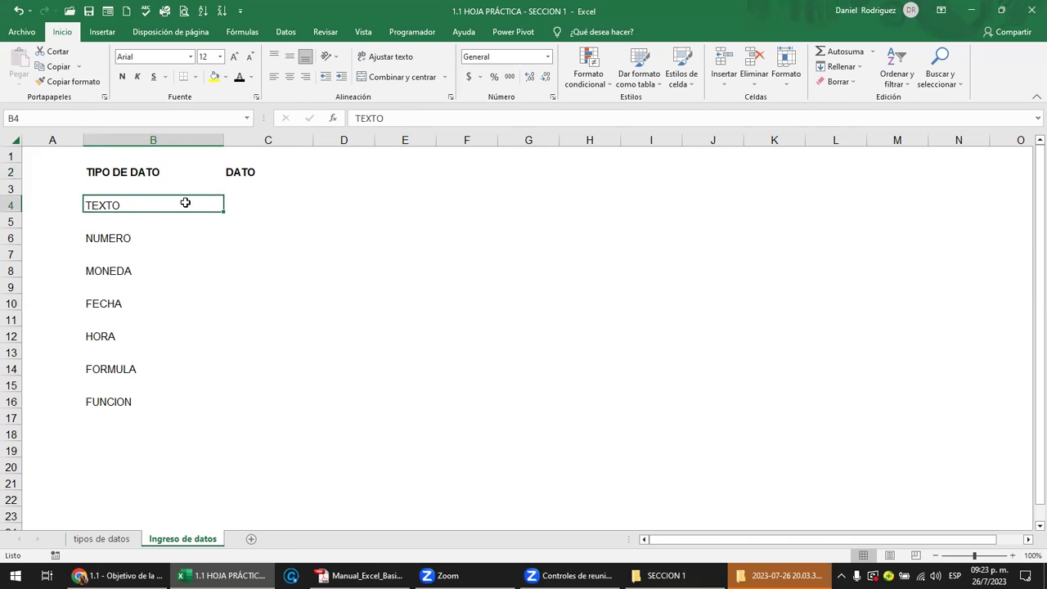
pyautogui.click(232, 203)
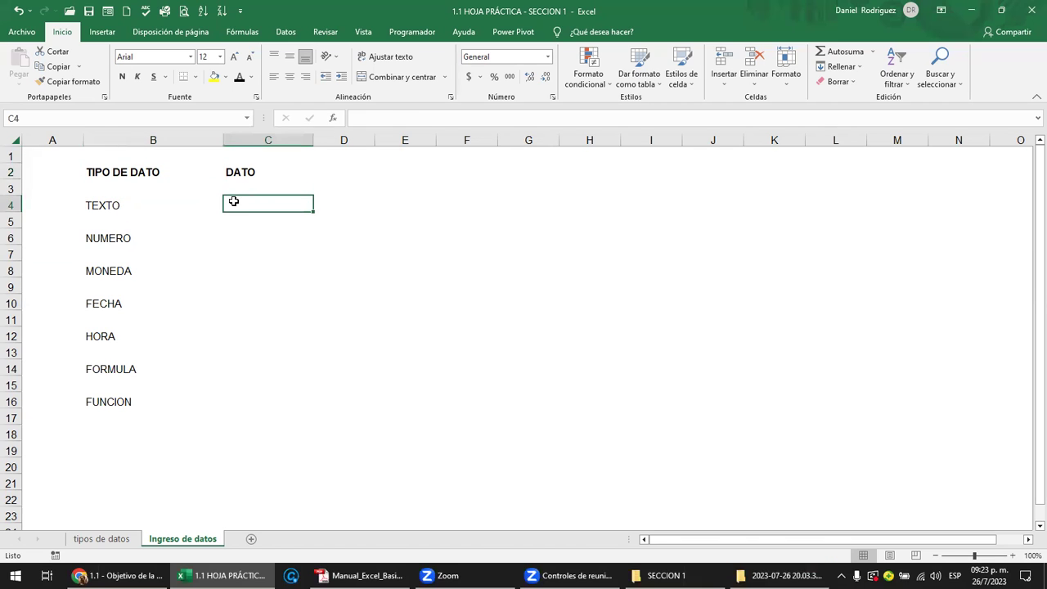
# Step: Switch the sheet to Page Layout view and scroll through the printed pages
pyautogui.click(893, 558)
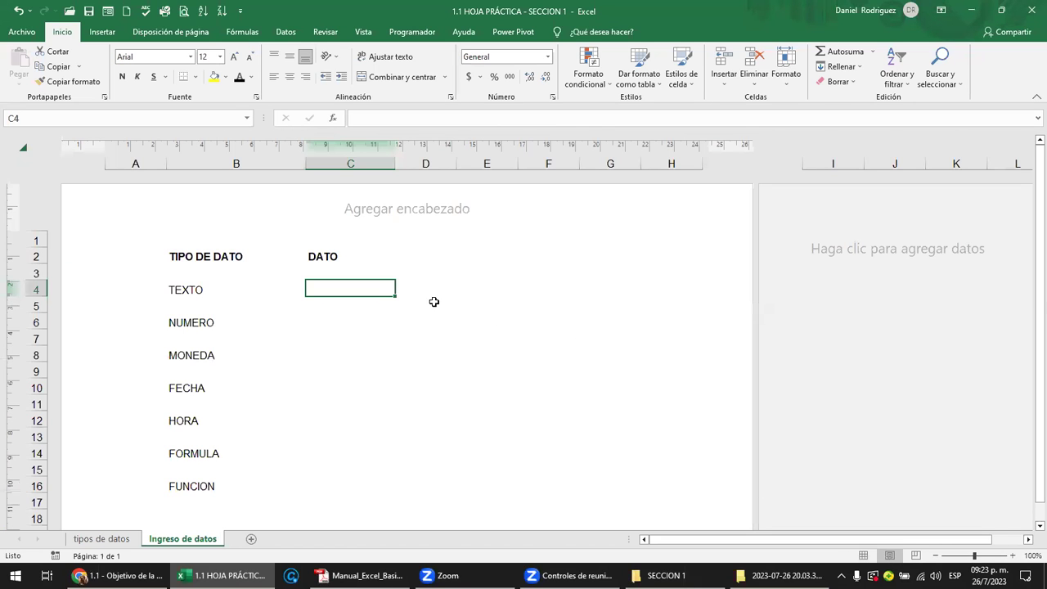
pyautogui.keyDown('ctrl'); pyautogui.scroll(-2, 435, 302); pyautogui.keyUp('ctrl')
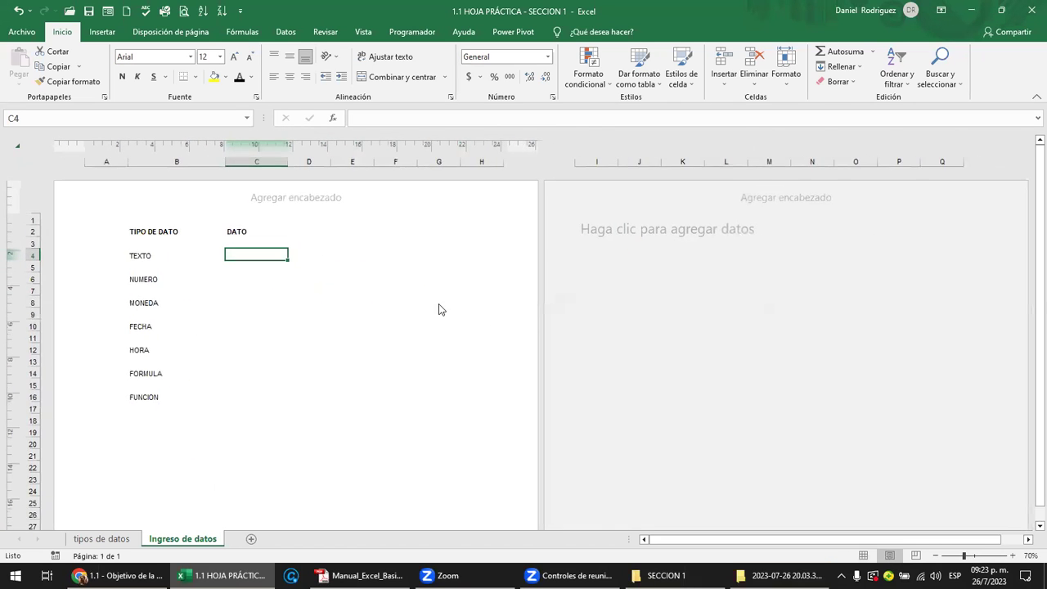
pyautogui.keyDown('ctrl'); pyautogui.scroll(-1, 440, 308); pyautogui.keyUp('ctrl')
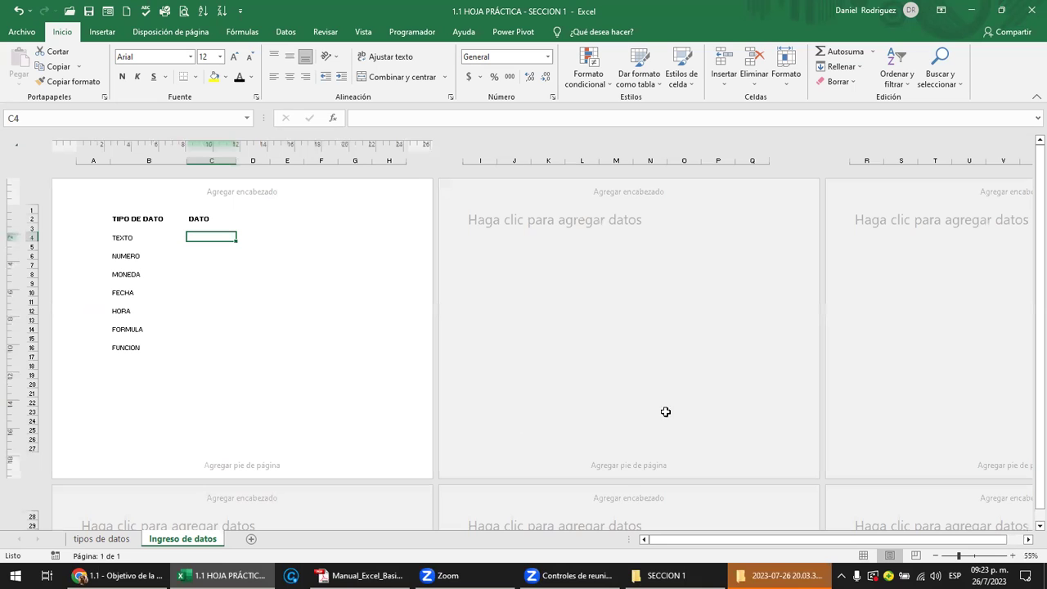
pyautogui.scroll(-1, 540, 302)
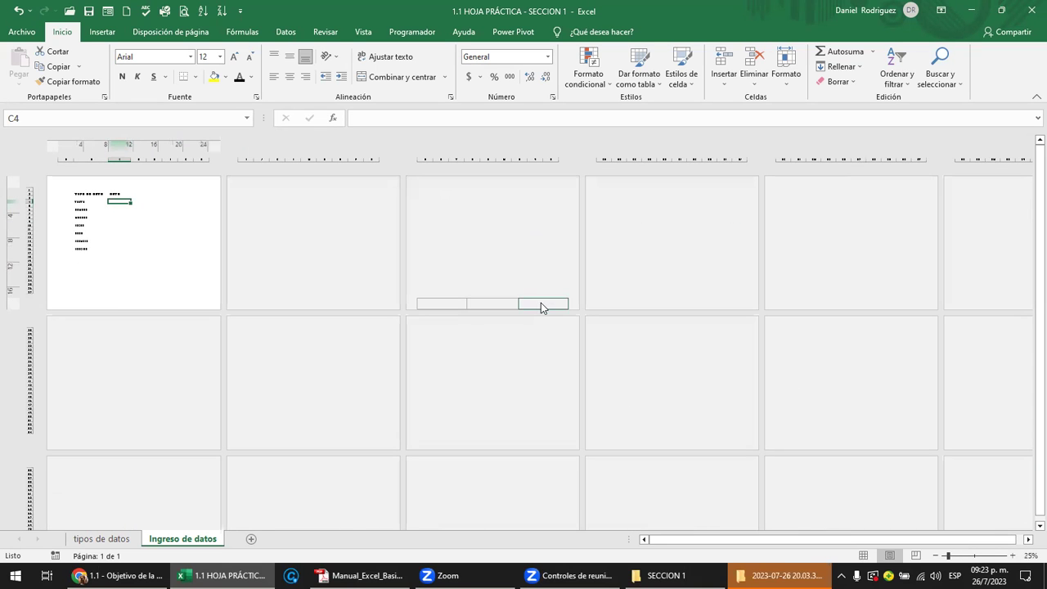
pyautogui.scroll(2, 540, 302)
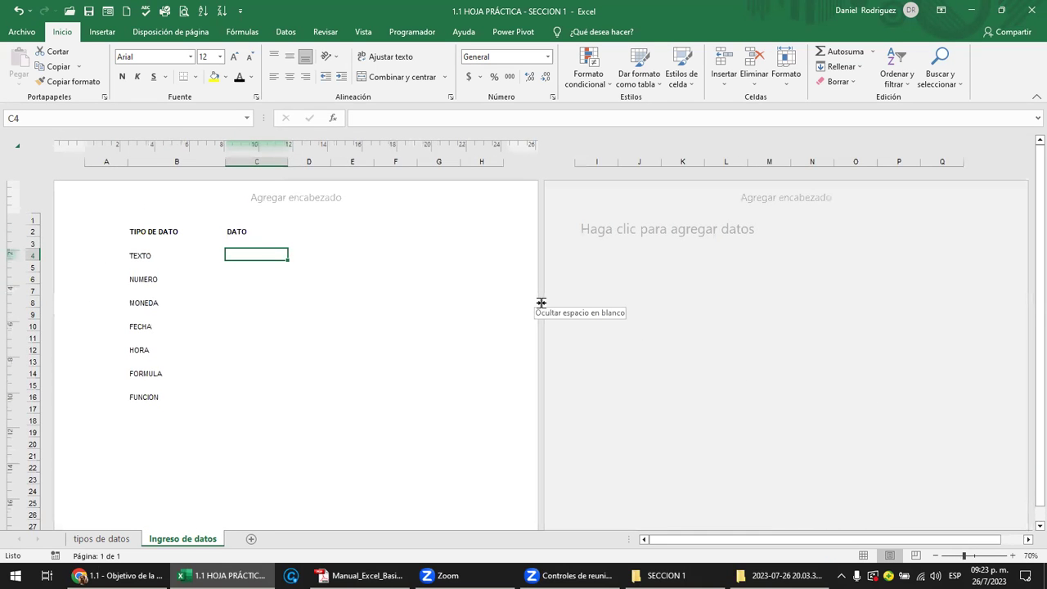
pyautogui.scroll(-1, 539, 300)
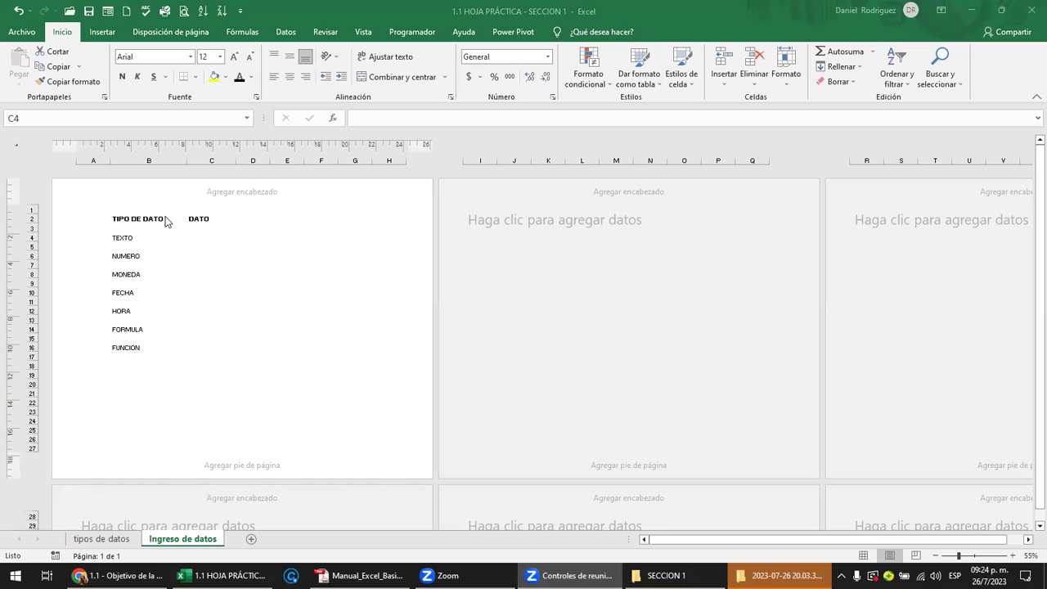
pyautogui.click(893, 558)
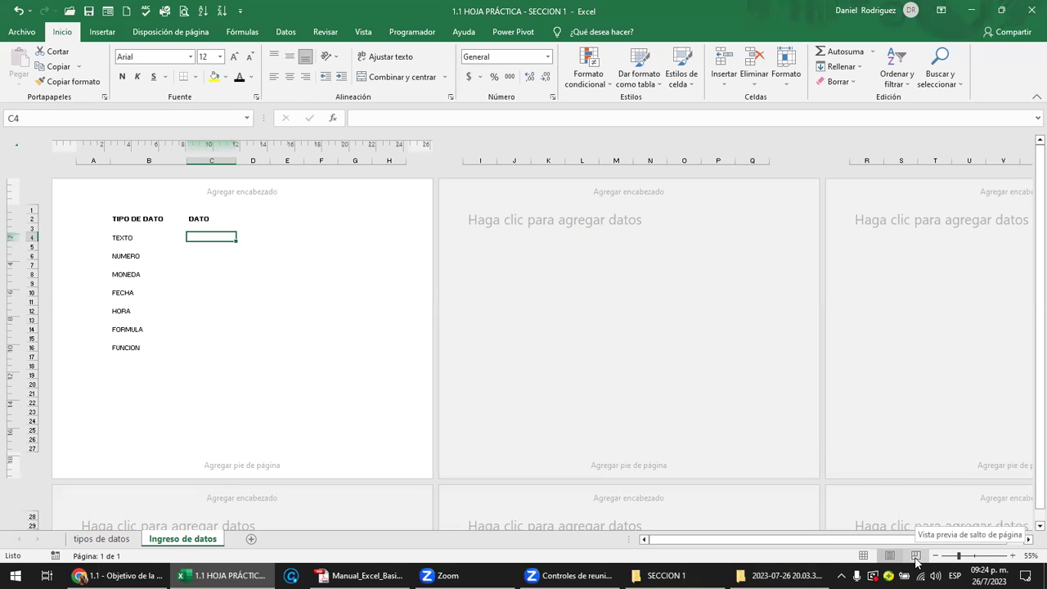
# Step: Switch to Page Break Preview and select the printed range A1:C16
pyautogui.click(916, 555)
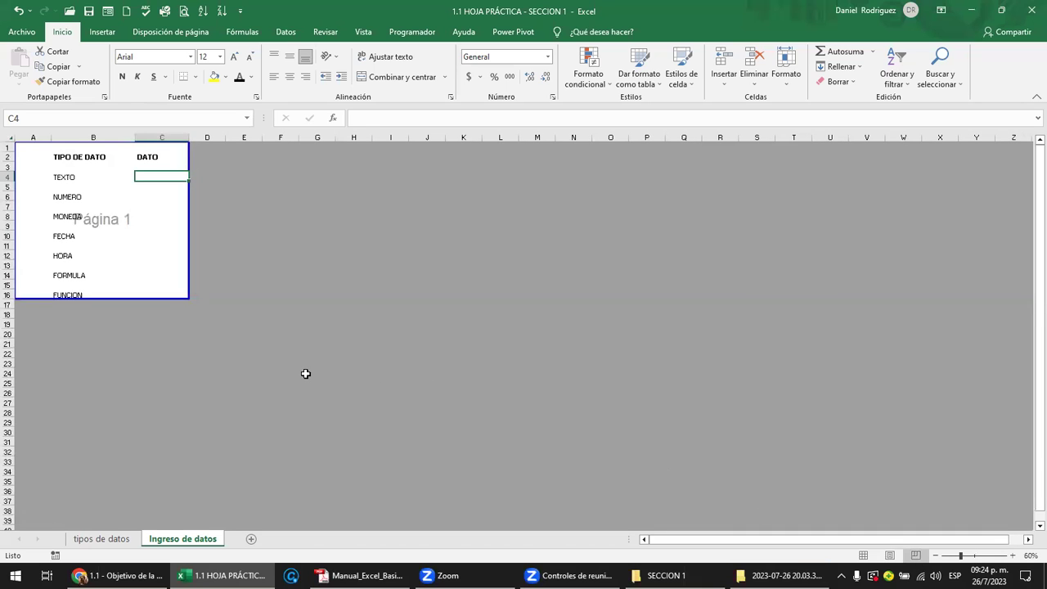
pyautogui.scroll(3, 305, 374)
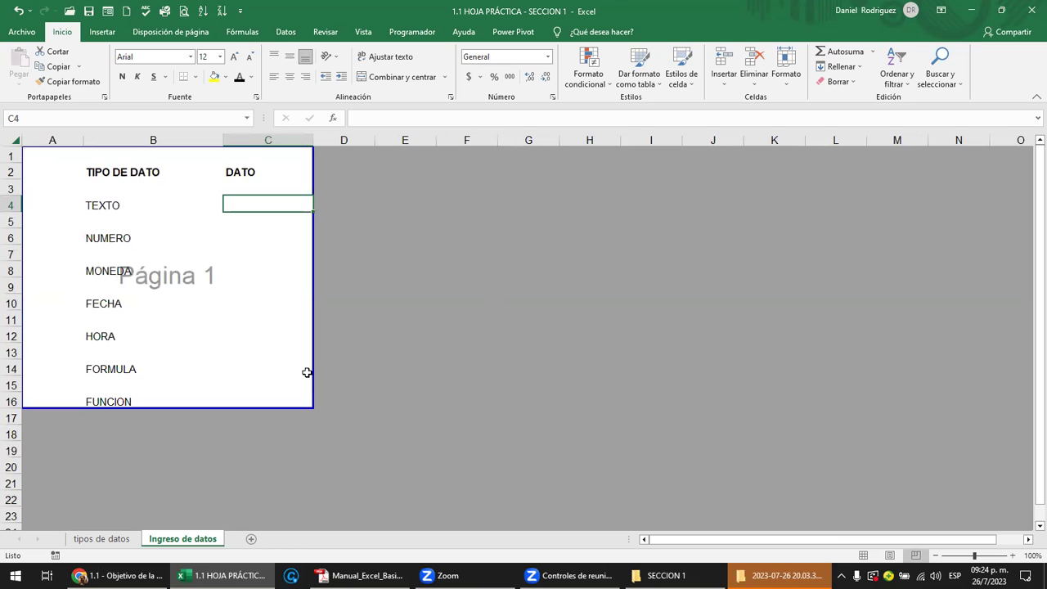
pyautogui.moveTo(72, 162); pyautogui.dragTo(252, 397)
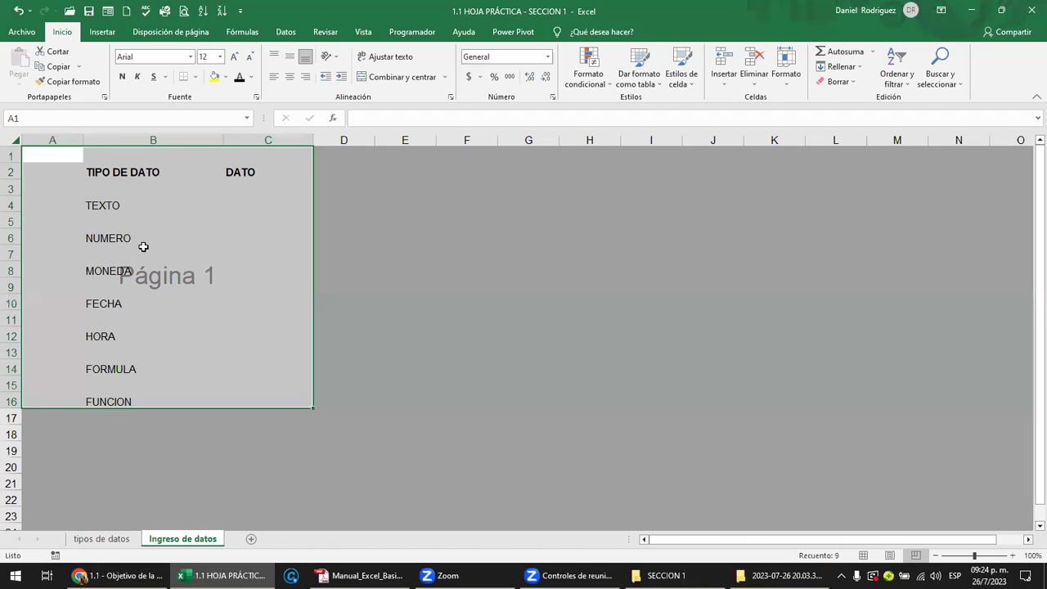
# Step: Enter A in each cell from C4 through I4
pyautogui.click(241, 211)
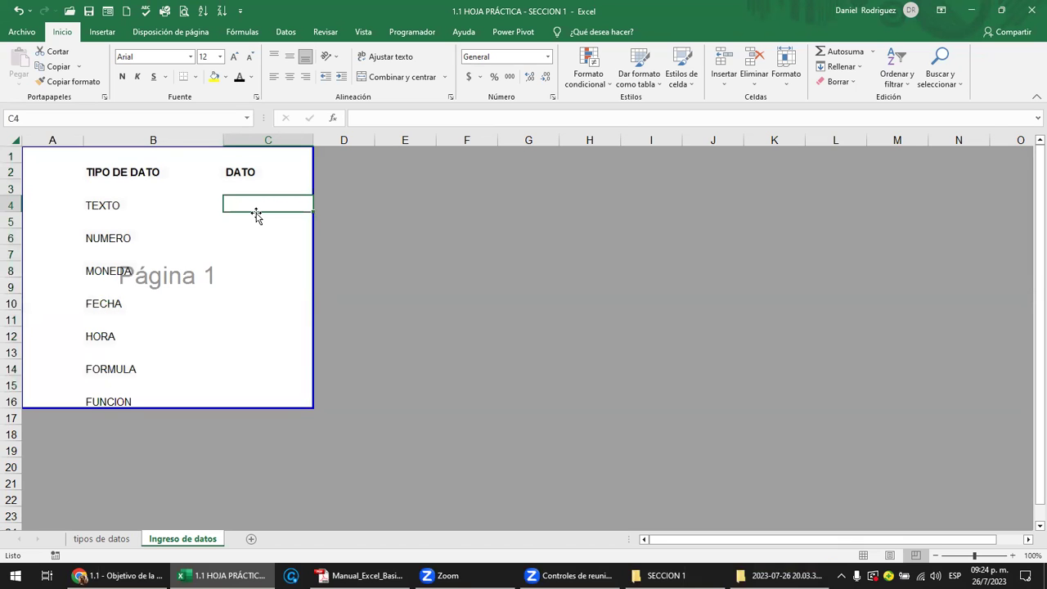
pyautogui.write('A')
pyautogui.press('Tab')
pyautogui.write('A')
pyautogui.press('Tab')
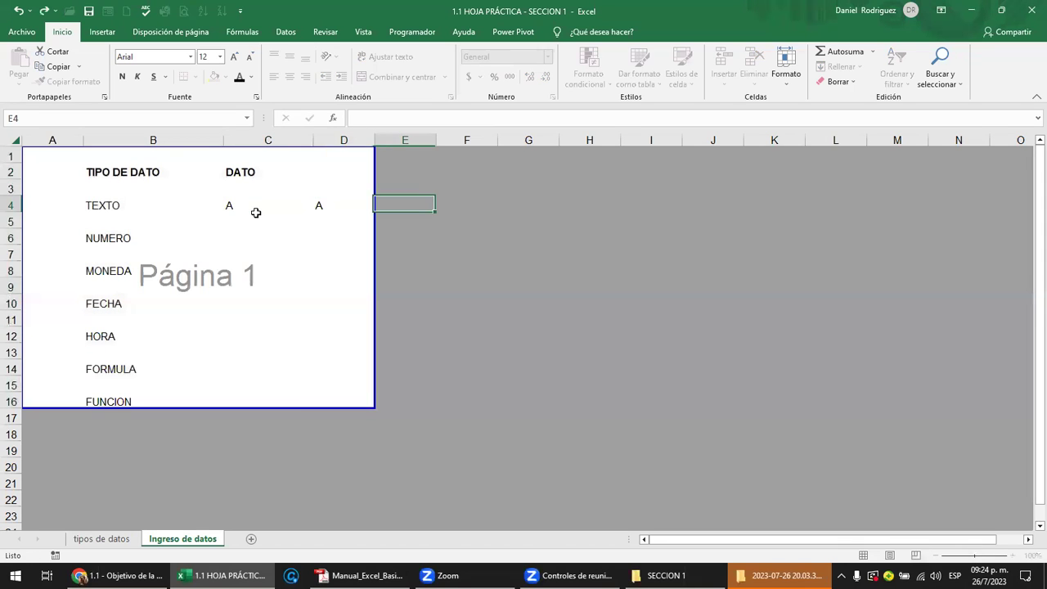
pyautogui.write('A')
pyautogui.press('Tab')
pyautogui.write('A')
pyautogui.press('Tab')
pyautogui.write('A')
pyautogui.press('Tab')
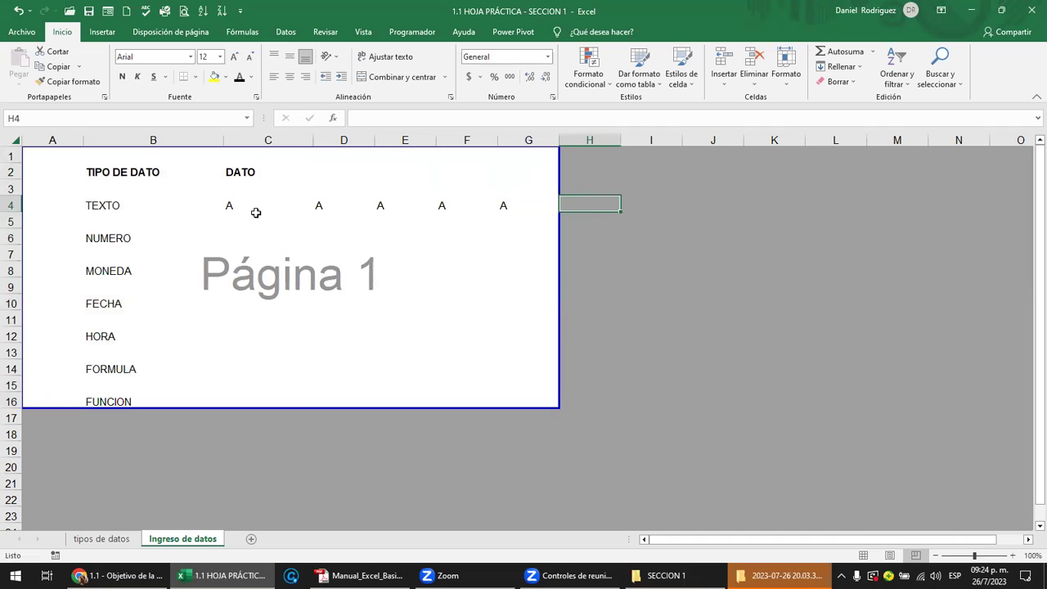
pyautogui.write('A')
pyautogui.press('Tab')
pyautogui.write('A')
pyautogui.press('Tab')
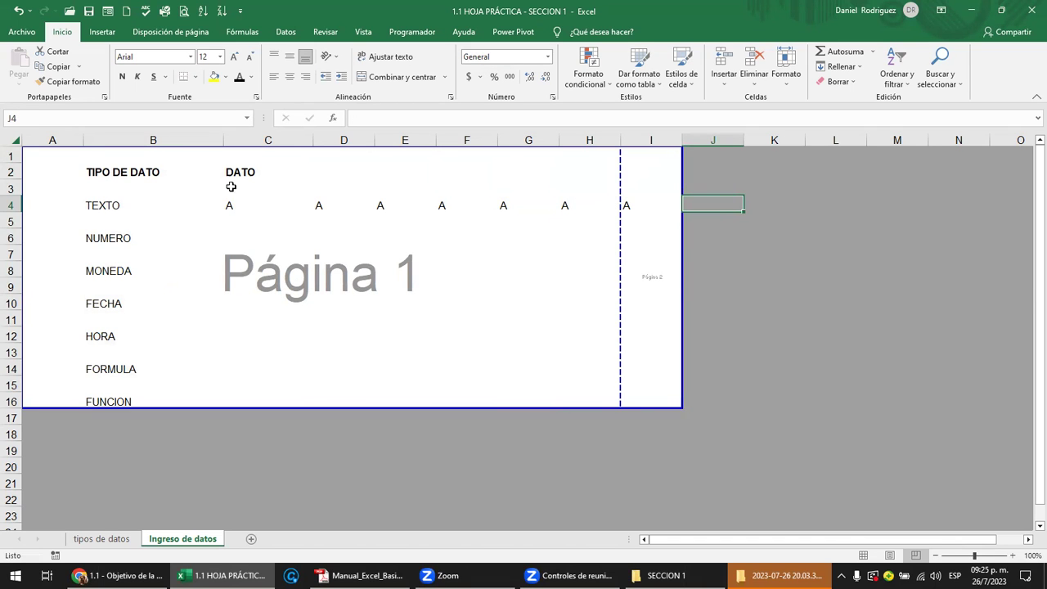
# Step: Drag the page break so column I joins page 1
pyautogui.moveTo(93, 170)
pyautogui.mouseDown()
pyautogui.moveTo(405, 222)
pyautogui.moveTo(587, 398)
pyautogui.mouseUp()
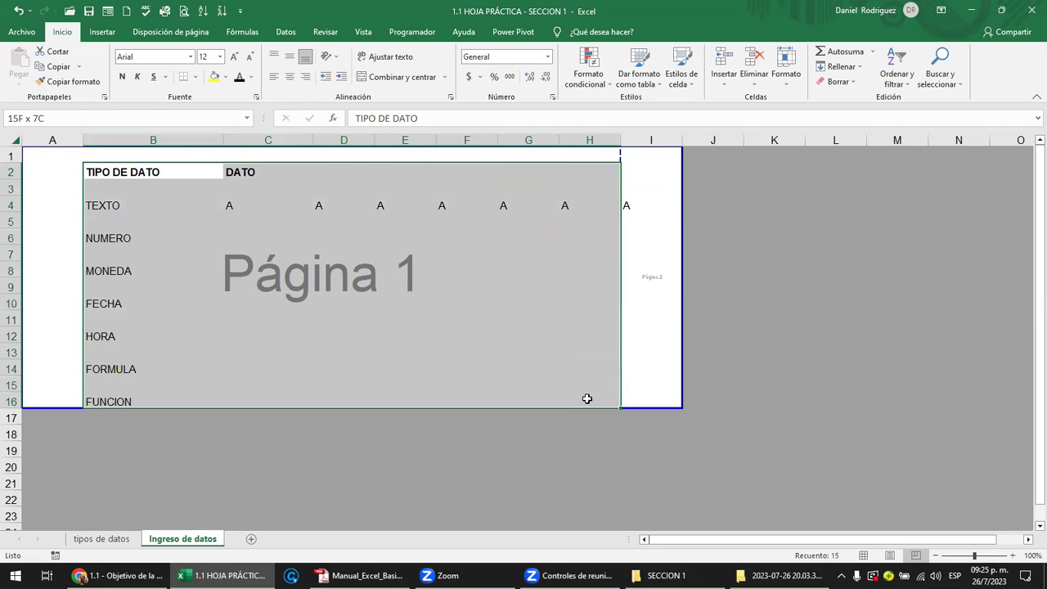
pyautogui.click(646, 284)
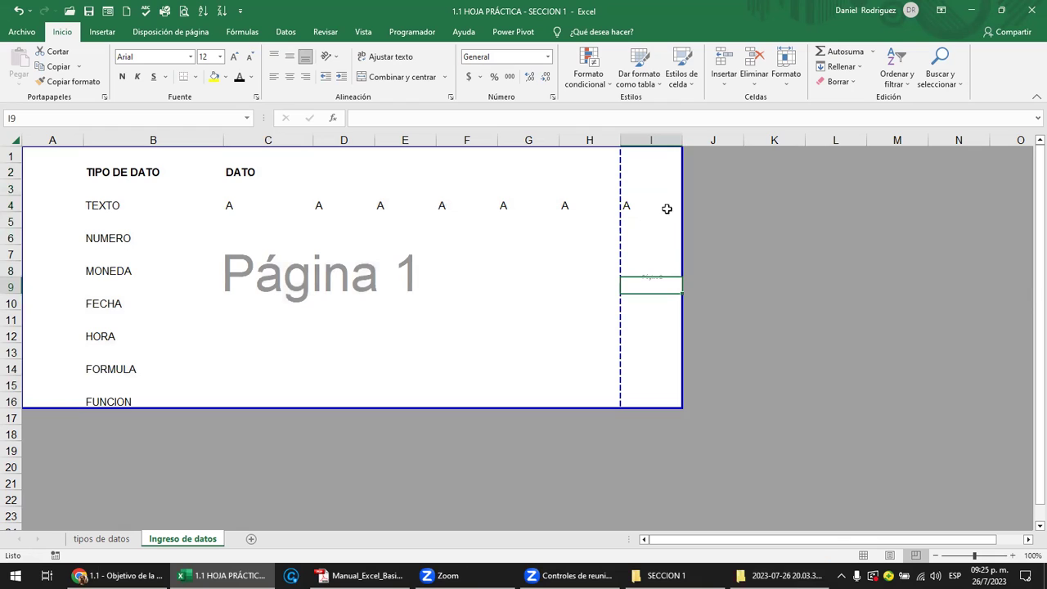
pyautogui.click(718, 220)
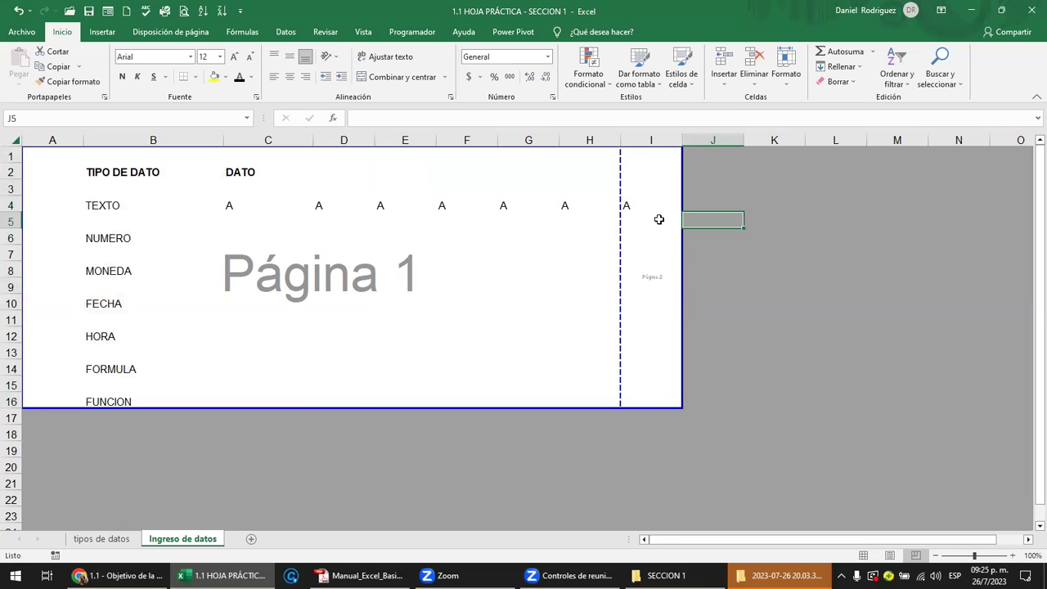
pyautogui.click(636, 204)
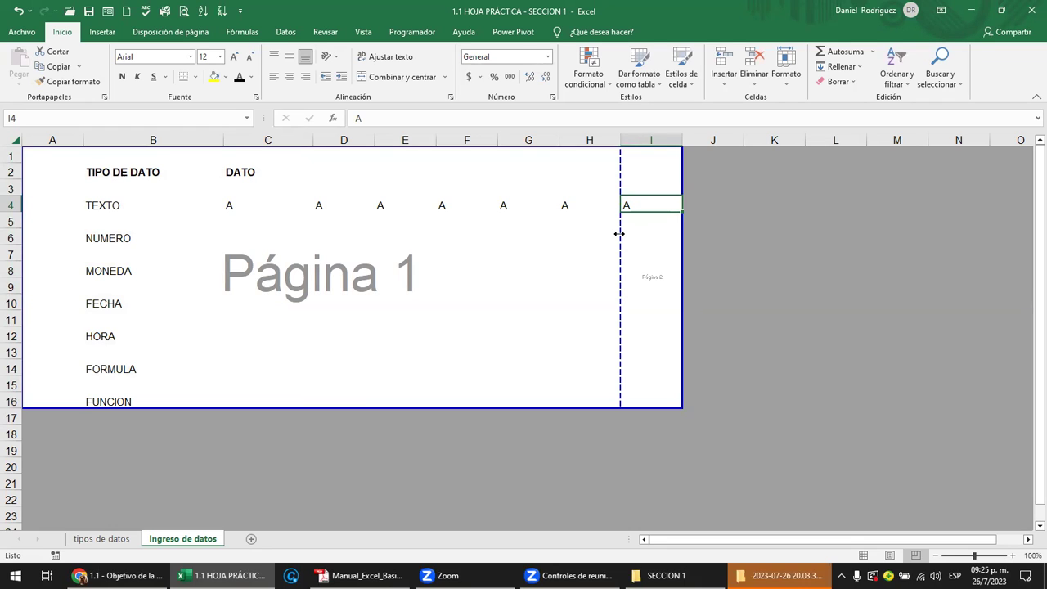
pyautogui.moveTo(619, 234); pyautogui.dragTo(681, 232)
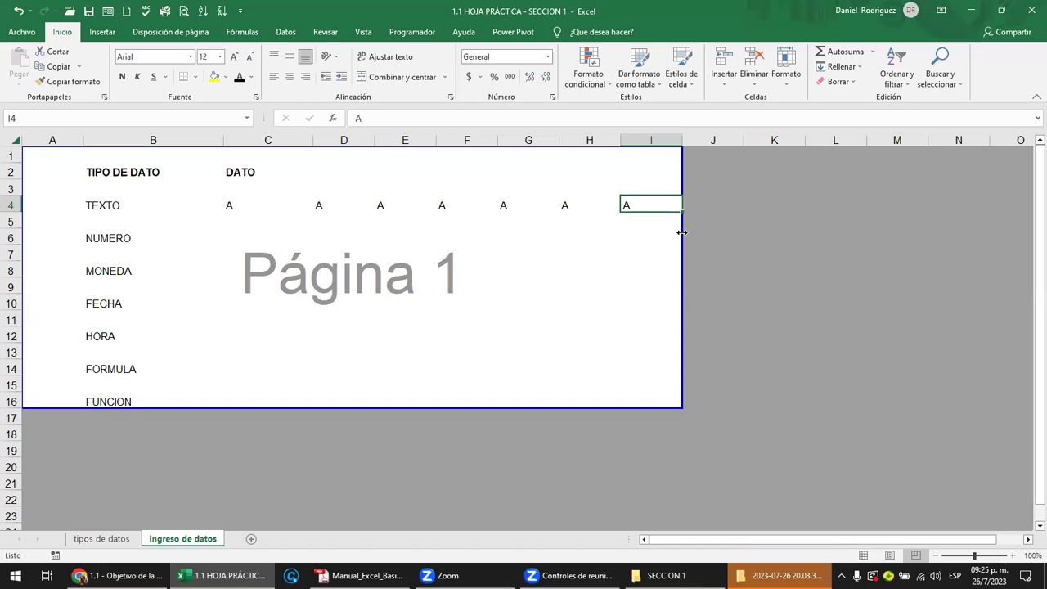
# Step: Enter A across I4 to K4 and move the page break right to widen page 1
pyautogui.write('A')
pyautogui.press('Tab')
pyautogui.write('A')
pyautogui.press('Tab')
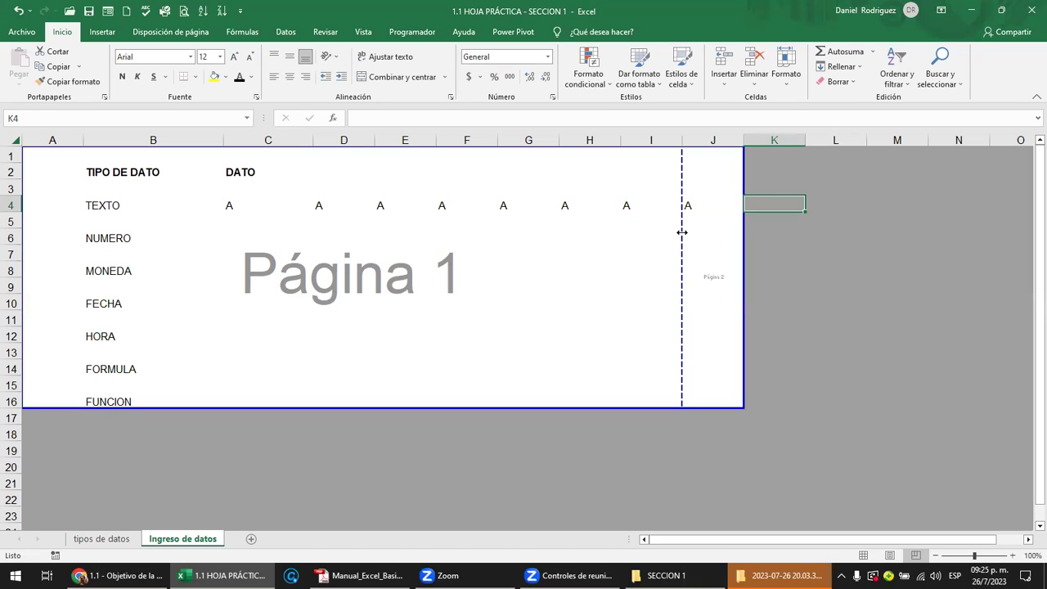
pyautogui.write('A')
pyautogui.press('Tab')
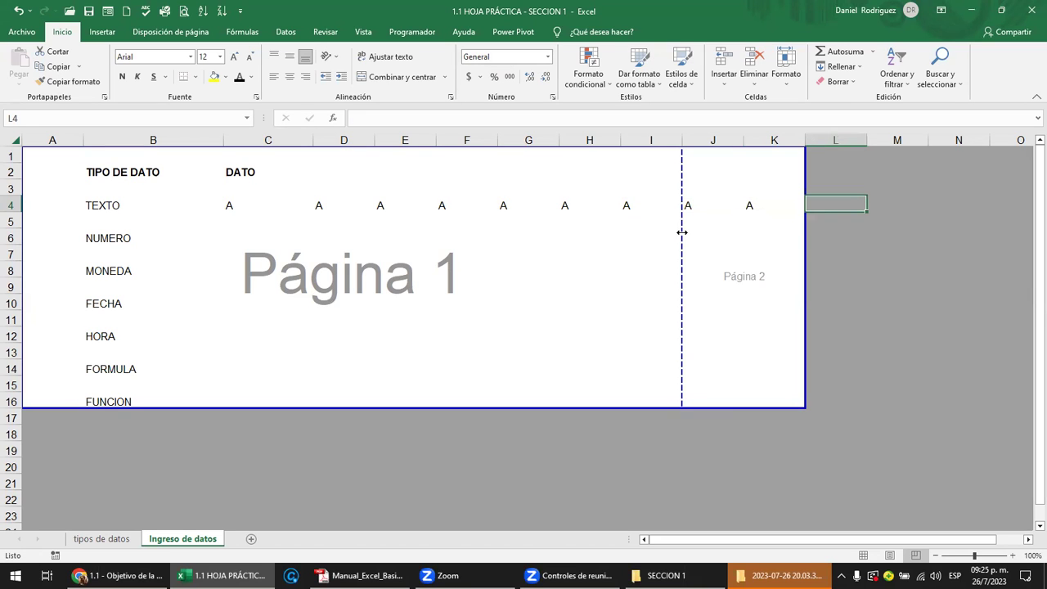
pyautogui.moveTo(681, 232); pyautogui.dragTo(808, 240)
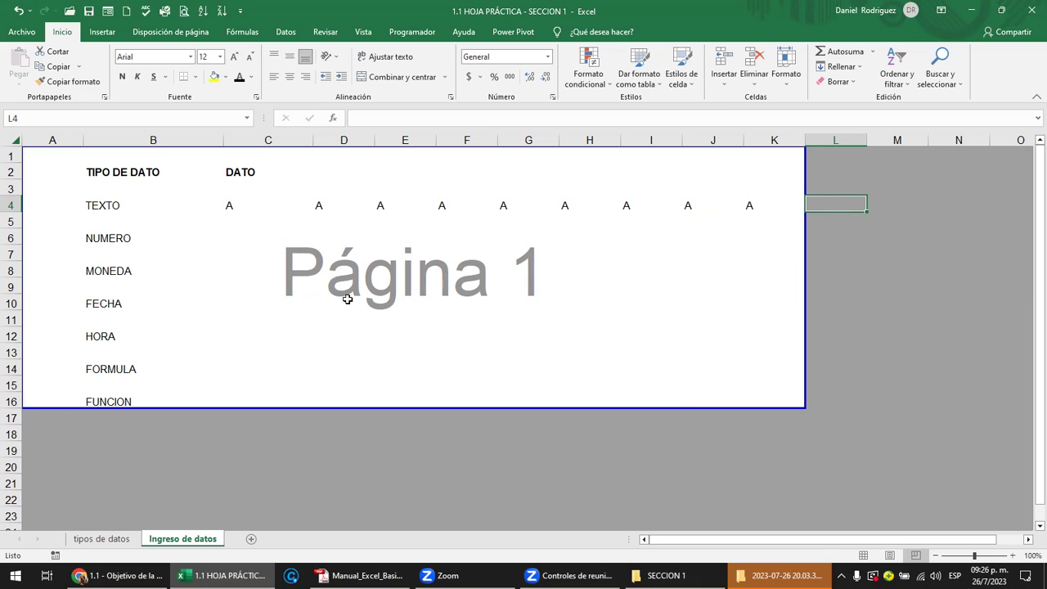
# Step: Enter B in cells I4, J4 and K4 of the TEXTO row
pyautogui.click(442, 204)
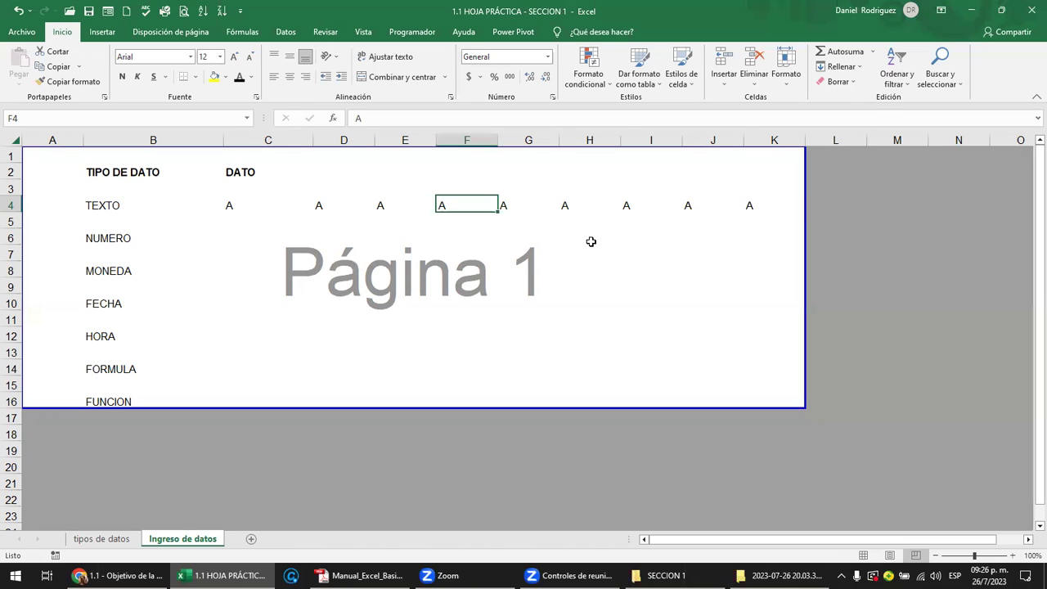
pyautogui.press('Right')
pyautogui.press('Right')
pyautogui.press('Right')
pyautogui.write('B')
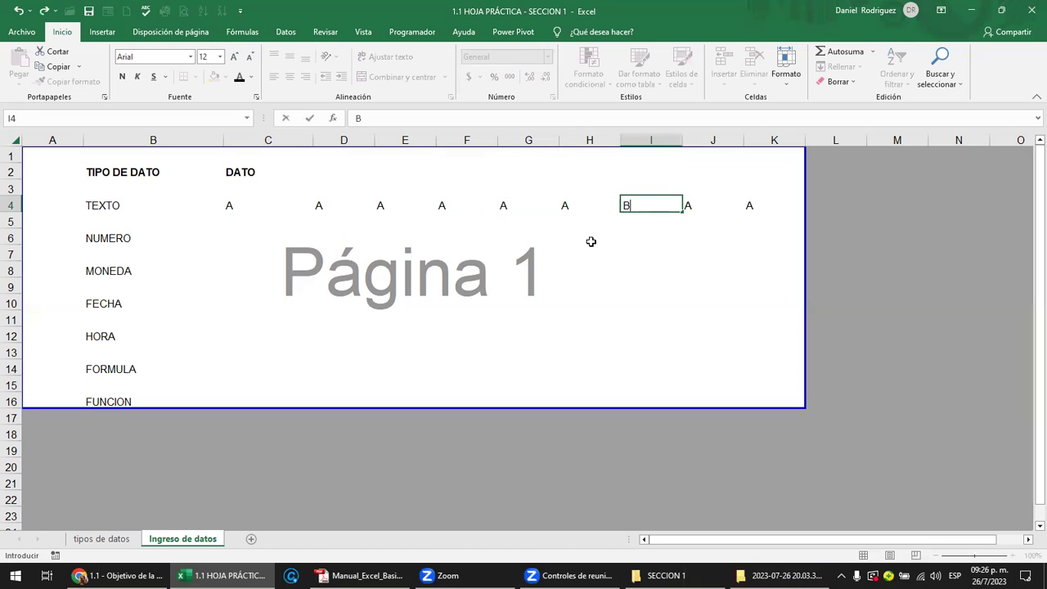
pyautogui.press('Right')
pyautogui.write('B')
pyautogui.press('Right')
pyautogui.write('B')
pyautogui.press('Right')
pyautogui.press('Left')
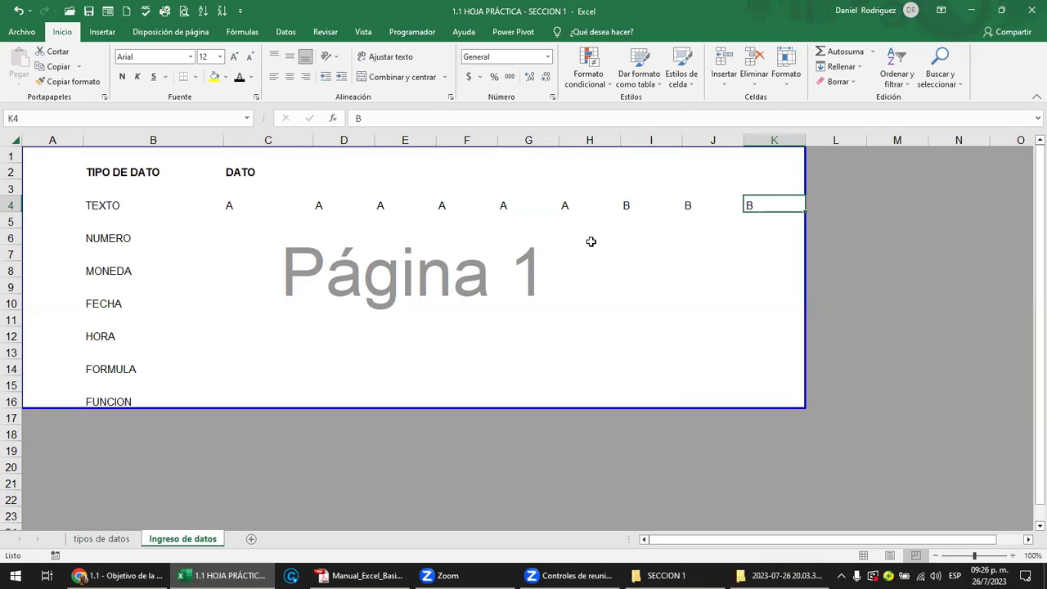
pyautogui.press('Left')
pyautogui.press('Left')
pyautogui.press('Left')
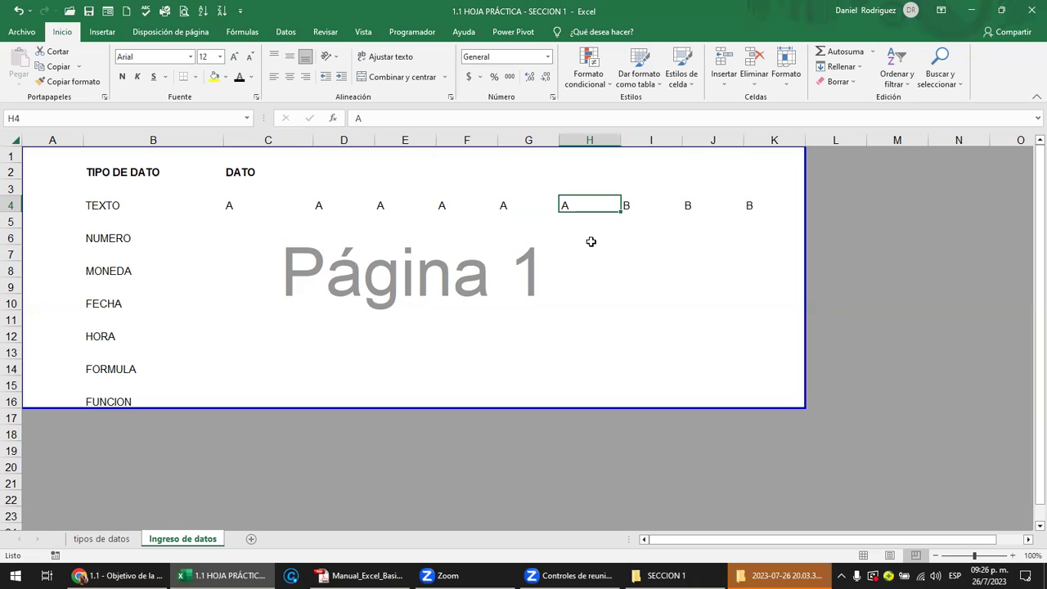
# Step: Pull the page break back so Página 1 ends at column H, leaving columns I–K off the page
pyautogui.moveTo(802, 242)
pyautogui.mouseDown()
pyautogui.moveTo(572, 234)
pyautogui.moveTo(740, 202)
pyautogui.mouseUp()
pyautogui.click(797, 316)
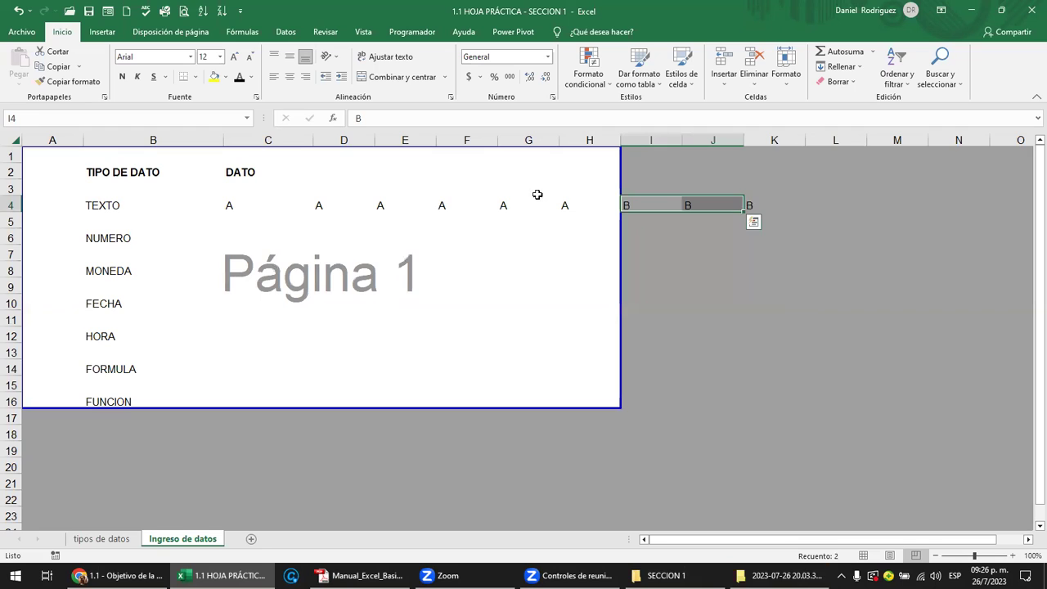
pyautogui.moveTo(47, 160); pyautogui.dragTo(584, 396)
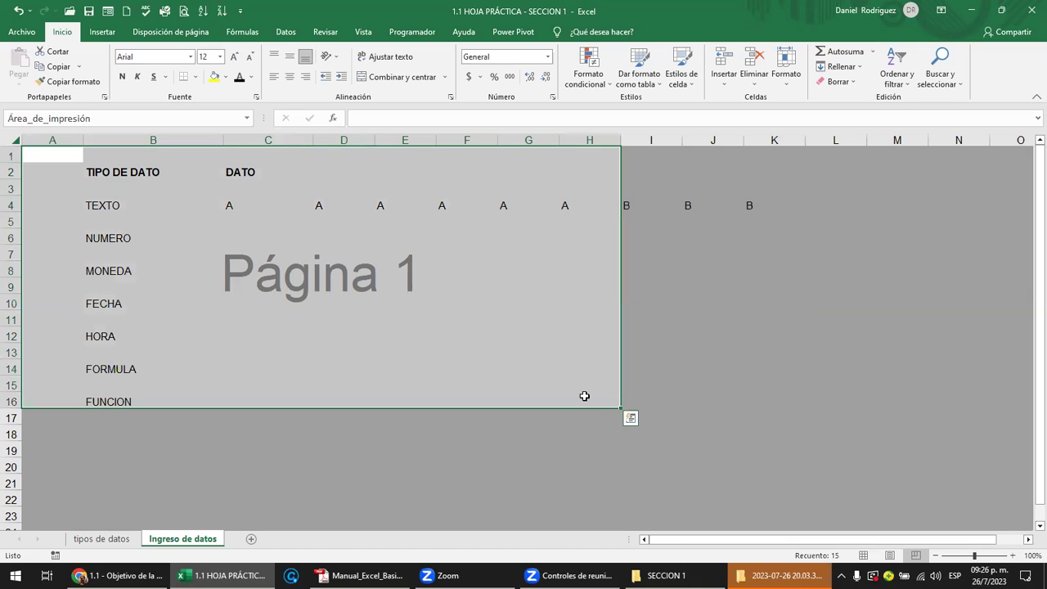
pyautogui.click(641, 205)
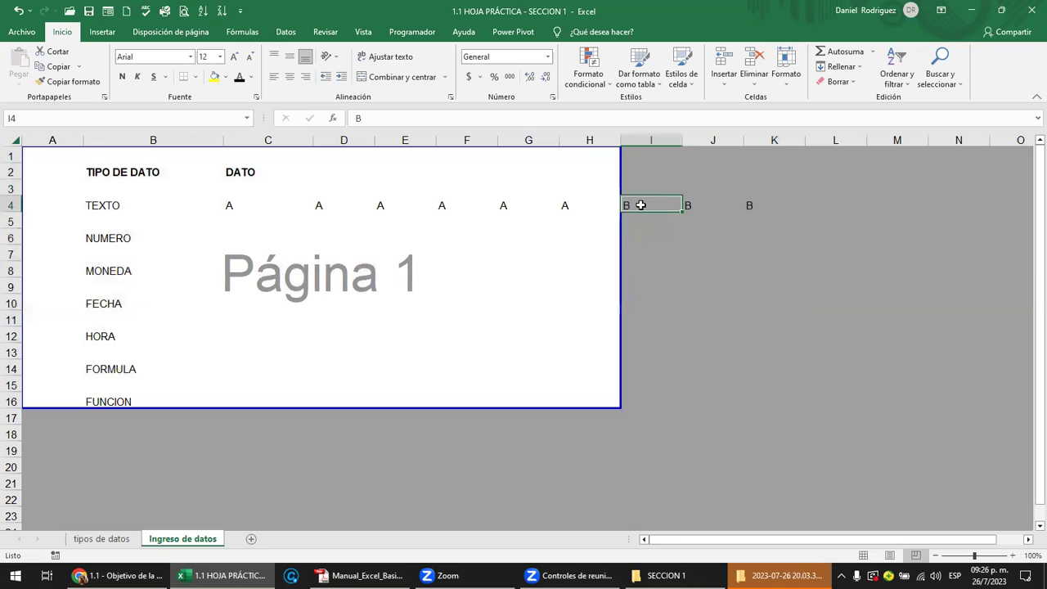
pyautogui.moveTo(651, 140); pyautogui.dragTo(758, 160)
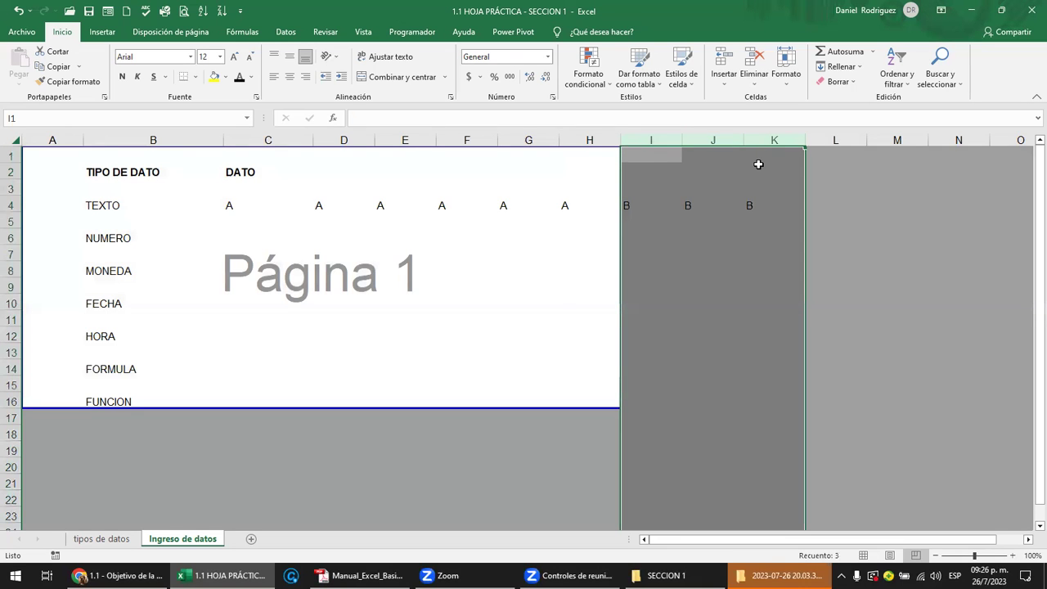
pyautogui.click(656, 206)
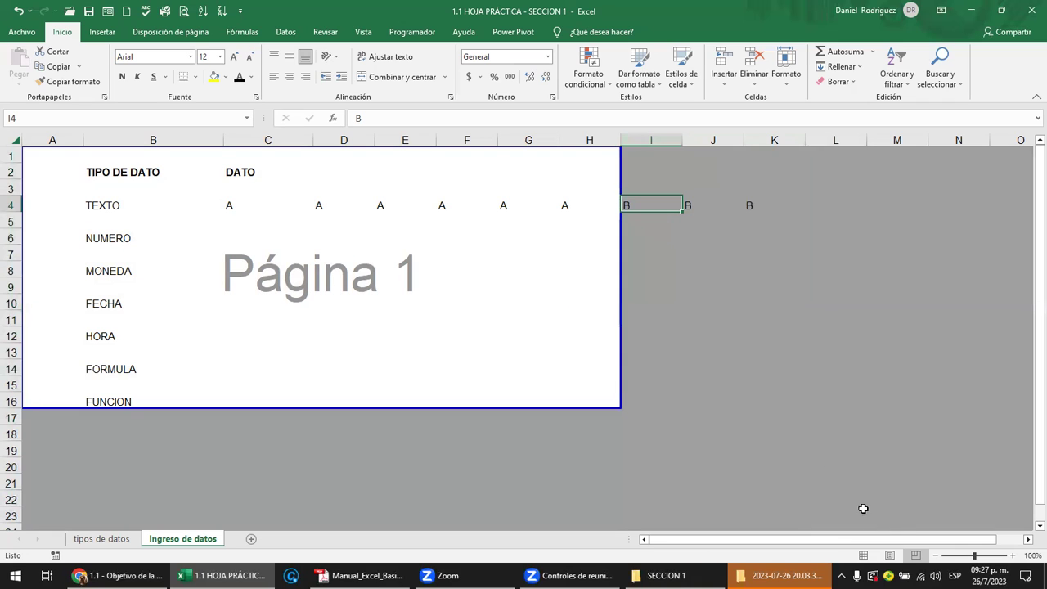
# Step: Switch to Normal view and highlight rows 1–16 and column H to show the page edge
pyautogui.click(863, 556)
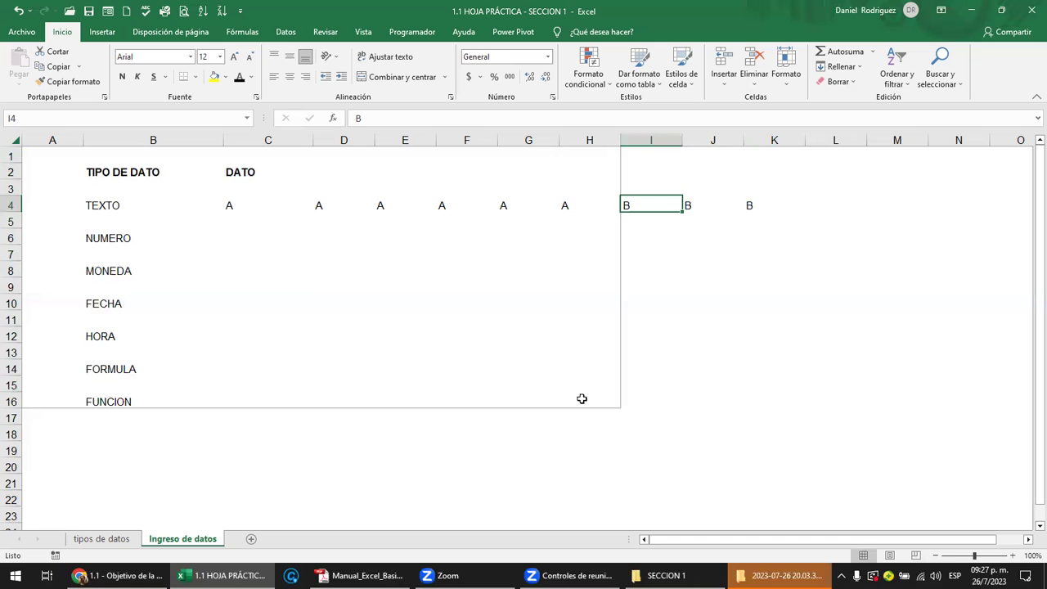
pyautogui.click(12, 402)
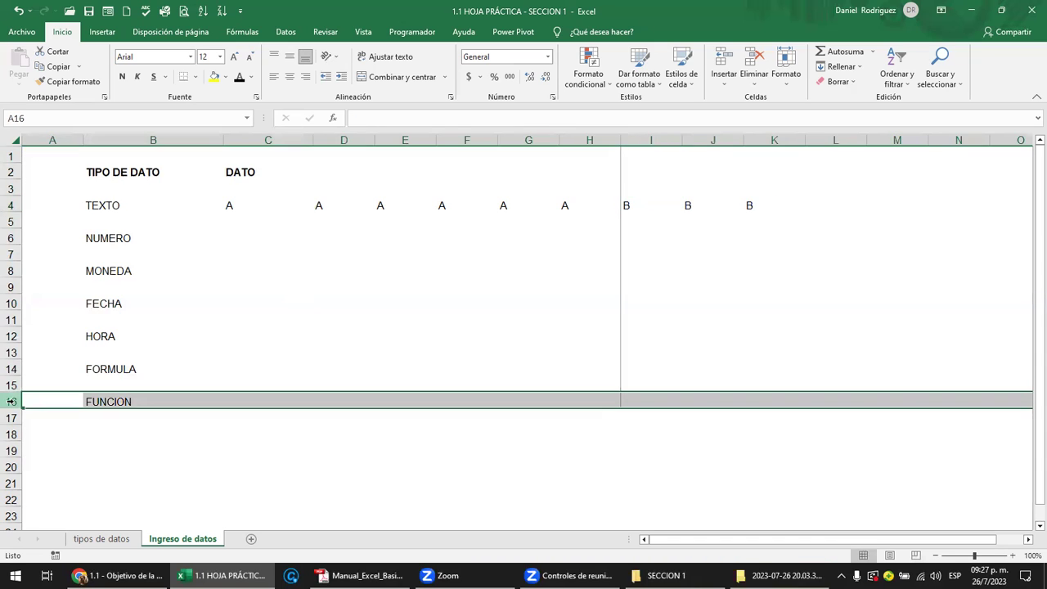
pyautogui.click(595, 135)
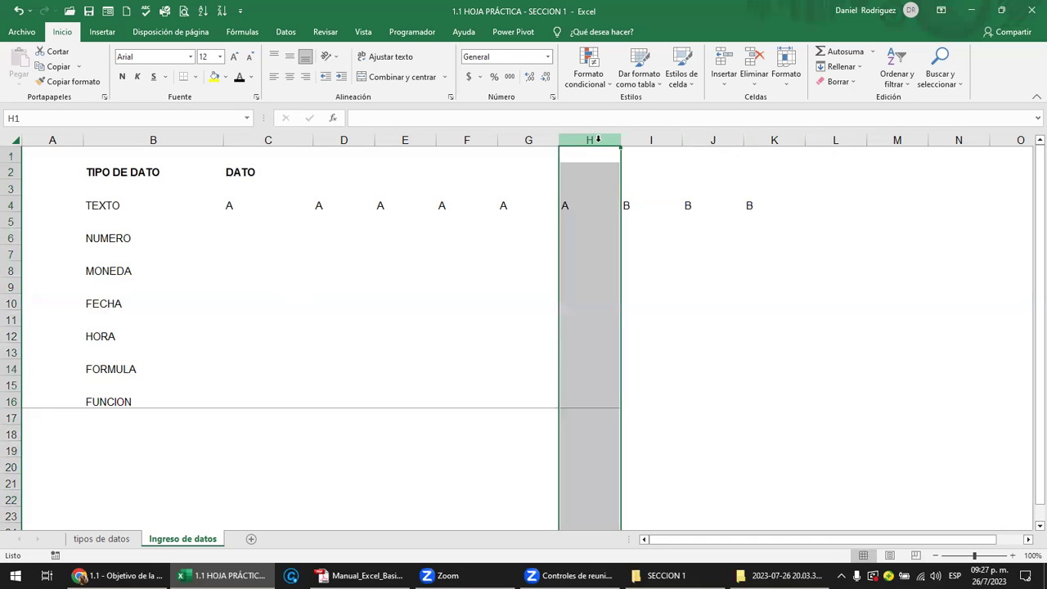
pyautogui.keyDown('shift'); pyautogui.click(12, 402); pyautogui.keyUp('shift')
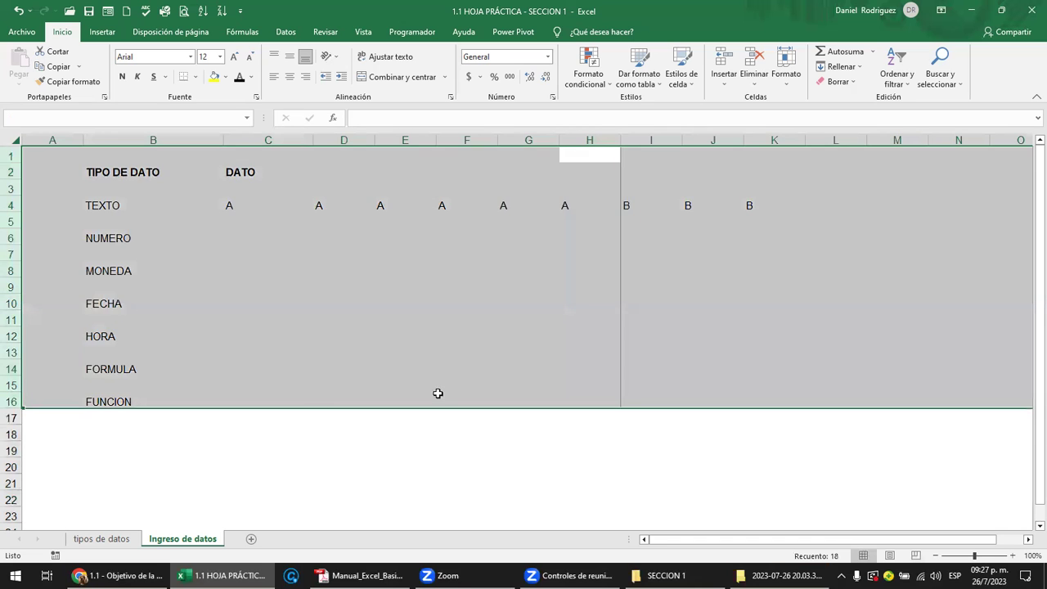
pyautogui.click(437, 390)
pyautogui.keyDown('ctrl'); pyautogui.scroll(3, 531, 444); pyautogui.keyUp('ctrl')
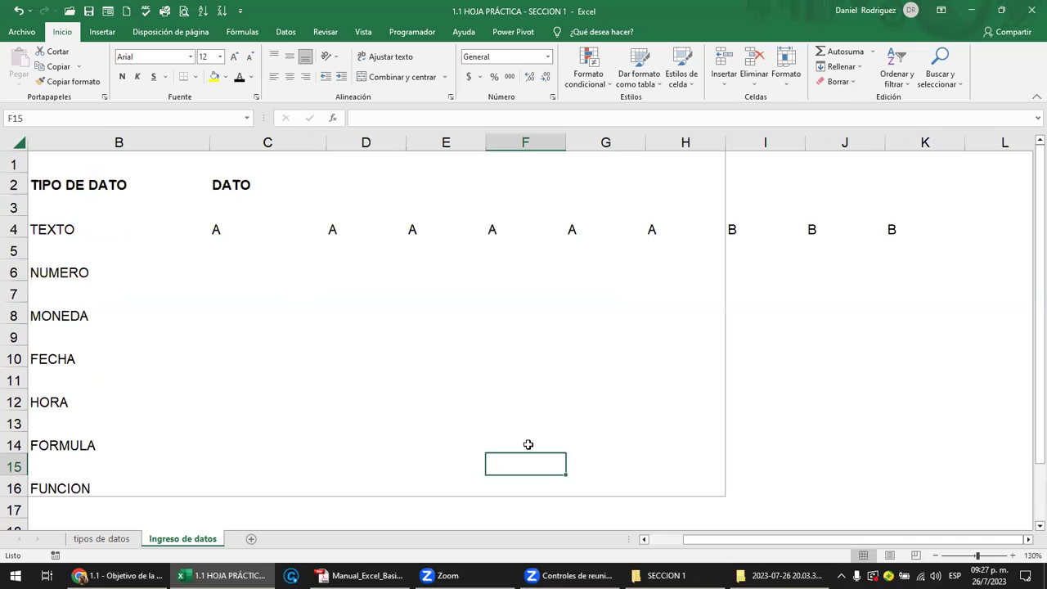
pyautogui.press('Left')
pyautogui.press('Left')
pyautogui.press('Left')
pyautogui.press('Left')
pyautogui.press('Left')
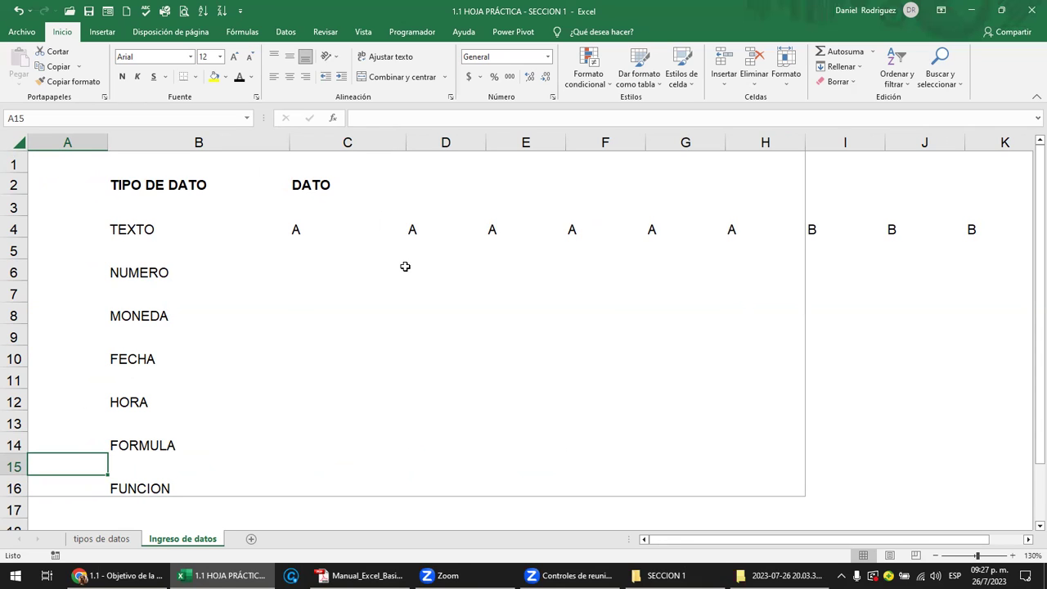
pyautogui.click(916, 556)
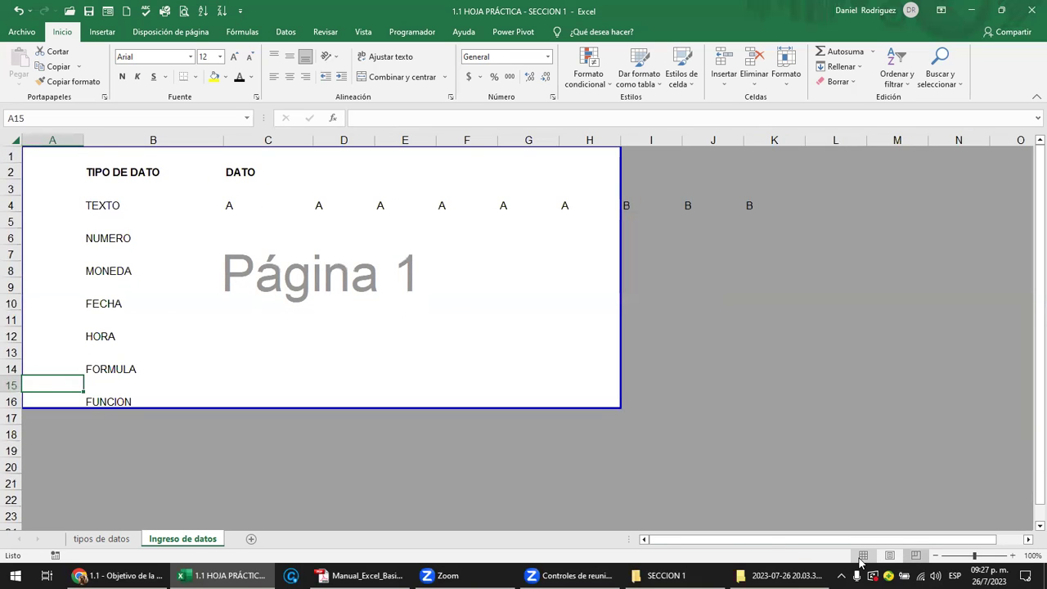
pyautogui.click(862, 556)
pyautogui.click(916, 555)
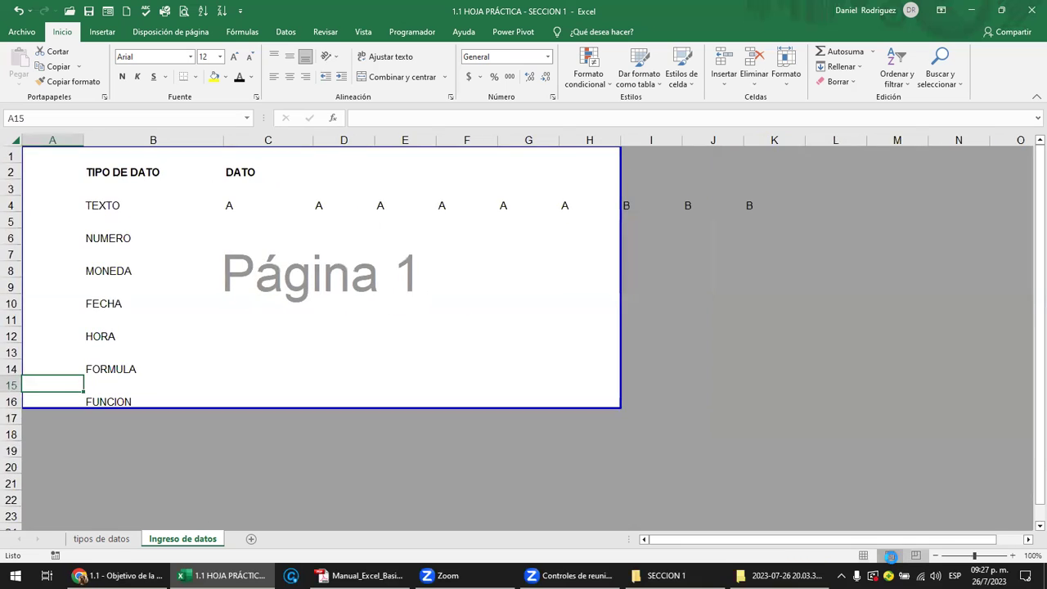
pyautogui.click(890, 555)
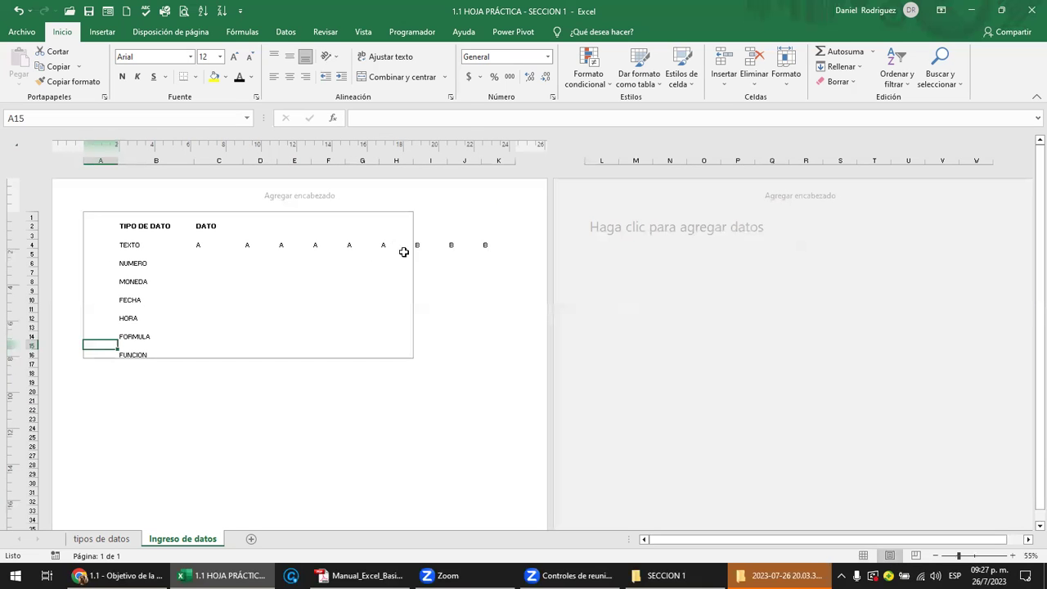
pyautogui.click(915, 556)
pyautogui.click(863, 555)
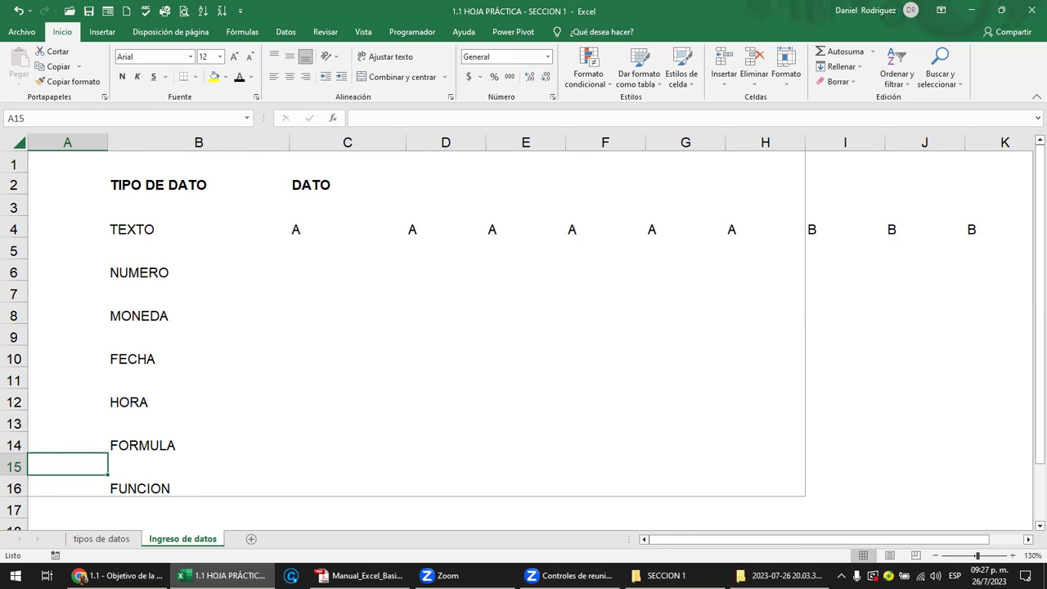
pyautogui.click(121, 575)
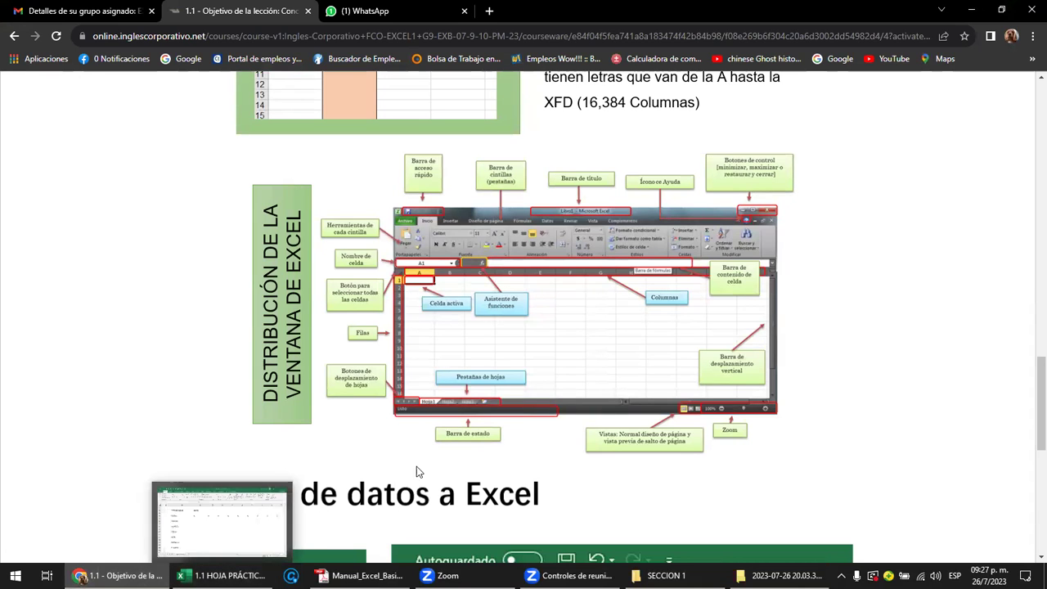
pyautogui.scroll(3, 597, 430)
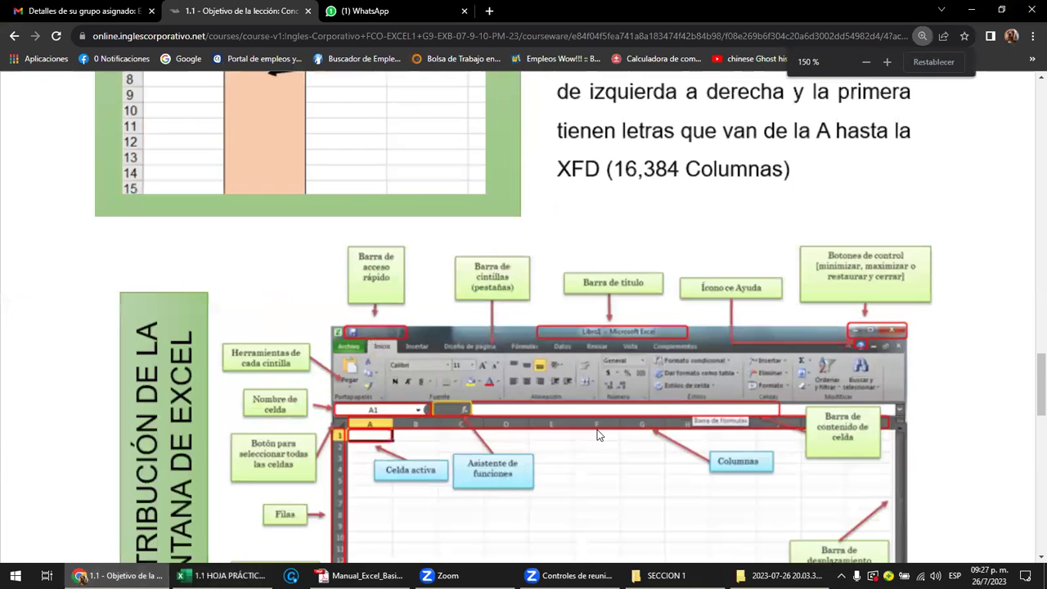
pyautogui.scroll(-2, 597, 432)
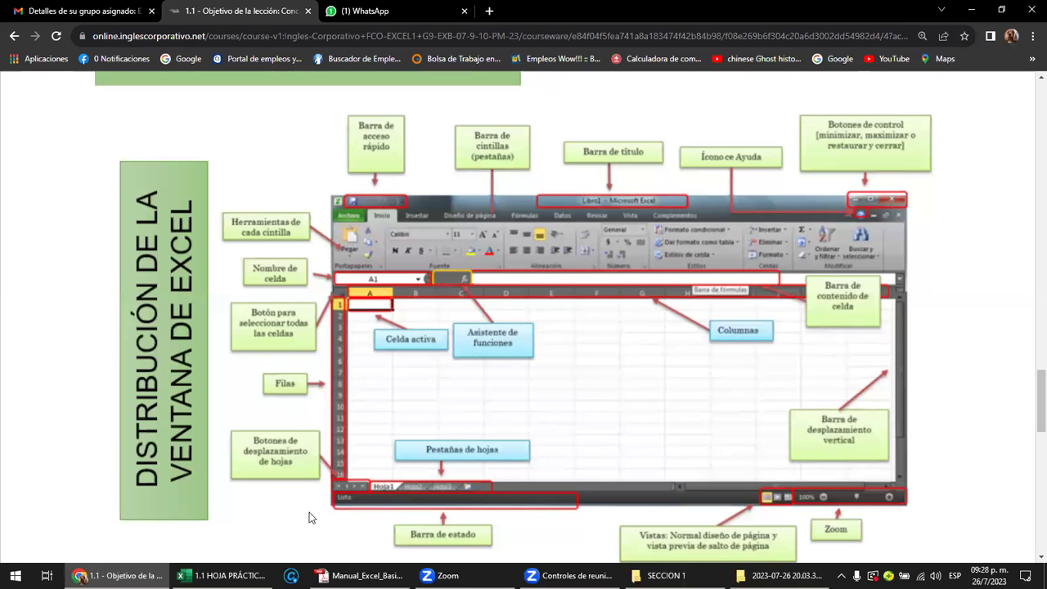
pyautogui.click(236, 572)
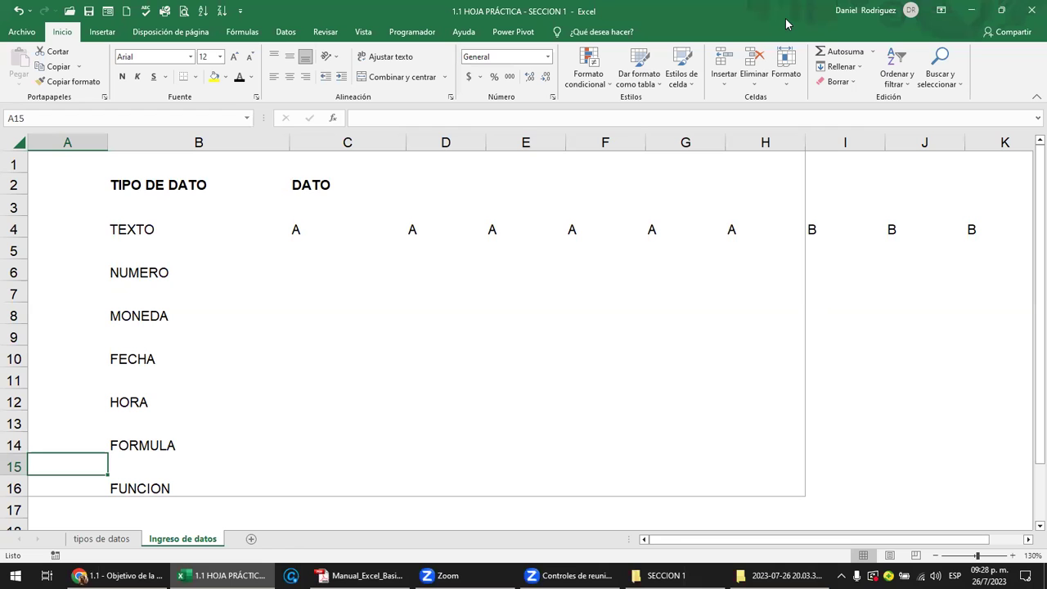
# Step: Restore and re-maximize the workbook window, then cancel the Record Macro dialog
pyautogui.press('super+Down')
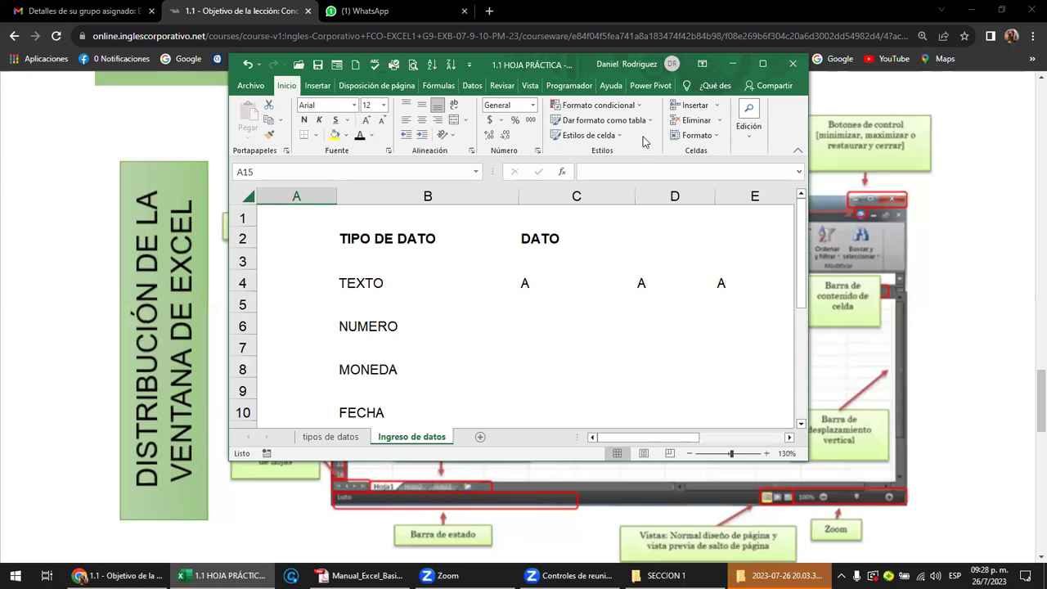
pyautogui.click(762, 64)
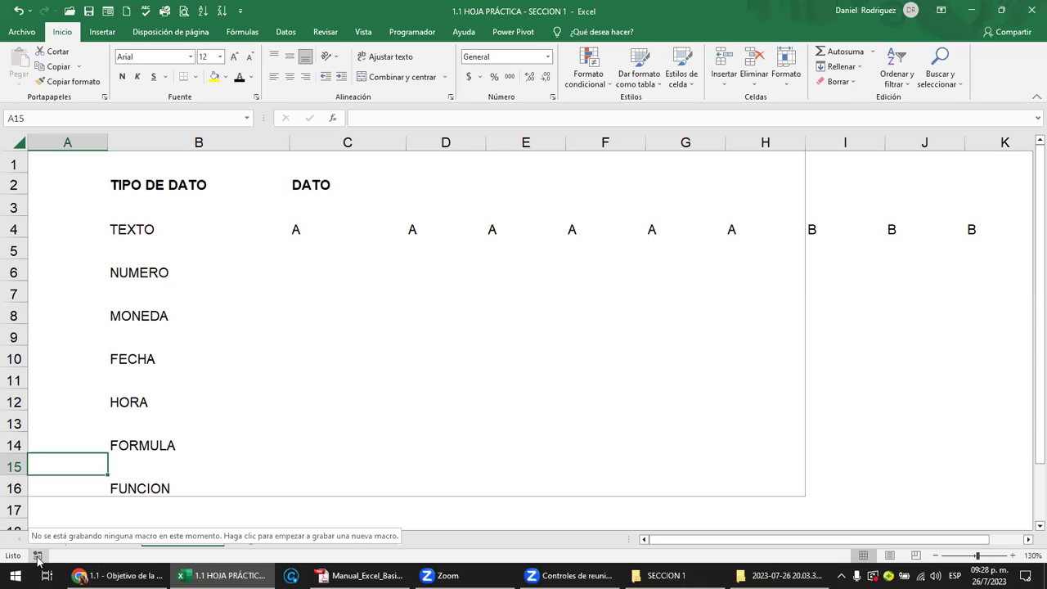
pyautogui.click(38, 556)
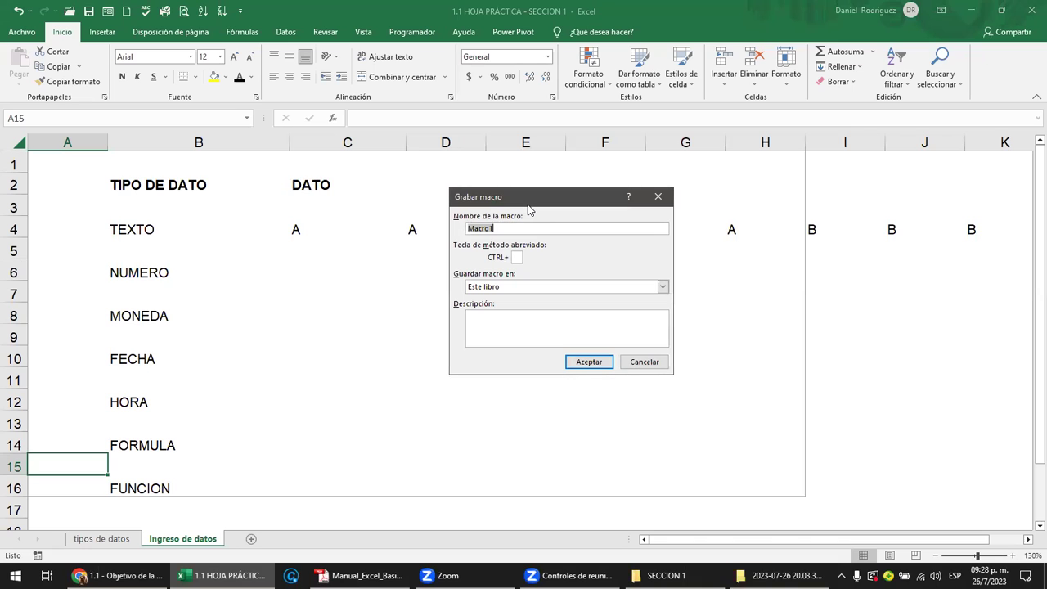
pyautogui.click(658, 196)
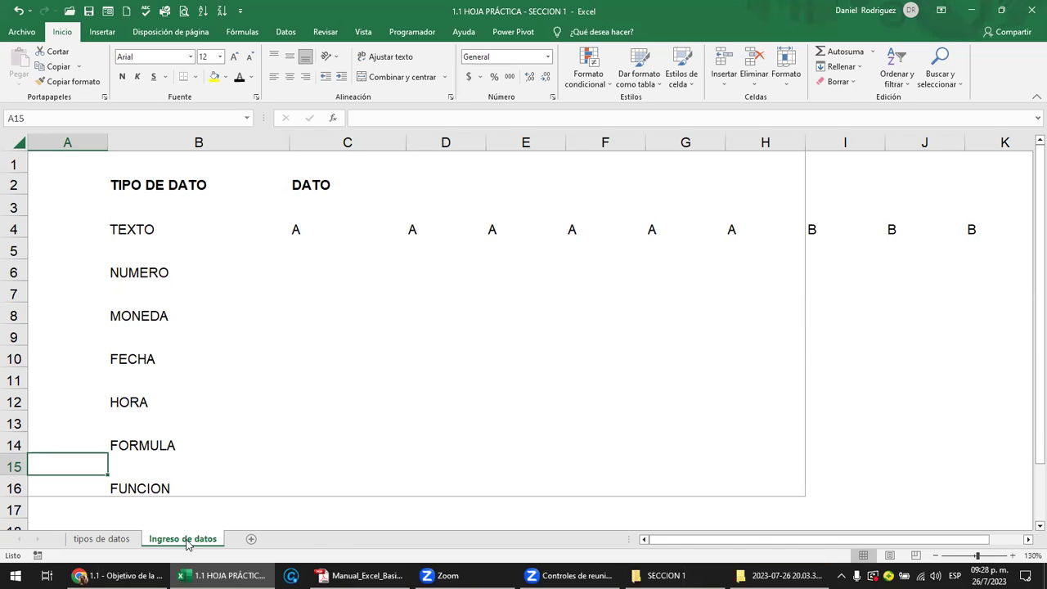
# Step: Flip between the Ingreso de datos and tipos de datos sheets, ending on tipos de datos
pyautogui.click(111, 543)
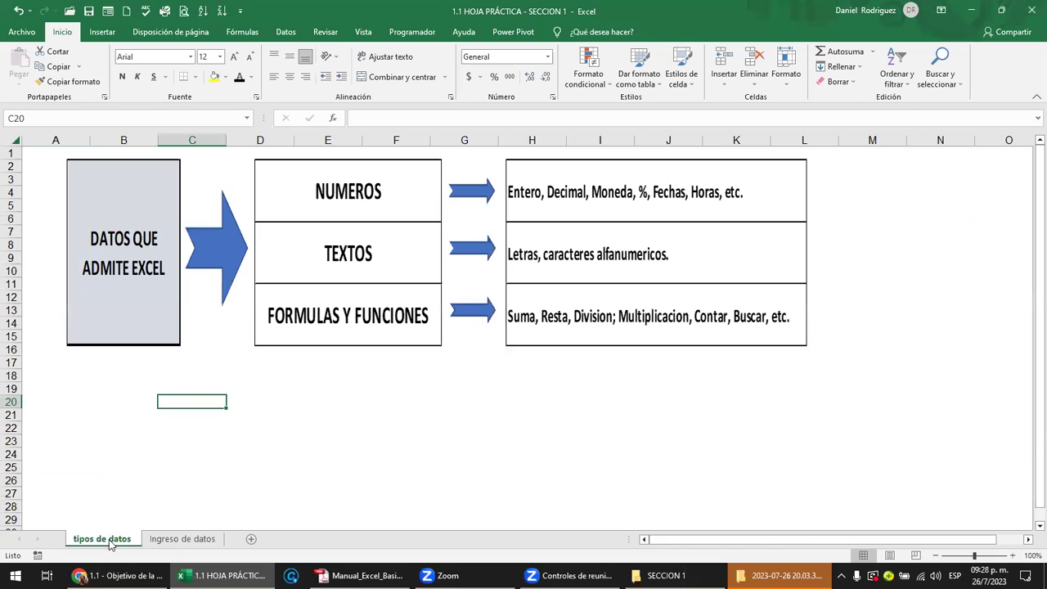
pyautogui.click(155, 546)
pyautogui.click(113, 543)
pyautogui.click(157, 546)
pyautogui.click(114, 543)
pyautogui.click(155, 543)
pyautogui.click(115, 543)
# Step: Add sheets Hoja1 and Hoja2 and drag Ingreso de datos to follow tipos de datos
pyautogui.click(251, 539)
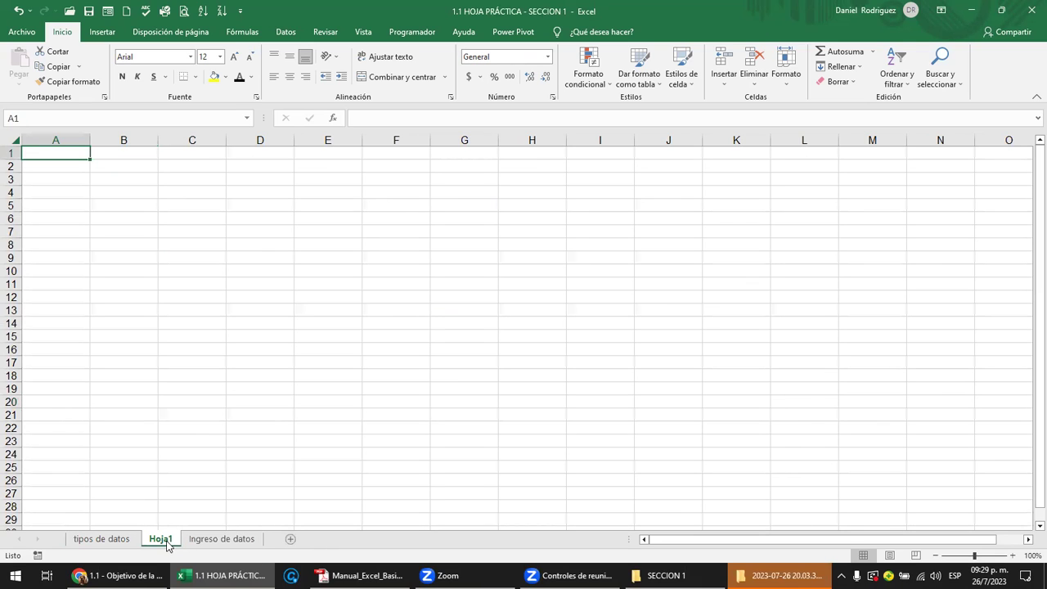
pyautogui.click(291, 540)
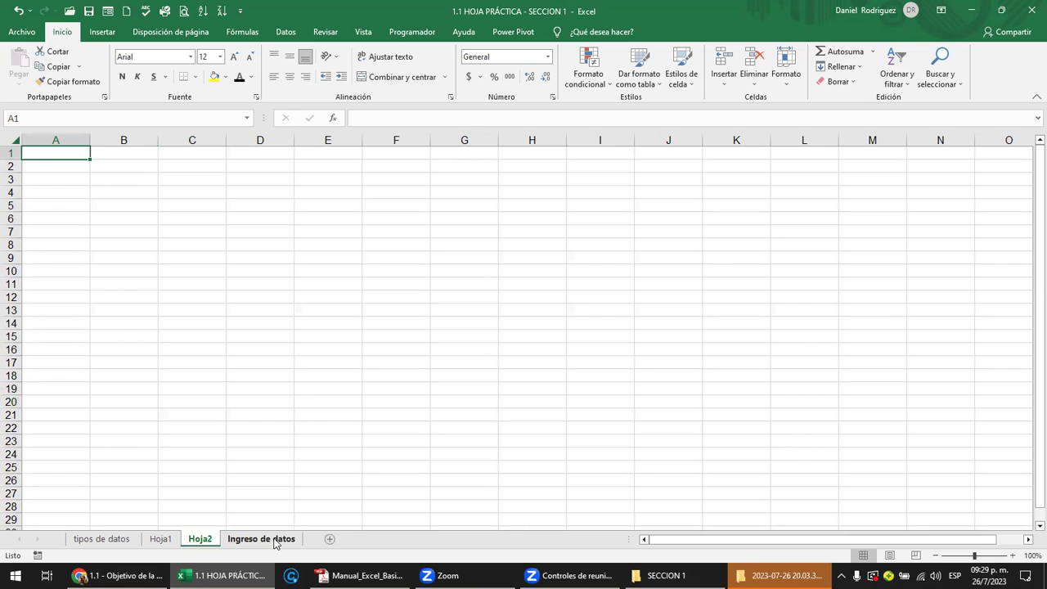
pyautogui.moveTo(275, 541); pyautogui.dragTo(164, 541)
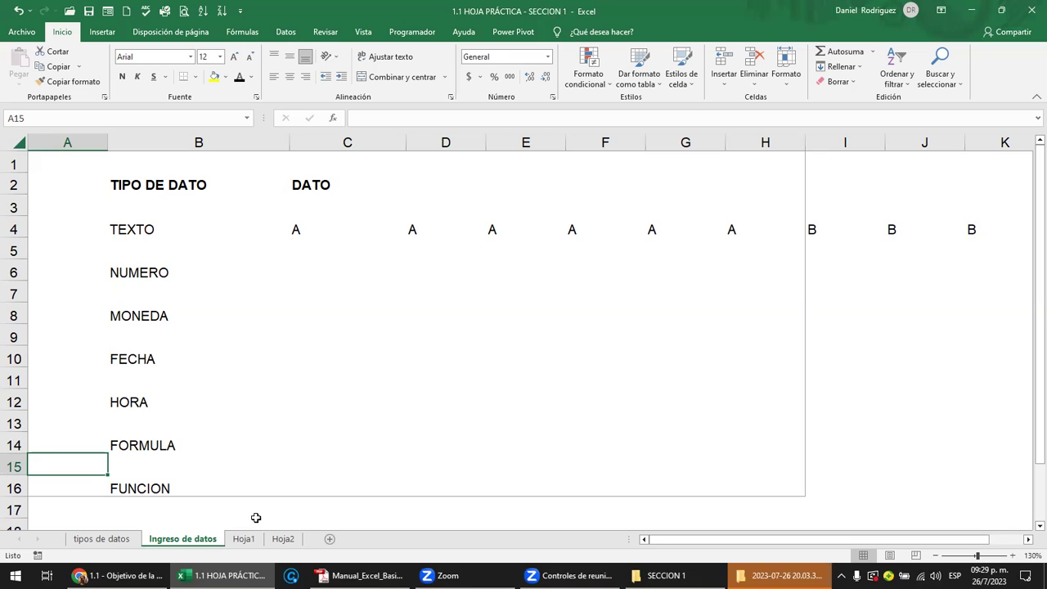
# Step: Highlight row 1 and column A on Ingreso de datos, then show the course's Columnas slide in Chrome
pyautogui.click(127, 539)
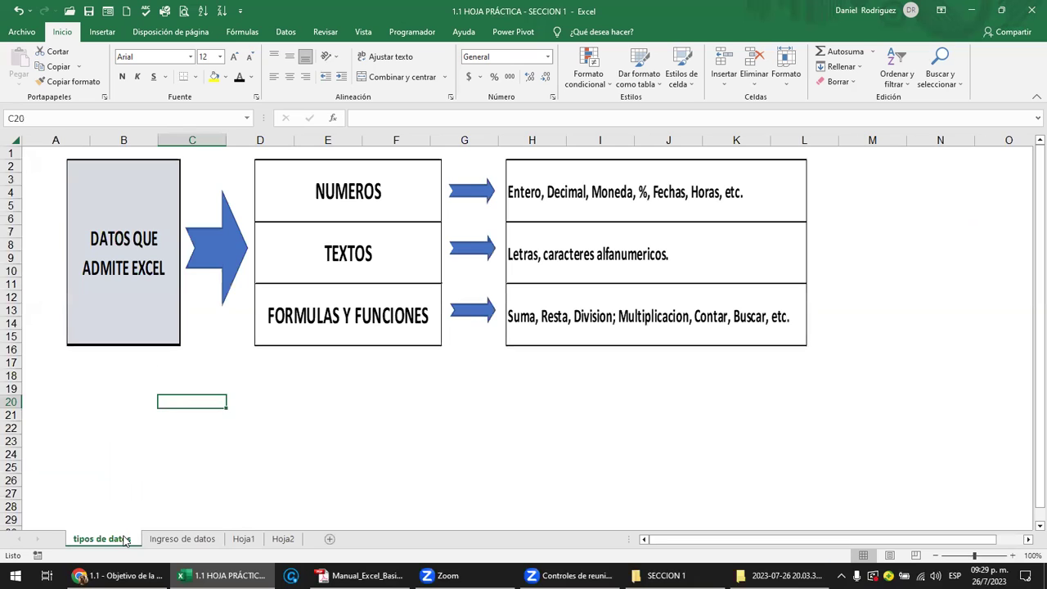
pyautogui.click(176, 539)
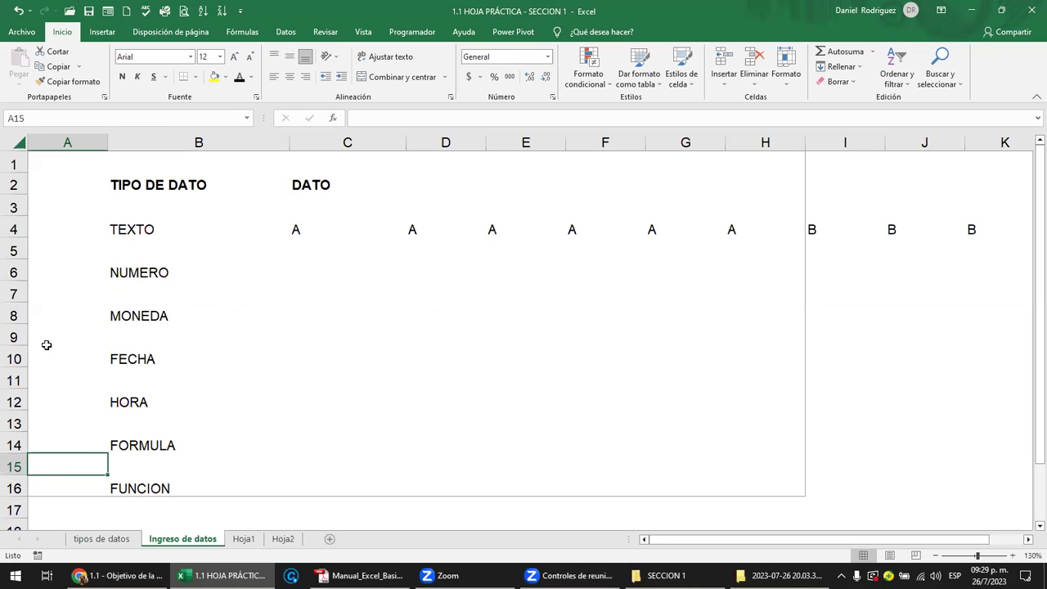
pyautogui.click(11, 164)
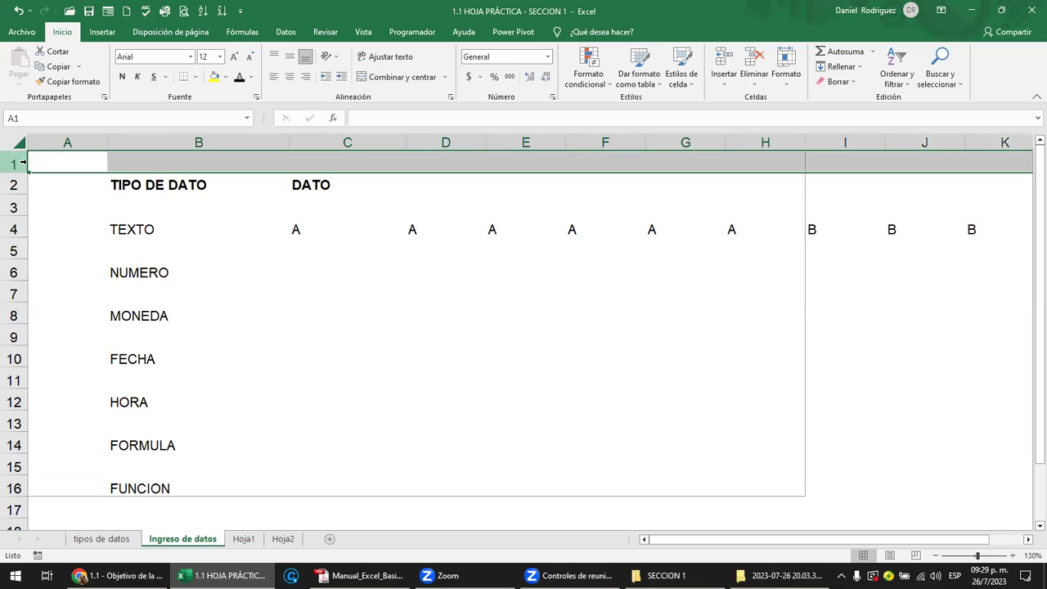
pyautogui.click(69, 143)
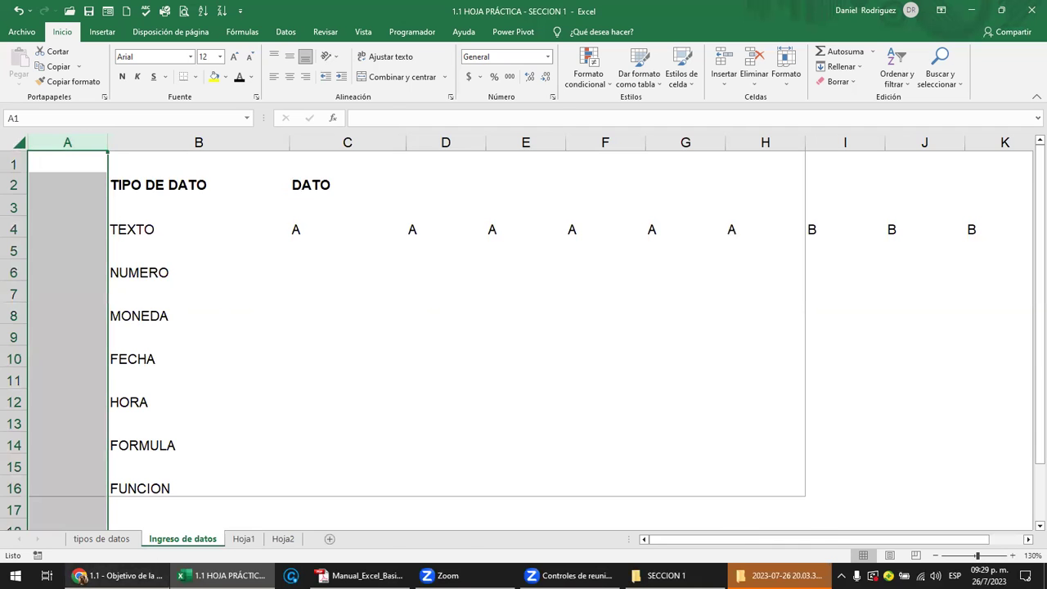
pyautogui.click(118, 575)
pyautogui.scroll(3, 648, 334)
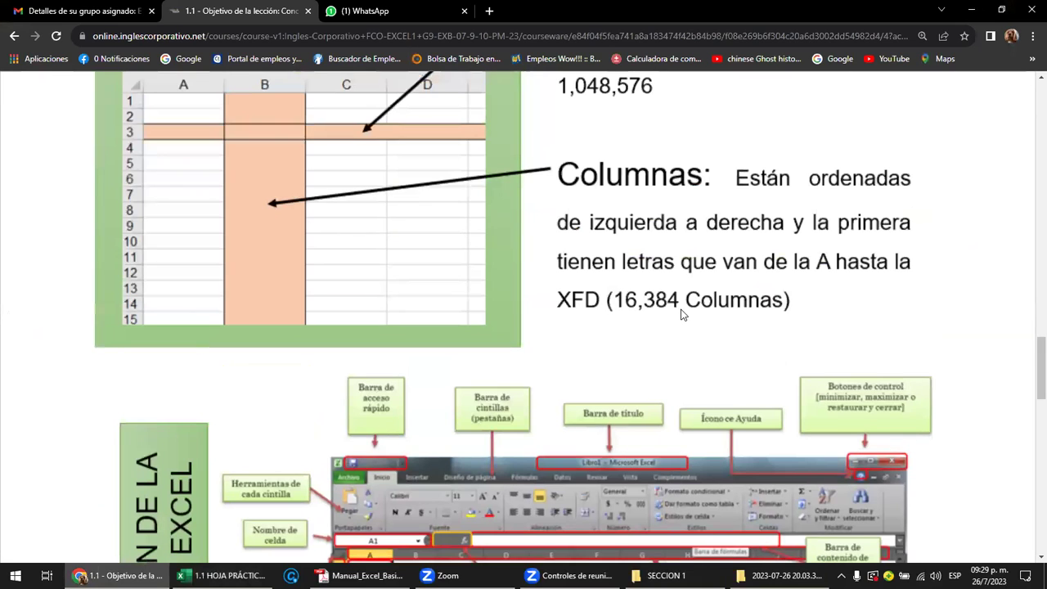
# Step: Scroll up to the Filas and Columnas slide, then go back to Excel and select cell C6
pyautogui.scroll(1, 683, 314)
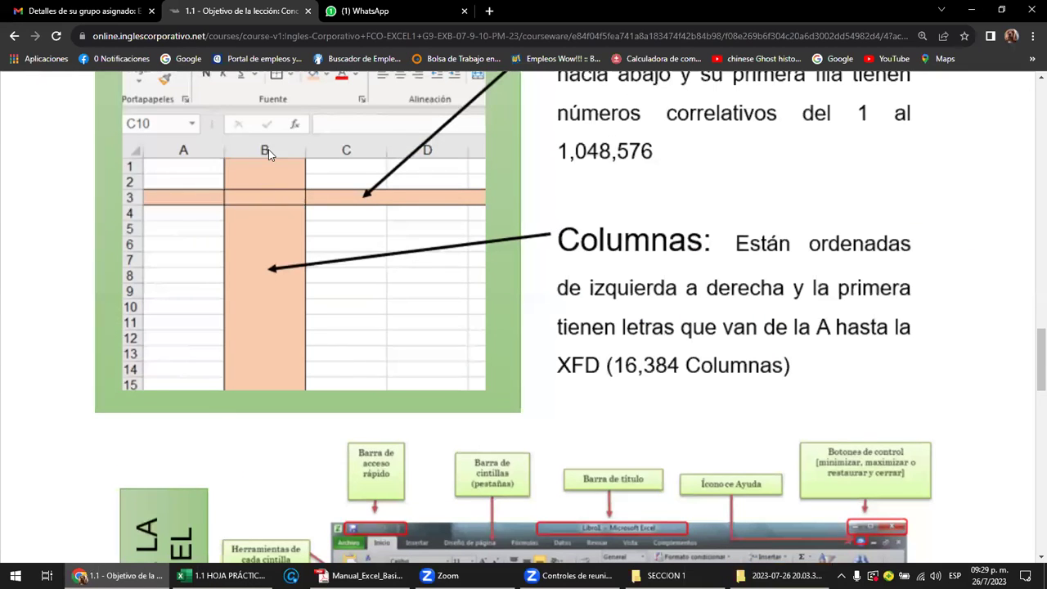
pyautogui.scroll(2, 268, 148)
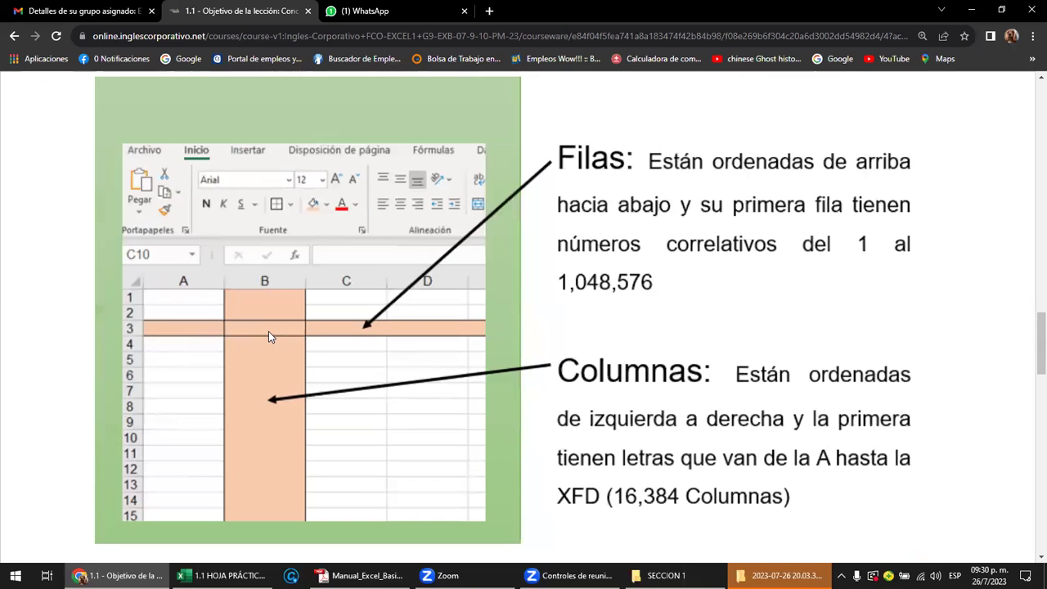
pyautogui.click(221, 575)
pyautogui.click(354, 279)
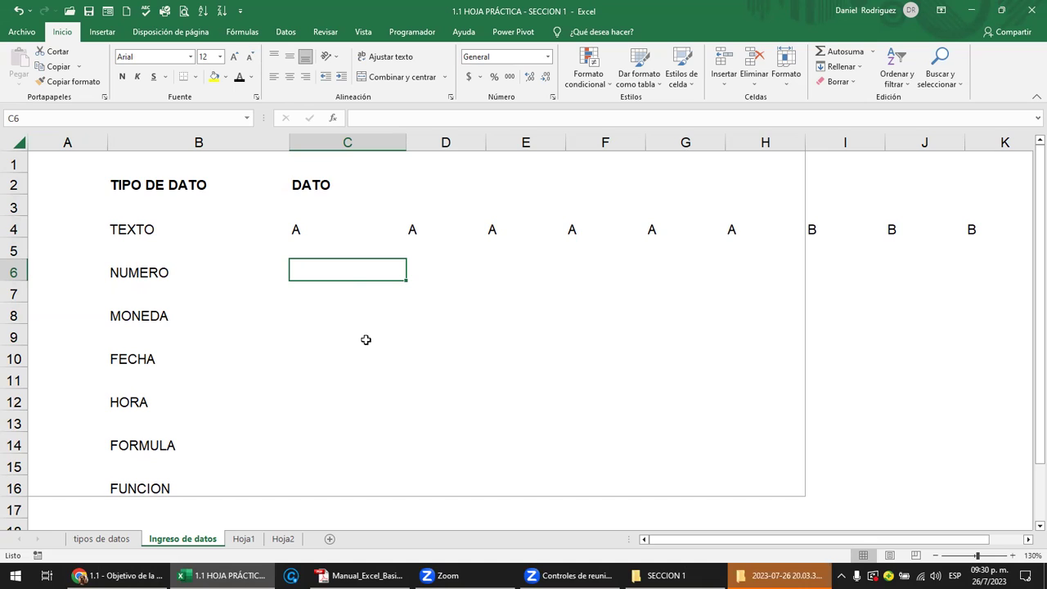
pyautogui.click(7, 119)
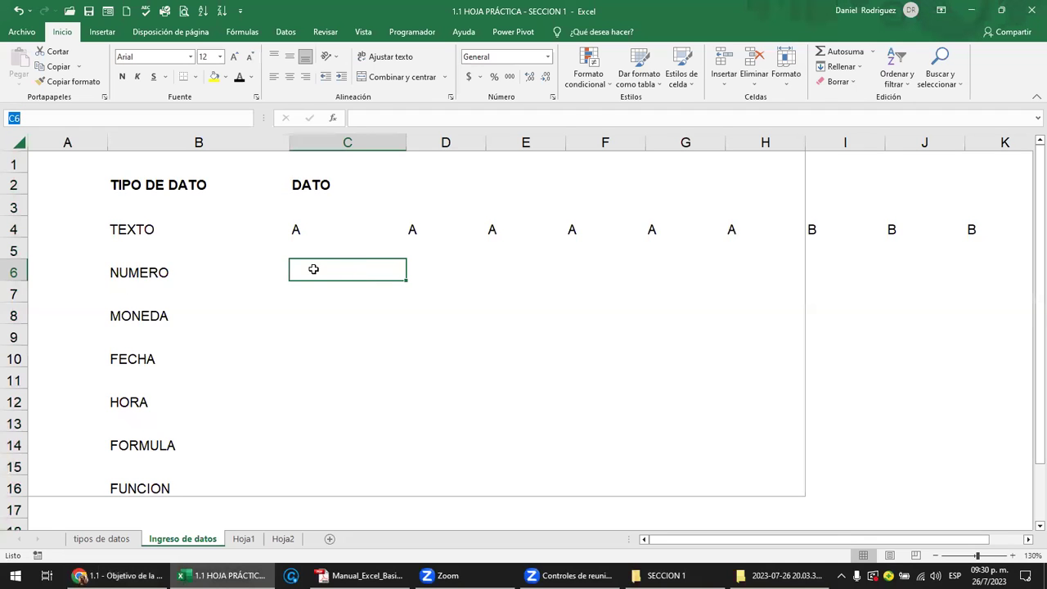
pyautogui.moveTo(140, 266)
pyautogui.mouseDown()
pyautogui.moveTo(135, 480)
pyautogui.moveTo(143, 279)
pyautogui.mouseUp()
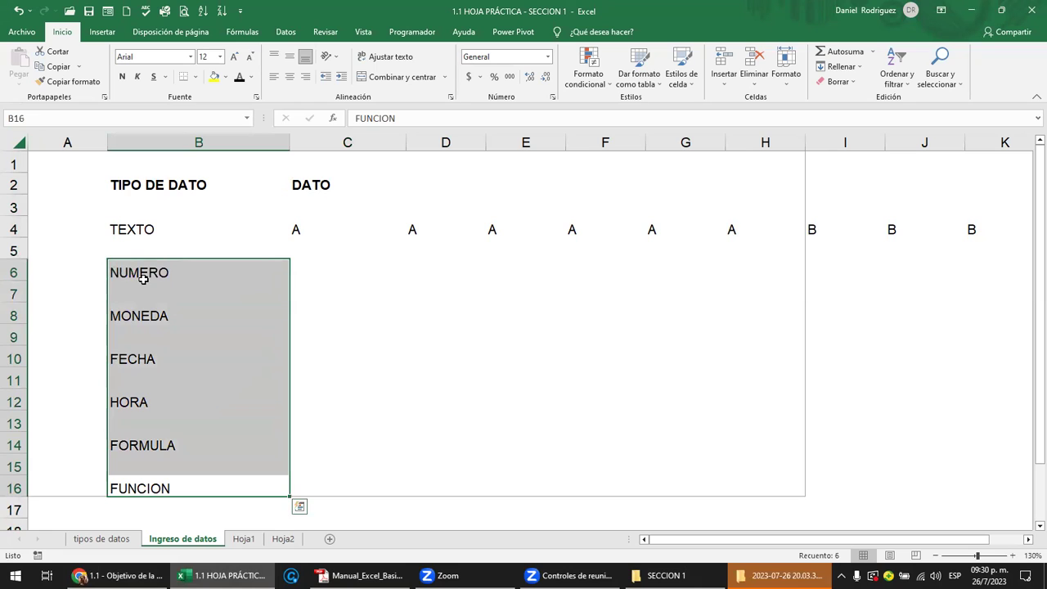
pyautogui.click(133, 227)
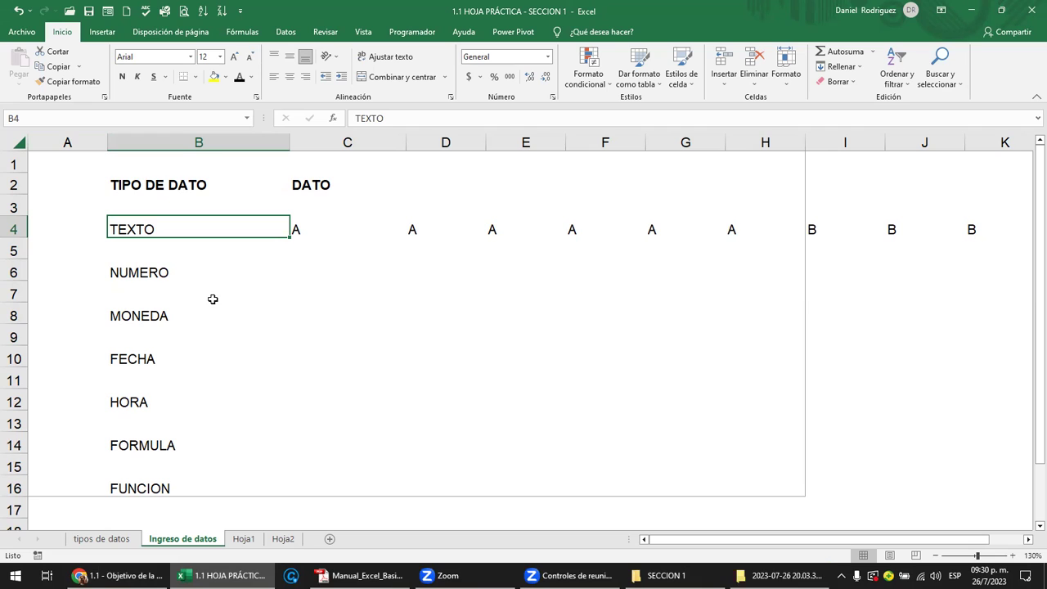
pyautogui.click(131, 185)
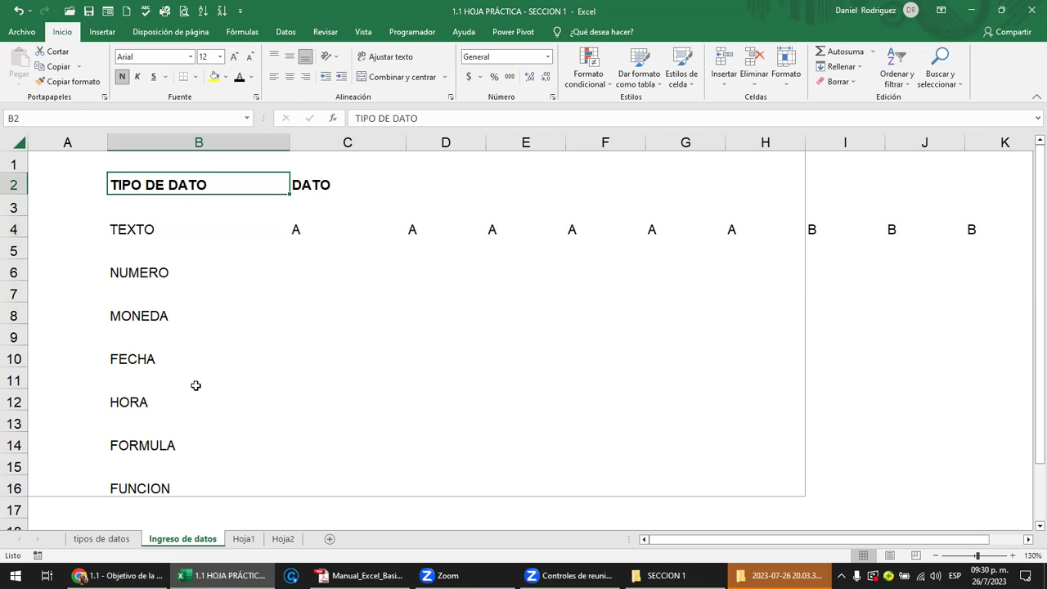
# Step: Scroll the course page to the 'Ingreso de datos a Excel' slide, then return to Excel
pyautogui.click(114, 575)
pyautogui.scroll(-1, 494, 310)
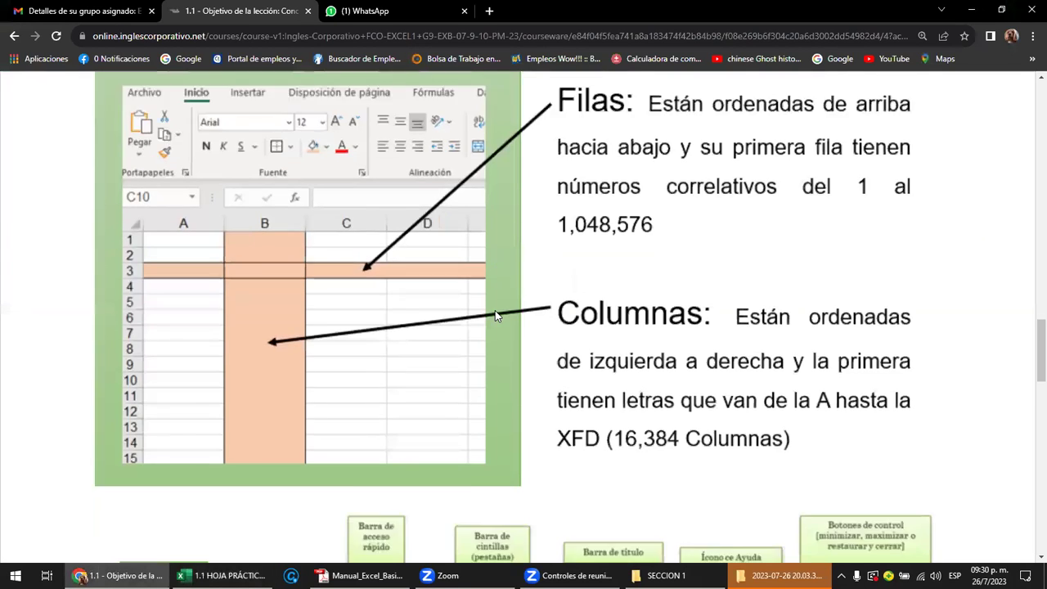
pyautogui.scroll(-3, 495, 310)
pyautogui.scroll(-2, 495, 310)
pyautogui.scroll(-5, 495, 310)
pyautogui.scroll(-2, 495, 310)
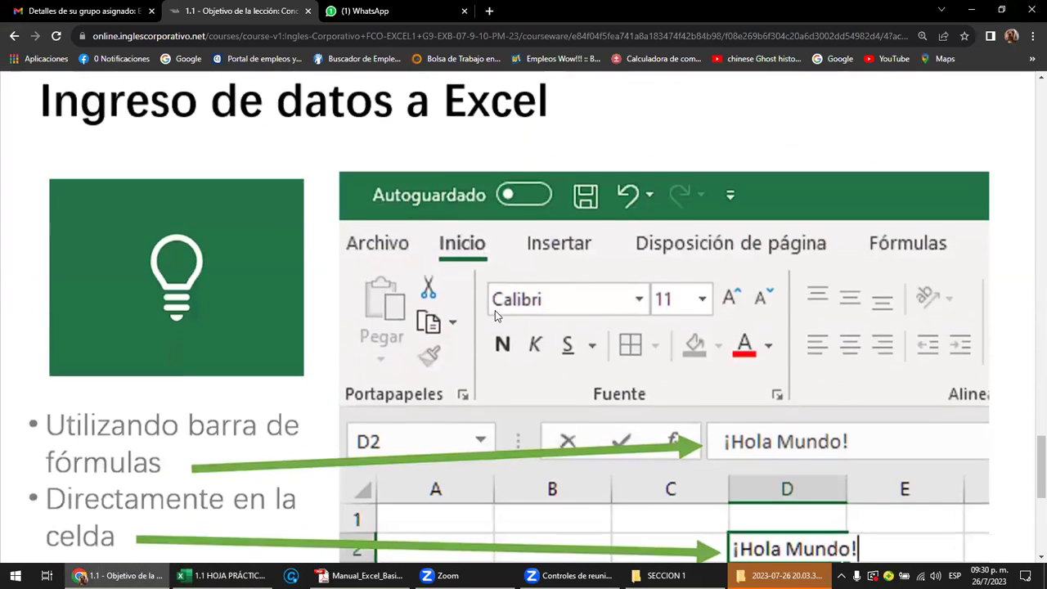
pyautogui.scroll(-1, 495, 310)
pyautogui.scroll(-1, 494, 310)
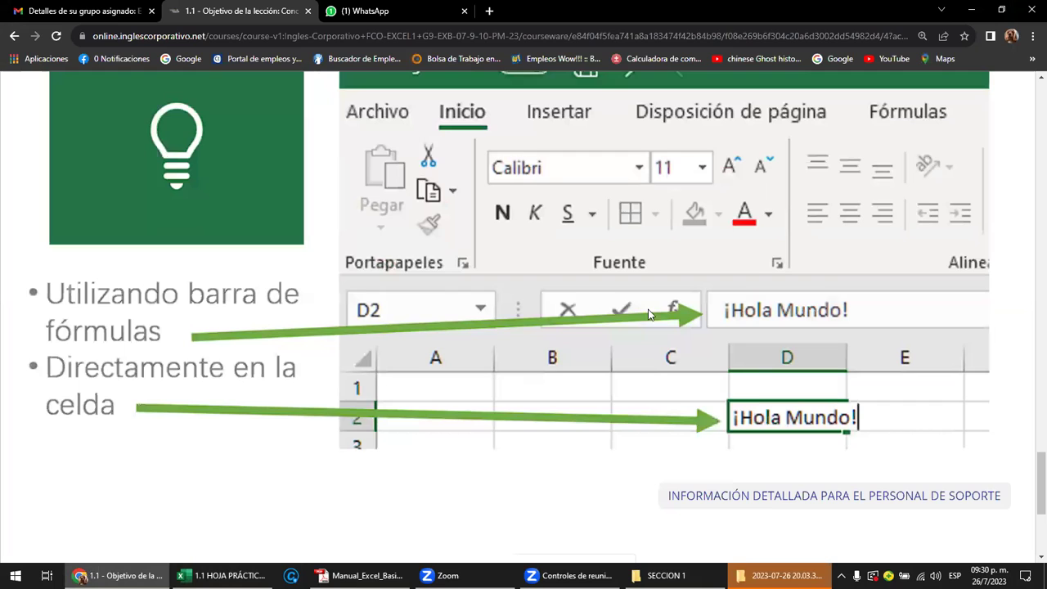
pyautogui.scroll(2, 592, 328)
pyautogui.scroll(1, 592, 329)
pyautogui.scroll(-1, 592, 328)
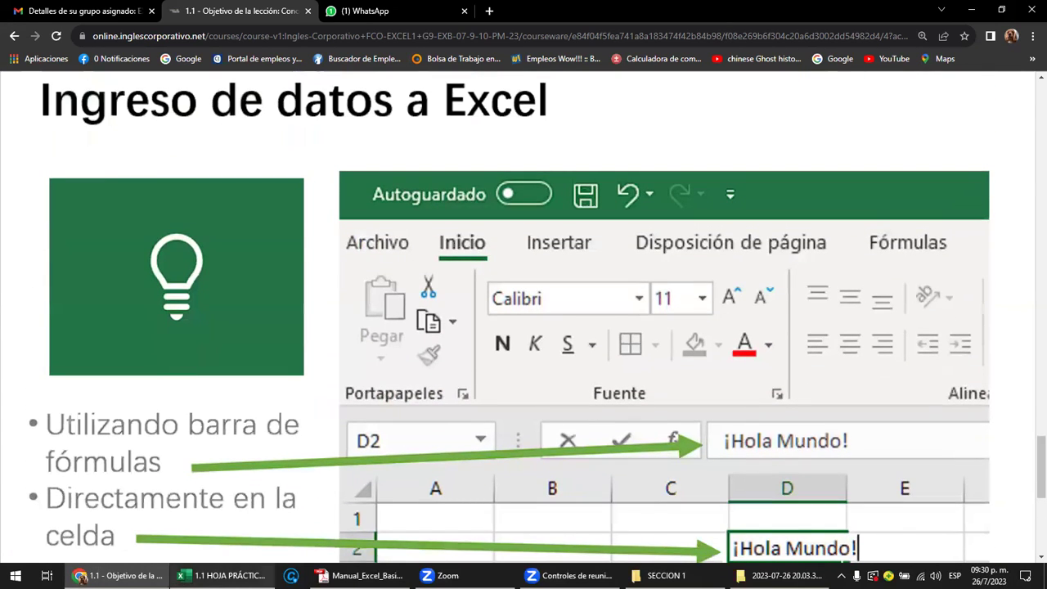
pyautogui.click(225, 575)
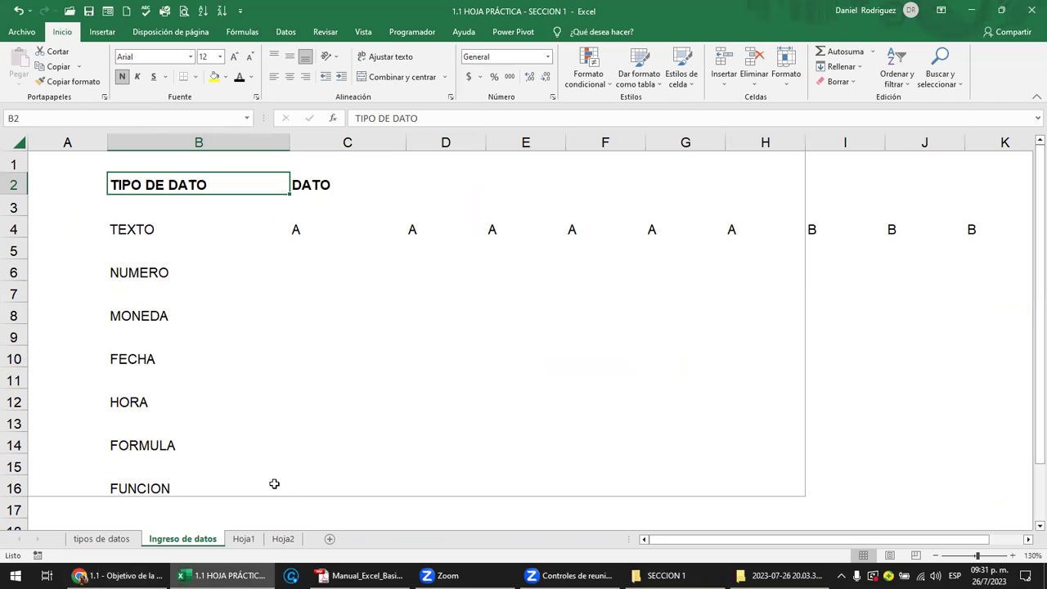
# Step: Go to the tipos de datos sheet and select the DATOS QUE ADMITE EXCEL diagram picture
pyautogui.click(103, 539)
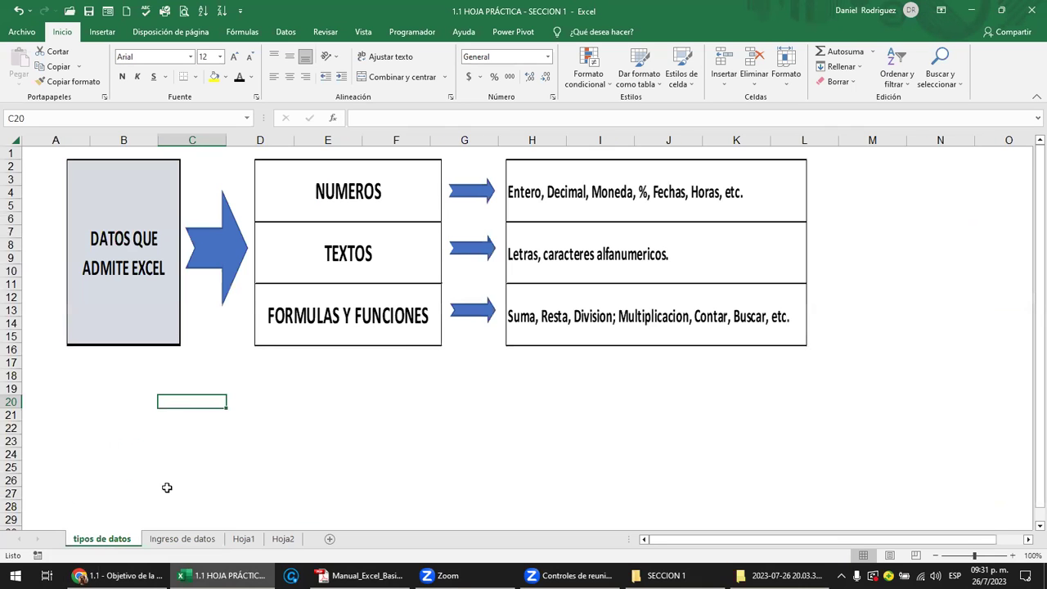
pyautogui.click(235, 406)
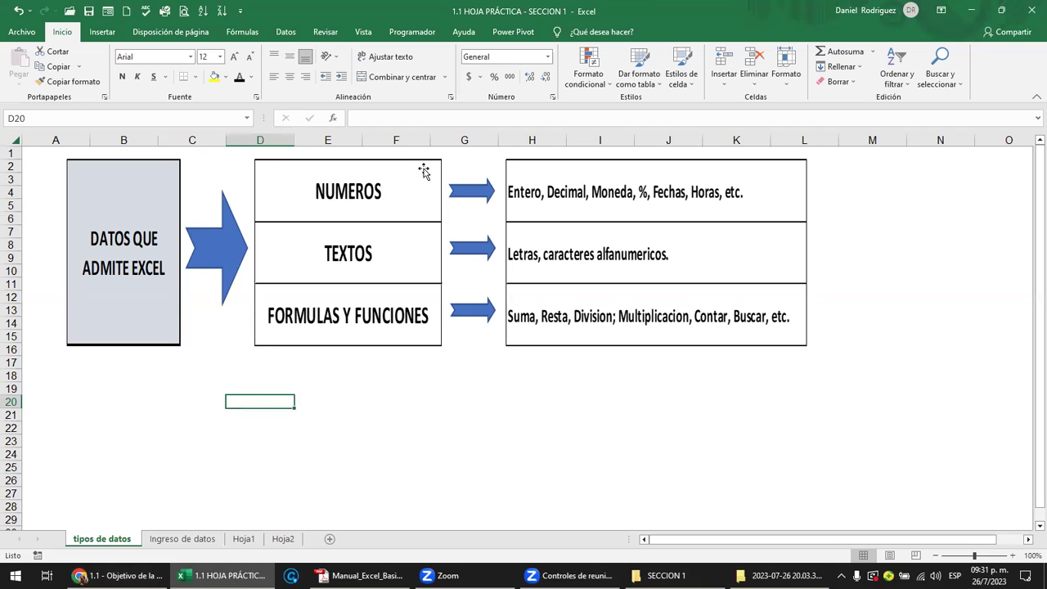
pyautogui.click(615, 191)
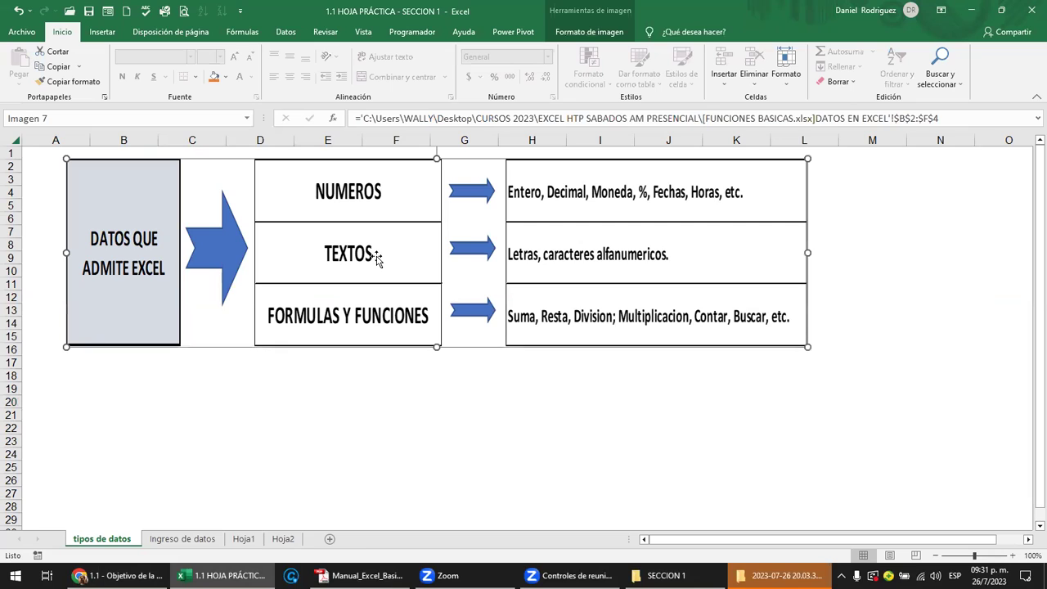
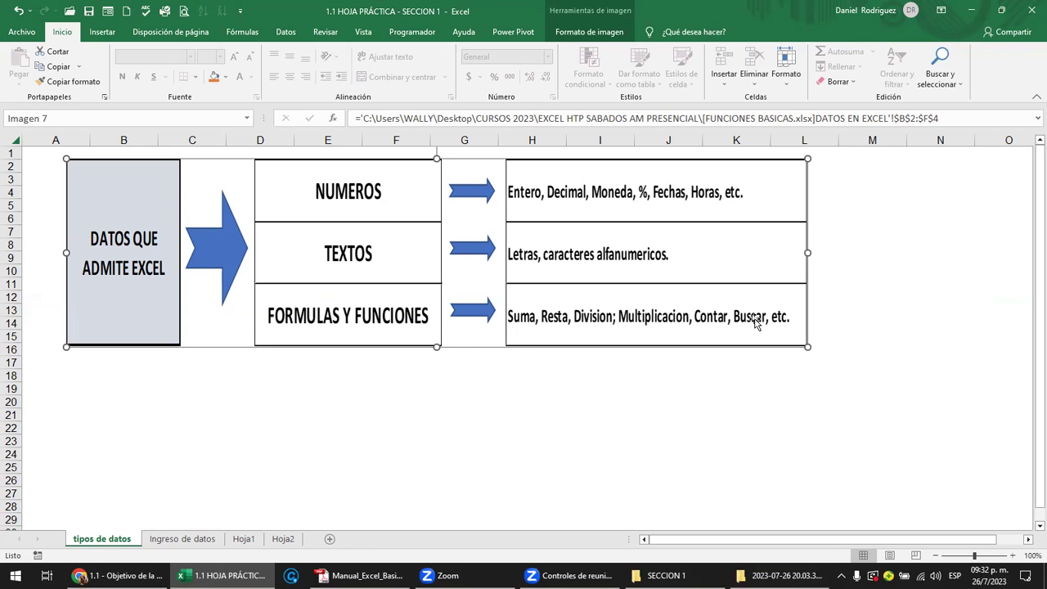
# Step: Deselect the diagram and dismiss the Insert Function dialog without inserting anything
pyautogui.click(611, 369)
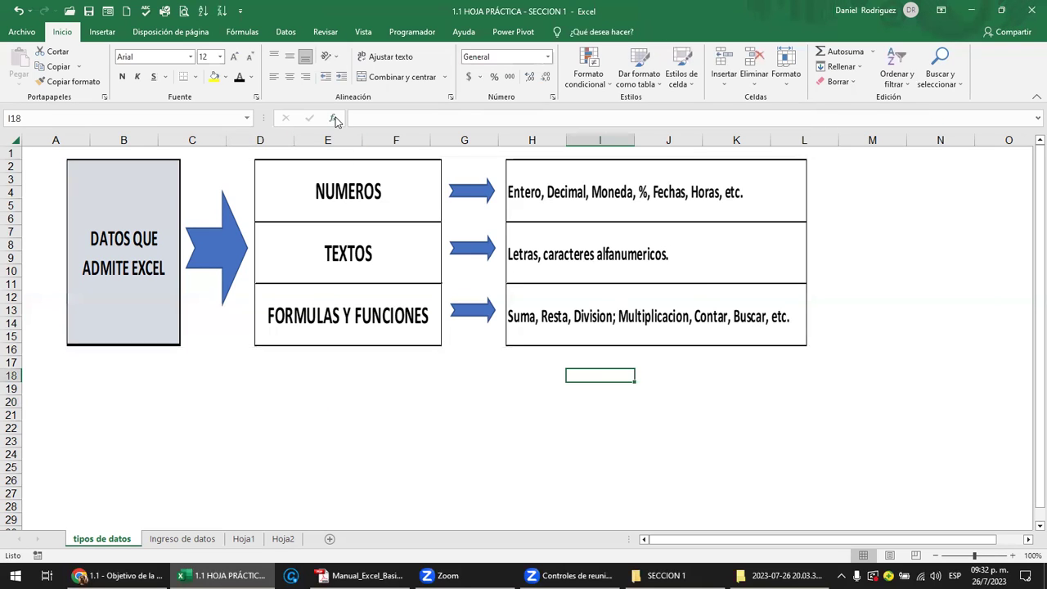
pyautogui.click(332, 117)
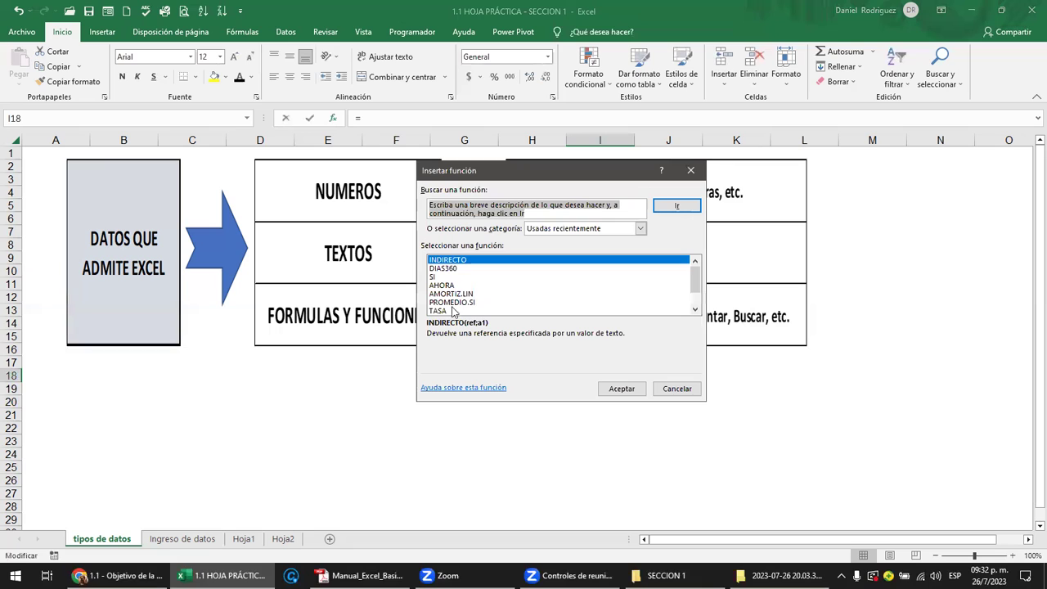
pyautogui.click(691, 170)
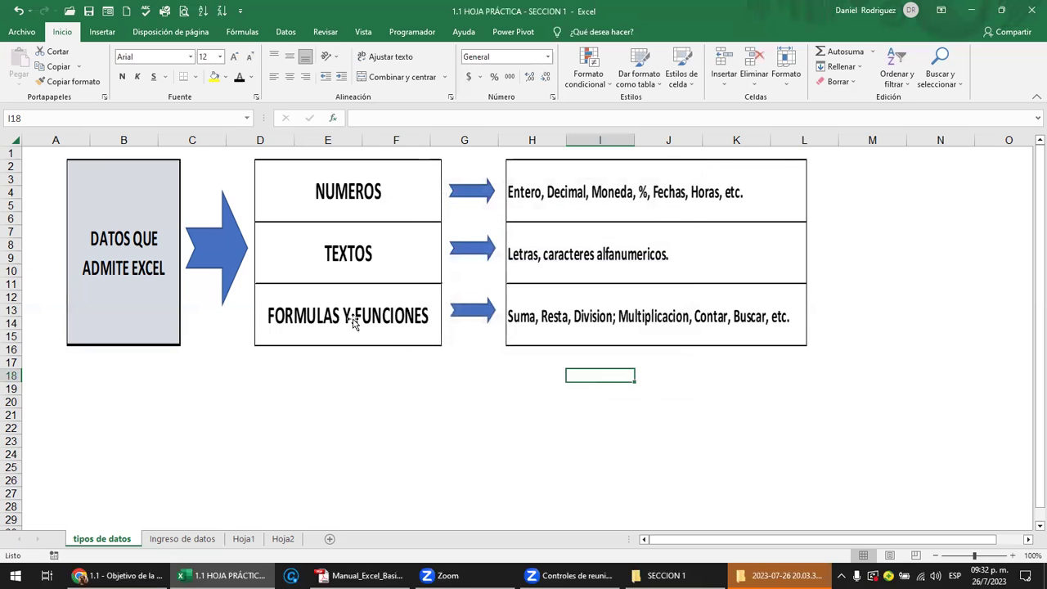
pyautogui.click(417, 401)
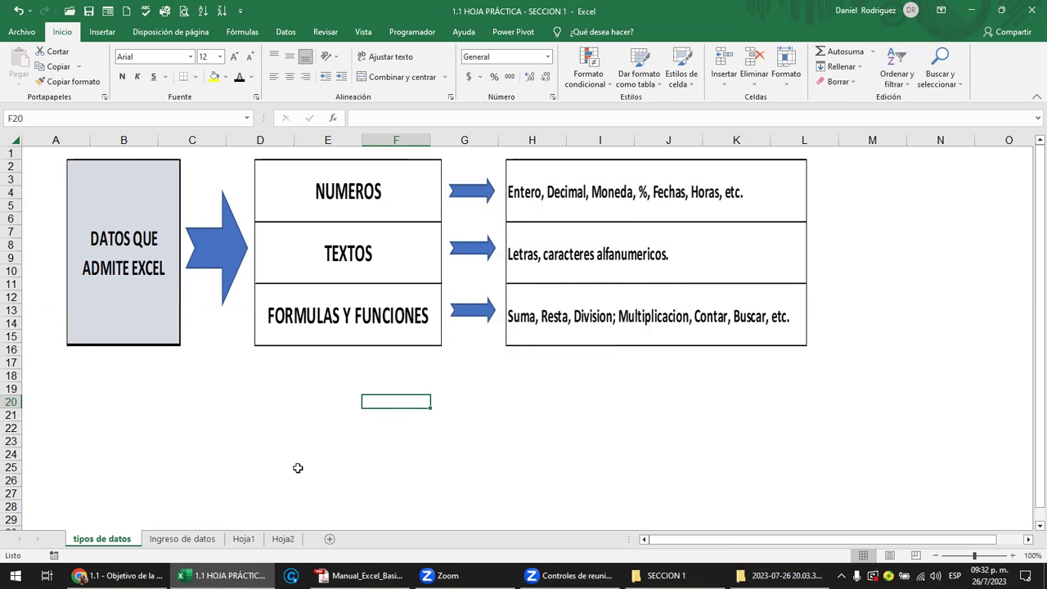
# Step: Switch to the Ingreso de datos sheet and delete the sample letters in C4:K4
pyautogui.click(182, 538)
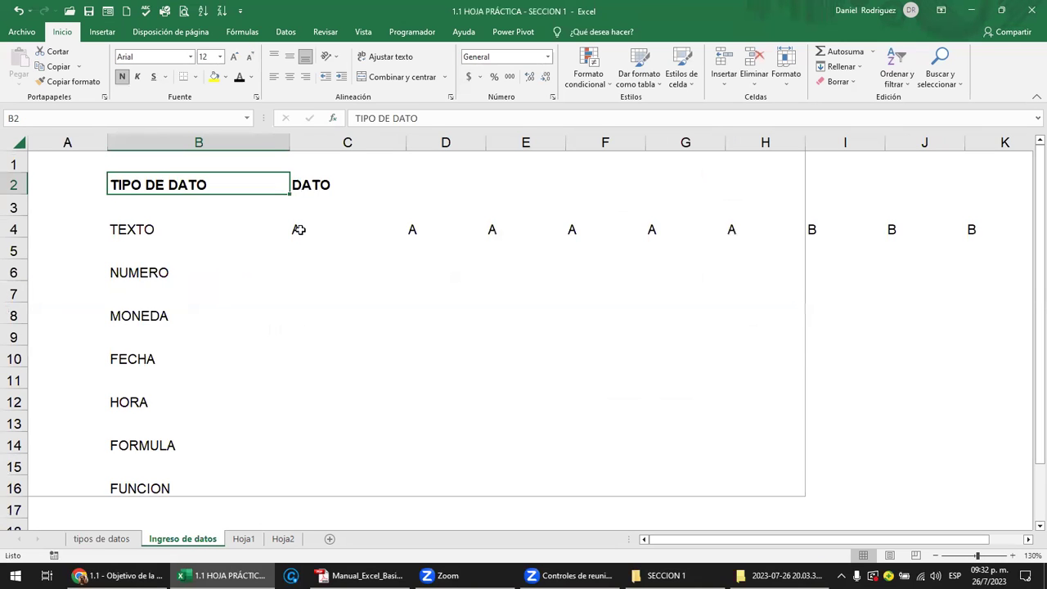
pyautogui.moveTo(299, 230); pyautogui.dragTo(971, 238)
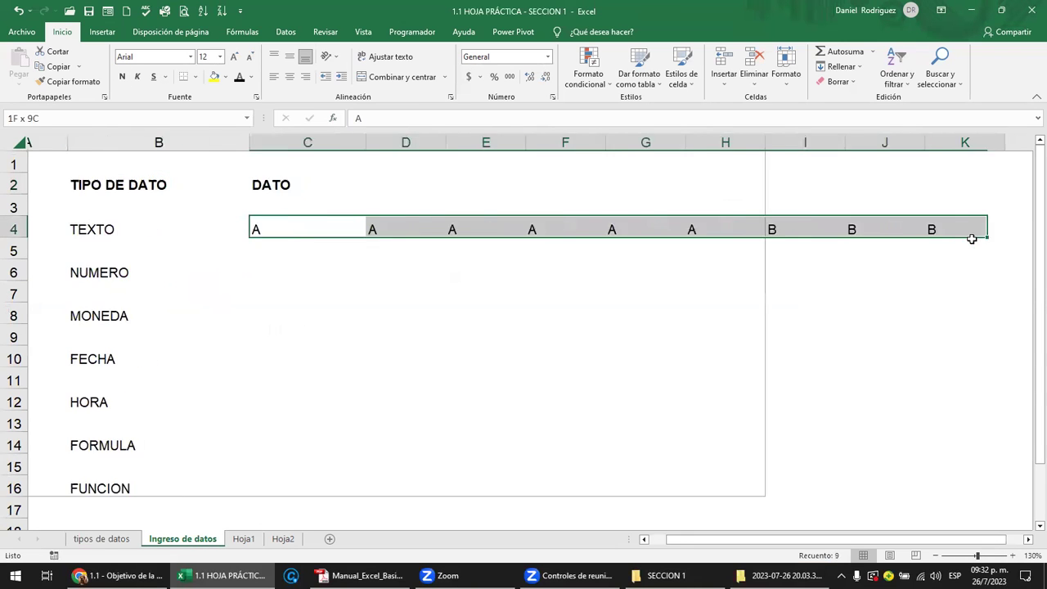
pyautogui.press('Left')
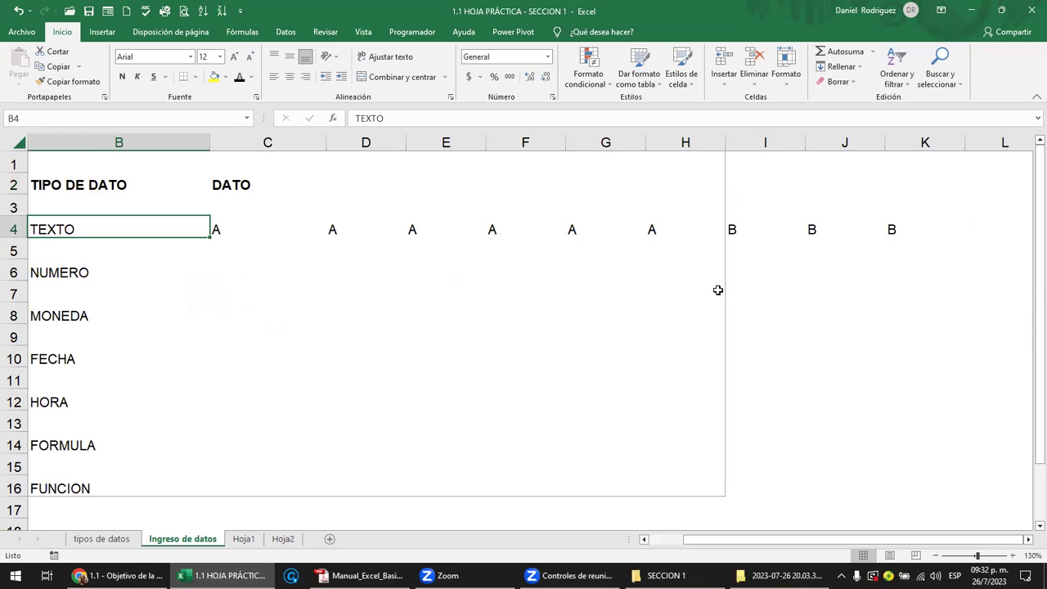
pyautogui.press('Left')
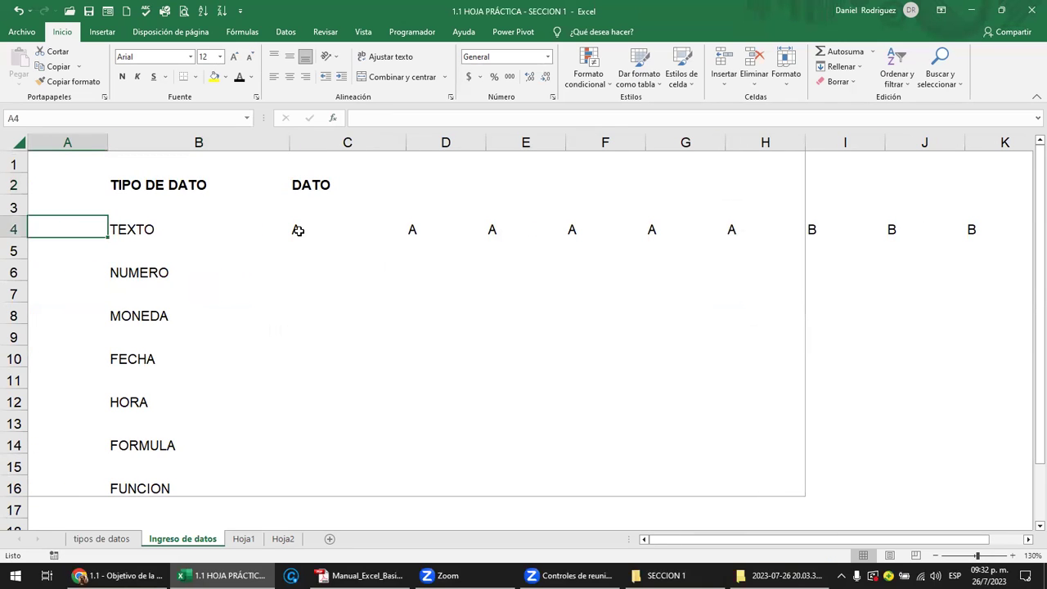
pyautogui.click(298, 231)
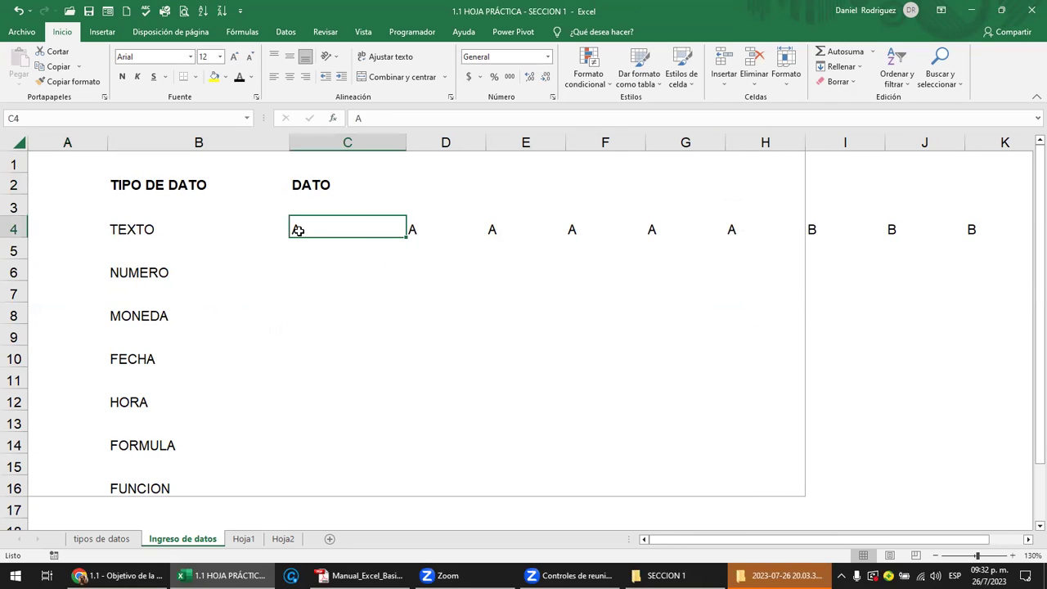
pyautogui.moveTo(358, 238)
pyautogui.mouseDown()
pyautogui.moveTo(472, 225)
pyautogui.moveTo(962, 235)
pyautogui.mouseUp()
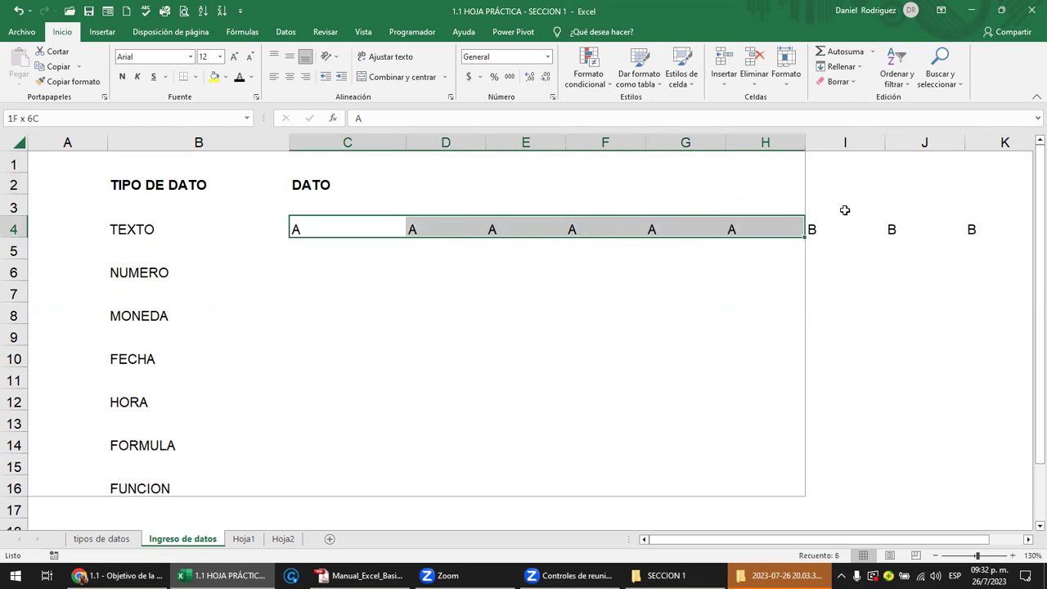
pyautogui.moveTo(962, 236); pyautogui.dragTo(970, 235)
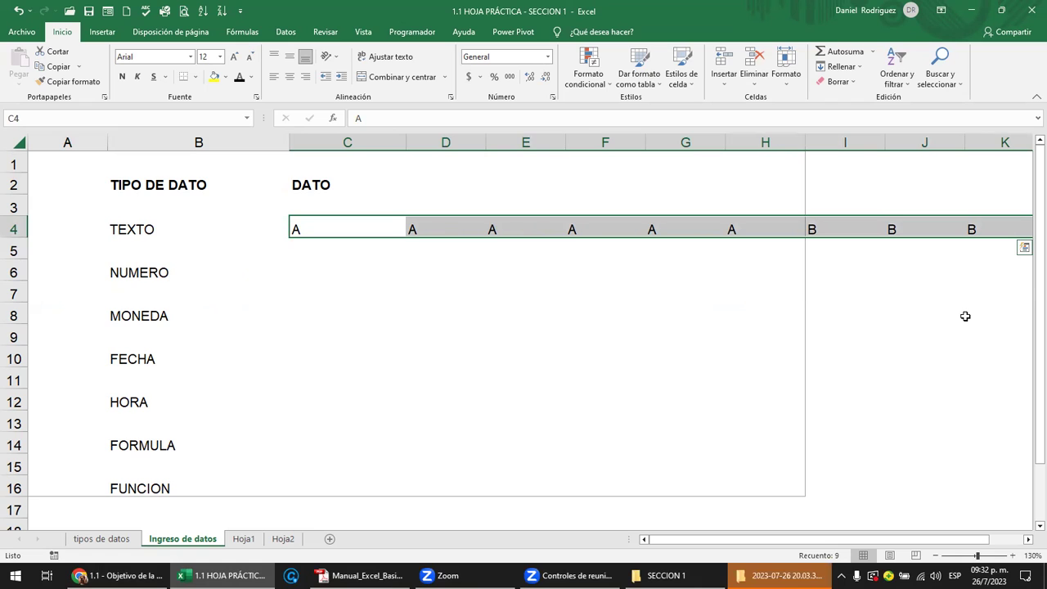
pyautogui.press('Delete')
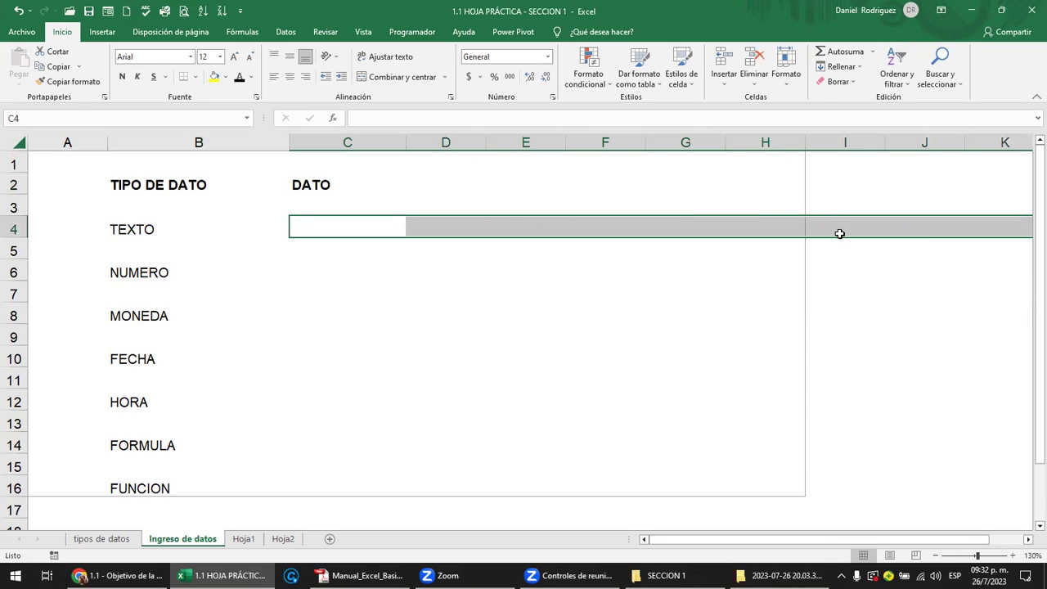
# Step: Review the TIPO DE DATO labels from TEXTO down to FUNCION, ending at C4
pyautogui.click(288, 252)
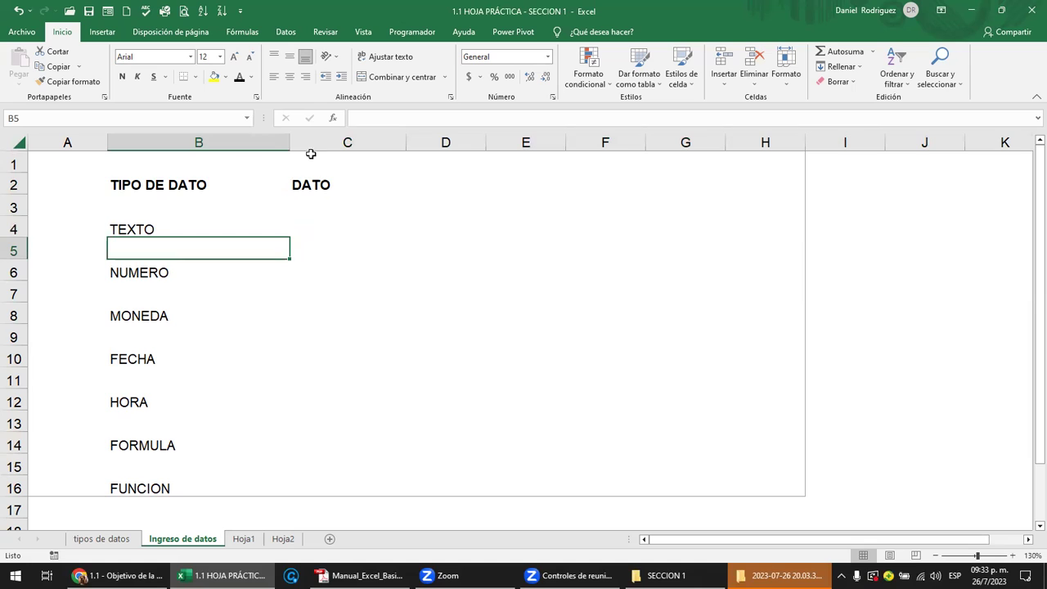
pyautogui.click(309, 231)
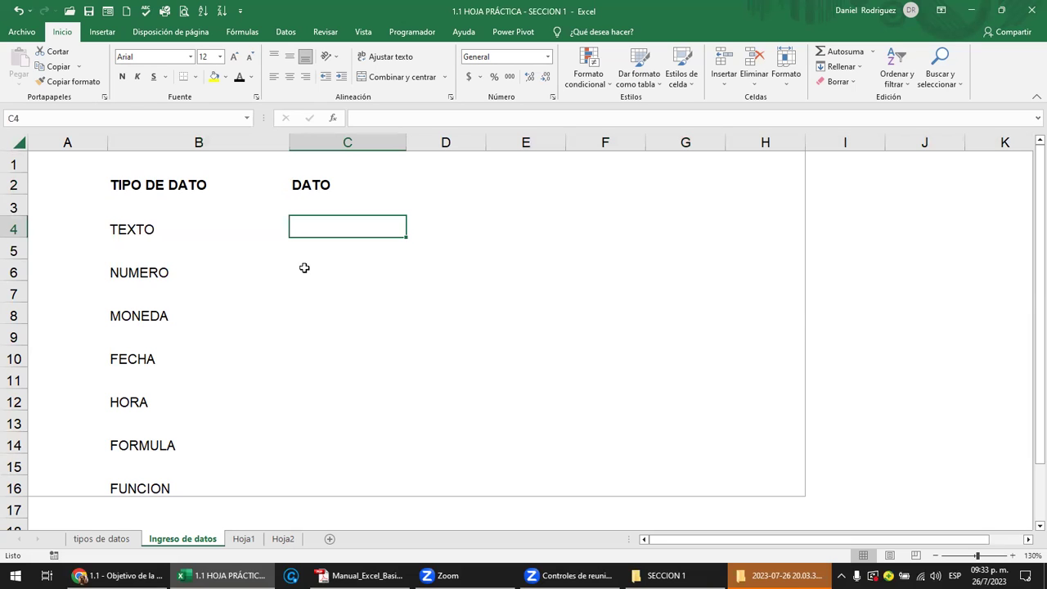
pyautogui.press('Left')
pyautogui.press('Left')
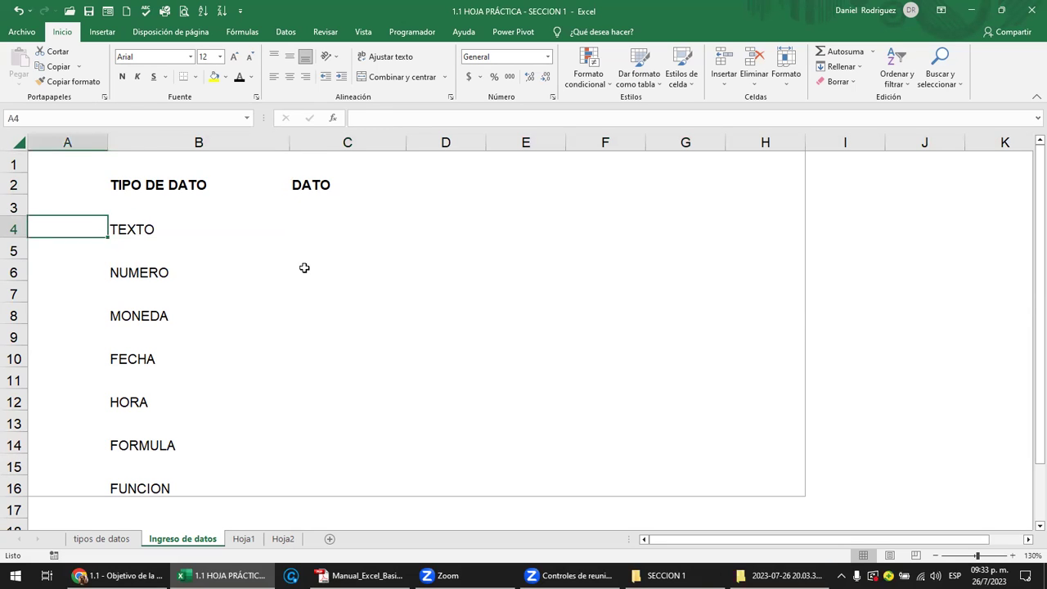
pyautogui.press('Right')
pyautogui.hotkey('shift', 'Down')
pyautogui.hotkey('shift', 'Down')
pyautogui.hotkey('shift', 'Down')
pyautogui.hotkey('shift', 'Down')
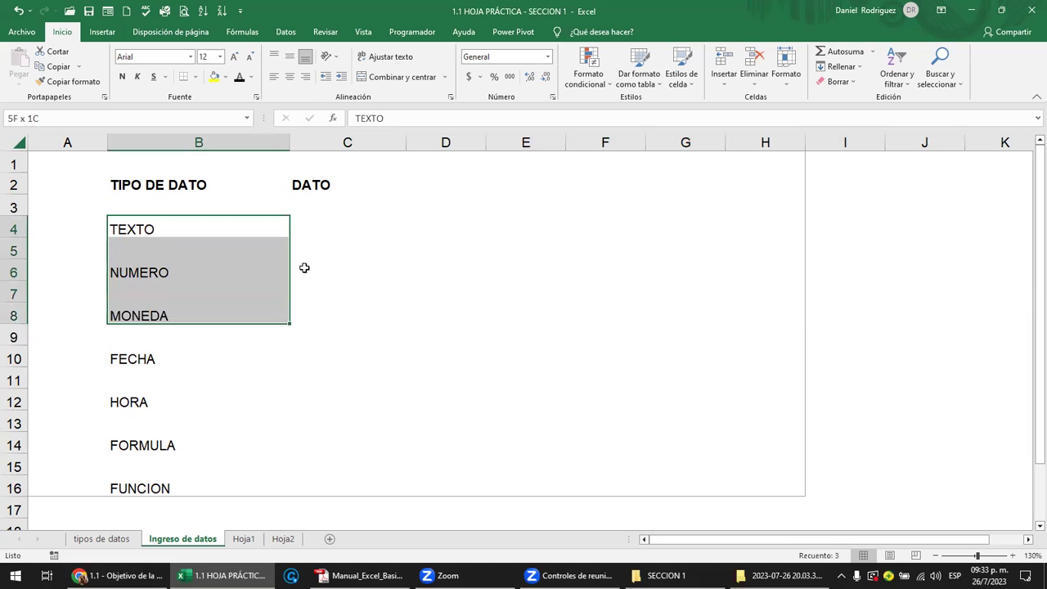
pyautogui.hotkey('shift', 'Down')
pyautogui.hotkey('shift', 'Down')
pyautogui.hotkey('shift', 'Down')
pyautogui.hotkey('shift', 'Down')
pyautogui.hotkey('shift', 'Down')
pyautogui.hotkey('shift', 'Down')
pyautogui.hotkey('shift', 'Down')
pyautogui.hotkey('shift', 'Down')
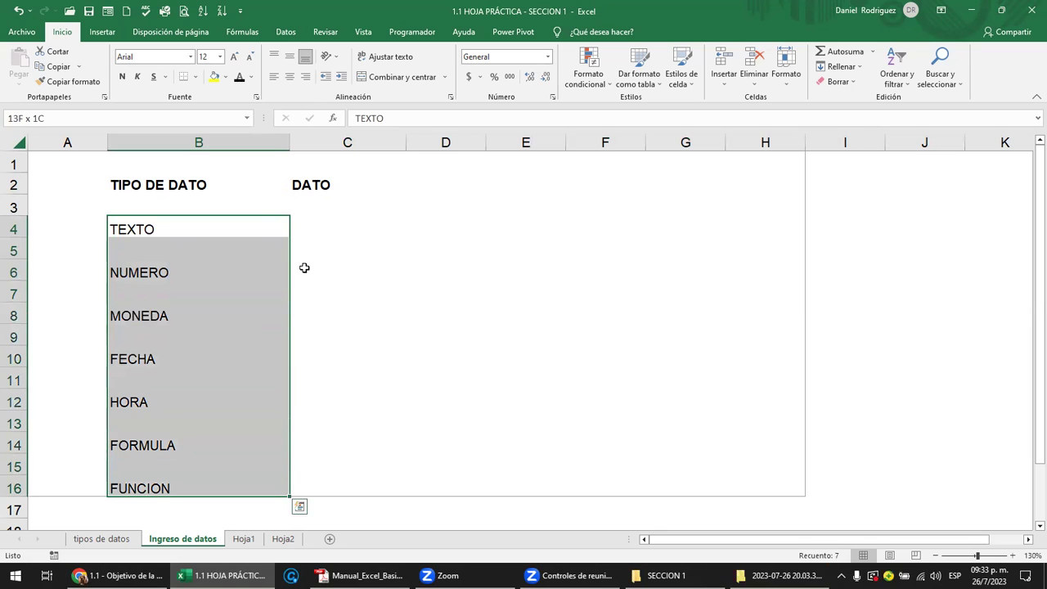
pyautogui.press('Right')
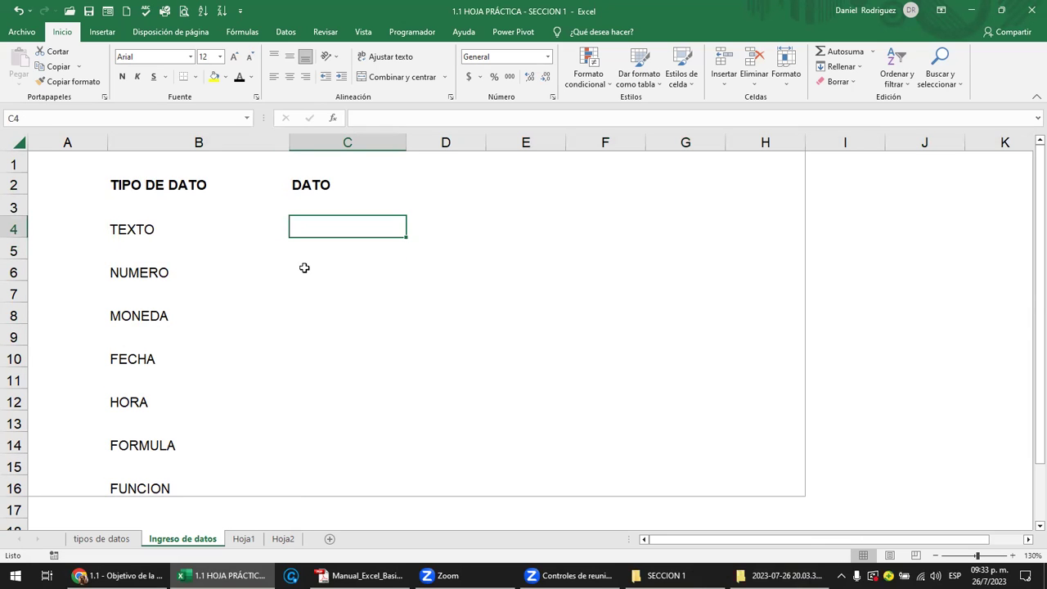
# Step: Enter two sample first names, D001 and 10A across C4:F4 beside TEXTO
pyautogui.write('JUAN')
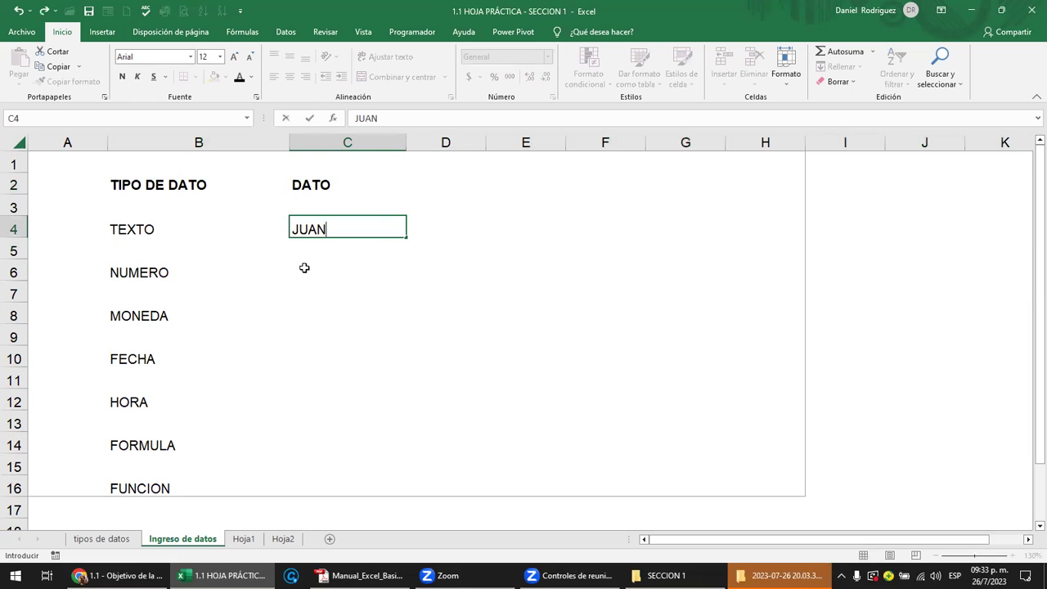
pyautogui.press('Tab')
pyautogui.write('MARIA')
pyautogui.press('Tab')
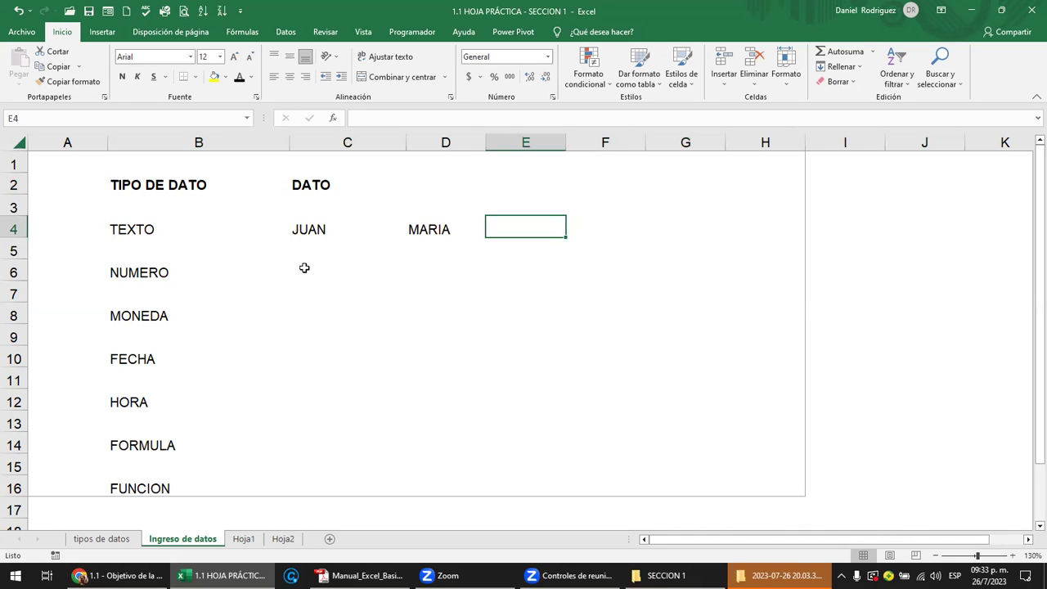
pyautogui.write('D001')
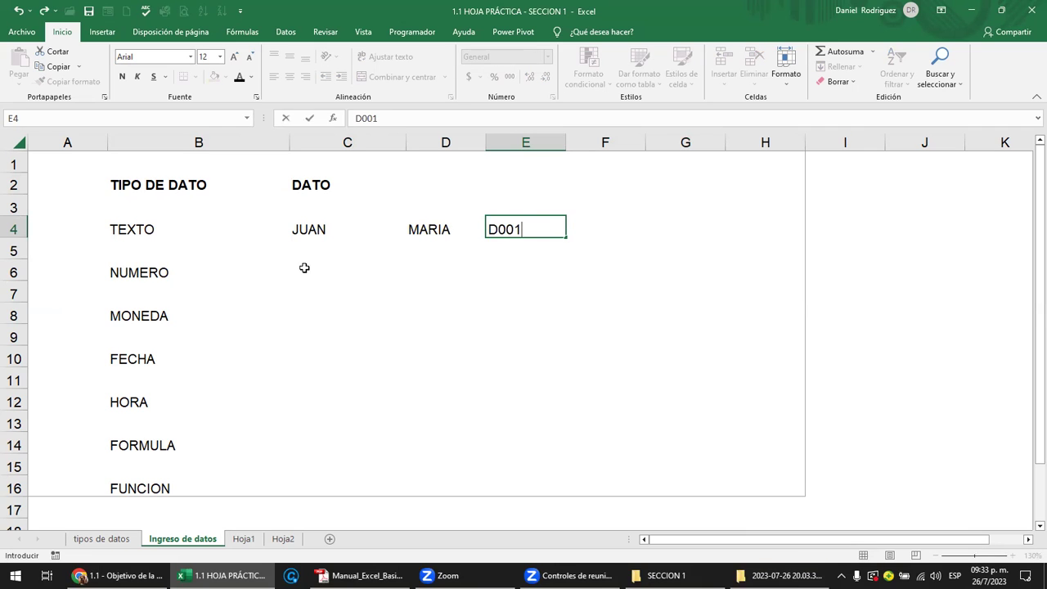
pyautogui.press('Tab')
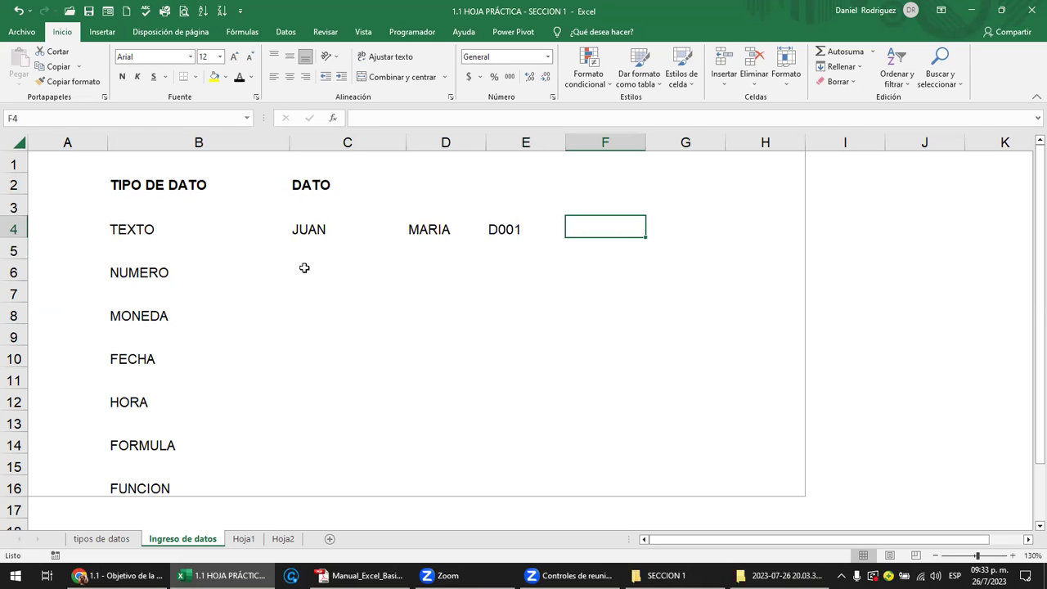
pyautogui.write('10')
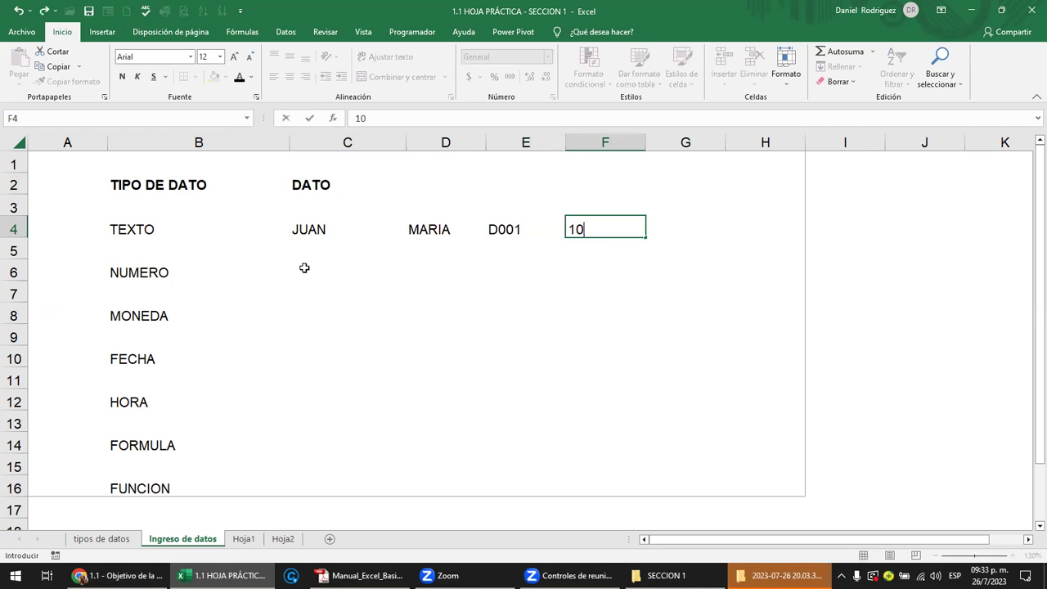
pyautogui.write('A')
pyautogui.press('Return')
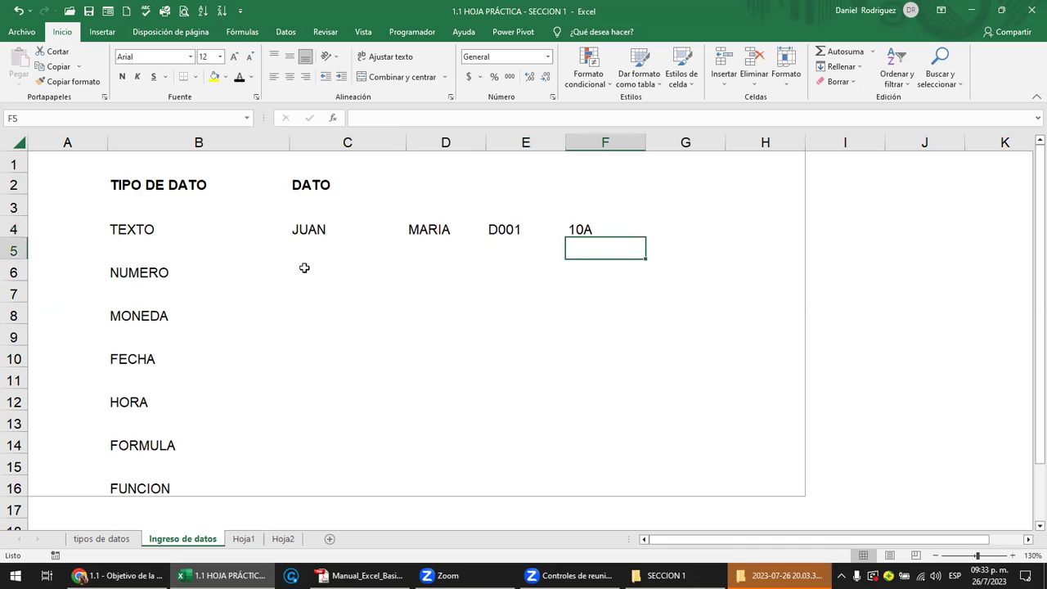
pyautogui.press('Up')
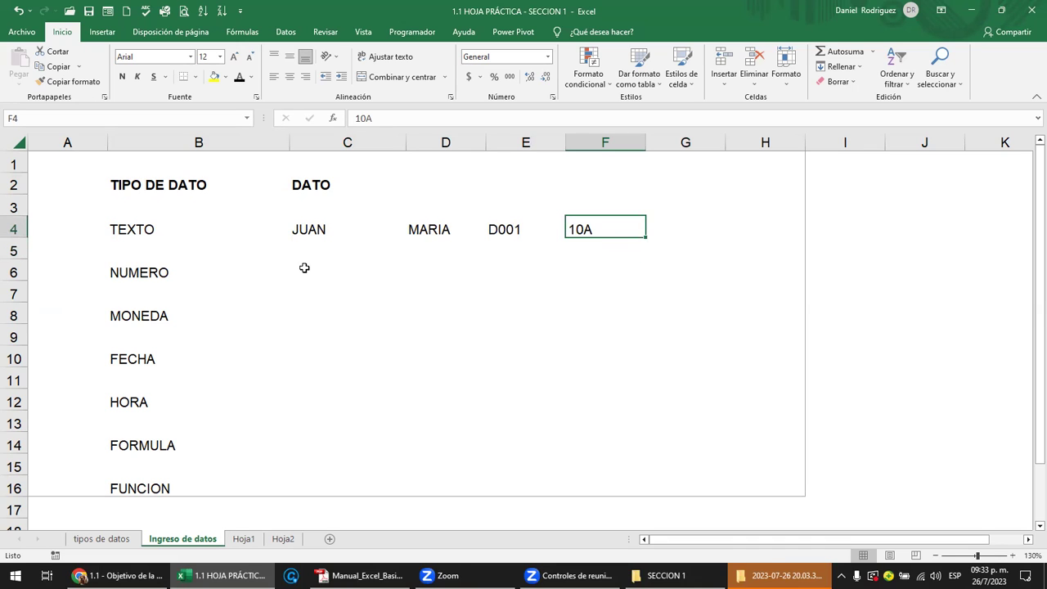
pyautogui.click(300, 227)
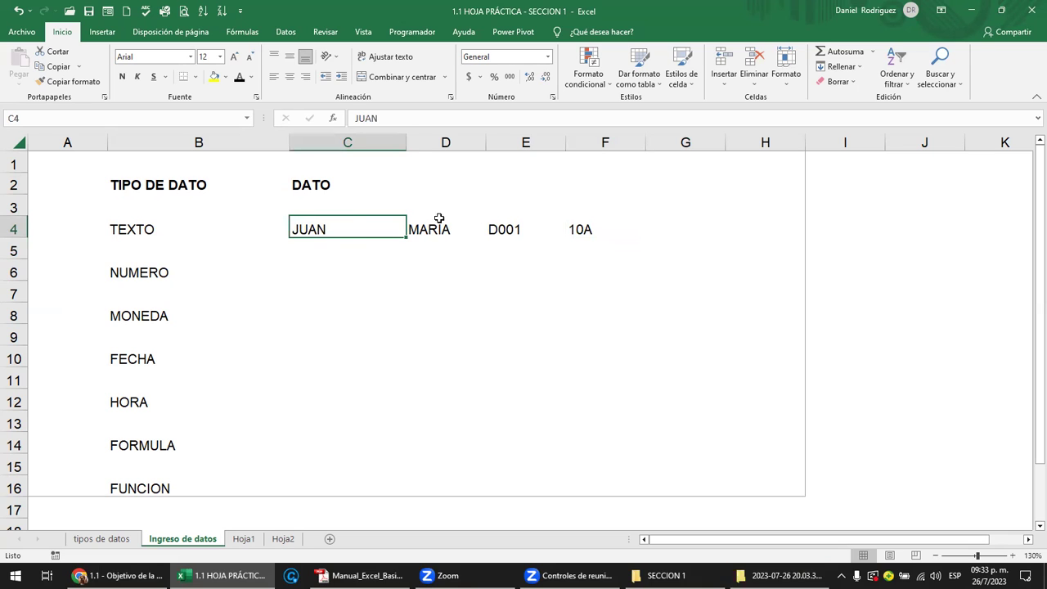
pyautogui.click(577, 227)
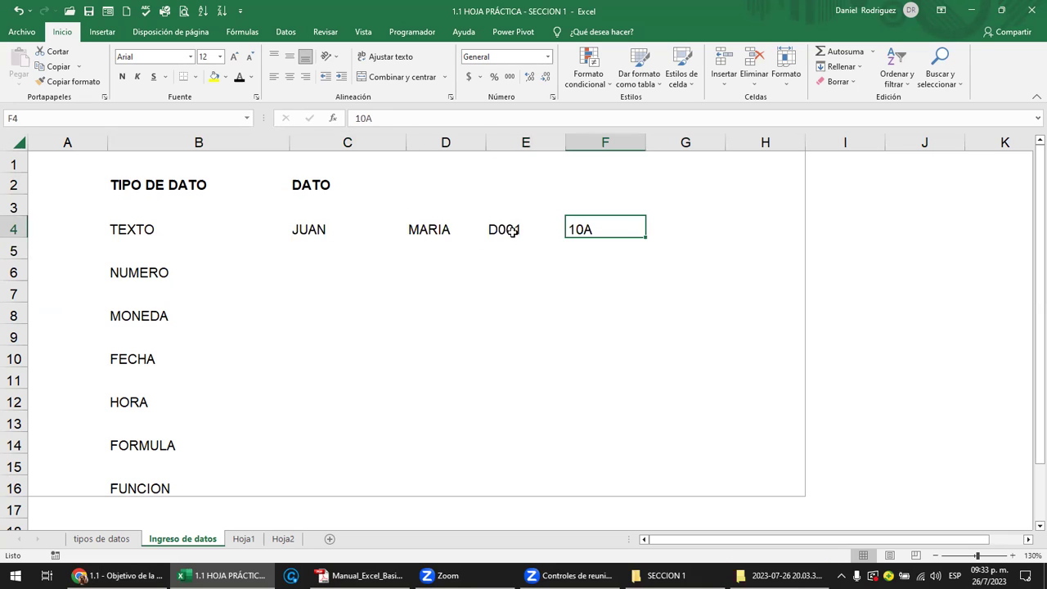
pyautogui.click(293, 272)
# Step: Enter 10 in C6 and center it in the cell
pyautogui.write('10')
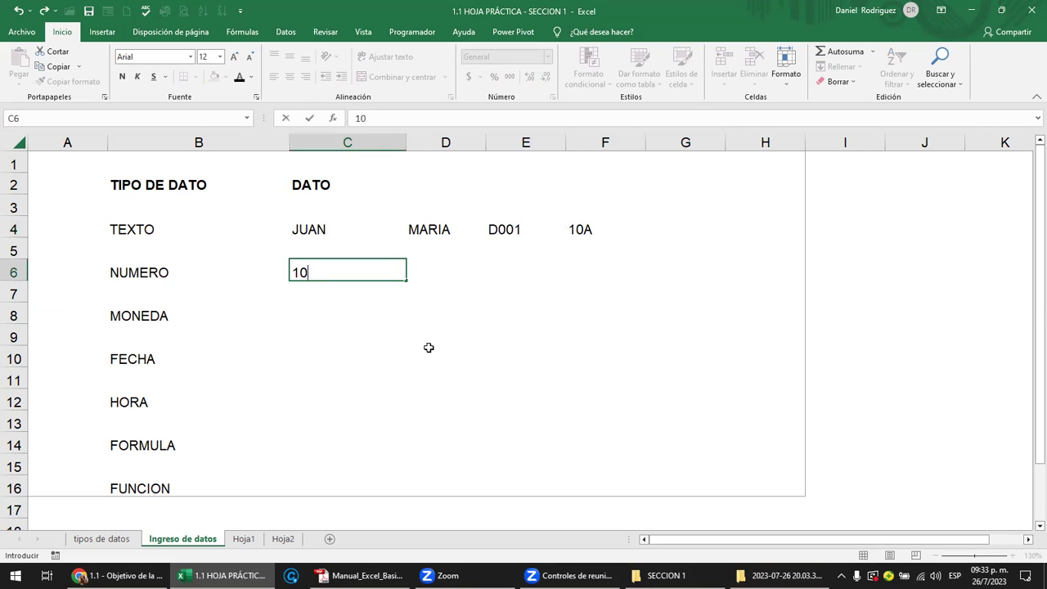
pyautogui.press('Tab')
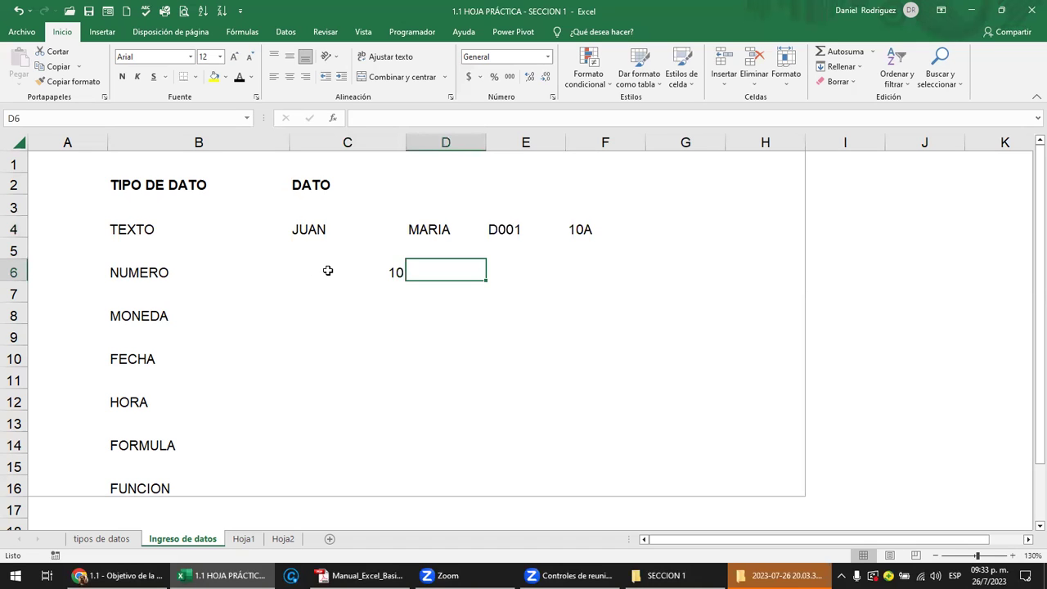
pyautogui.click(333, 272)
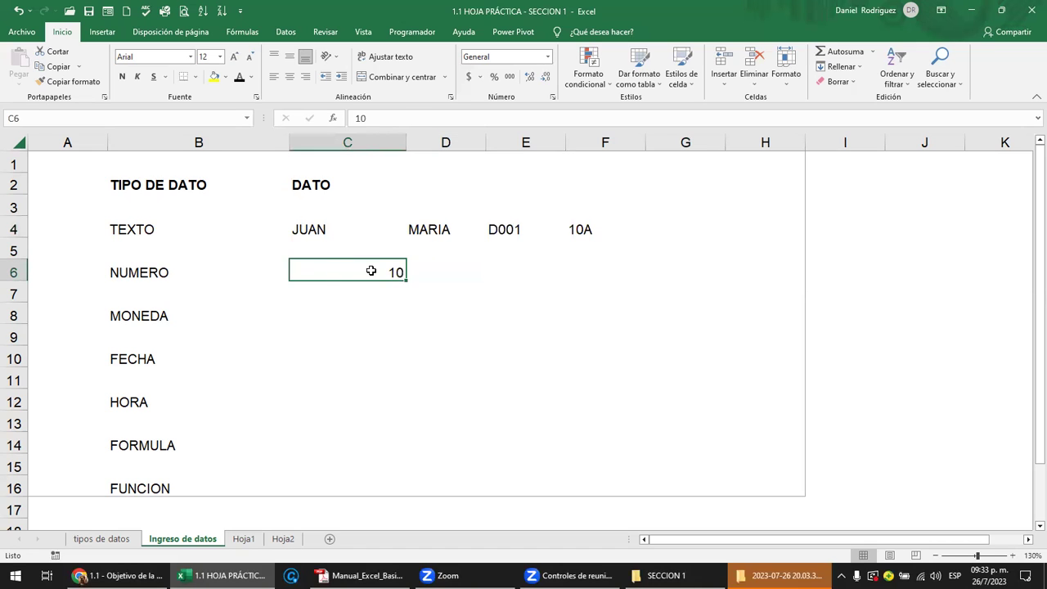
pyautogui.click(290, 80)
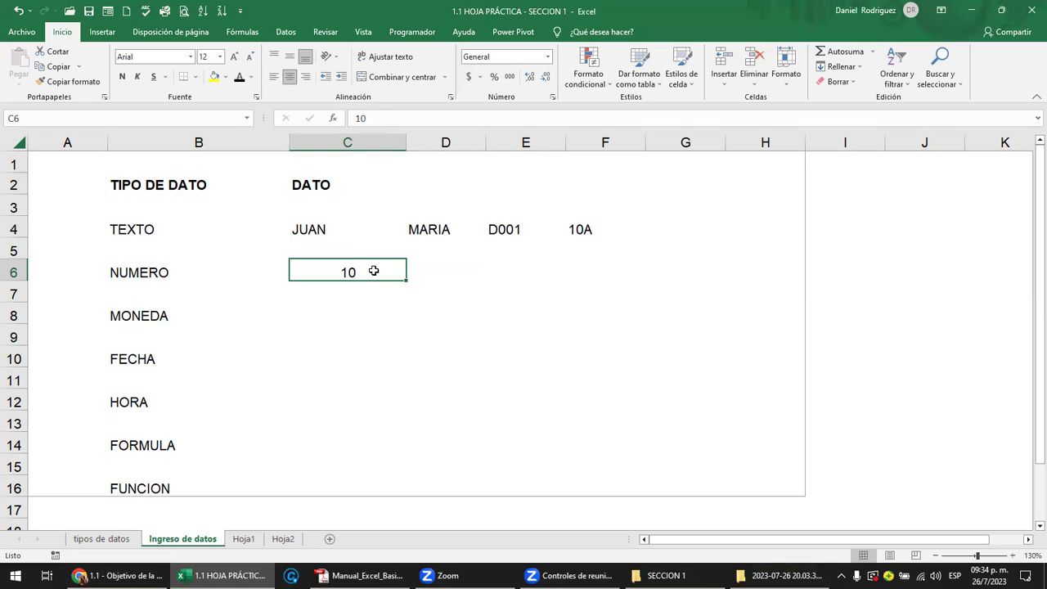
pyautogui.click(444, 273)
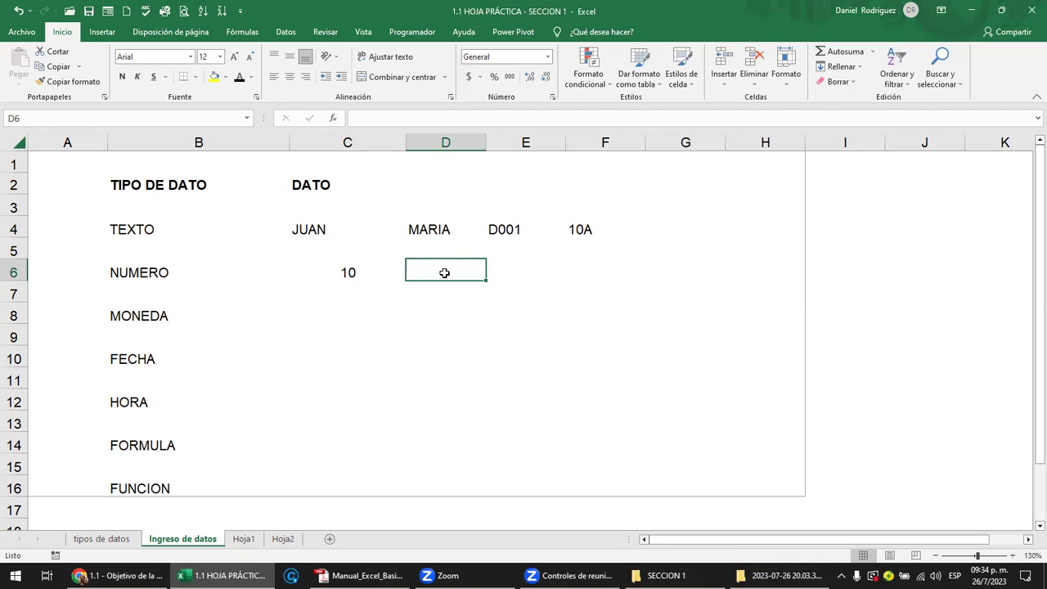
# Step: Enter 0.10 in D6 and show it with two decimal places
pyautogui.write('0.10')
pyautogui.press('Tab')
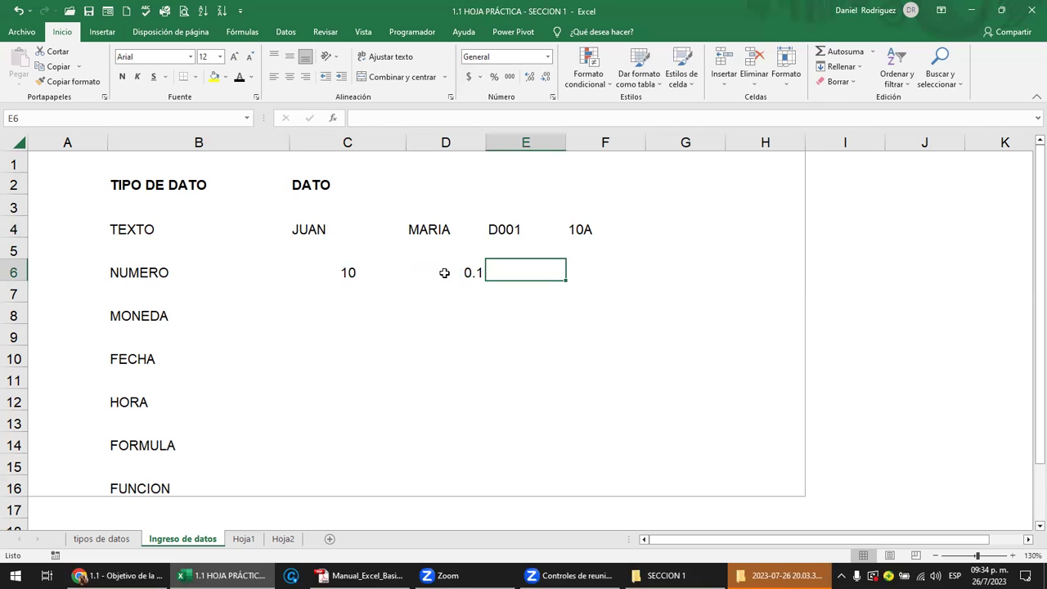
pyautogui.click(473, 271)
pyautogui.click(527, 80)
pyautogui.click(521, 272)
# Step: Enter 25.25, 10% and 150 in E6, F6 and G6
pyautogui.write('25.25')
pyautogui.press('Tab')
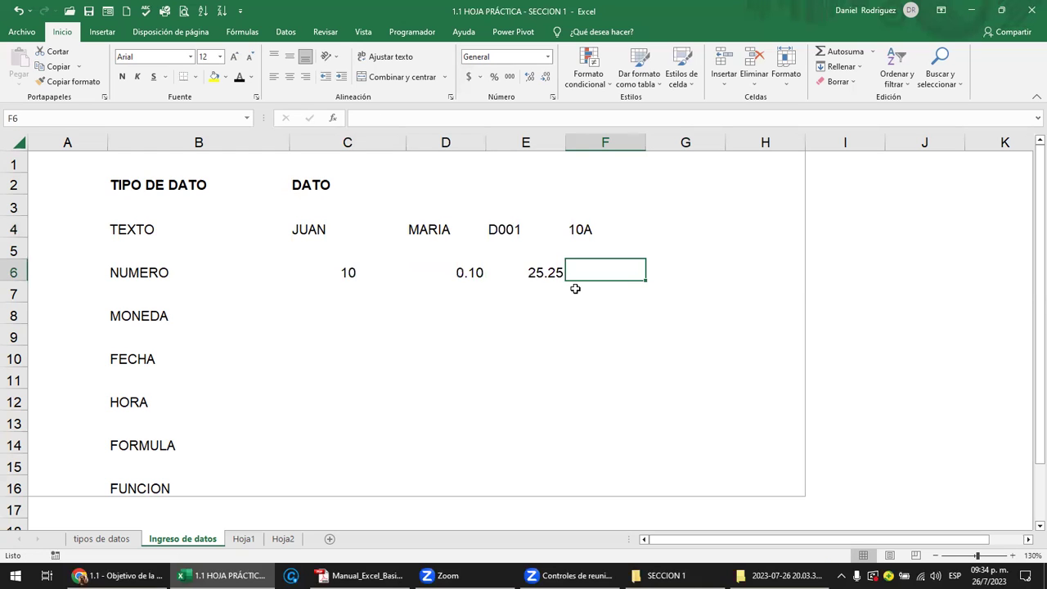
pyautogui.write('10%')
pyautogui.press('Tab')
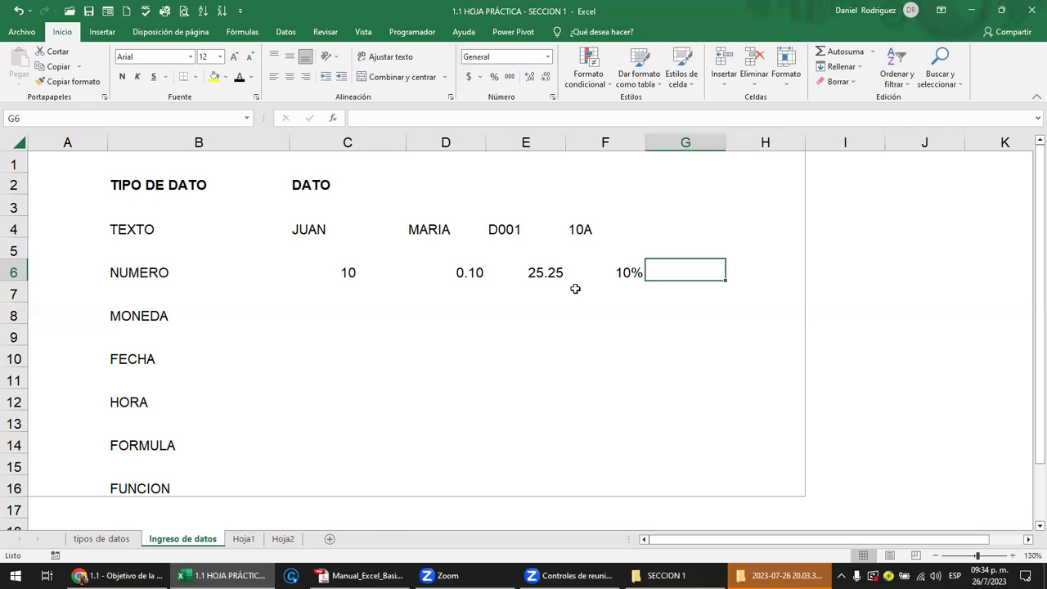
pyautogui.write('150')
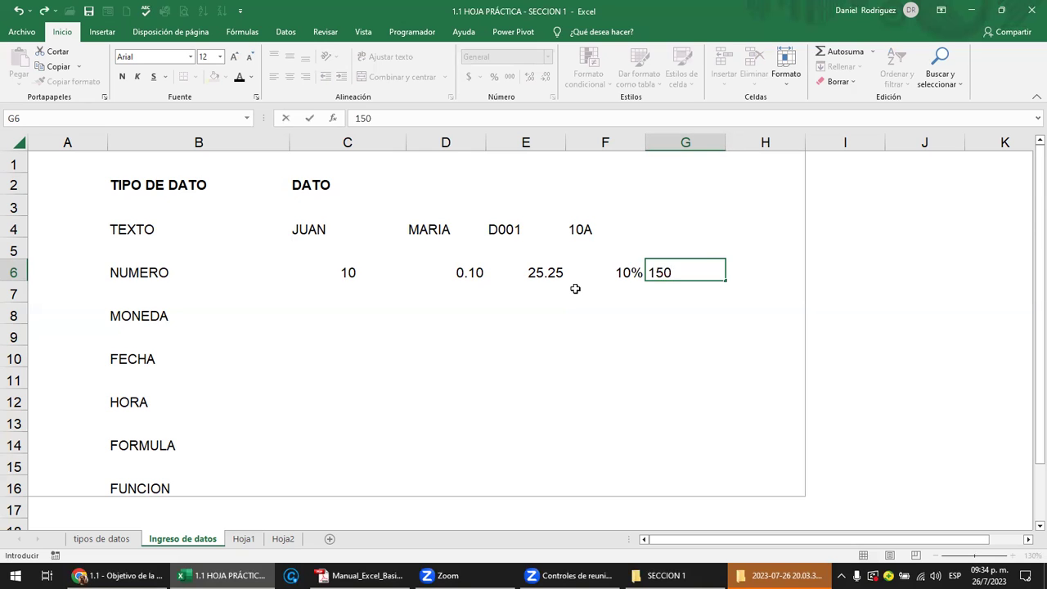
pyautogui.press('Return')
pyautogui.press('Up')
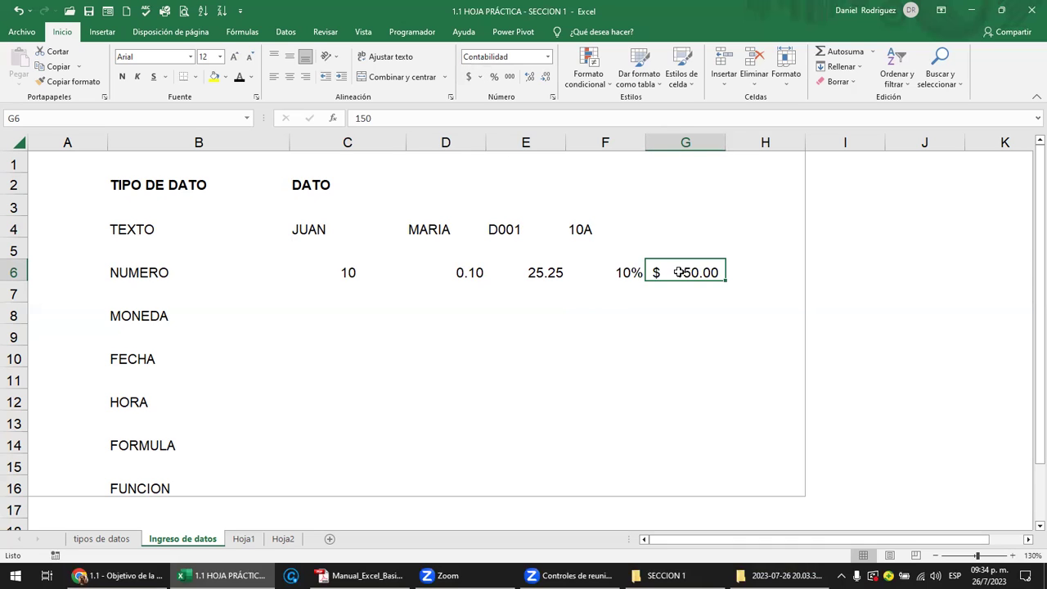
# Step: Move the $150.00 value to C8 beside MONEDA and copy it back into G6
pyautogui.moveTo(680, 281)
pyautogui.mouseDown()
pyautogui.moveTo(422, 321)
pyautogui.moveTo(354, 319)
pyautogui.mouseUp()
pyautogui.hotkey('ctrl', 'c')
pyautogui.press('Up')
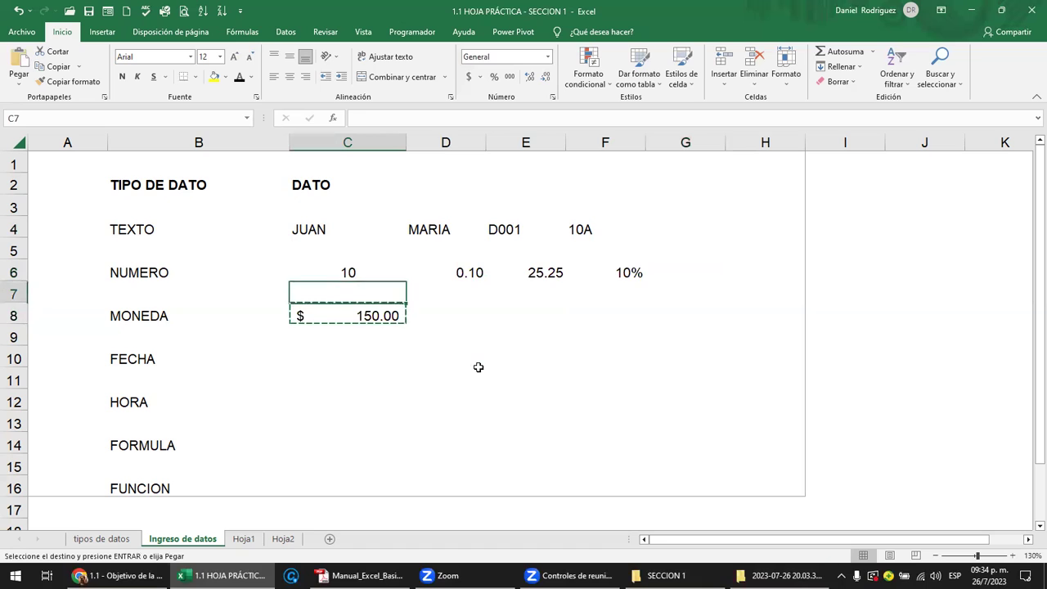
pyautogui.press('Right')
pyautogui.press('Right')
pyautogui.press('Right')
pyautogui.press('Right')
pyautogui.press('Up')
pyautogui.press('Right')
pyautogui.press('Left')
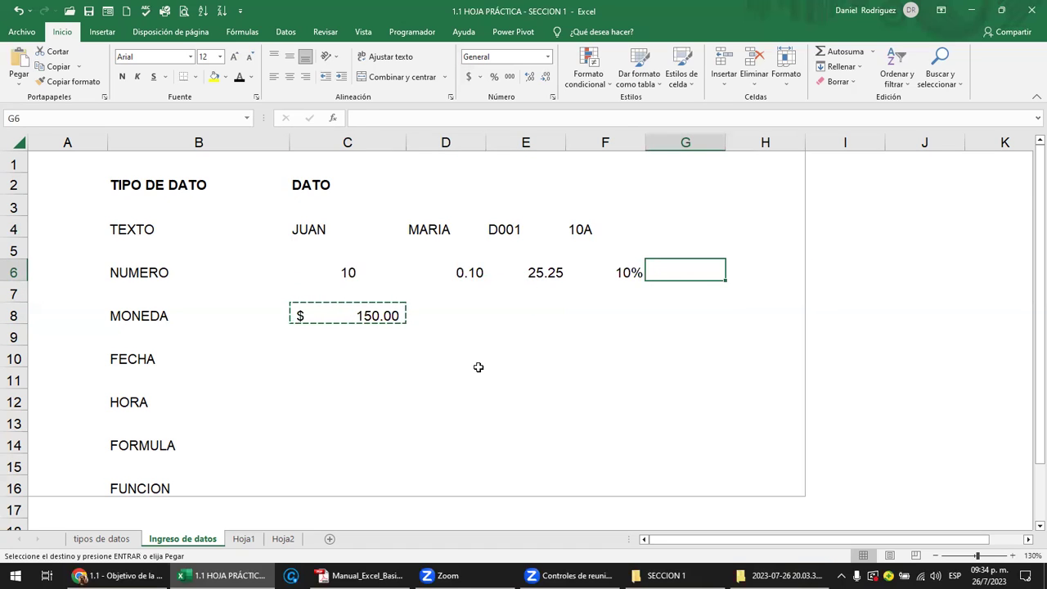
pyautogui.press('Return')
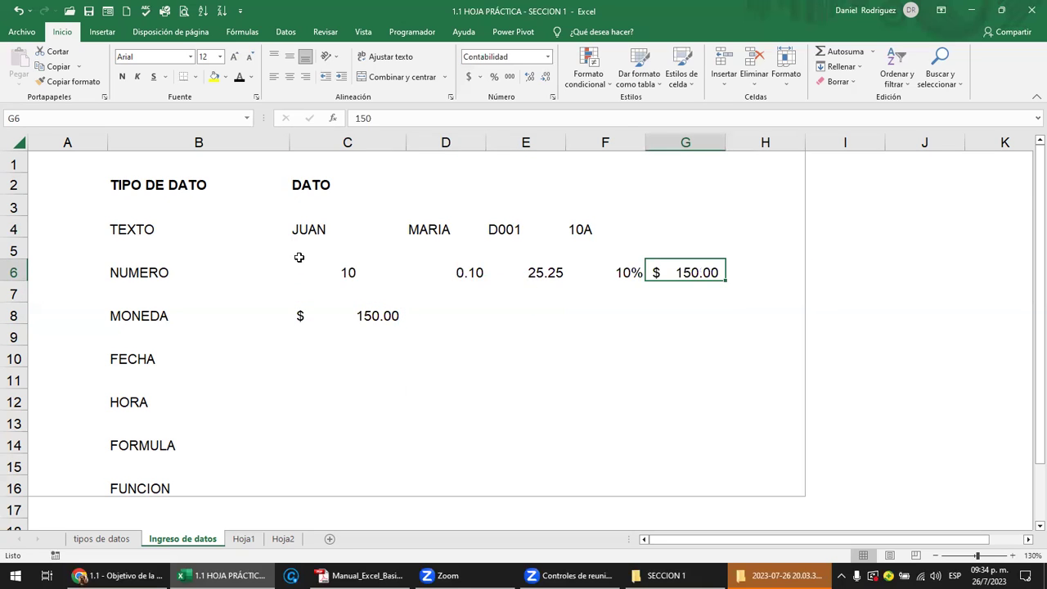
# Step: Check the C6, G6 and C8 formats, viewing the accounting symbol list without changes
pyautogui.click(305, 270)
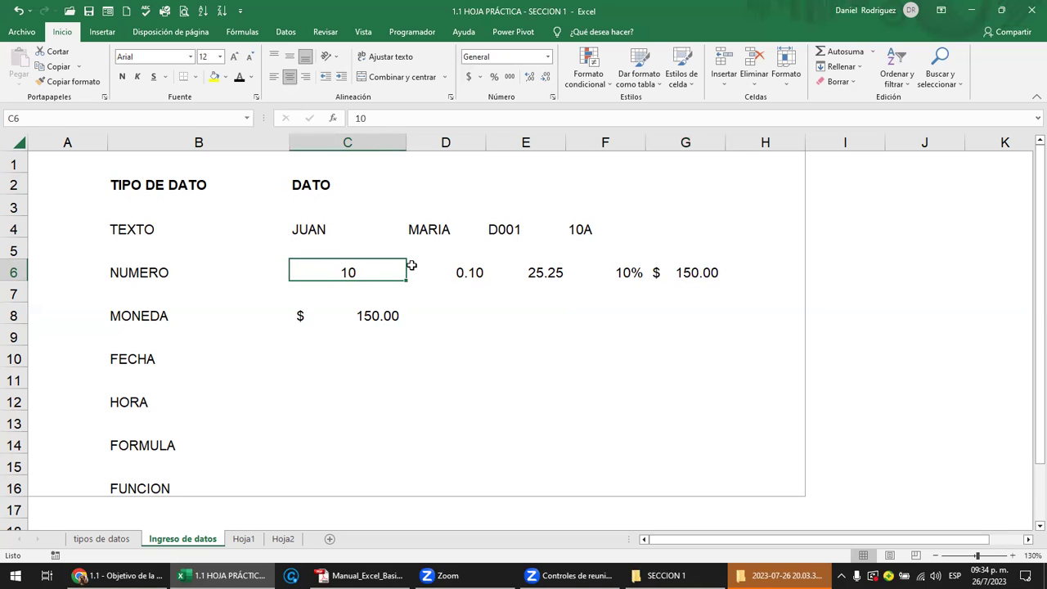
pyautogui.click(682, 271)
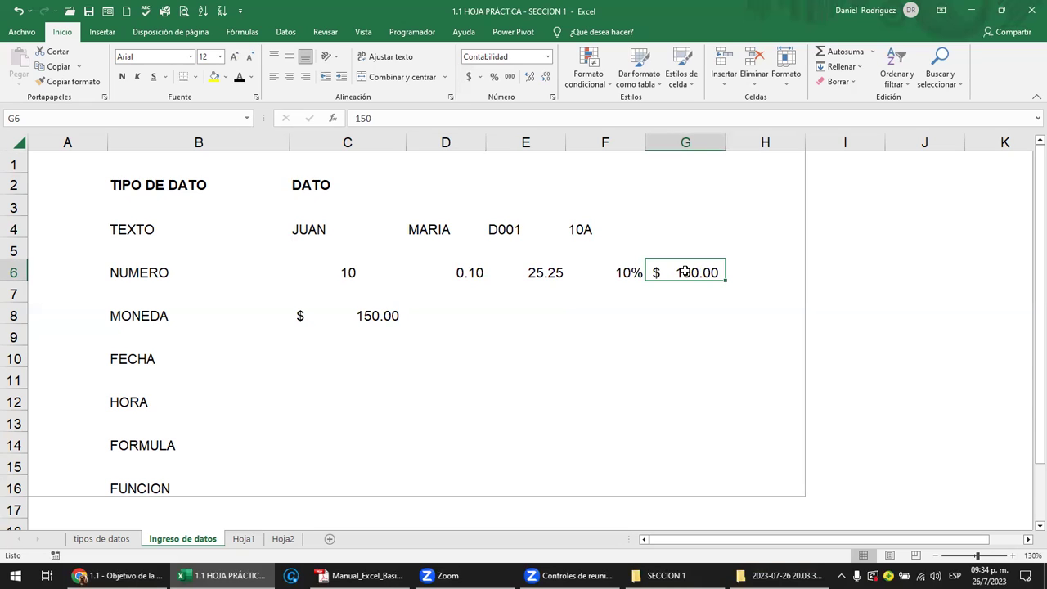
pyautogui.click(314, 315)
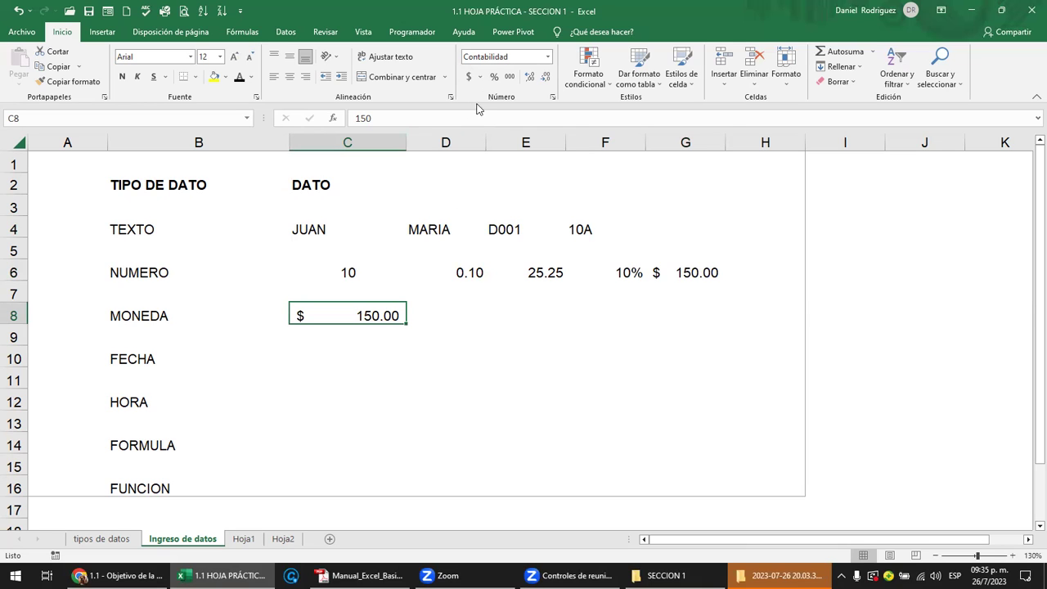
pyautogui.click(480, 77)
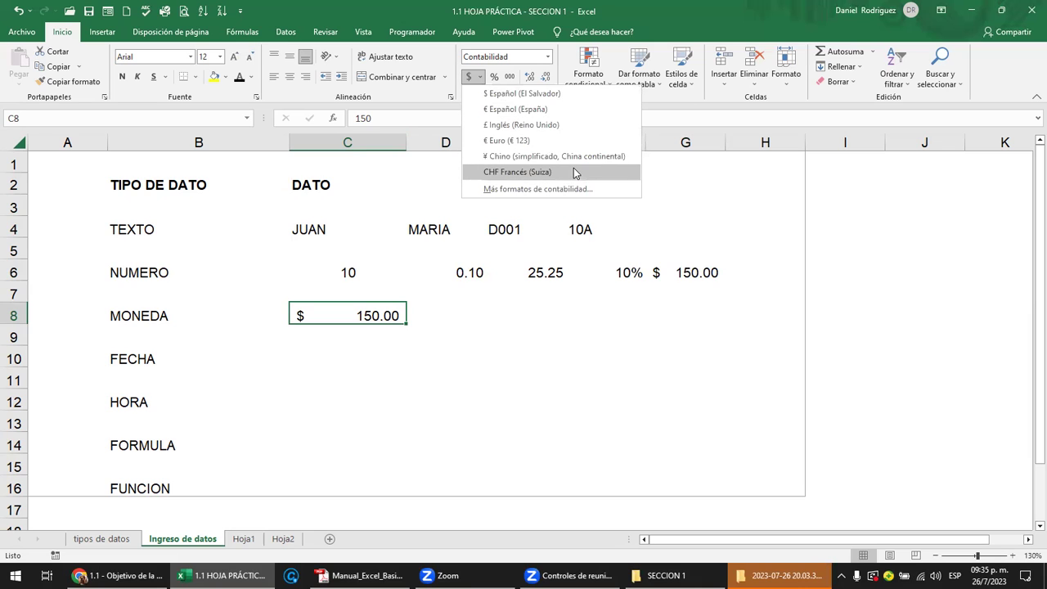
pyautogui.click(457, 318)
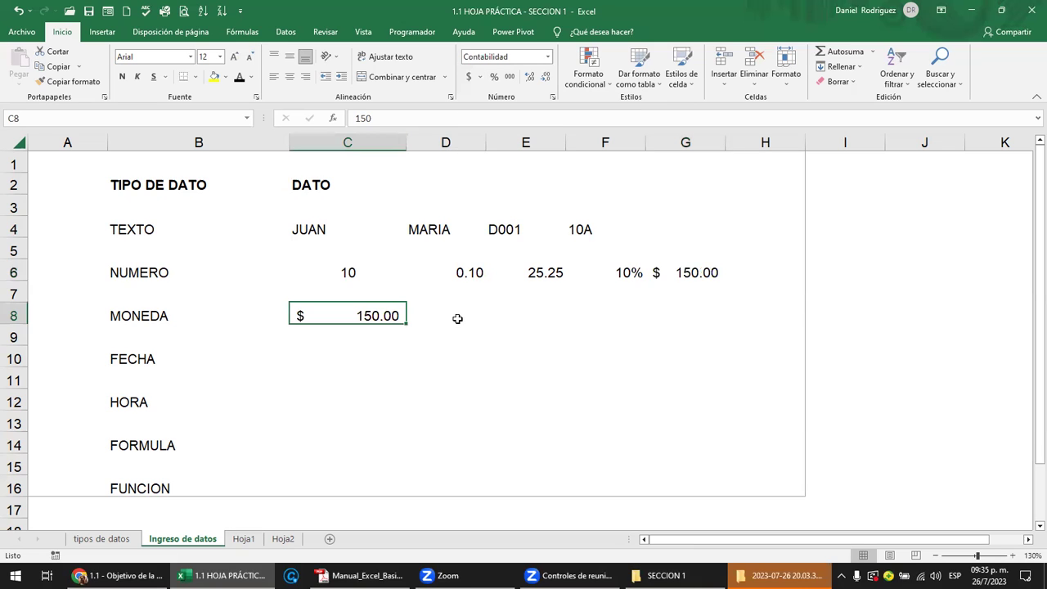
pyautogui.click(325, 358)
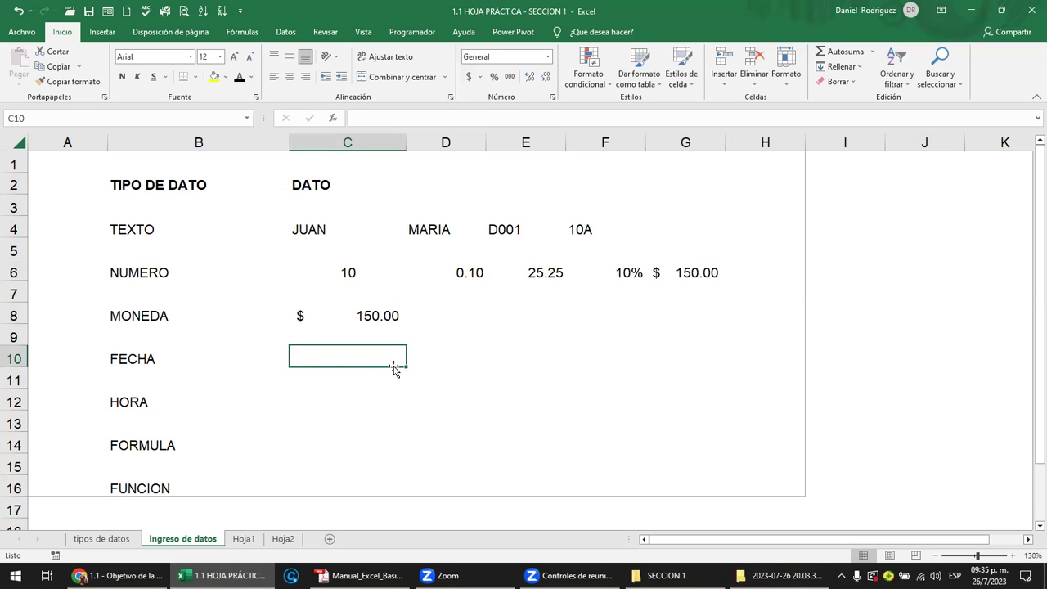
# Step: Type 26-7-23 in C10 and 27/7/2023 in E10 so both become dates
pyautogui.write('26.')
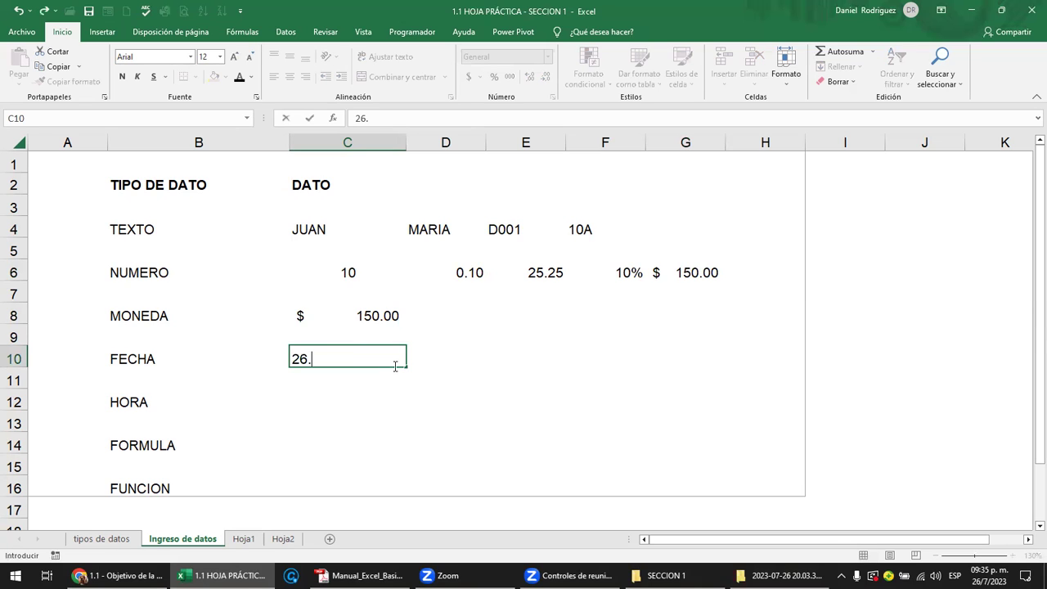
pyautogui.press('BackSpace')
pyautogui.write('-7-23')
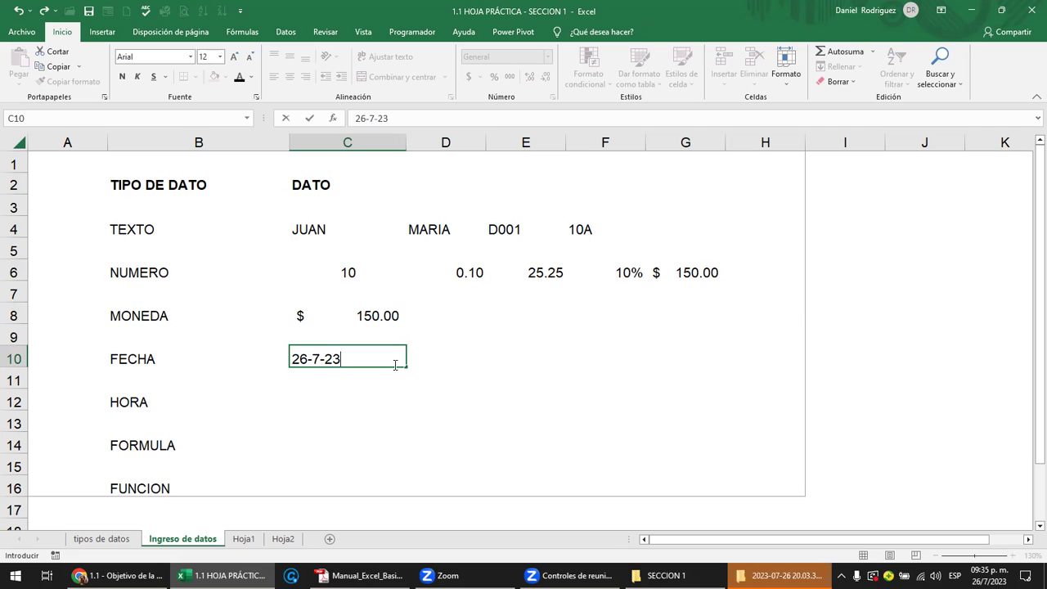
pyautogui.press('Return')
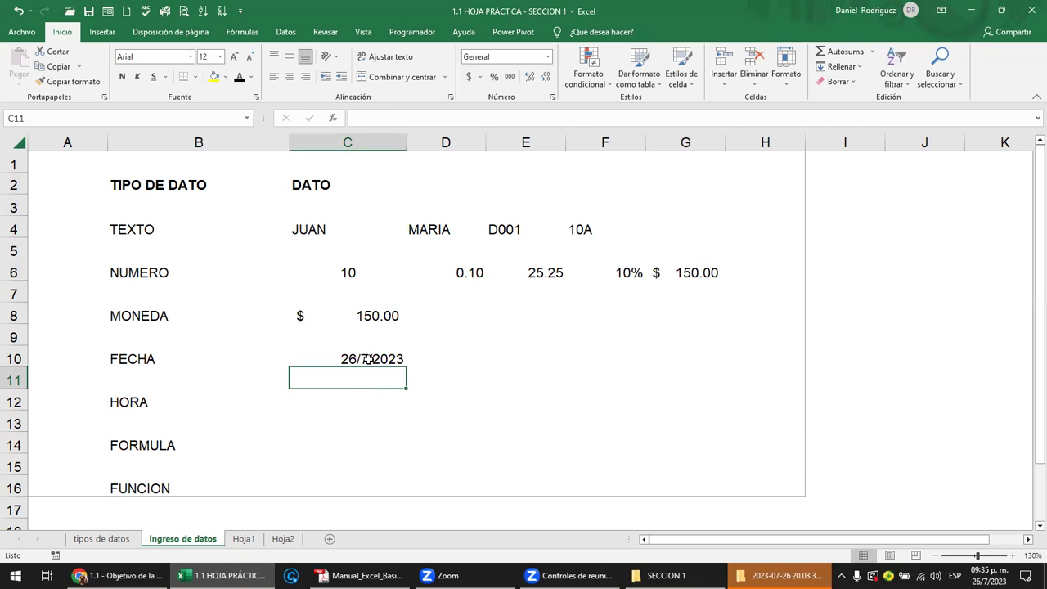
pyautogui.click(377, 360)
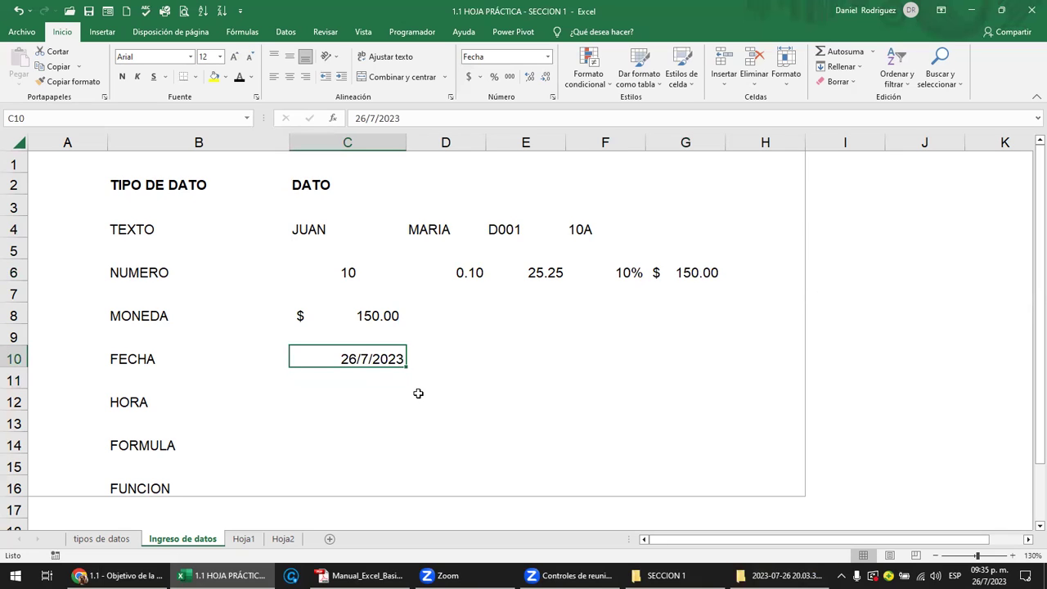
pyautogui.press('Right')
pyautogui.press('Right')
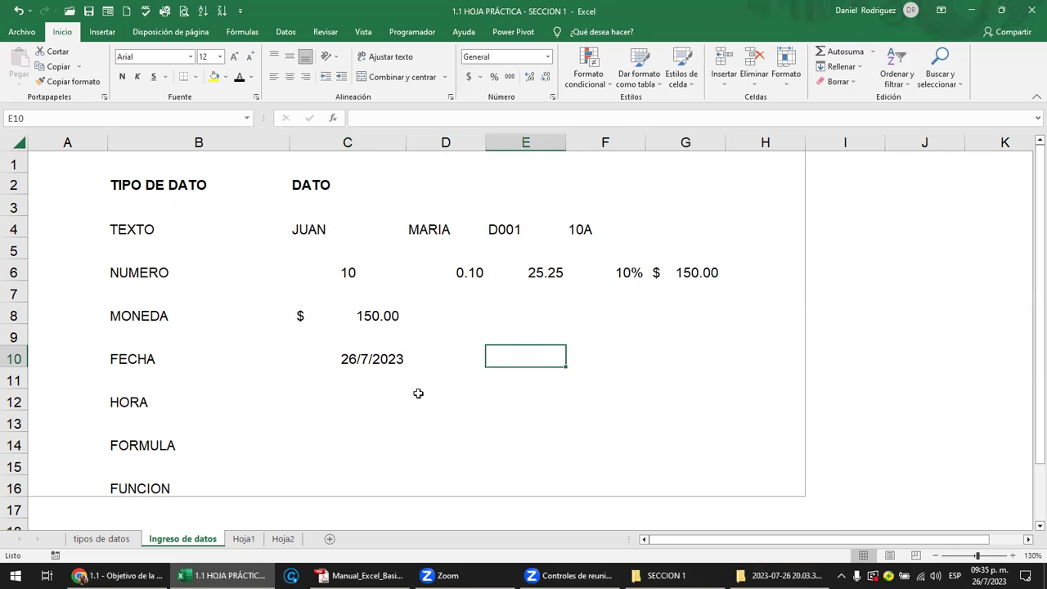
pyautogui.write('27/')
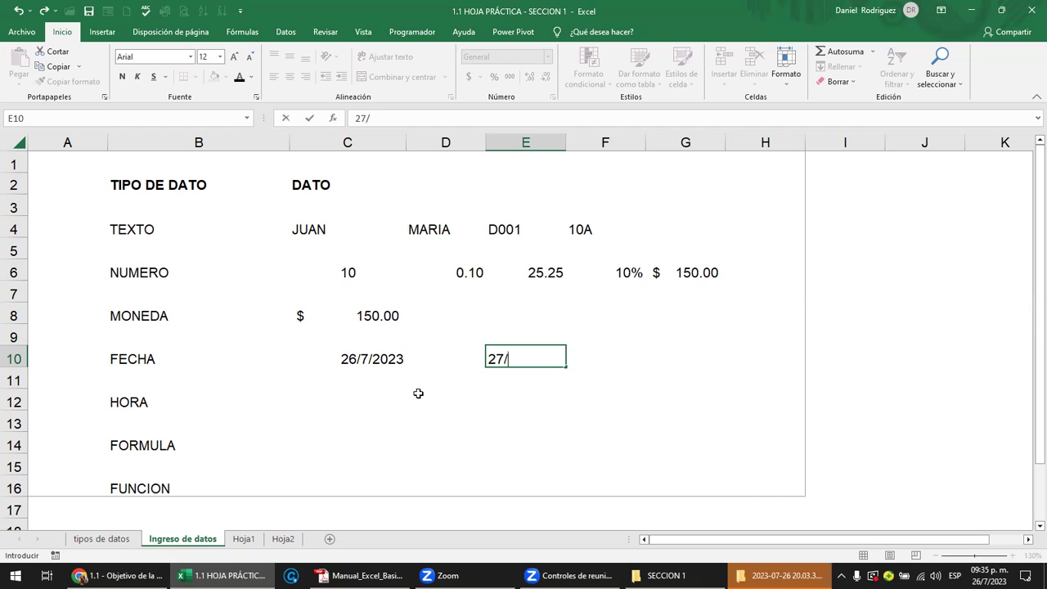
pyautogui.write('7/2023')
pyautogui.press('Return')
pyautogui.press('Up')
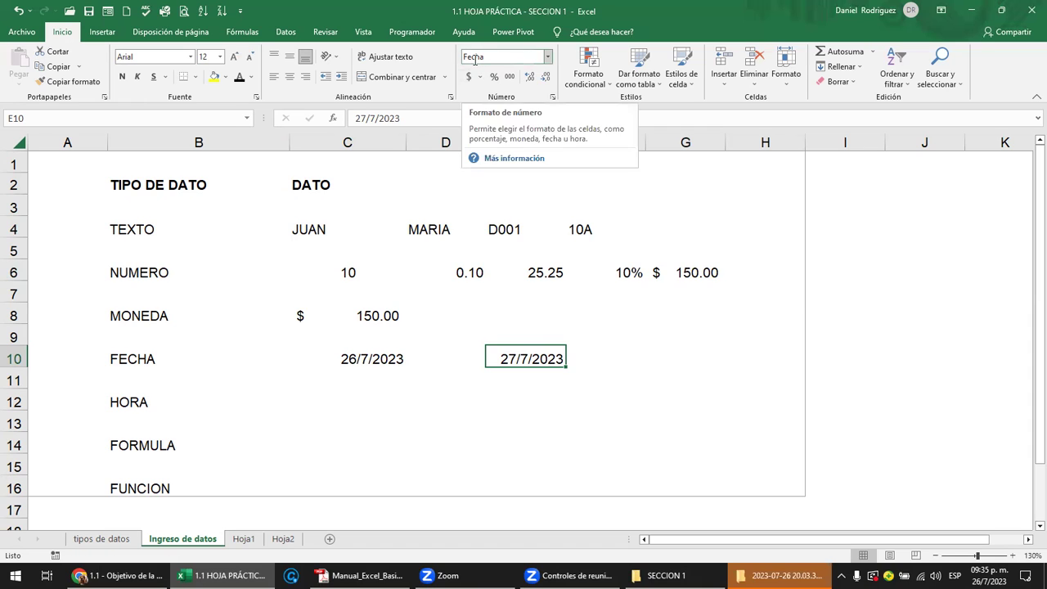
# Step: Apply the Fecha larga number format to the 27/7/2023 date in E10
pyautogui.click(548, 59)
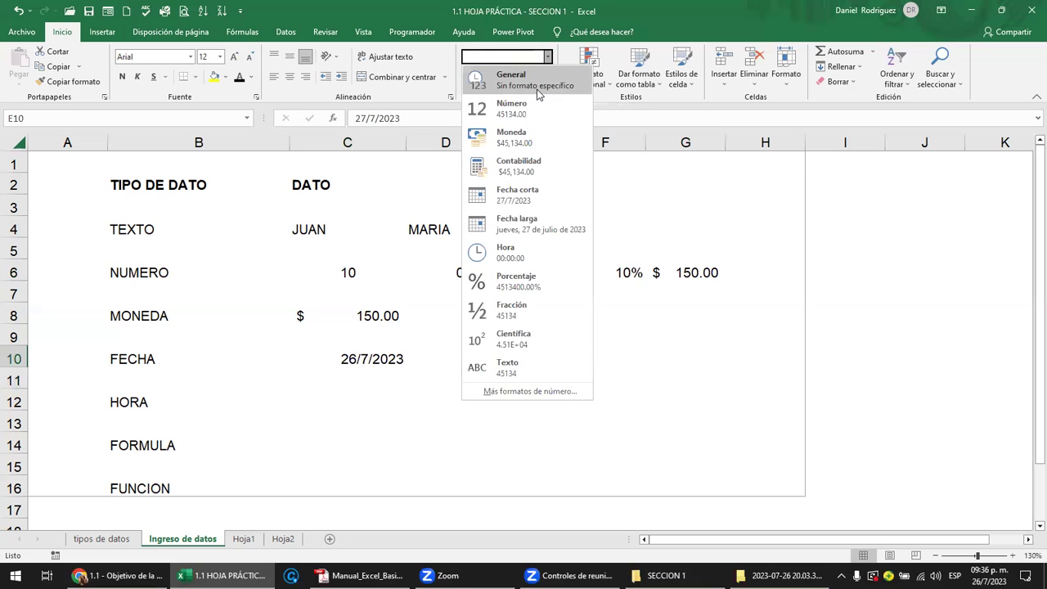
pyautogui.click(550, 226)
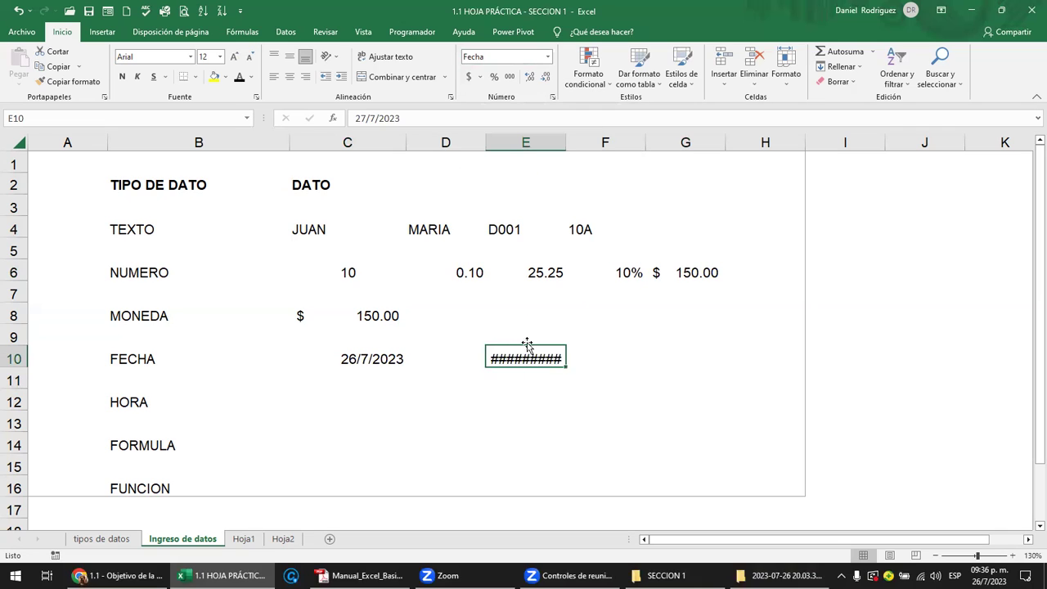
pyautogui.click(501, 137)
pyautogui.click(544, 350)
pyautogui.moveTo(544, 350)
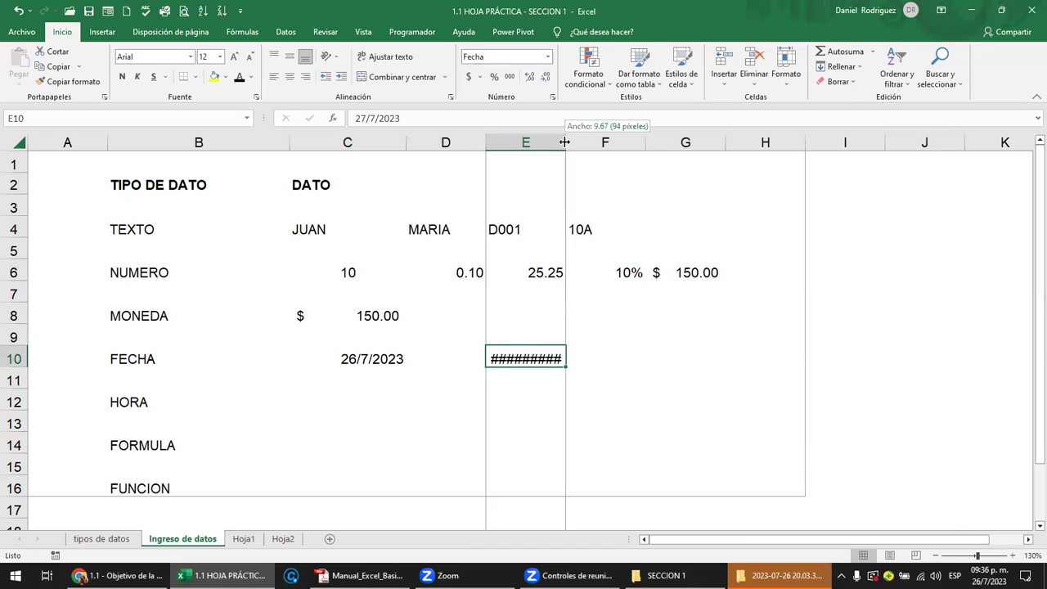
# Step: Autofit column E to the long date, then narrow it again to compare
pyautogui.doubleClick(564, 142)
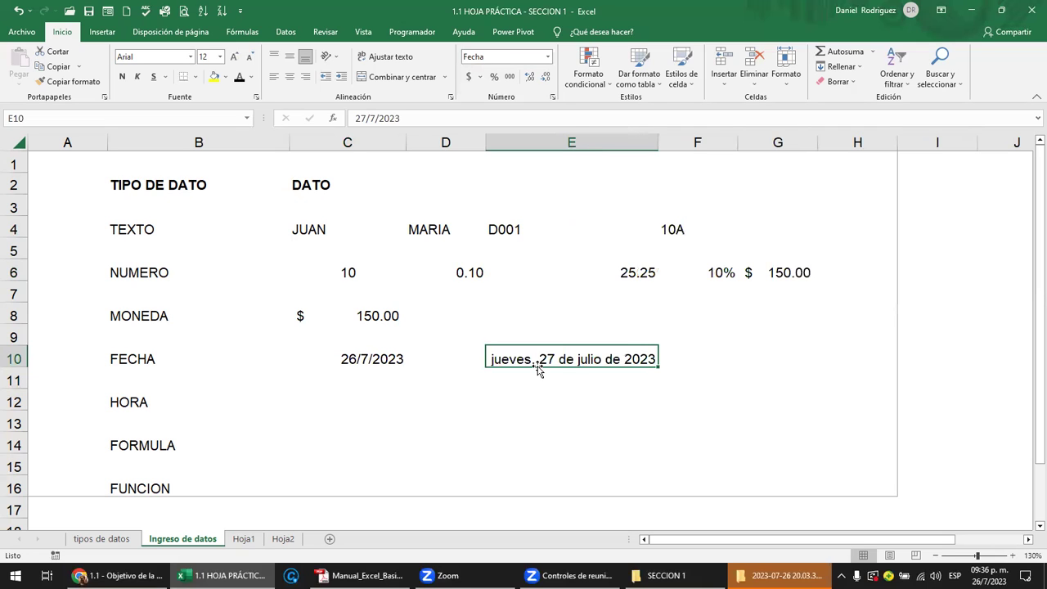
pyautogui.click(574, 132)
pyautogui.moveTo(498, 231)
pyautogui.mouseDown()
pyautogui.moveTo(520, 252)
pyautogui.moveTo(540, 355)
pyautogui.mouseUp()
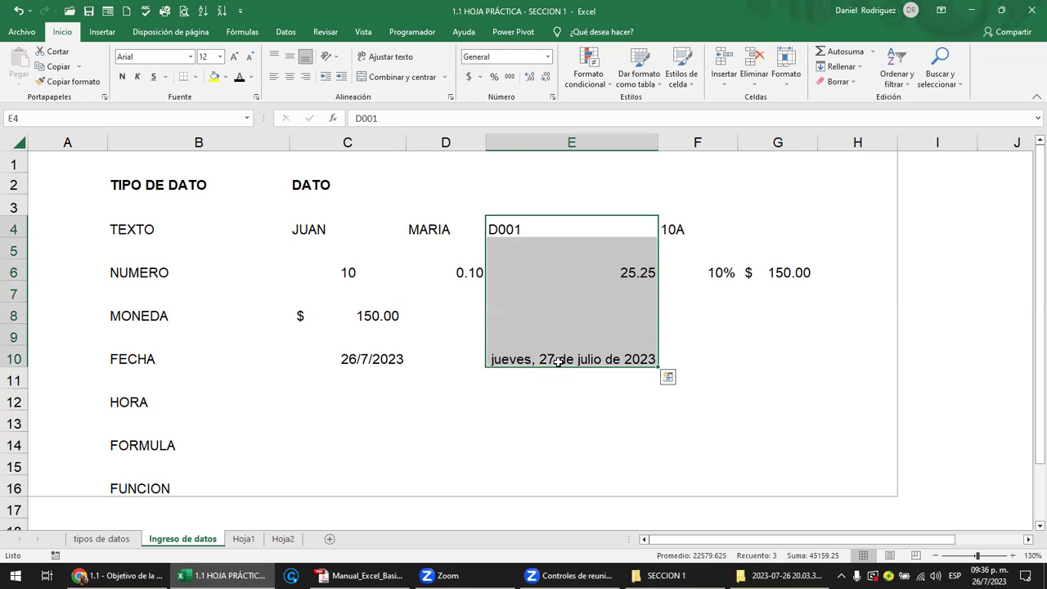
pyautogui.click(558, 362)
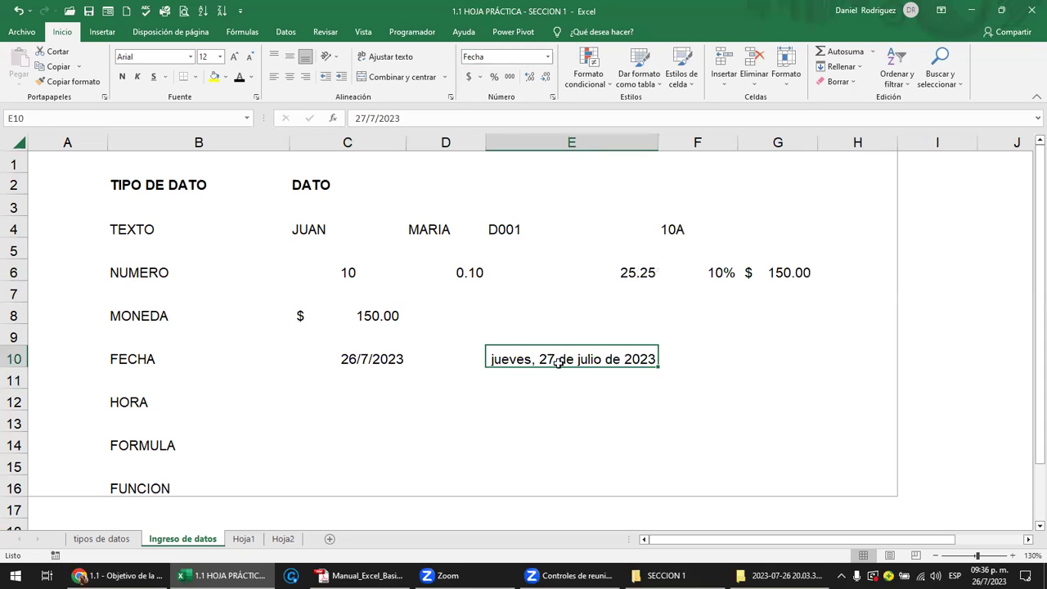
pyautogui.moveTo(659, 142); pyautogui.dragTo(547, 143)
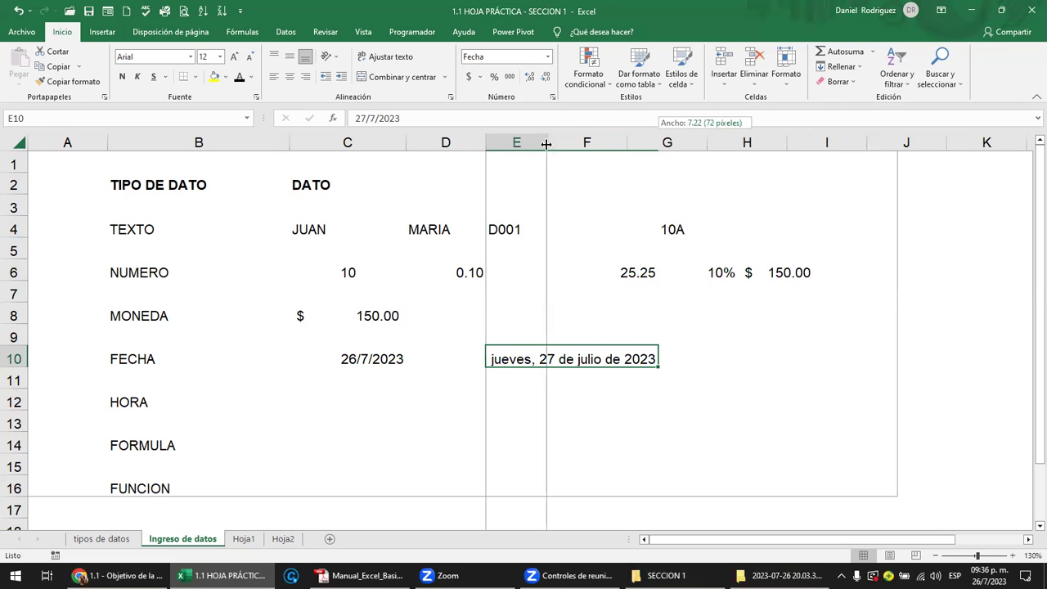
pyautogui.click(640, 329)
pyautogui.click(527, 360)
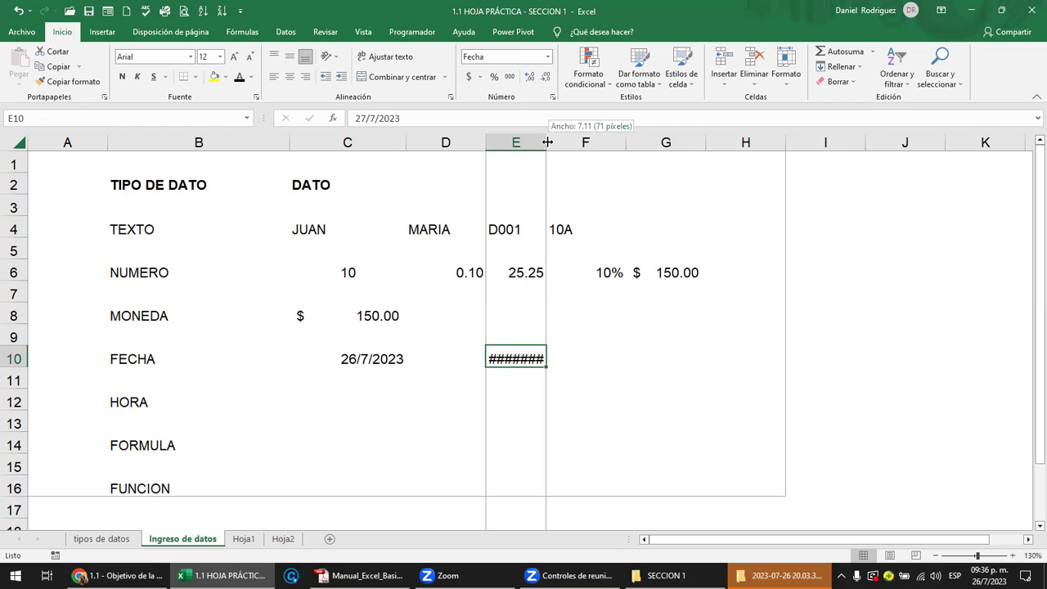
# Step: Autofit and narrow column E once more, then drag it to about 126 pixels wide
pyautogui.doubleClick(549, 142)
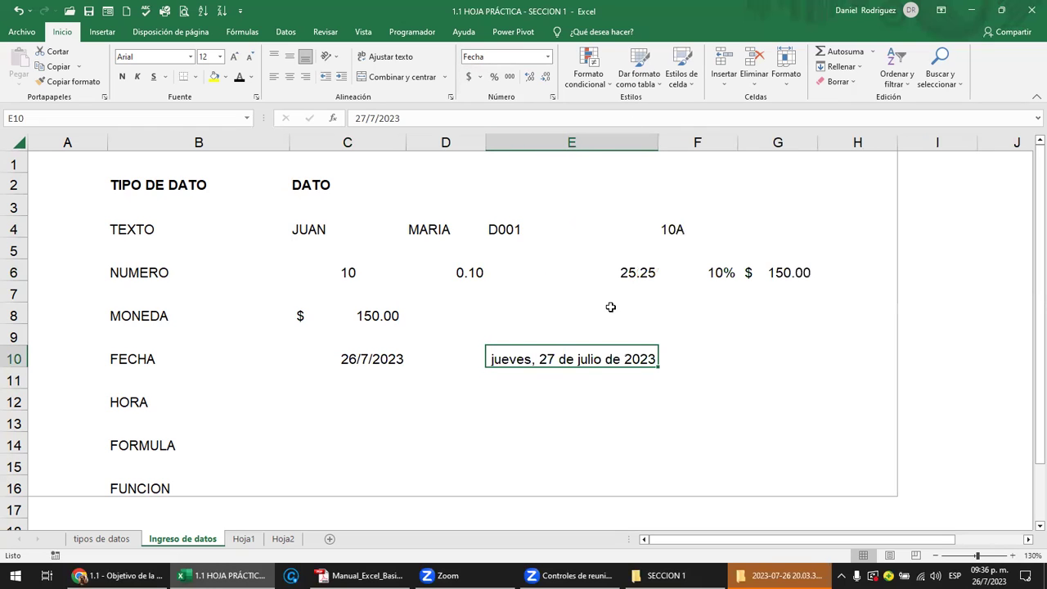
pyautogui.moveTo(658, 142); pyautogui.dragTo(520, 143)
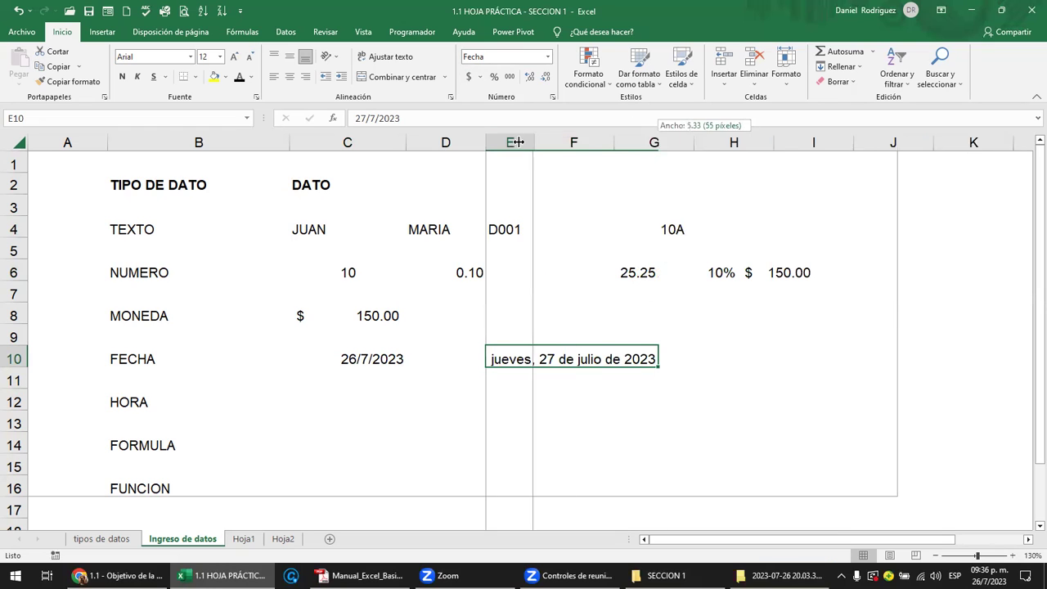
pyautogui.click(684, 403)
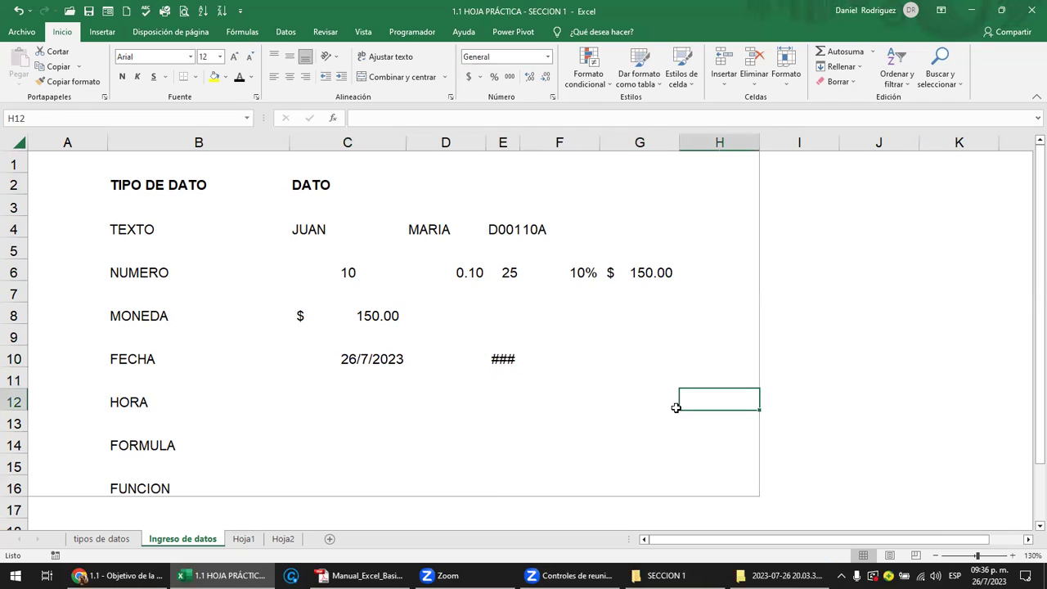
pyautogui.click(498, 357)
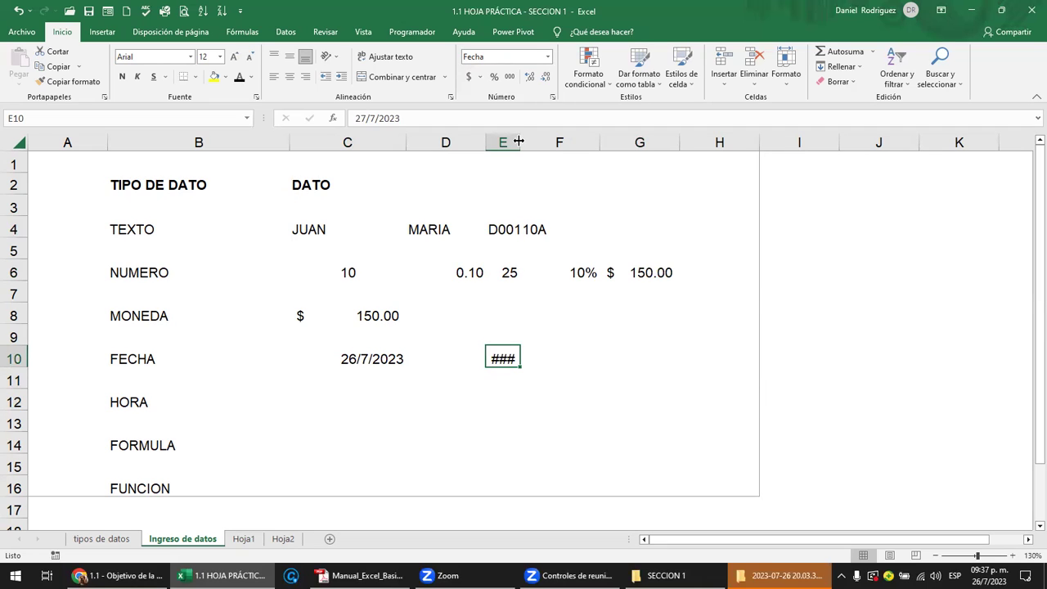
pyautogui.moveTo(519, 141); pyautogui.dragTo(518, 141)
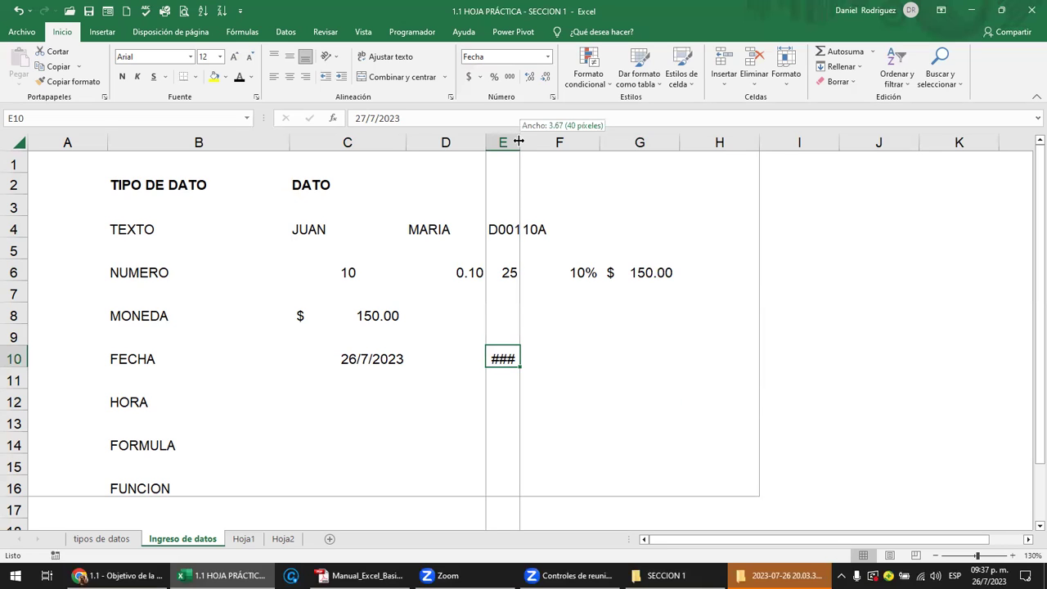
pyautogui.moveTo(519, 141); pyautogui.dragTo(718, 144)
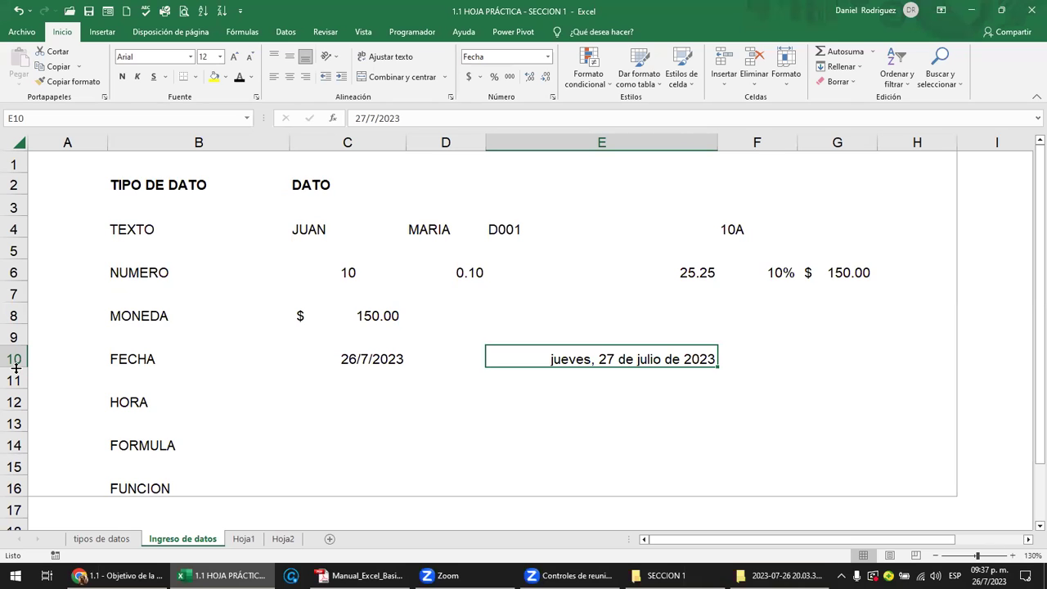
# Step: Make row 10 taller, then autofit it back to standard height
pyautogui.moveTo(16, 368); pyautogui.dragTo(16, 403)
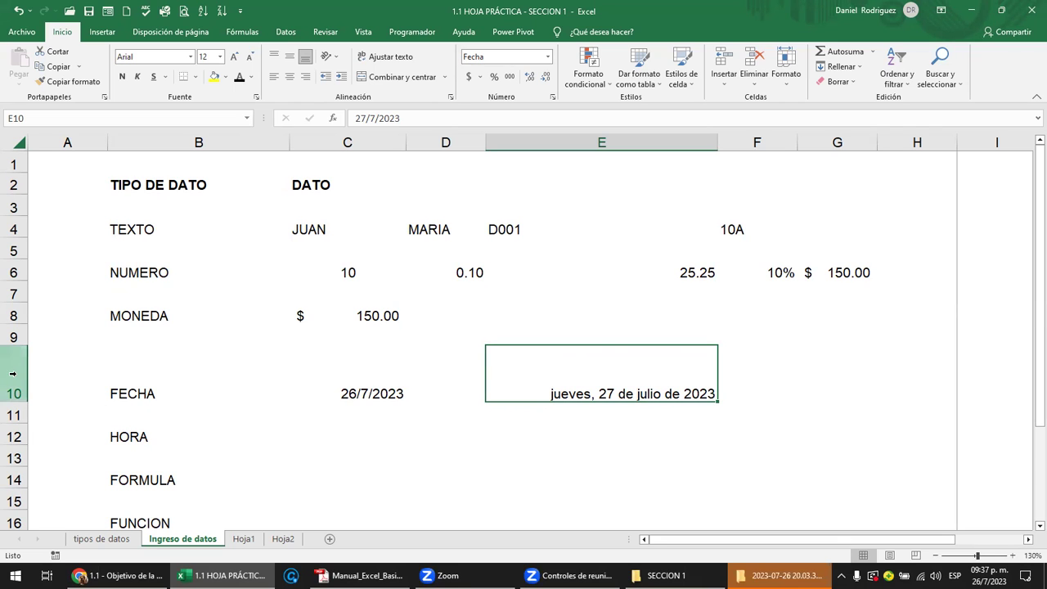
pyautogui.moveTo(121, 396); pyautogui.dragTo(700, 395)
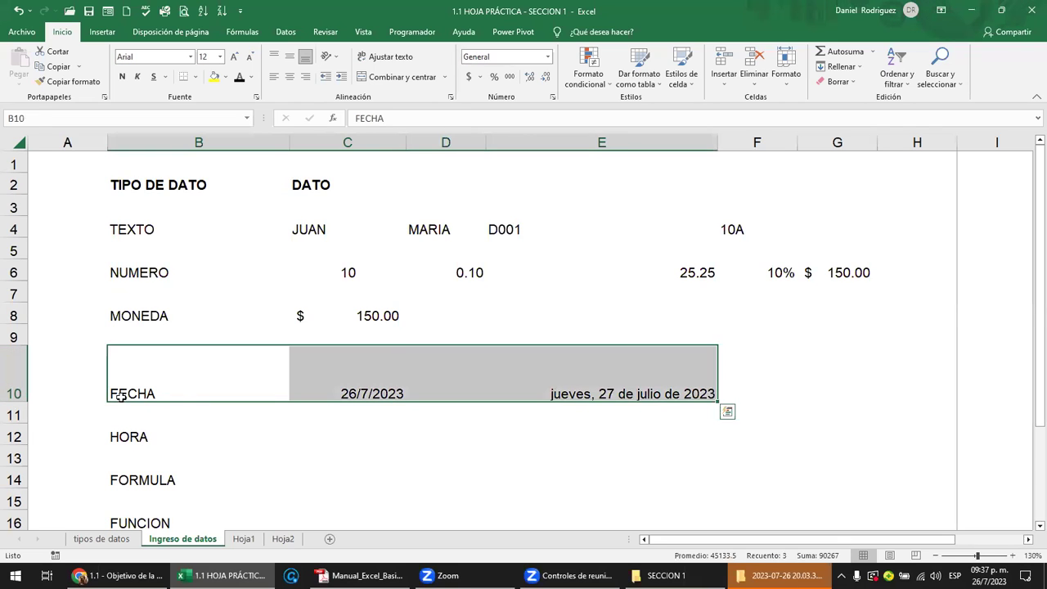
pyautogui.click(70, 365)
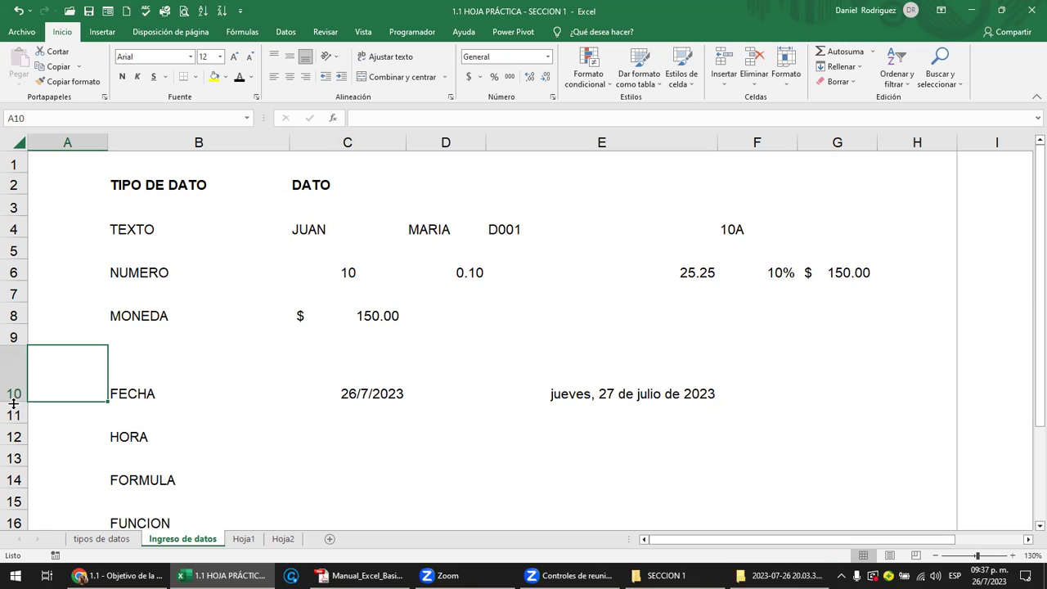
pyautogui.doubleClick(17, 403)
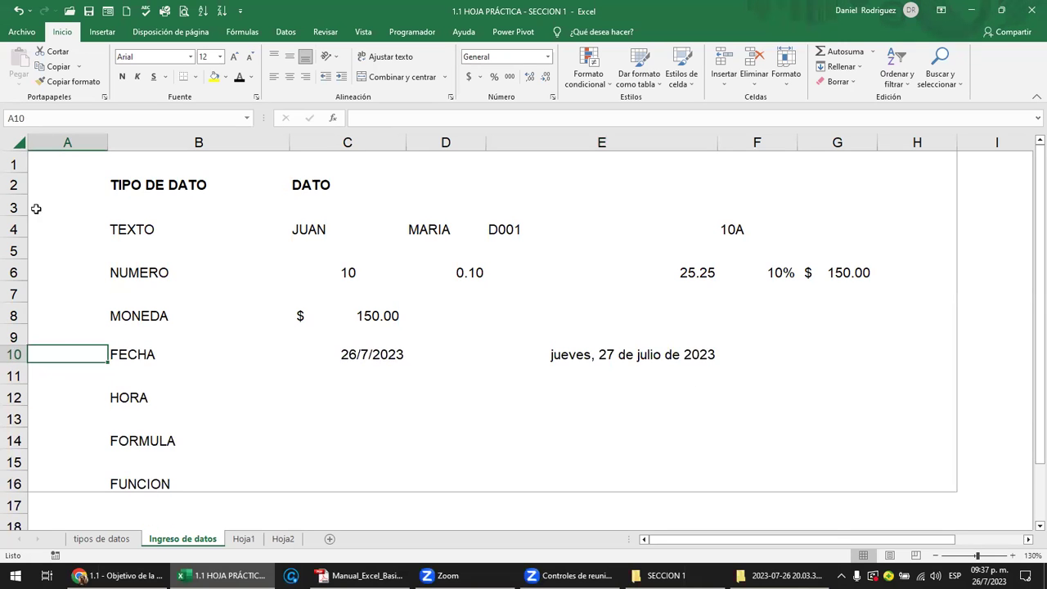
# Step: Enlarge rows 2–6 and then every row, then autofit the whole sheet to standard height
pyautogui.moveTo(13, 185); pyautogui.dragTo(13, 274)
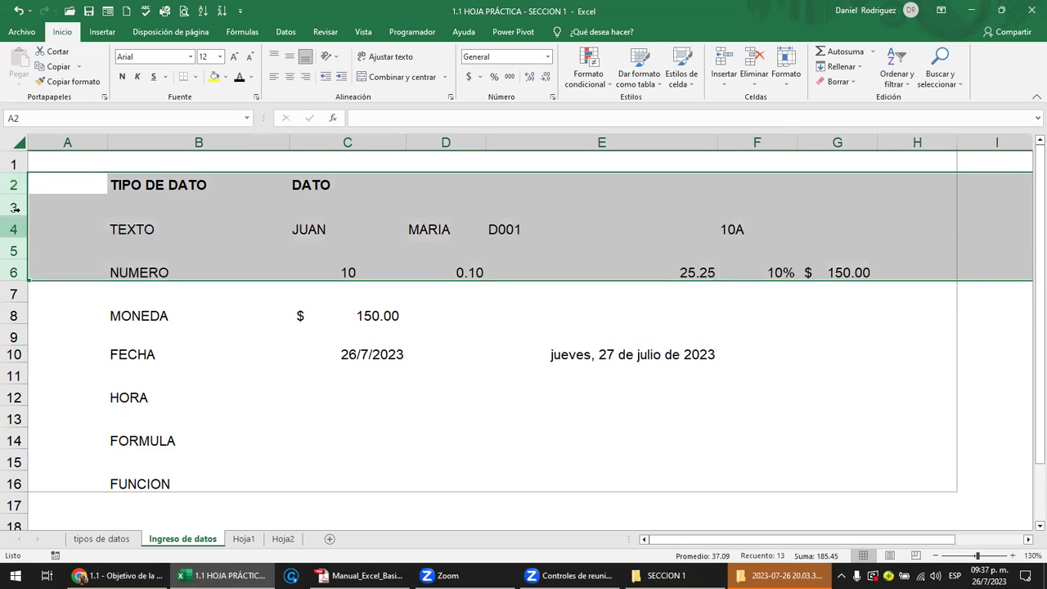
pyautogui.moveTo(18, 195); pyautogui.dragTo(18, 212)
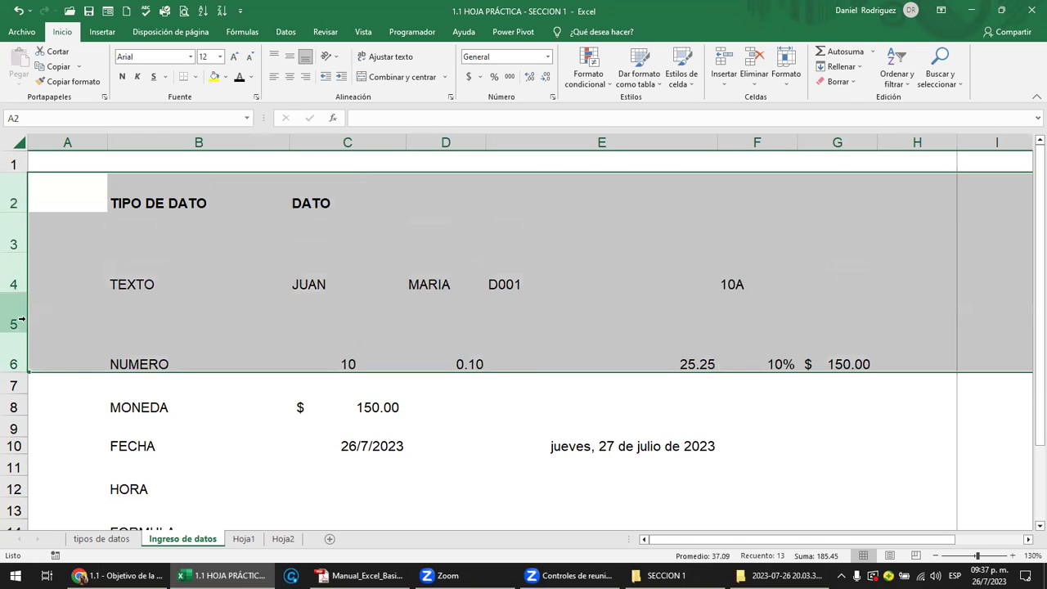
pyautogui.click(117, 270)
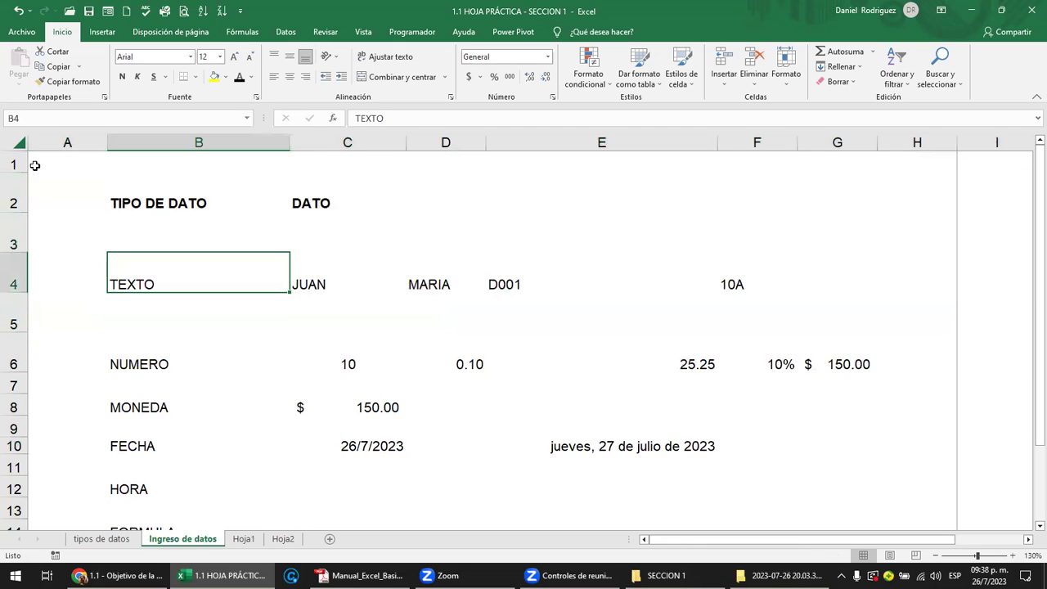
pyautogui.click(16, 144)
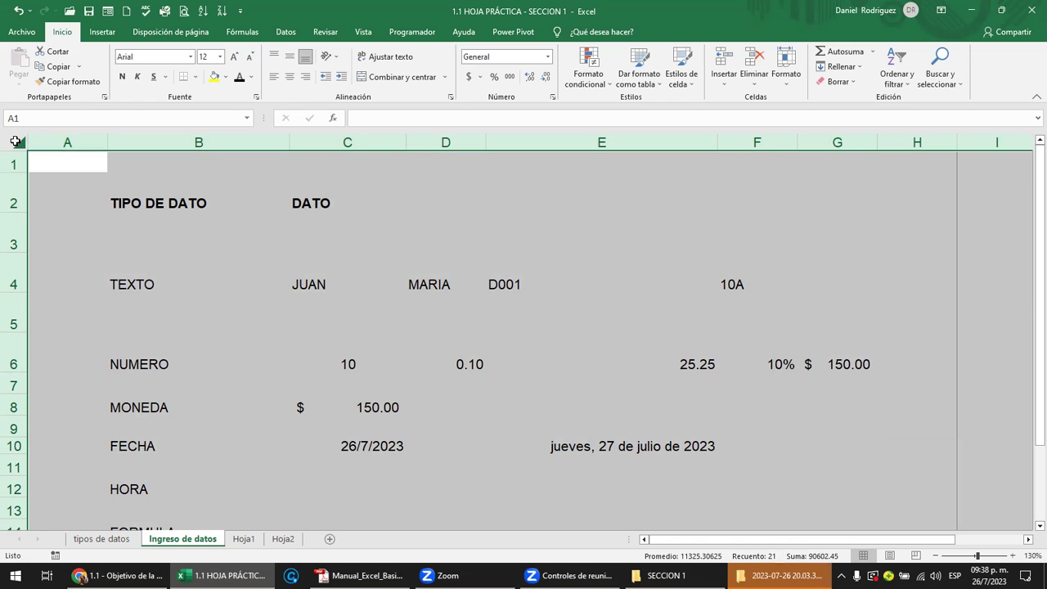
pyautogui.moveTo(10, 172); pyautogui.dragTo(15, 203)
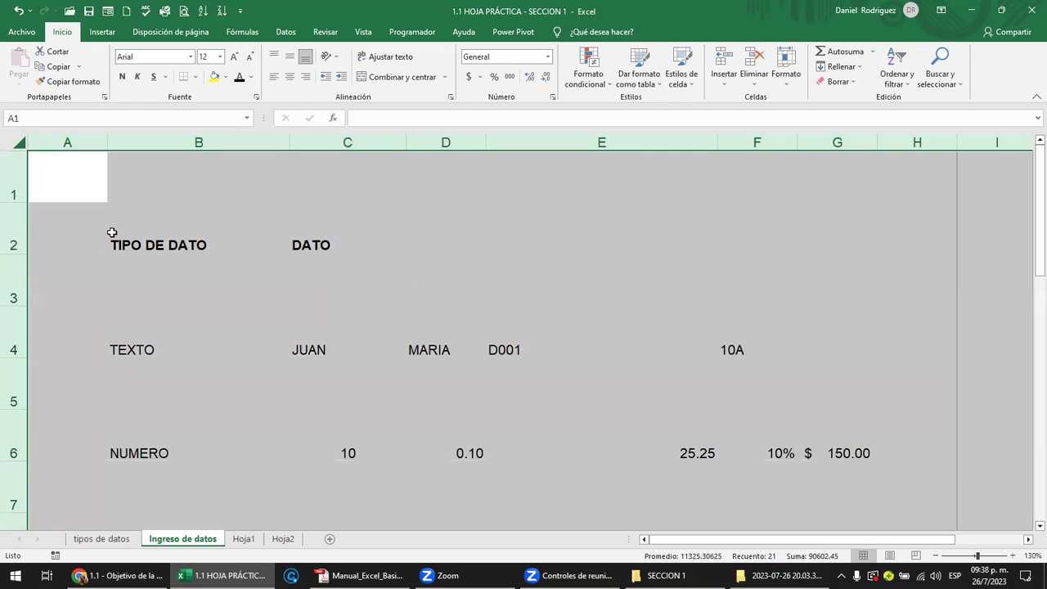
pyautogui.doubleClick(21, 257)
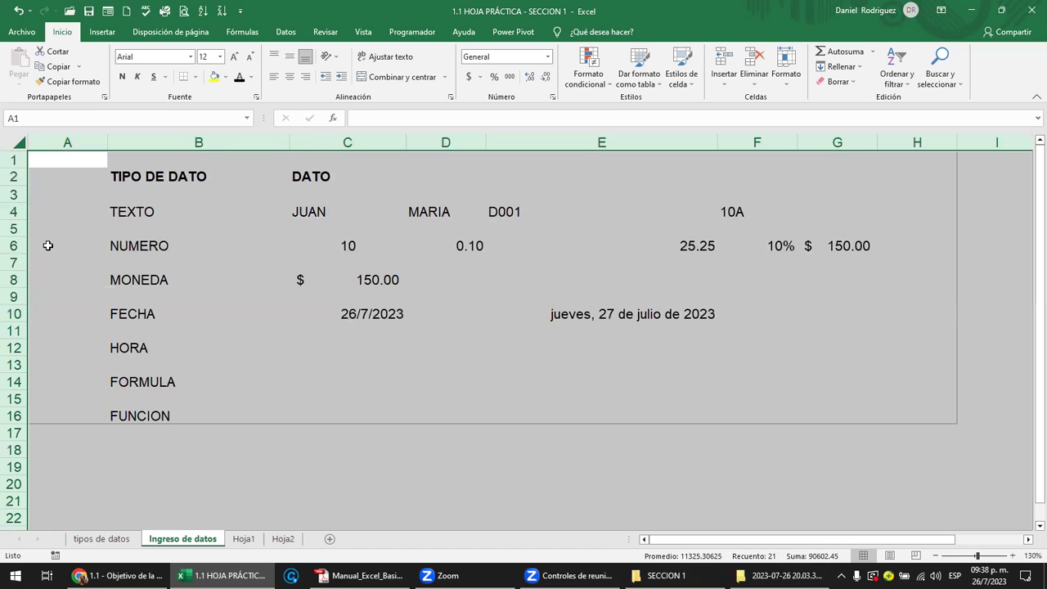
pyautogui.click(230, 296)
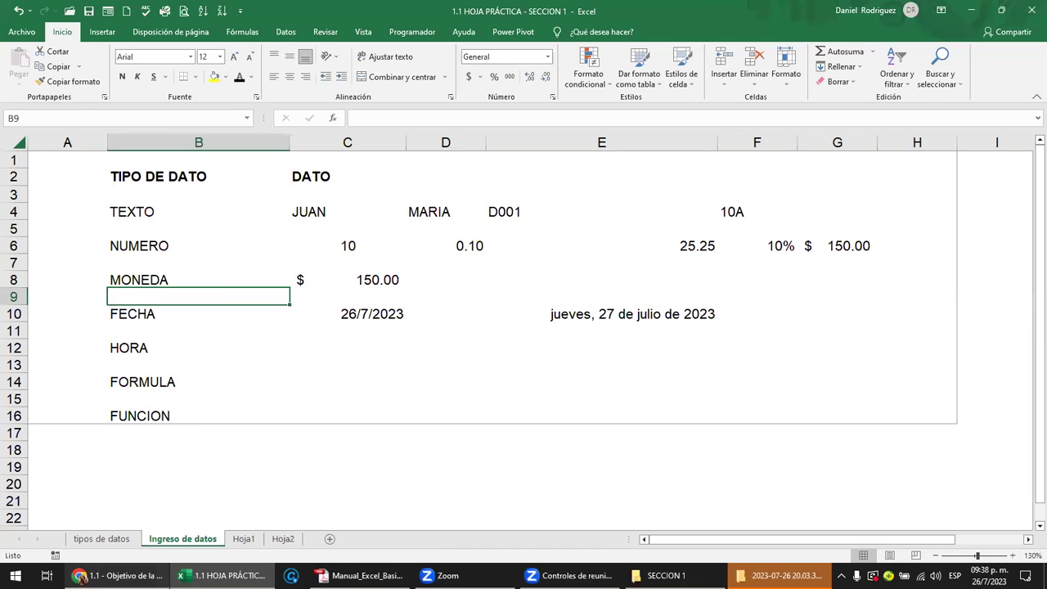
pyautogui.moveTo(119, 575)
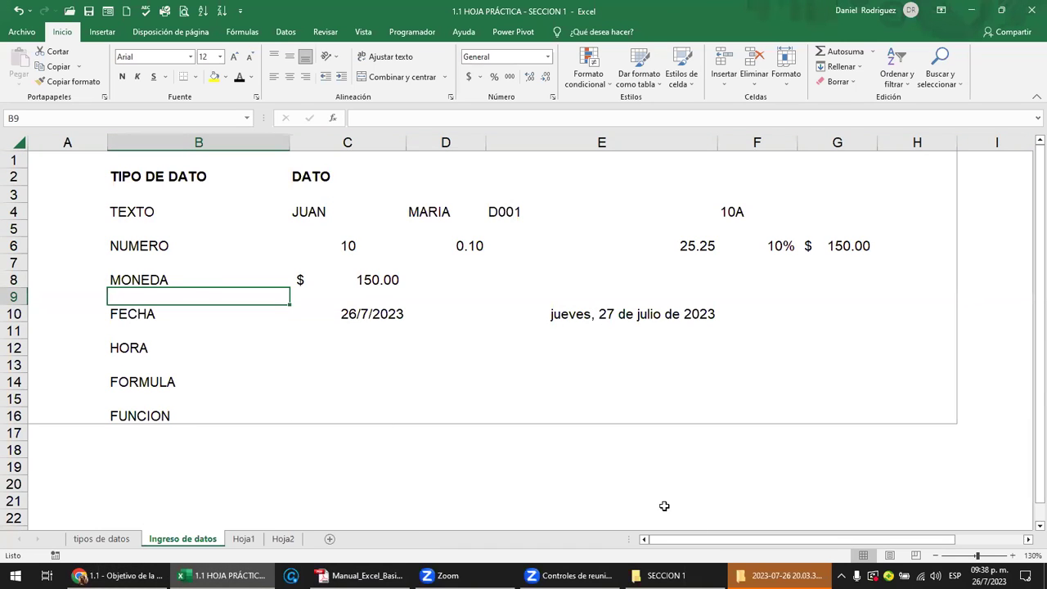
pyautogui.click(654, 511)
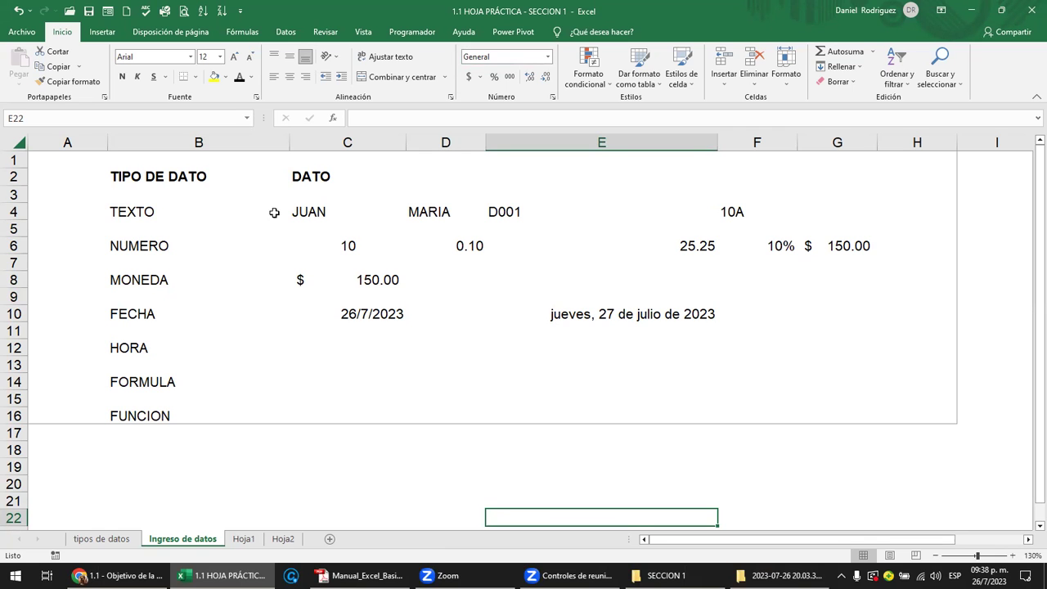
# Step: Select columns B to D and drag a border left so they share one narrower width
pyautogui.moveTo(189, 143)
pyautogui.mouseDown()
pyautogui.moveTo(400, 146)
pyautogui.moveTo(209, 141)
pyautogui.moveTo(428, 138)
pyautogui.mouseUp()
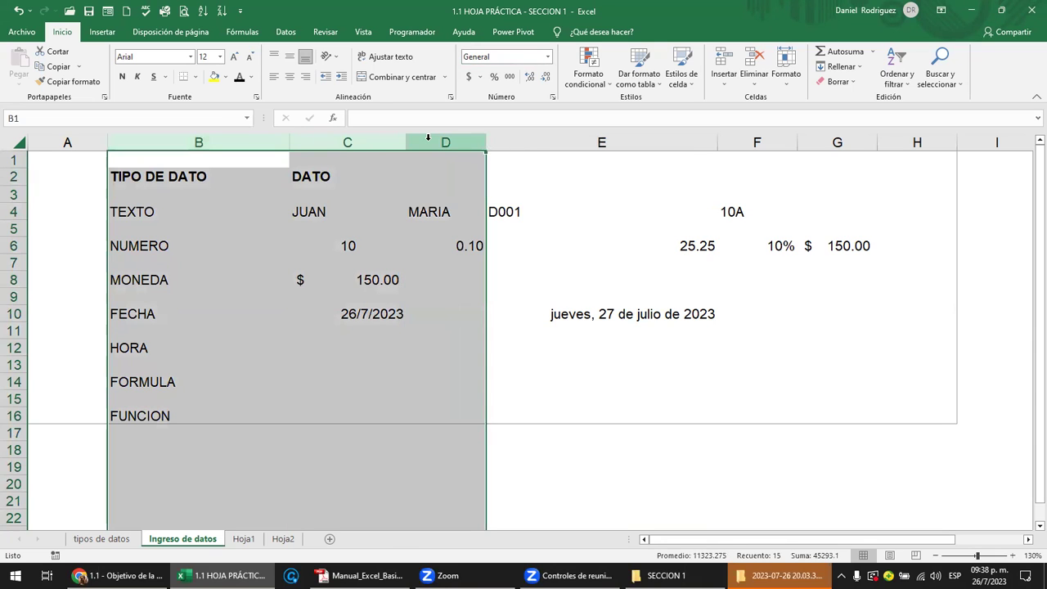
pyautogui.moveTo(486, 144); pyautogui.dragTo(571, 151)
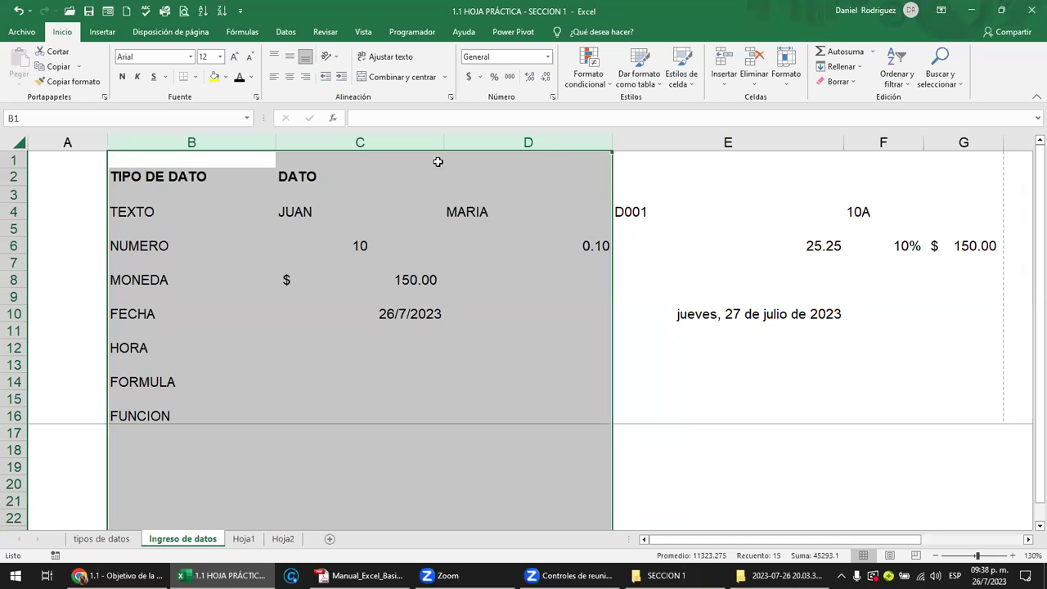
pyautogui.click(663, 173)
pyautogui.moveTo(168, 149); pyautogui.dragTo(531, 147)
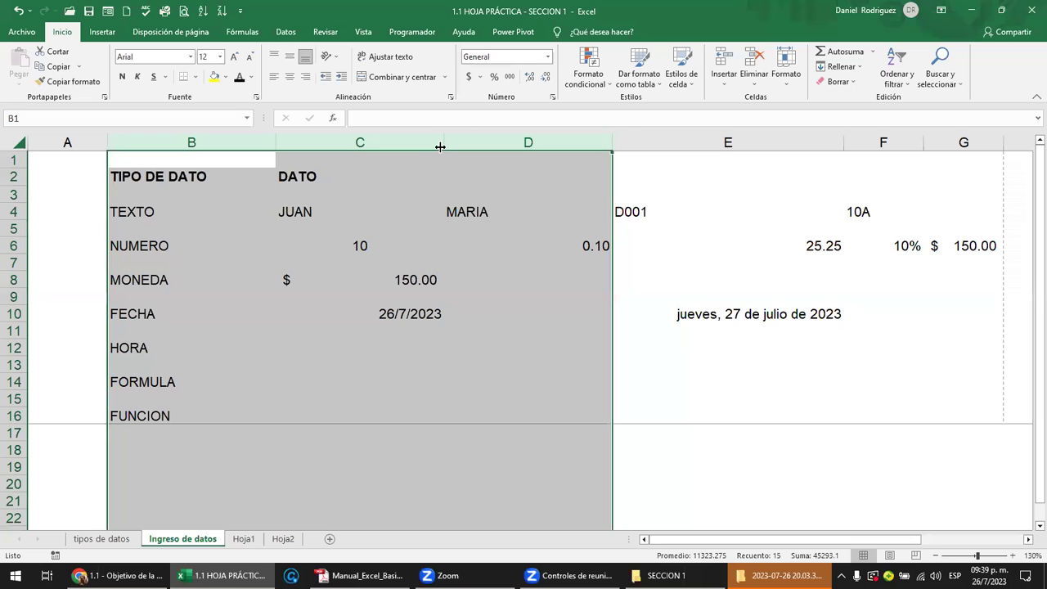
pyautogui.moveTo(445, 144); pyautogui.dragTo(398, 145)
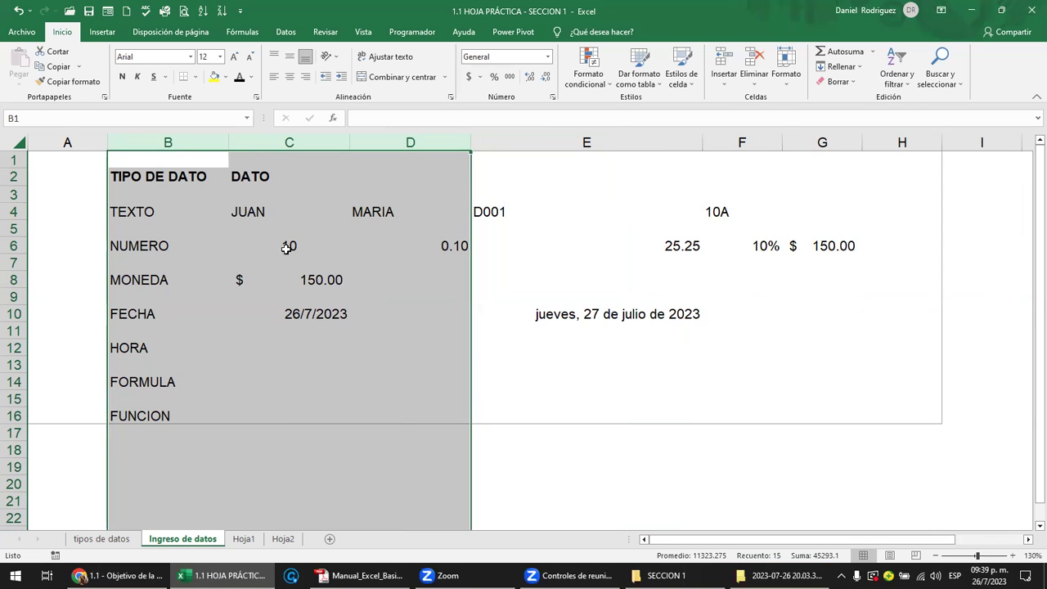
pyautogui.click(65, 172)
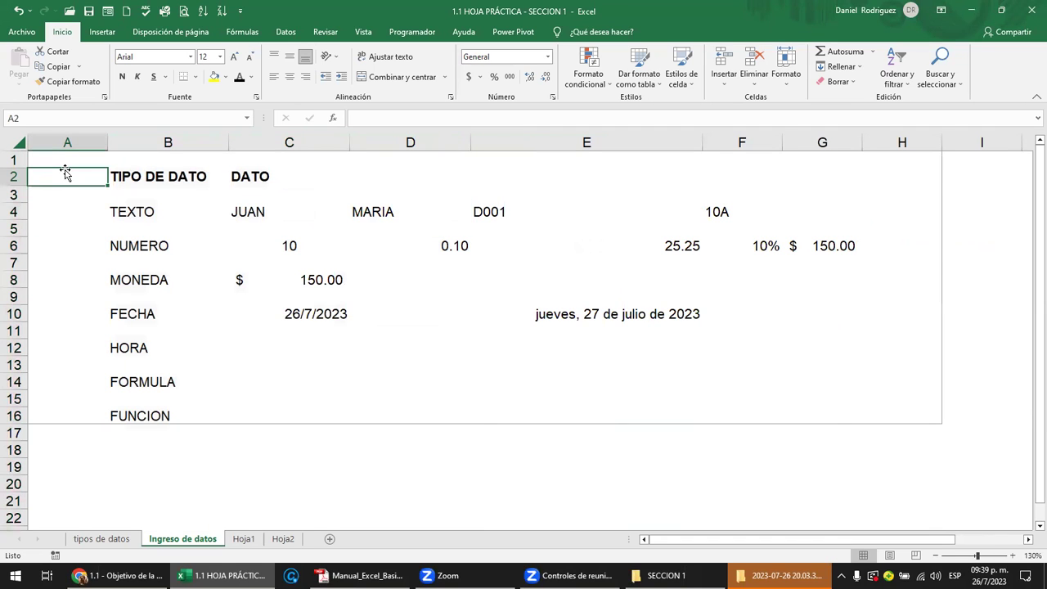
# Step: Switch to Chrome and scroll to the 'Ingreso de datos a Excel' slide
pyautogui.click(118, 575)
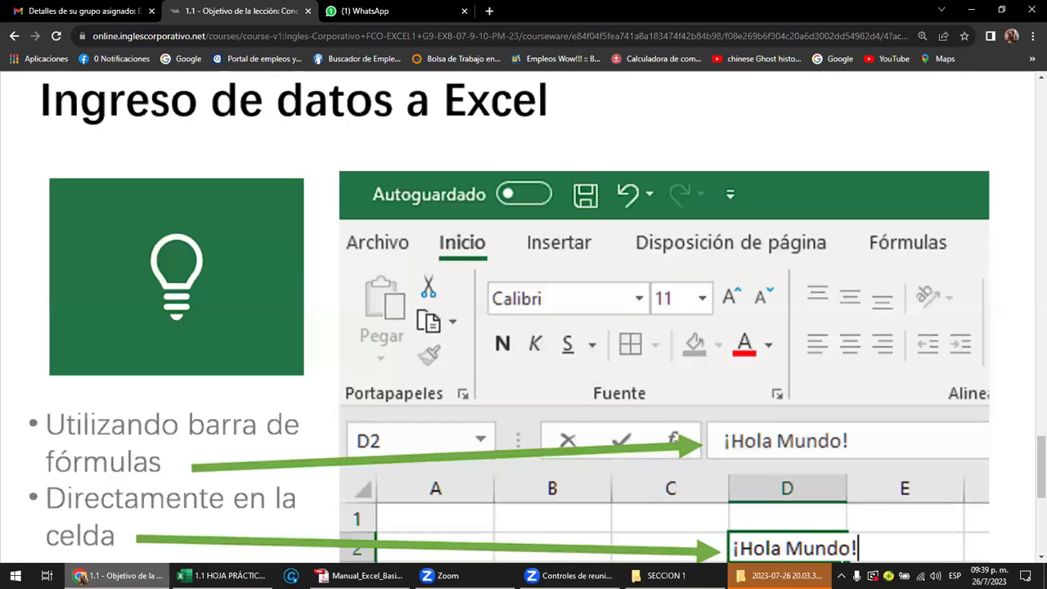
pyautogui.scroll(-1, 504, 360)
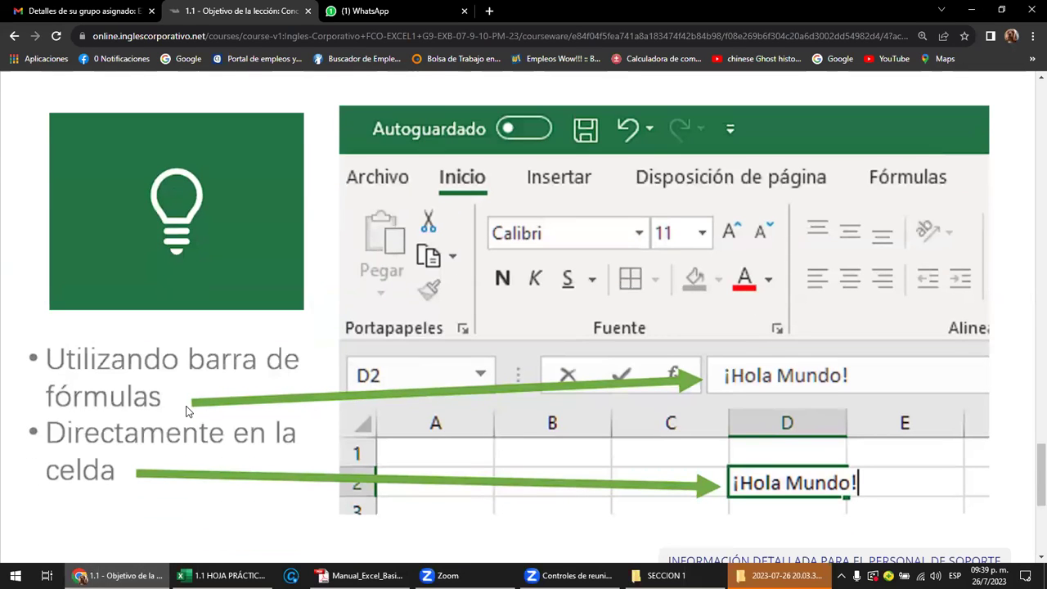
# Step: Return to Excel and enter 8:00 in C12 beside HORA
pyautogui.moveTo(119, 574)
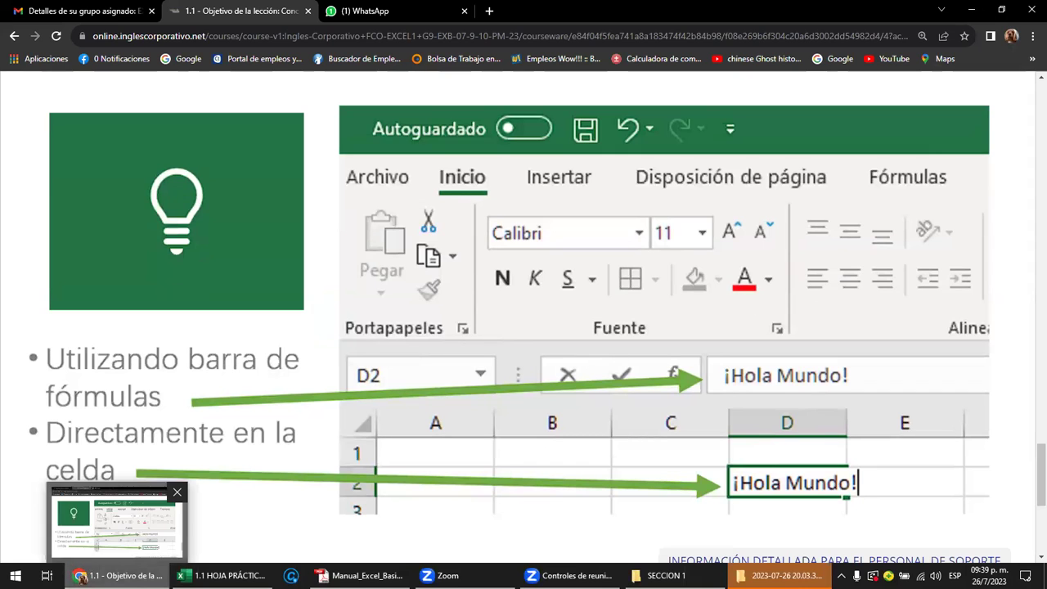
pyautogui.click(221, 574)
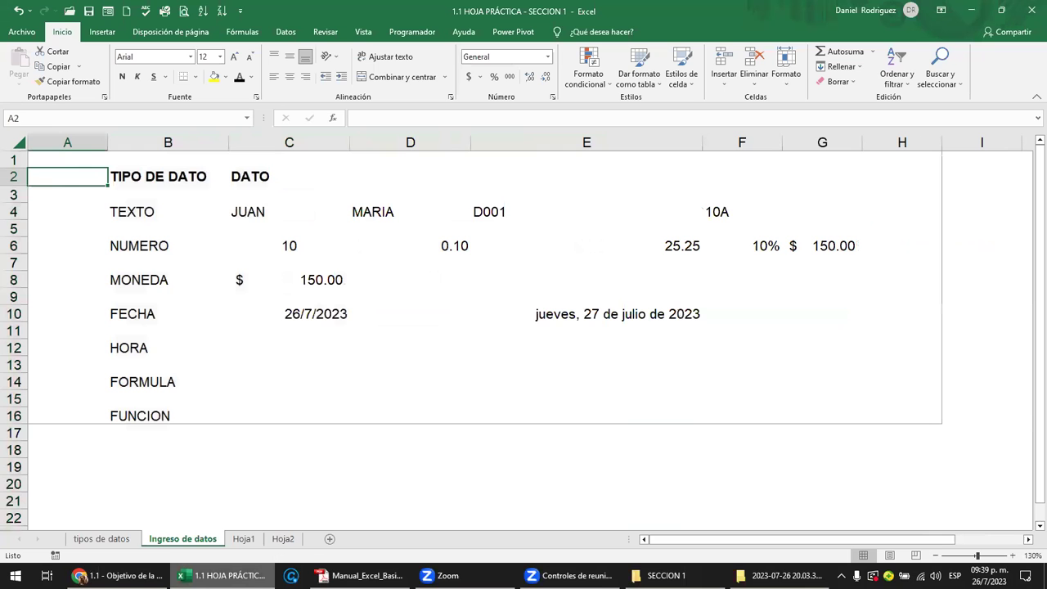
pyautogui.click(155, 351)
pyautogui.click(291, 333)
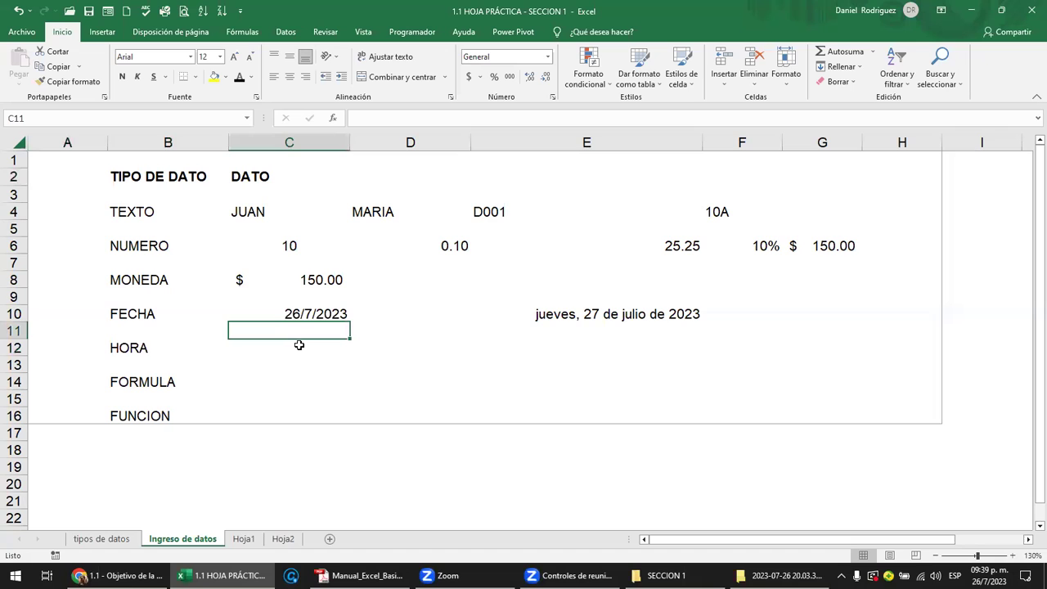
pyautogui.click(299, 345)
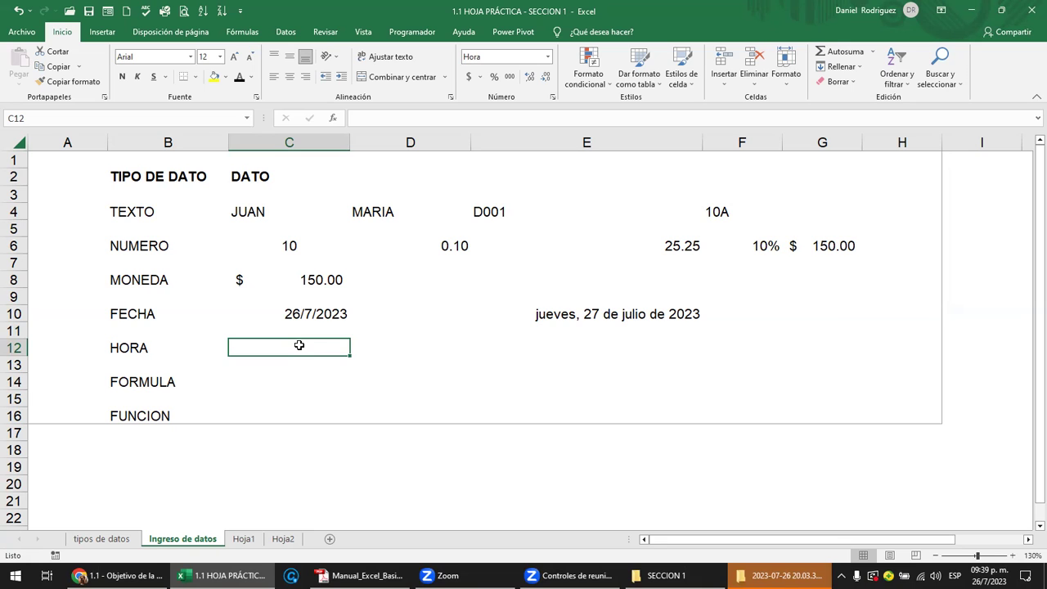
pyautogui.write('8:')
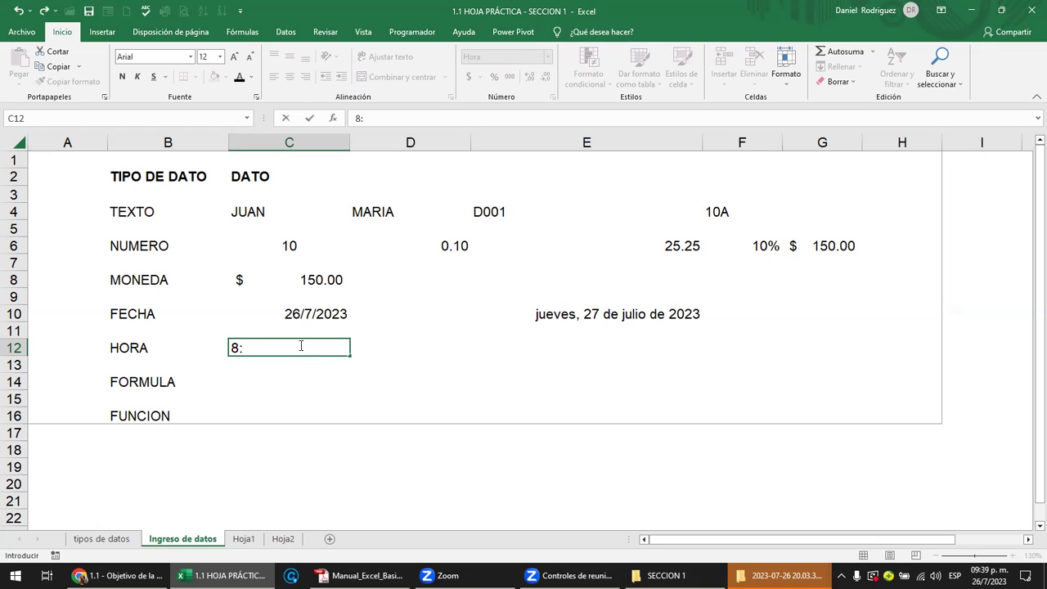
pyautogui.write('00:00')
pyautogui.press('Return')
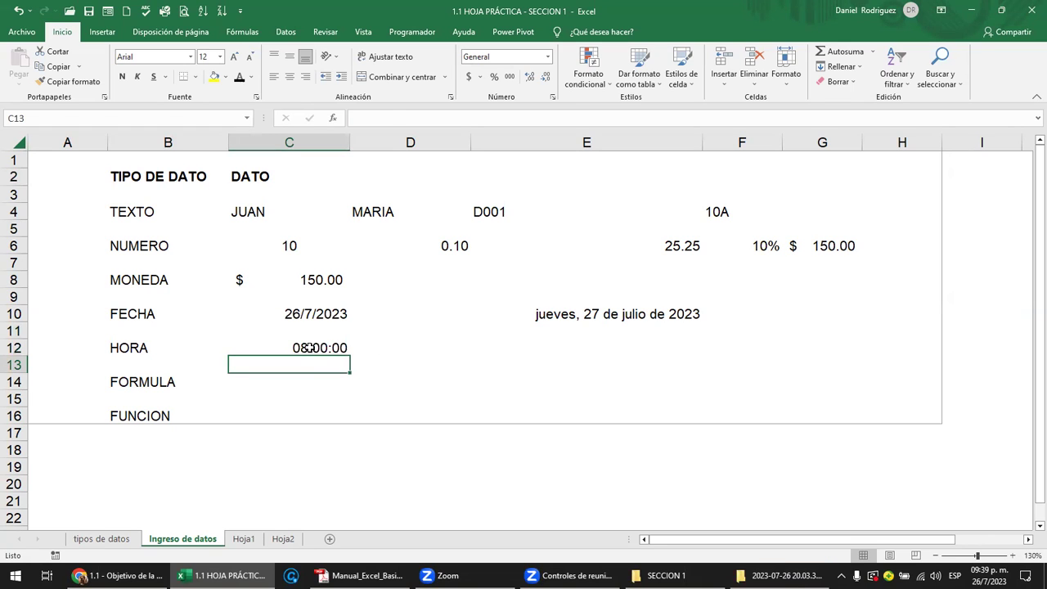
pyautogui.click(309, 348)
# Step: Enter 15:00 in E12 and check the Hora format of C12
pyautogui.click(485, 341)
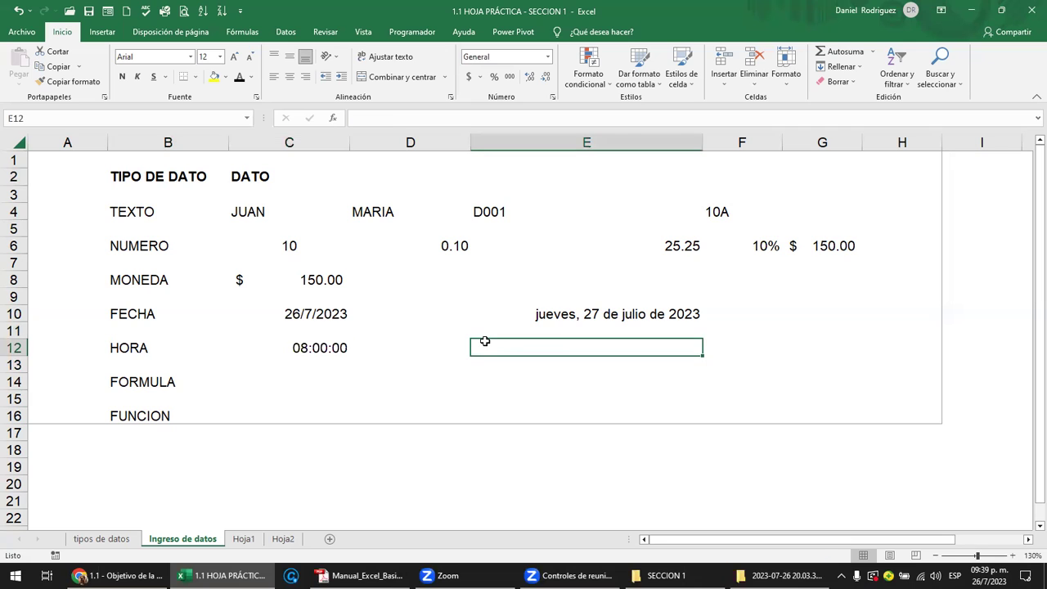
pyautogui.write('15:00')
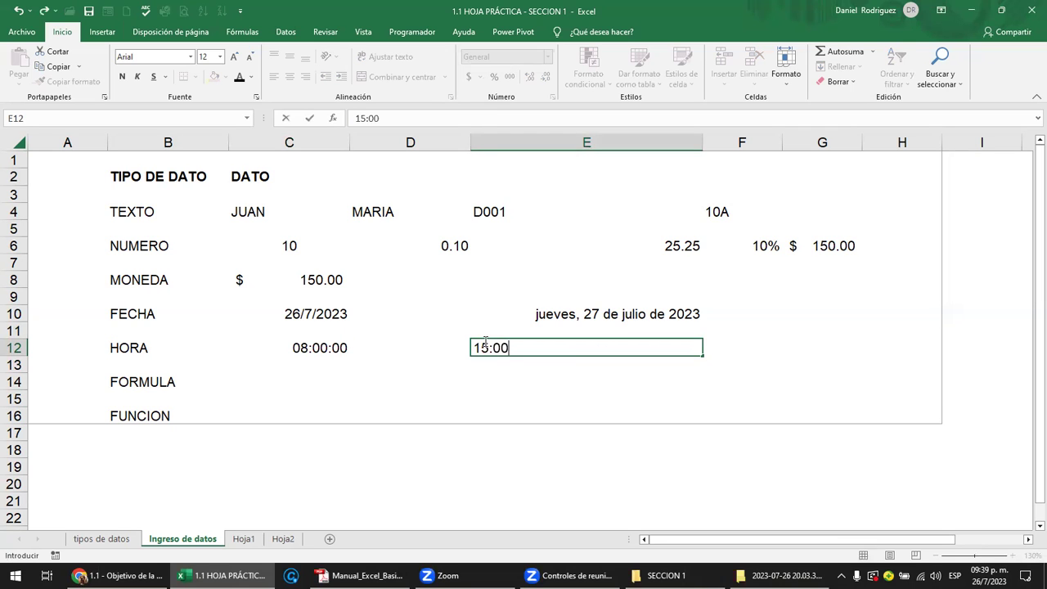
pyautogui.press('Return')
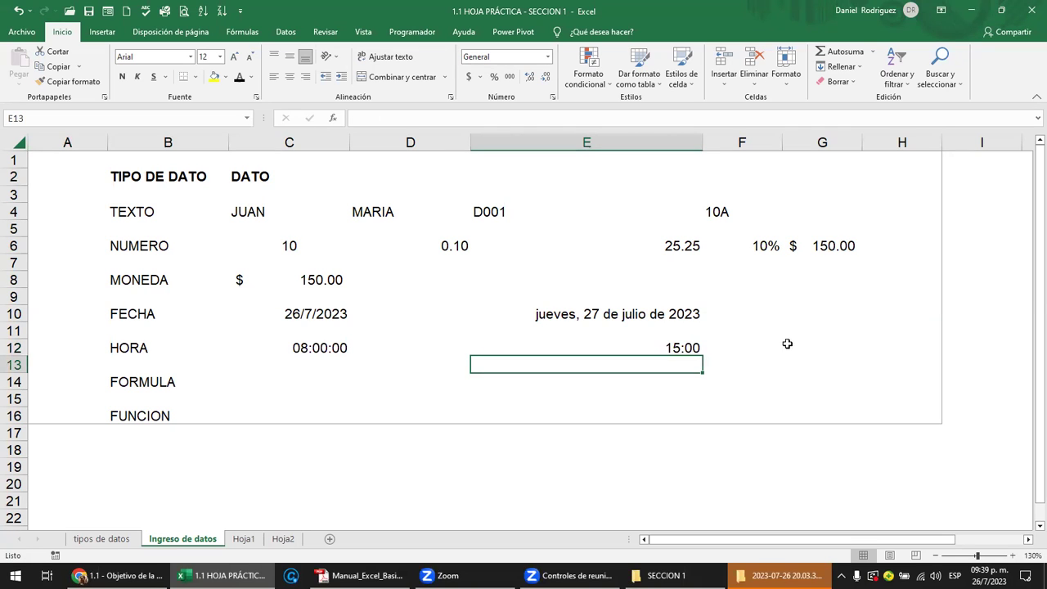
pyautogui.click(788, 344)
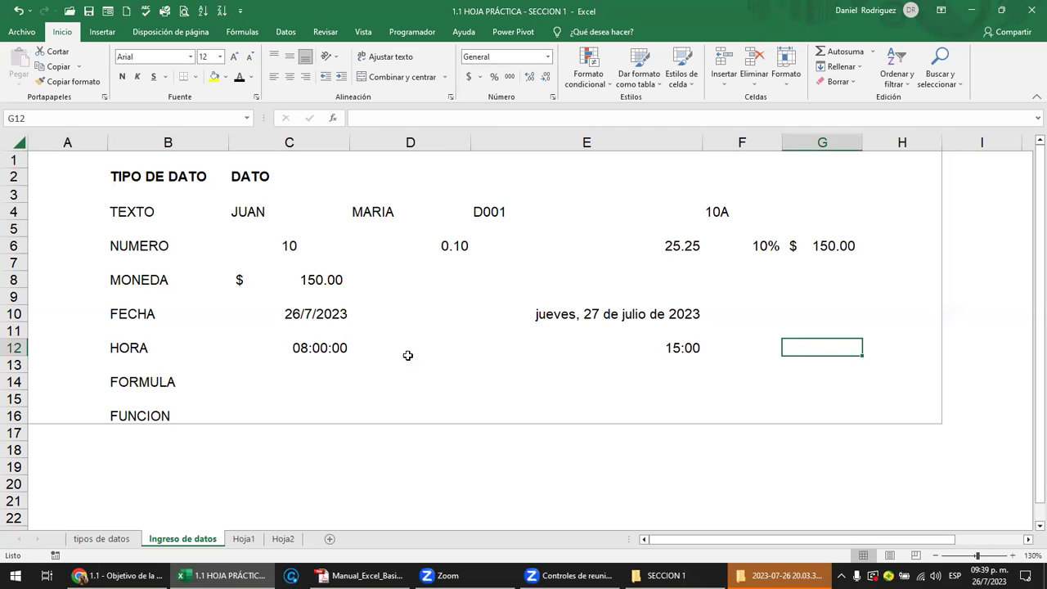
pyautogui.click(299, 348)
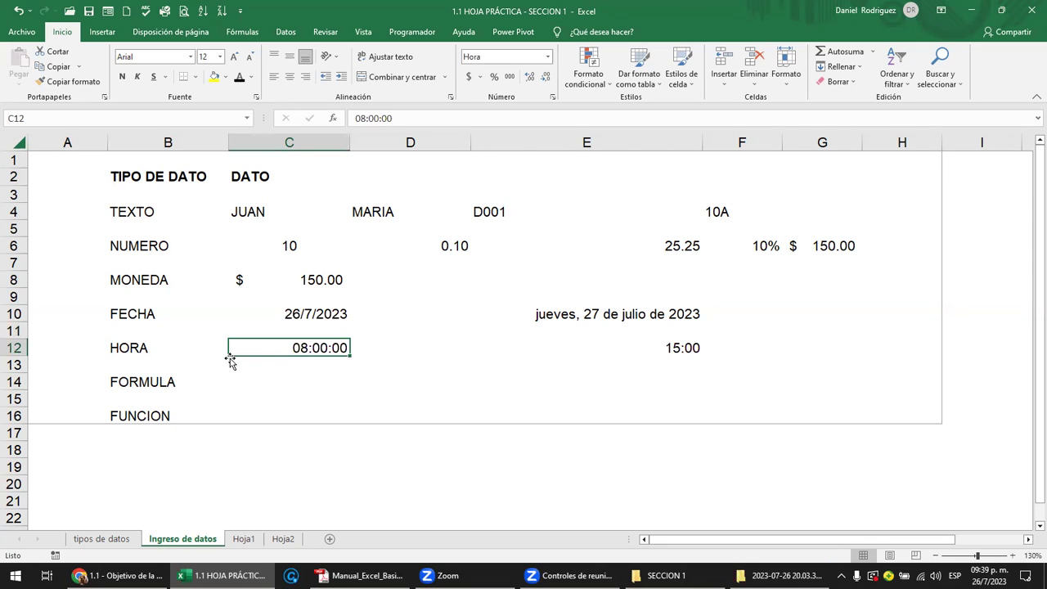
pyautogui.click(285, 380)
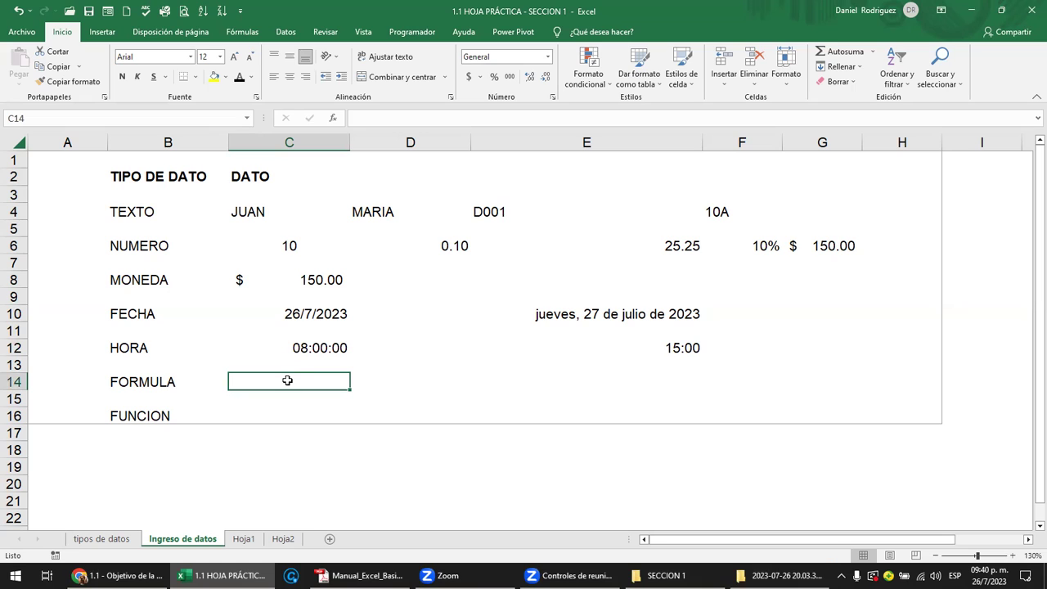
# Step: Enter =10+25 in C14 and =100-25 in D14, giving 35 and 75
pyautogui.write('=')
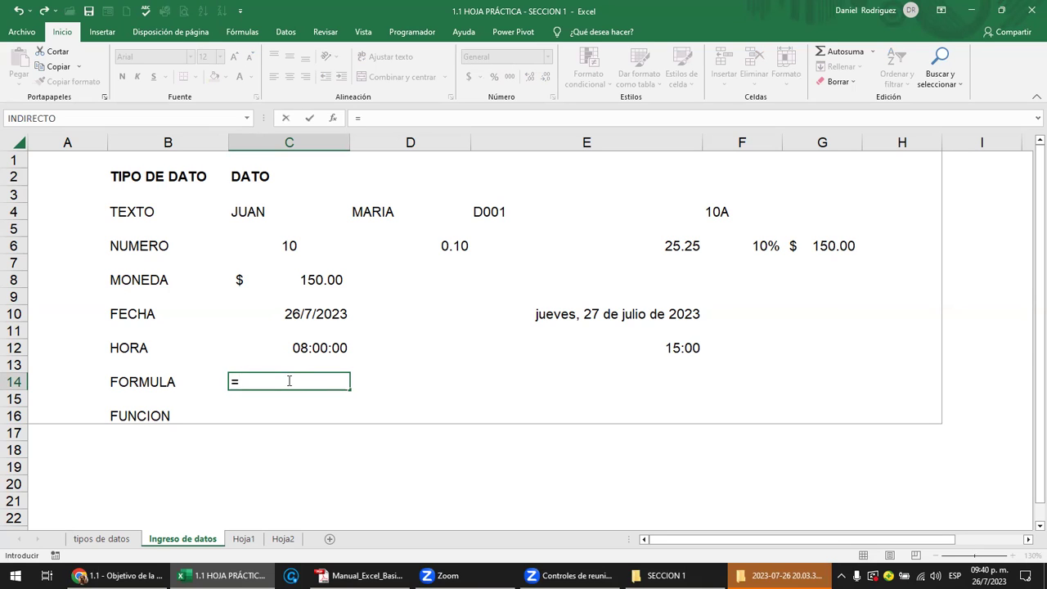
pyautogui.write('10+25')
pyautogui.press('Return')
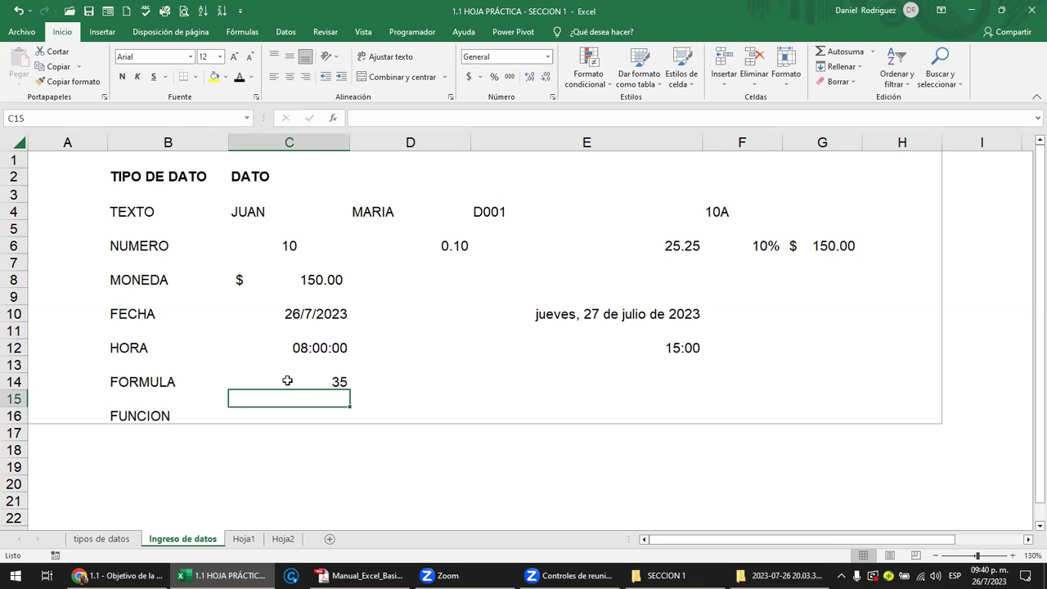
pyautogui.click(429, 376)
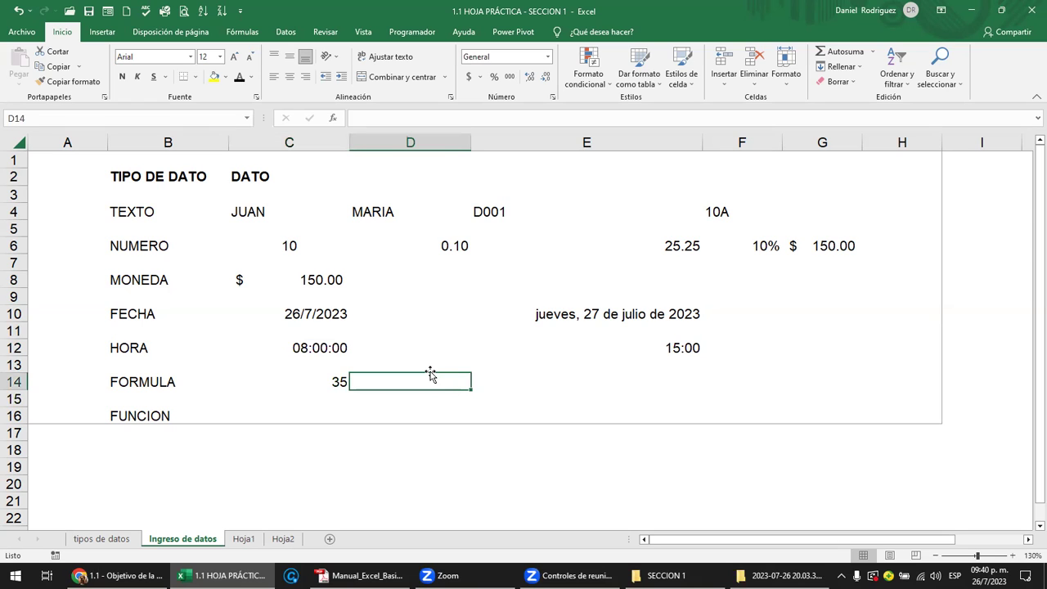
pyautogui.press('Right')
pyautogui.press('Left')
pyautogui.write('=')
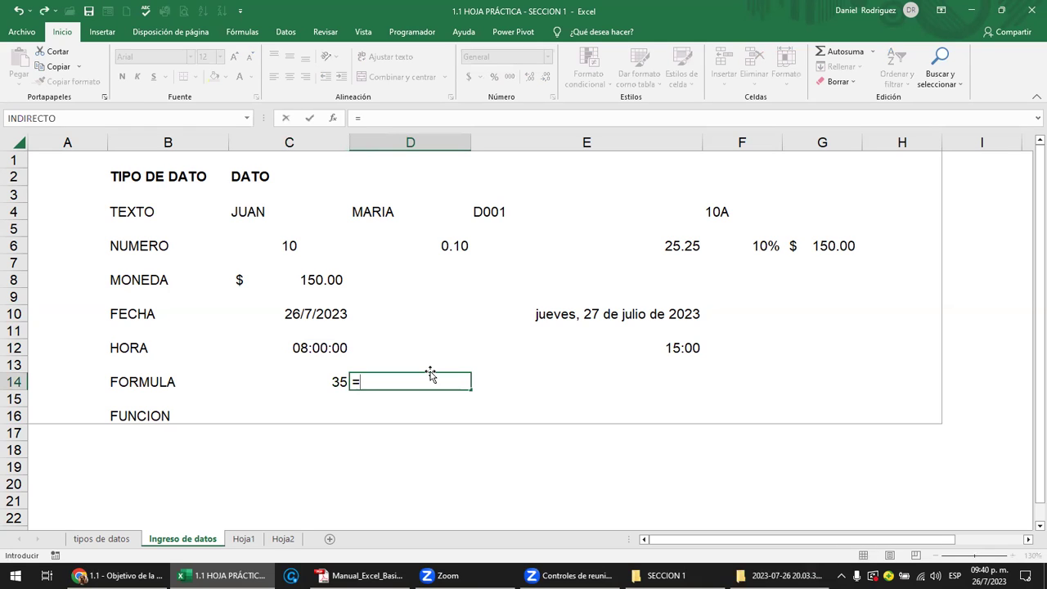
pyautogui.write('100-25')
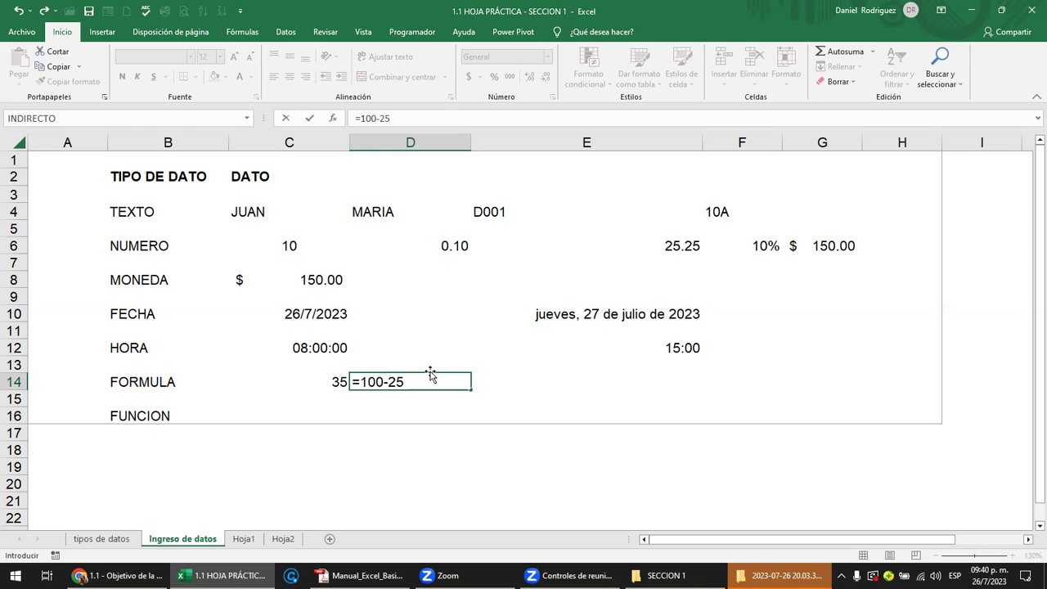
pyautogui.press('Return')
# Step: Enter =350*0.10 in E14 and confirm it shows 35
pyautogui.click(431, 374)
pyautogui.press('Right')
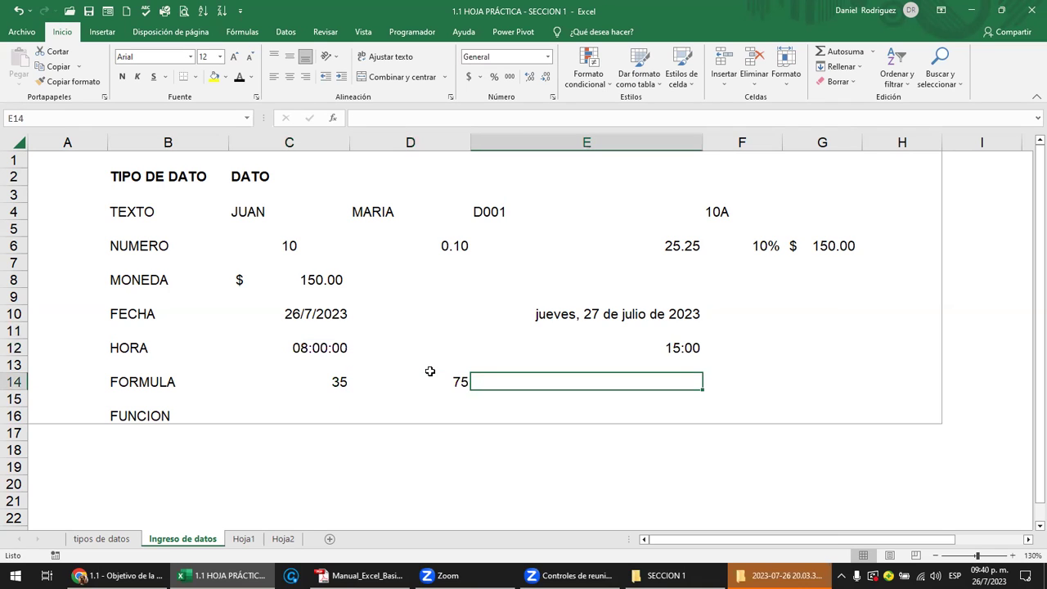
pyautogui.write('=')
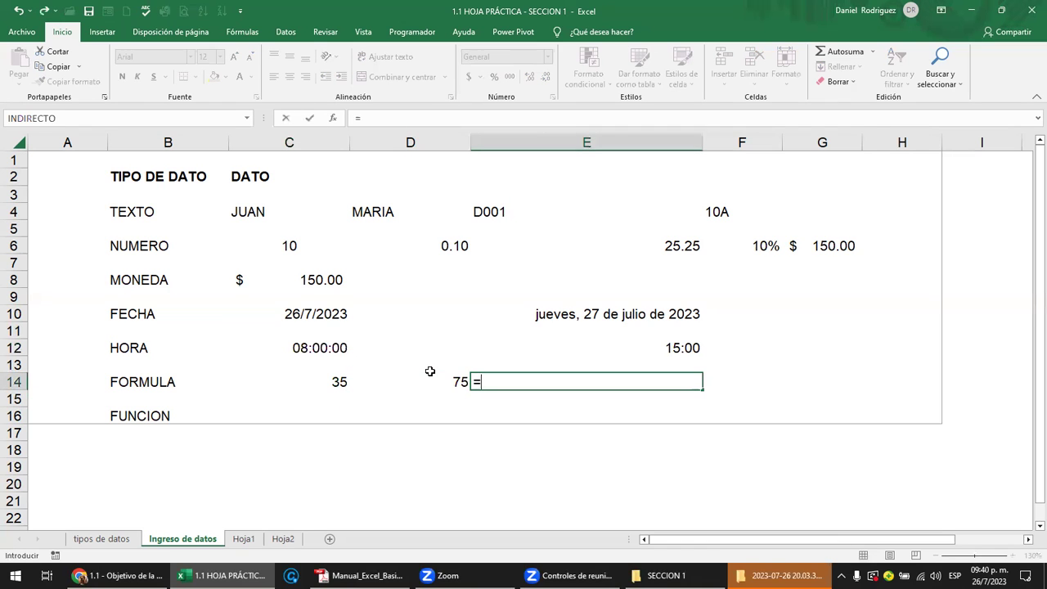
pyautogui.write('35')
pyautogui.write('0*')
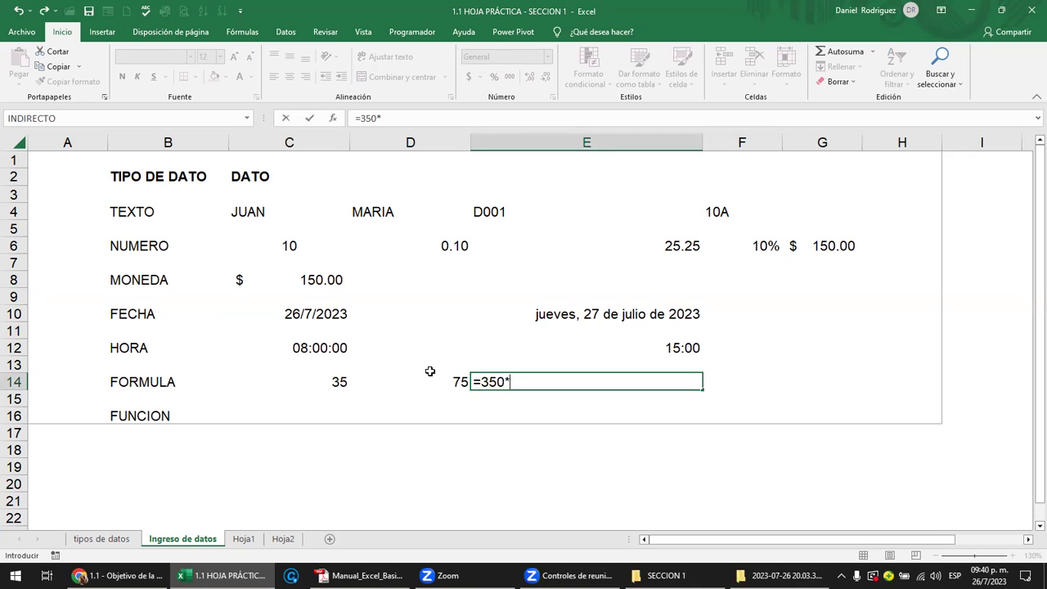
pyautogui.write('0.')
pyautogui.write('10')
pyautogui.hotkey('ctrl', 'Return')
pyautogui.press('Return')
pyautogui.press('Up')
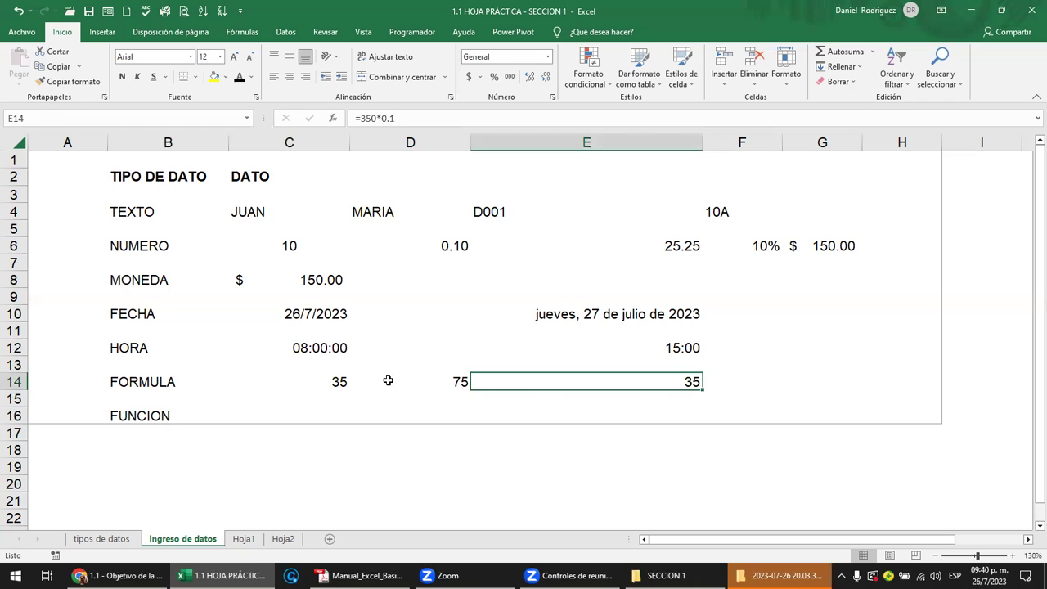
pyautogui.press('F2')
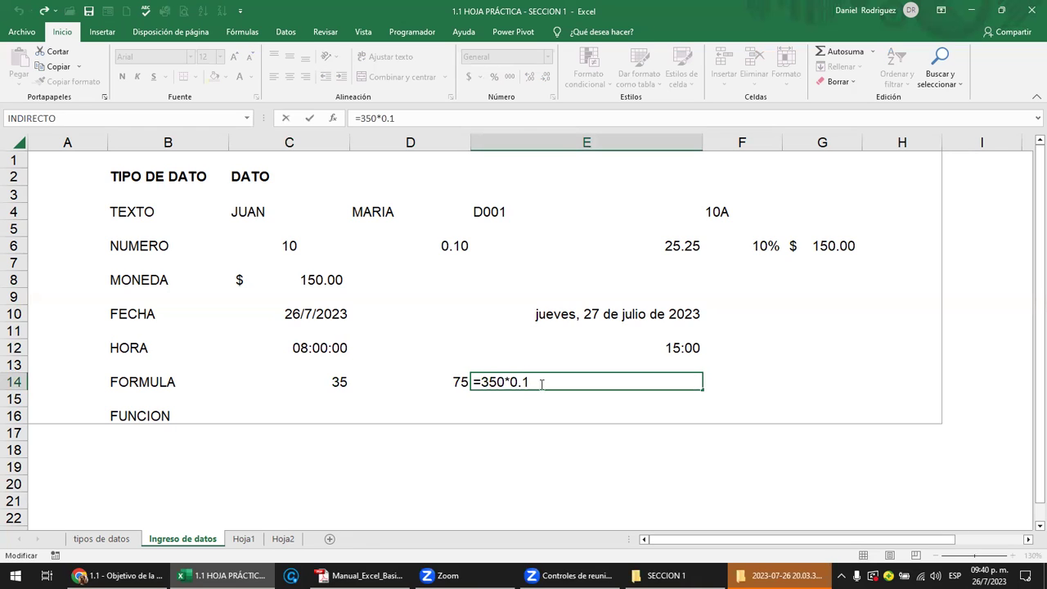
pyautogui.hotkey('ctrl', 'Return')
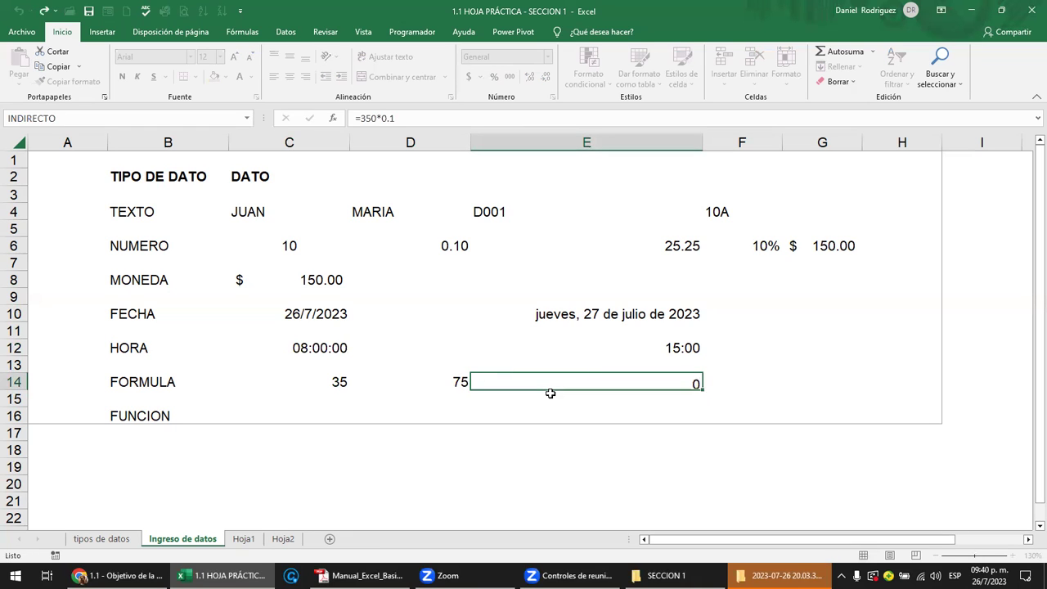
pyautogui.press('Return')
pyautogui.click(289, 415)
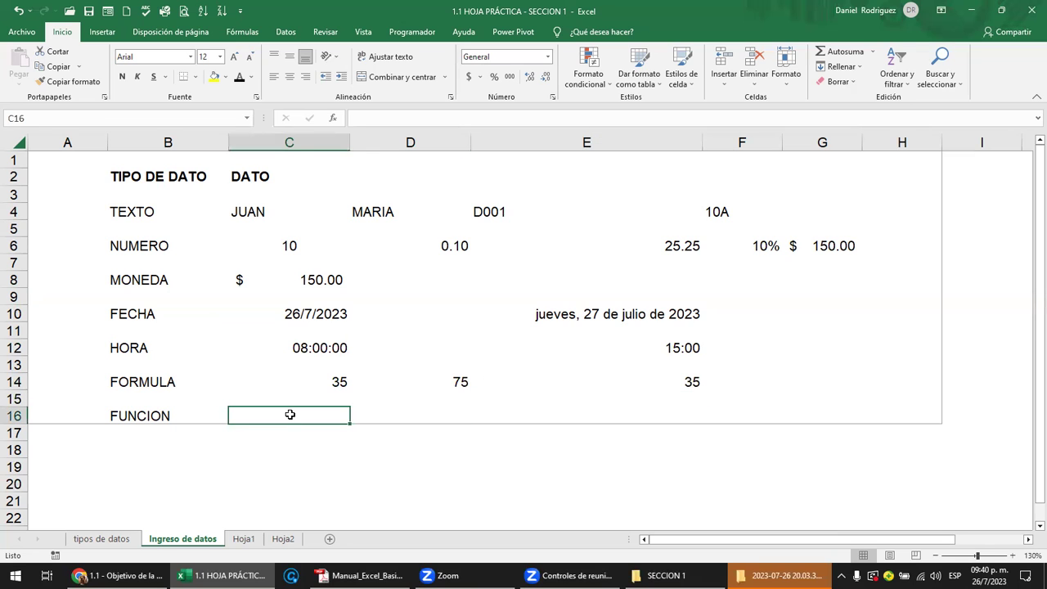
pyautogui.click(335, 120)
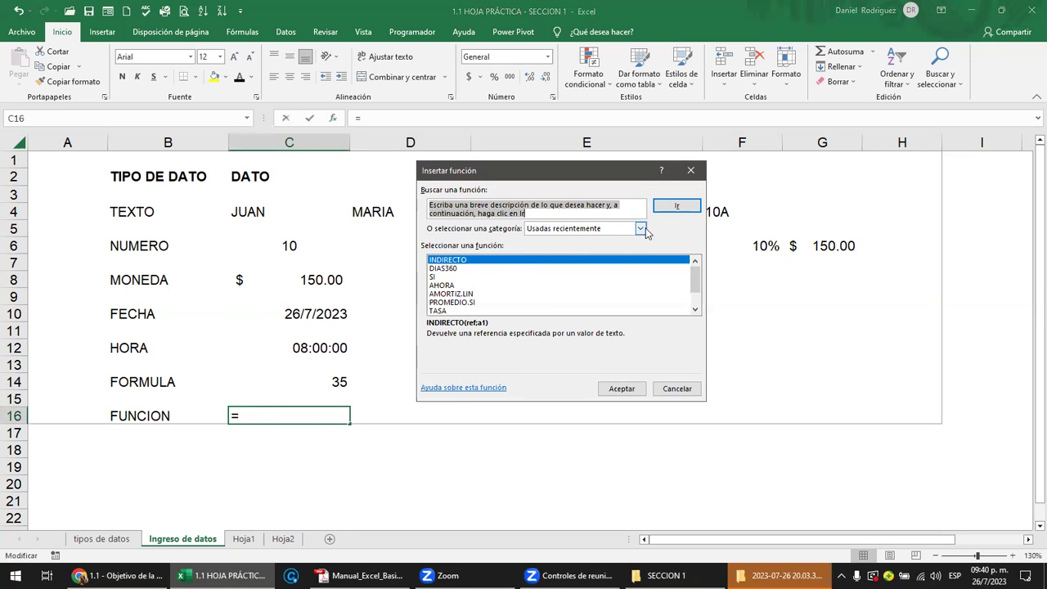
pyautogui.click(691, 171)
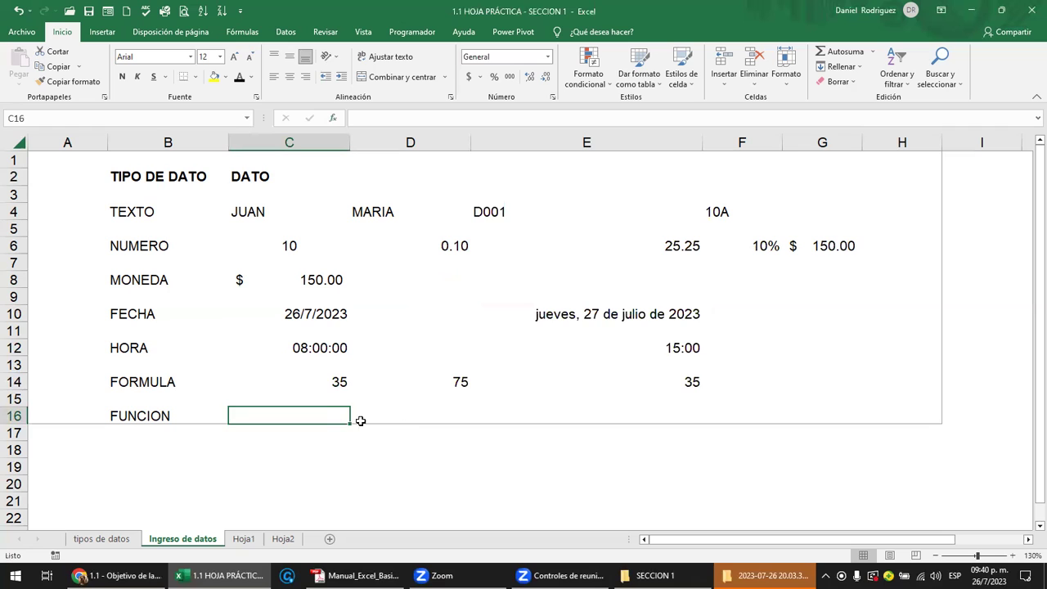
pyautogui.click(327, 382)
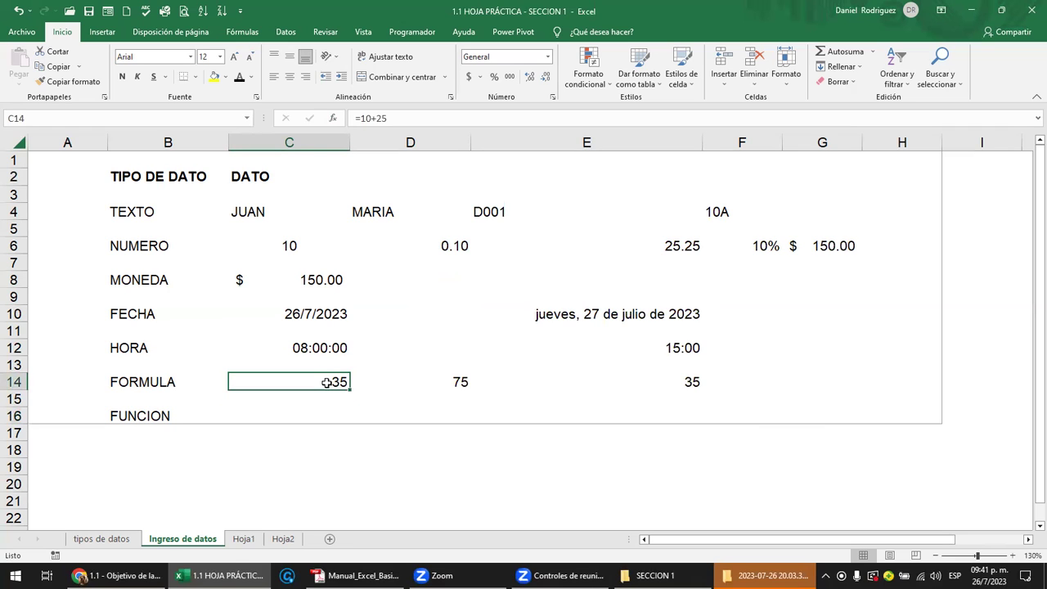
pyautogui.moveTo(138, 211); pyautogui.dragTo(134, 413)
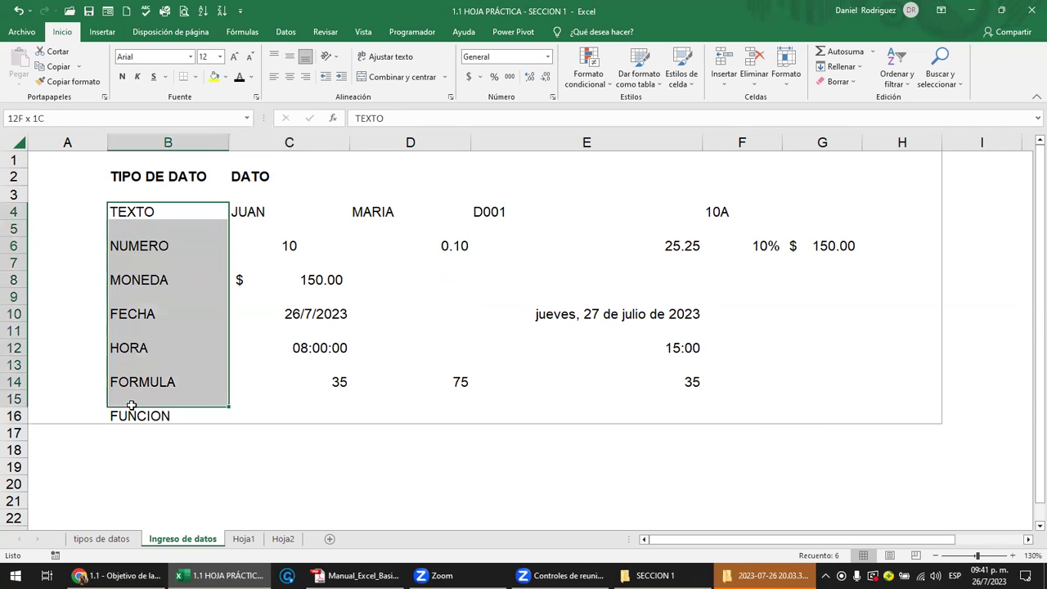
pyautogui.moveTo(260, 279); pyautogui.dragTo(564, 278)
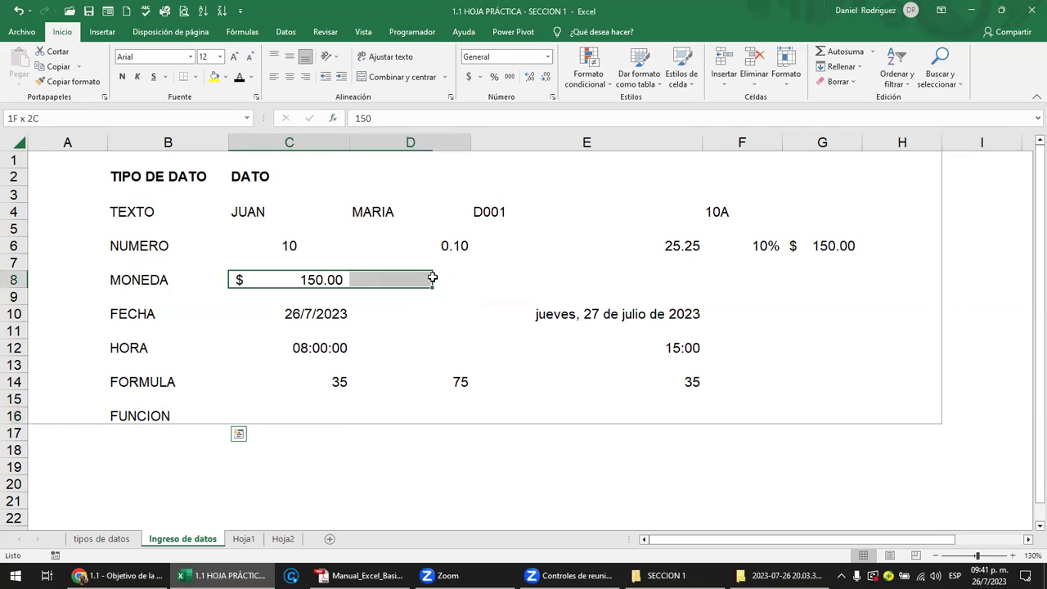
pyautogui.click(257, 211)
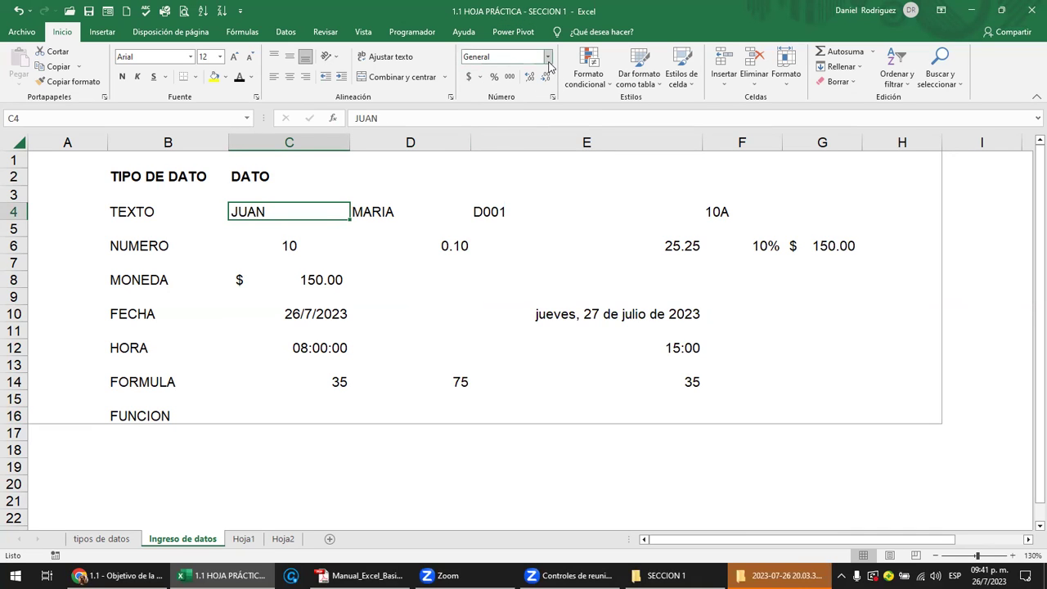
pyautogui.click(547, 60)
pyautogui.click(644, 178)
pyautogui.click(357, 175)
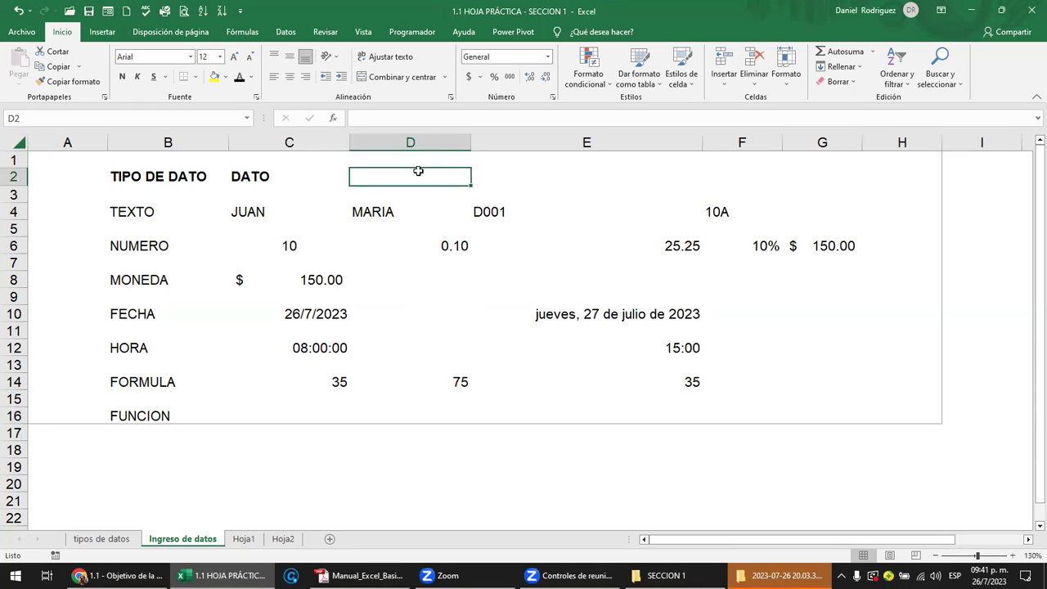
pyautogui.click(246, 210)
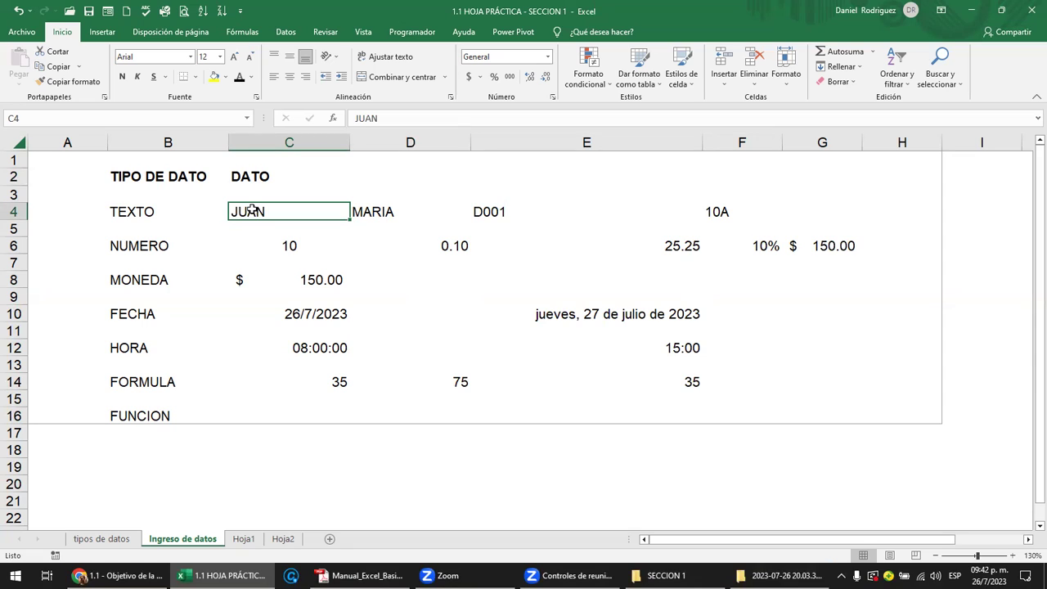
# Step: Enter the invalid formula =100+A in F14 and widen column F to reveal its error
pyautogui.click(771, 385)
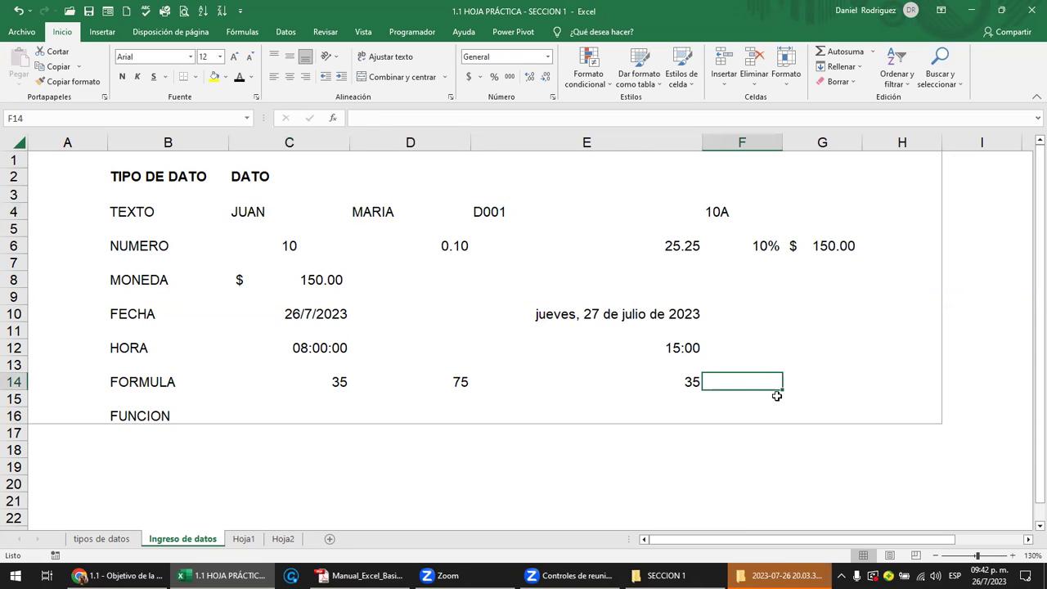
pyautogui.write('=100+A')
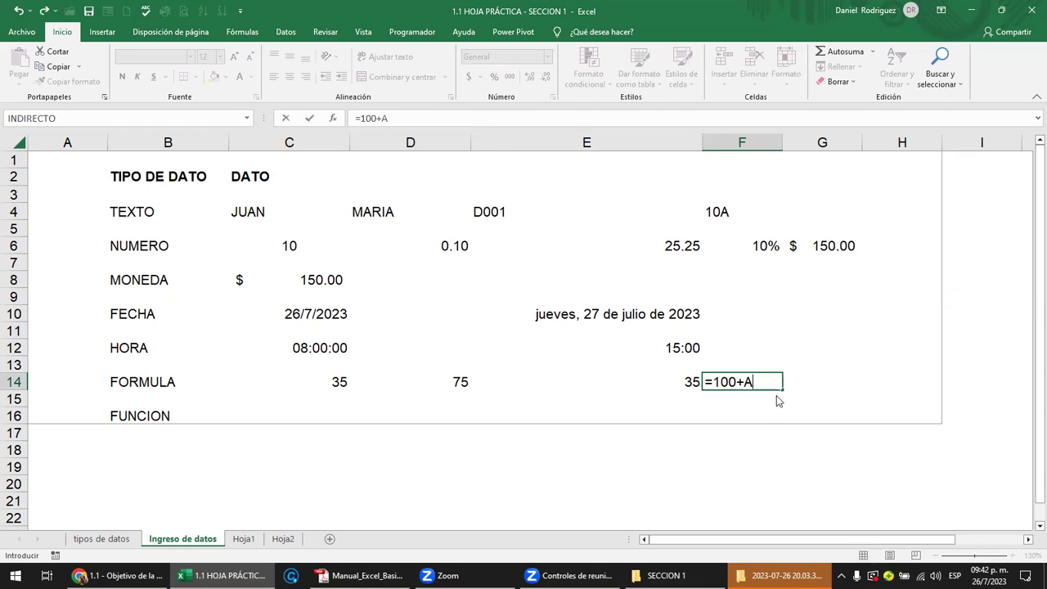
pyautogui.press('Return')
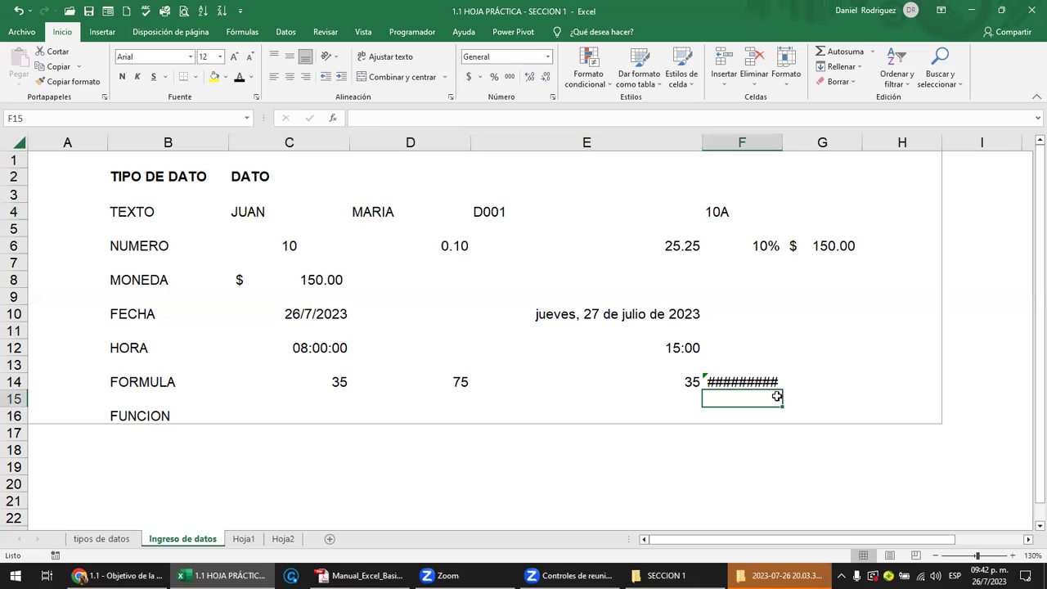
pyautogui.press('Up')
pyautogui.doubleClick(783, 142)
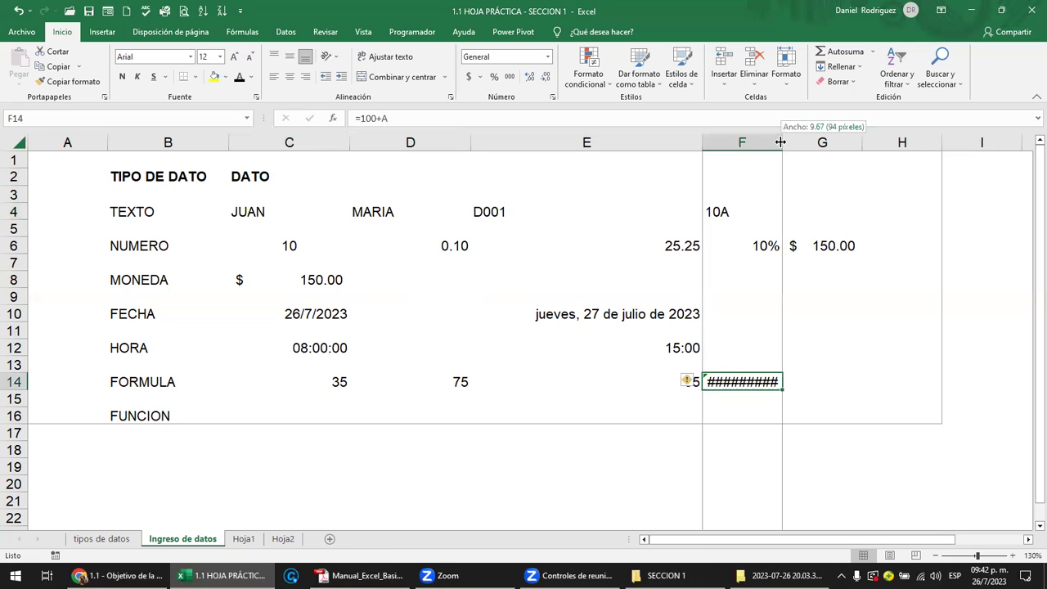
pyautogui.press('F2')
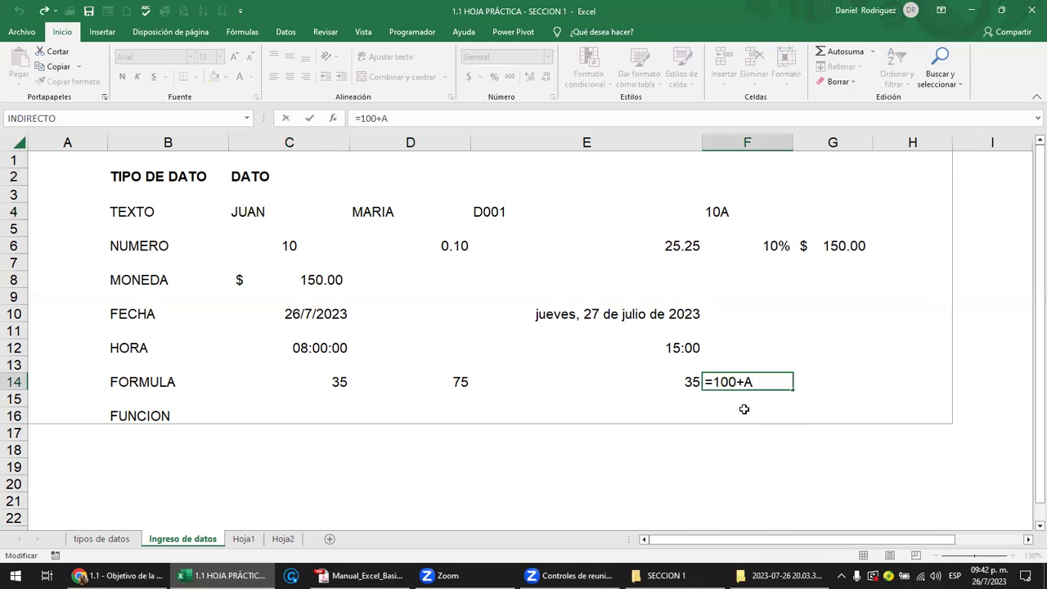
pyautogui.press('Escape')
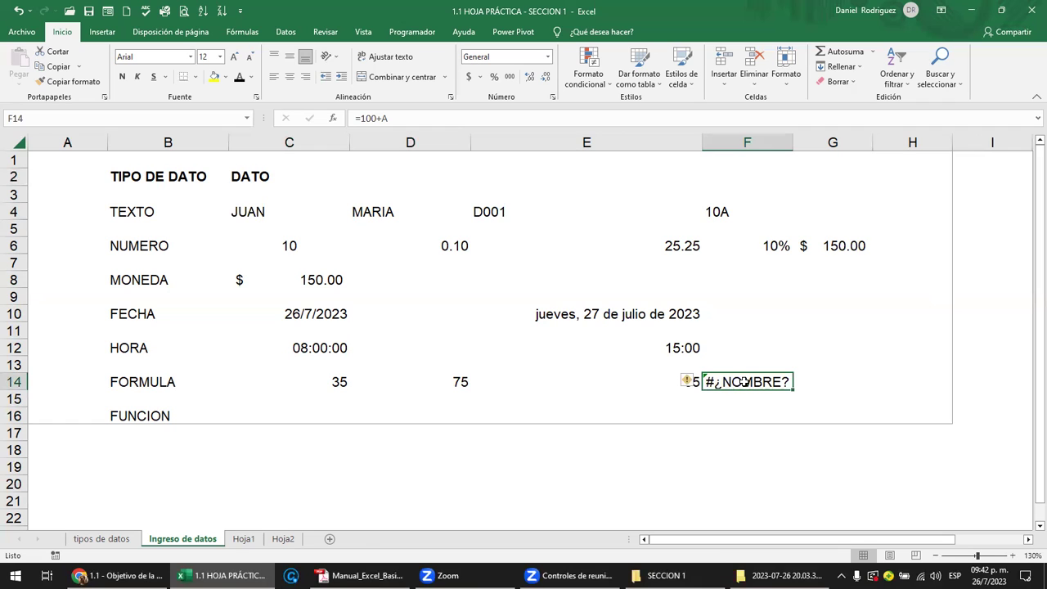
# Step: Edit F14's formula, trying =100+A1 first, into =100+1 so it shows 101
pyautogui.doubleClick(747, 381)
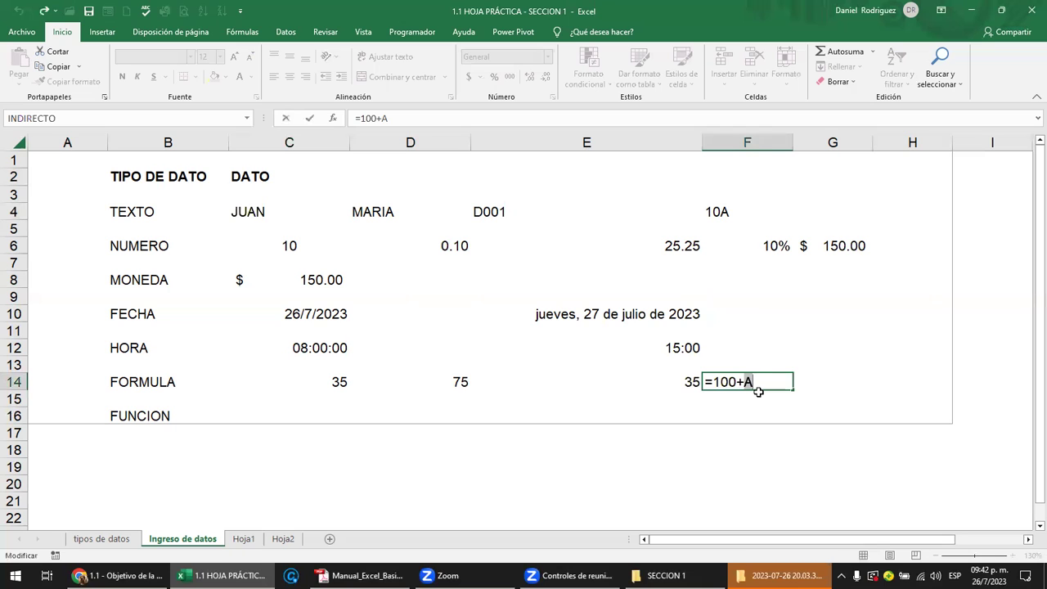
pyautogui.hotkey('ctrl', 'Return')
pyautogui.doubleClick(758, 392)
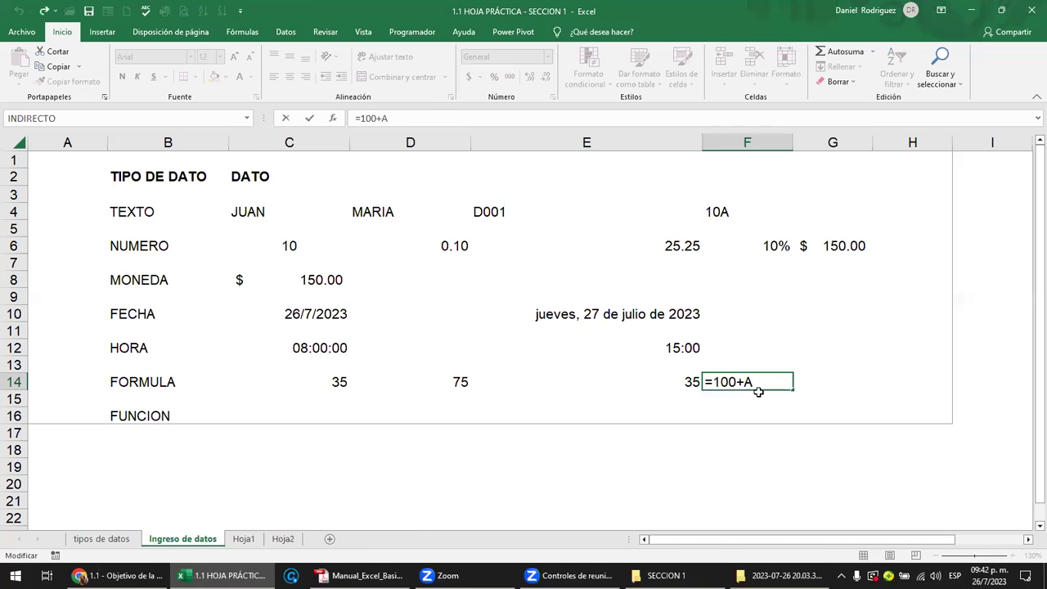
pyautogui.write('1')
pyautogui.press('Return')
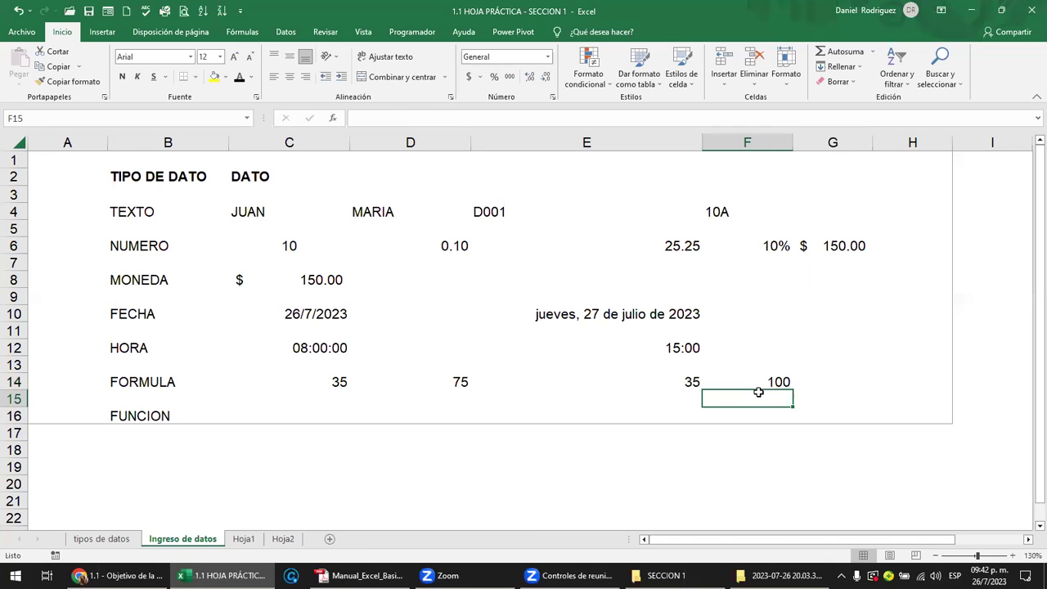
pyautogui.doubleClick(758, 391)
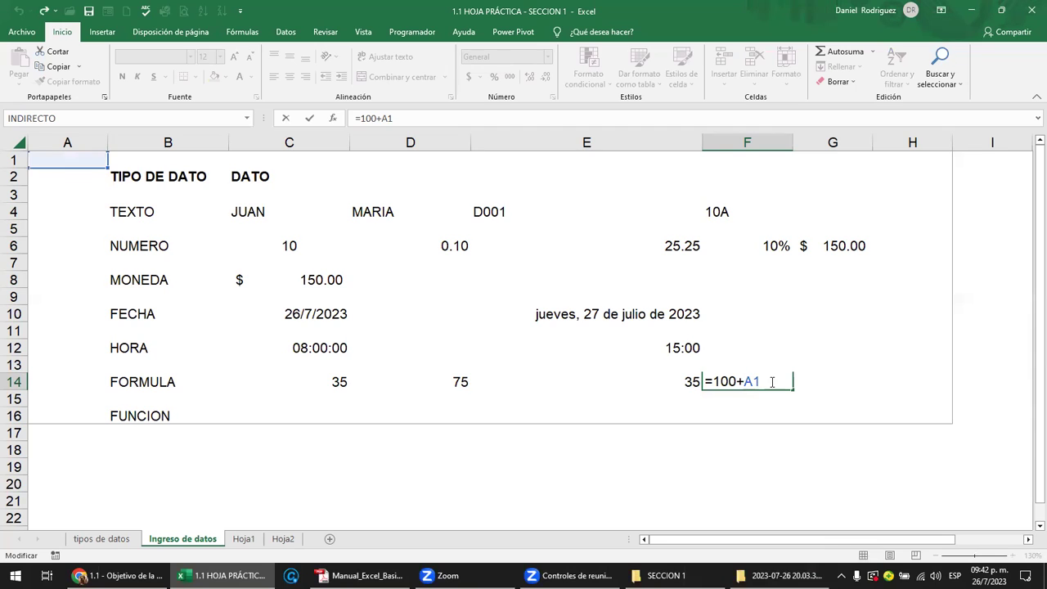
pyautogui.press('Delete')
pyautogui.press('Delete')
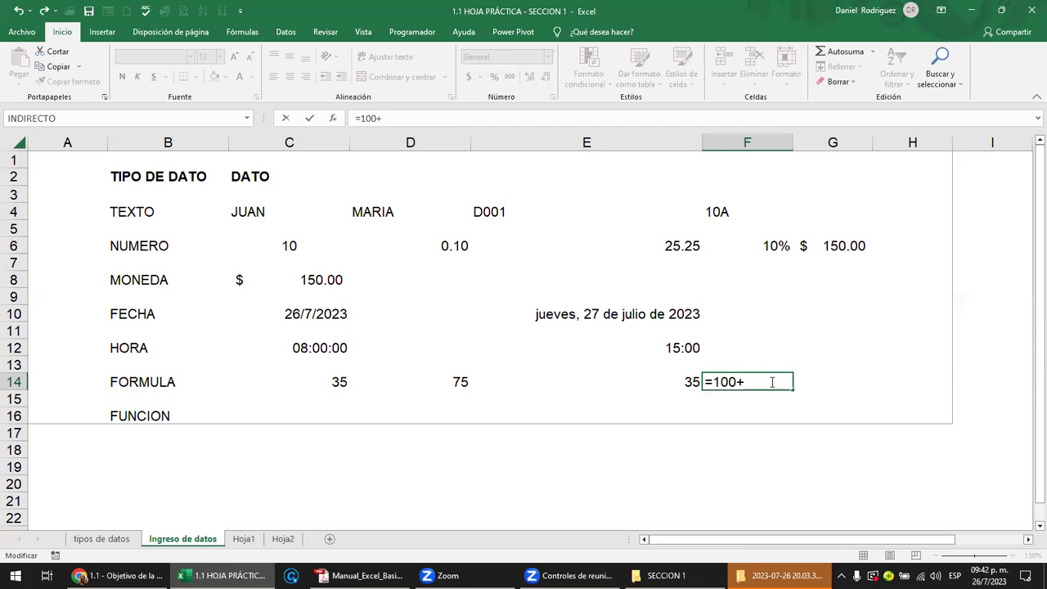
pyautogui.write('1')
pyautogui.press('Return')
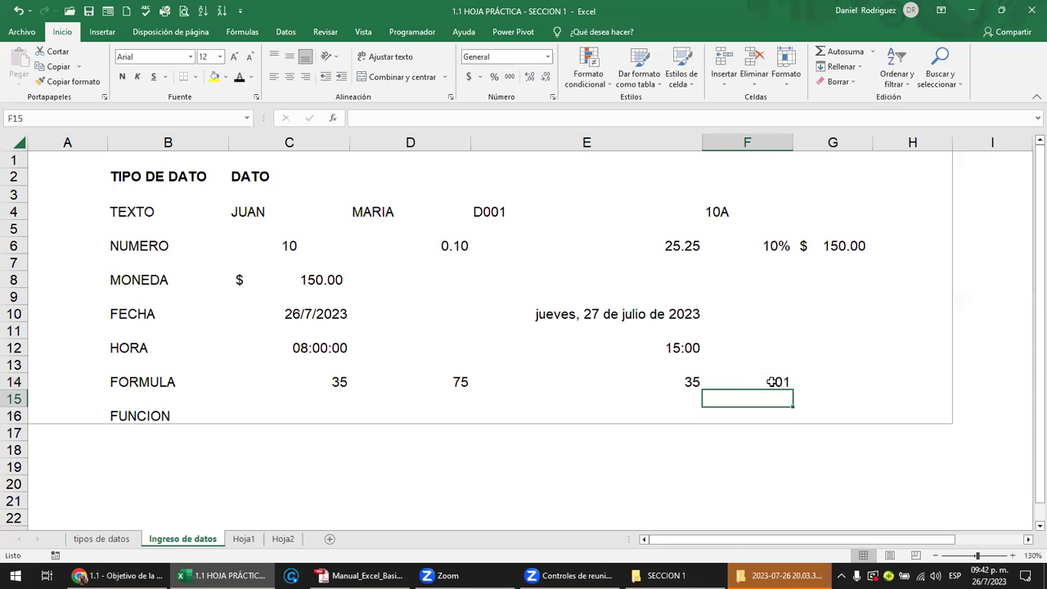
pyautogui.doubleClick(781, 382)
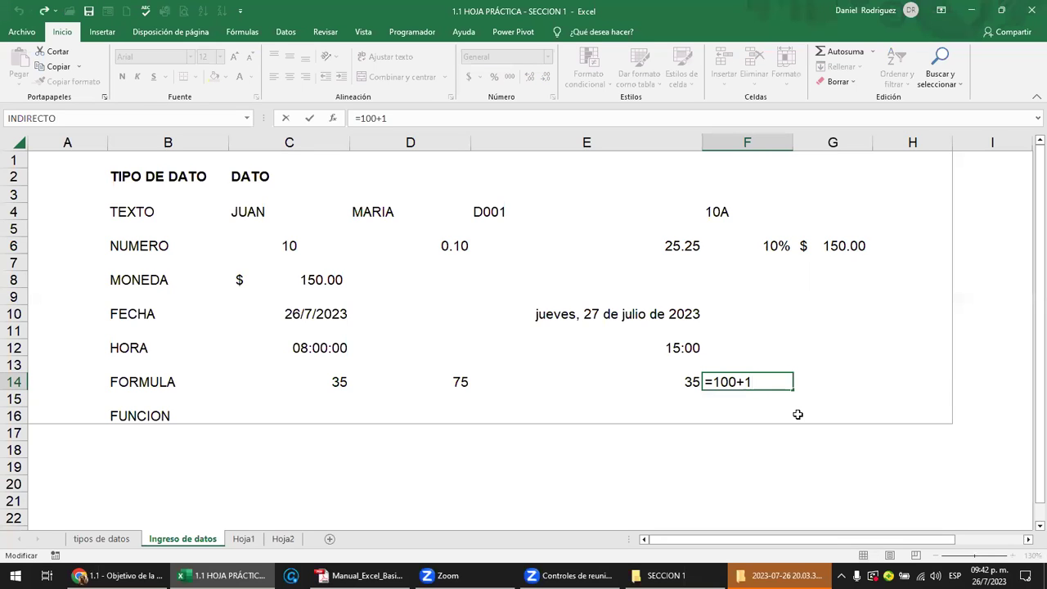
pyautogui.press('Escape')
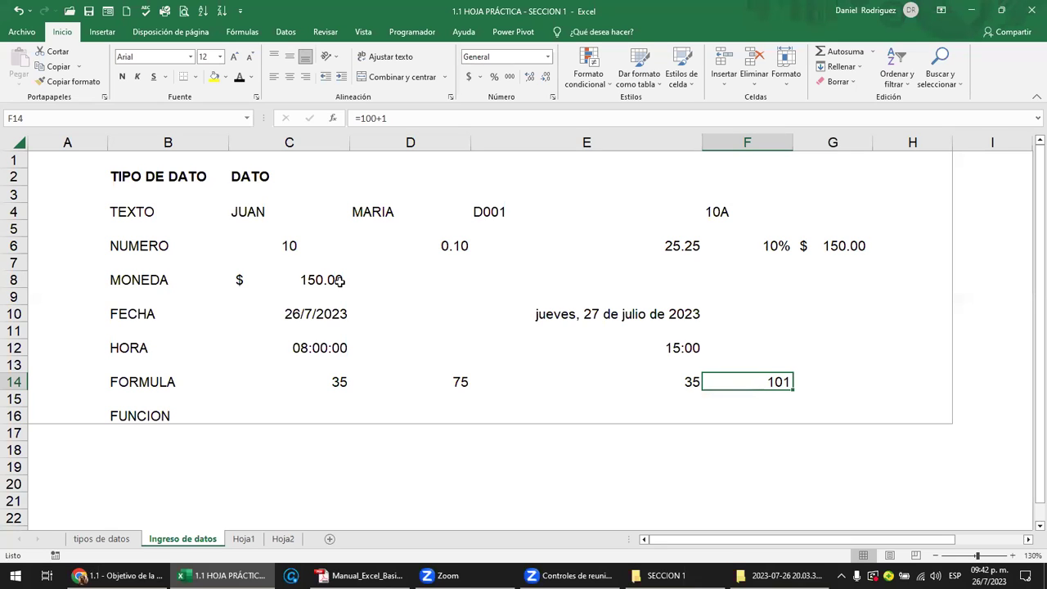
# Step: Undo F14 back to =100+A and drag column F slightly wider
pyautogui.click(344, 198)
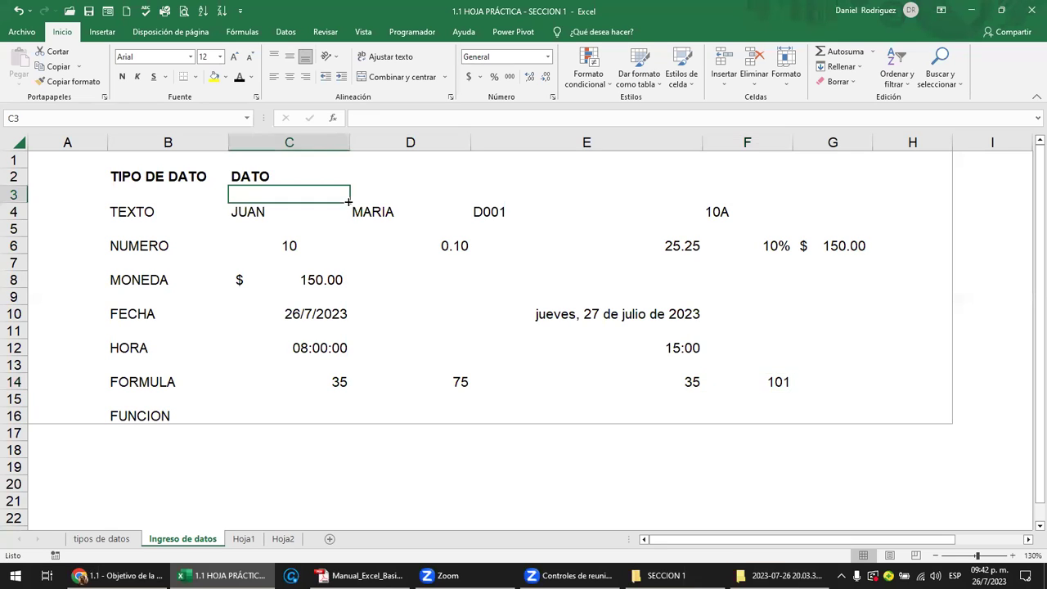
pyautogui.click(249, 215)
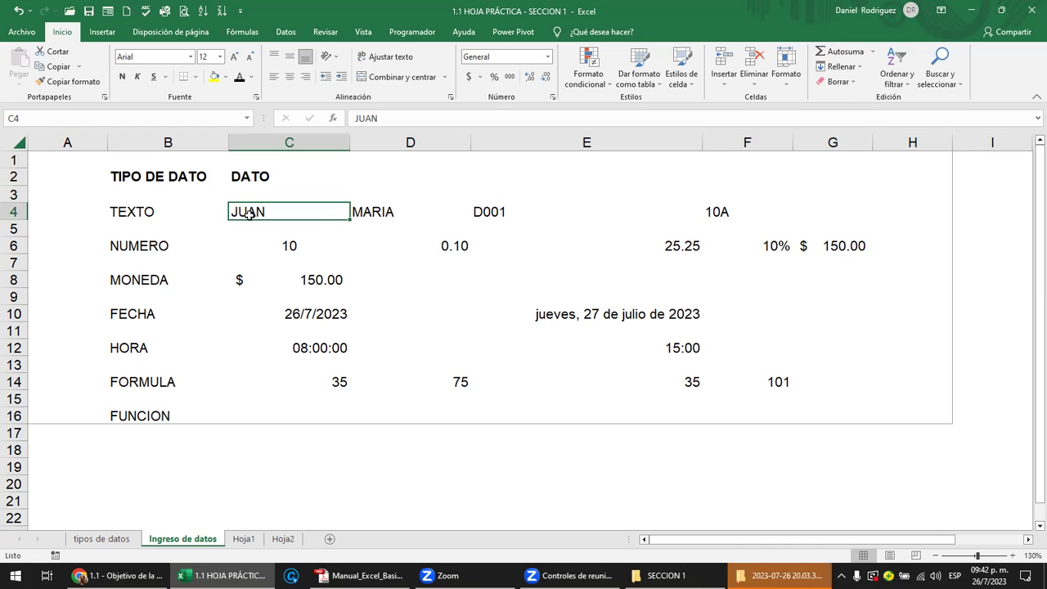
pyautogui.click(753, 384)
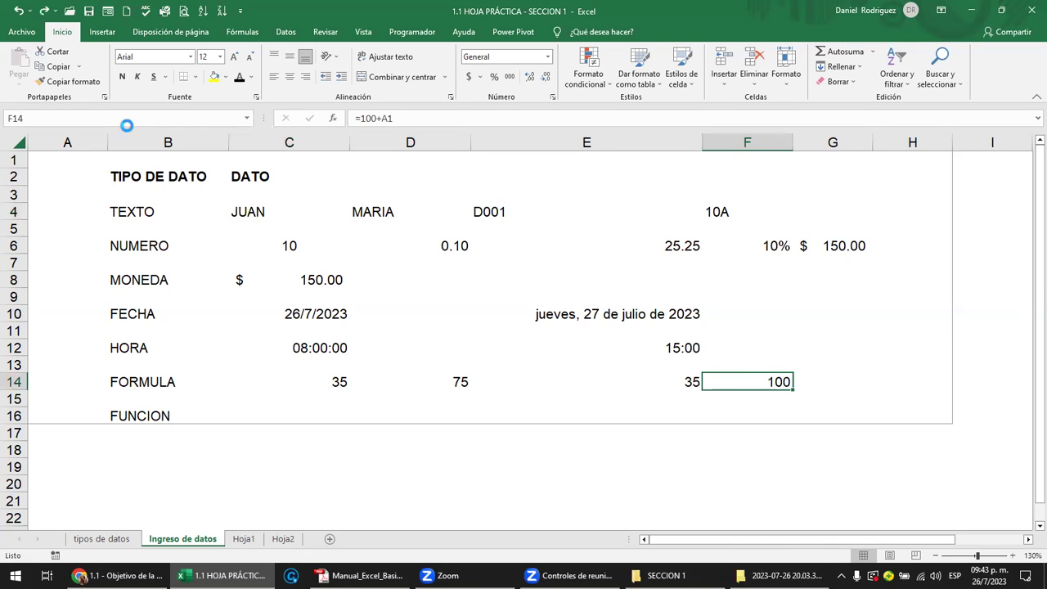
pyautogui.hotkey('ctrl', 'z')
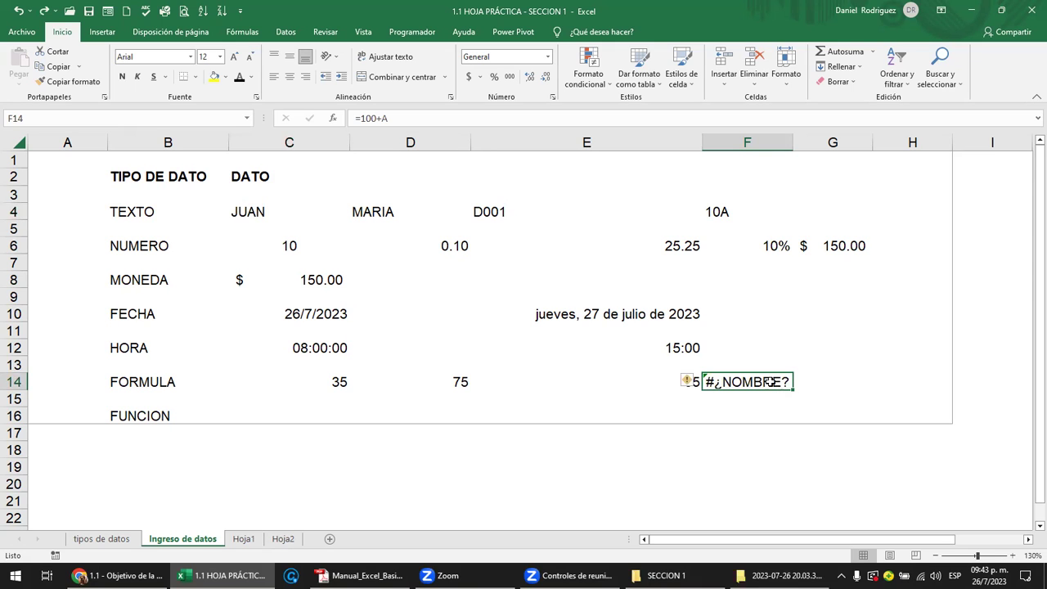
pyautogui.doubleClick(784, 391)
pyautogui.press('Escape')
pyautogui.moveTo(794, 139); pyautogui.dragTo(818, 140)
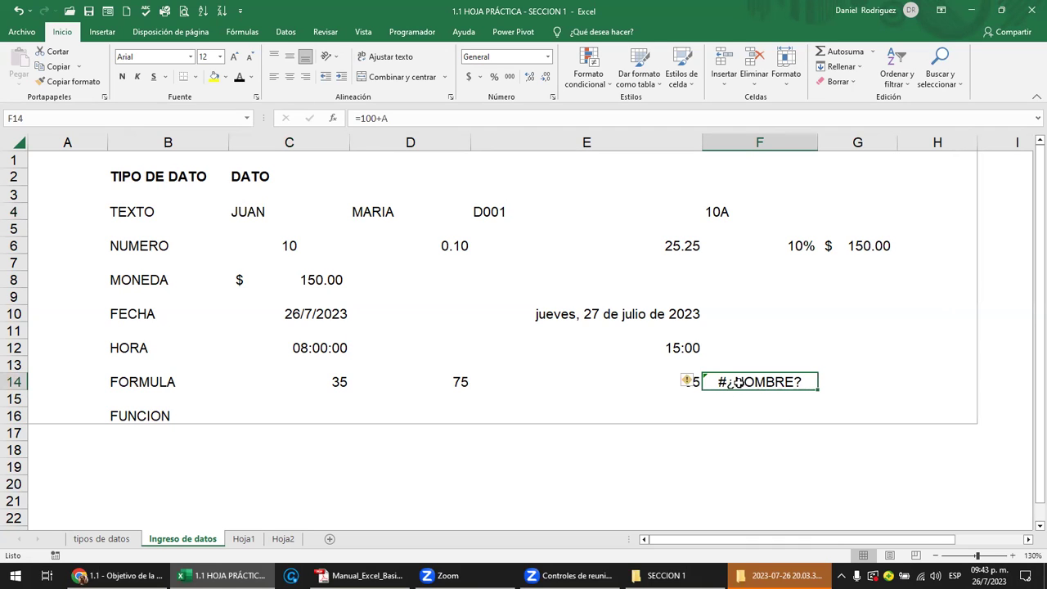
# Step: Re-commit F14 as =100+A so it displays #¿NOMBRE?
pyautogui.doubleClick(765, 388)
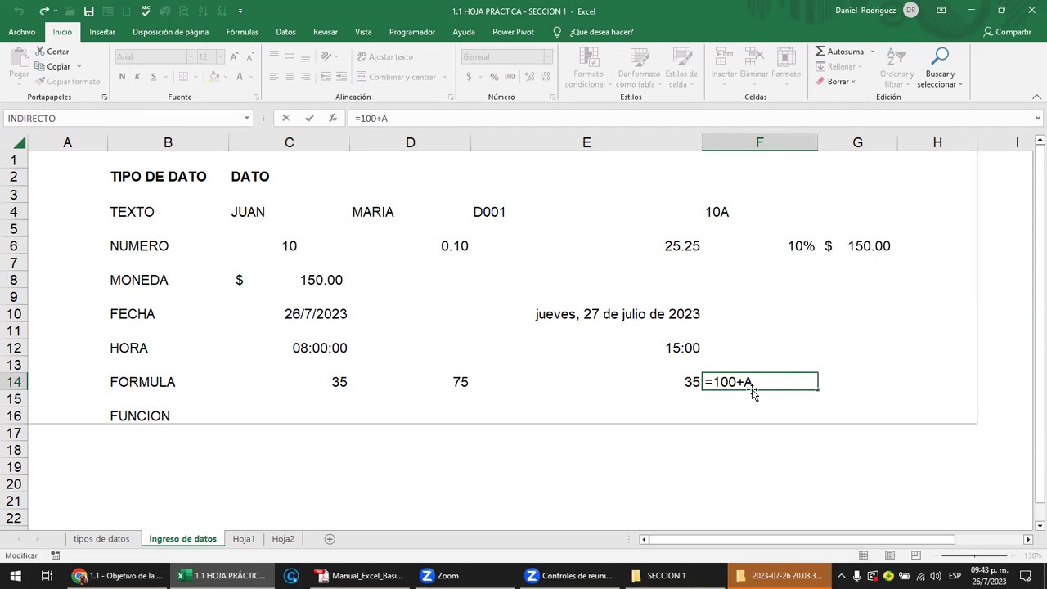
pyautogui.hotkey('ctrl', 'Return')
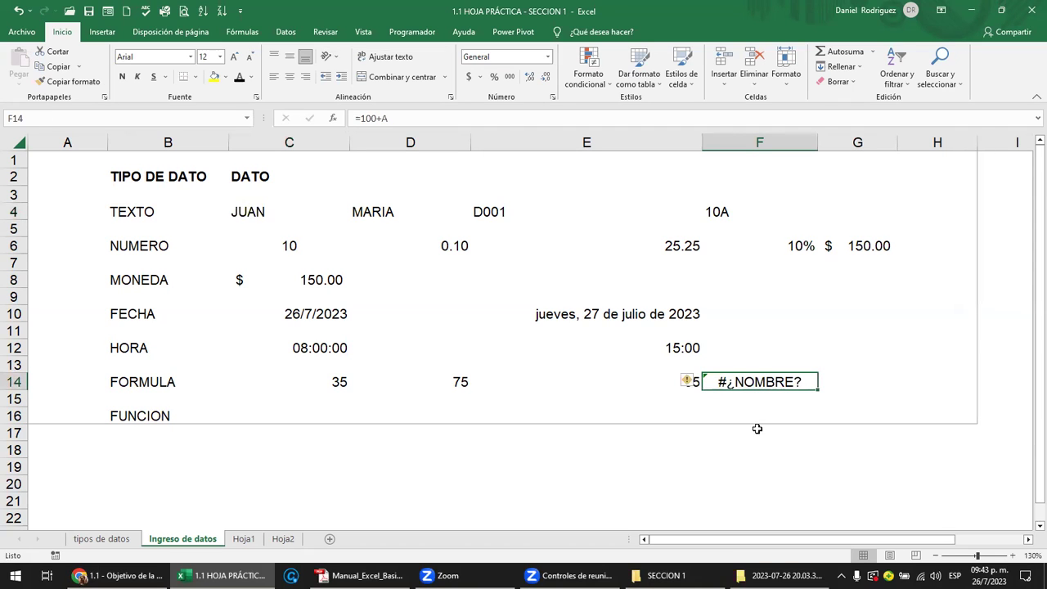
pyautogui.doubleClick(760, 386)
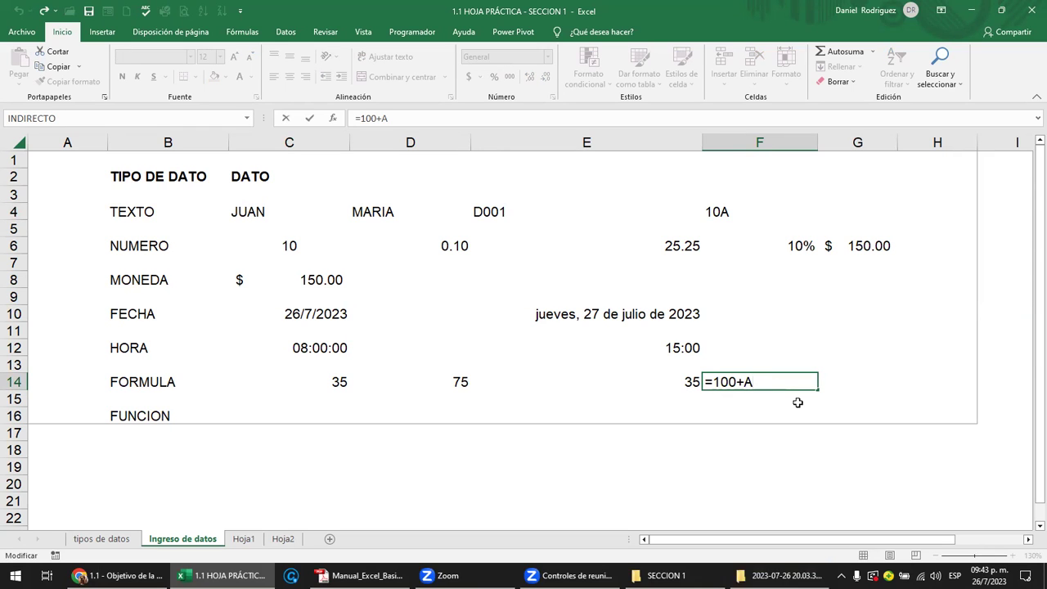
pyautogui.write('1')
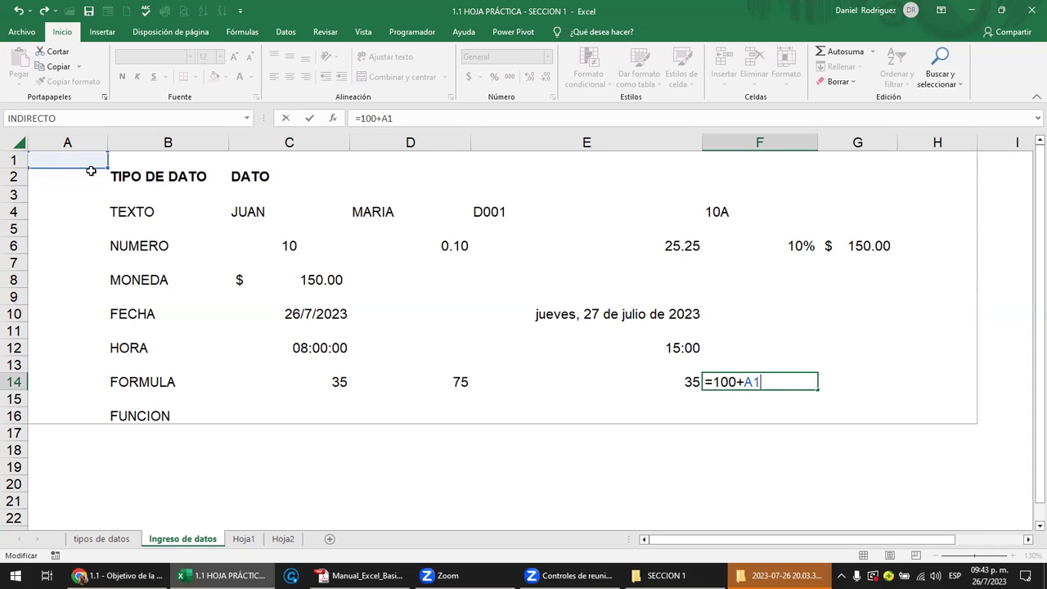
pyautogui.press('BackSpace')
pyautogui.hotkey('ctrl', 'Return')
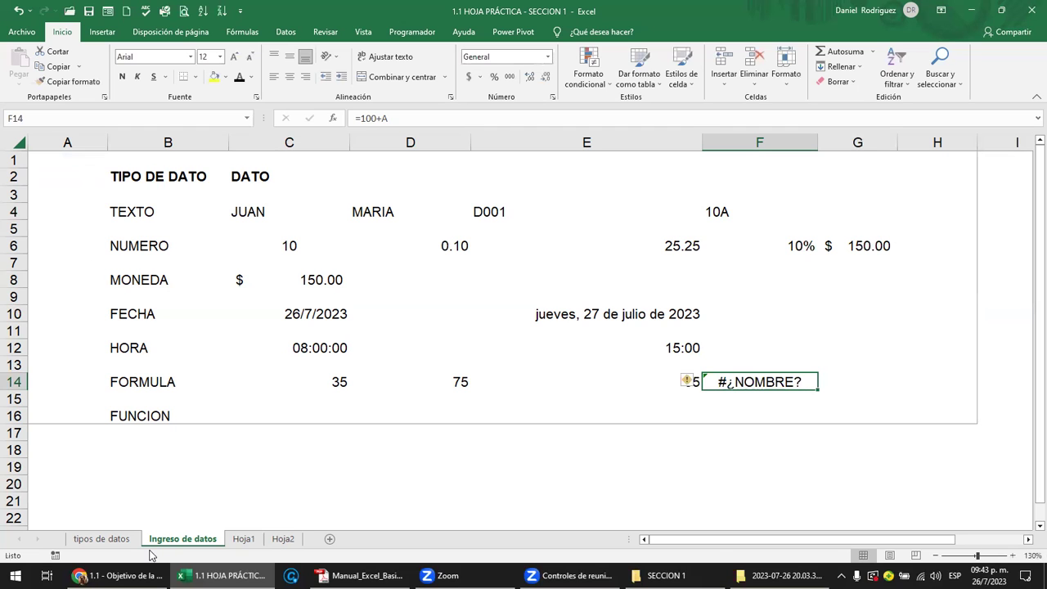
# Step: Switch to the course page in Chrome and zoom it out
pyautogui.click(123, 575)
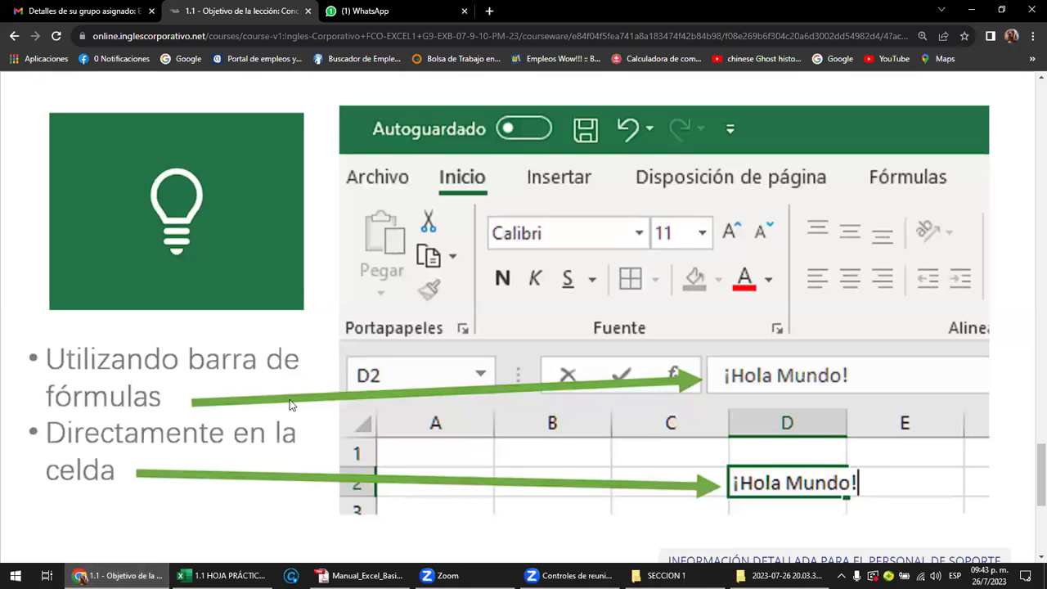
pyautogui.scroll(-2, 290, 404)
pyautogui.scroll(2, 342, 416)
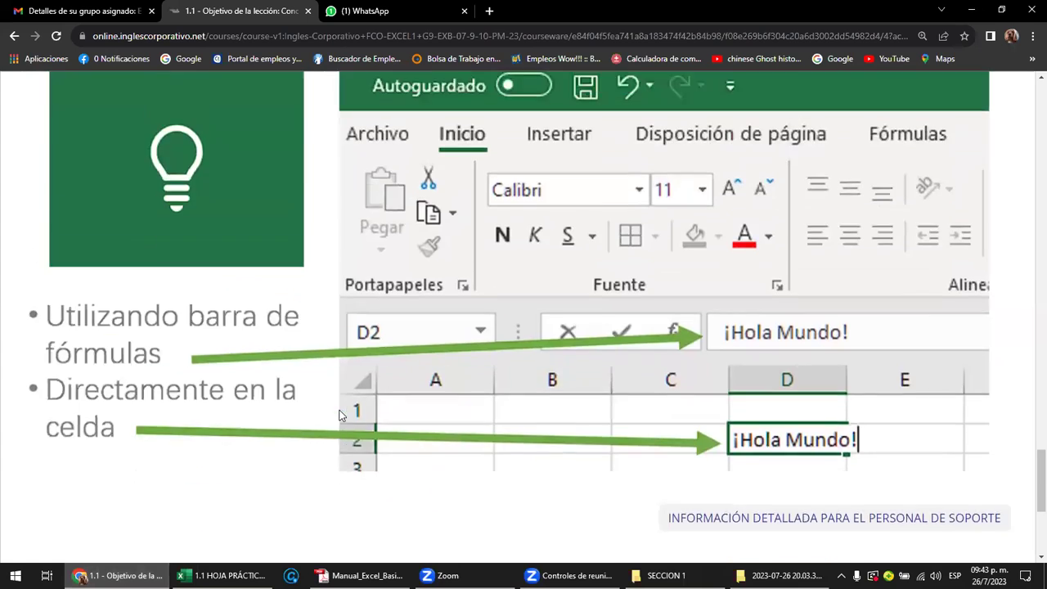
pyautogui.scroll(3, 336, 418)
pyautogui.hotkey('ctrl', '-')
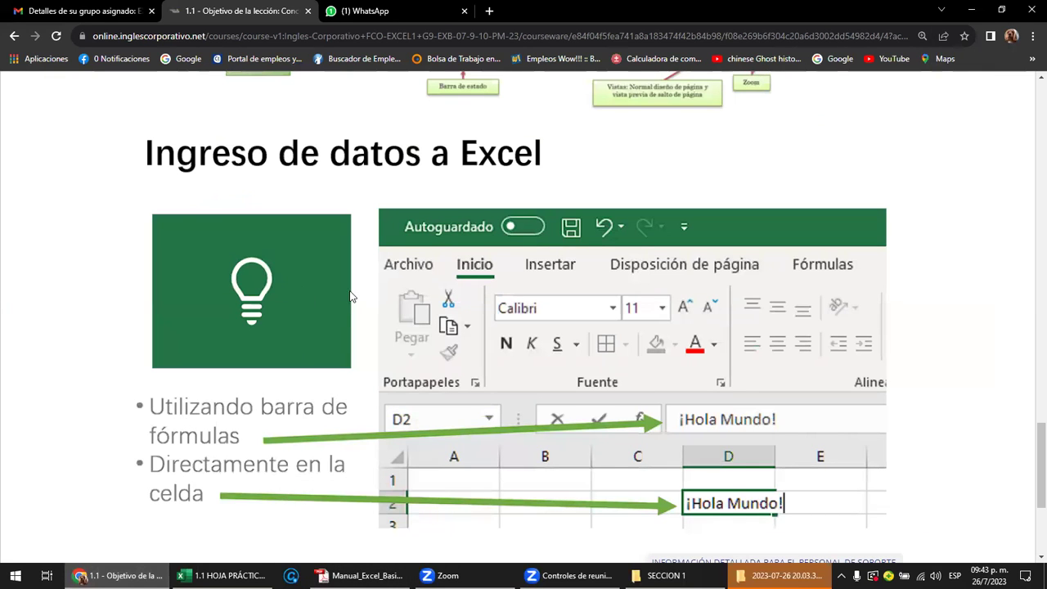
pyautogui.scroll(-3, 560, 283)
# Step: Advance with Siguiente past the forum unit to lesson 1.2 'Entorno de trabajo de excel'
pyautogui.click(568, 378)
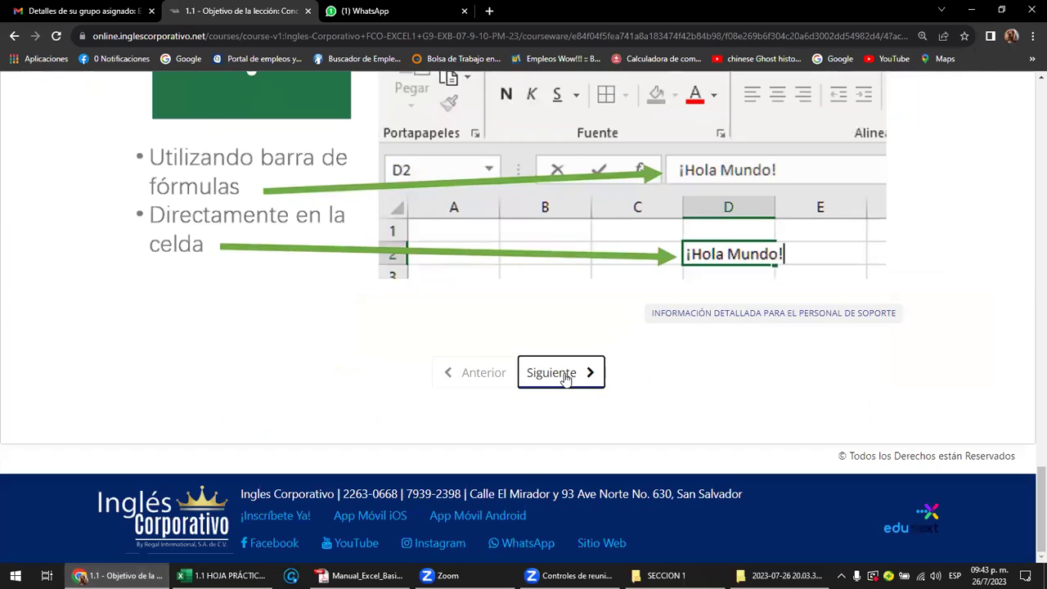
pyautogui.scroll(-2, 561, 376)
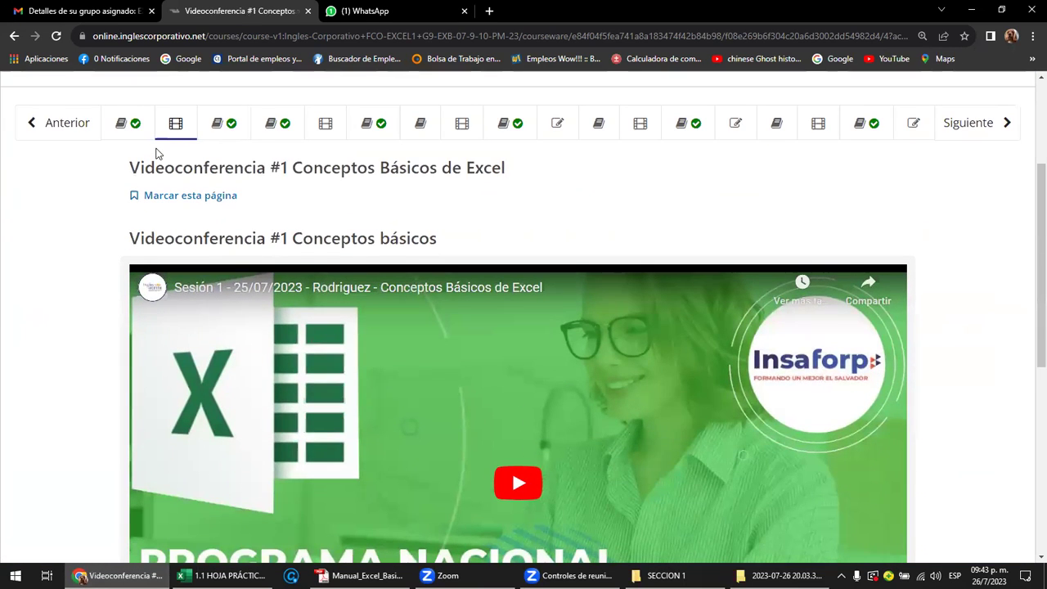
pyautogui.scroll(-3, 687, 381)
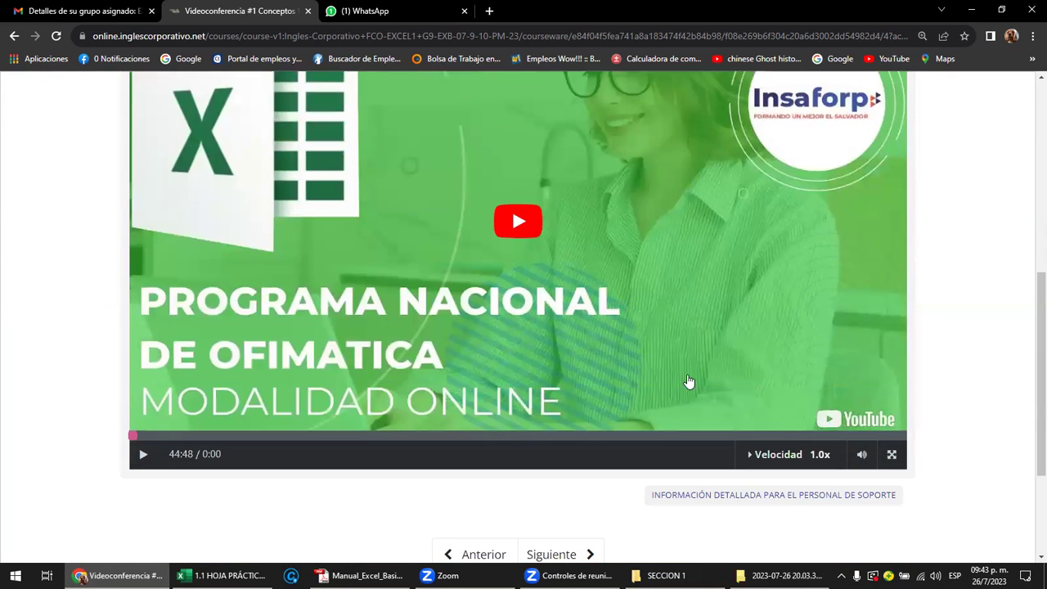
pyautogui.scroll(-2, 635, 469)
pyautogui.click(560, 424)
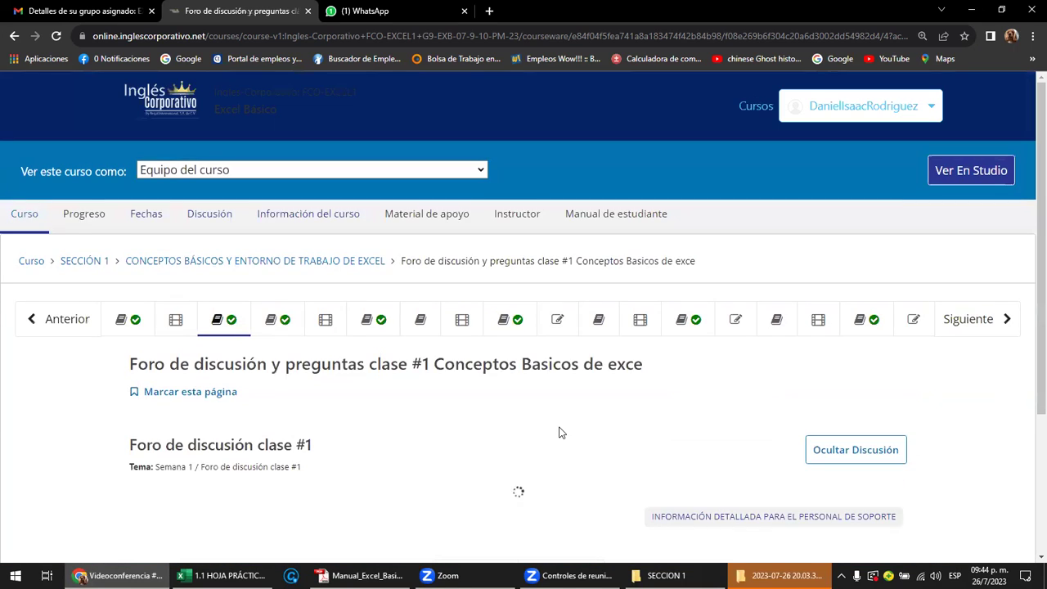
pyautogui.scroll(-2, 568, 428)
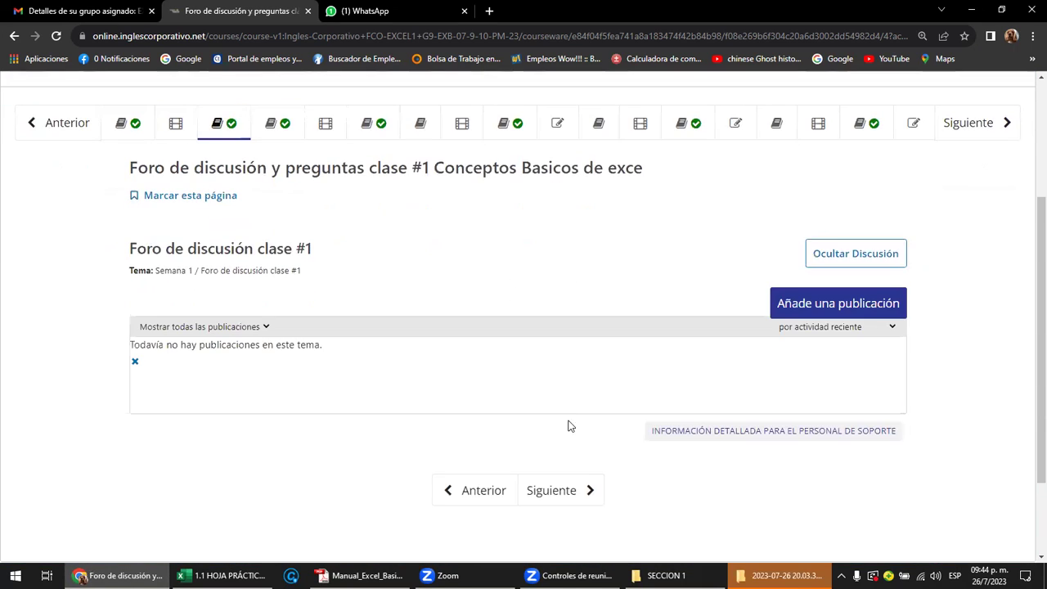
pyautogui.click(562, 495)
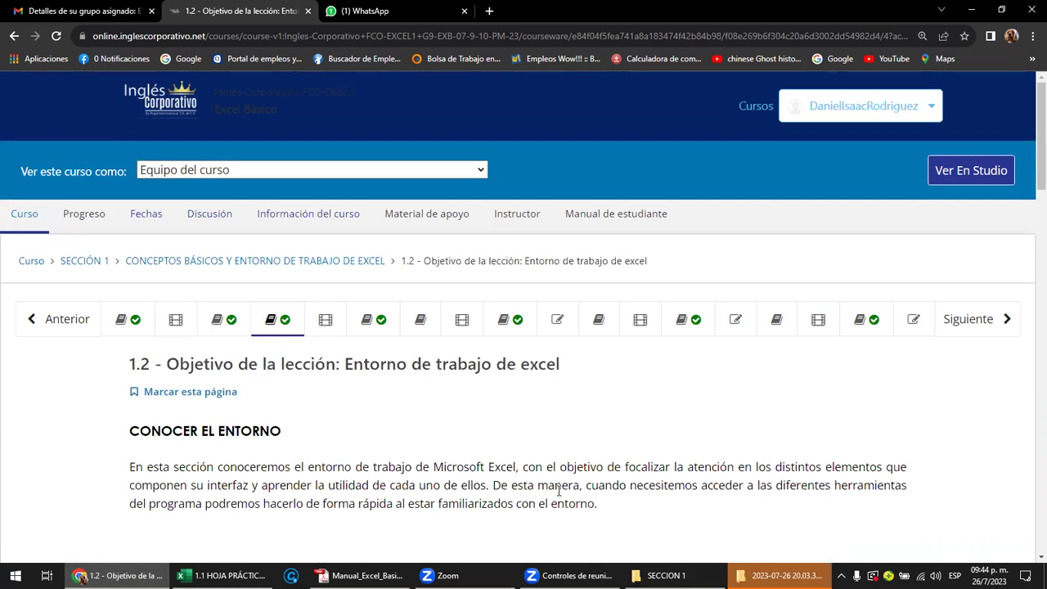
# Step: Scroll the lesson down to the title bar and quick access toolbar section
pyautogui.scroll(-2, 433, 419)
pyautogui.scroll(-2, 404, 370)
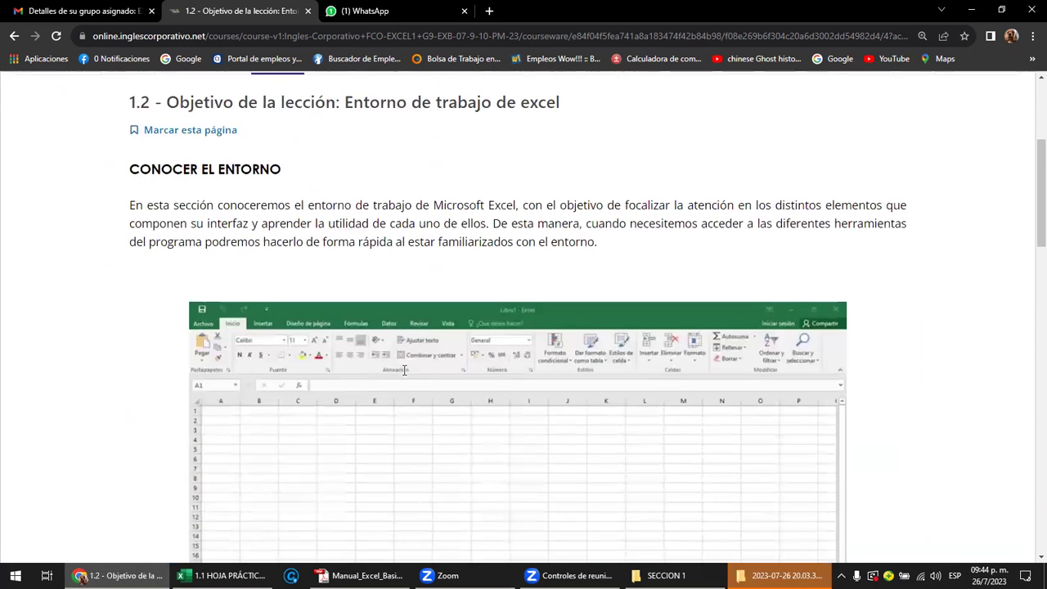
pyautogui.moveTo(347, 102); pyautogui.dragTo(558, 123)
pyautogui.click(552, 167)
pyautogui.scroll(-1, 570, 262)
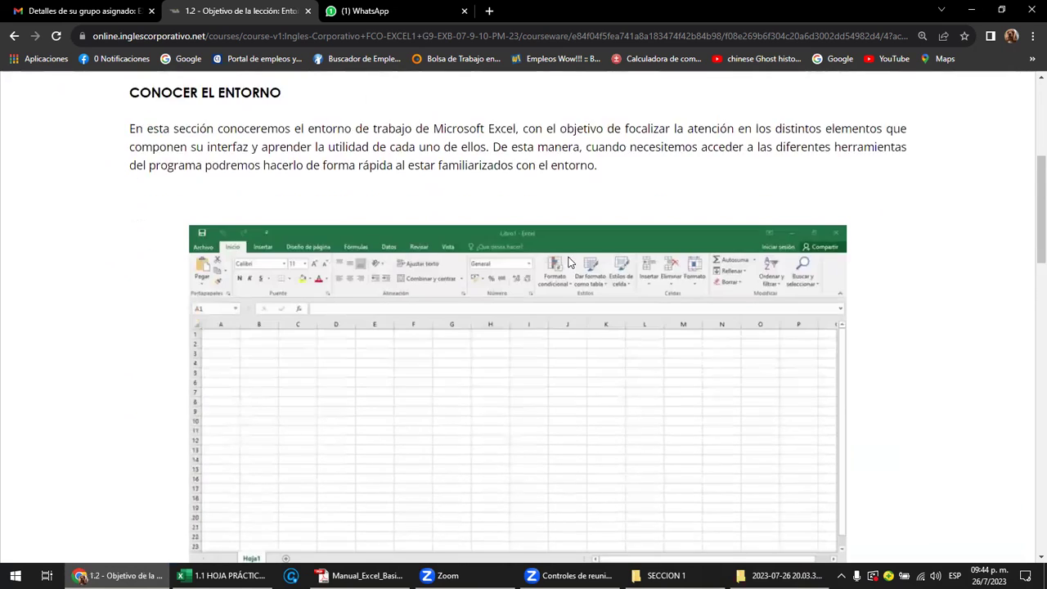
pyautogui.scroll(-2, 570, 262)
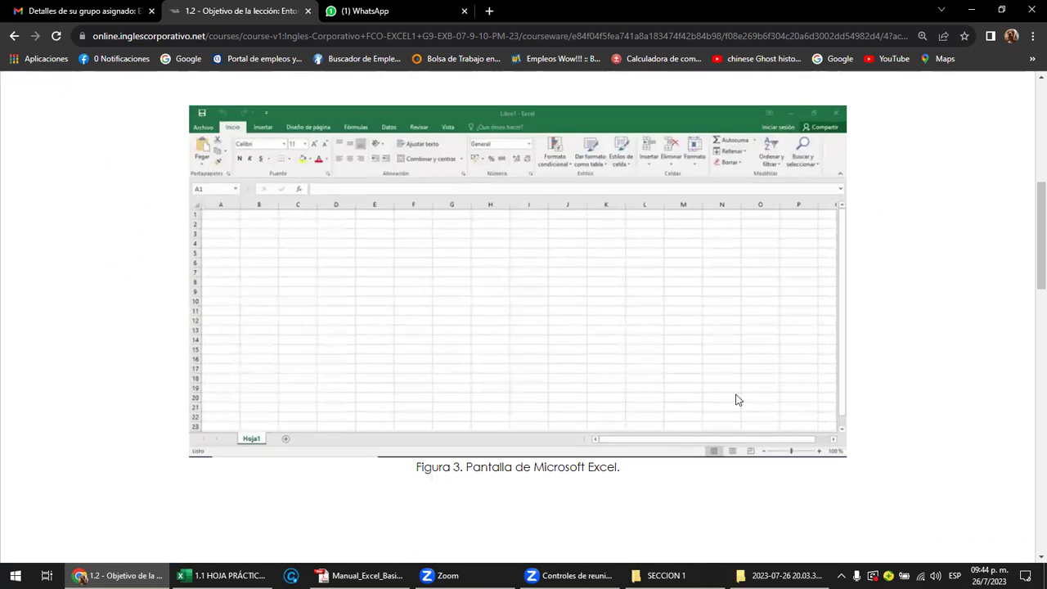
pyautogui.scroll(-4, 727, 404)
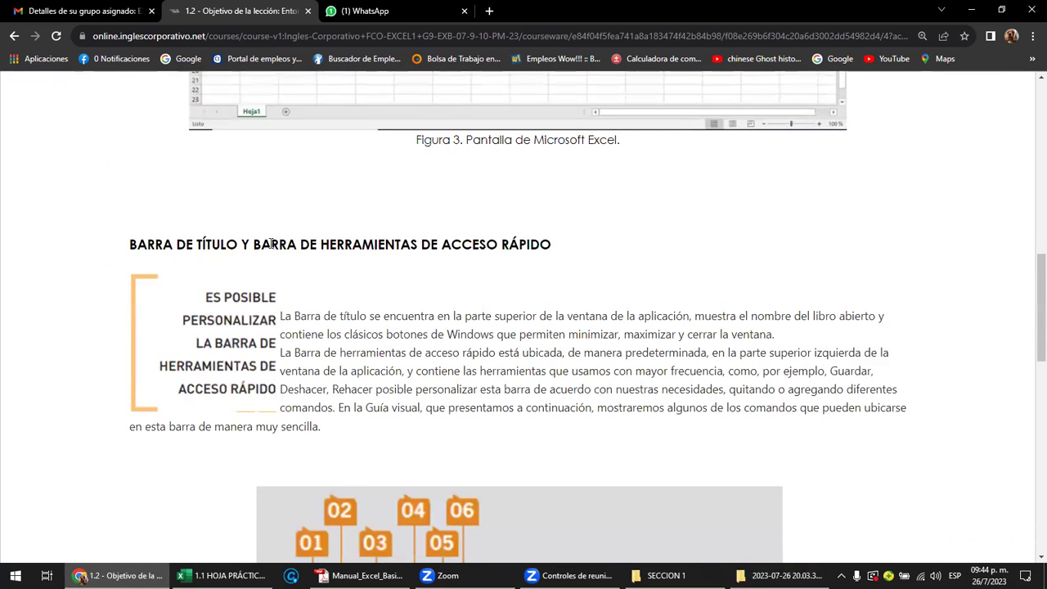
pyautogui.scroll(-2, 272, 249)
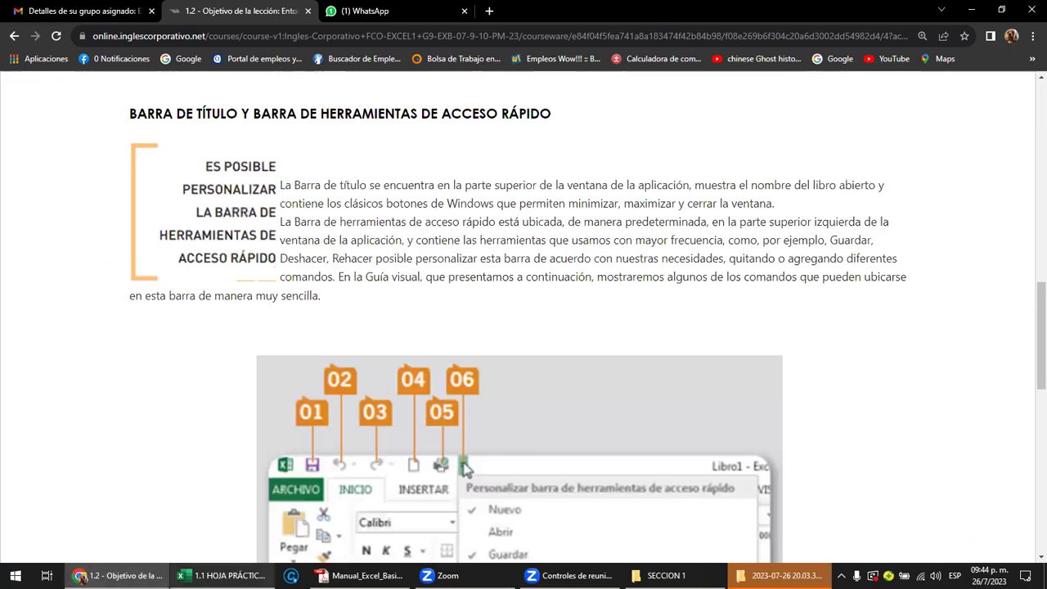
# Step: Peek at Excel's Quick Access Toolbar dropdown, then bring up Manual_Excel_Basico.pdf
pyautogui.click(216, 573)
pyautogui.click(240, 10)
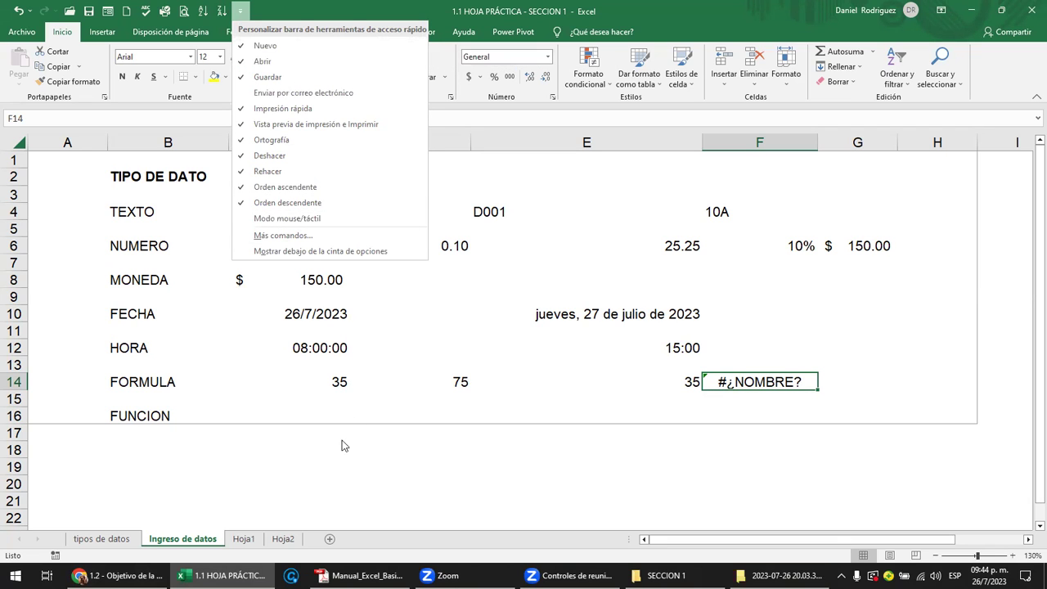
pyautogui.click(315, 460)
pyautogui.click(360, 575)
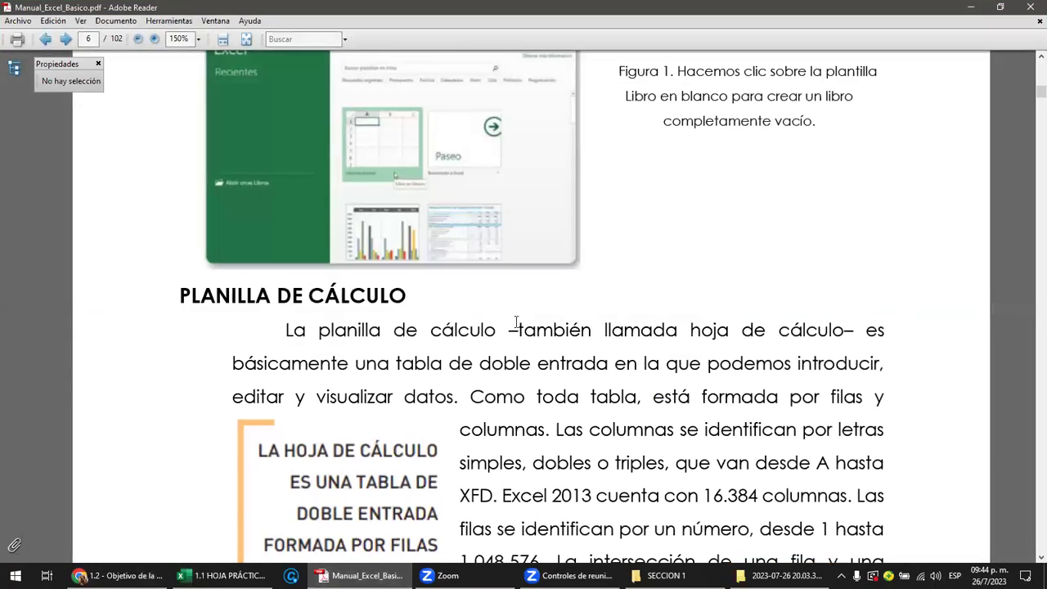
# Step: Scroll the manual to pages 10–11 covering toolbar buttons 01 Guardar through 06
pyautogui.scroll(1, 516, 321)
pyautogui.scroll(4, 524, 311)
pyautogui.scroll(4, 535, 291)
pyautogui.scroll(2, 536, 299)
pyautogui.scroll(8, 537, 300)
pyautogui.scroll(2, 535, 297)
pyautogui.scroll(3, 533, 294)
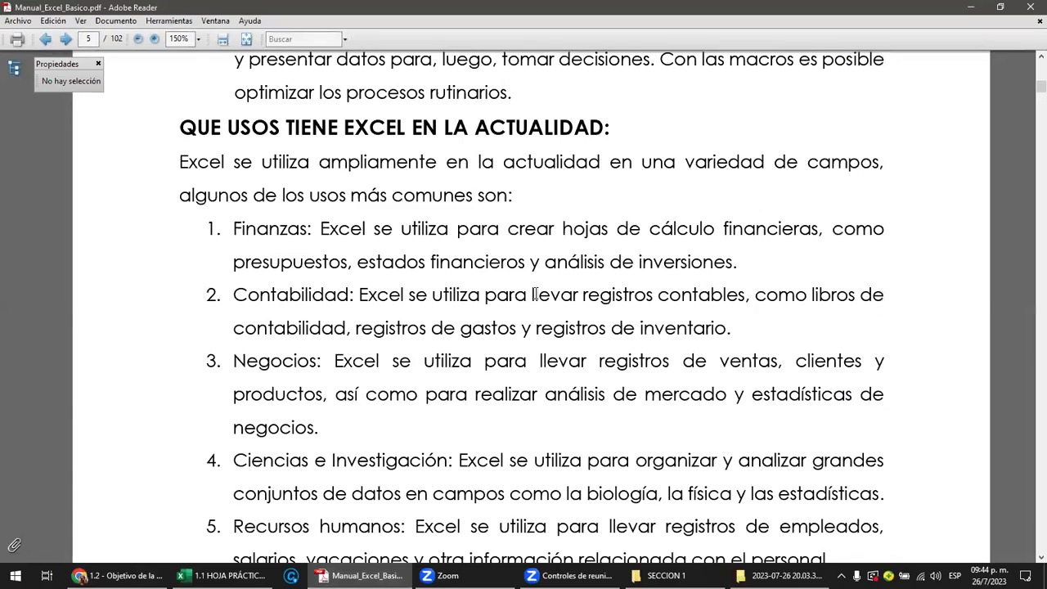
pyautogui.scroll(1, 535, 294)
pyautogui.scroll(-8, 536, 299)
pyautogui.scroll(-3, 536, 301)
pyautogui.scroll(-15, 537, 305)
pyautogui.scroll(-15, 537, 301)
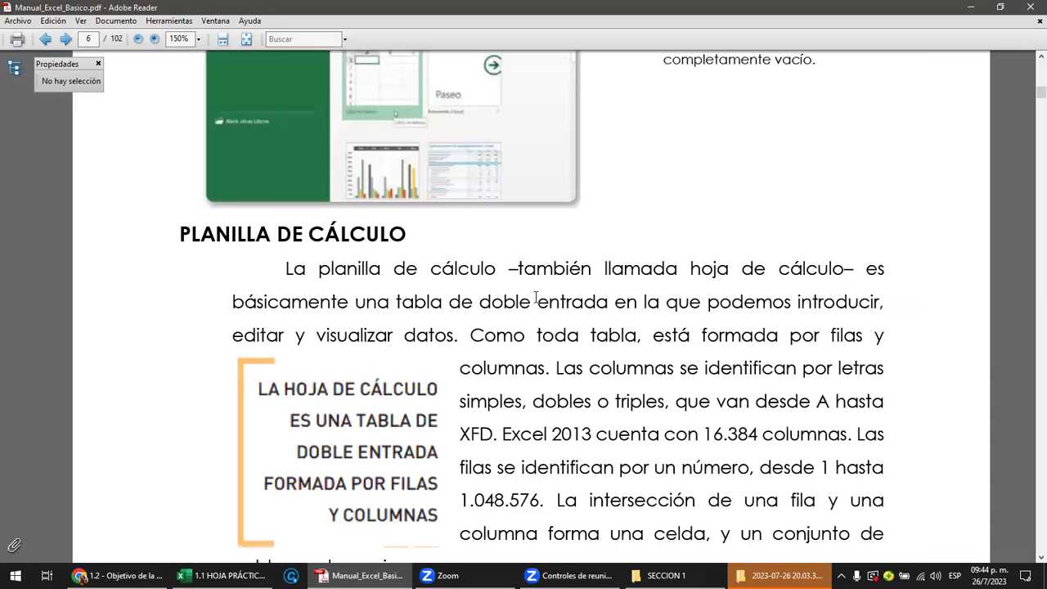
pyautogui.scroll(-1, 535, 297)
pyautogui.scroll(-1, 535, 278)
pyautogui.scroll(-6, 557, 311)
pyautogui.scroll(-4, 557, 323)
pyautogui.scroll(-2, 557, 323)
pyautogui.scroll(-3, 564, 316)
pyautogui.scroll(-6, 570, 320)
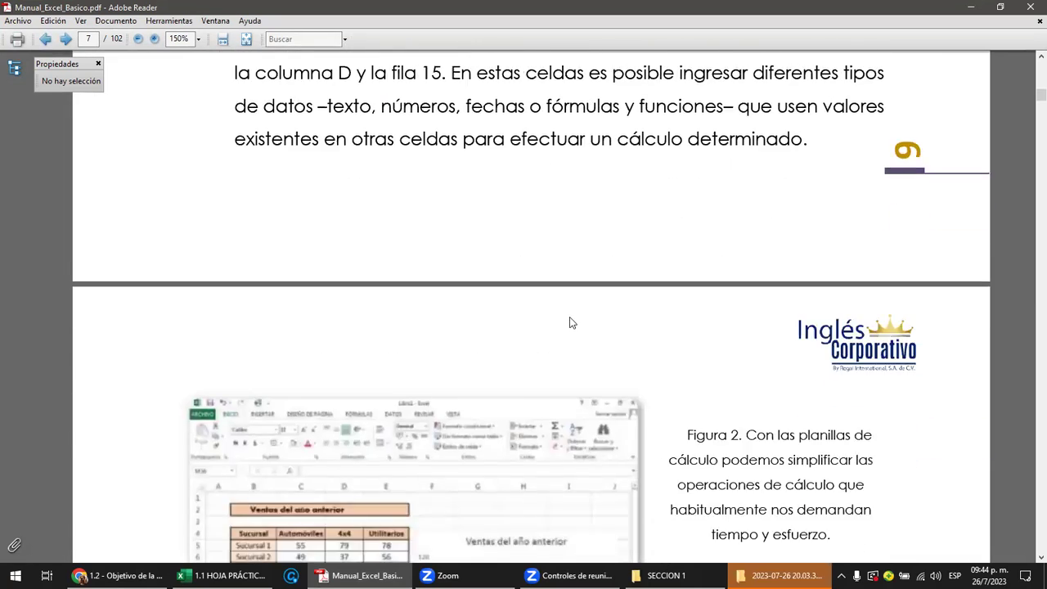
pyautogui.scroll(-6, 573, 316)
pyautogui.scroll(-1, 573, 317)
pyautogui.scroll(-3, 573, 316)
pyautogui.scroll(-6, 573, 318)
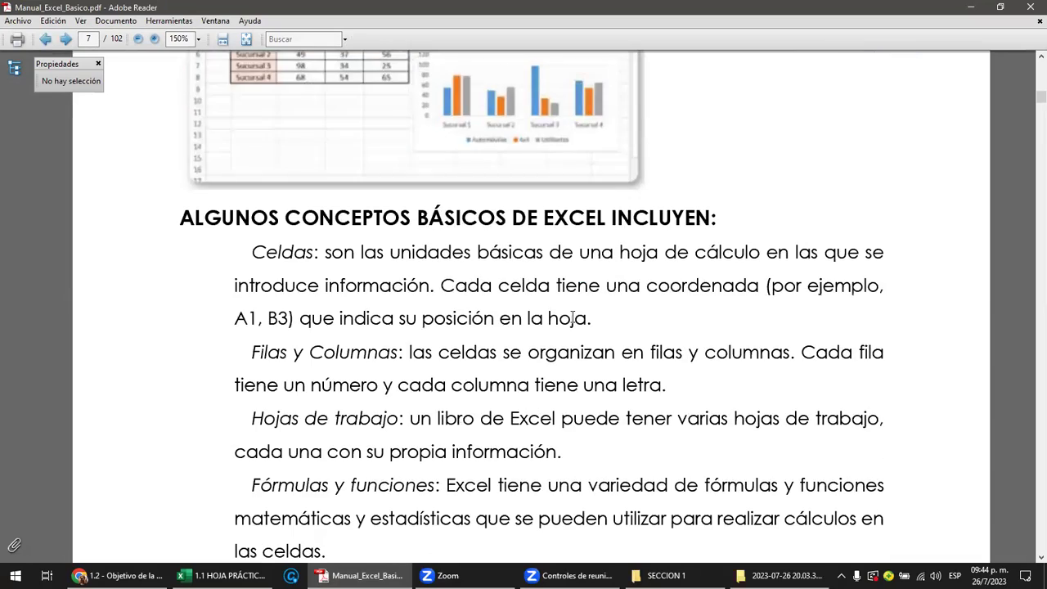
pyautogui.scroll(-1, 572, 317)
pyautogui.scroll(-1, 573, 317)
pyautogui.scroll(-5, 573, 316)
pyautogui.scroll(-3, 573, 315)
pyautogui.scroll(-4, 573, 316)
pyautogui.scroll(-5, 572, 319)
pyautogui.scroll(-5, 574, 315)
pyautogui.scroll(-7, 574, 315)
pyautogui.scroll(-4, 574, 315)
pyautogui.scroll(-7, 574, 317)
pyautogui.scroll(-4, 575, 319)
pyautogui.scroll(-10, 575, 321)
pyautogui.scroll(-10, 575, 321)
pyautogui.scroll(-8, 575, 319)
pyautogui.scroll(-9, 574, 317)
pyautogui.scroll(-5, 575, 315)
pyautogui.scroll(-7, 574, 314)
pyautogui.scroll(-5, 573, 315)
pyautogui.scroll(-10, 573, 316)
pyautogui.scroll(-2, 572, 315)
pyautogui.scroll(-1, 573, 314)
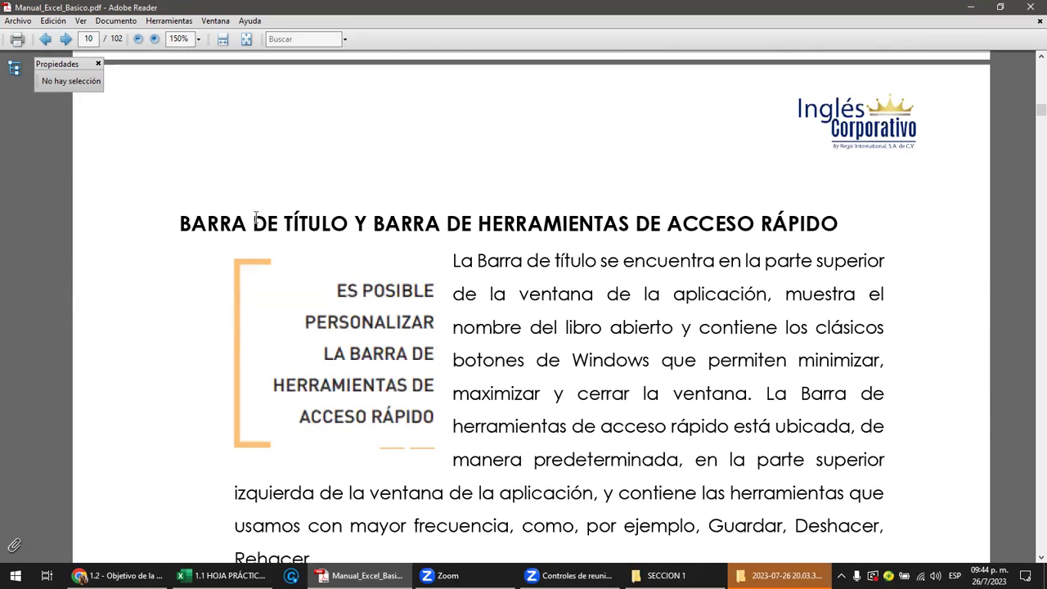
pyautogui.scroll(-3, 576, 221)
pyautogui.scroll(-5, 581, 229)
pyautogui.scroll(-6, 587, 237)
pyautogui.scroll(-2, 594, 247)
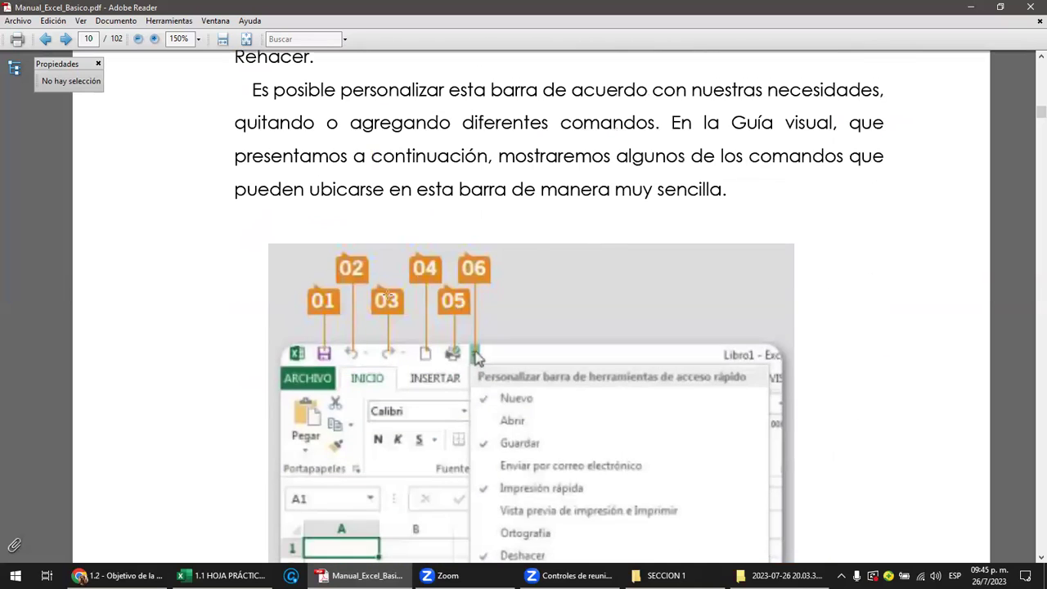
pyautogui.scroll(-1, 338, 317)
pyautogui.scroll(-1, 279, 223)
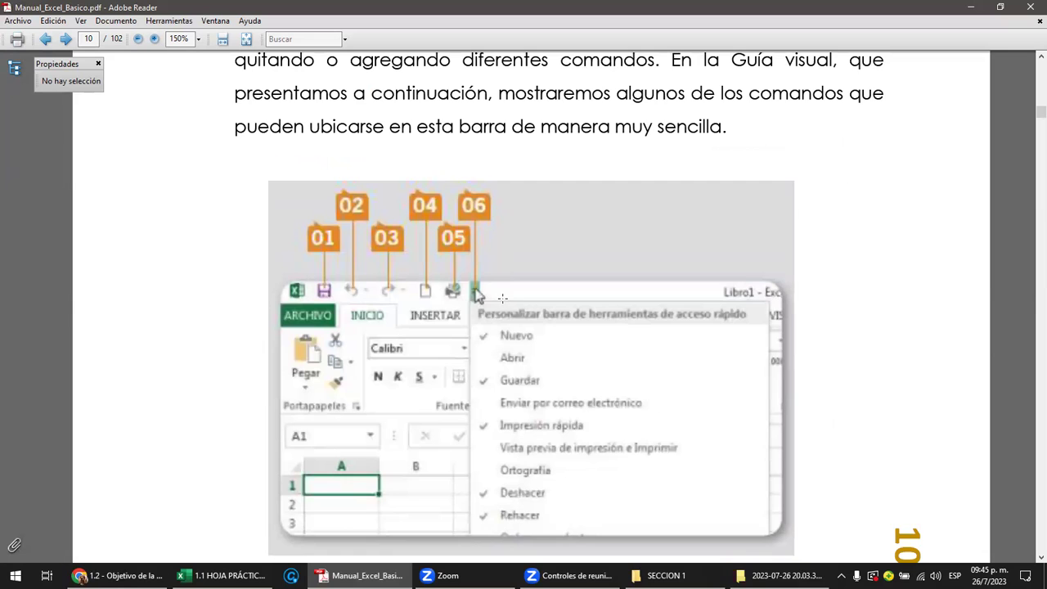
pyautogui.scroll(-1, 503, 298)
pyautogui.keyDown('ctrl'); pyautogui.scroll(2, 502, 298); pyautogui.keyUp('ctrl')
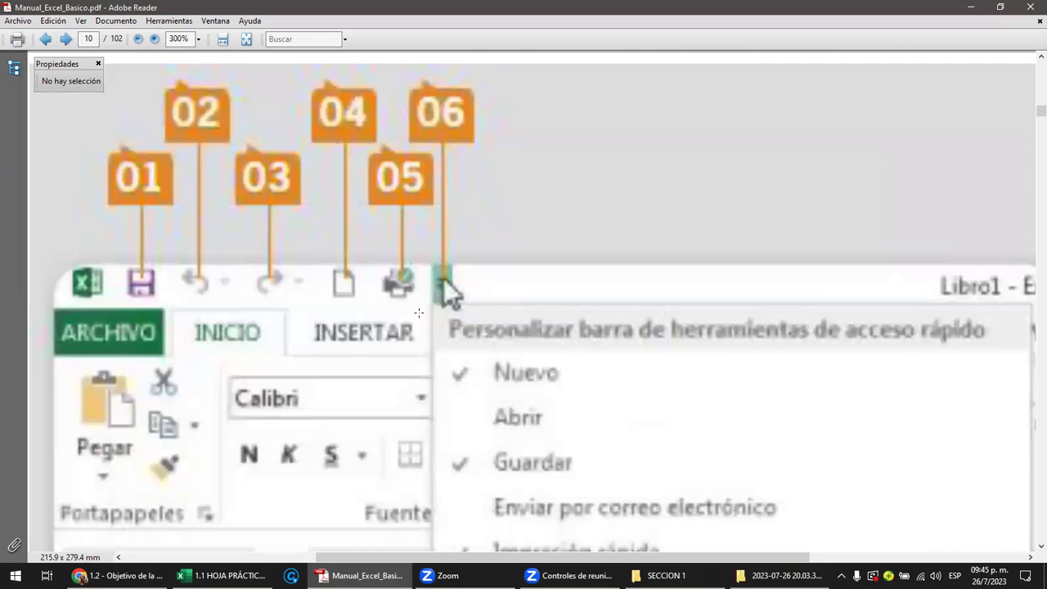
pyautogui.scroll(-1, 411, 342)
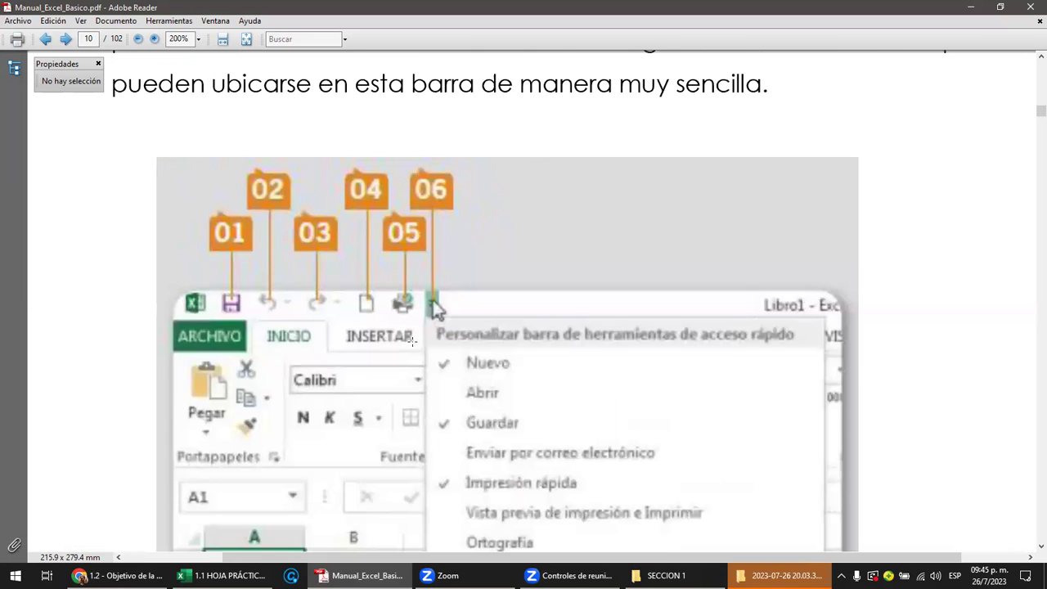
pyautogui.scroll(-1, 418, 340)
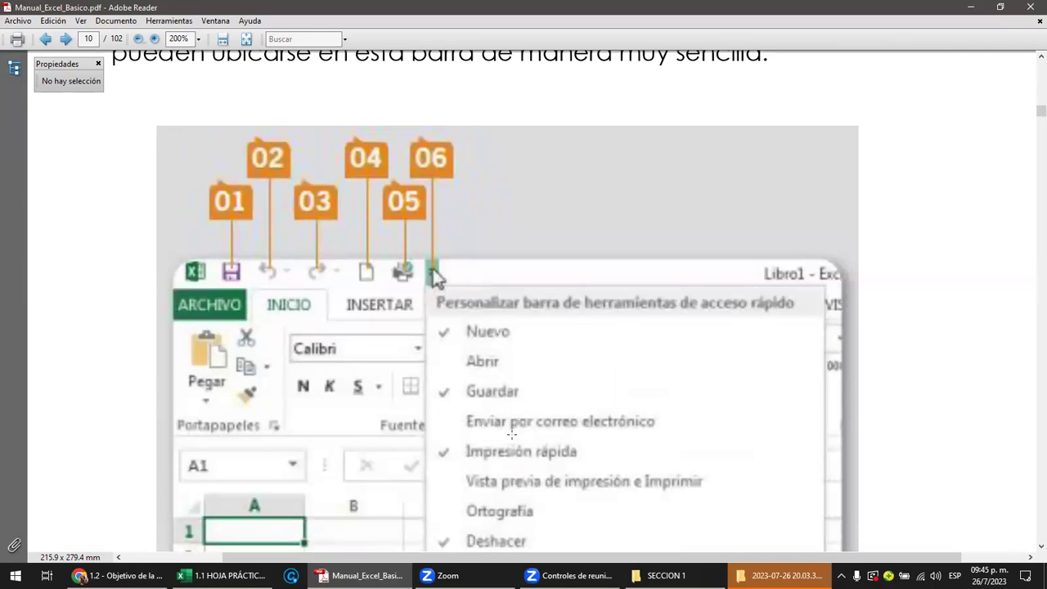
pyautogui.scroll(-1, 498, 429)
pyautogui.scroll(-1, 535, 521)
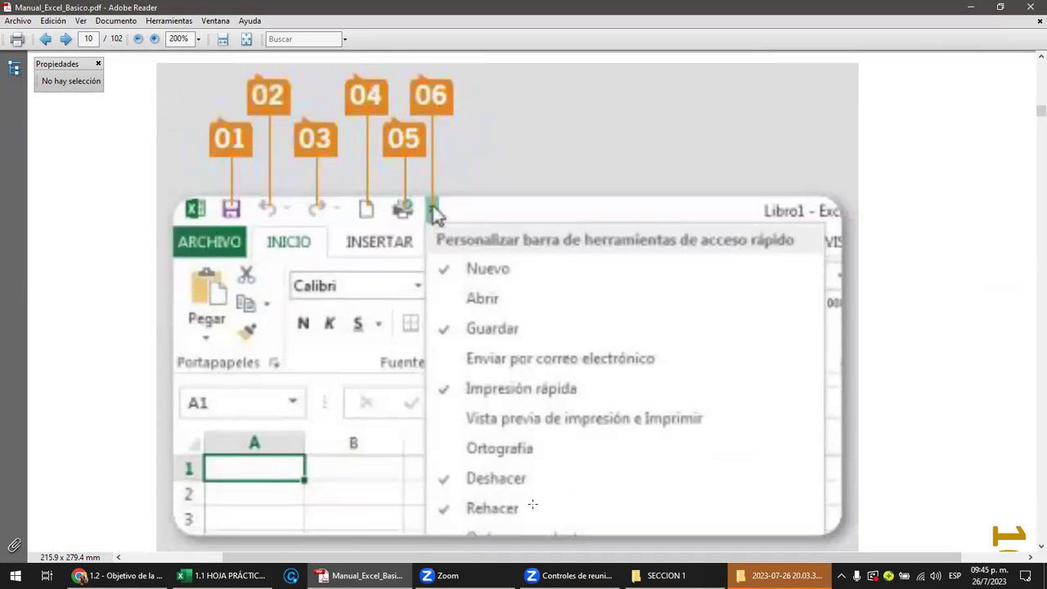
pyautogui.scroll(-1, 532, 500)
pyautogui.scroll(-1, 515, 370)
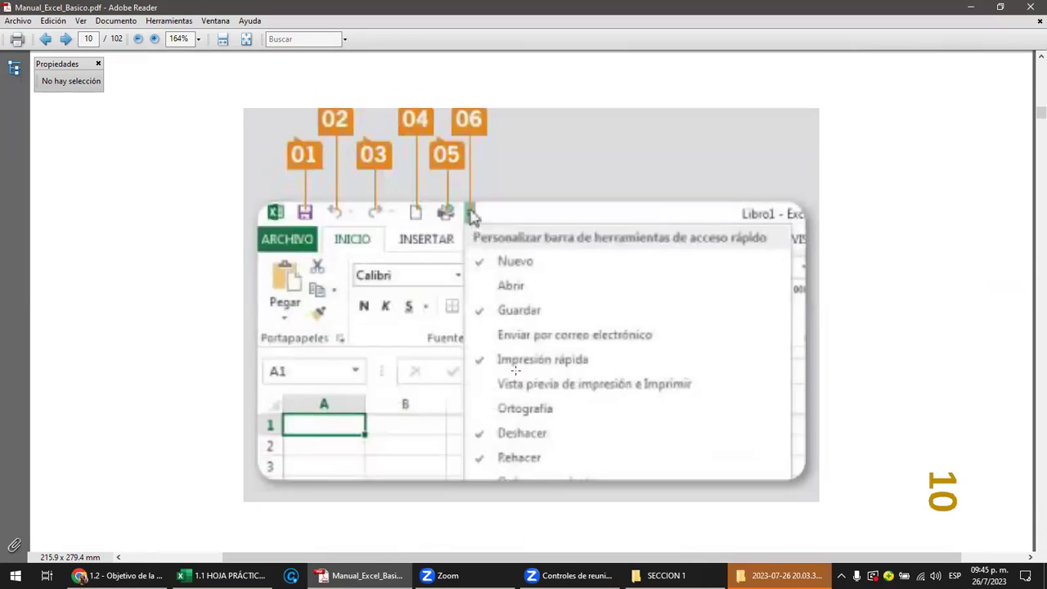
pyautogui.scroll(-4, 523, 381)
pyautogui.scroll(-3, 525, 382)
pyautogui.scroll(-6, 526, 382)
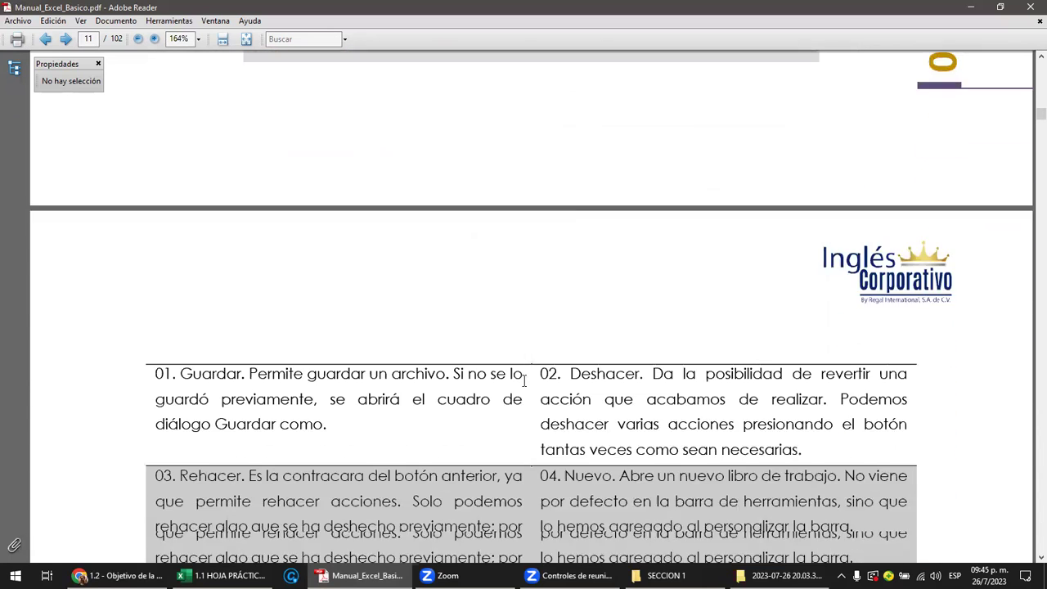
pyautogui.scroll(-8, 525, 384)
pyautogui.scroll(-1, 524, 385)
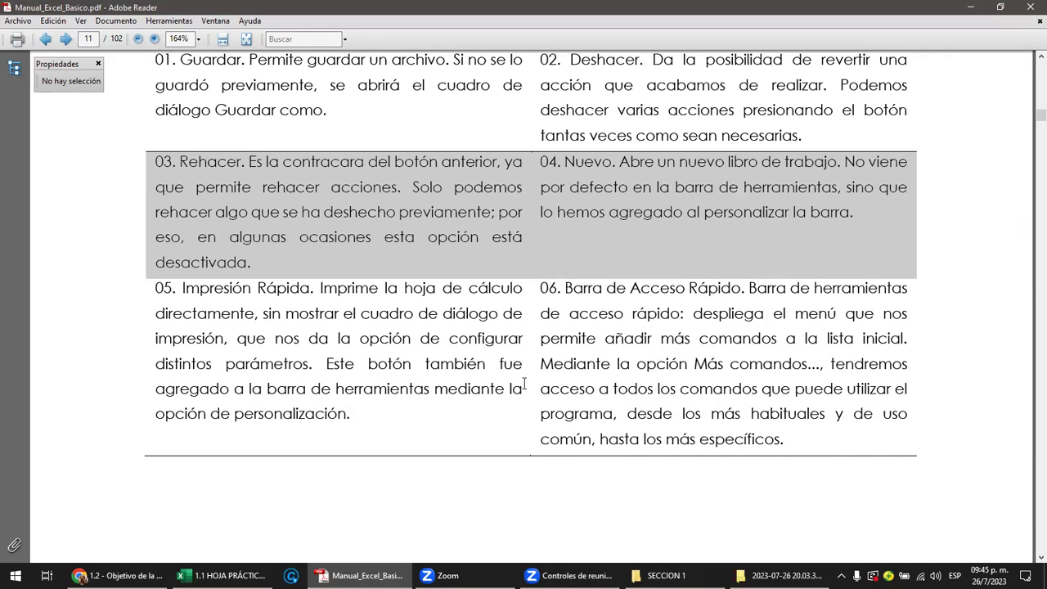
pyautogui.scroll(1, 524, 383)
pyautogui.scroll(-3, 525, 383)
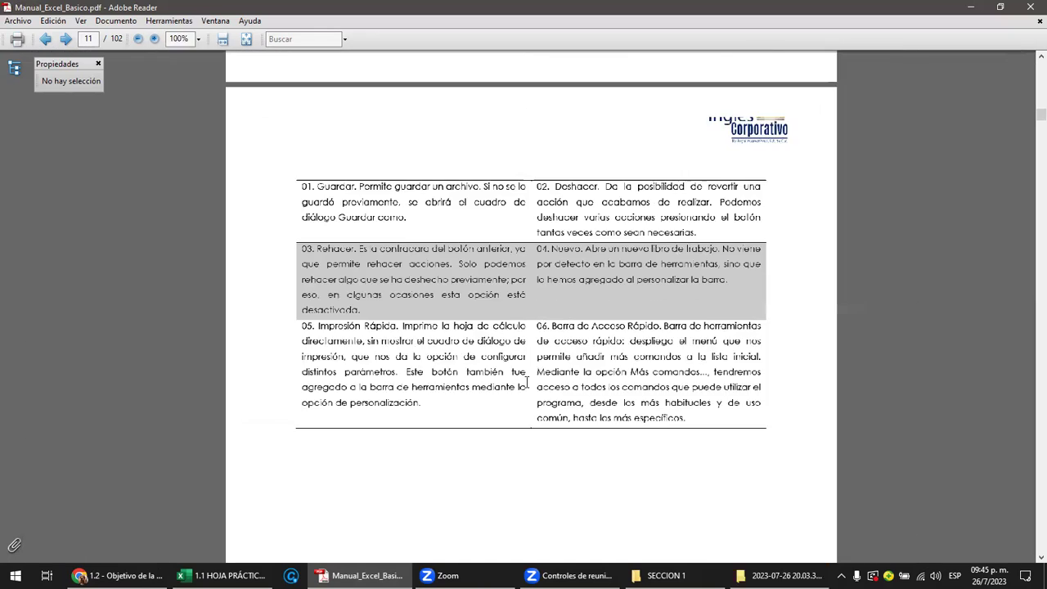
# Step: Return to the 1.1 HOJA PRÁCTICA workbook and bring up the Quick Access Toolbar command list
pyautogui.click(221, 575)
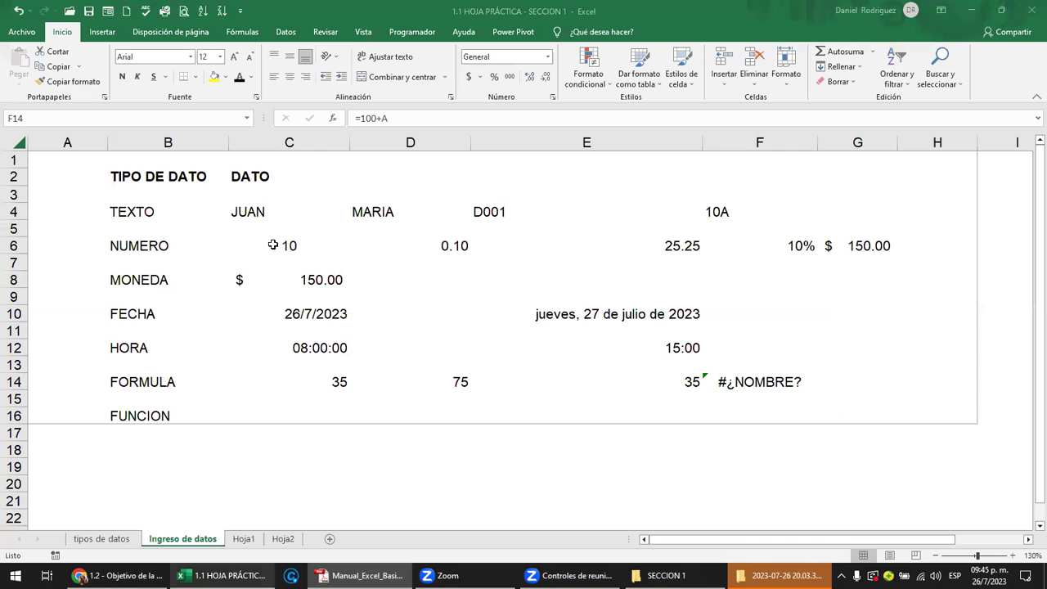
pyautogui.click(240, 10)
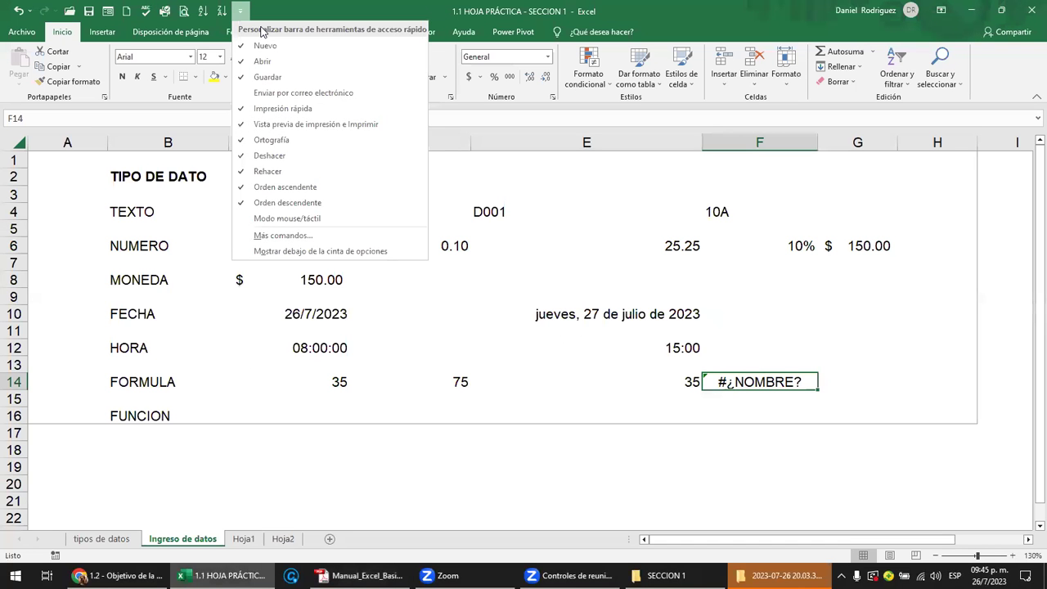
pyautogui.click(608, 267)
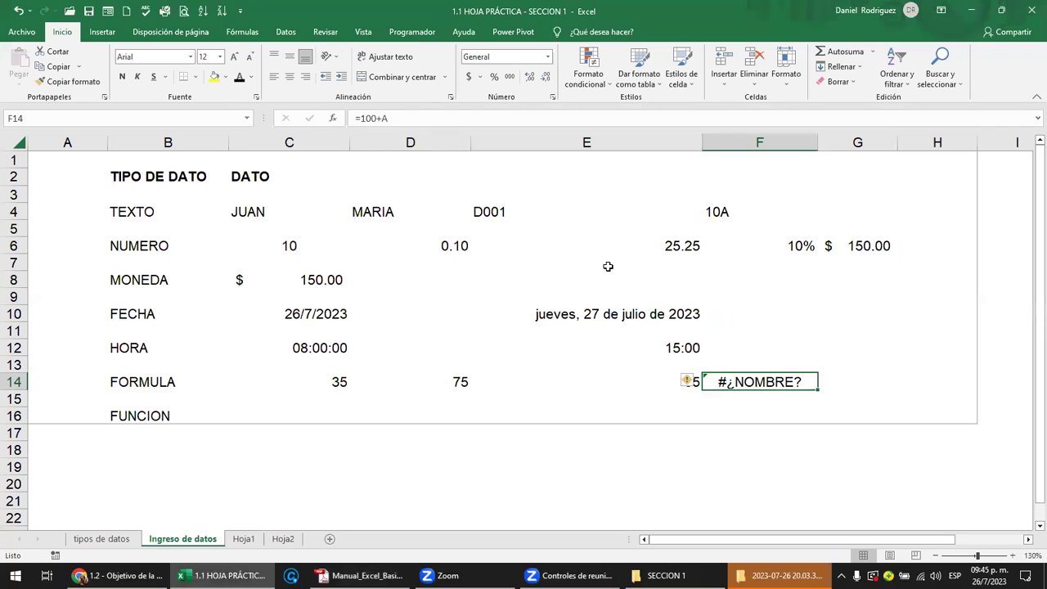
pyautogui.keyDown('ctrl'); pyautogui.scroll(1, 608, 266); pyautogui.keyUp('ctrl')
pyautogui.keyDown('ctrl'); pyautogui.scroll(2, 608, 266); pyautogui.keyUp('ctrl')
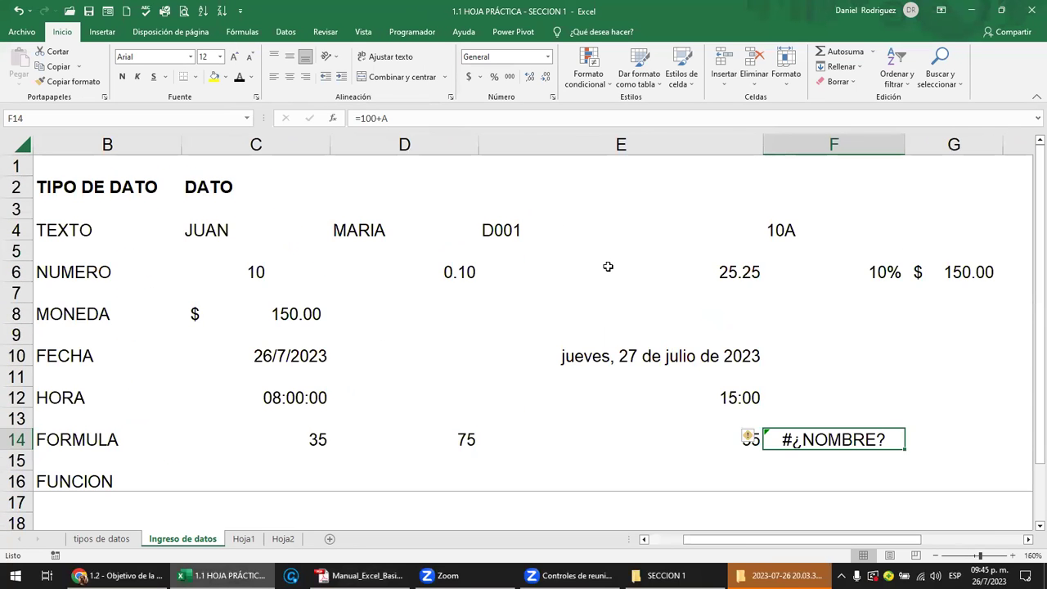
pyautogui.keyDown('ctrl'); pyautogui.scroll(1, 608, 267); pyautogui.keyUp('ctrl')
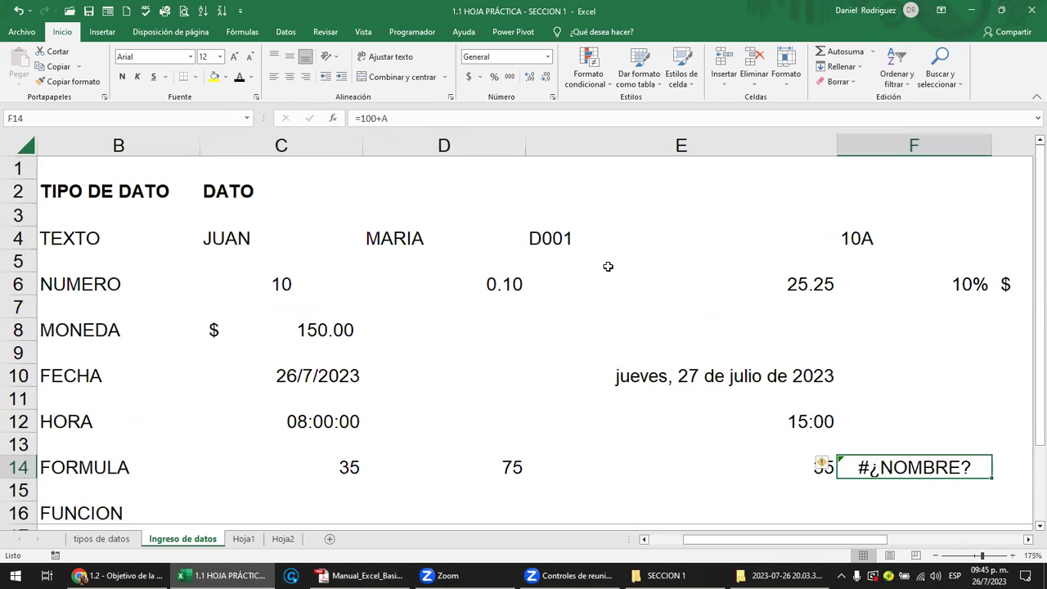
pyautogui.click(240, 11)
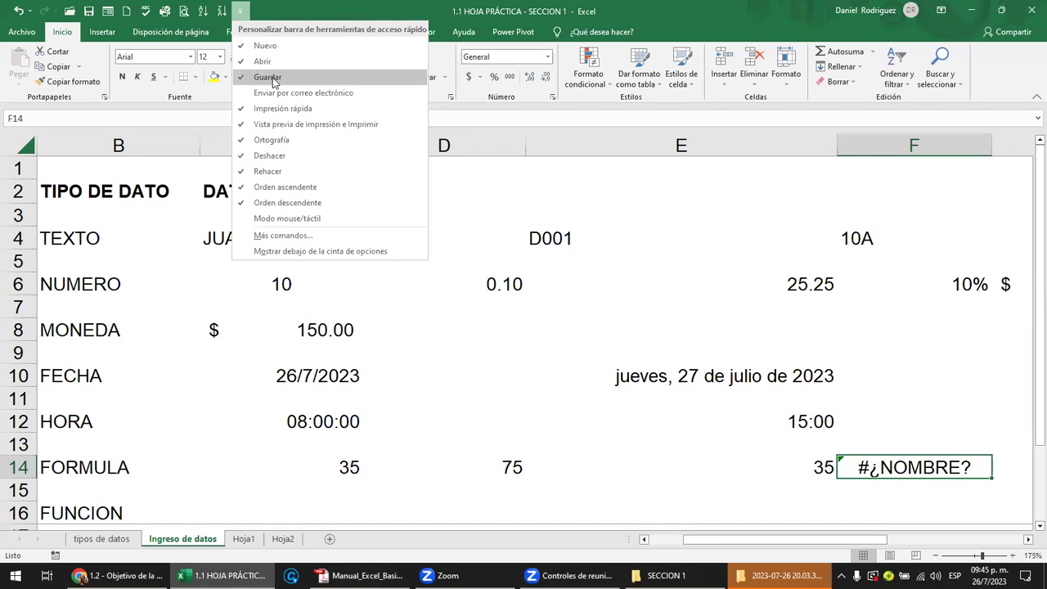
# Step: Remove Impresión rápida, Ortografía and Deshacer from the Quick Access Toolbar
pyautogui.click(291, 124)
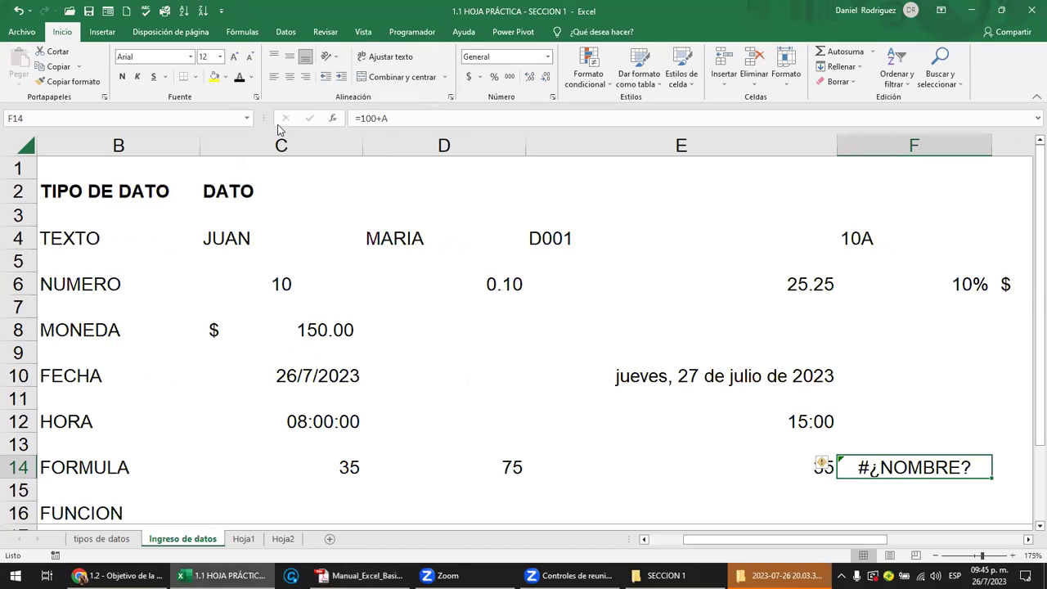
pyautogui.click(220, 10)
pyautogui.click(246, 140)
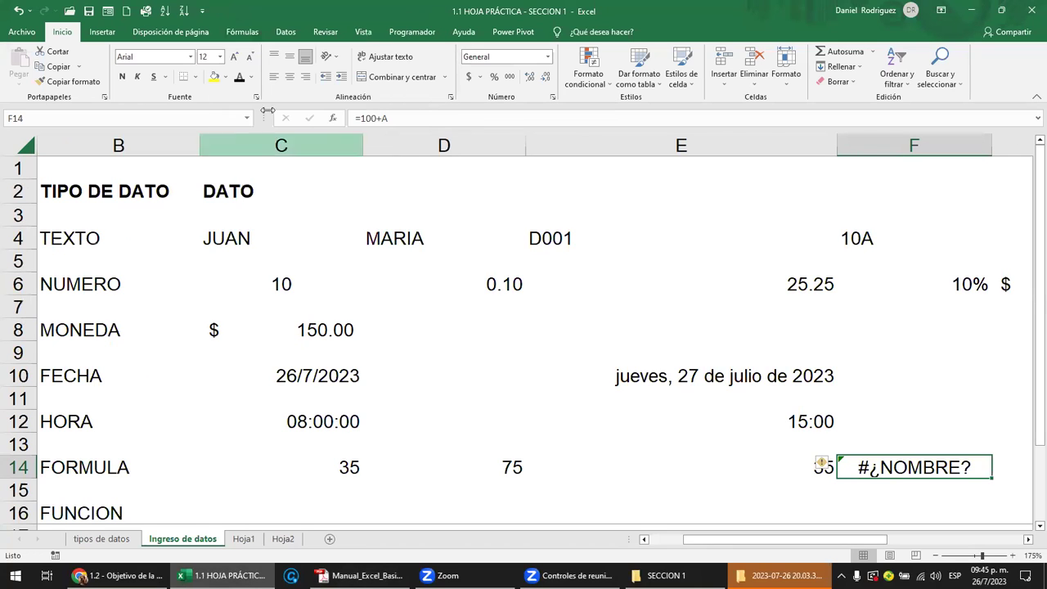
pyautogui.click(202, 10)
pyautogui.click(249, 154)
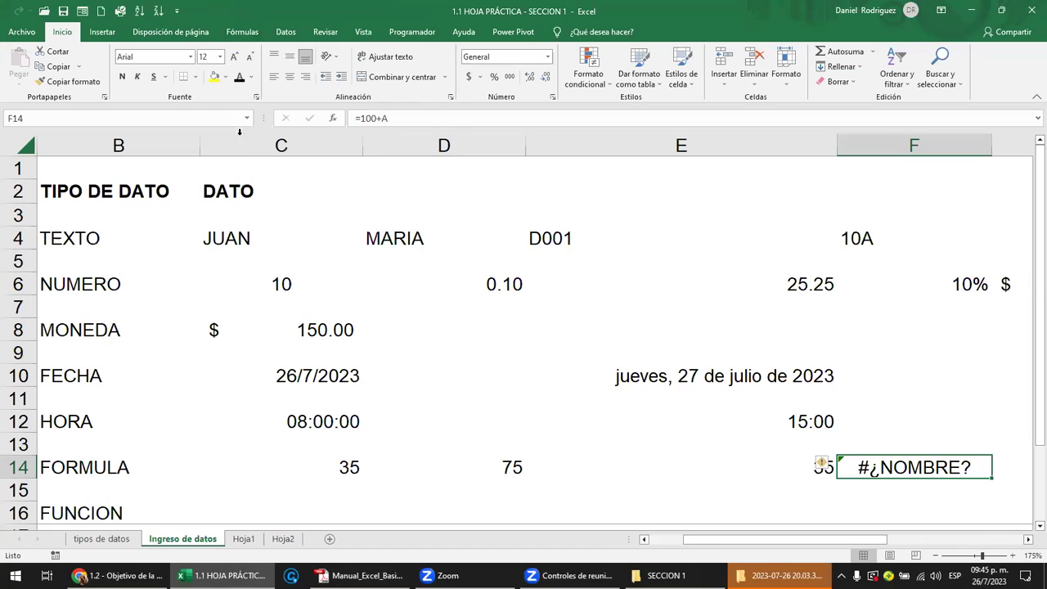
pyautogui.click(176, 10)
pyautogui.press('Escape')
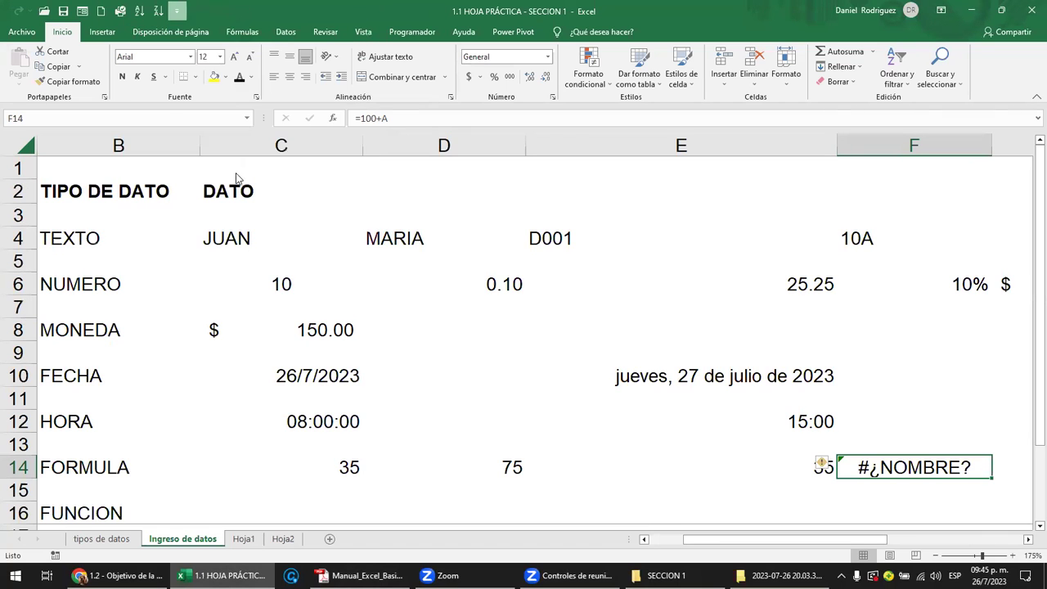
# Step: Uncheck Orden ascendente and Orden descendente in the toolbar command list
pyautogui.click(152, 11)
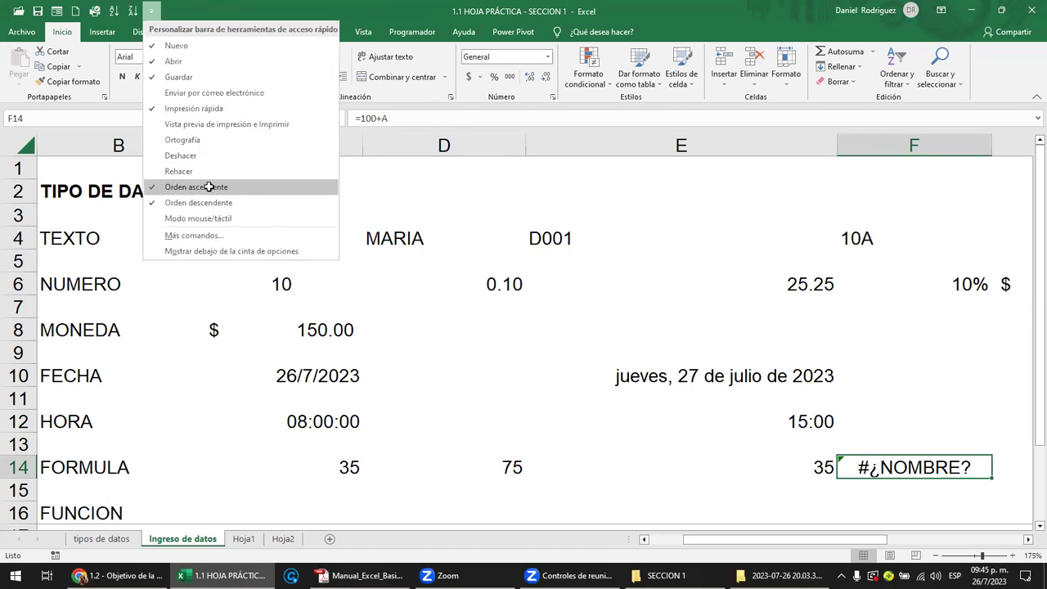
pyautogui.click(208, 186)
pyautogui.click(131, 11)
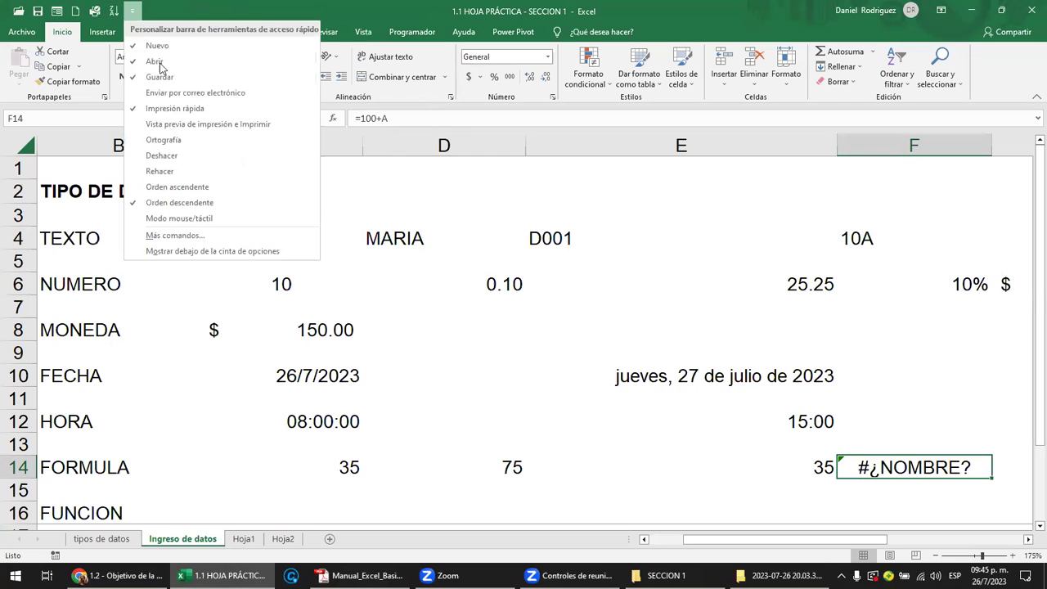
pyautogui.click(178, 206)
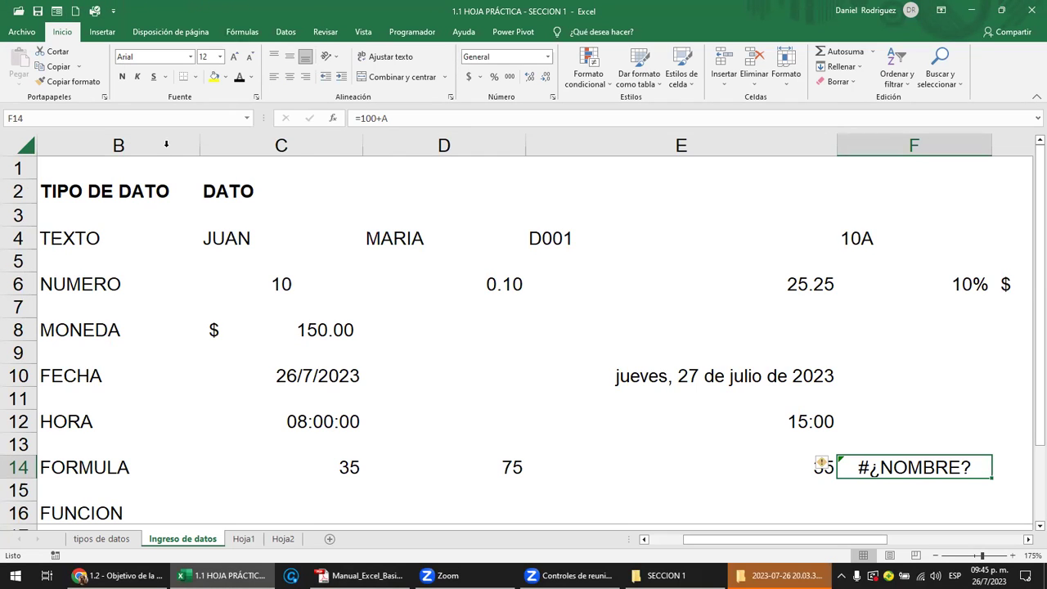
# Step: Uncheck Impresión rápida, leaving only Nuevo, Abrir and Guardar on the toolbar
pyautogui.click(115, 11)
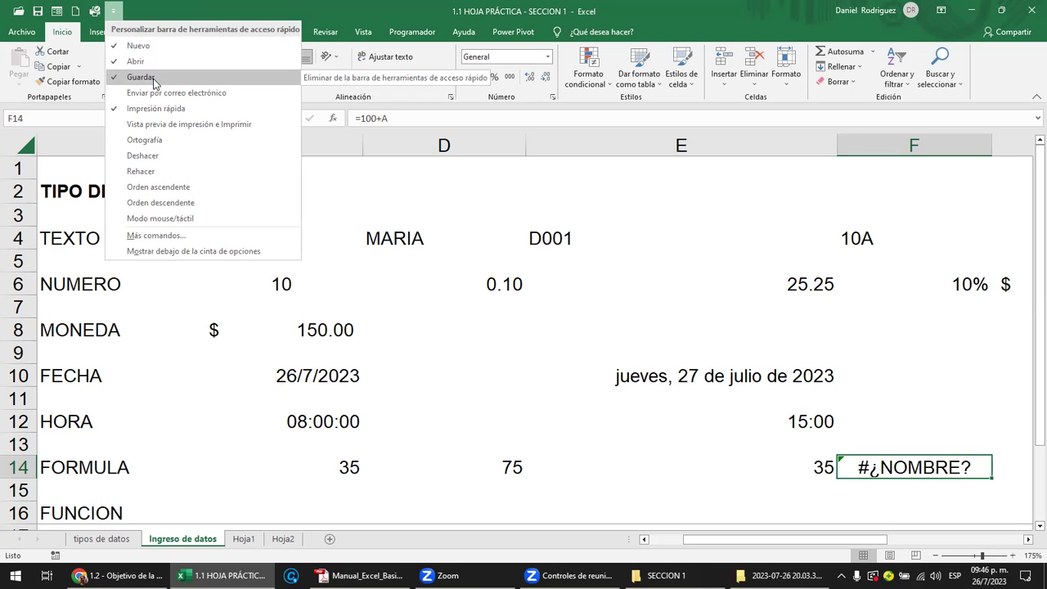
pyautogui.click(187, 109)
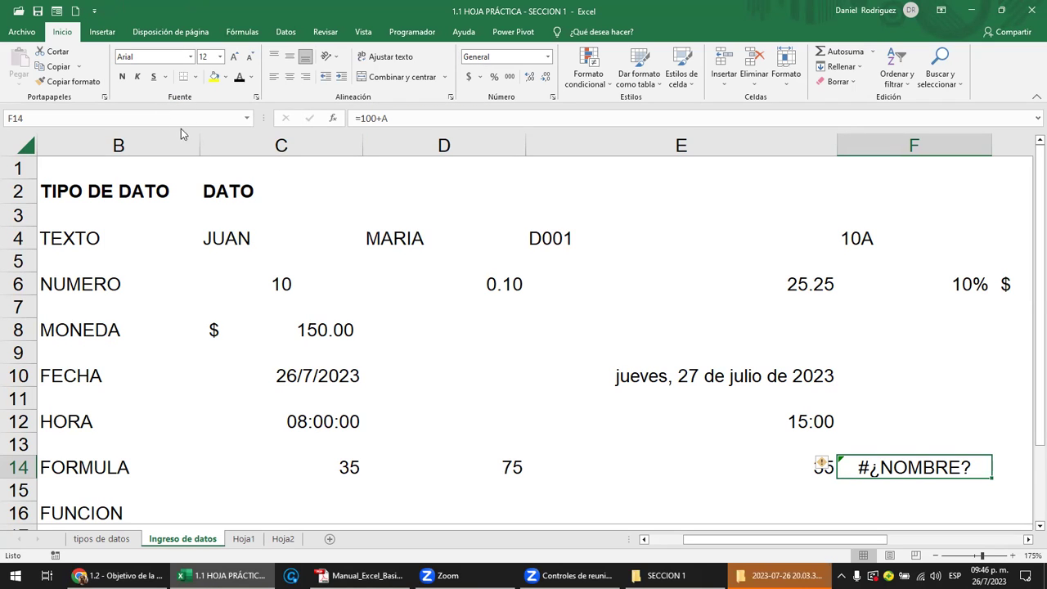
pyautogui.scroll(-2, 673, 365)
pyautogui.scroll(2, 671, 363)
pyautogui.click(94, 10)
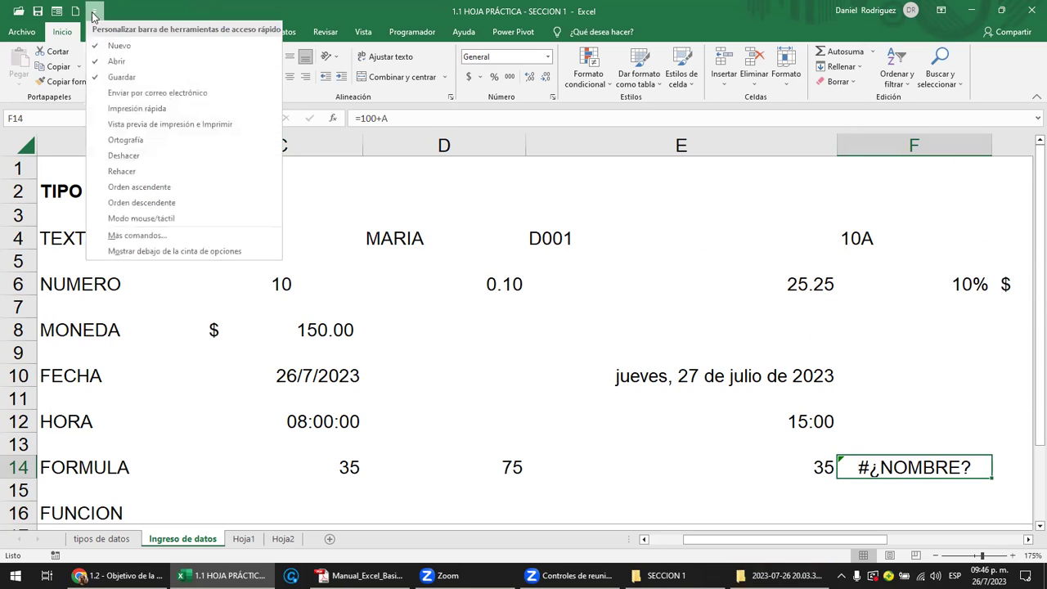
# Step: Re-add Impresión rápida, test it, and cancel the Guardar impresión como PDF save
pyautogui.click(158, 110)
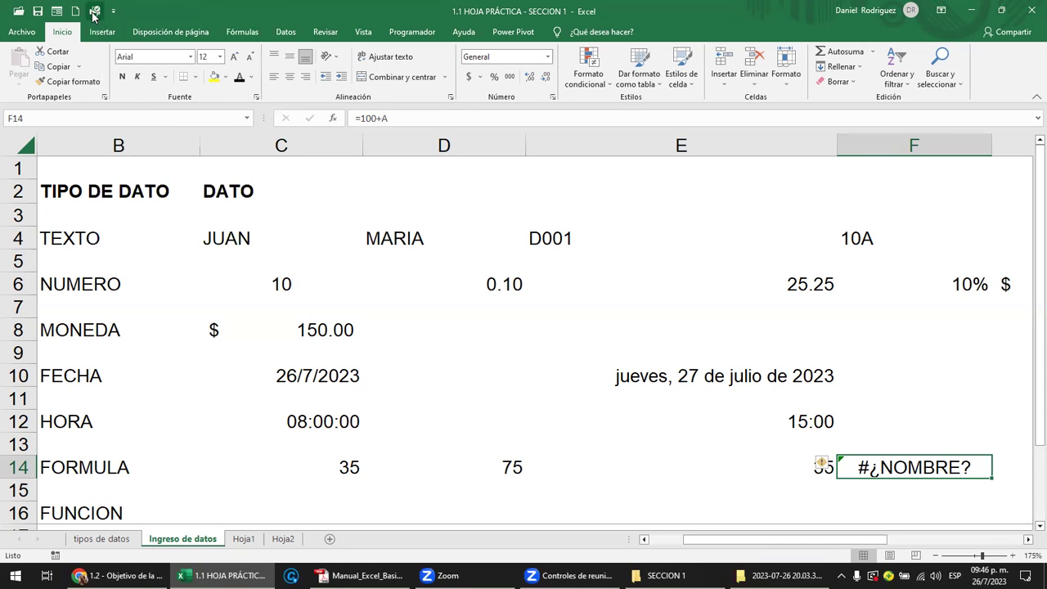
pyautogui.click(94, 11)
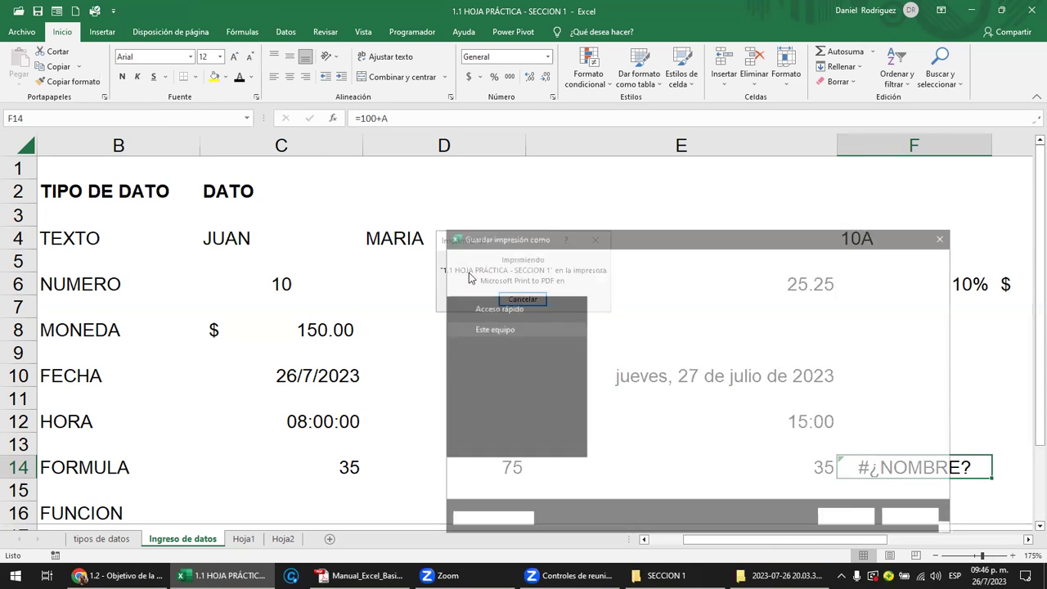
pyautogui.moveTo(572, 239); pyautogui.dragTo(413, 169)
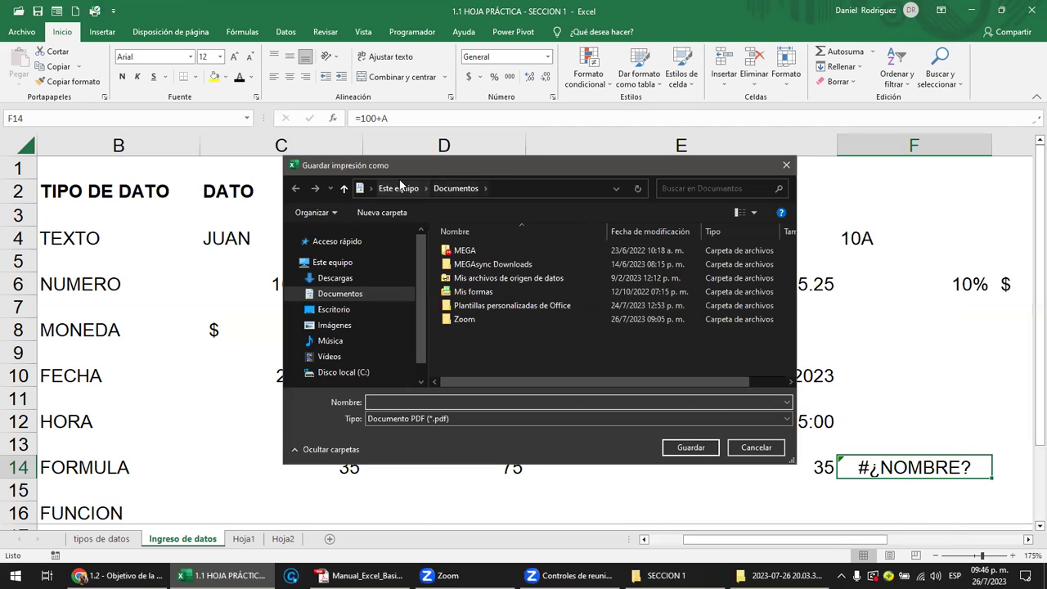
pyautogui.click(759, 449)
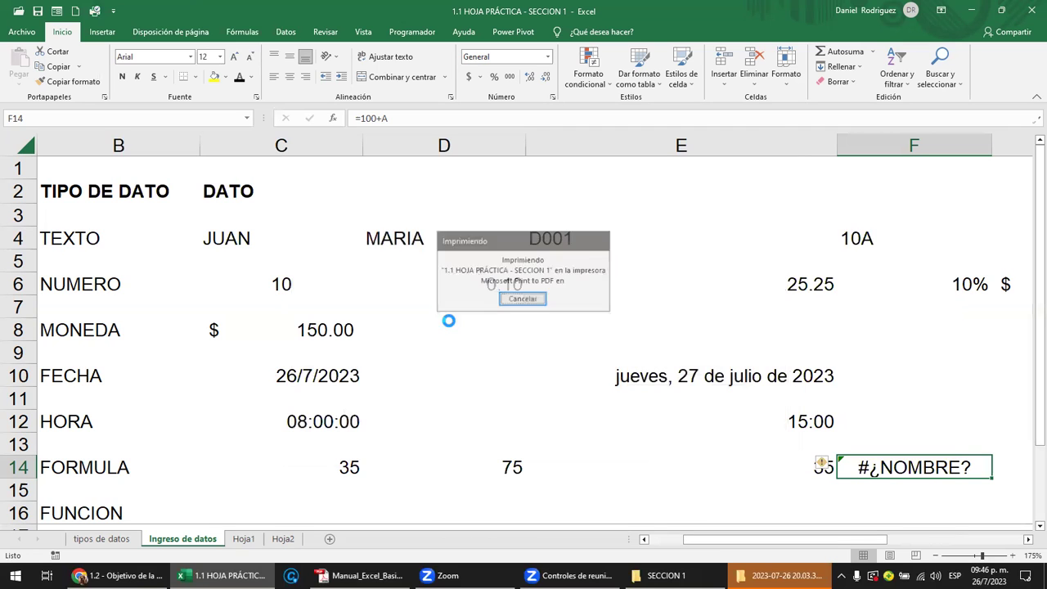
pyautogui.click(114, 11)
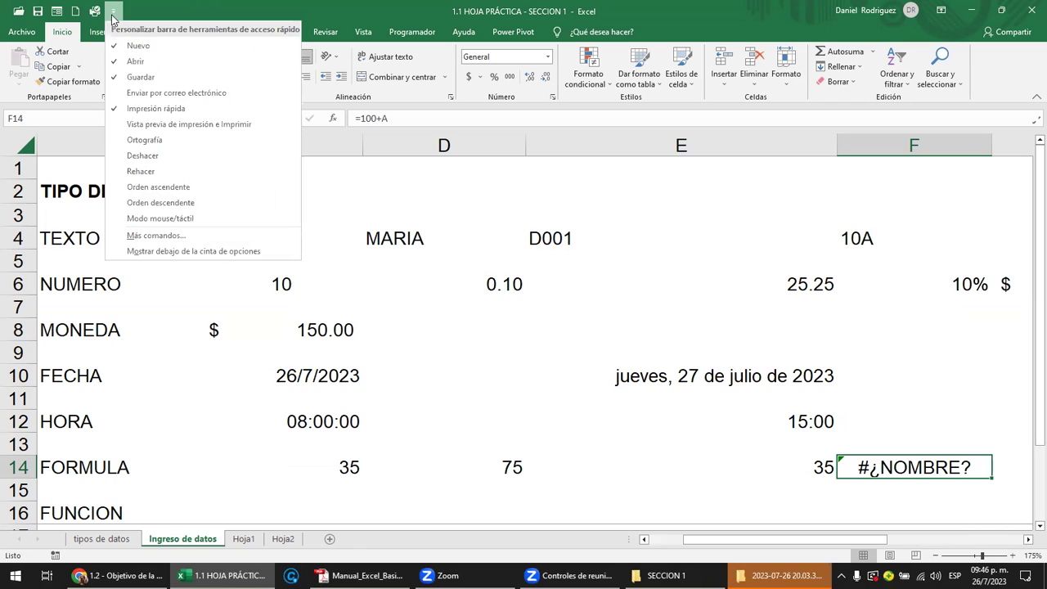
# Step: Add Deshacer, Rehacer and Vista previa de impresión e Imprimir to the toolbar, then preview the sheet
pyautogui.click(161, 158)
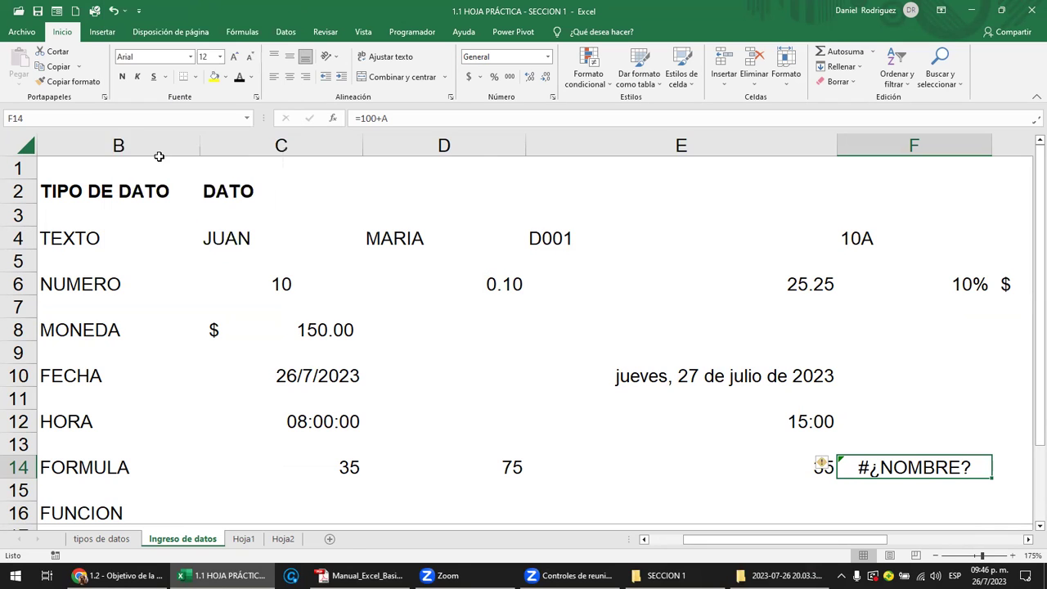
pyautogui.click(138, 12)
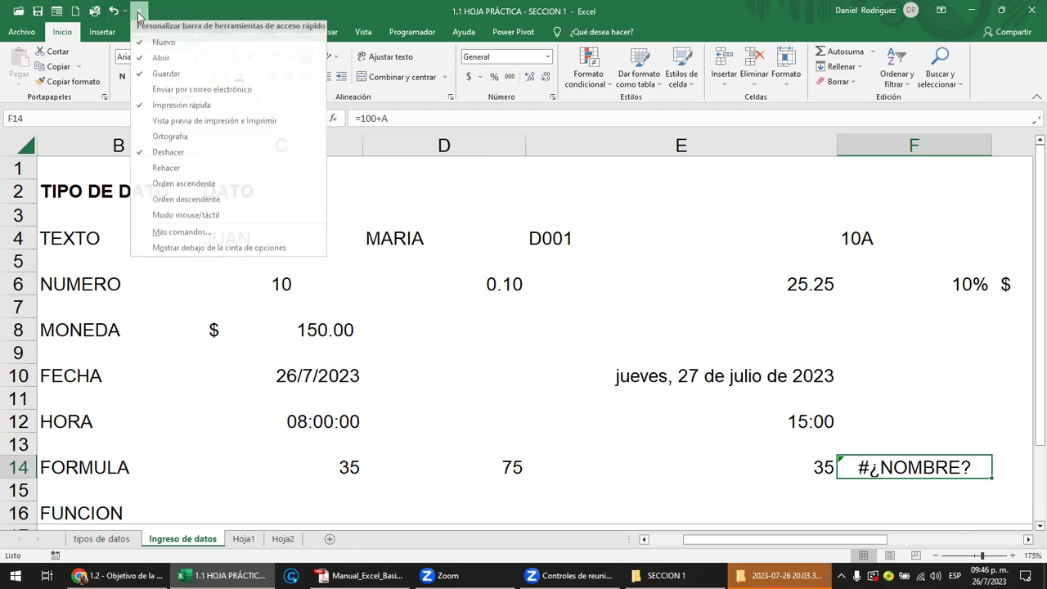
pyautogui.click(168, 167)
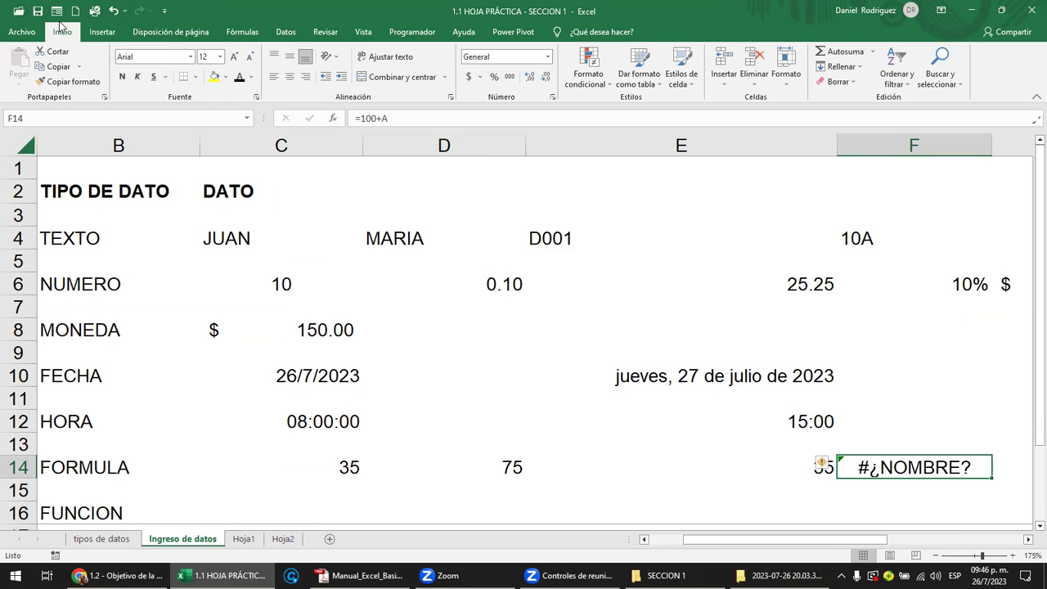
pyautogui.click(164, 12)
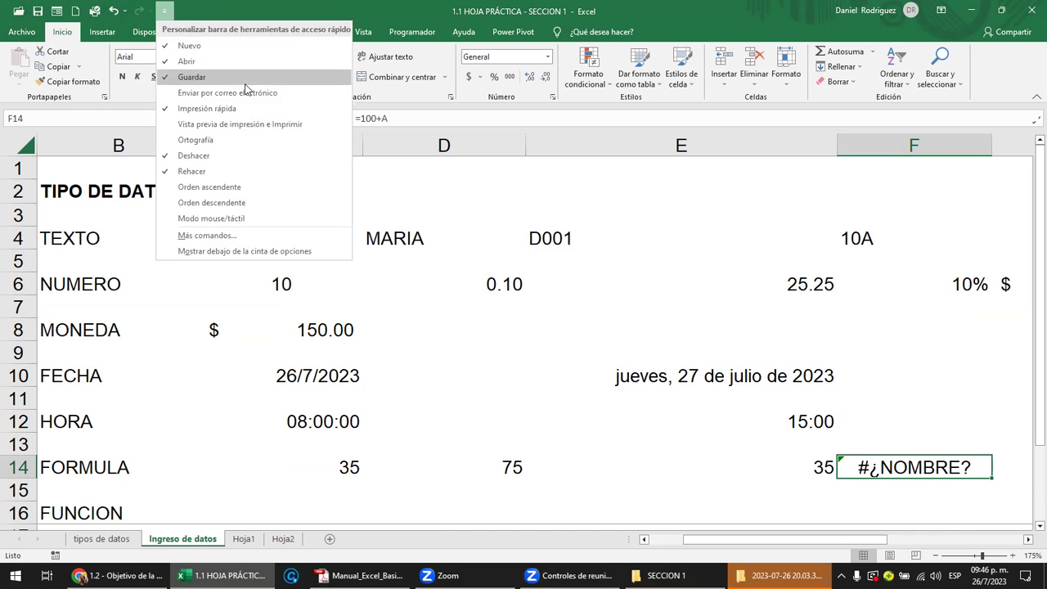
pyautogui.click(240, 127)
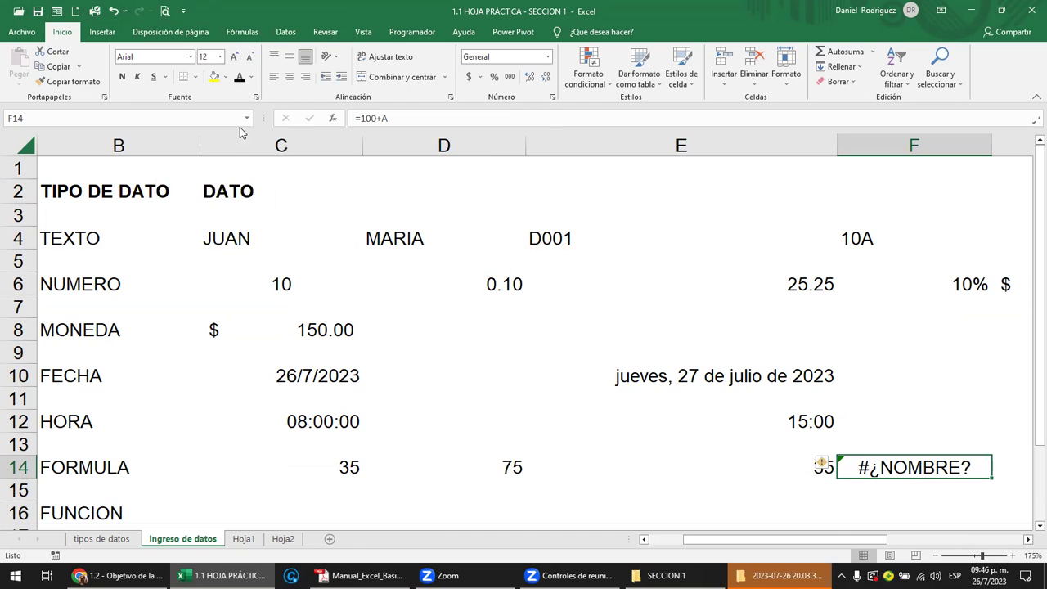
pyautogui.click(163, 13)
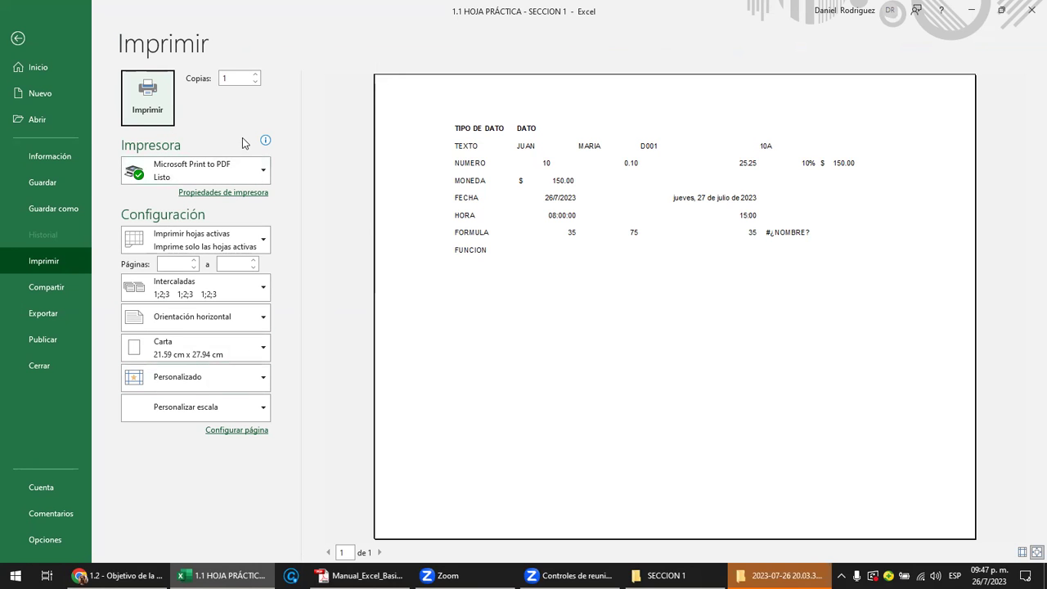
# Step: Exit print preview back to the Ingreso de datos sheet and select cell D3
pyautogui.moveTo(266, 141)
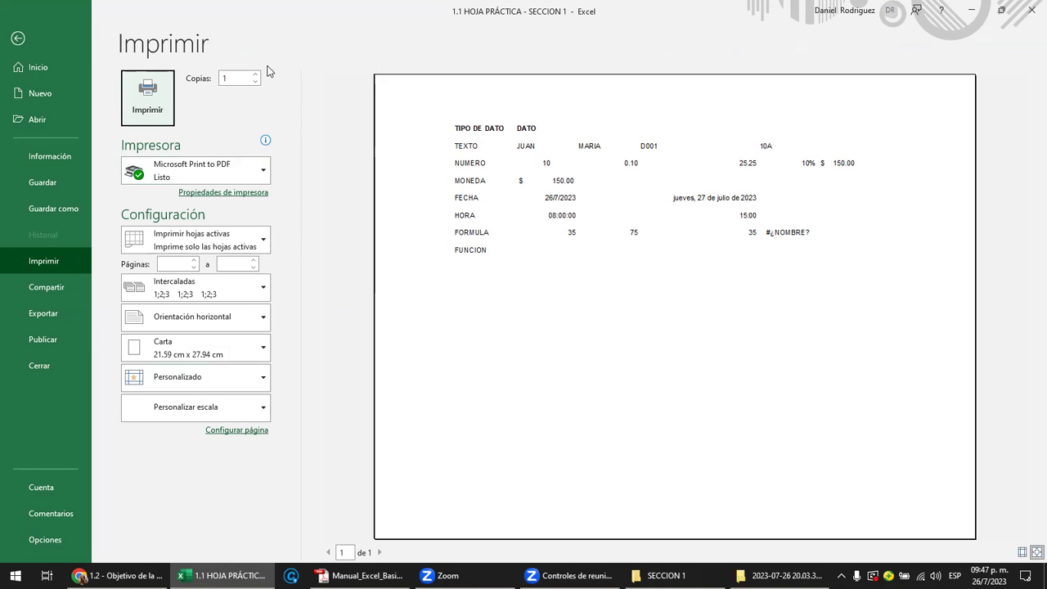
pyautogui.click(17, 39)
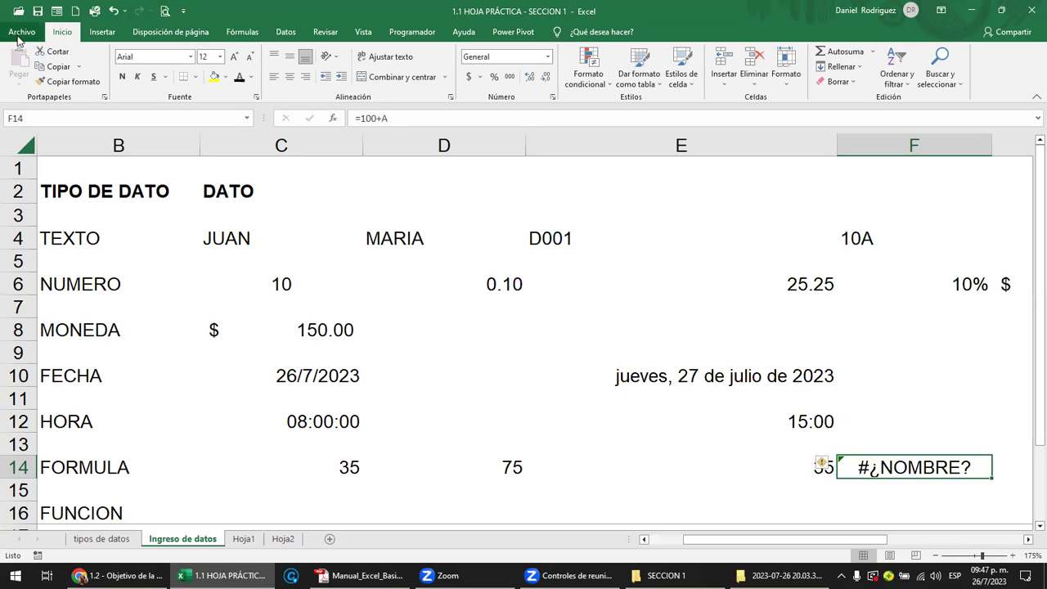
pyautogui.click(377, 217)
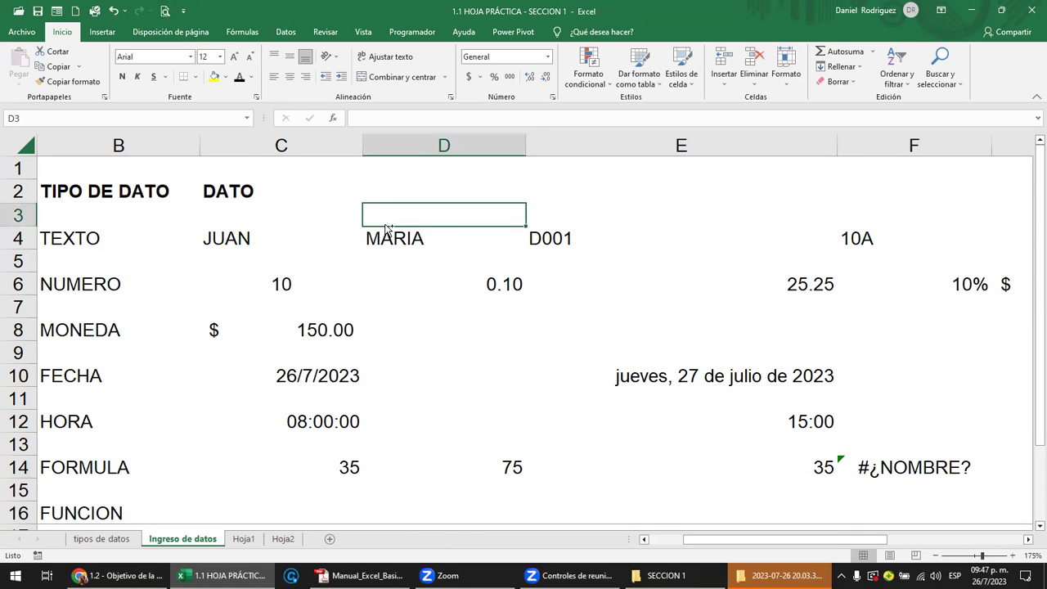
pyautogui.scroll(-2, 385, 229)
pyautogui.scroll(-1, 387, 225)
pyautogui.scroll(-1, 387, 224)
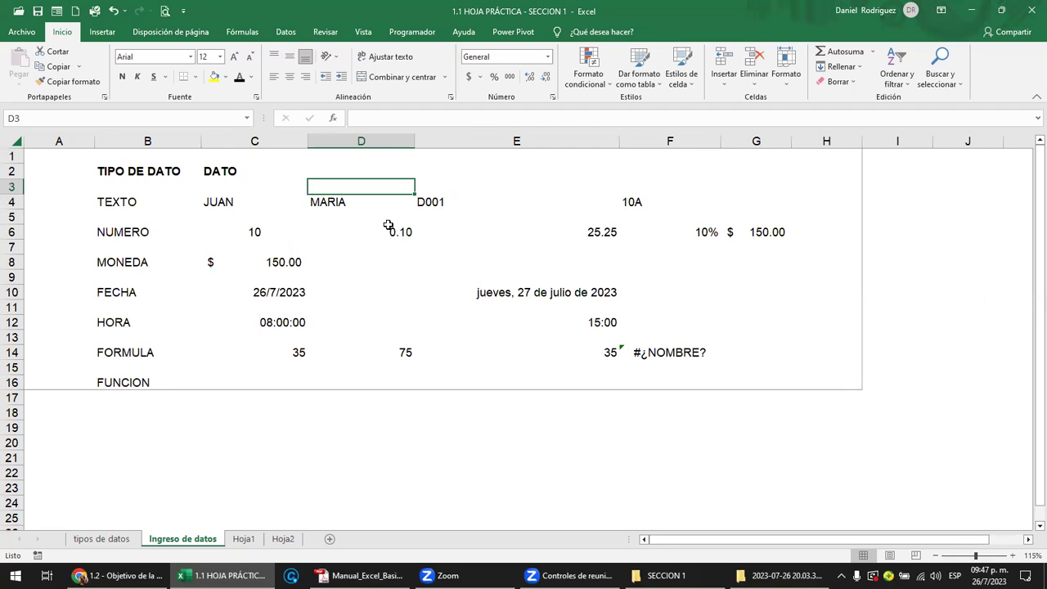
pyautogui.scroll(-1, 383, 227)
pyautogui.scroll(-1, 384, 227)
pyautogui.scroll(-1, 383, 227)
pyautogui.scroll(-1, 383, 228)
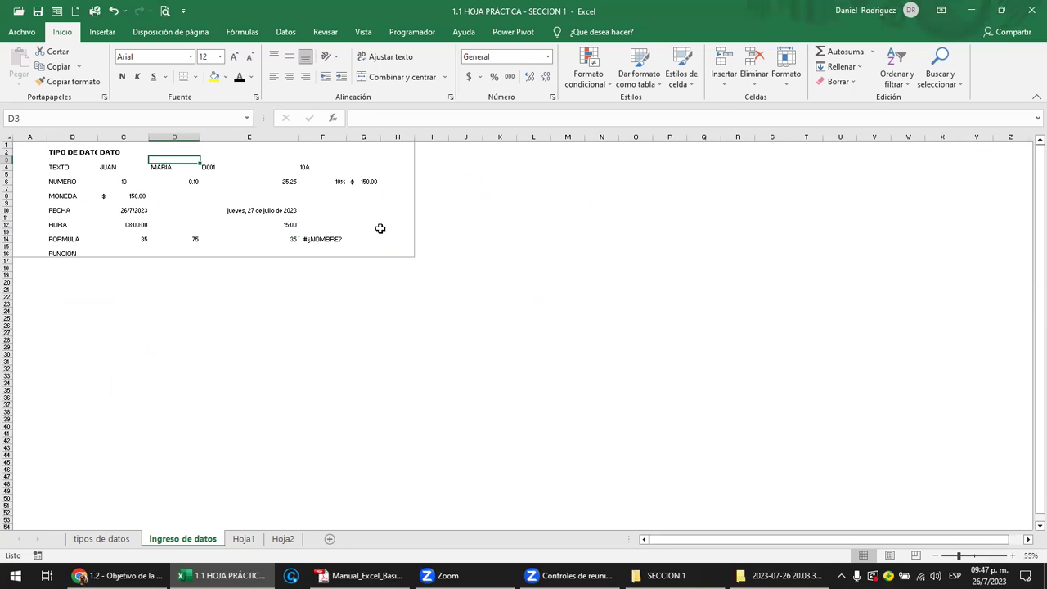
pyautogui.scroll(-1, 382, 228)
pyautogui.scroll(-1, 380, 228)
pyautogui.scroll(2, 380, 229)
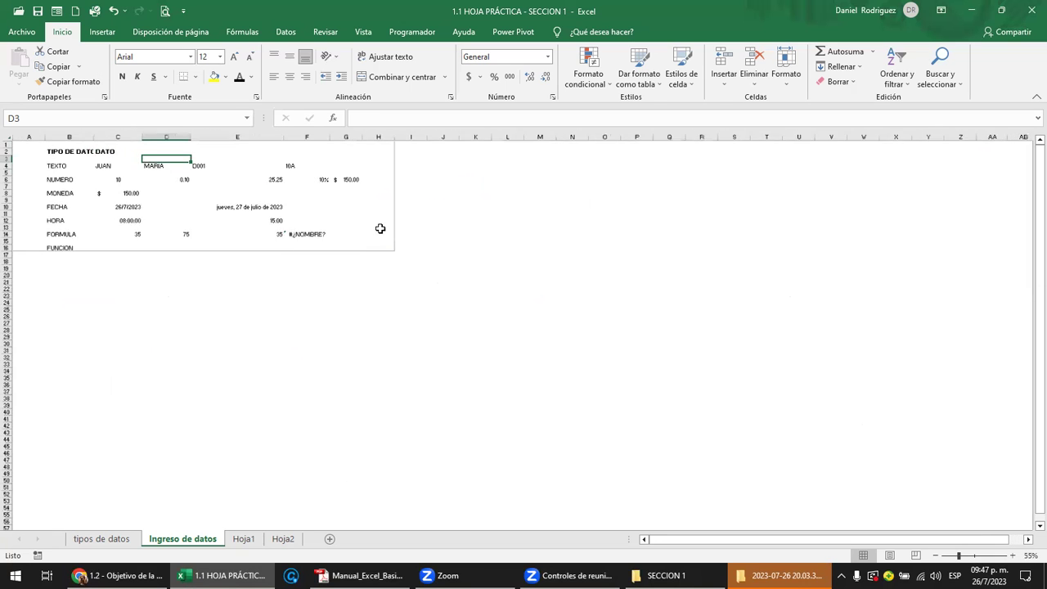
pyautogui.scroll(2, 380, 229)
pyautogui.scroll(1, 381, 229)
pyautogui.scroll(1, 380, 229)
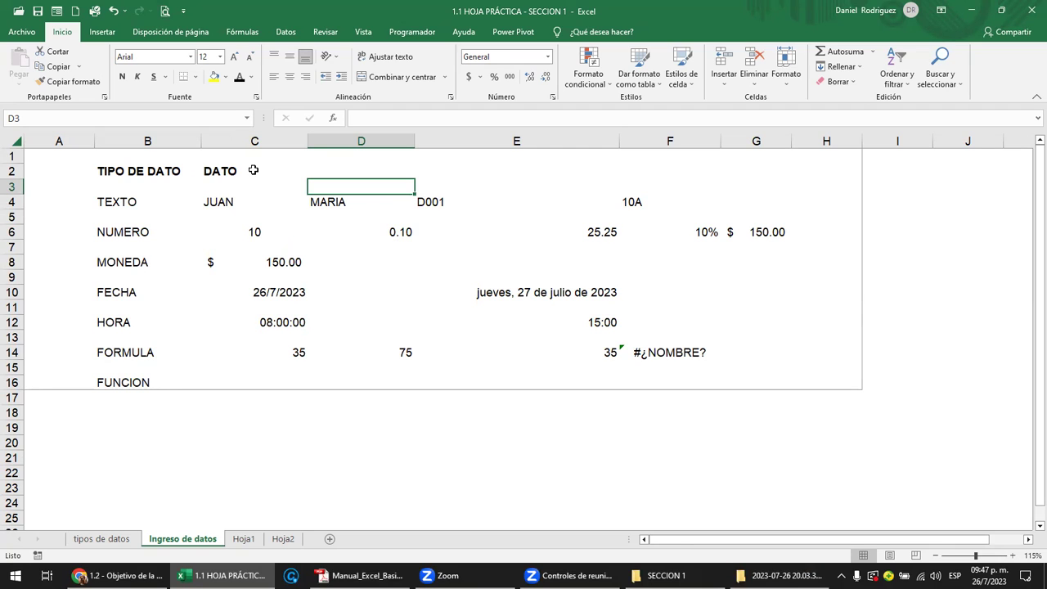
# Step: In Configurar página change the Ajustar al scale from 77% to 100%, then return to the sheet
pyautogui.click(164, 10)
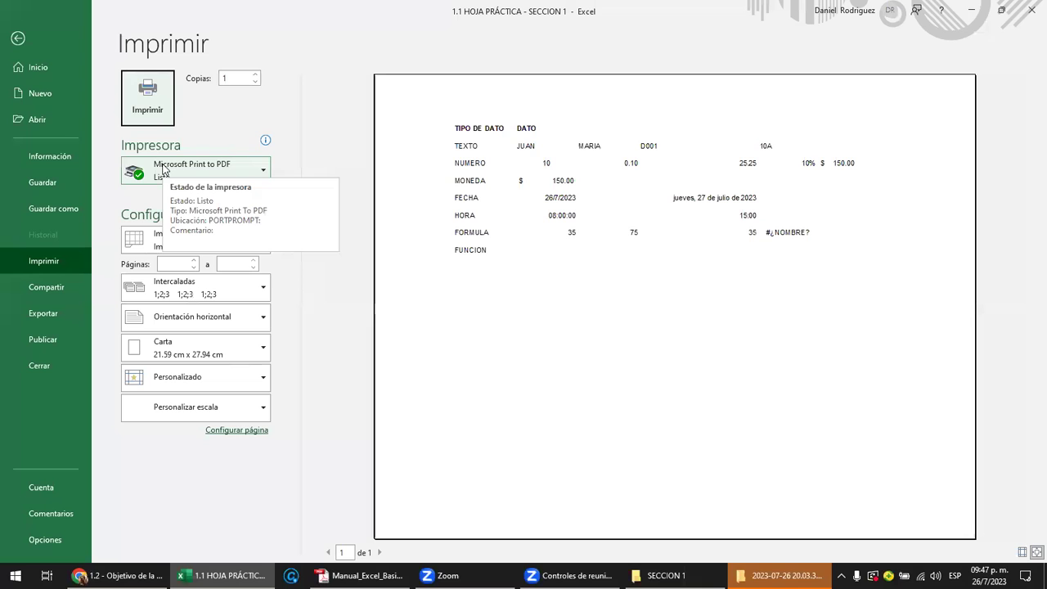
pyautogui.click(257, 430)
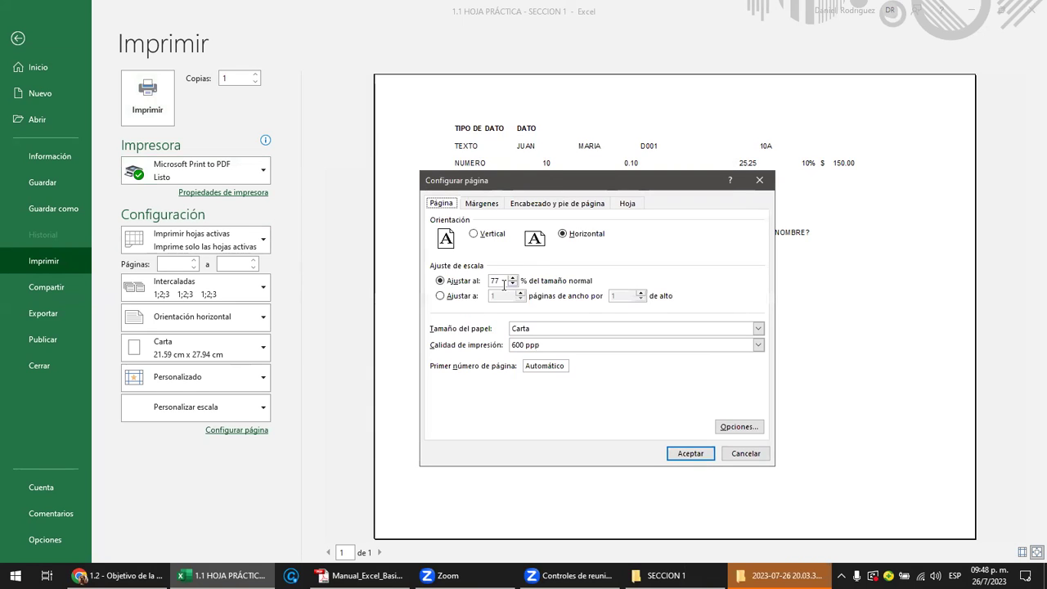
pyautogui.doubleClick(505, 281)
pyautogui.click(511, 281)
pyautogui.click(512, 278)
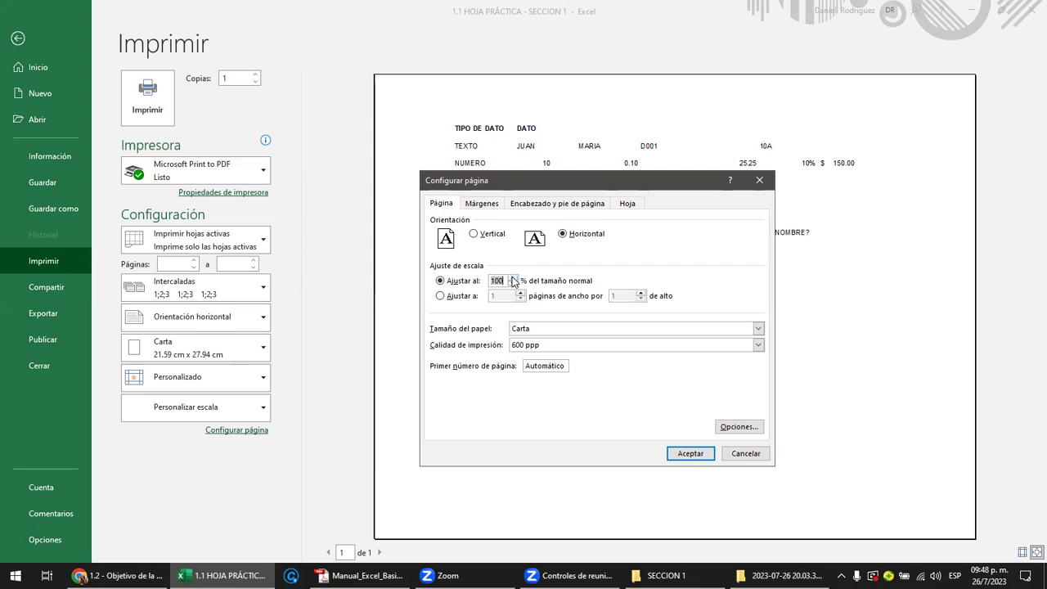
pyautogui.click(513, 279)
pyautogui.click(514, 279)
pyautogui.click(513, 284)
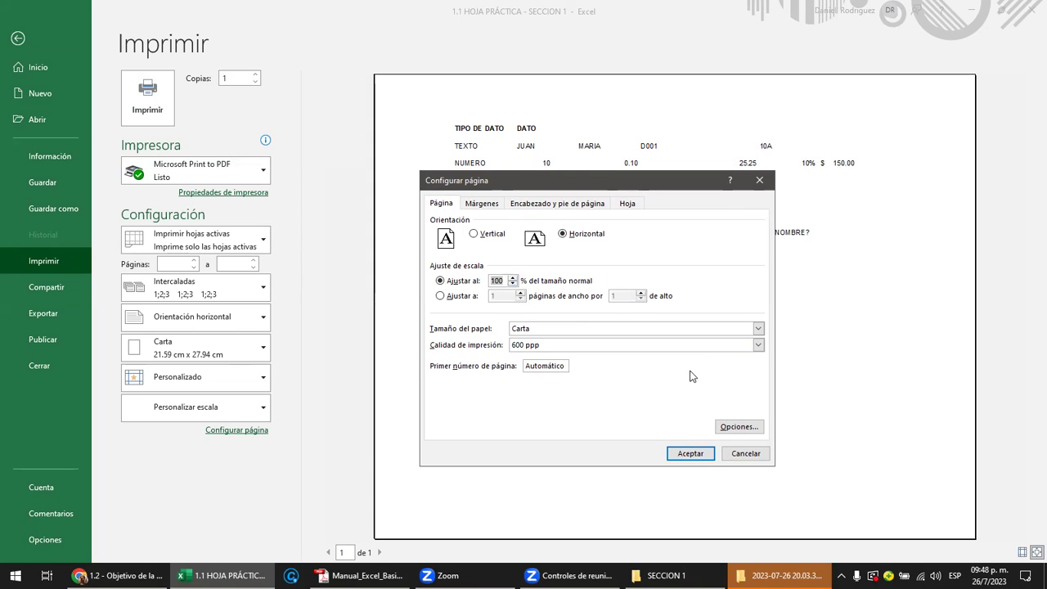
pyautogui.click(687, 453)
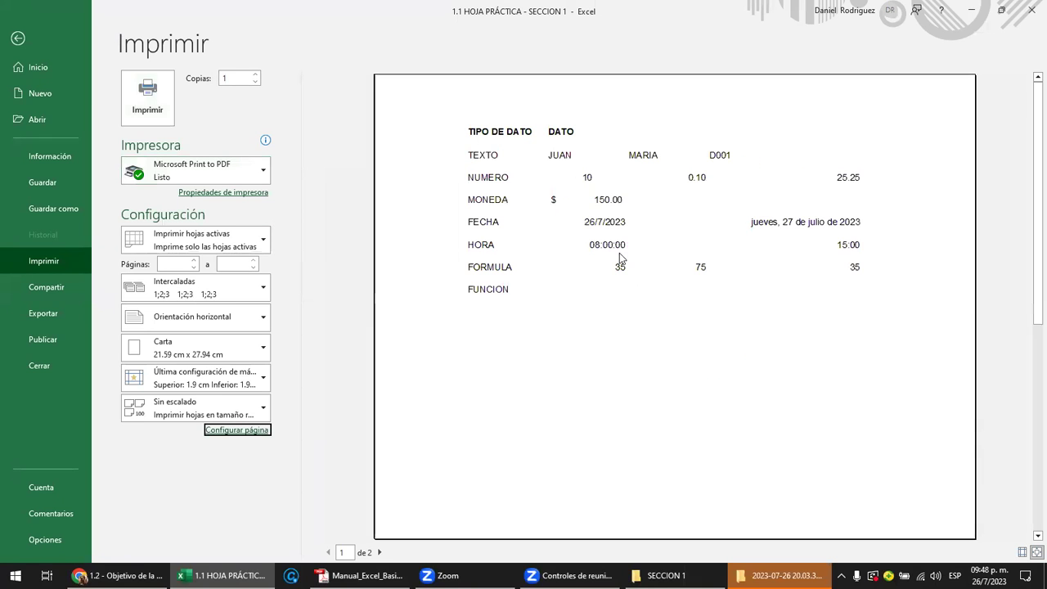
pyautogui.click(26, 62)
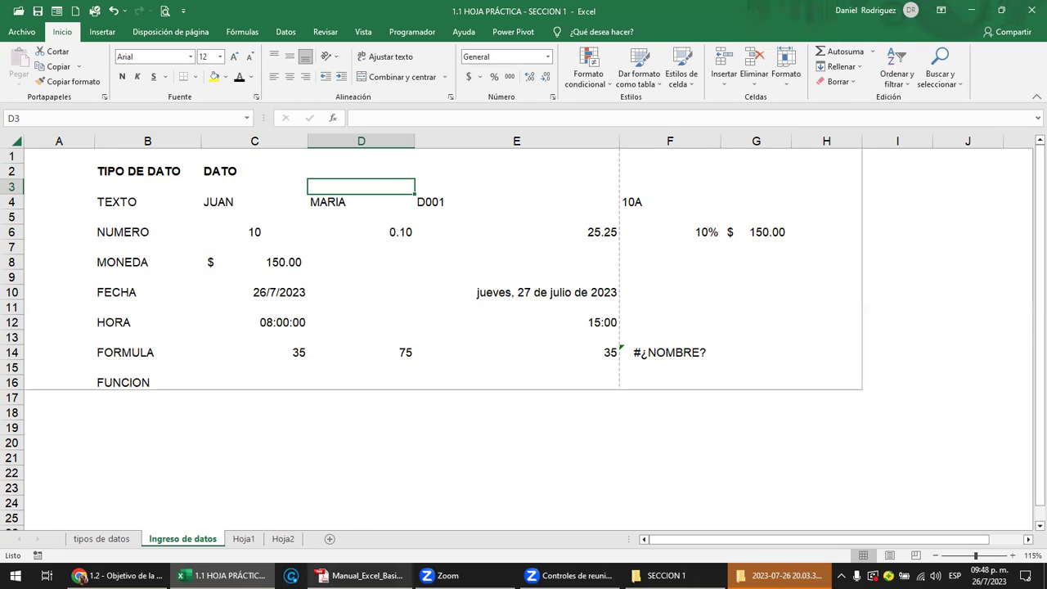
pyautogui.moveTo(360, 575)
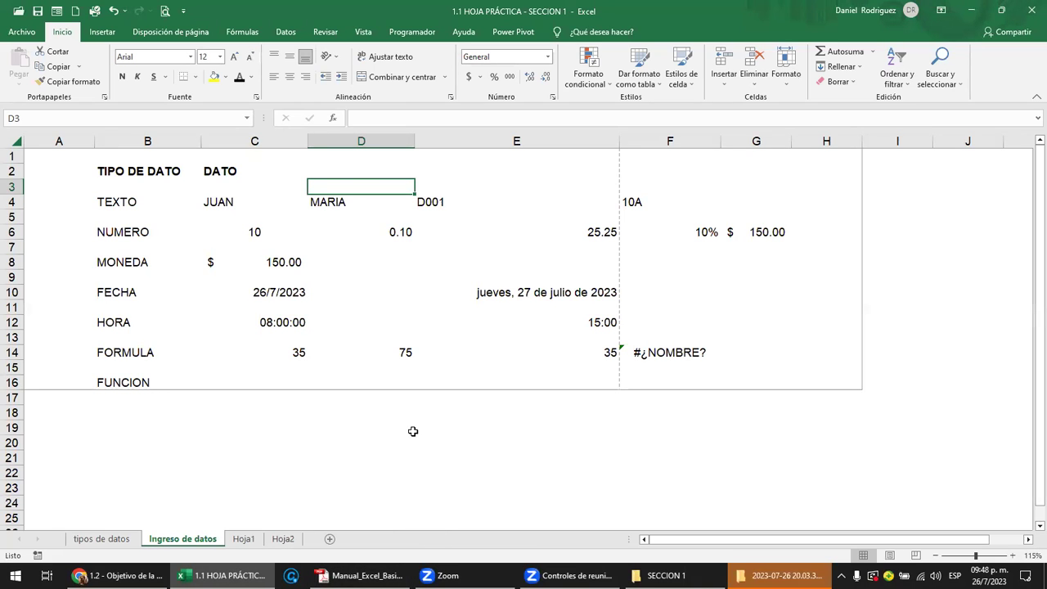
pyautogui.click(184, 12)
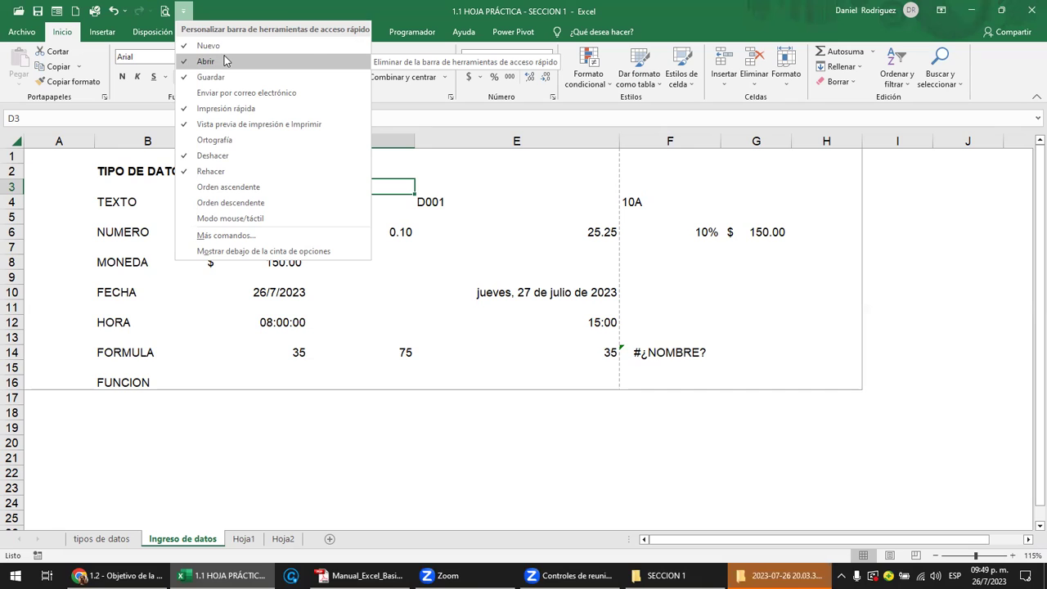
pyautogui.click(170, 45)
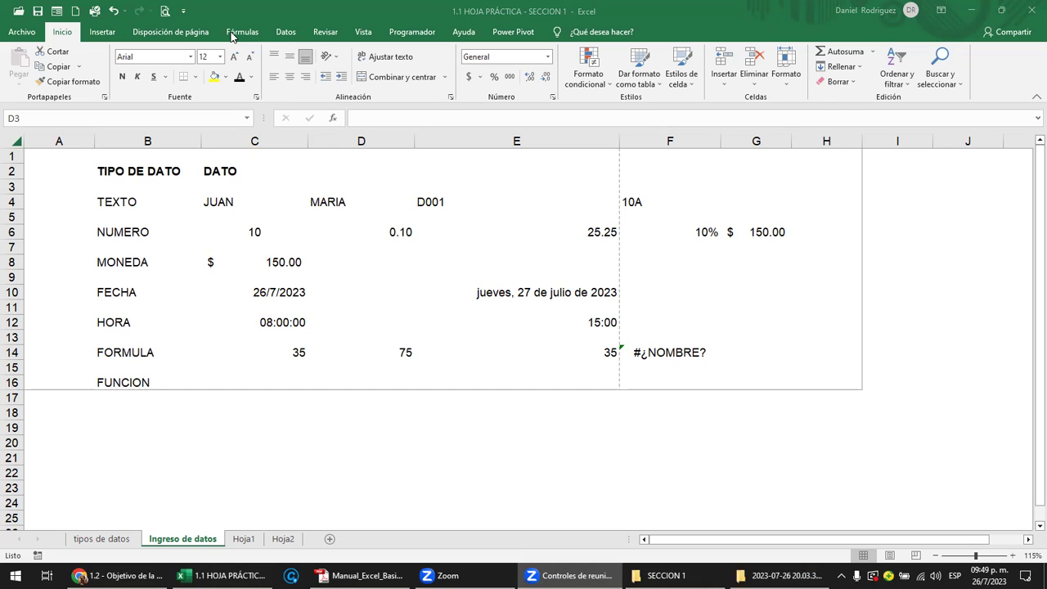
pyautogui.click(69, 17)
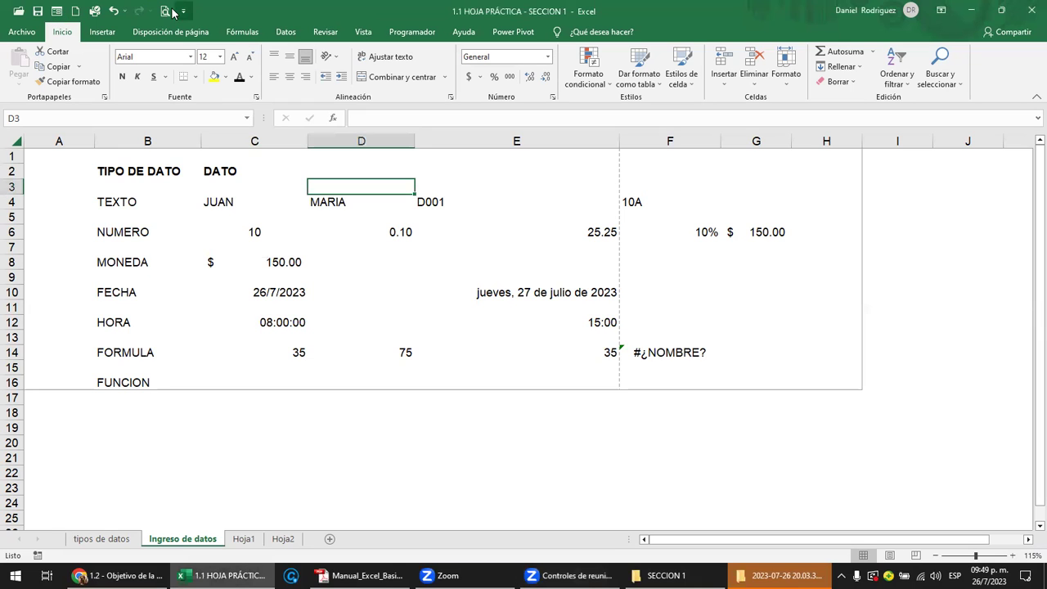
pyautogui.click(57, 11)
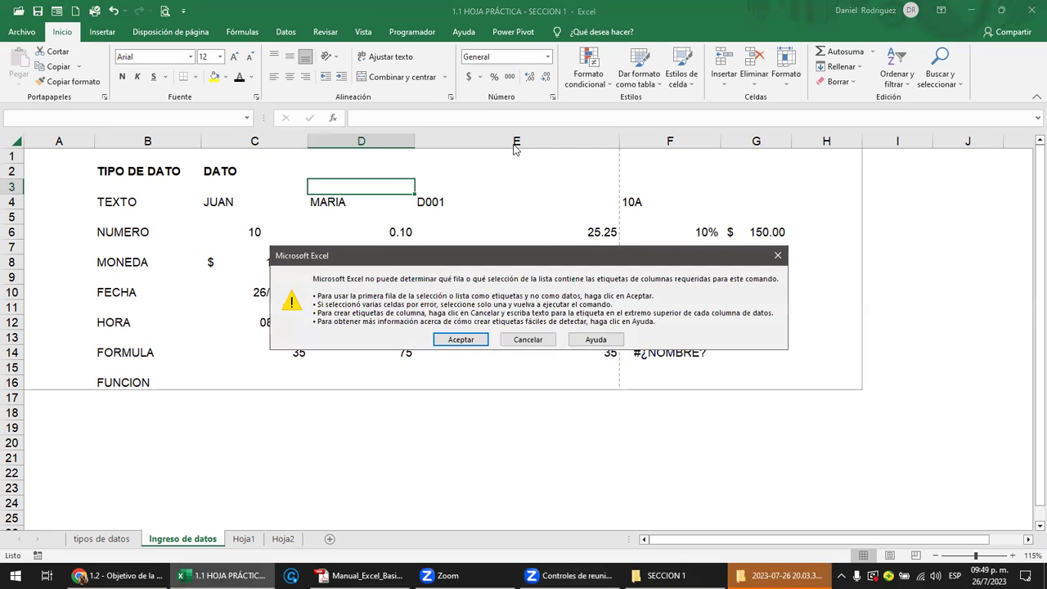
pyautogui.click(549, 335)
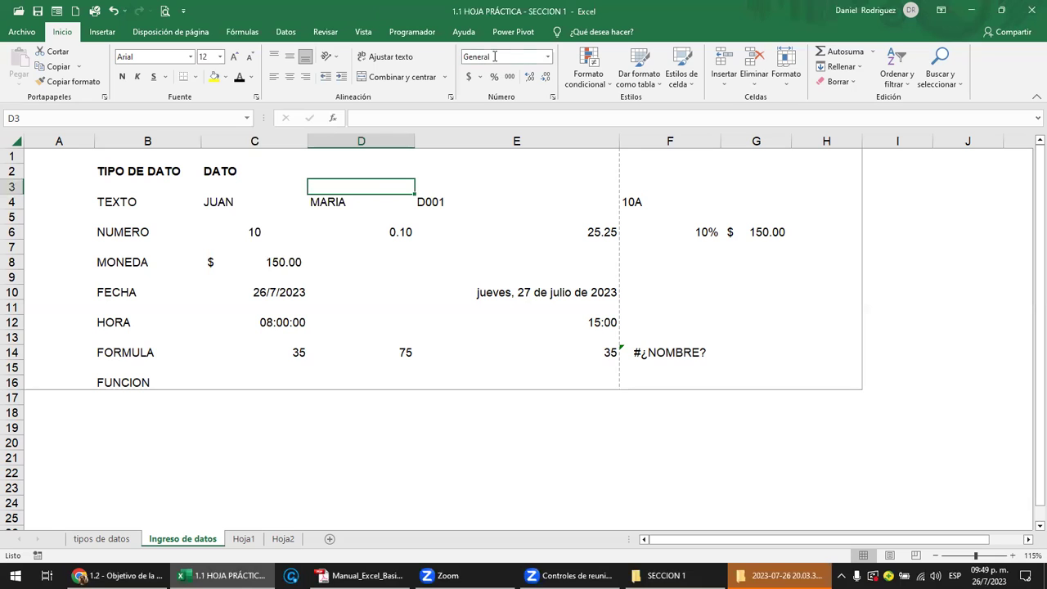
# Step: On the Datos tab, remove Deshacer from the Quick Access Toolbar
pyautogui.click(285, 33)
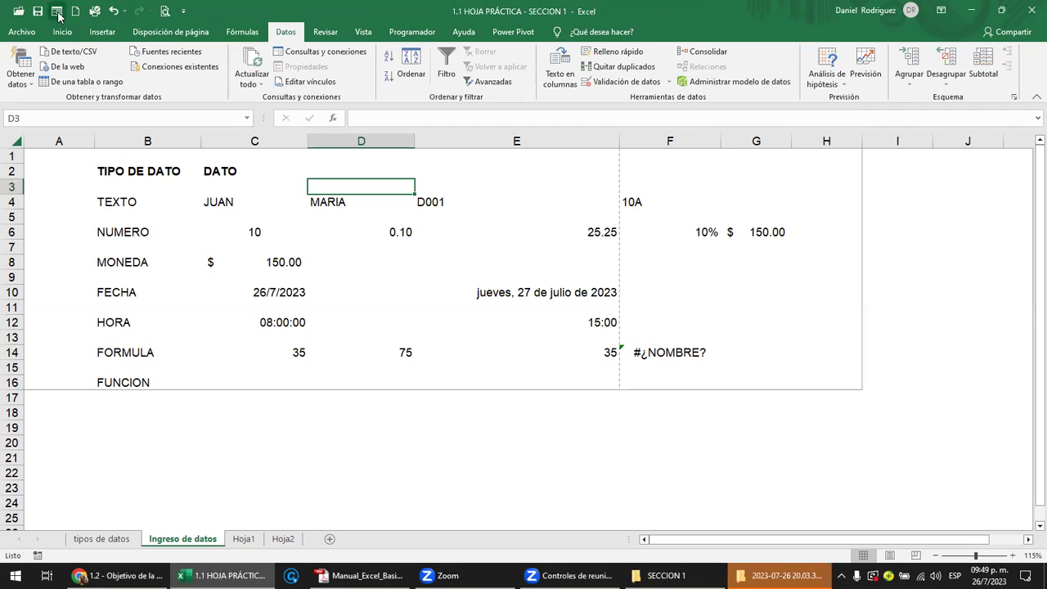
pyautogui.click(183, 11)
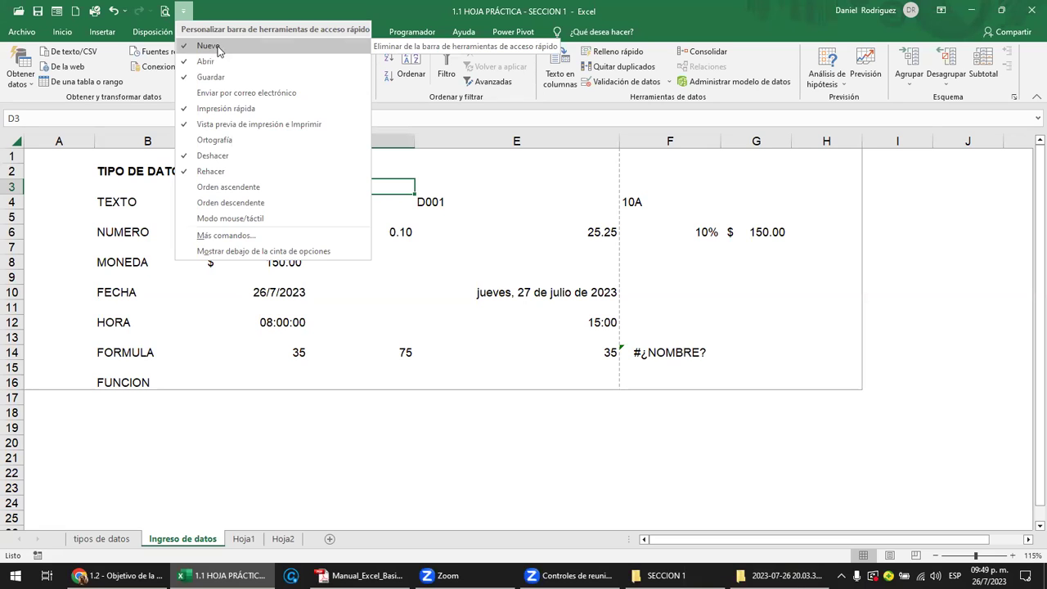
pyautogui.click(227, 155)
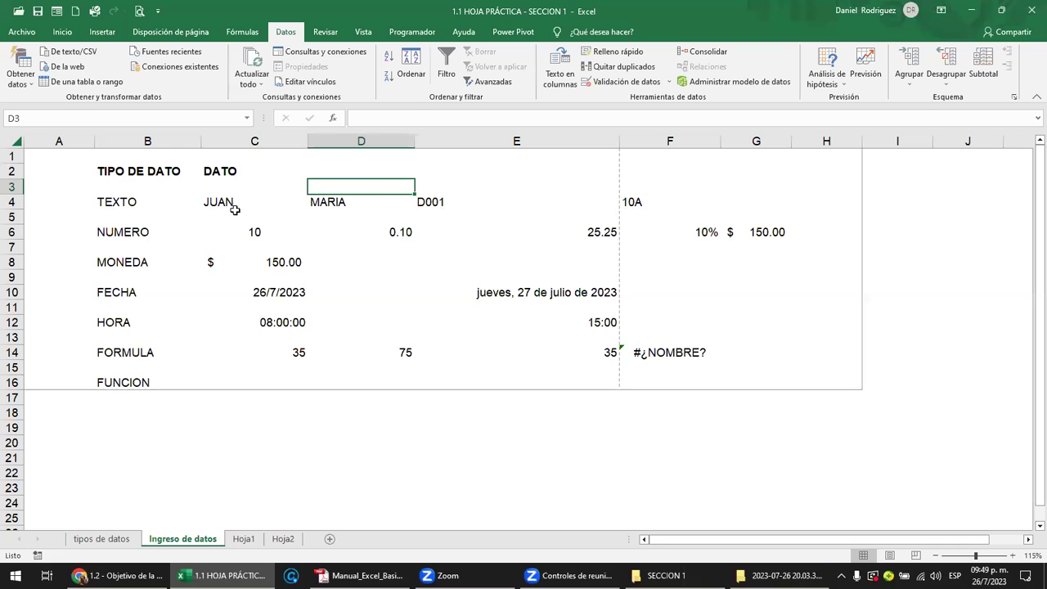
pyautogui.keyDown('ctrl'); pyautogui.scroll(3, 255, 237); pyautogui.keyUp('ctrl')
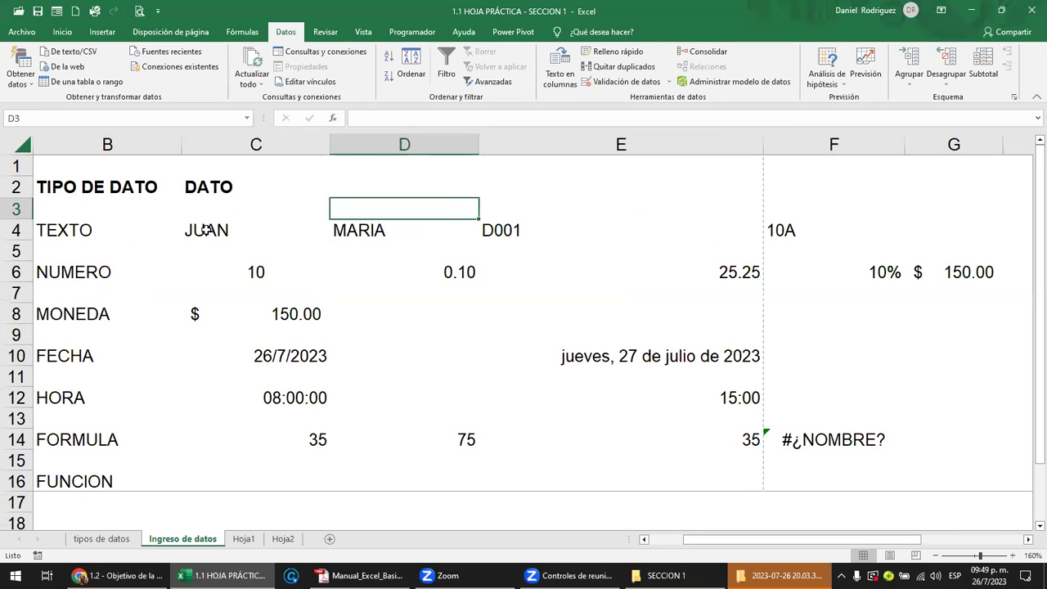
# Step: Delete JUAN and MARIA from C4:D4, then restore them
pyautogui.click(283, 232)
pyautogui.moveTo(283, 232); pyautogui.dragTo(368, 232)
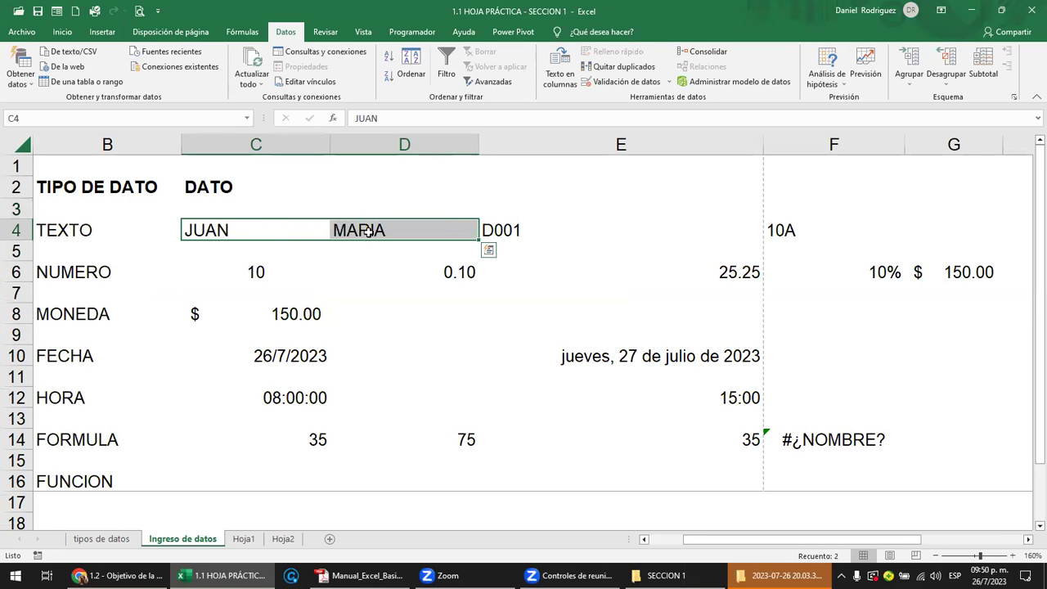
pyautogui.press('Delete')
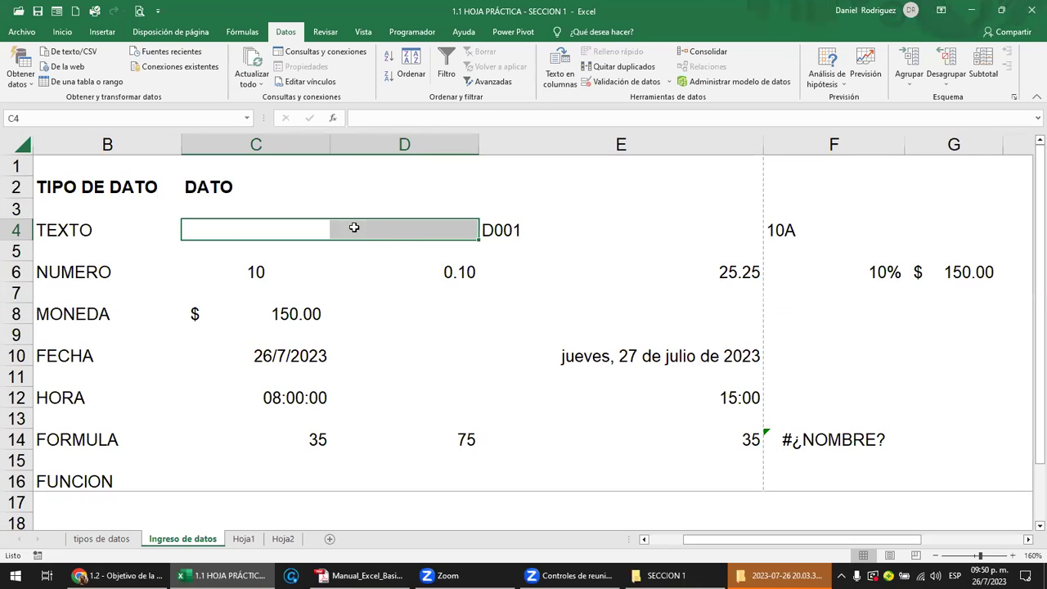
pyautogui.click(357, 203)
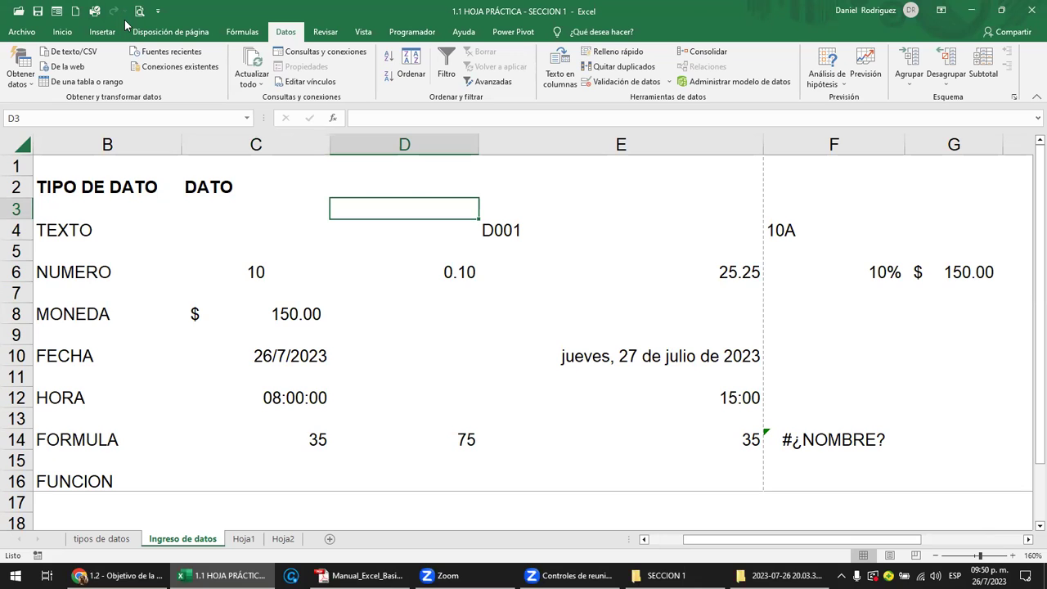
pyautogui.hotkey('ctrl', 'y')
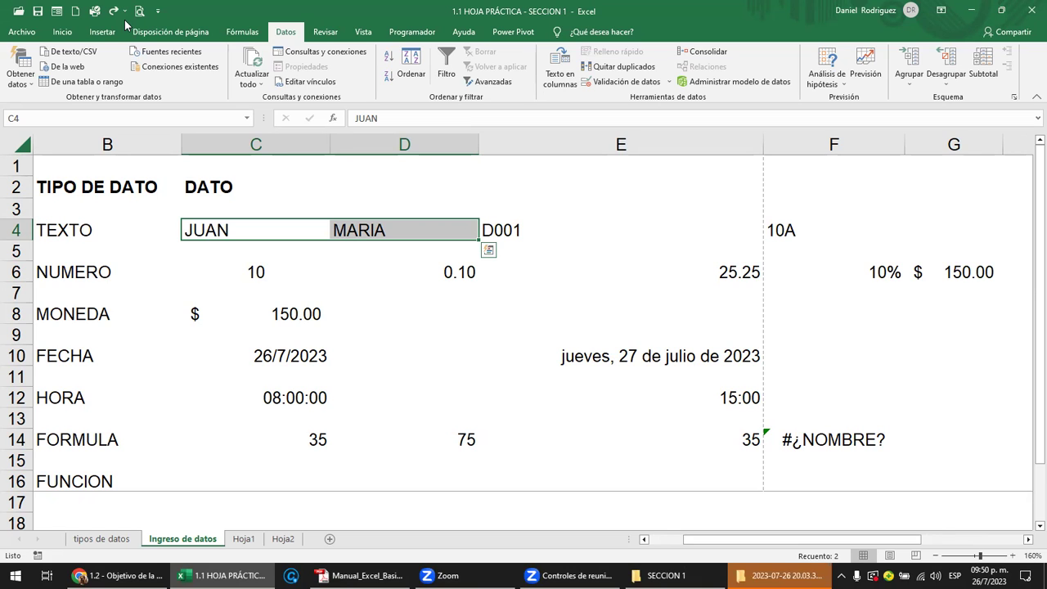
pyautogui.click(316, 292)
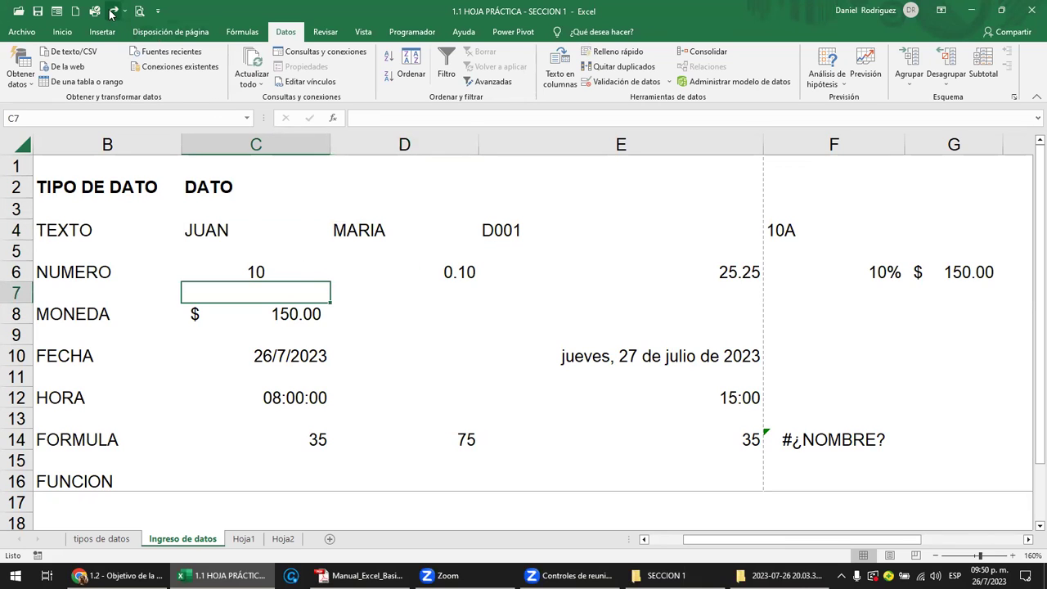
# Step: Put Deshacer back on the Quick Access Toolbar and select cell C4
pyautogui.click(158, 12)
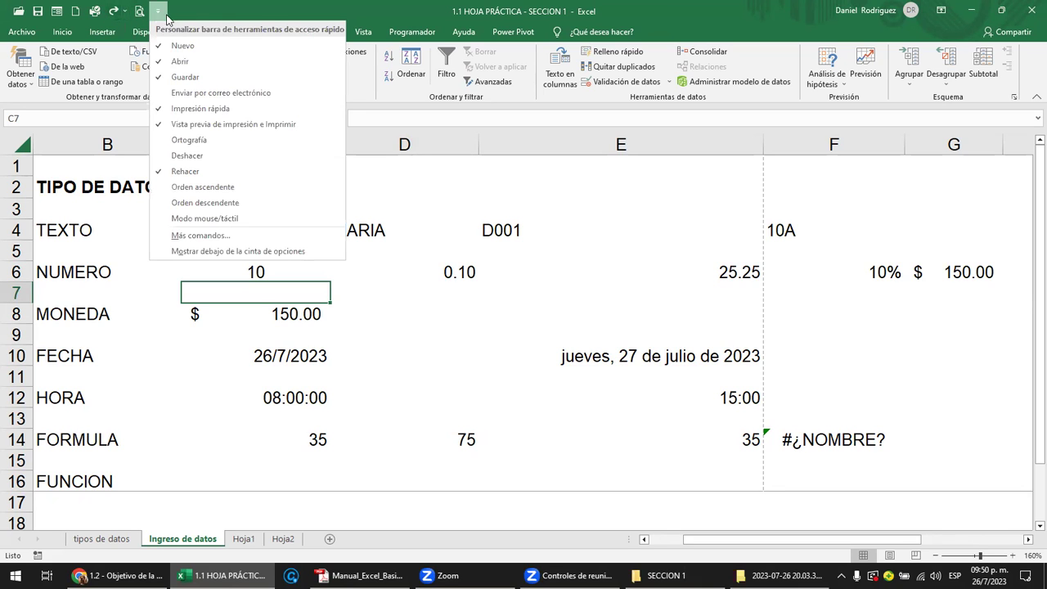
pyautogui.click(205, 155)
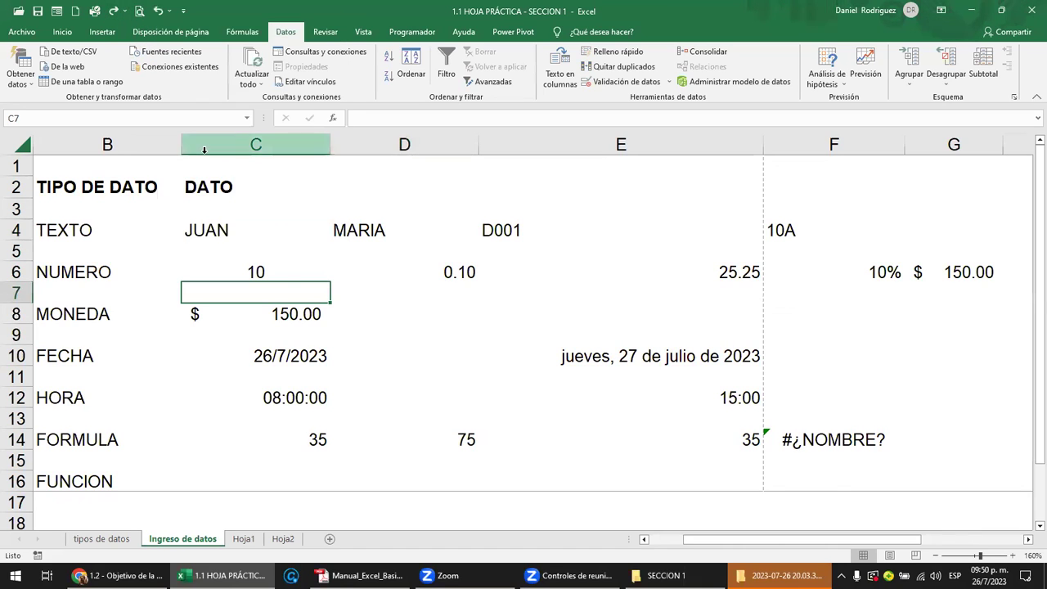
pyautogui.click(211, 231)
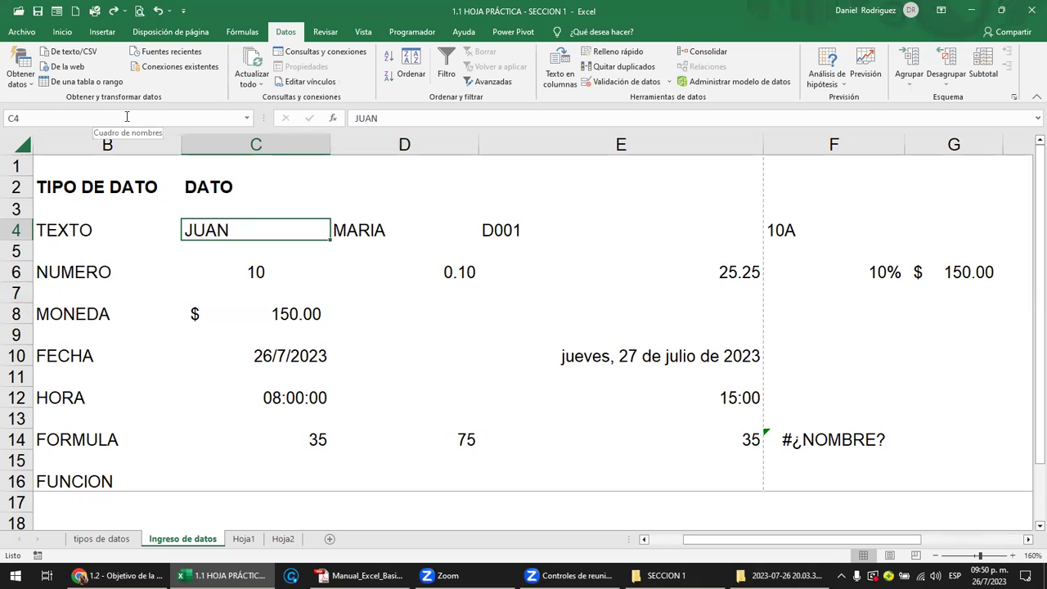
# Step: Open Archivo > Opciones, close it, then reopen Opciones de Excel on the General page
pyautogui.click(24, 33)
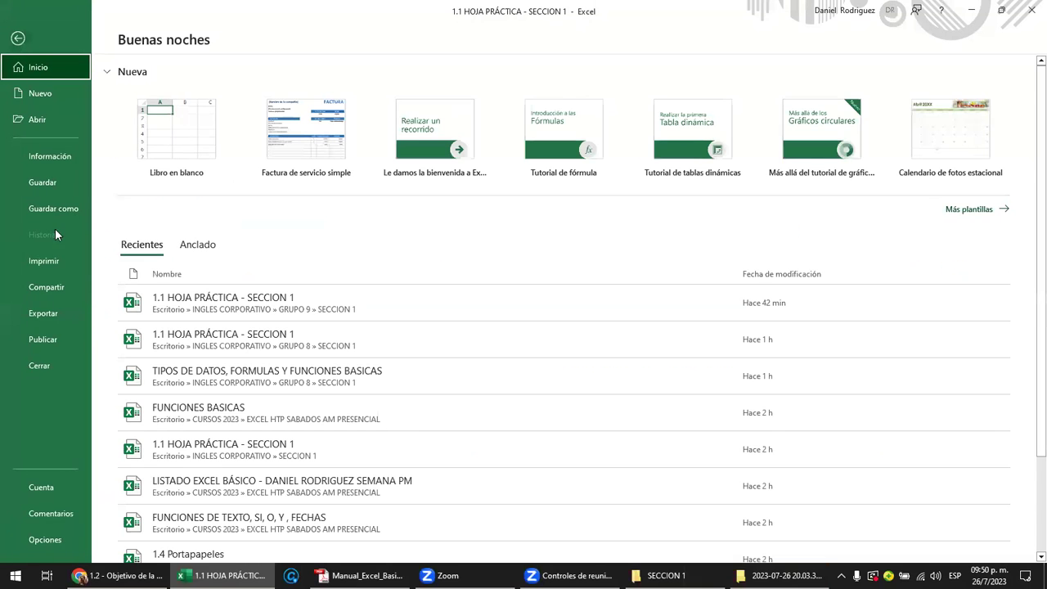
pyautogui.click(44, 540)
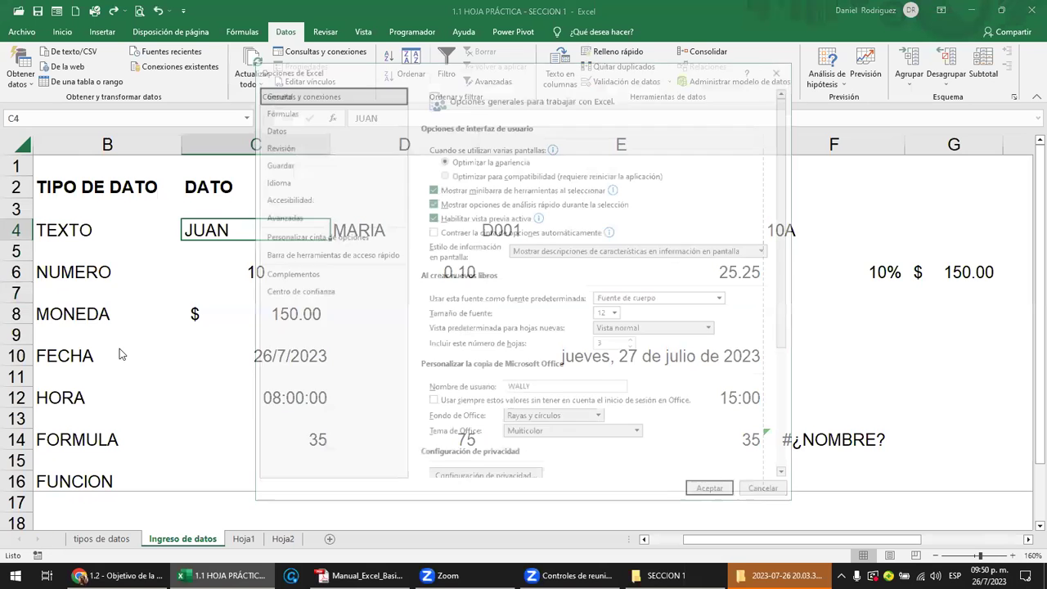
pyautogui.press('Escape')
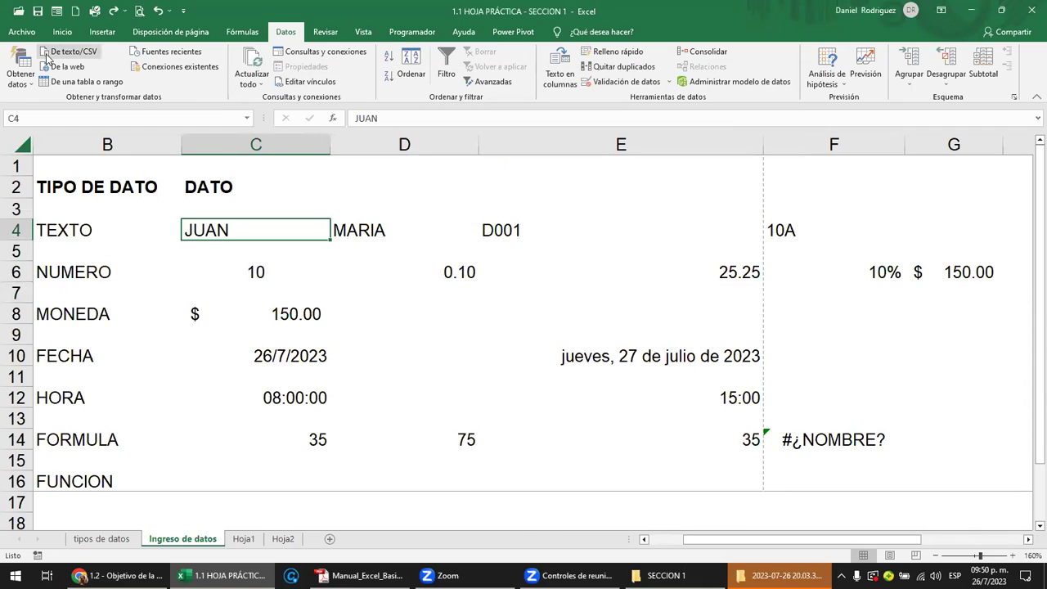
pyautogui.click(23, 33)
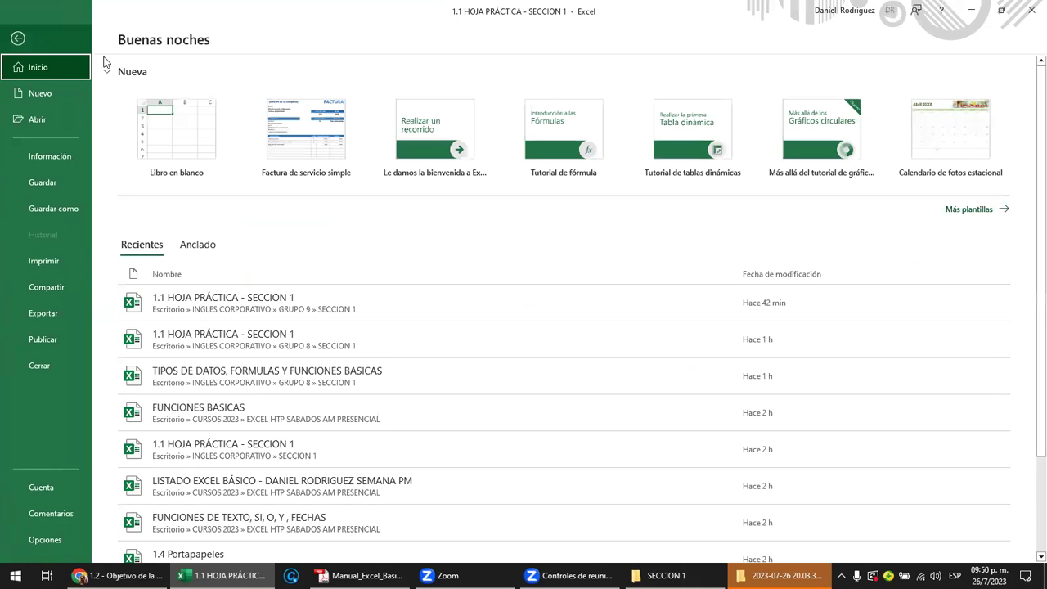
pyautogui.click(38, 541)
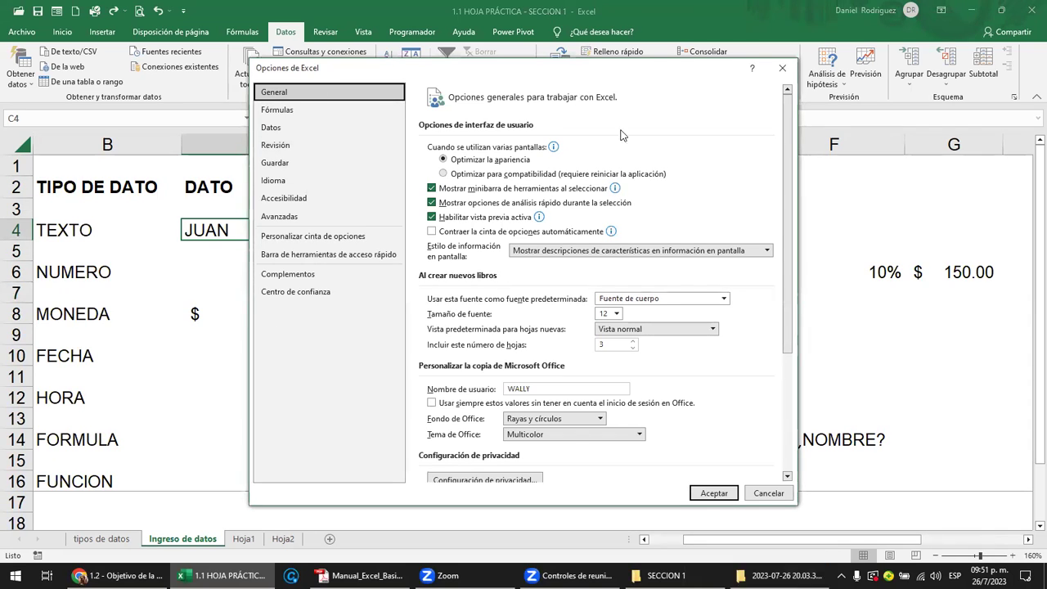
# Step: On the Guardar page, enter 100 then restore Autorecuperación to 10 minutes, and view the Idioma page
pyautogui.moveTo(789, 132)
pyautogui.mouseDown()
pyautogui.moveTo(796, 237)
pyautogui.moveTo(799, 121)
pyautogui.mouseUp()
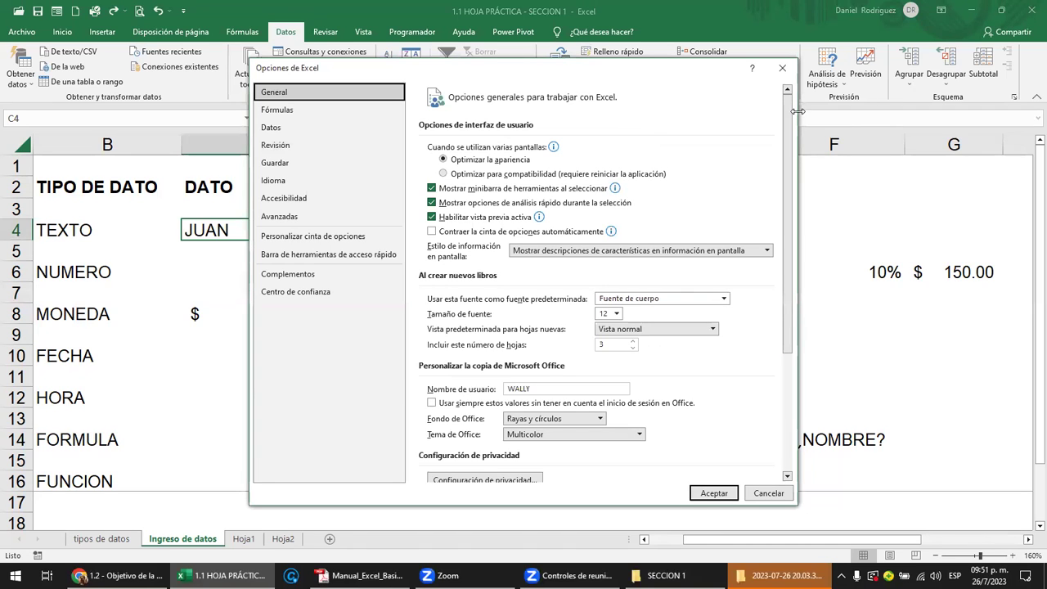
pyautogui.click(275, 165)
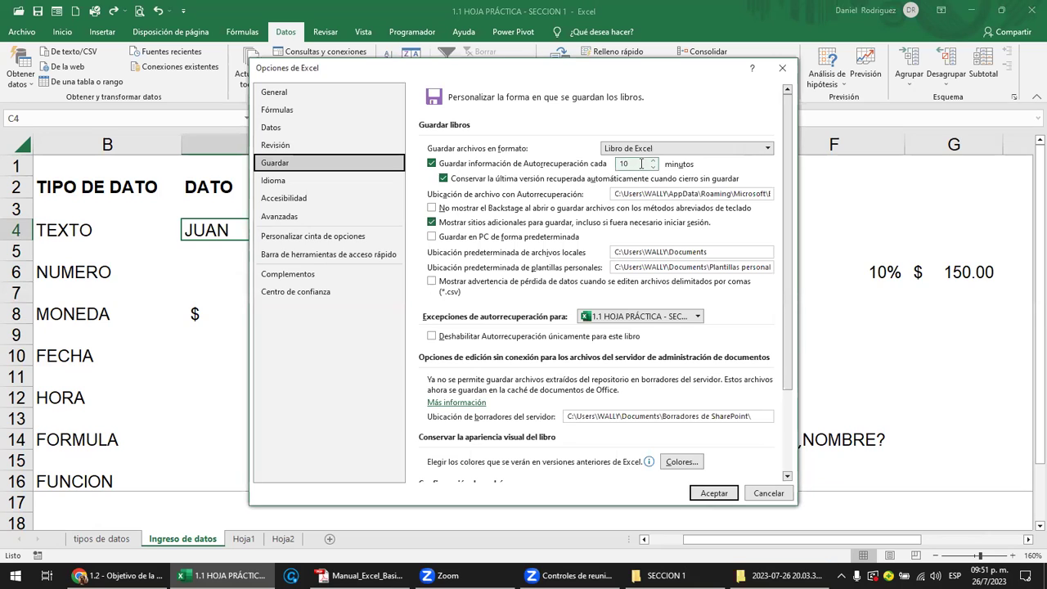
pyautogui.doubleClick(642, 163)
pyautogui.write('100')
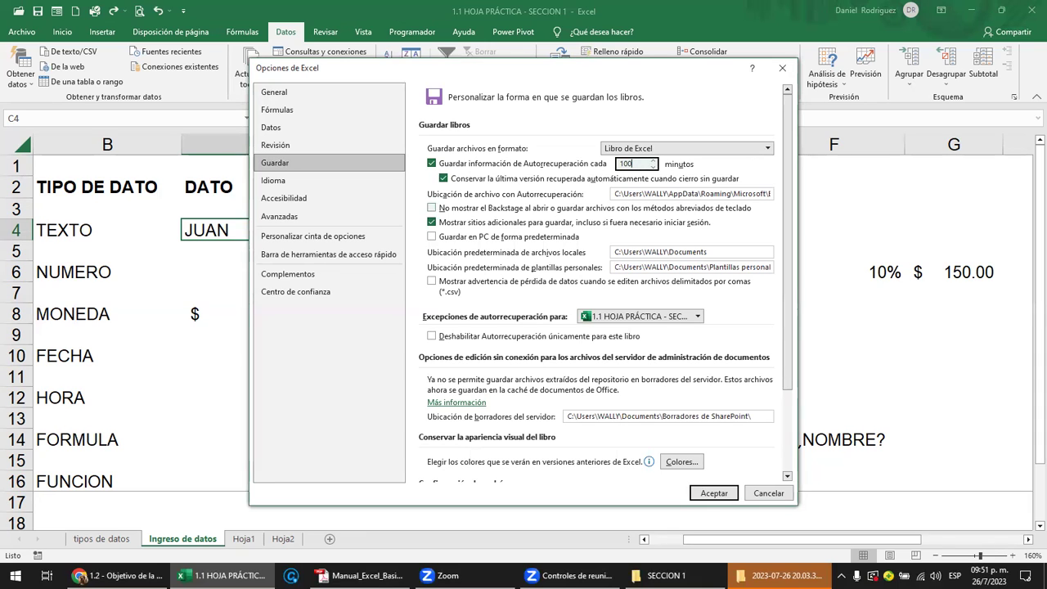
pyautogui.press('BackSpace')
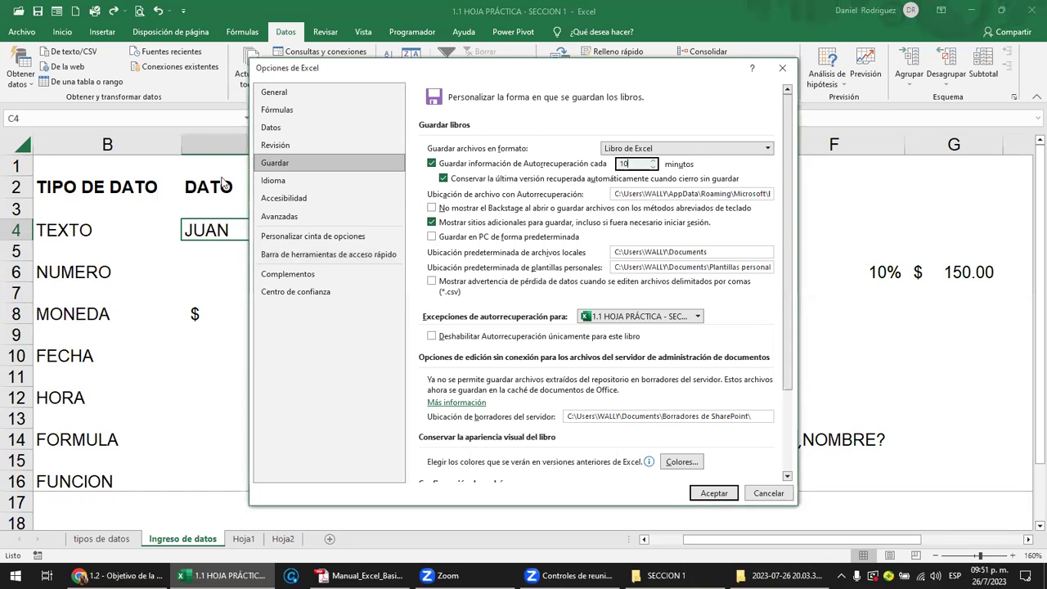
pyautogui.click(283, 182)
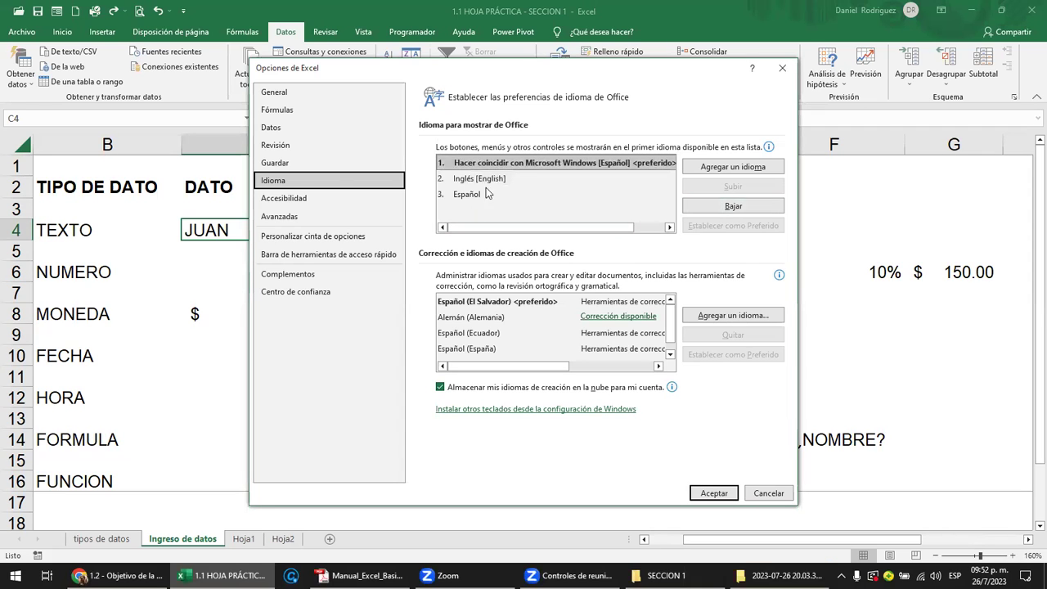
# Step: Look through the Accesibilidad, Avanzadas and General pages of Excel Options, then cancel without changes
pyautogui.click(276, 201)
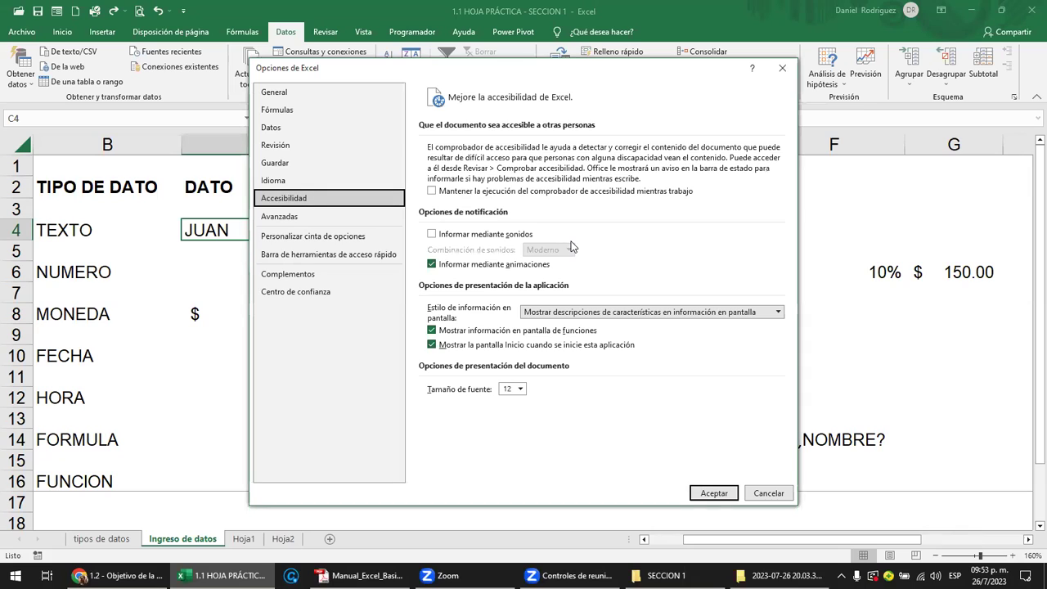
pyautogui.click(296, 219)
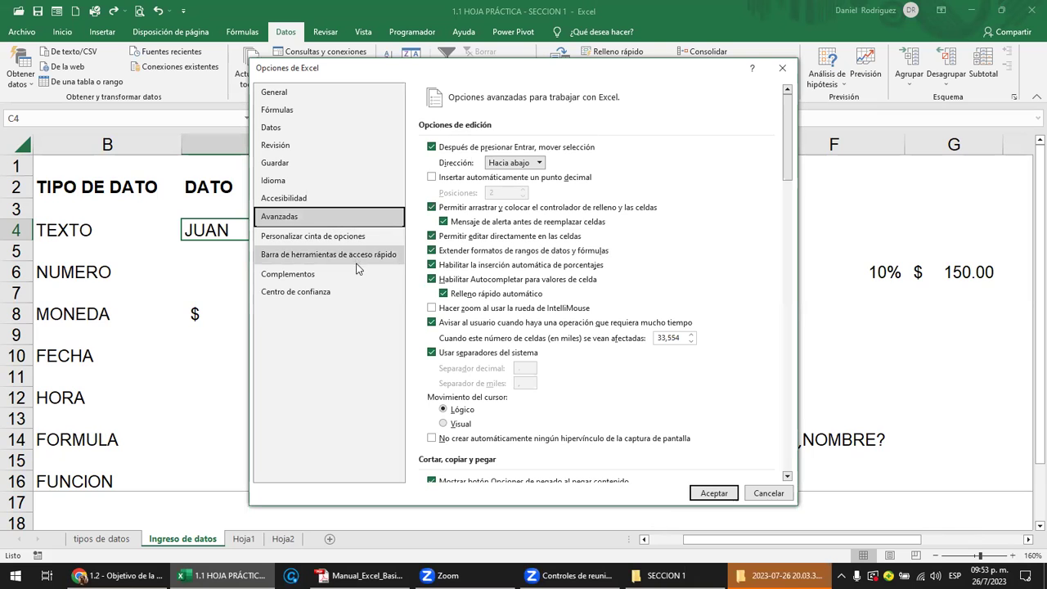
pyautogui.click(283, 97)
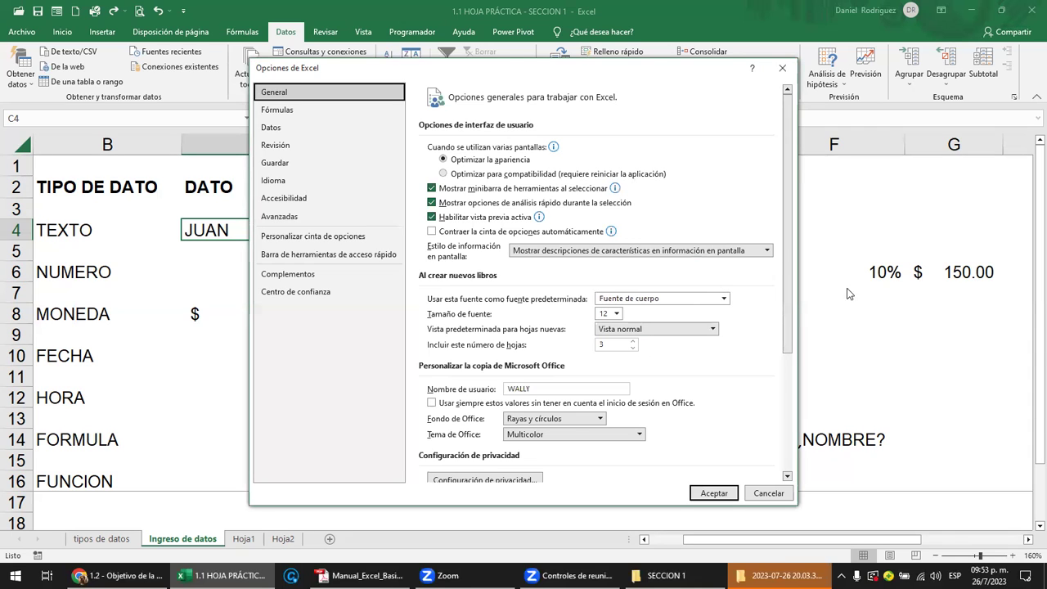
pyautogui.click(774, 491)
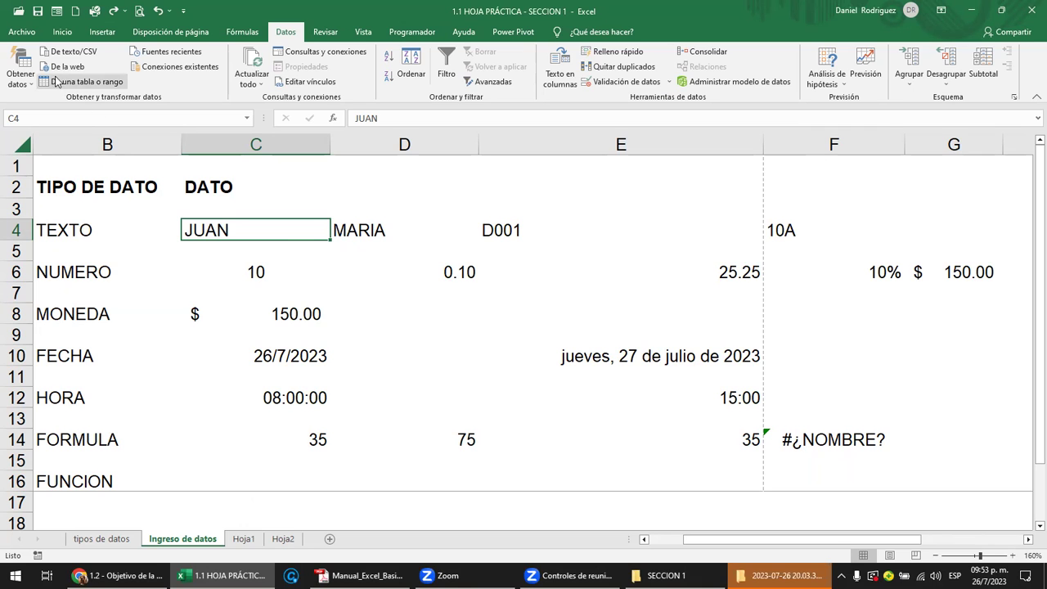
# Step: Reopen Excel Options and check the General page's default font size, leaving it at 12
pyautogui.click(21, 36)
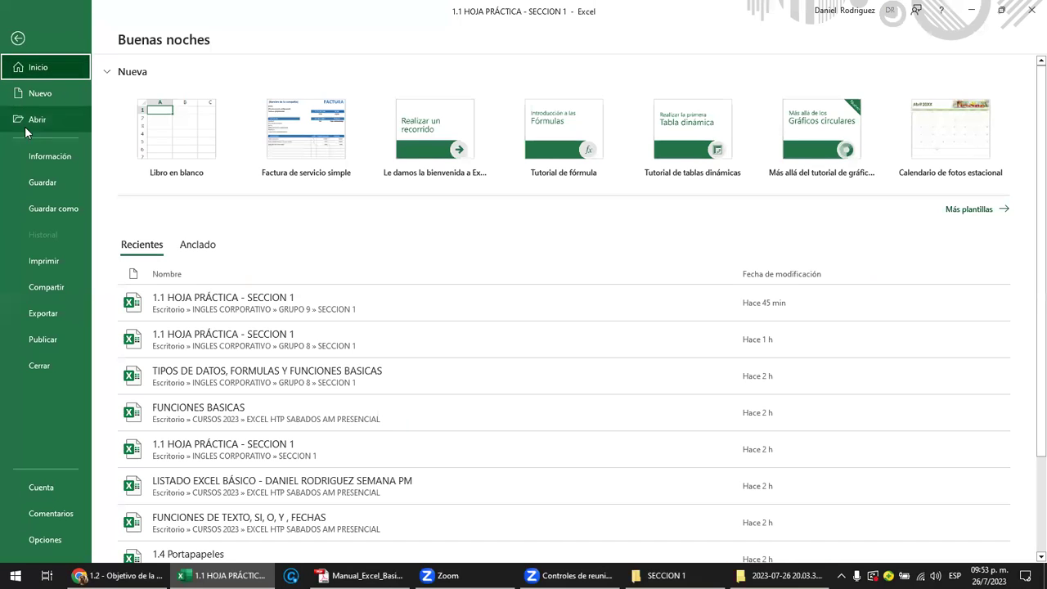
pyautogui.click(55, 544)
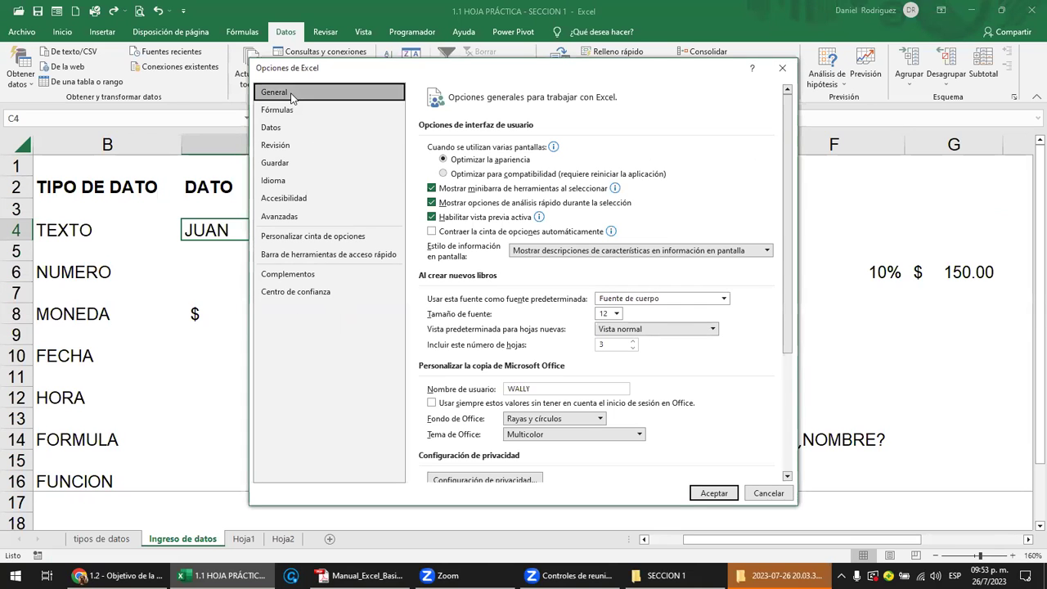
pyautogui.moveTo(786, 216)
pyautogui.mouseDown()
pyautogui.moveTo(786, 254)
pyautogui.moveTo(795, 176)
pyautogui.mouseUp()
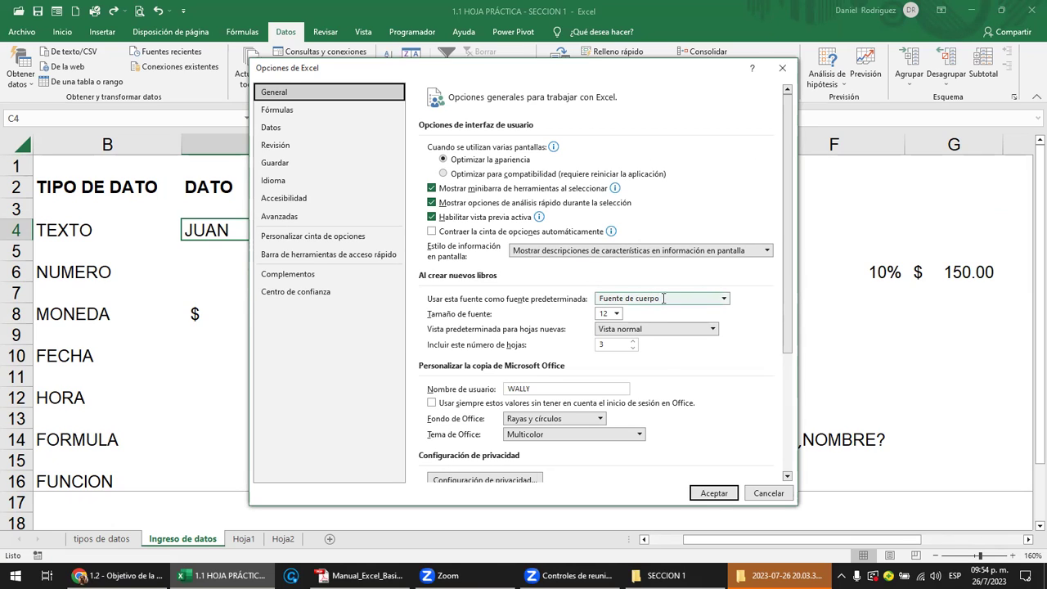
pyautogui.click(617, 315)
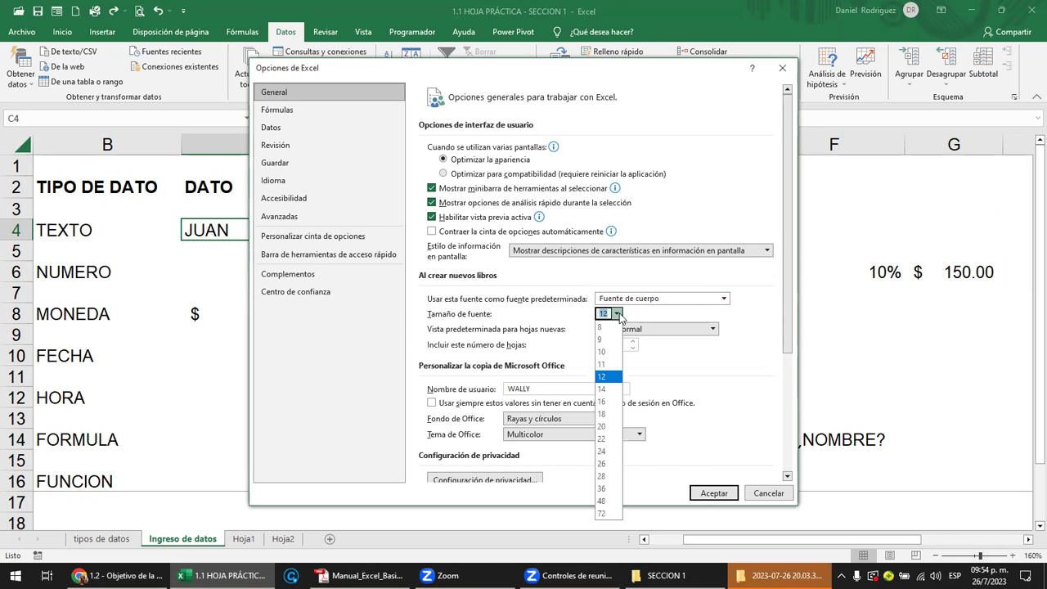
pyautogui.click(697, 365)
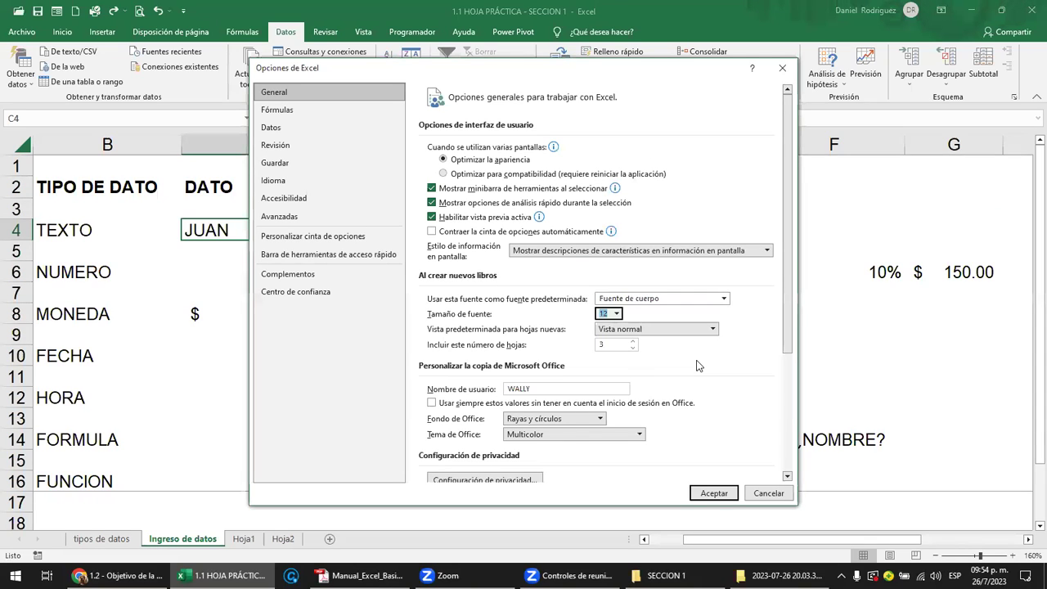
# Step: Confirm AutoRecover stays on at 10 minutes on the Guardar page, then view the Idioma preferences
pyautogui.click(282, 164)
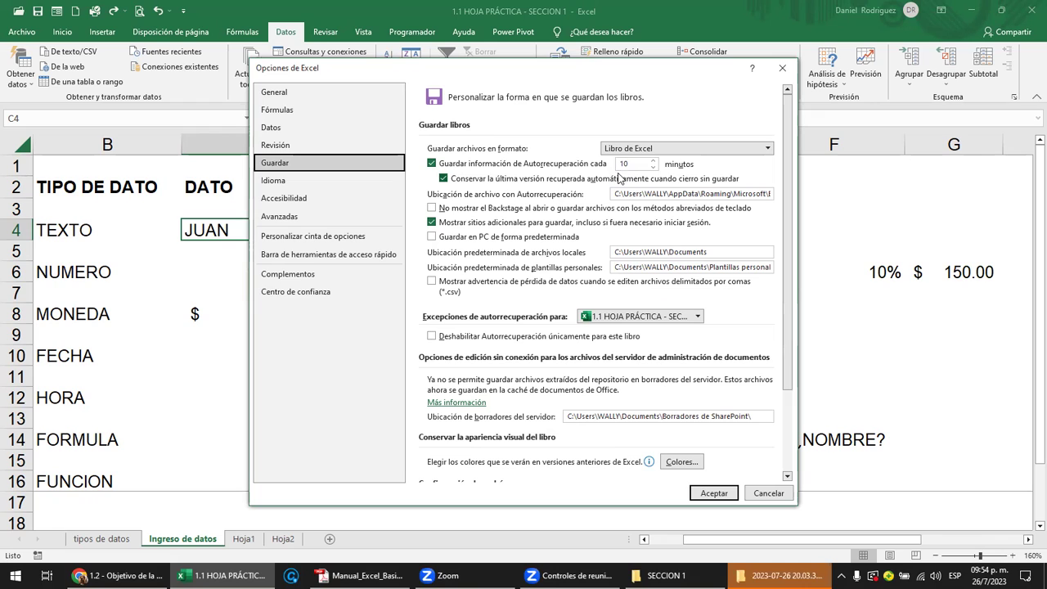
pyautogui.click(431, 164)
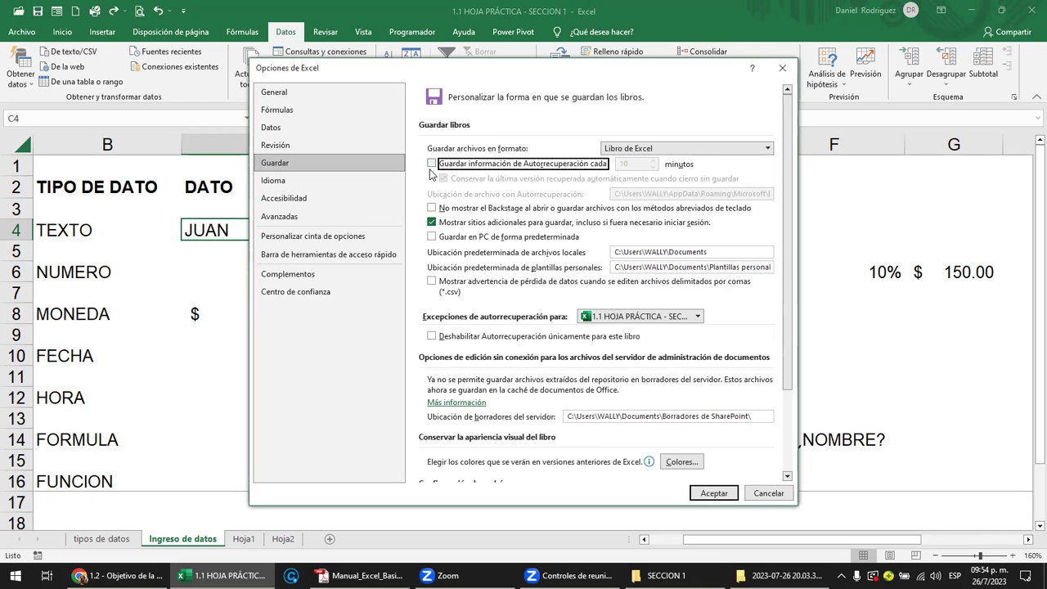
pyautogui.click(431, 163)
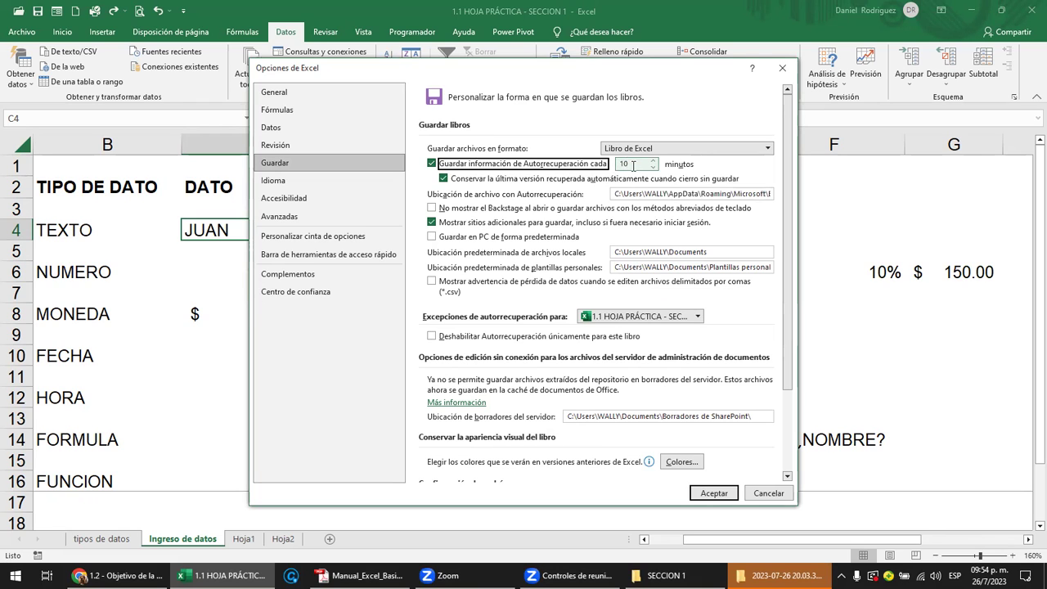
pyautogui.click(634, 166)
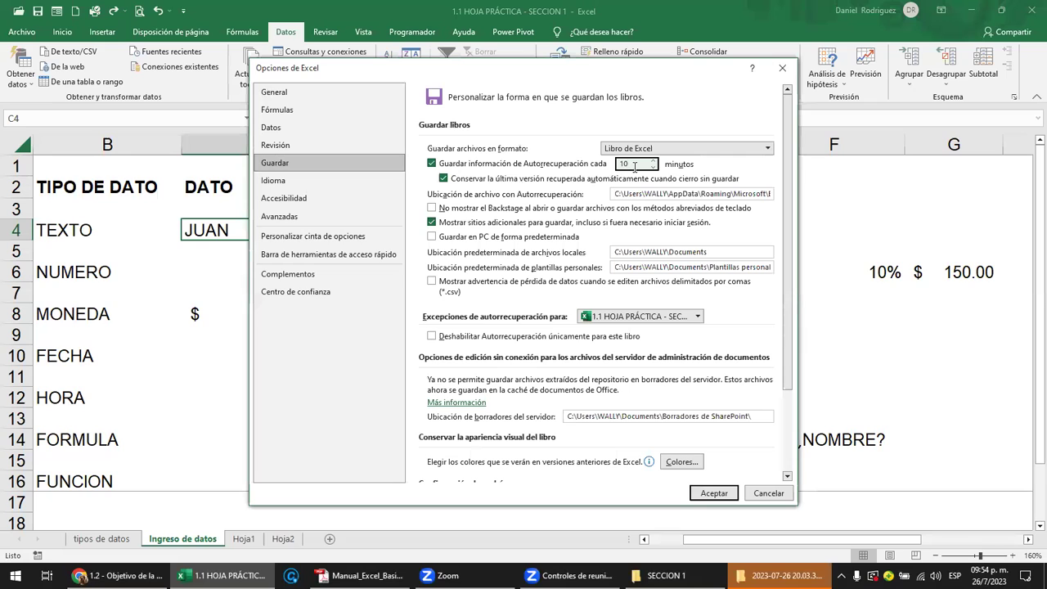
pyautogui.doubleClick(634, 164)
pyautogui.click(278, 182)
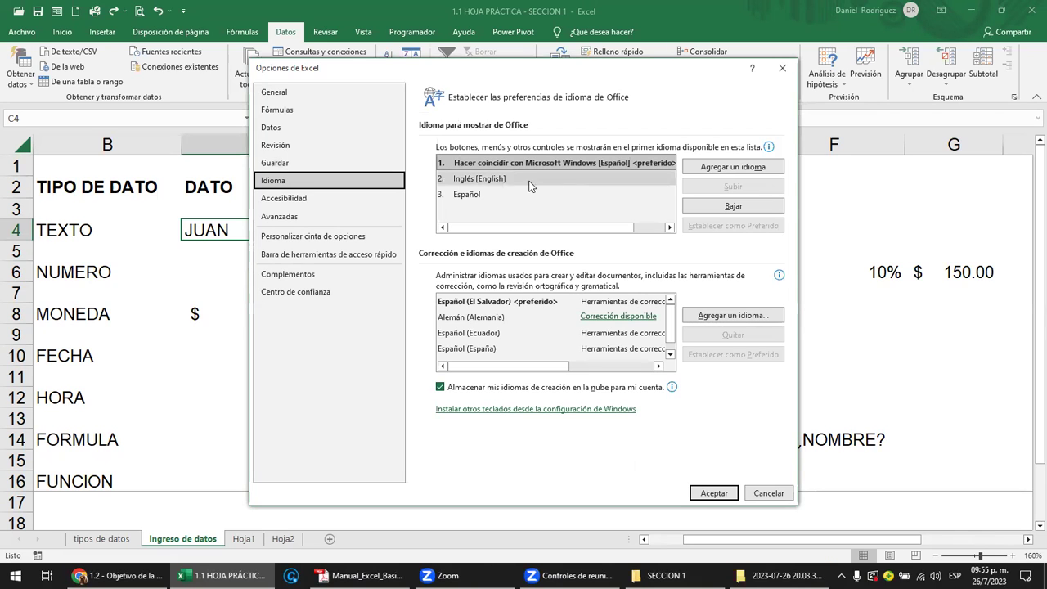
# Step: Select Inglés (English) in the Office display-language list
pyautogui.click(479, 181)
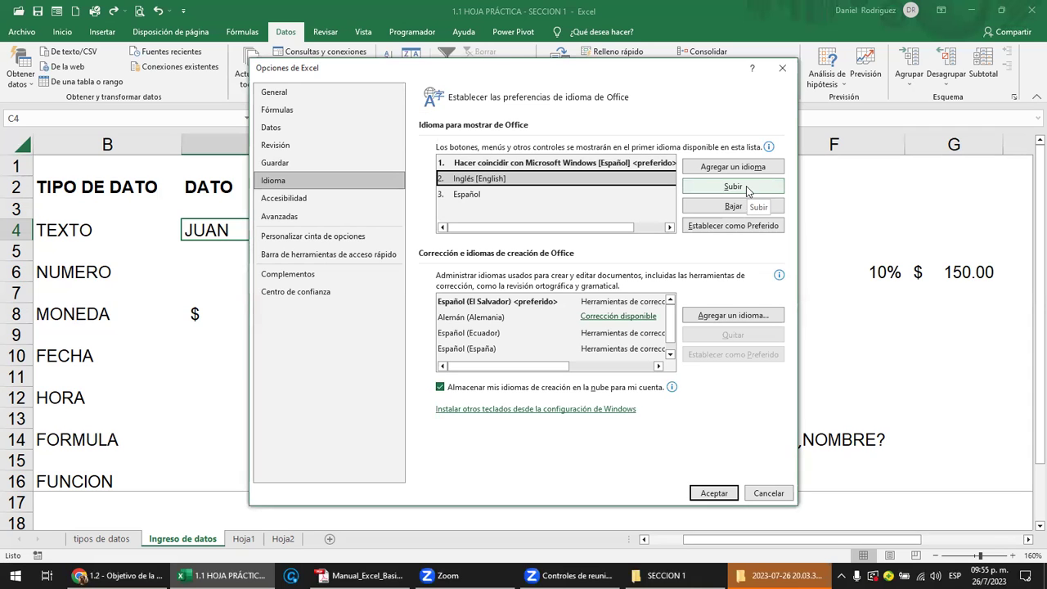
# Step: Cancel Excel Options, zoom the sheet to 145%, select cell B10 (FECHA), and switch to the PDF manual
pyautogui.click(769, 493)
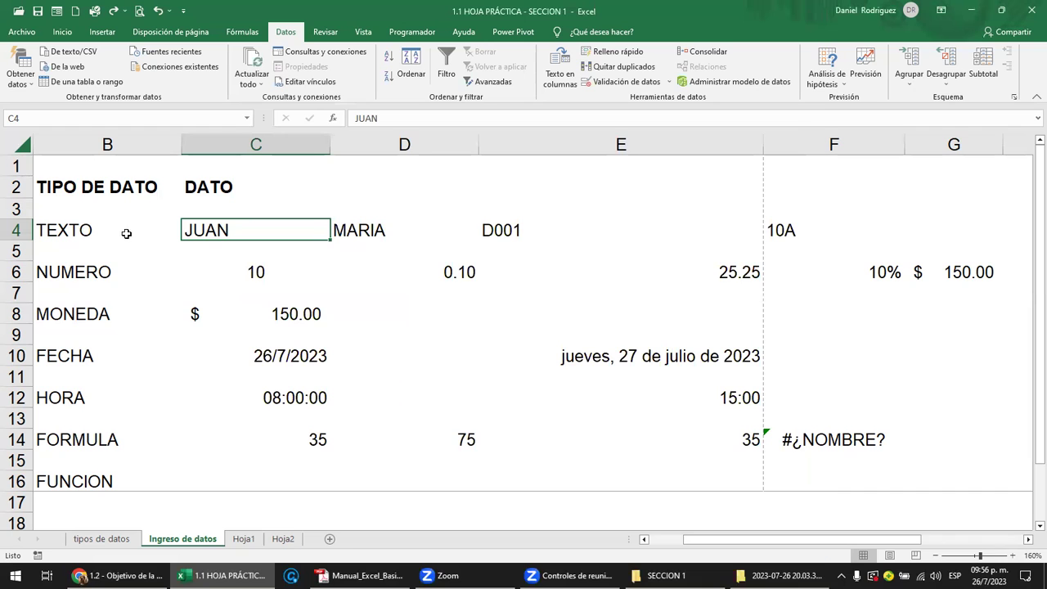
pyautogui.scroll(-1, 129, 233)
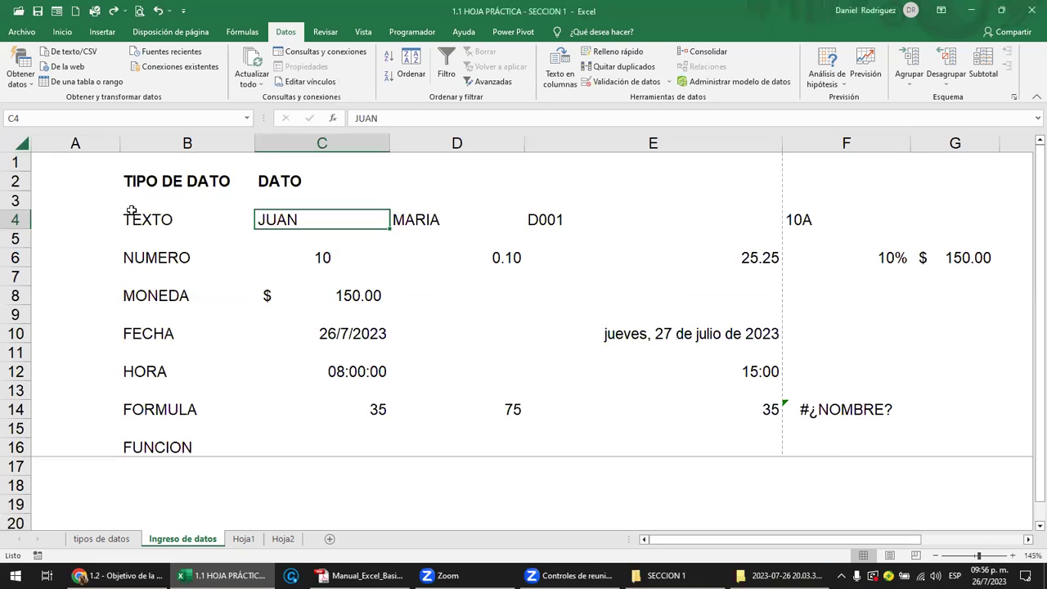
pyautogui.click(165, 333)
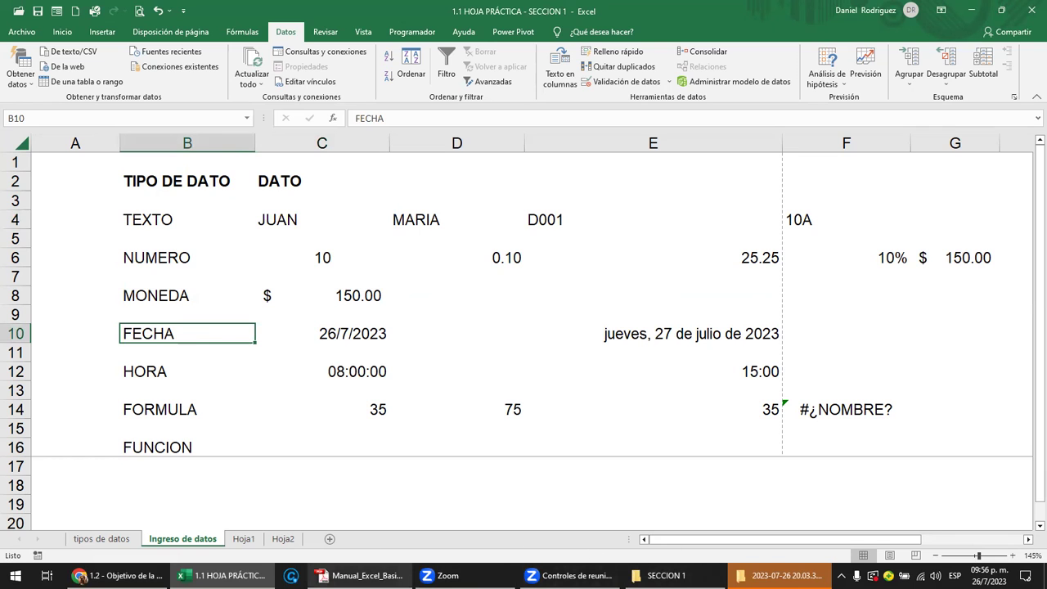
pyautogui.click(360, 574)
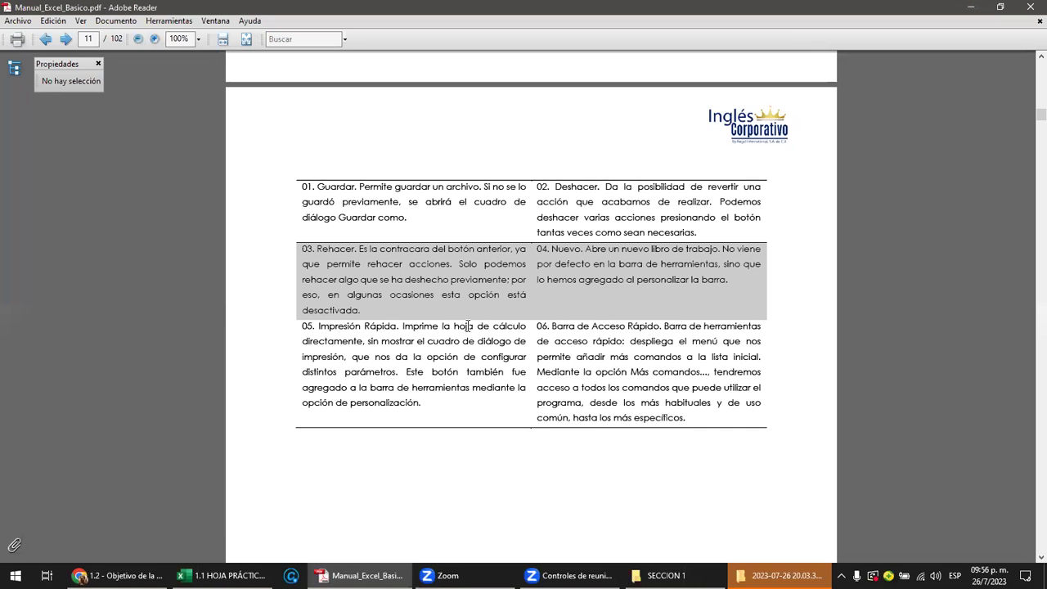
# Step: Scroll the manual from page 11's Quick Access Toolbar table to page 12's Navegación en la Hoja de Cálculo
pyautogui.scroll(-3, 471, 331)
pyautogui.scroll(-2, 471, 331)
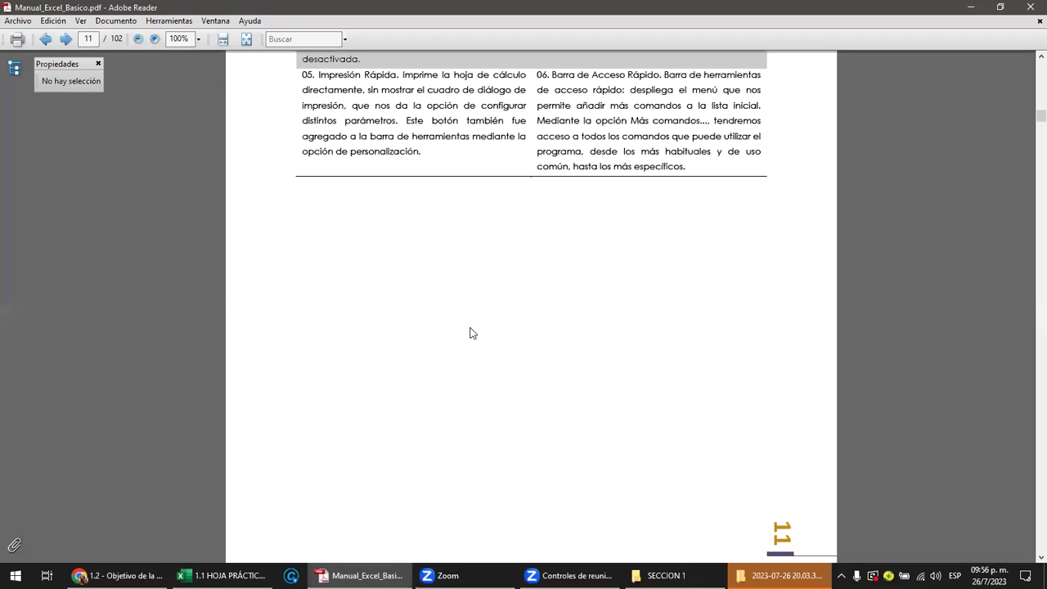
pyautogui.keyDown('ctrl'); pyautogui.scroll(1, 470, 331); pyautogui.keyUp('ctrl')
pyautogui.scroll(-1, 470, 333)
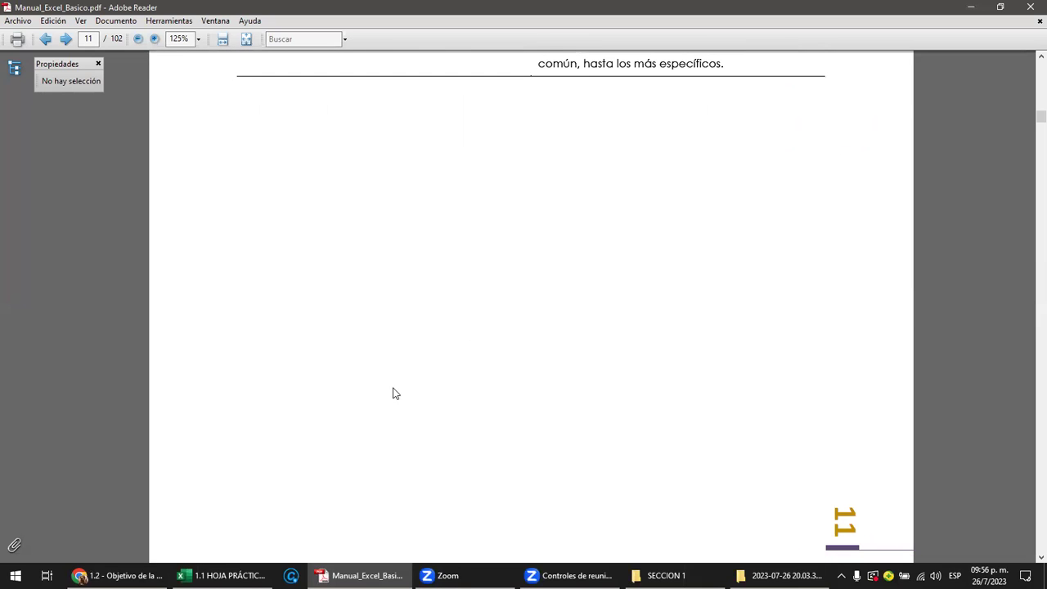
pyautogui.moveTo(222, 575)
pyautogui.scroll(-1, 563, 337)
pyautogui.scroll(-1, 563, 337)
pyautogui.scroll(-2, 562, 337)
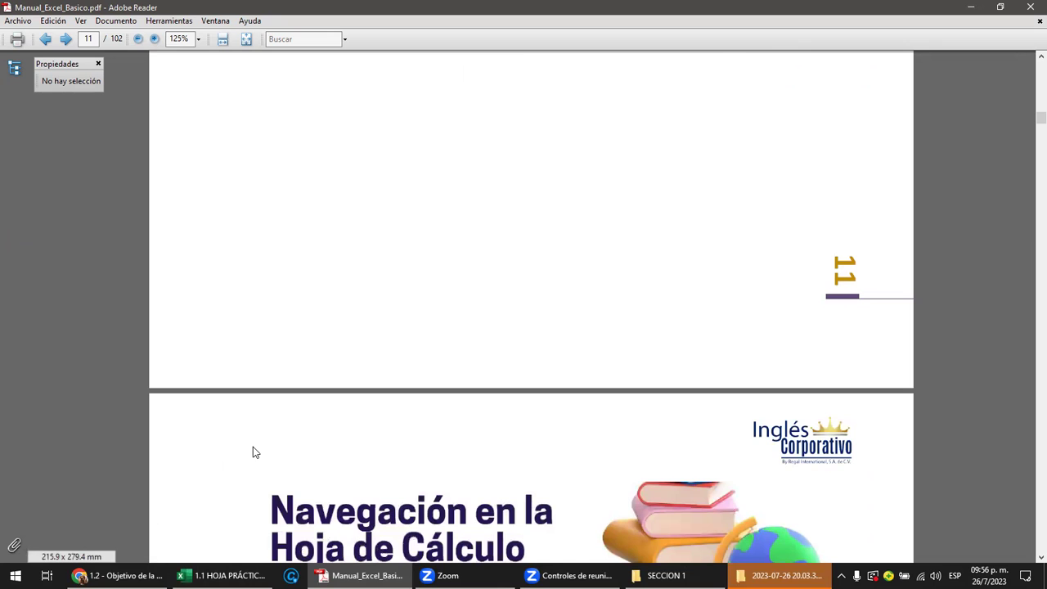
pyautogui.moveTo(119, 575)
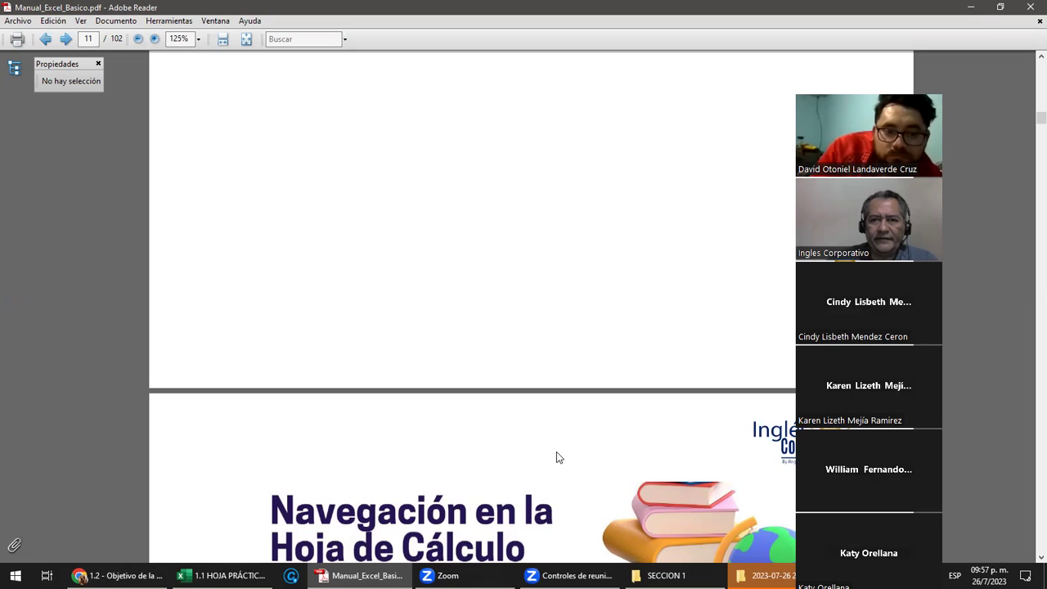
pyautogui.scroll(-3, 556, 458)
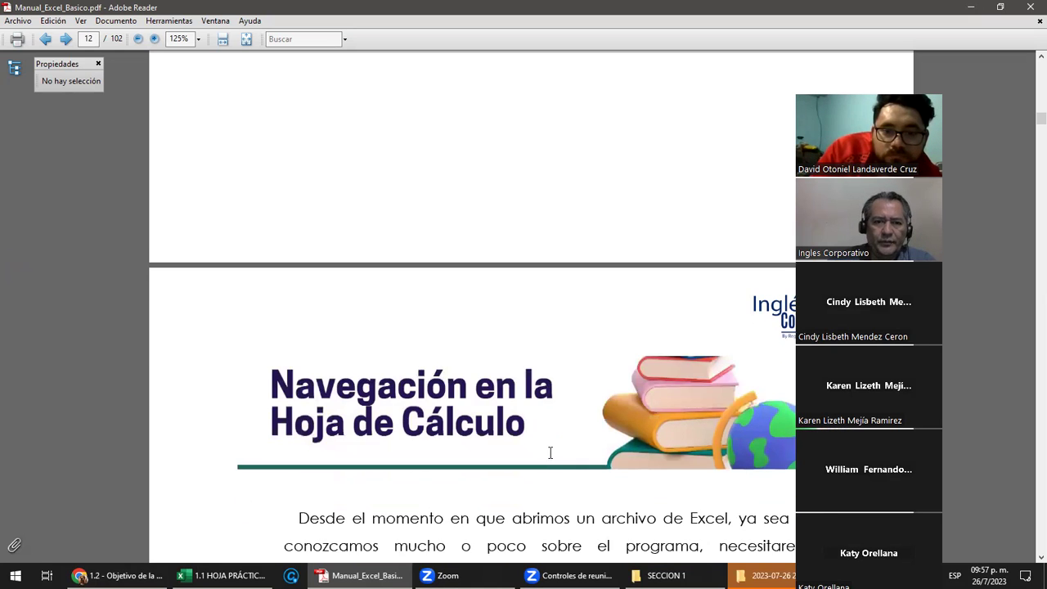
pyautogui.scroll(-2, 551, 452)
pyautogui.scroll(-2, 548, 453)
pyautogui.scroll(-1, 547, 454)
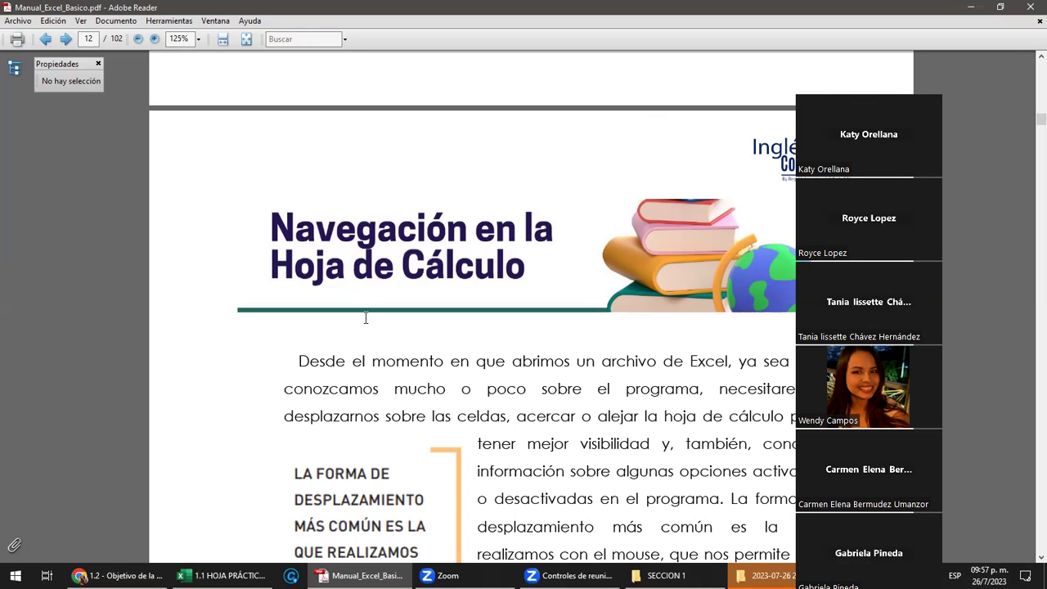
pyautogui.scroll(-1, 490, 369)
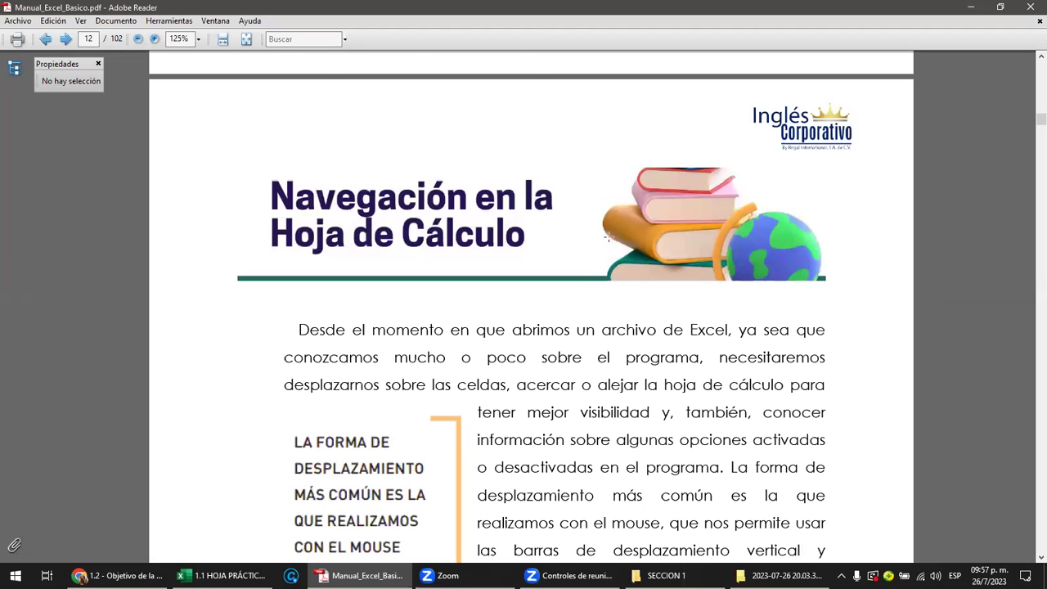
pyautogui.scroll(-5, 588, 264)
pyautogui.scroll(-1, 588, 265)
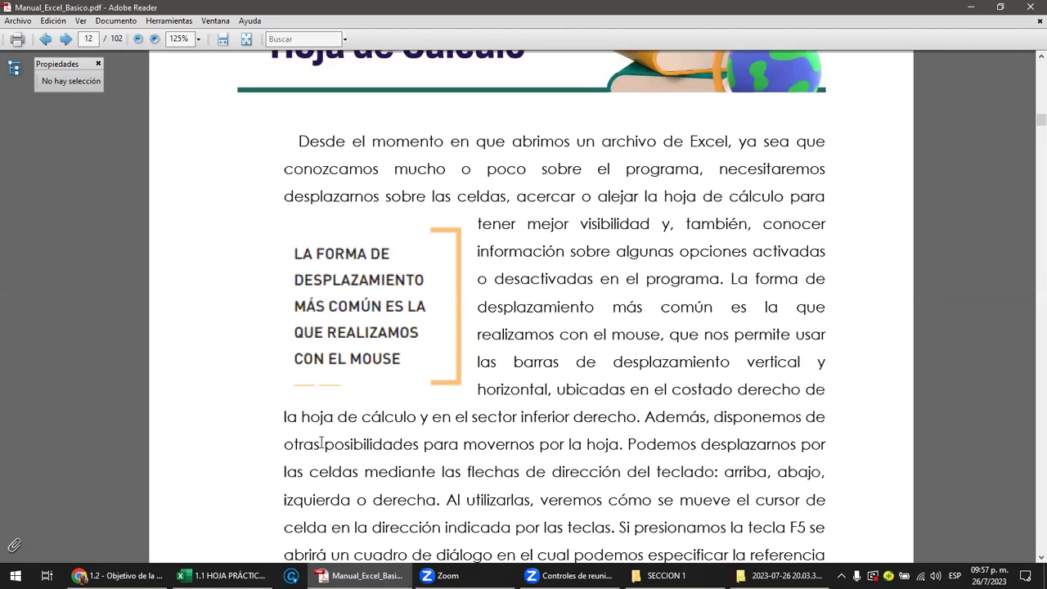
# Step: In the online course, advance past Videoconferencia #2 and the class 1-2 forum to lesson 1.3
pyautogui.click(118, 575)
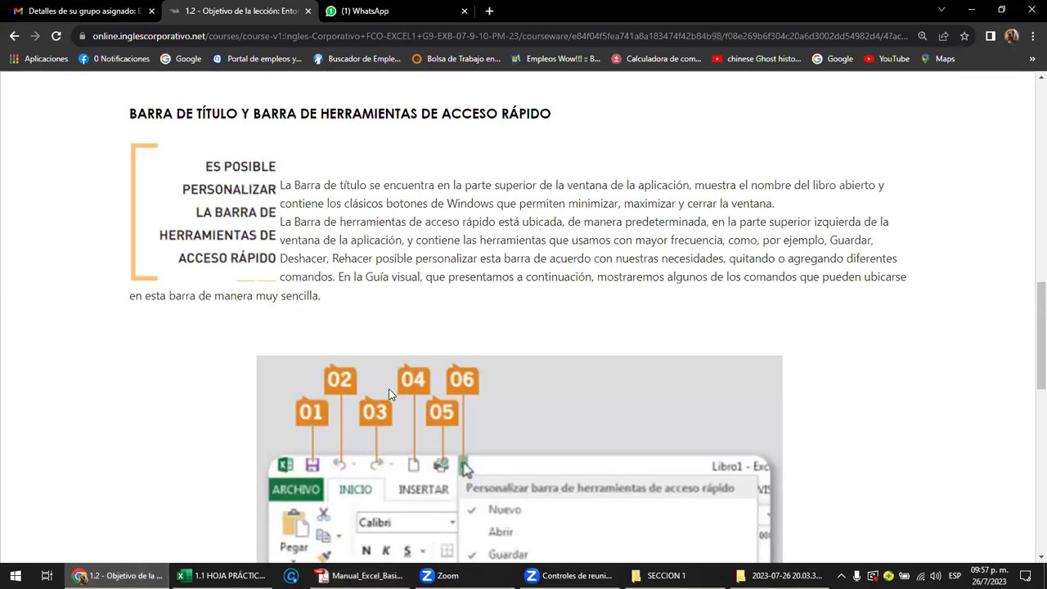
pyautogui.scroll(-1, 448, 348)
pyautogui.scroll(-7, 449, 349)
pyautogui.scroll(-2, 490, 360)
pyautogui.scroll(-1, 531, 368)
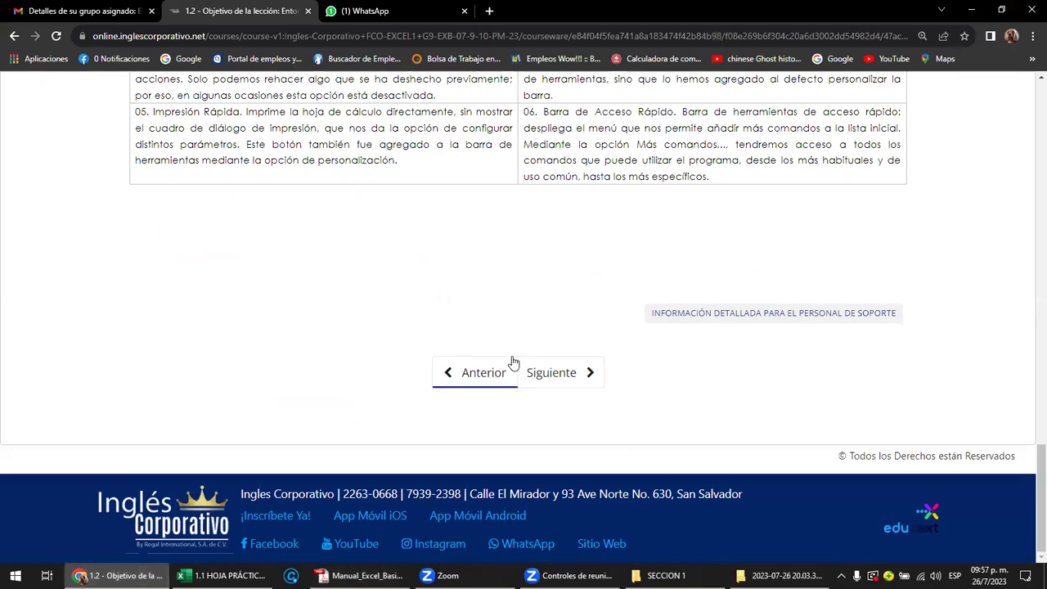
pyautogui.click(543, 370)
pyautogui.scroll(-2, 543, 367)
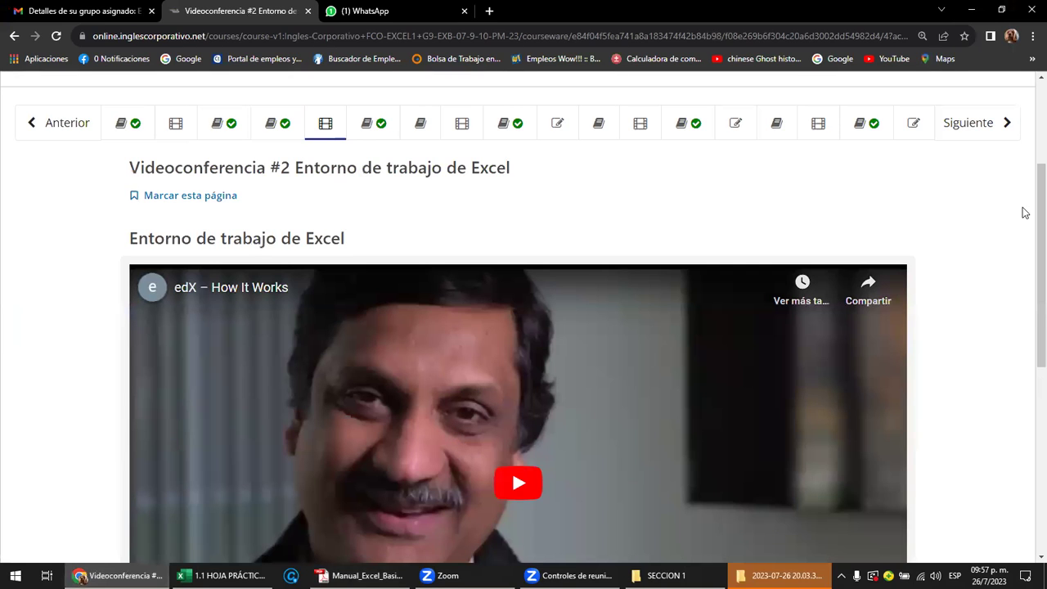
pyautogui.click(988, 127)
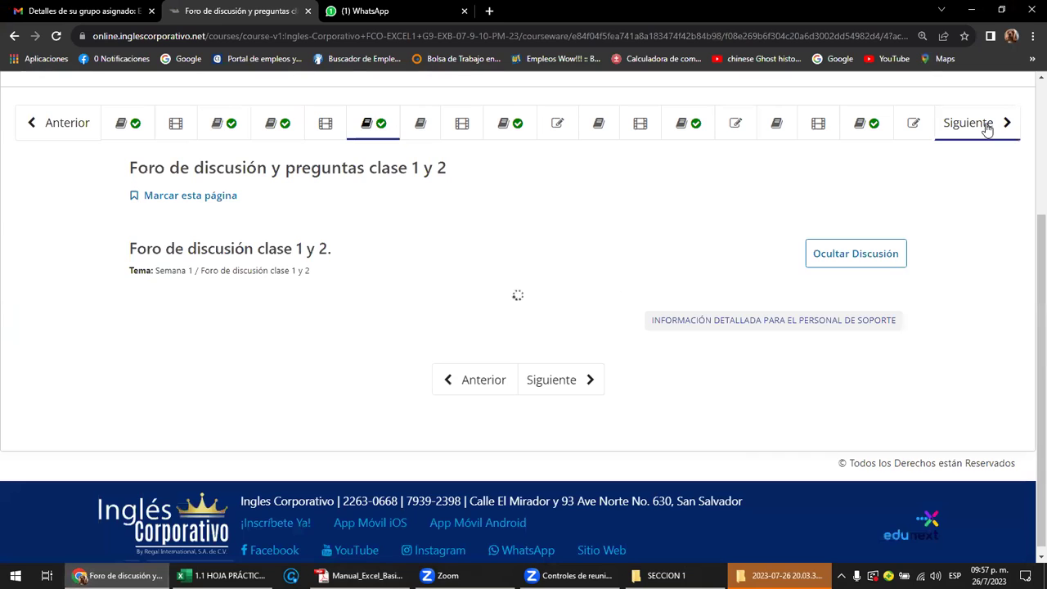
pyautogui.click(980, 129)
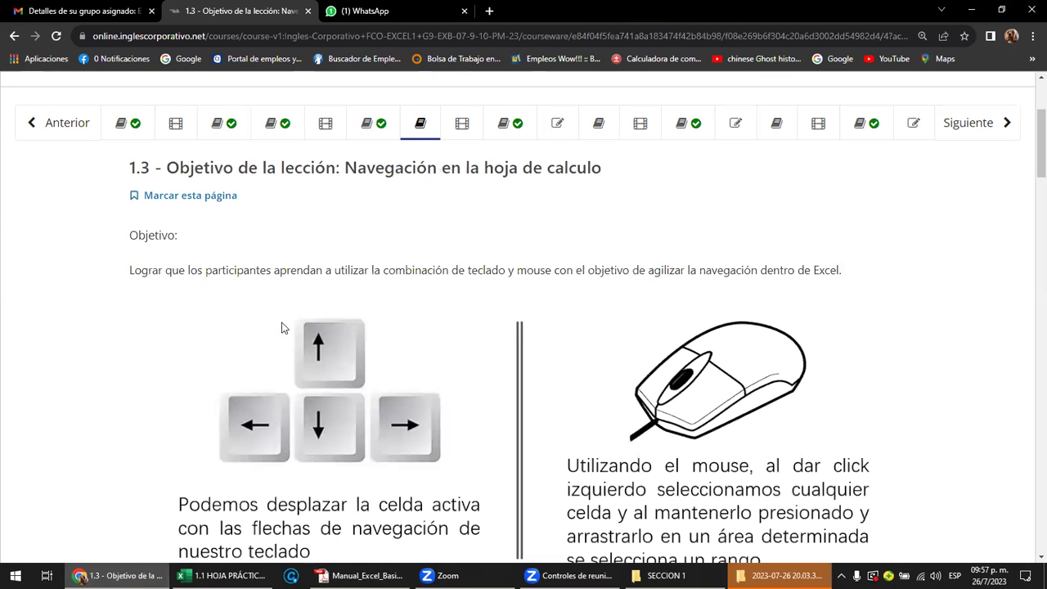
# Step: Scroll lesson 1.3 down to the Shift + arrows slide on selecting contiguous areas
pyautogui.scroll(-1, 346, 327)
pyautogui.scroll(-2, 347, 328)
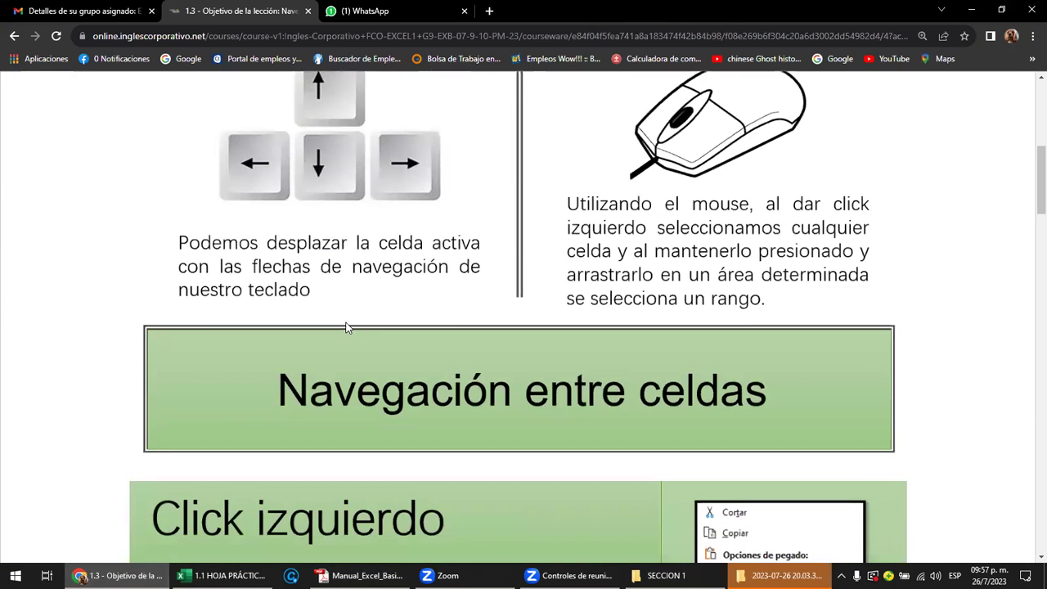
pyautogui.scroll(-1, 349, 328)
pyautogui.scroll(-2, 349, 327)
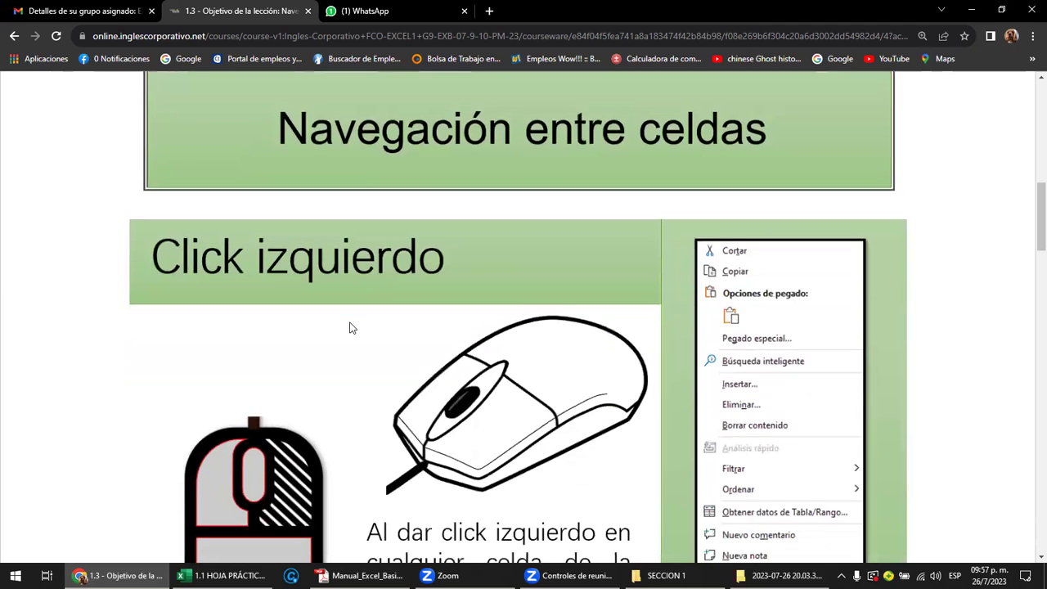
pyautogui.scroll(-2, 350, 328)
pyautogui.scroll(-3, 350, 327)
pyautogui.scroll(-2, 351, 327)
pyautogui.scroll(-2, 349, 328)
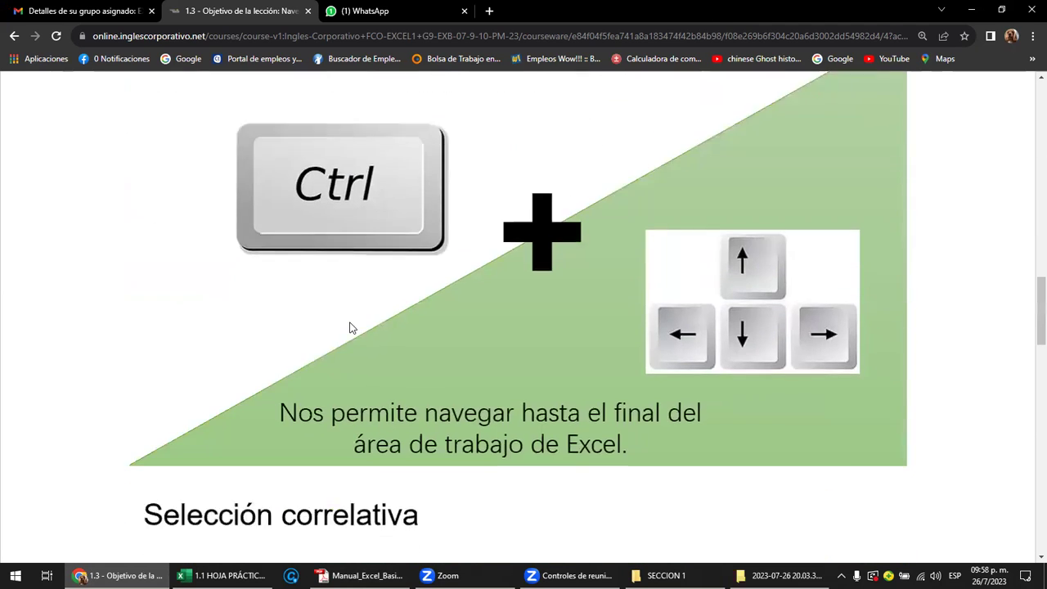
pyautogui.scroll(-3, 348, 327)
pyautogui.scroll(-2, 348, 327)
pyautogui.scroll(-1, 348, 327)
# Step: Back in the workbook, click cells B5, B4, D4, B7, D9, then drag-select B2:G16 and return to B2
pyautogui.moveTo(222, 576)
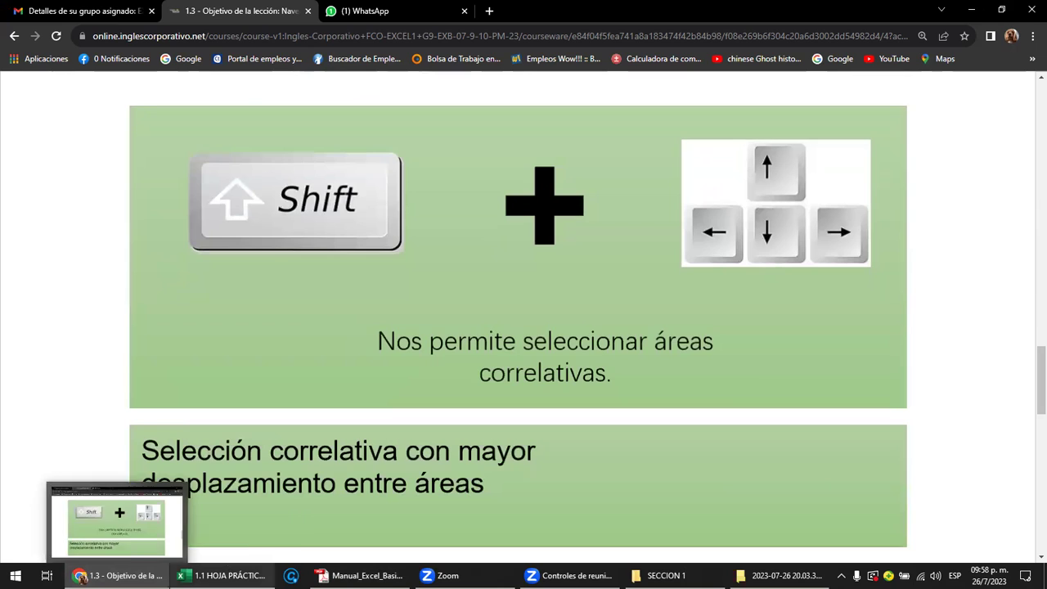
pyautogui.click(221, 524)
pyautogui.click(148, 235)
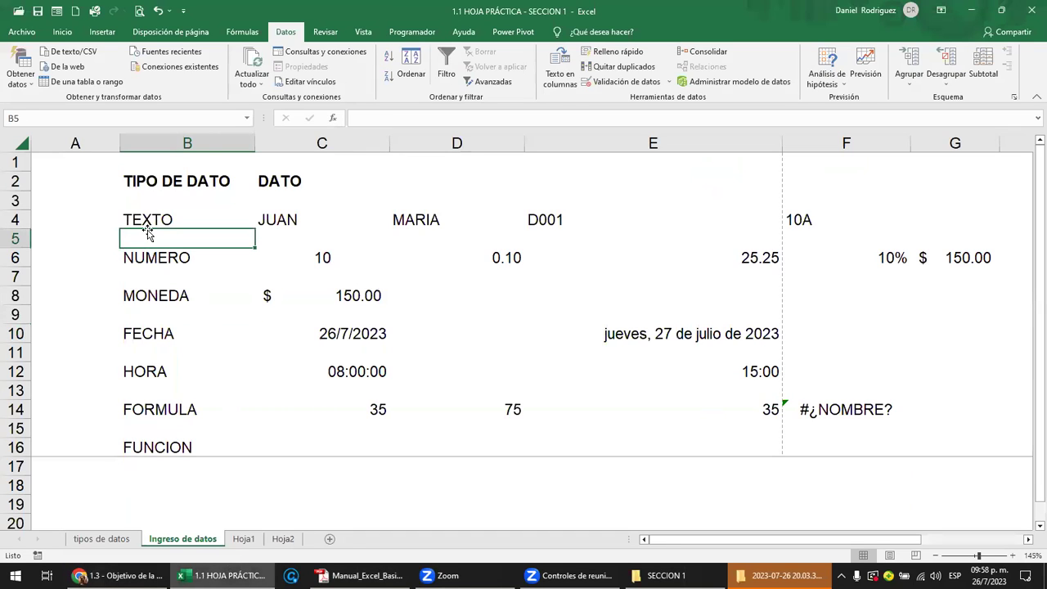
pyautogui.press('Up')
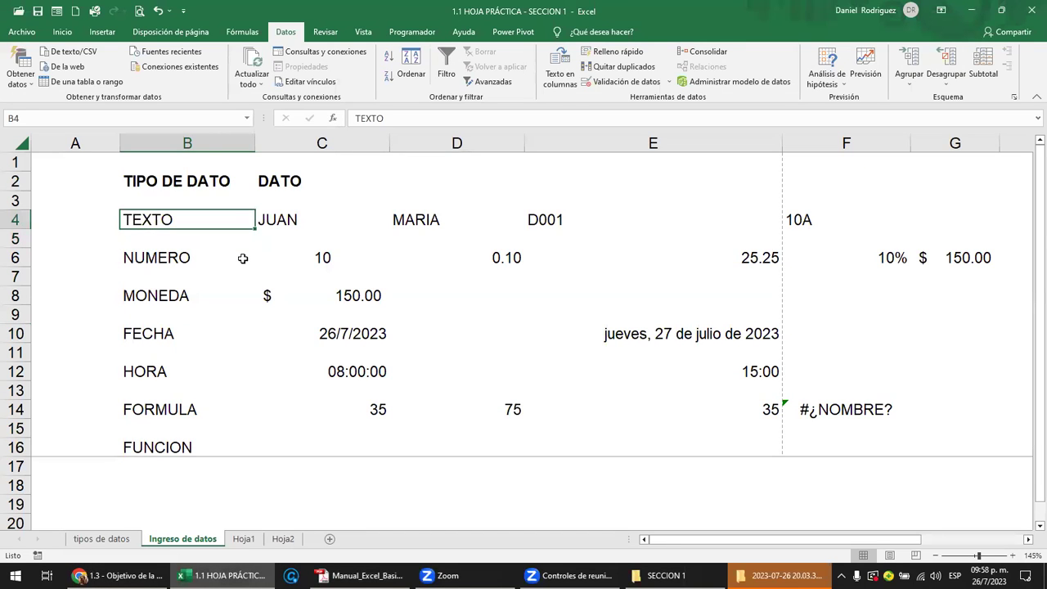
pyautogui.click(518, 218)
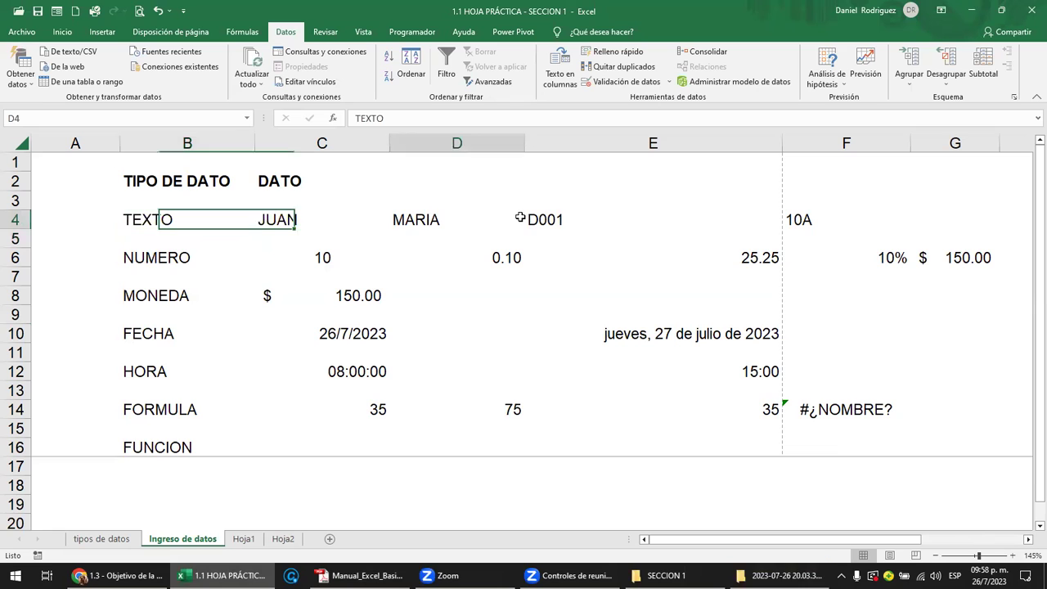
pyautogui.click(196, 278)
pyautogui.click(428, 315)
pyautogui.click(140, 176)
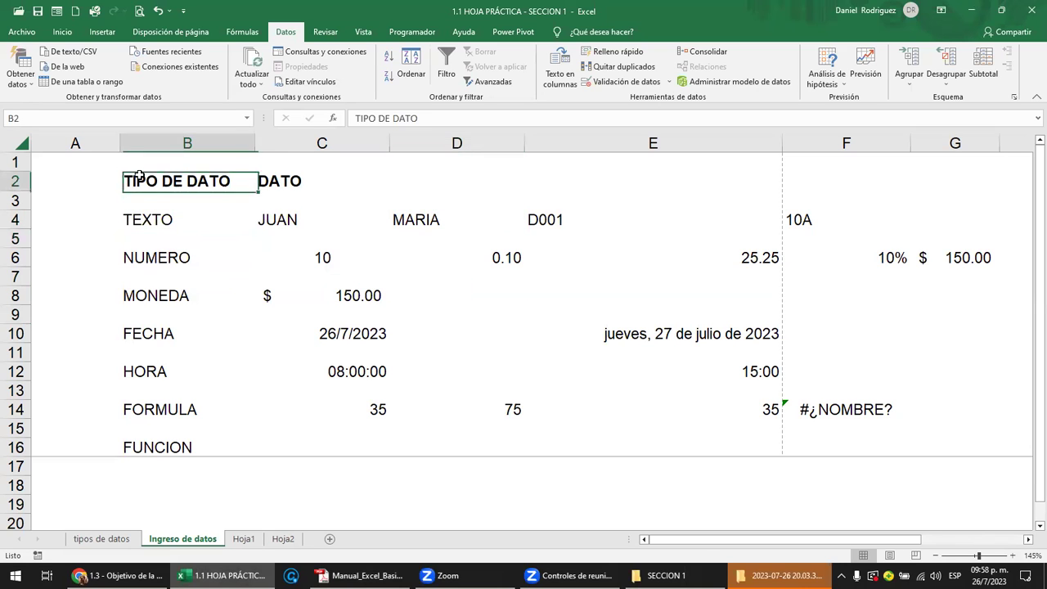
pyautogui.moveTo(139, 177); pyautogui.dragTo(924, 453)
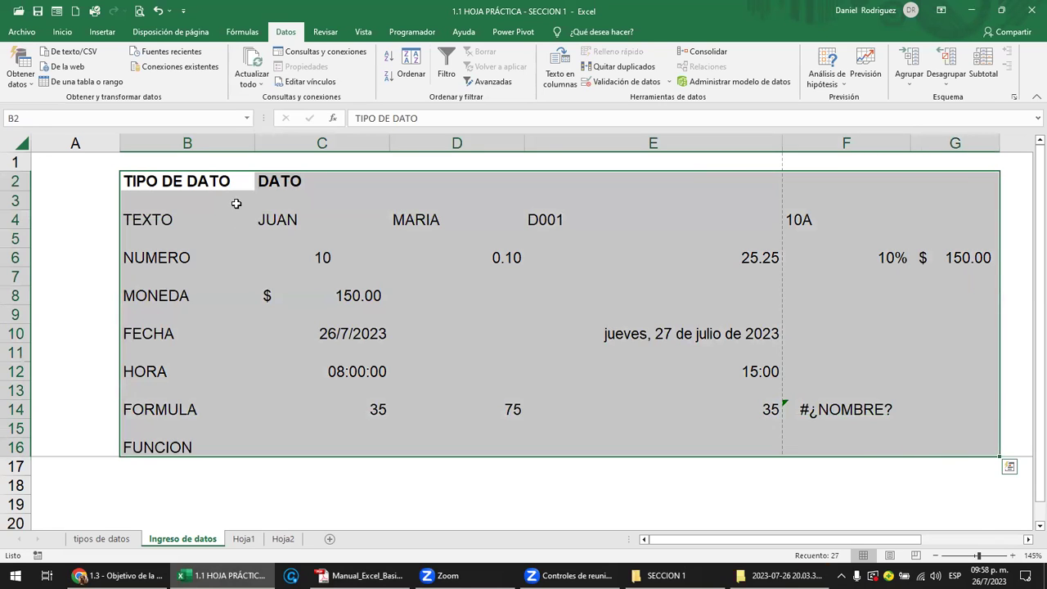
pyautogui.click(193, 181)
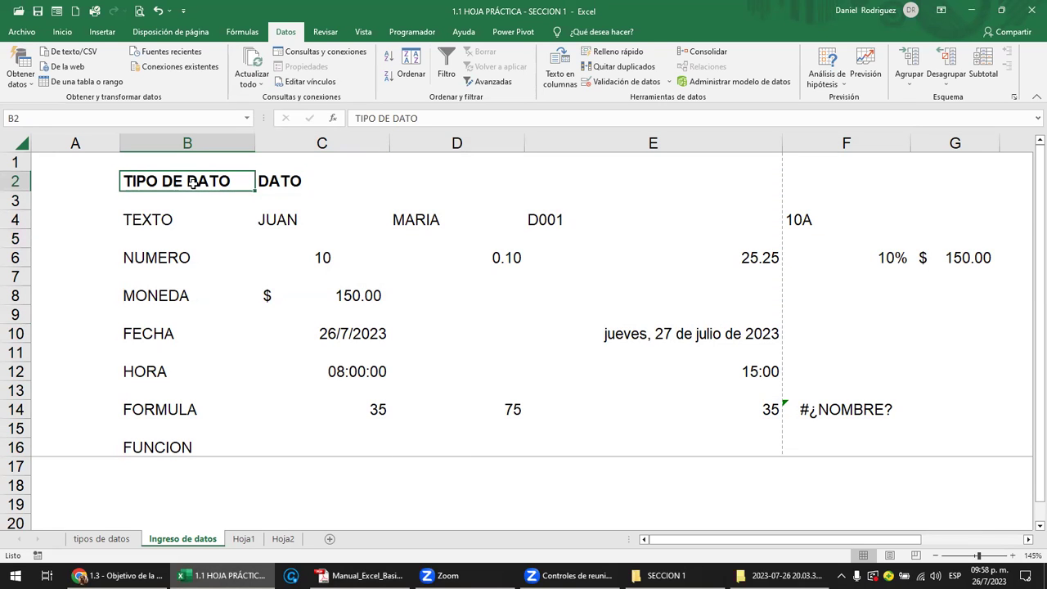
# Step: Practise arrow and Shift+Down moves in column B, plus Ctrl+Right to XFD16 and Ctrl+Left back
pyautogui.press('Right')
pyautogui.press('Right')
pyautogui.press('Right')
pyautogui.press('Left')
pyautogui.press('Left')
pyautogui.press('Left')
pyautogui.hotkey('shift', 'Down')
pyautogui.hotkey('shift', 'Down')
pyautogui.press('Down')
pyautogui.press('Down')
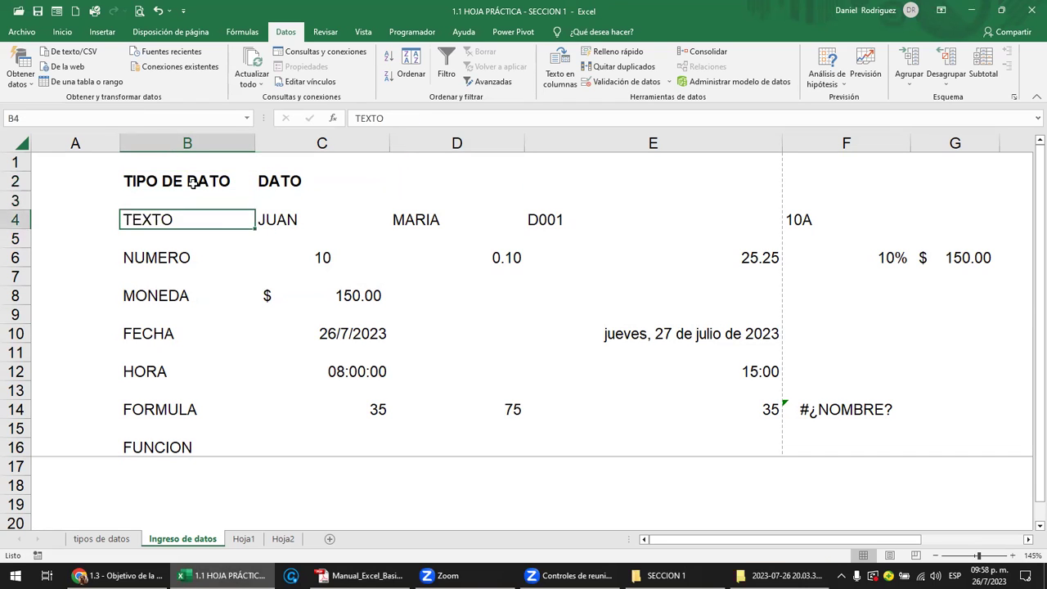
pyautogui.press('Up')
pyautogui.press('Up')
pyautogui.hotkey('shift', 'Down')
pyautogui.press('Down')
pyautogui.press('Up')
pyautogui.hotkey('ctrl', 'Down')
pyautogui.hotkey('ctrl', 'Down')
pyautogui.hotkey('ctrl', 'Down')
pyautogui.hotkey('ctrl', 'Down')
pyautogui.hotkey('ctrl', 'Down')
pyautogui.hotkey('ctrl', 'Down')
pyautogui.hotkey('ctrl', 'Down')
pyautogui.hotkey('ctrl', 'Right')
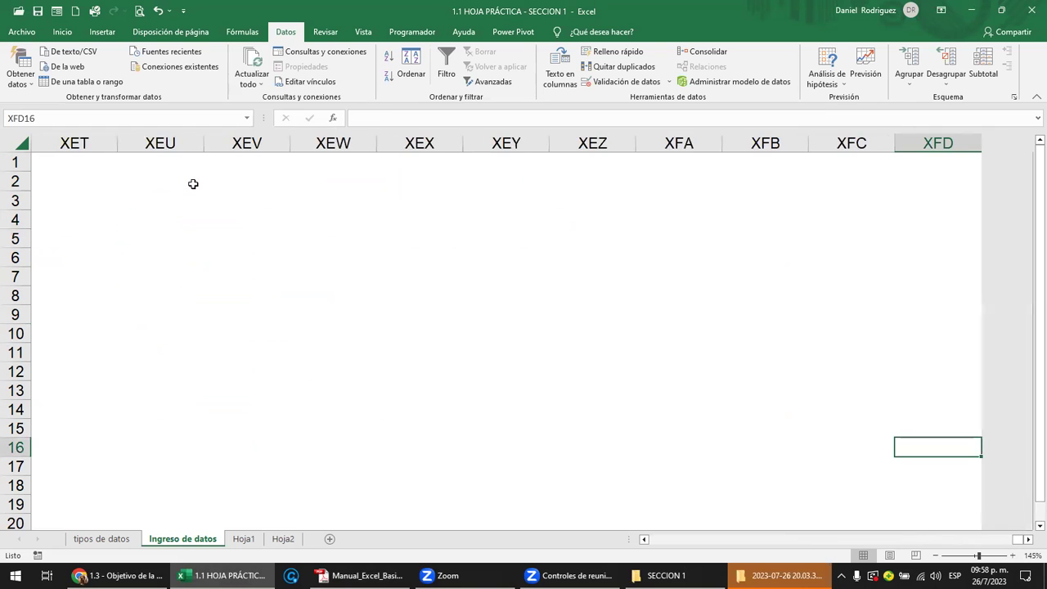
pyautogui.hotkey('ctrl', 'Left')
pyautogui.press('Up')
pyautogui.press('Up')
pyautogui.press('Up')
pyautogui.press('Up')
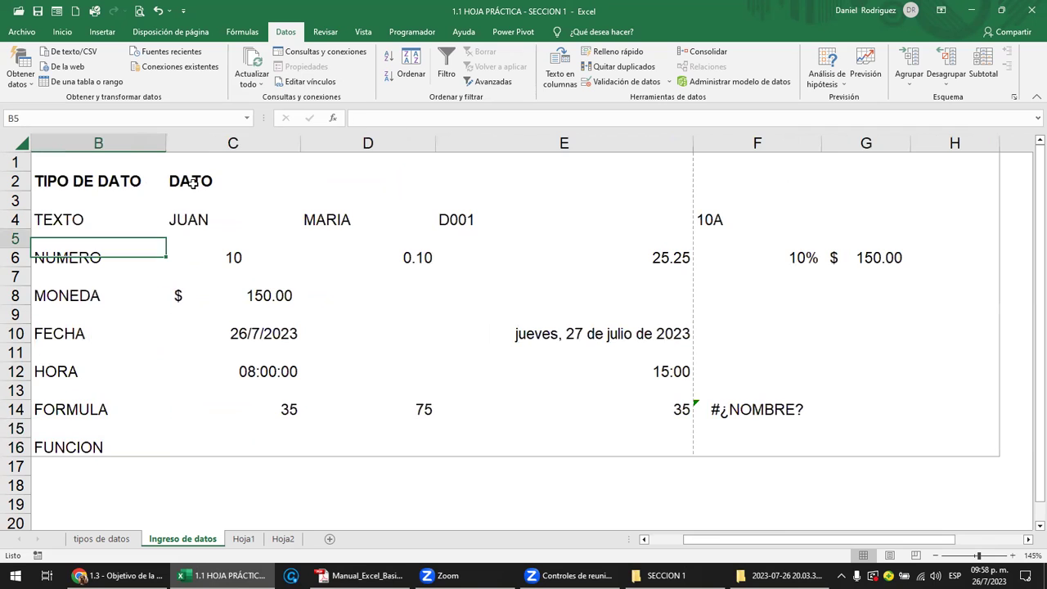
pyautogui.press('Up')
pyautogui.press('Up')
pyautogui.press('Left')
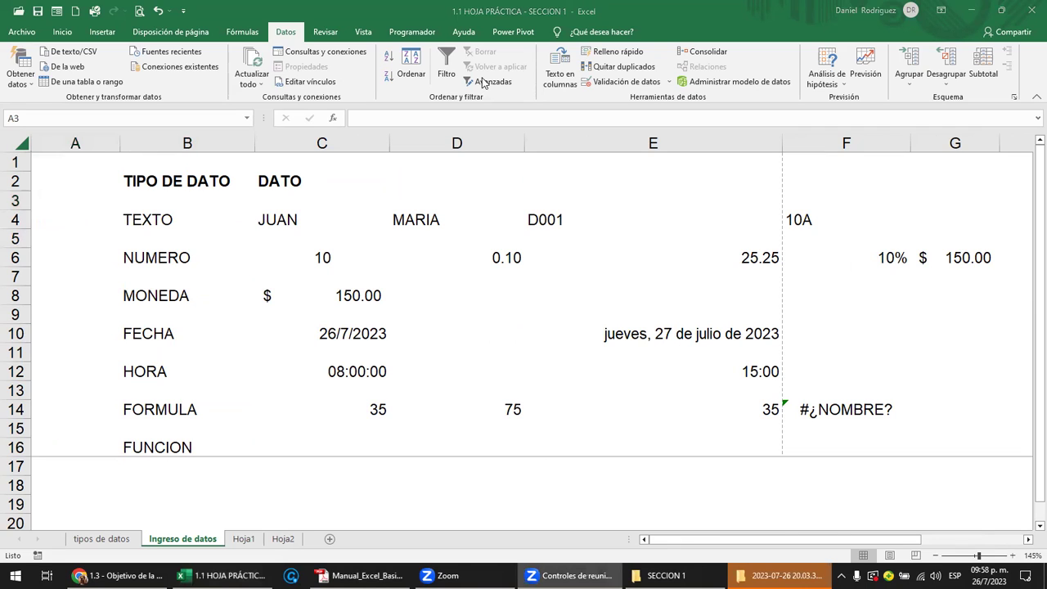
# Step: From TEXTO in B4, arrow around to D4 and up column B to TIPO DE DATO in B2
pyautogui.click(183, 226)
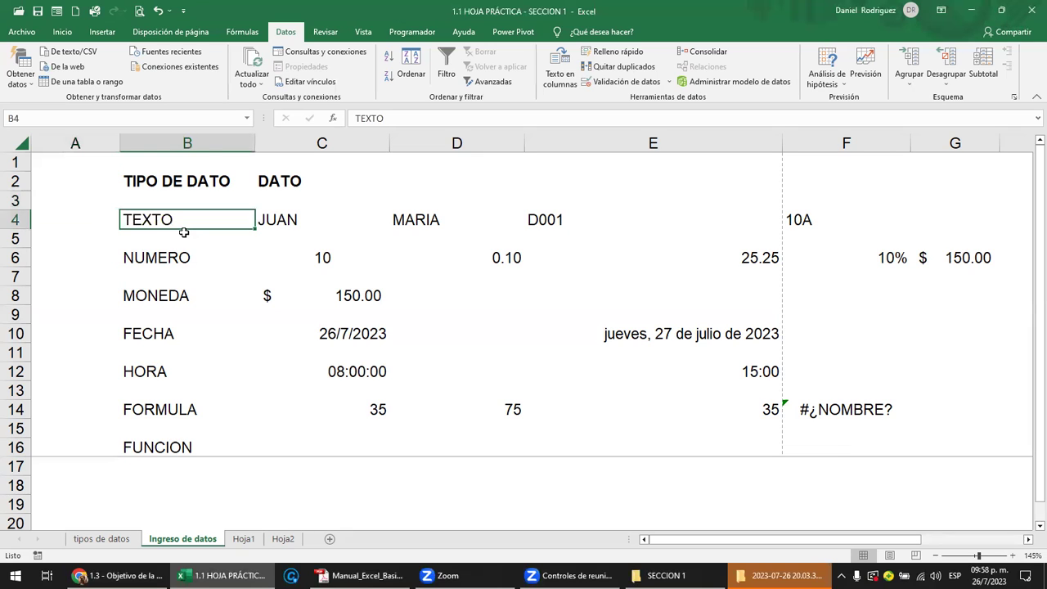
pyautogui.press('Down')
pyautogui.press('Up')
pyautogui.press('Right')
pyautogui.press('Right')
pyautogui.press('Left')
pyautogui.press('Left')
pyautogui.press('Up')
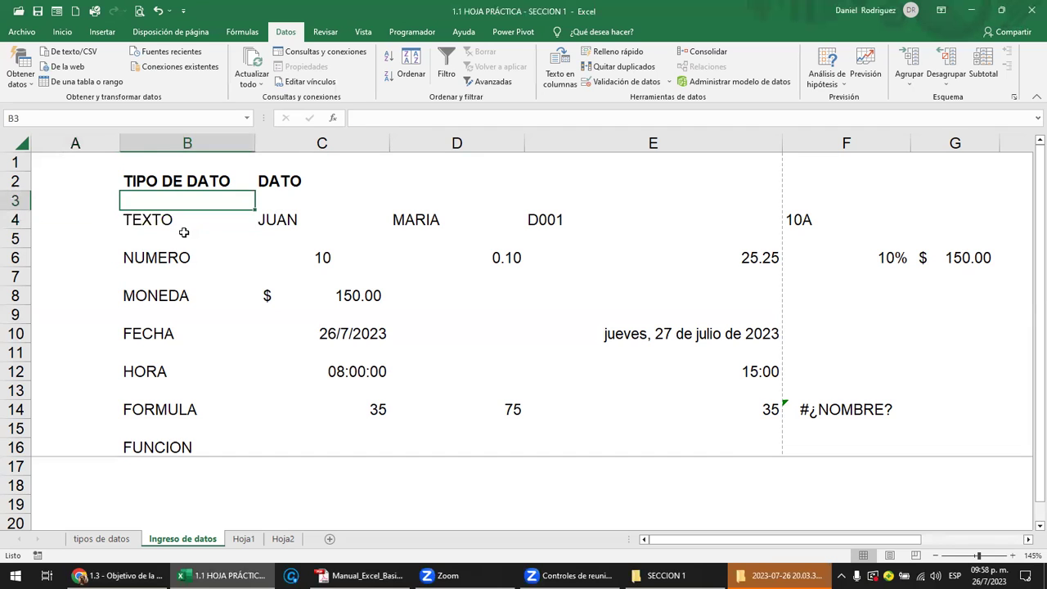
pyautogui.press('Up')
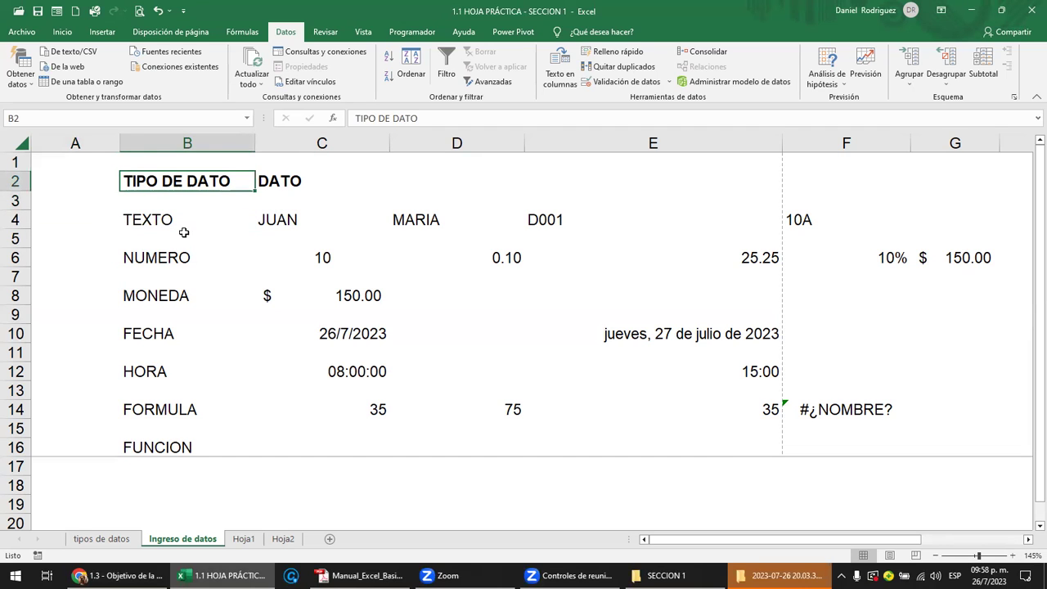
pyautogui.press('Down')
pyautogui.press('Down')
pyautogui.press('Up')
# Step: Jump down column B with Ctrl+Down, then extend the selection upward with repeated Ctrl+Shift+Up to B2:B16
pyautogui.press('Up')
pyautogui.hotkey('shift', 'Down')
pyautogui.press('Up')
pyautogui.hotkey('ctrl', 'Down')
pyautogui.hotkey('ctrl', 'Down')
pyautogui.hotkey('ctrl', 'Down')
pyautogui.hotkey('ctrl', 'Down')
pyautogui.hotkey('ctrl', 'Down')
pyautogui.hotkey('ctrl', 'Down')
pyautogui.hotkey('ctrl', 'Down')
pyautogui.hotkey('ctrl', 'Down')
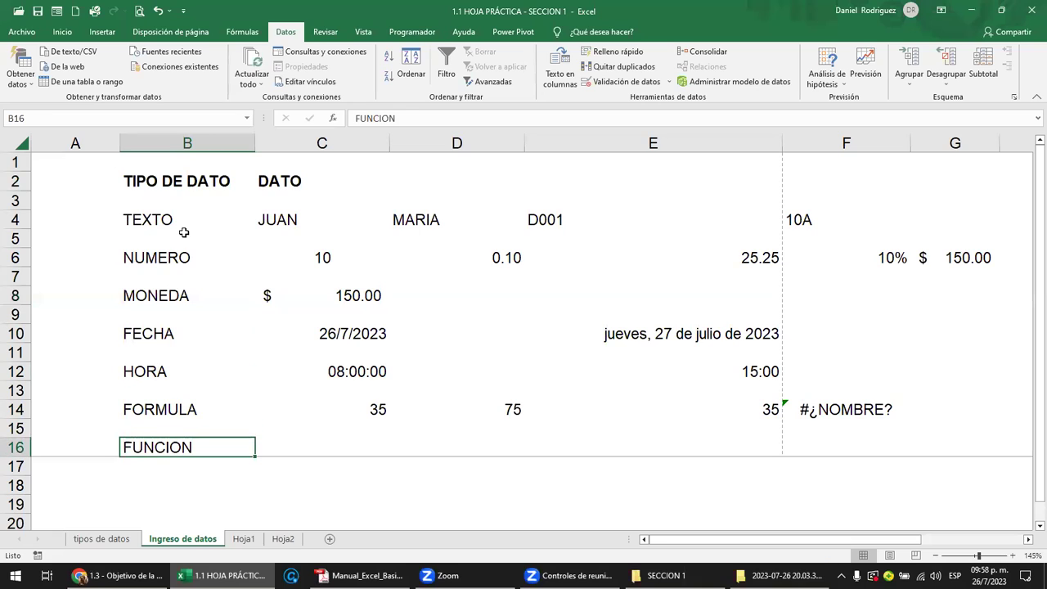
pyautogui.hotkey('ctrl', 'shift', 'Up')
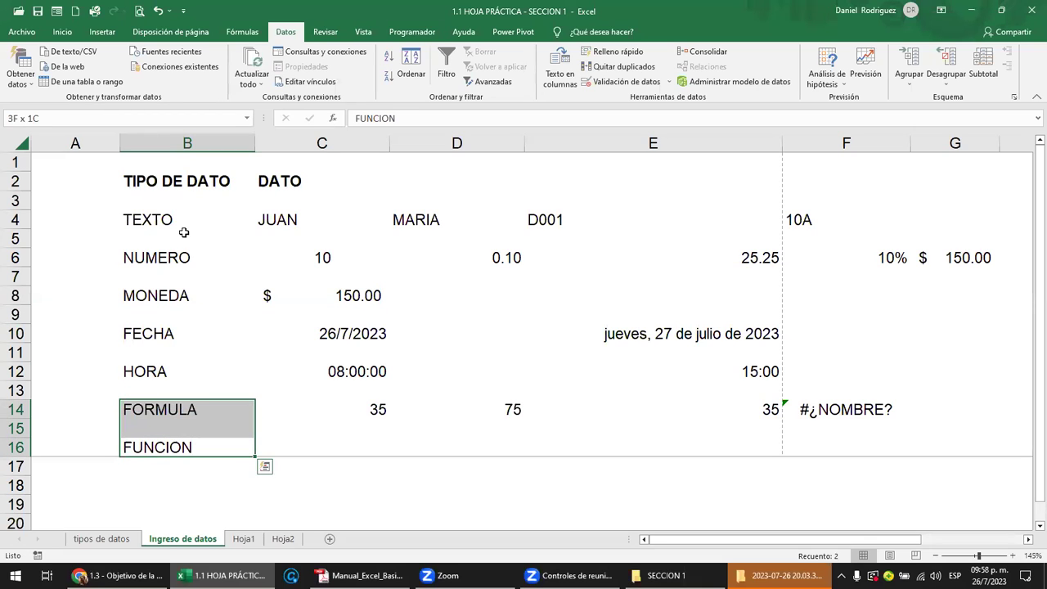
pyautogui.hotkey('ctrl', 'shift', 'Up')
pyautogui.hotkey('ctrl', 'shift', 'Up')
pyautogui.hotkey('ctrl', 'shift', 'Up')
pyautogui.hotkey('ctrl', 'shift', 'Up')
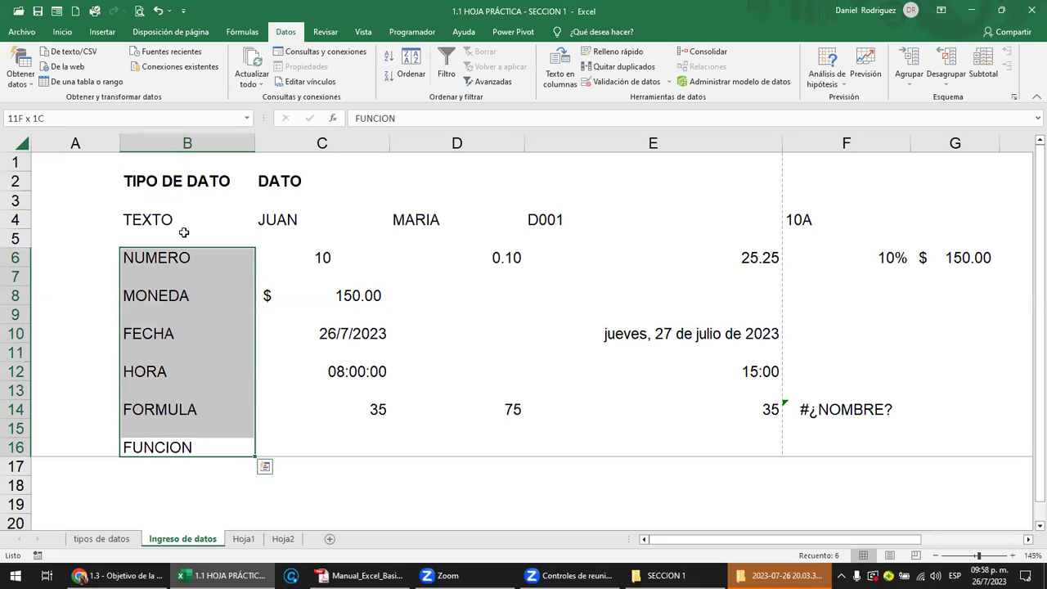
pyautogui.hotkey('ctrl', 'shift', 'Up')
pyautogui.hotkey('ctrl', 'shift', 'Up')
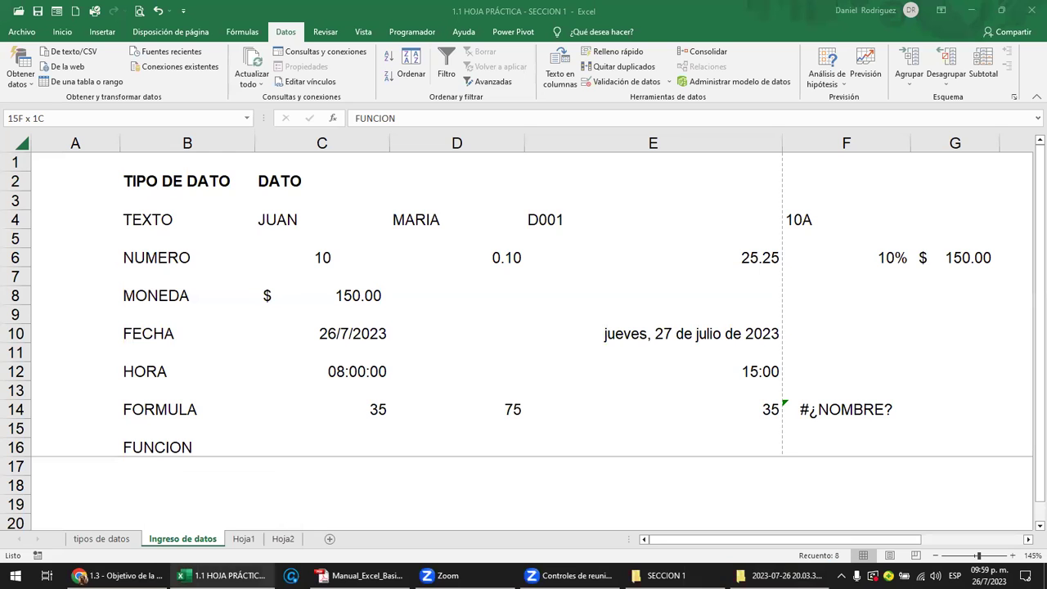
# Step: Scroll through the manual's Navegación en la Hoja de Cálculo page, then return to the course lesson
pyautogui.click(360, 575)
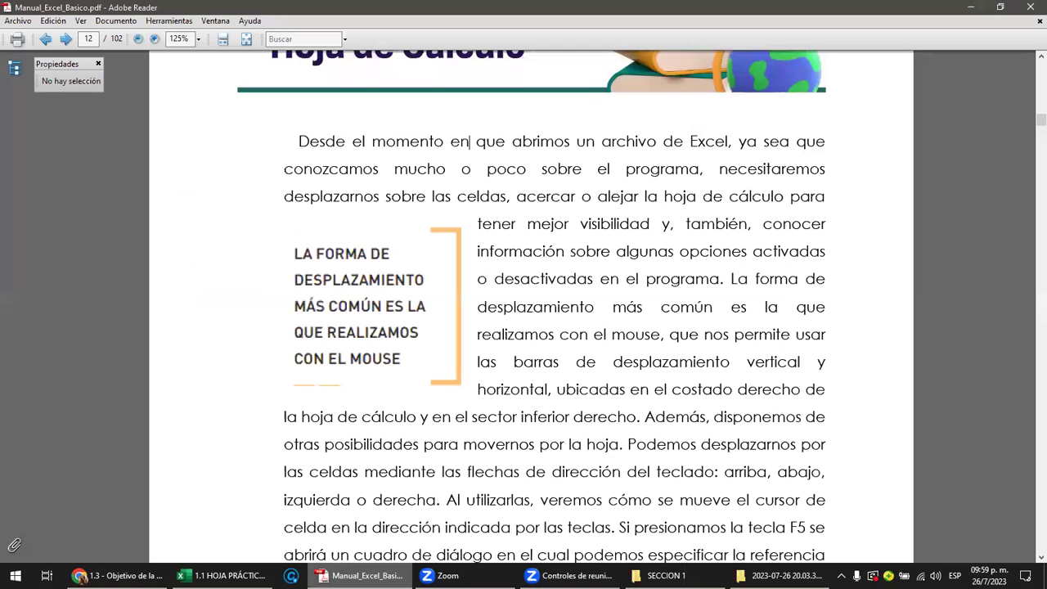
pyautogui.scroll(-2, 386, 428)
pyautogui.scroll(-2, 392, 430)
pyautogui.scroll(-1, 410, 431)
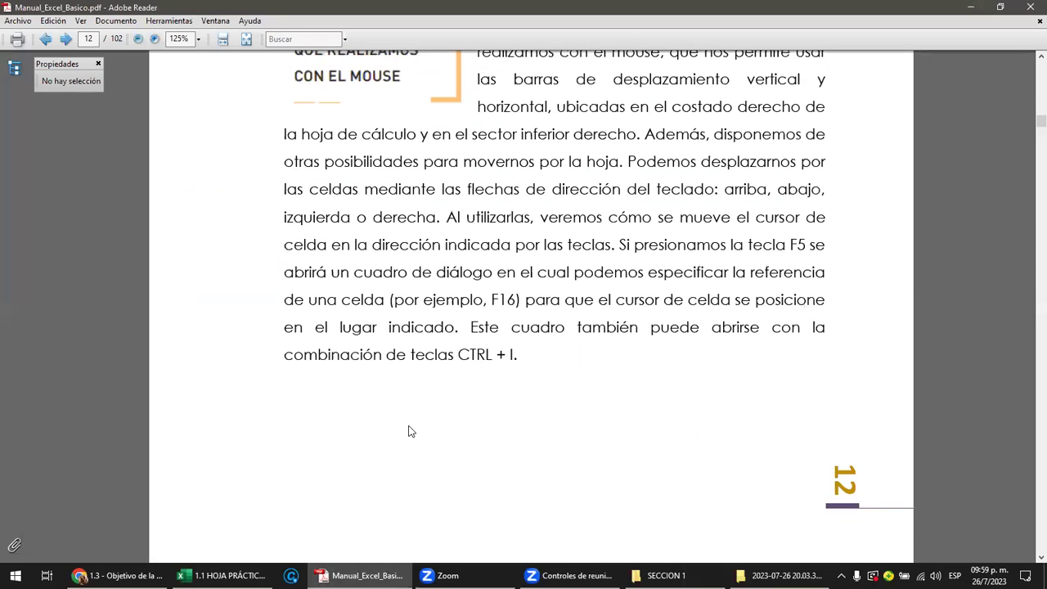
pyautogui.scroll(2, 407, 424)
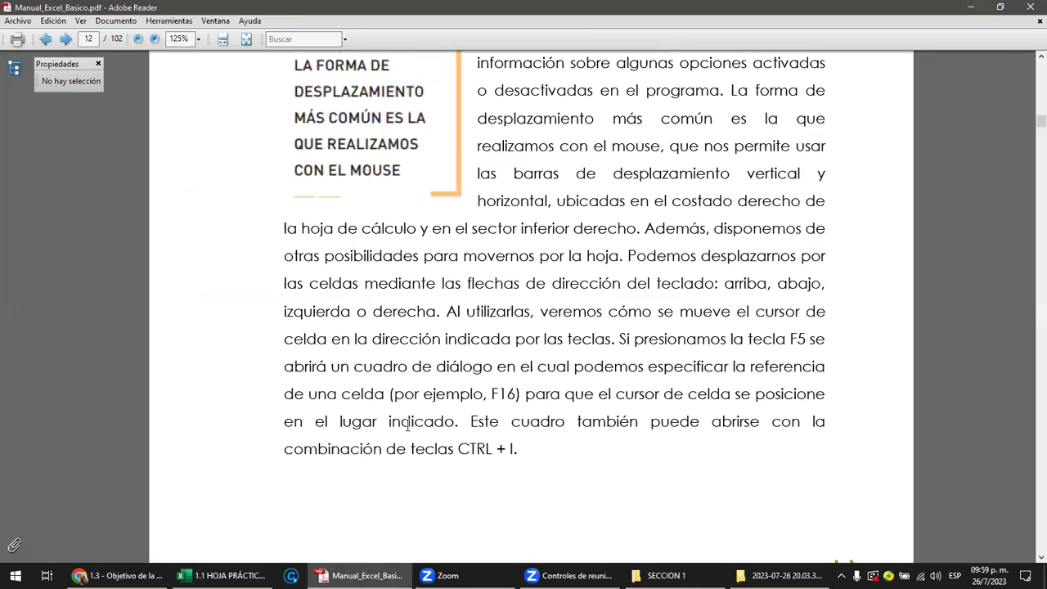
pyautogui.scroll(3, 407, 424)
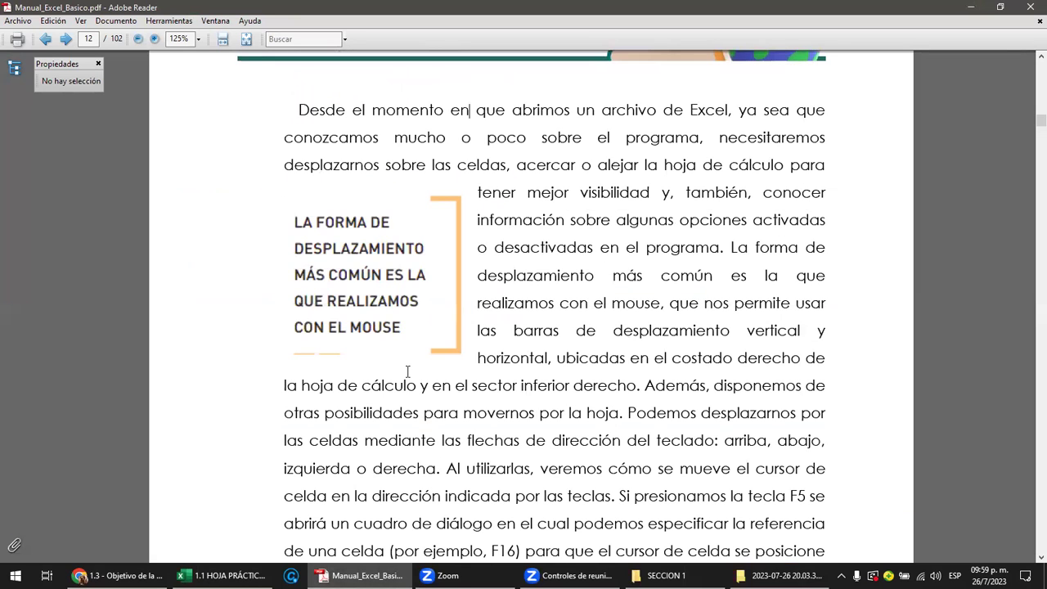
pyautogui.scroll(2, 407, 371)
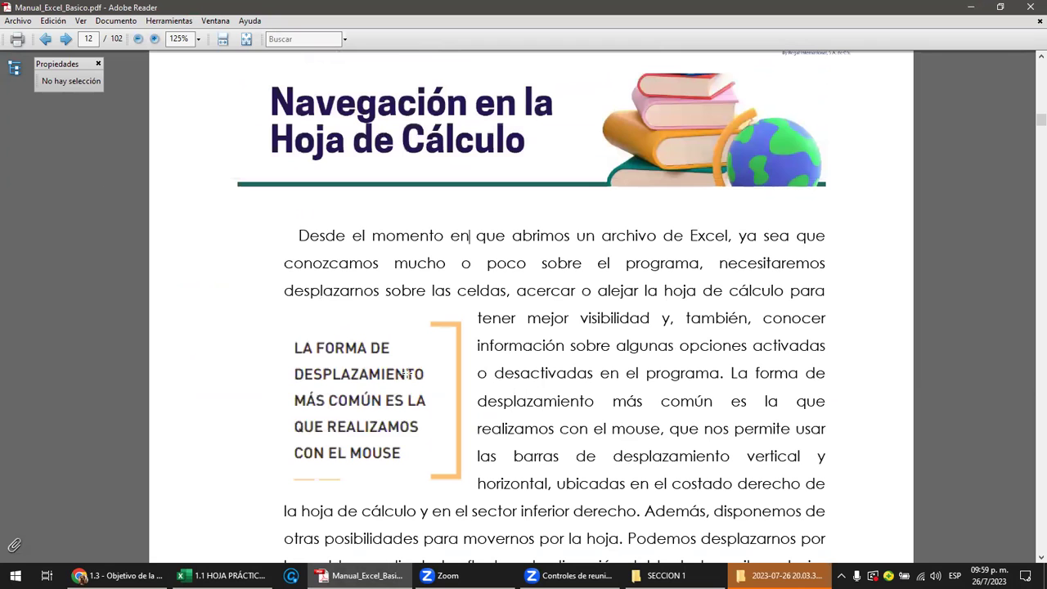
pyautogui.click(119, 575)
# Step: Scroll lesson 1.3 up to its navigation objective and back down, then switch to the Excel workbook
pyautogui.scroll(1, 305, 307)
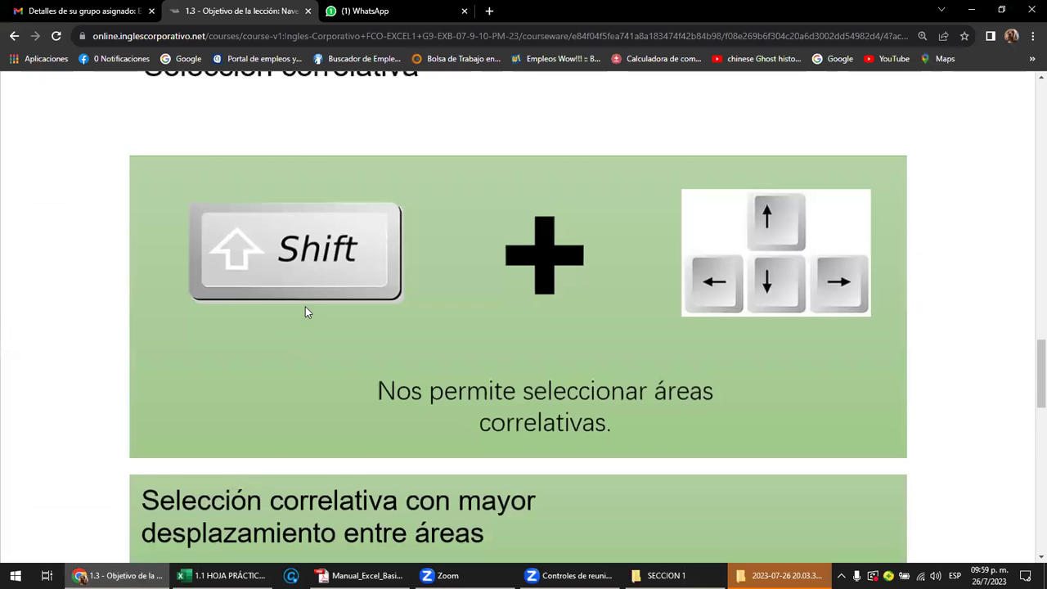
pyautogui.scroll(5, 303, 310)
pyautogui.scroll(5, 305, 307)
pyautogui.scroll(5, 307, 303)
pyautogui.scroll(3, 311, 303)
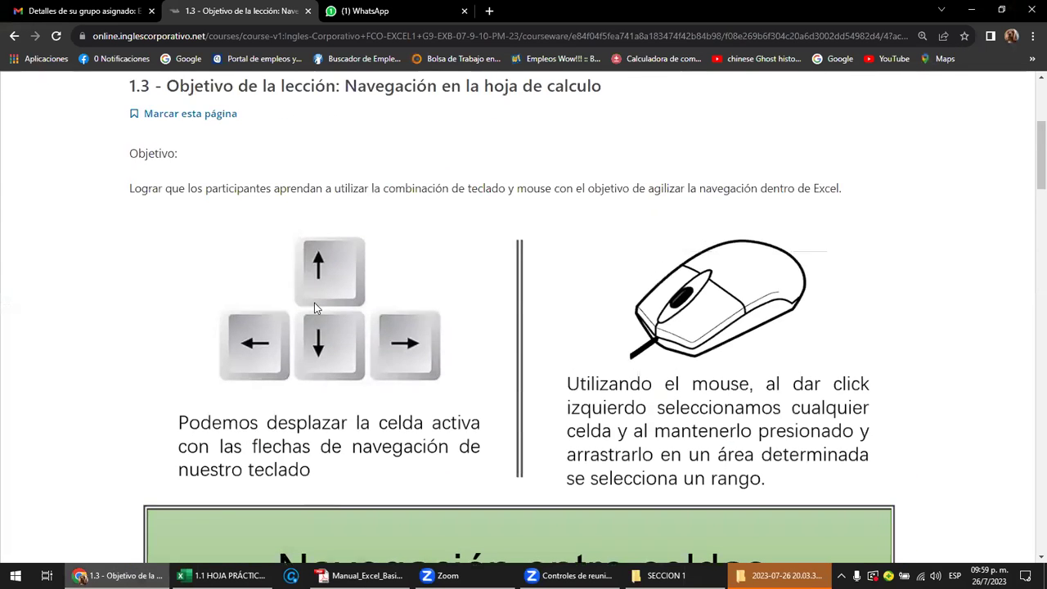
pyautogui.scroll(3, 314, 302)
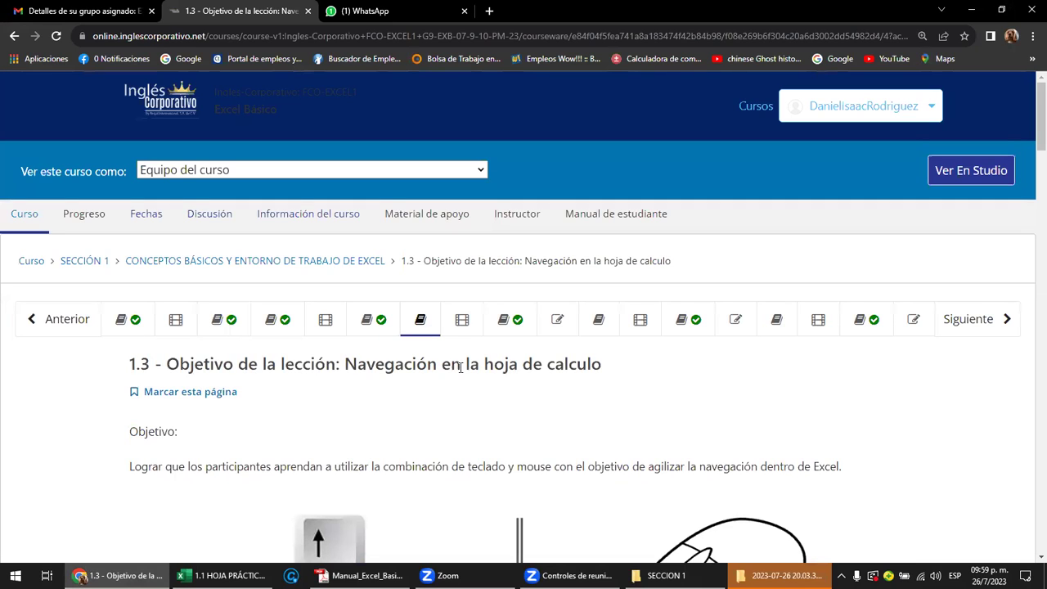
pyautogui.scroll(-2, 578, 373)
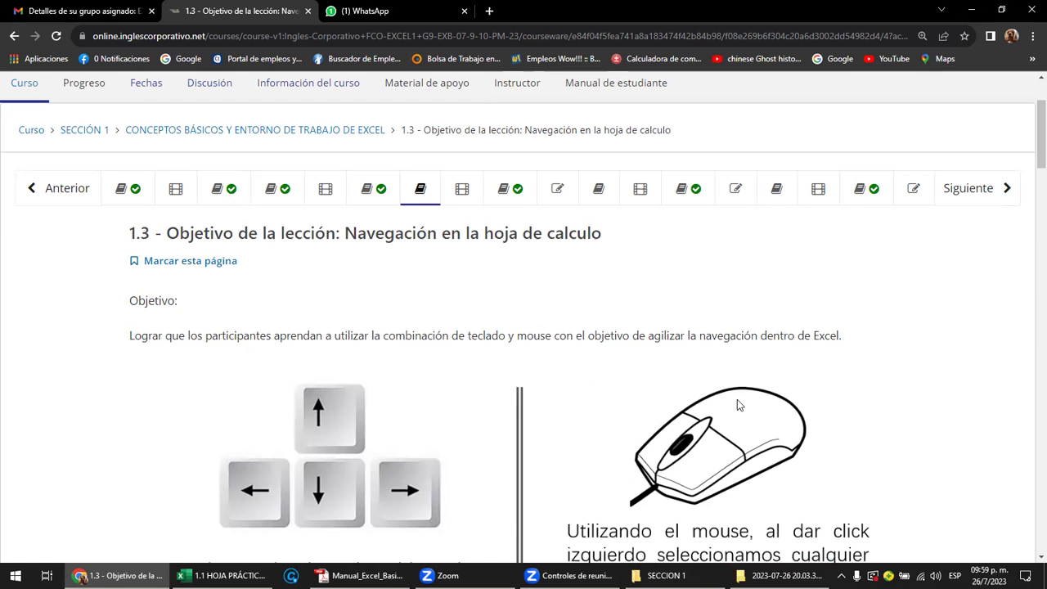
pyautogui.scroll(-4, 738, 405)
pyautogui.scroll(-1, 728, 406)
pyautogui.scroll(3, 721, 407)
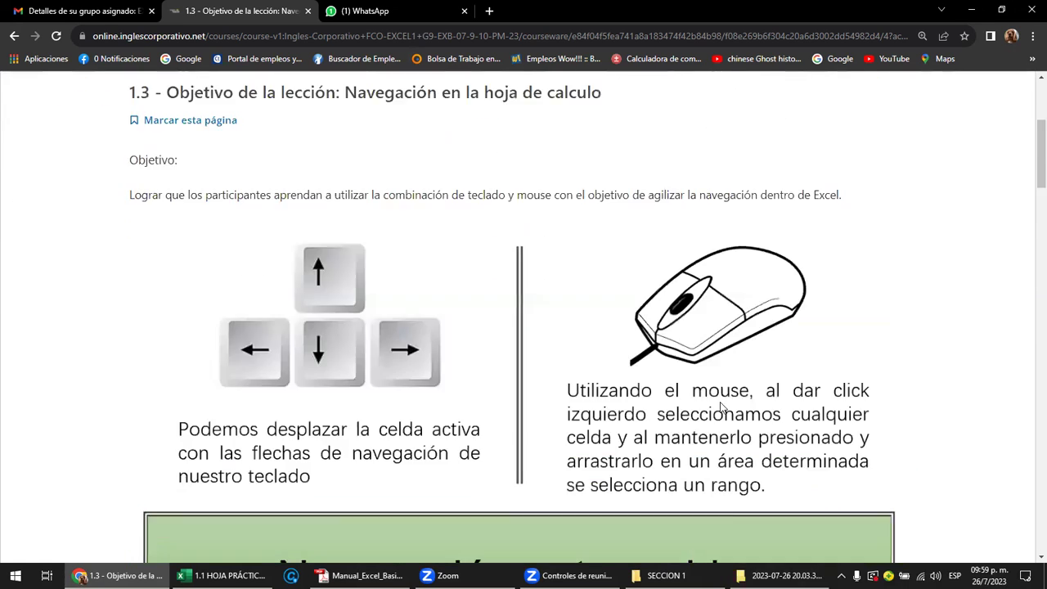
pyautogui.scroll(3, 722, 407)
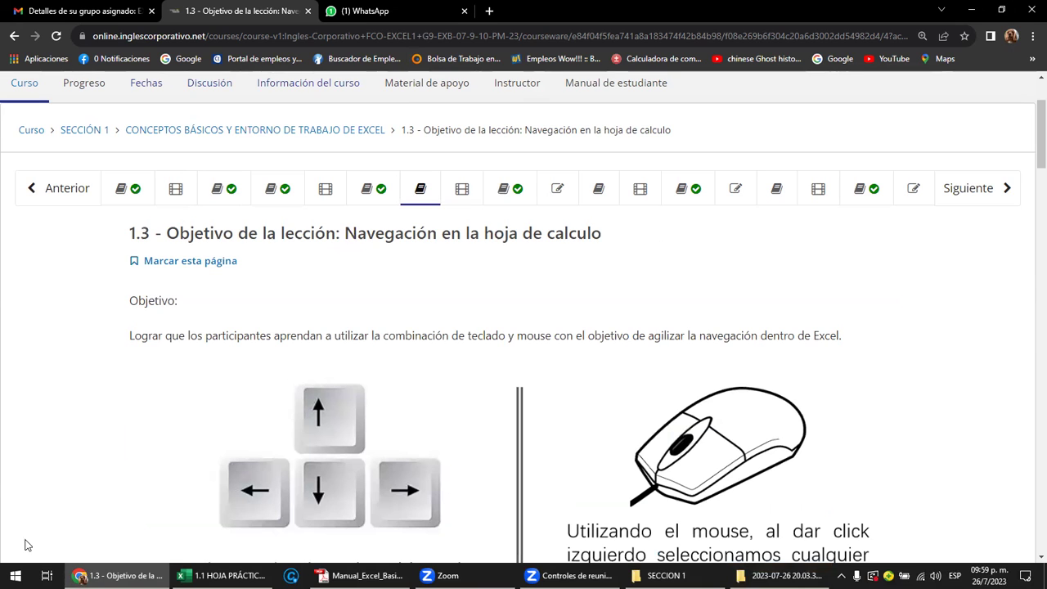
pyautogui.click(220, 576)
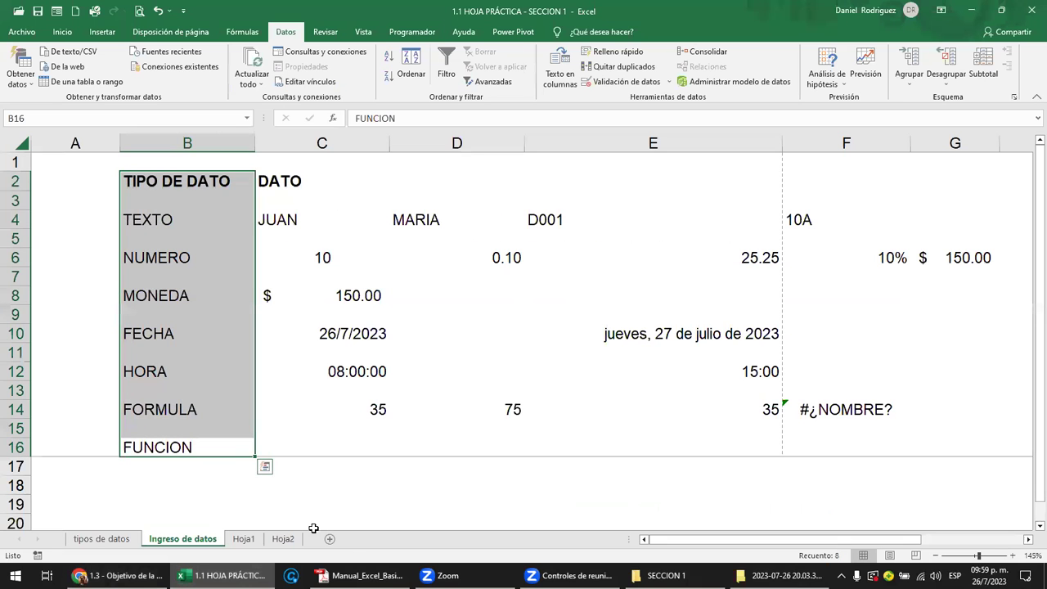
# Step: Clear the B2:B16 TIPO DE DATO selection by selecting cell B18
pyautogui.click(182, 480)
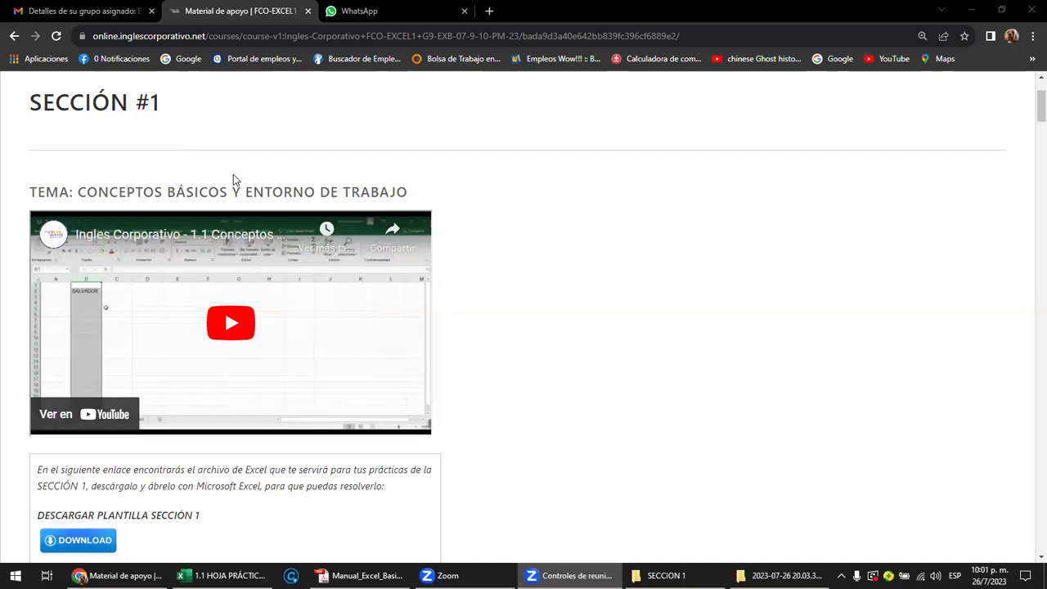
# Step: Bring up the Material de apoyo page and look at the Sección #1 template download
pyautogui.click(233, 178)
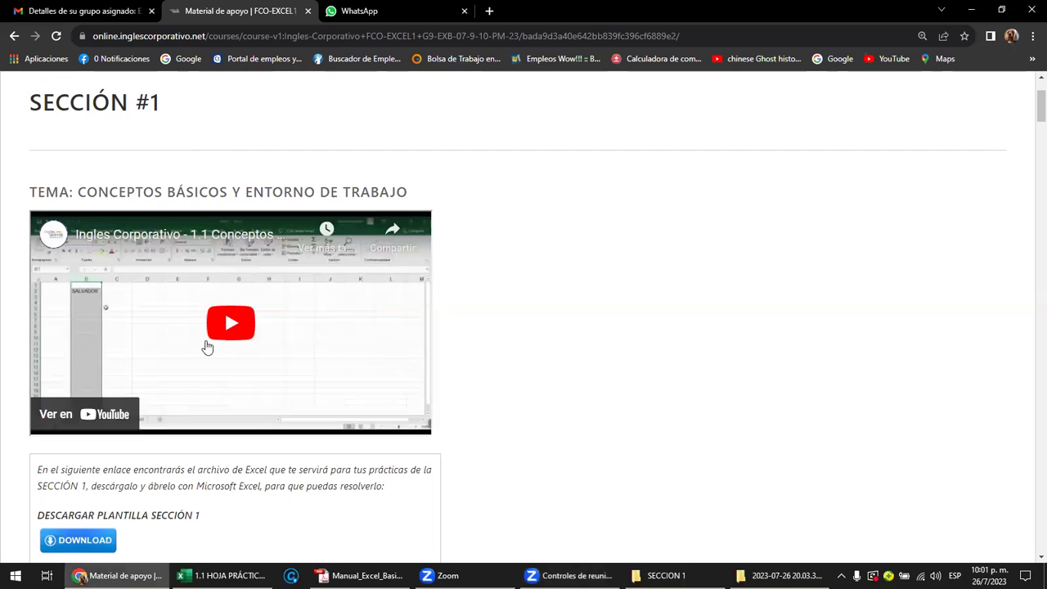
pyautogui.scroll(-1, 207, 348)
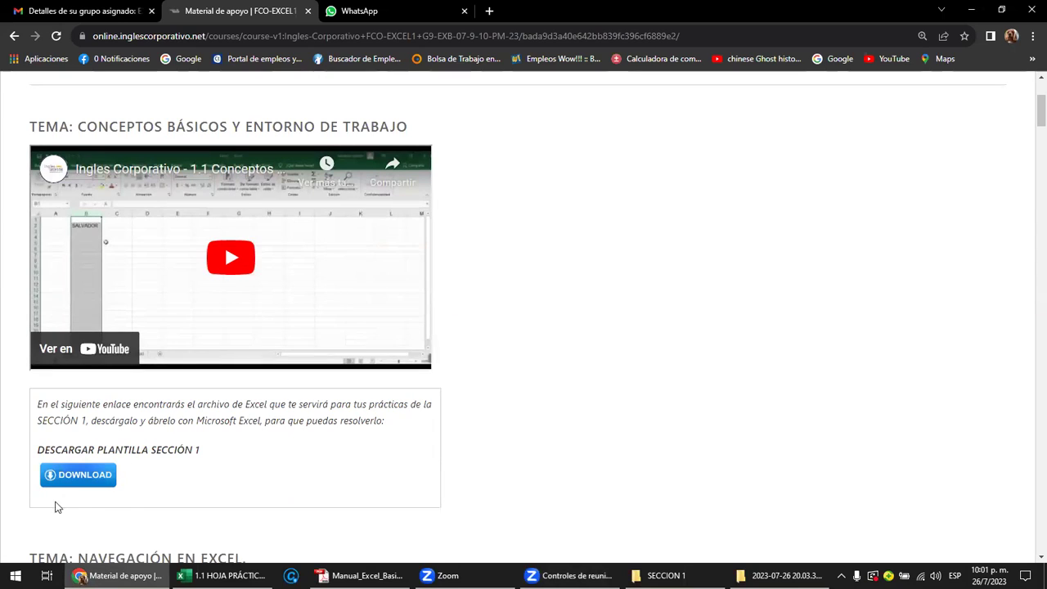
# Step: Back in Excel, move up column B to the TEXTO cell, then return to the Material de apoyo page
pyautogui.hotkey('alt', 'Tab')
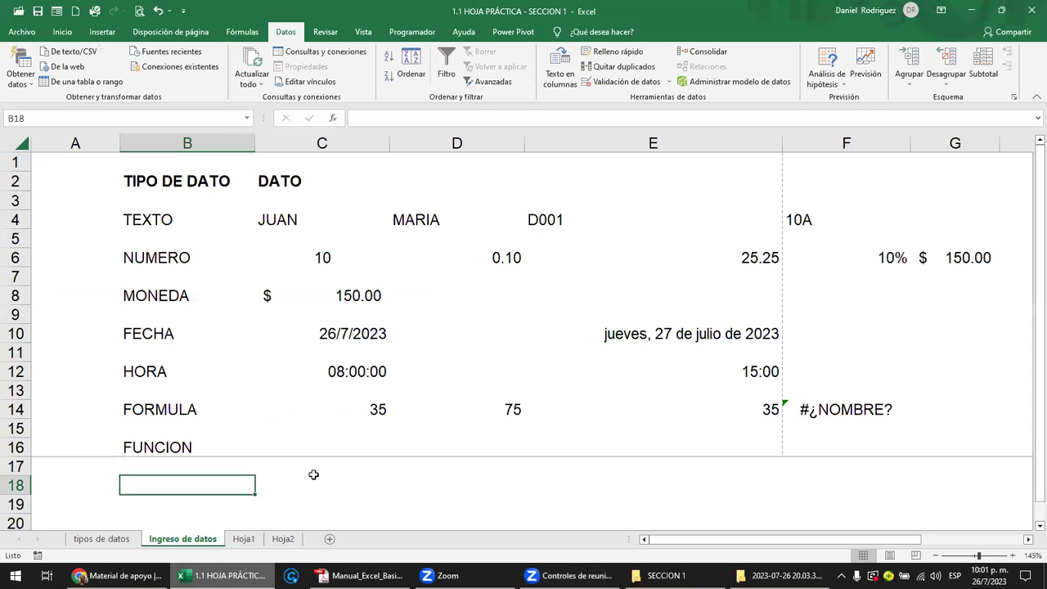
pyautogui.press('Up')
pyautogui.press('Up')
pyautogui.press('Up')
pyautogui.press('Up')
pyautogui.press('Up')
pyautogui.press('Up')
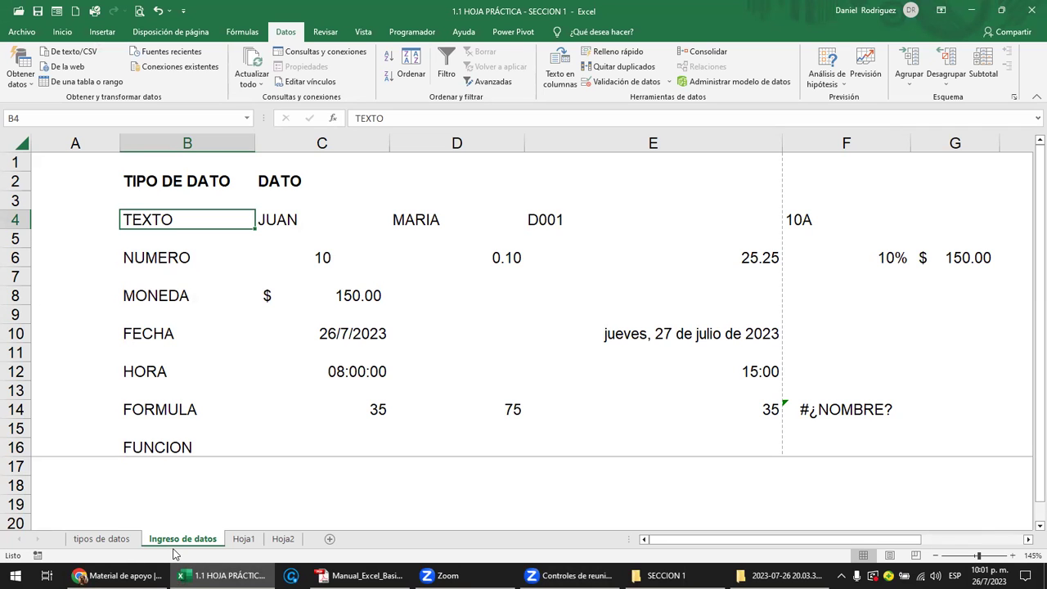
pyautogui.click(175, 575)
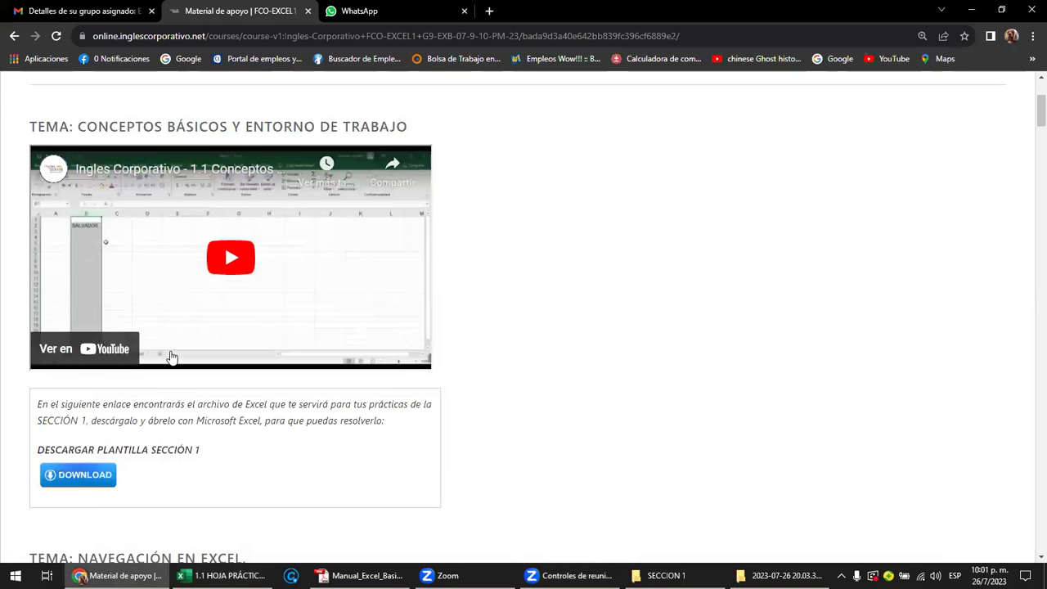
# Step: Play the '1.1 Conceptos' video, pause it at 0:21, and dismiss the suggested videos overlay
pyautogui.click(228, 268)
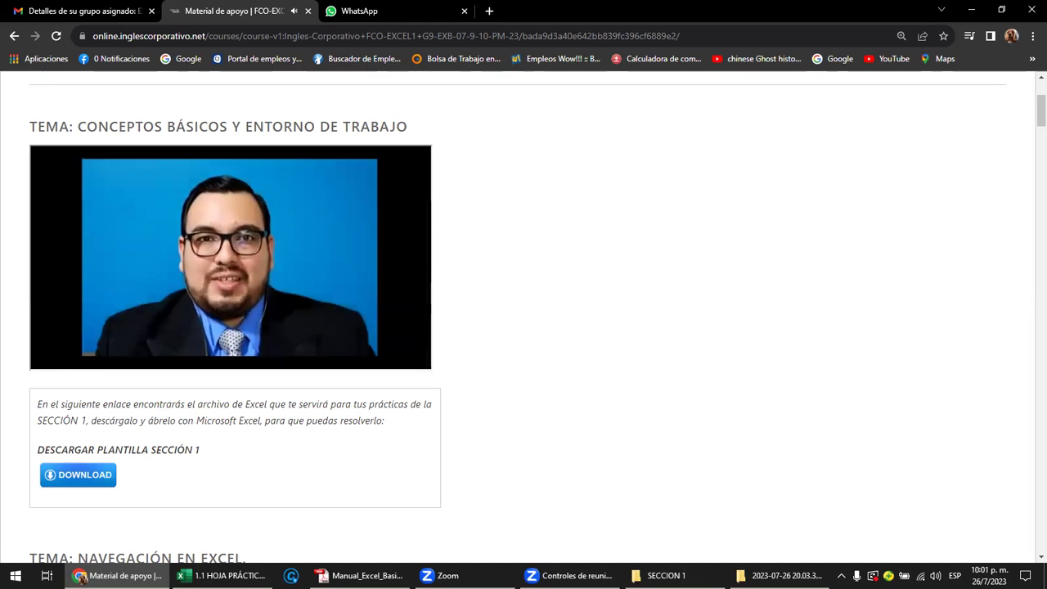
pyautogui.click(240, 291)
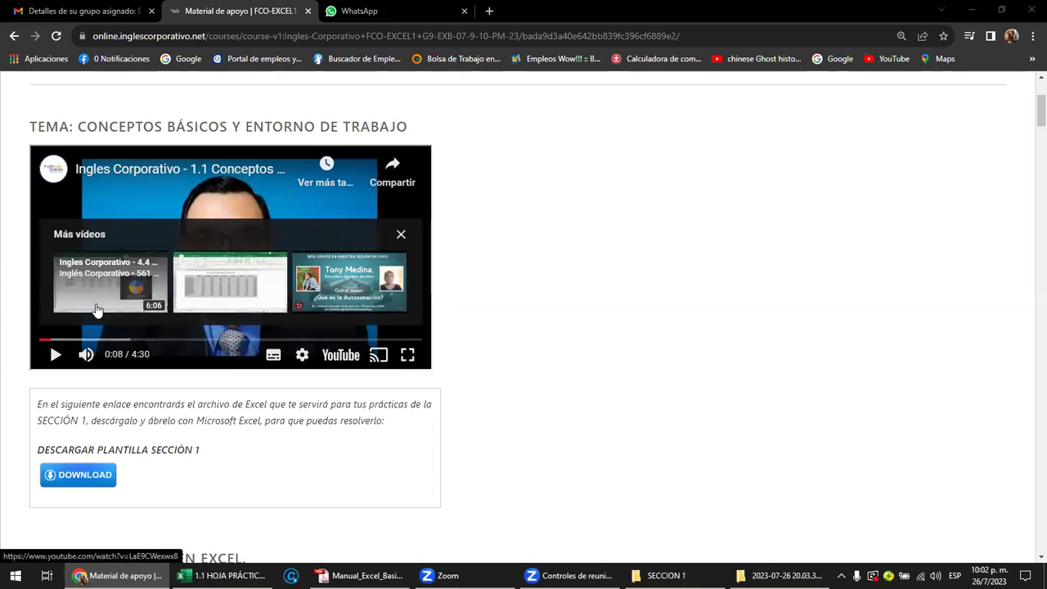
pyautogui.click(55, 356)
pyautogui.click(56, 356)
pyautogui.click(55, 356)
pyautogui.click(55, 354)
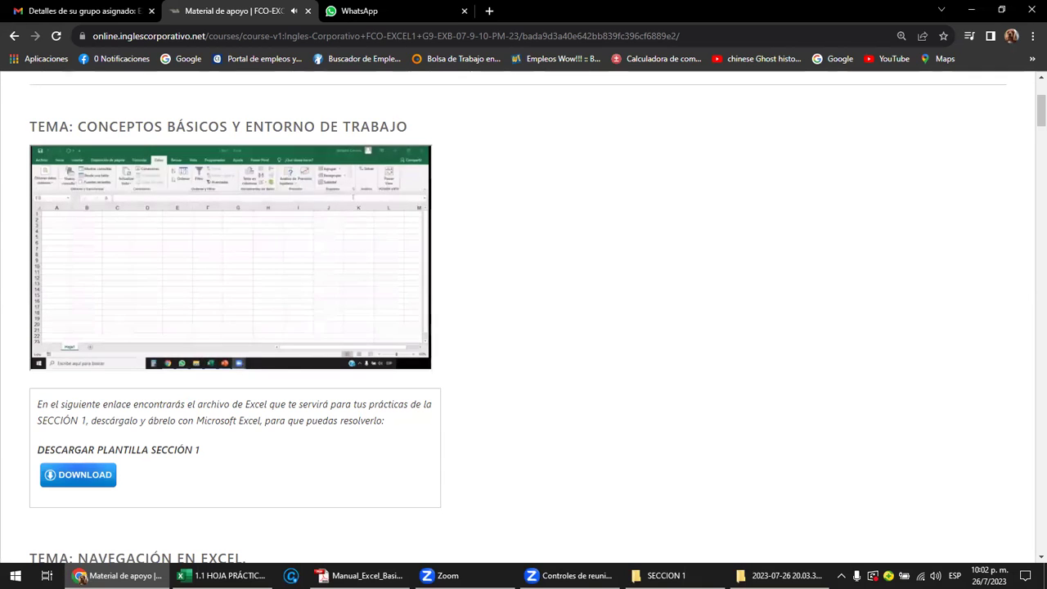
pyautogui.click(298, 266)
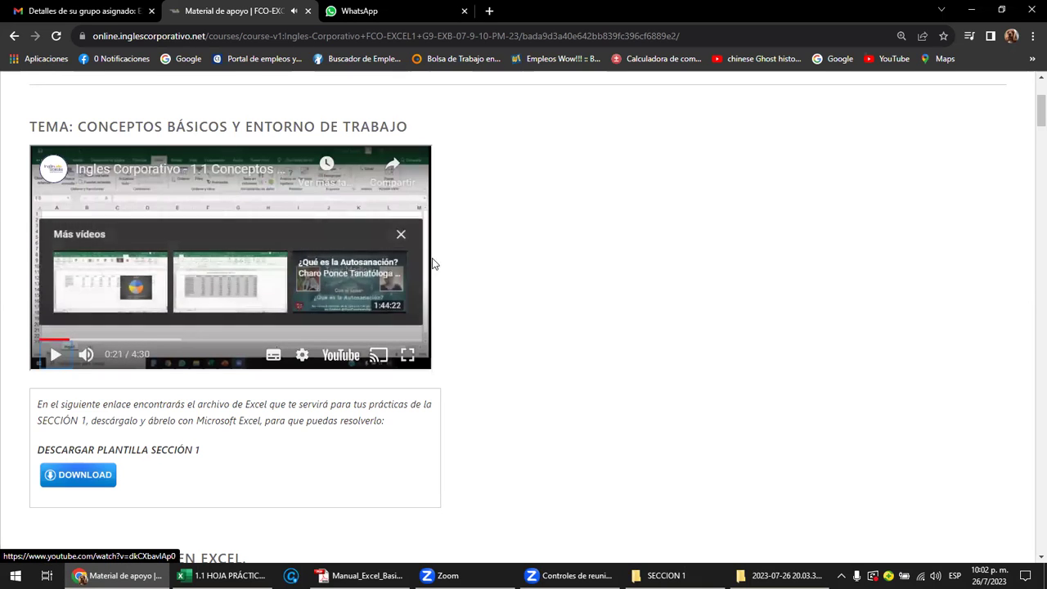
pyautogui.click(401, 236)
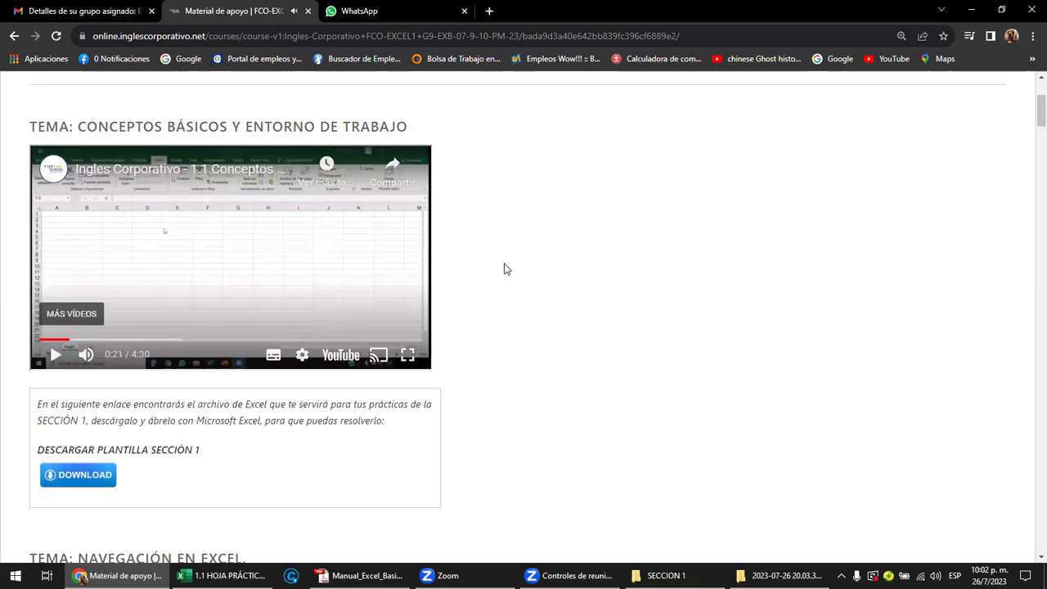
pyautogui.scroll(1, 503, 269)
# Step: Scroll the Material de apoyo page to the '1.2 Navegación en Excel' lesson video
pyautogui.scroll(2, 521, 256)
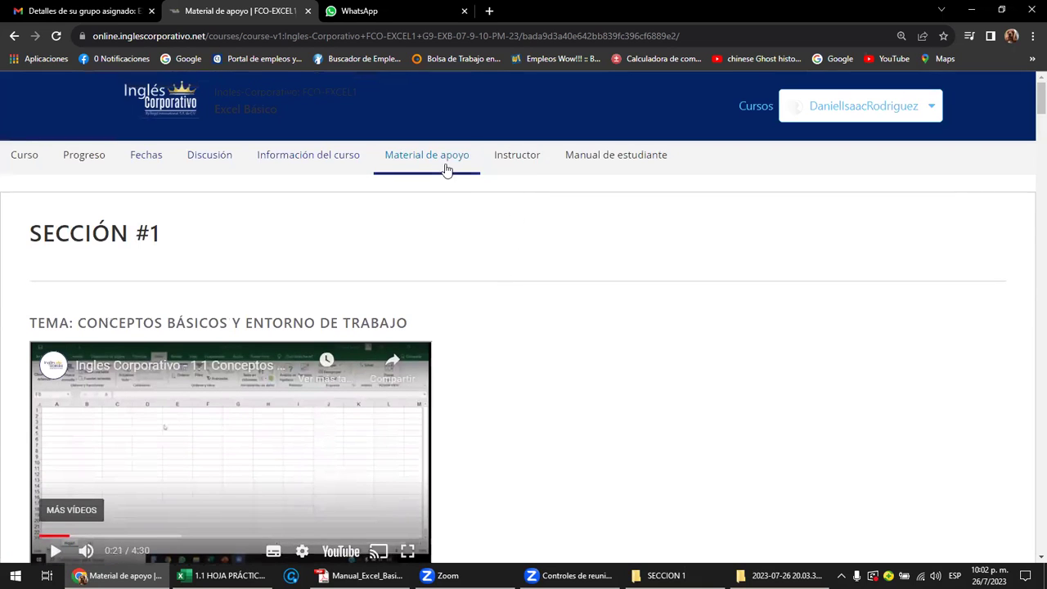
pyautogui.scroll(-1, 181, 216)
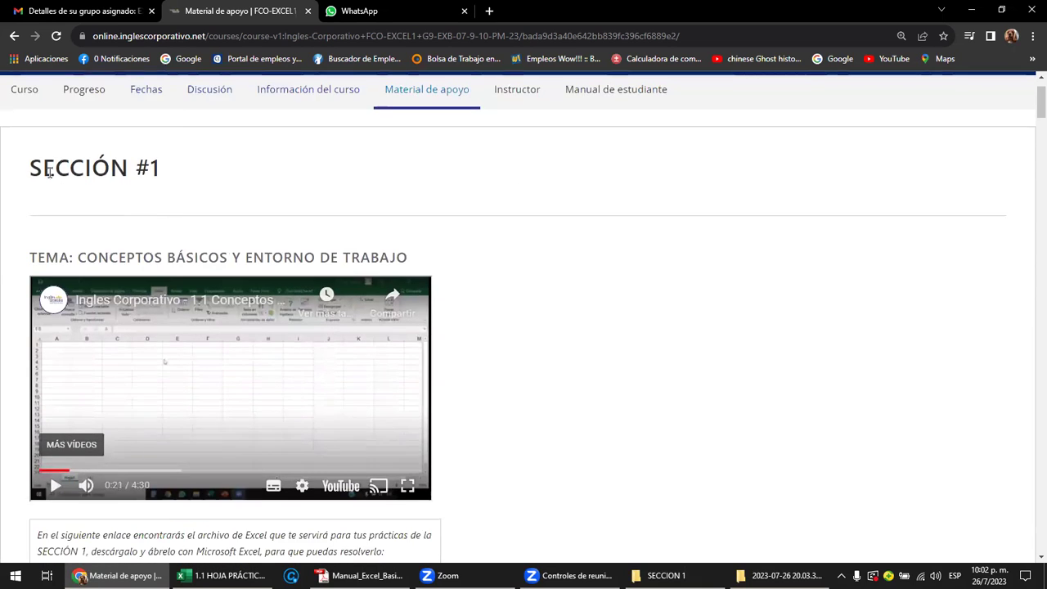
pyautogui.scroll(-1, 103, 208)
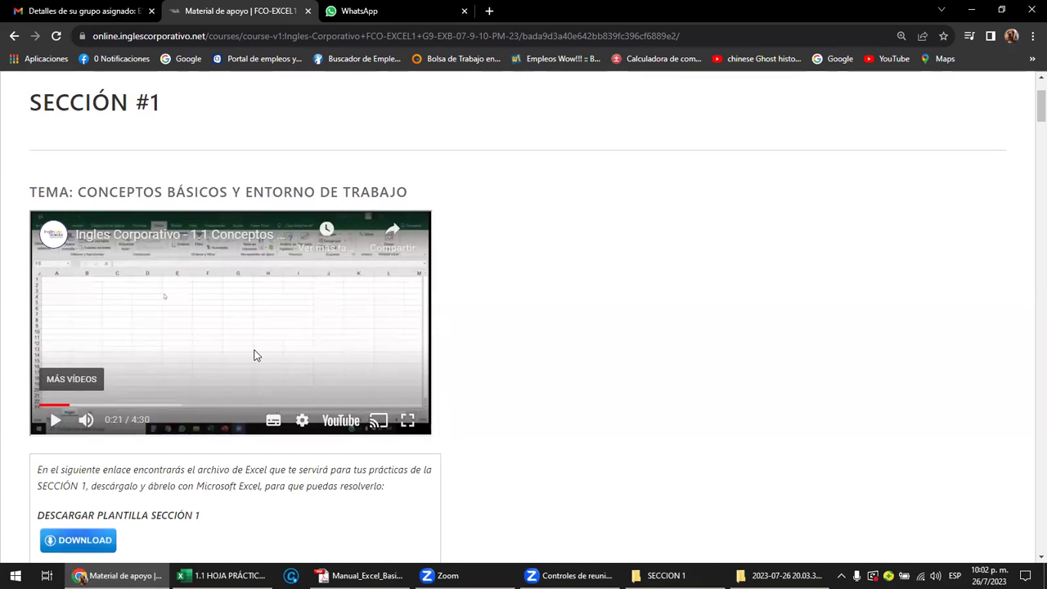
pyautogui.scroll(-3, 300, 352)
pyautogui.scroll(-1, 300, 351)
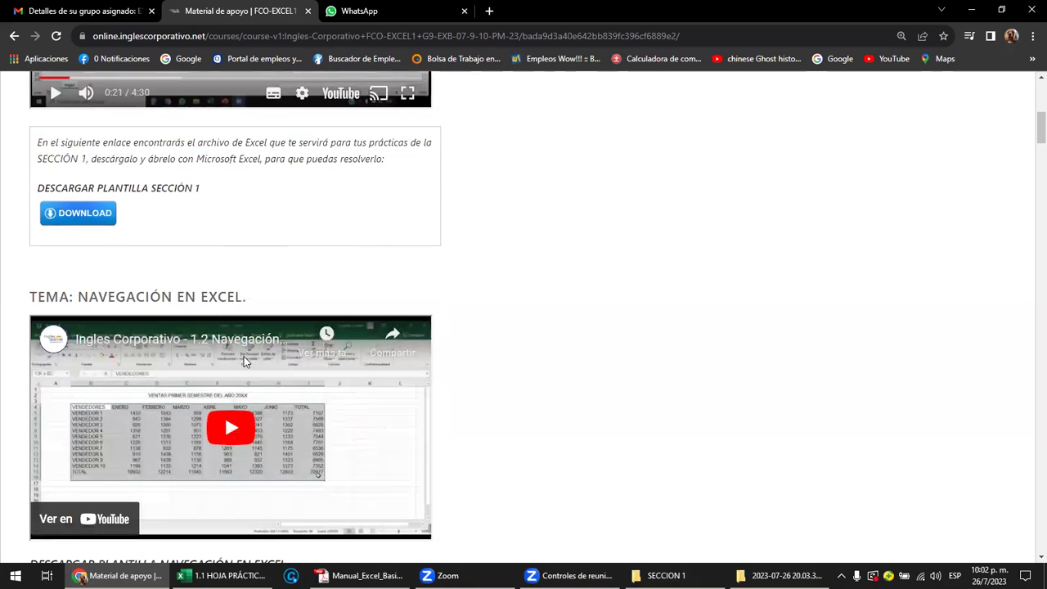
pyautogui.scroll(-1, 244, 363)
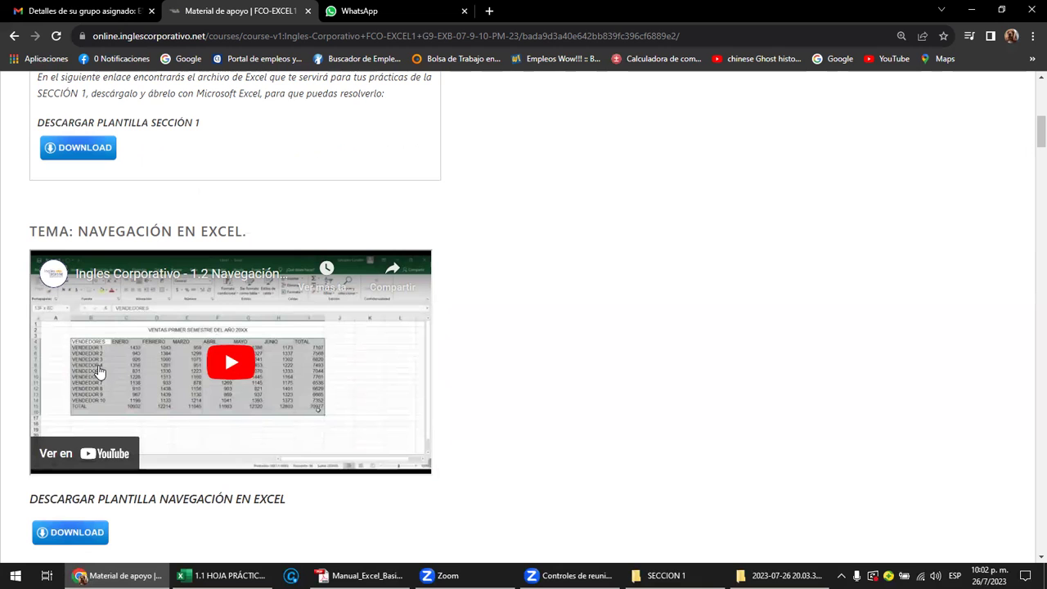
pyautogui.scroll(-2, 106, 372)
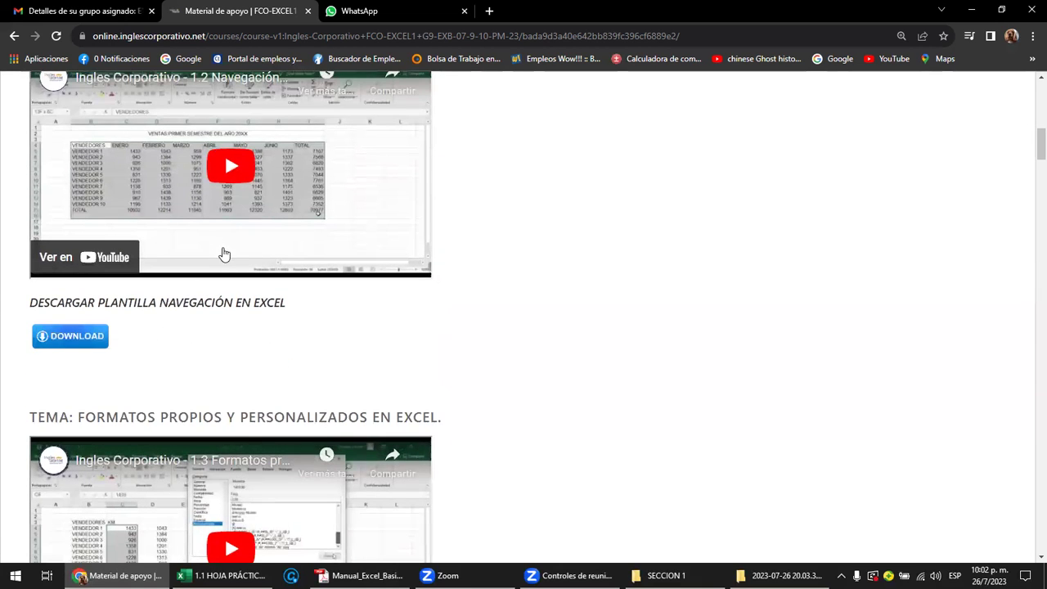
pyautogui.scroll(1, 224, 253)
pyautogui.scroll(4, 245, 255)
pyautogui.scroll(1, 251, 257)
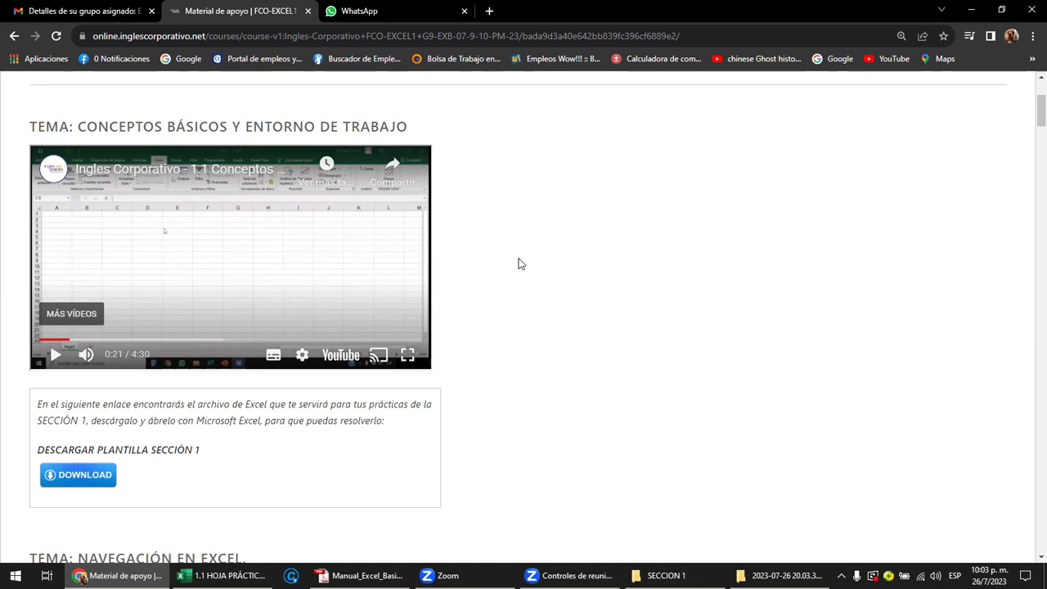
pyautogui.scroll(-1, 574, 278)
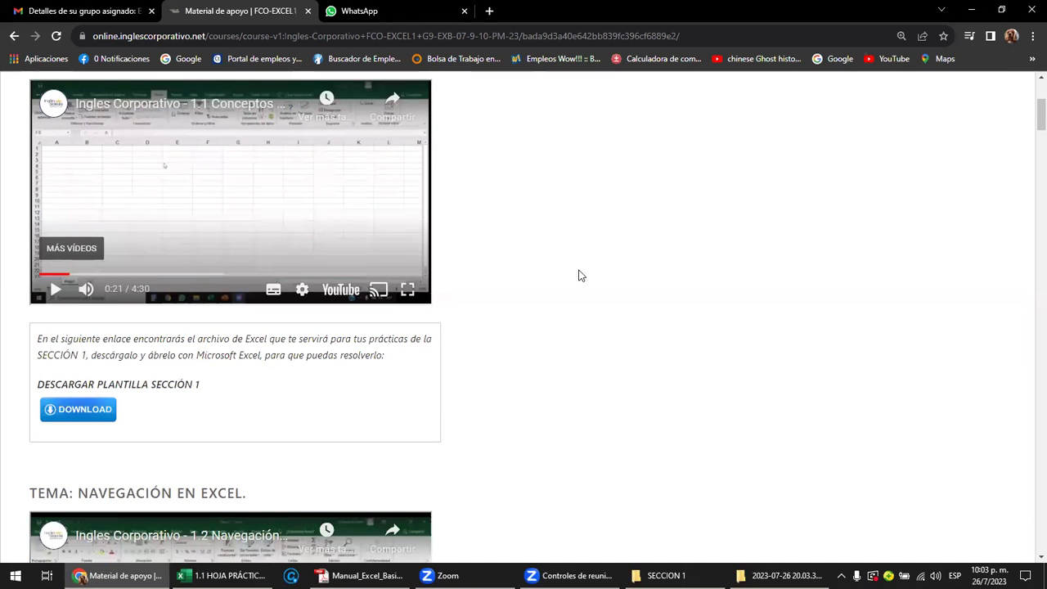
pyautogui.scroll(-3, 580, 275)
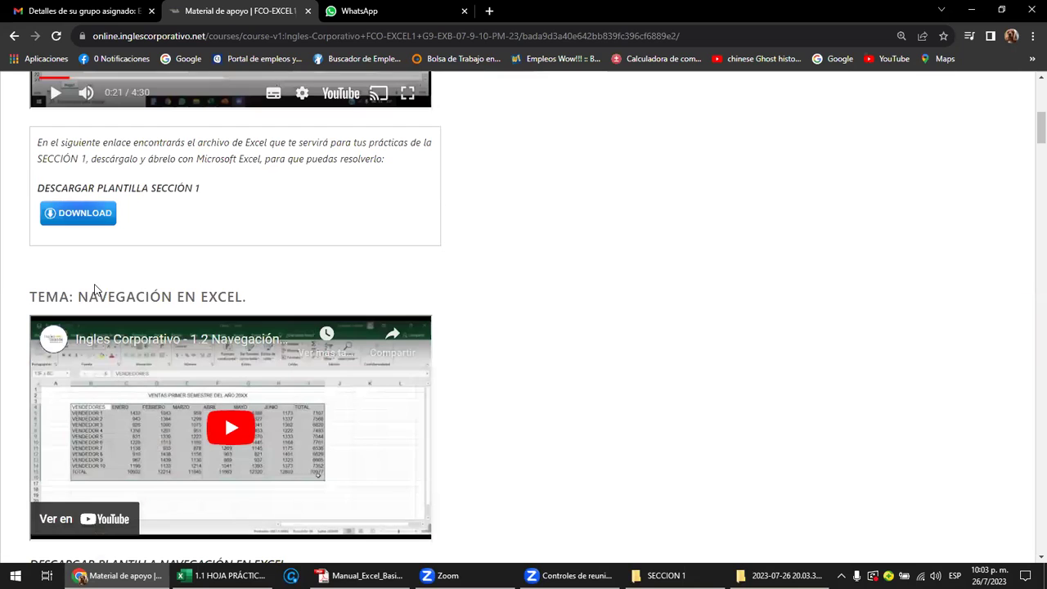